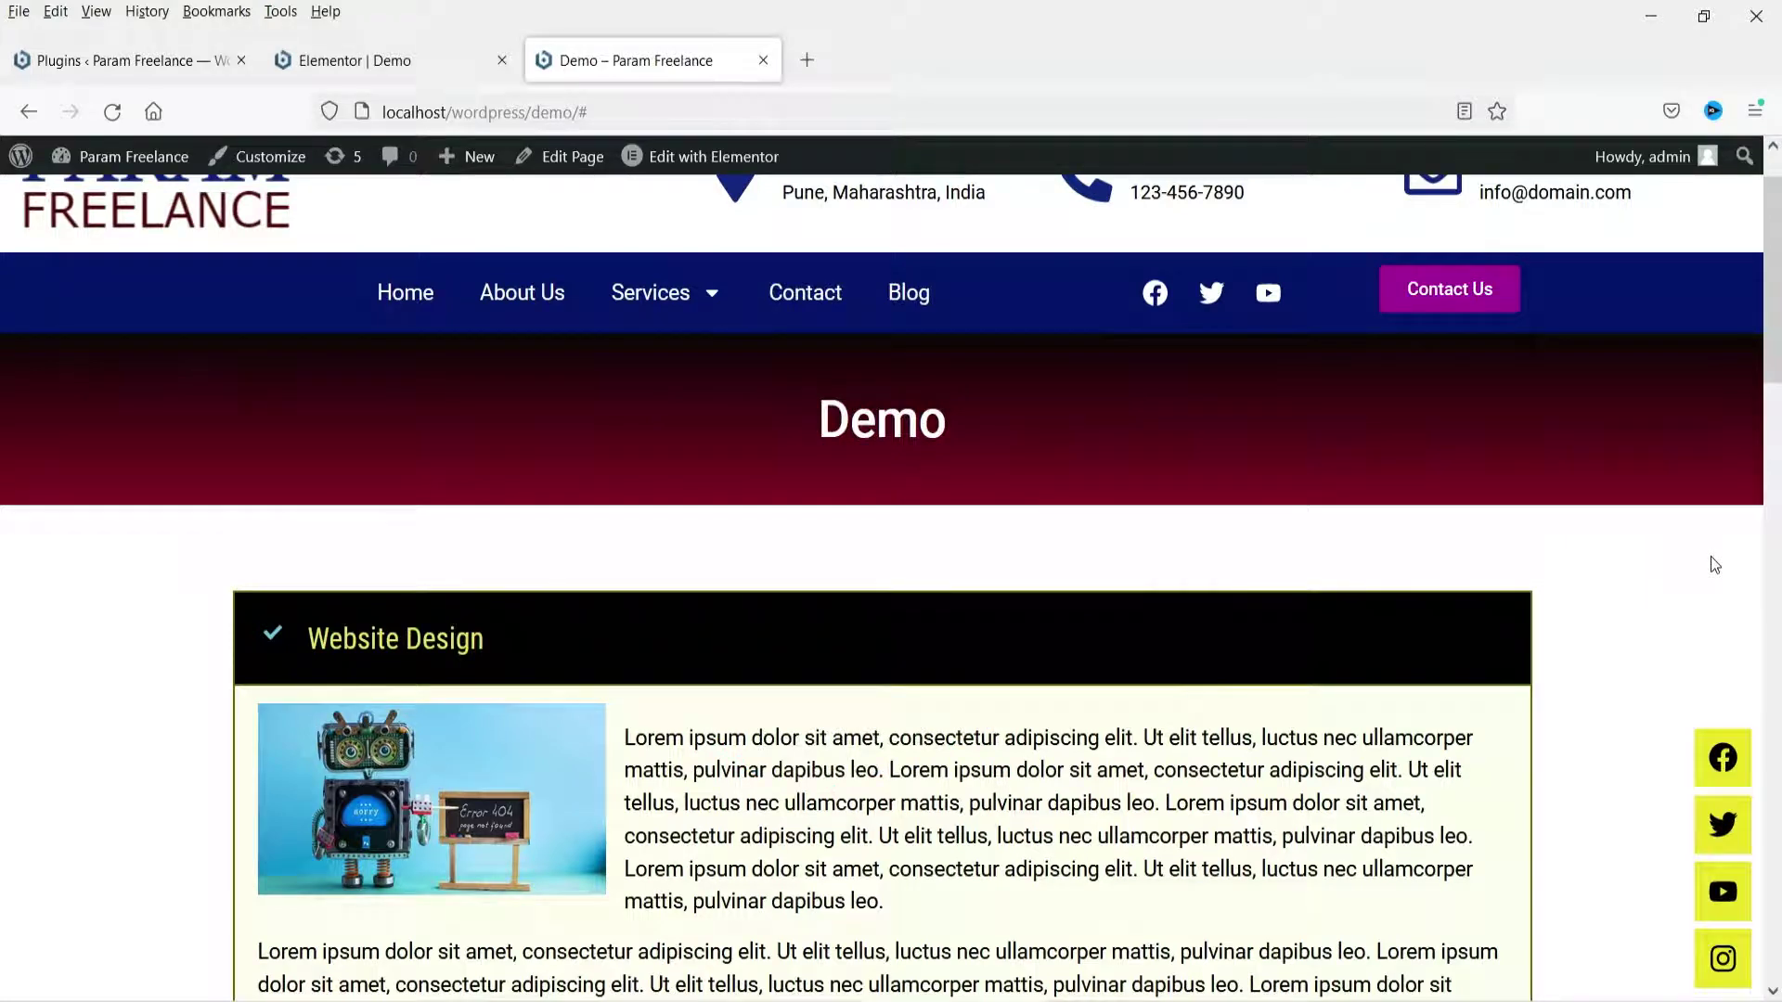
On the live Demo page, toggle the Website Design, Search Engine optimization and Marketing accordion sections.
{"action": "scroll", "coordinate": [726, 270], "scroll_direction": "down", "scroll_amount": 4}
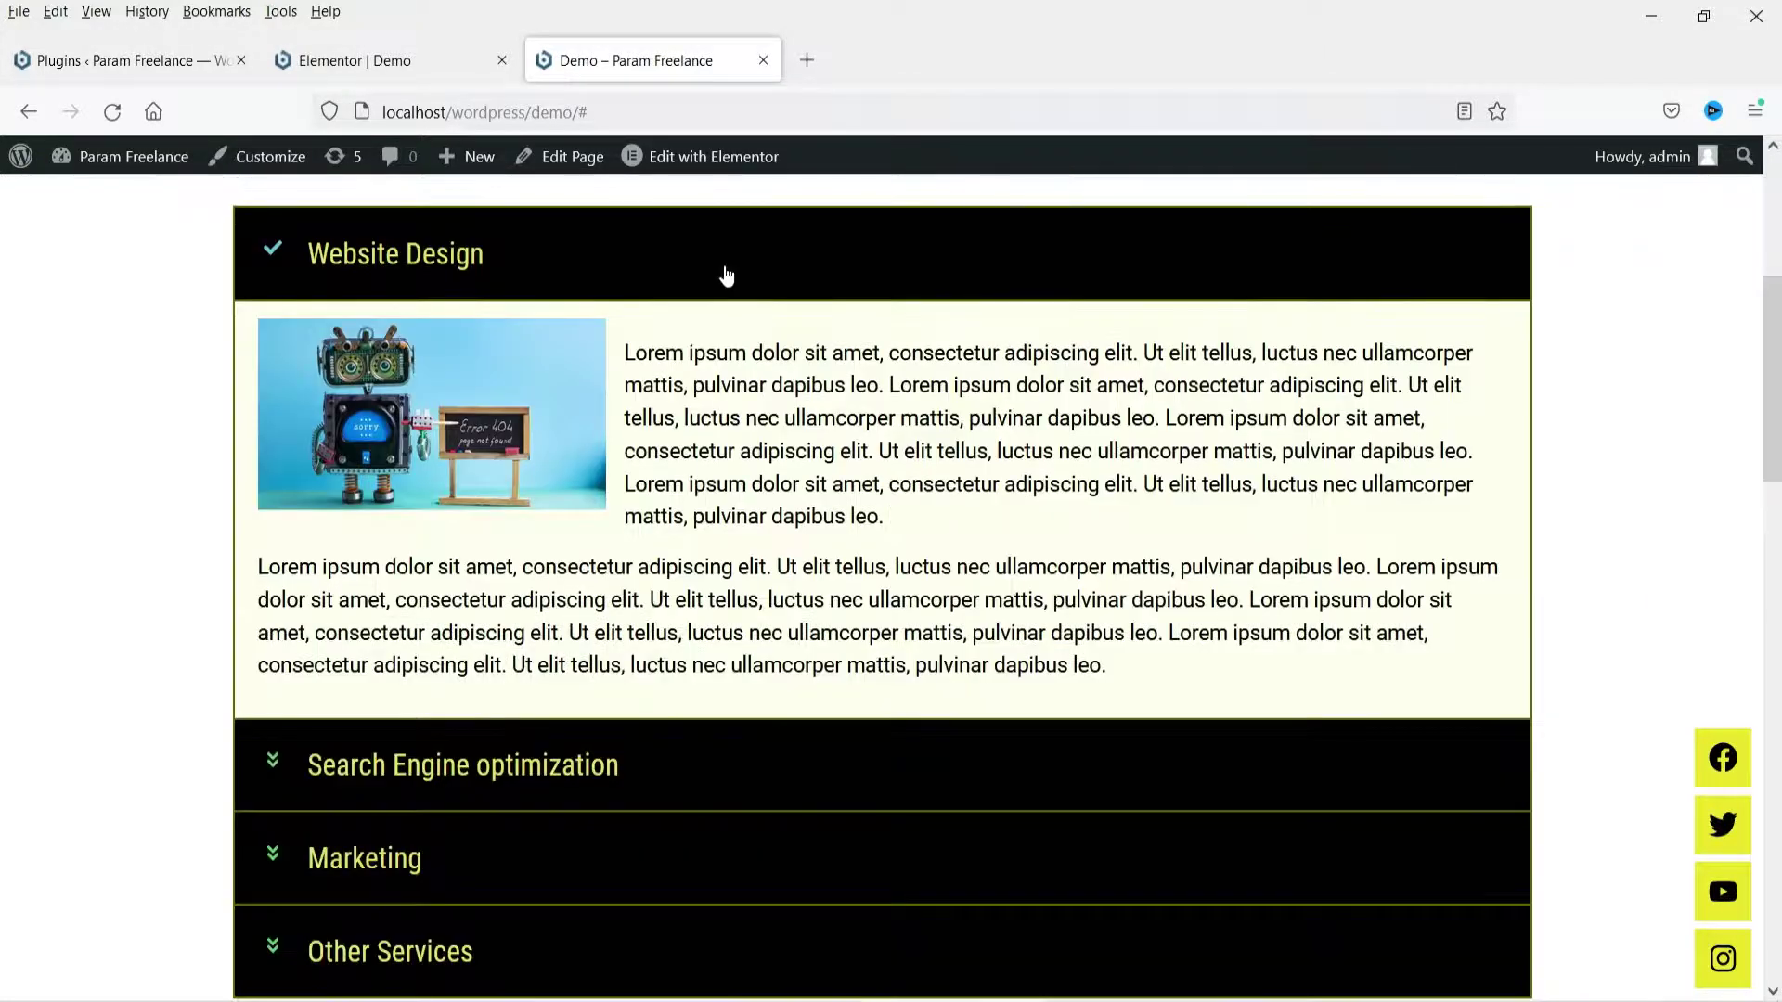
{"action": "left_click", "coordinate": [725, 276]}
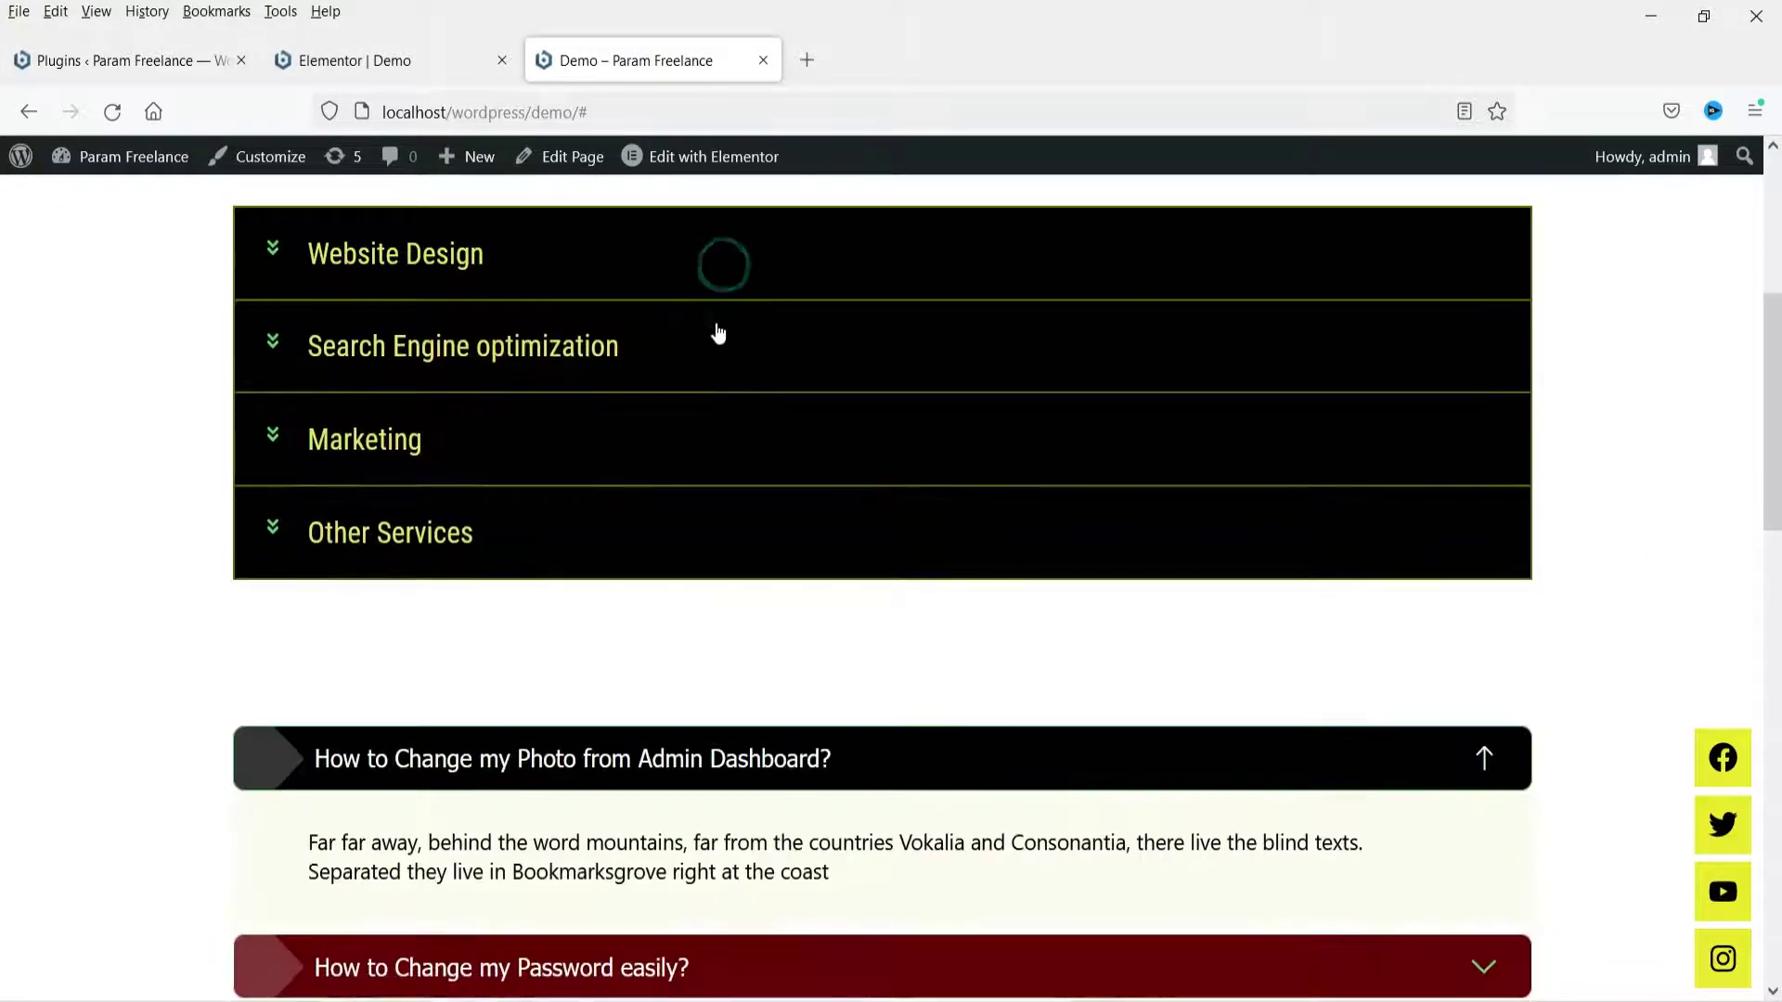
{"action": "left_click", "coordinate": [717, 329]}
{"action": "left_click", "coordinate": [740, 794]}
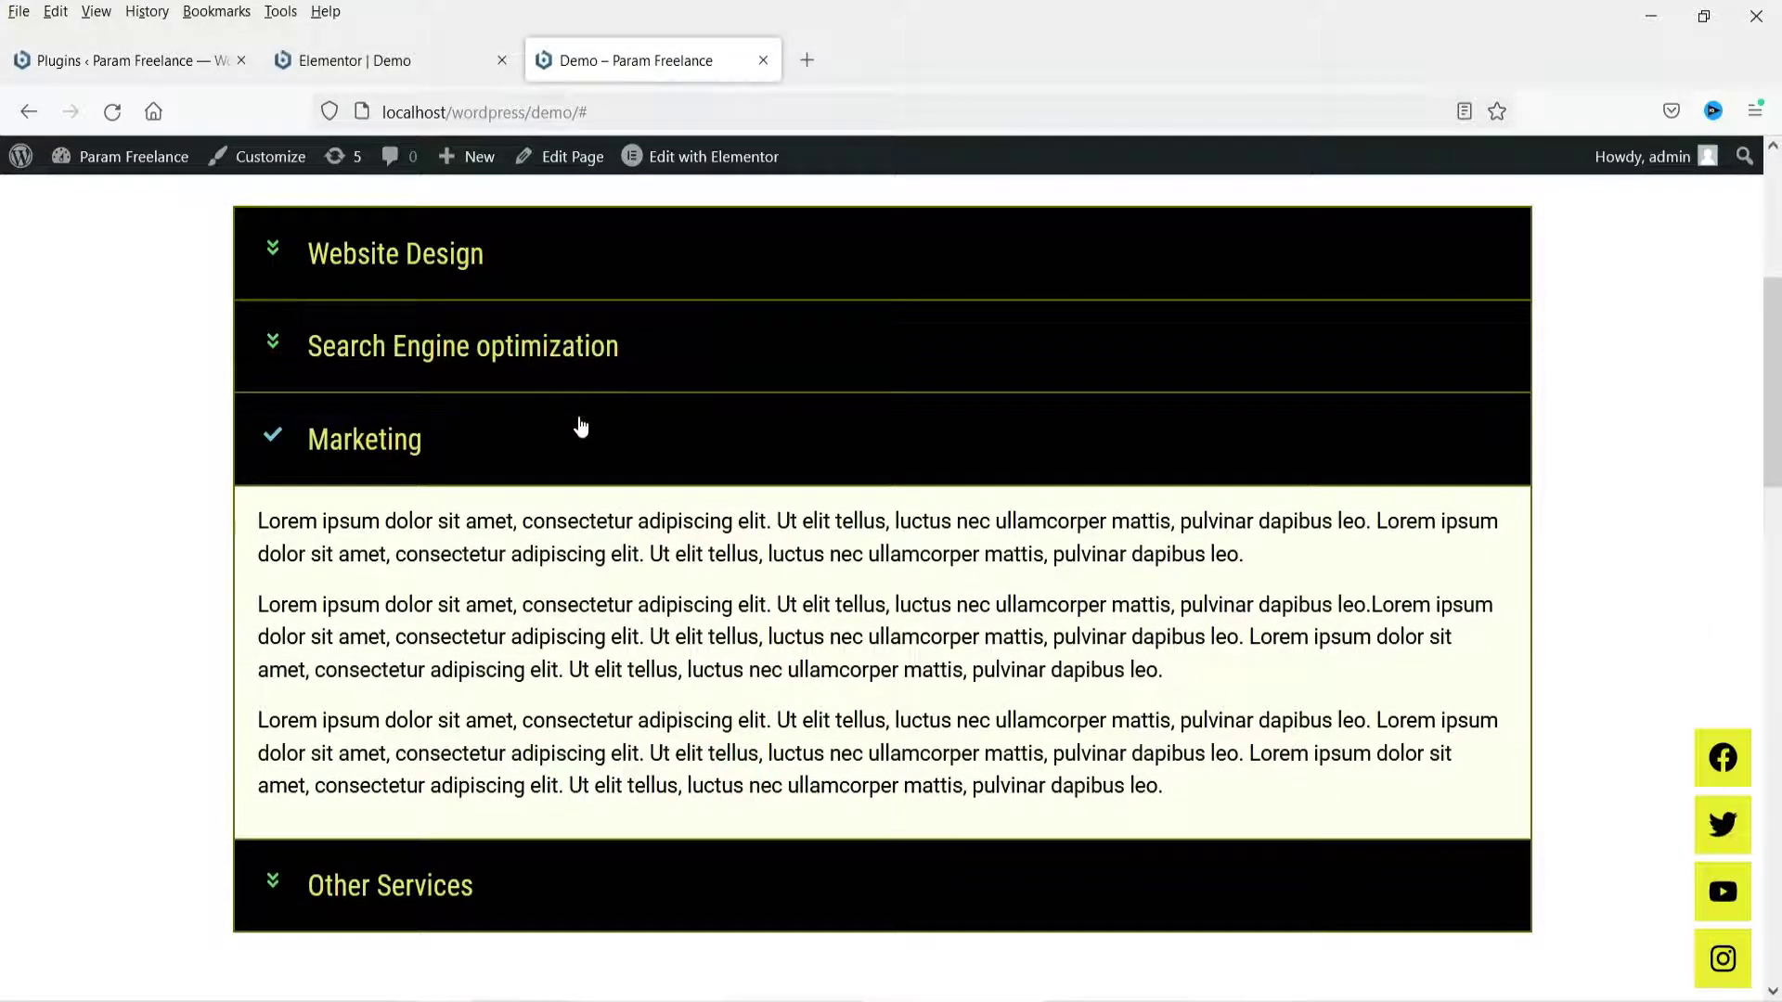
{"action": "left_click", "coordinate": [622, 351]}
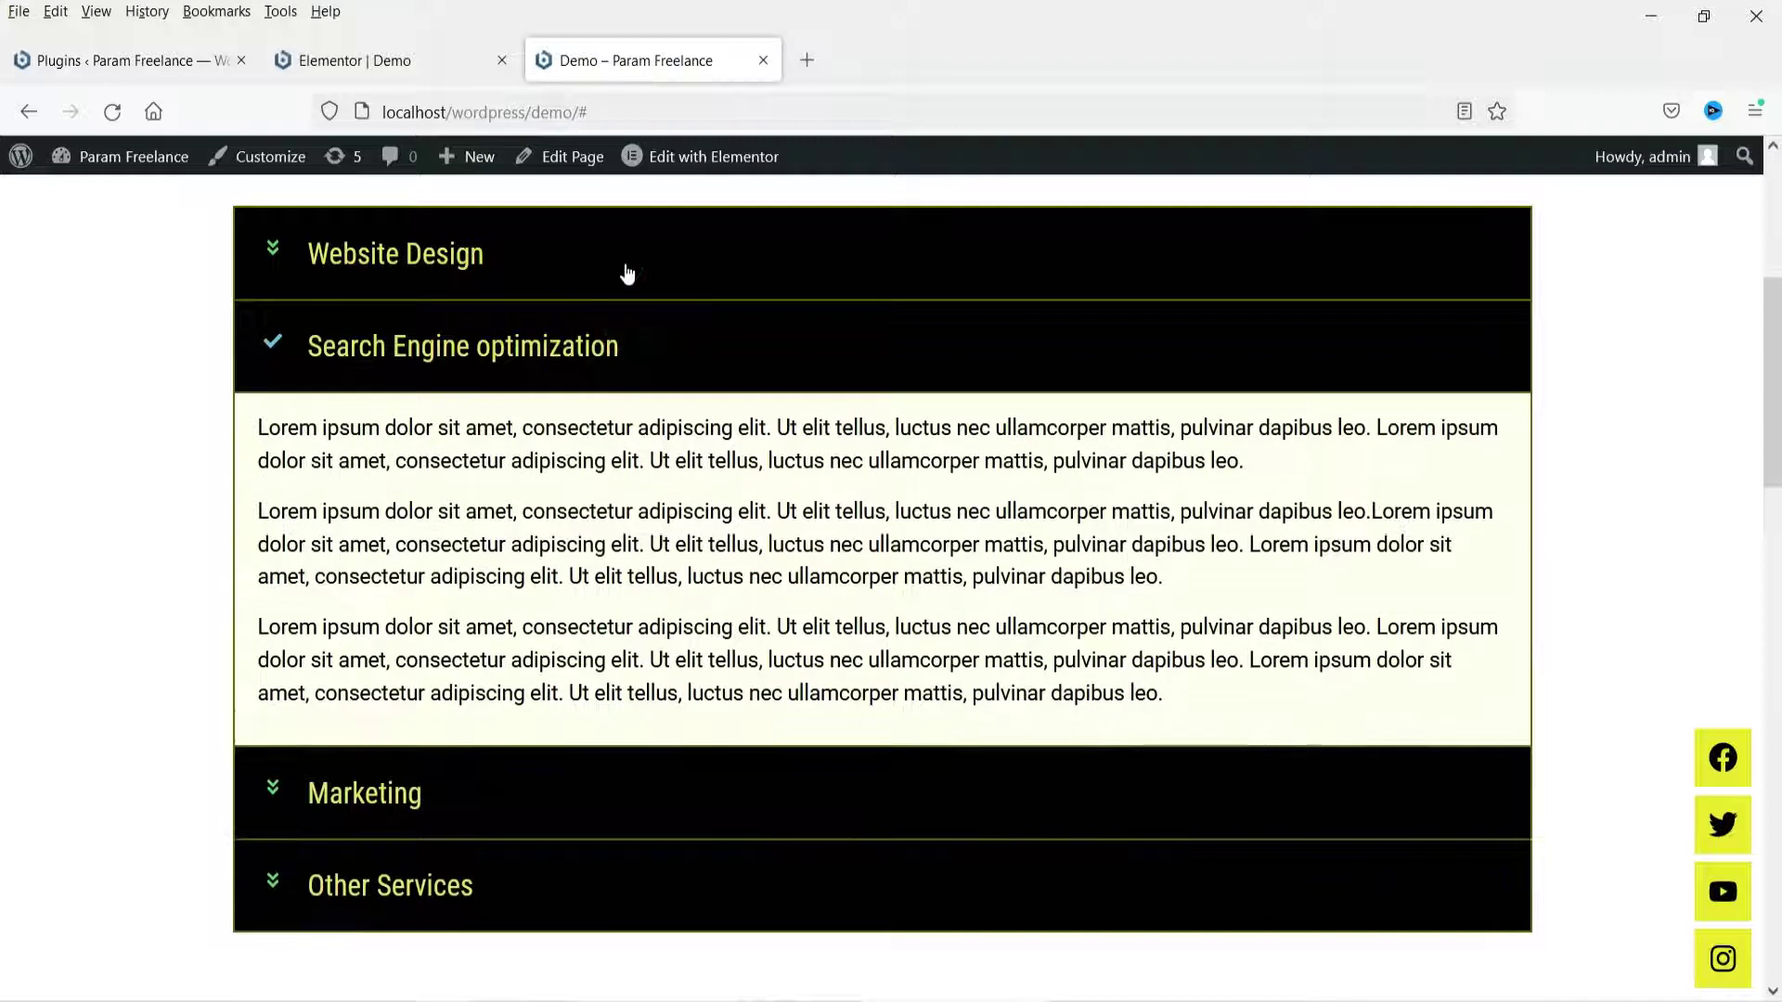
{"action": "left_click", "coordinate": [623, 268]}
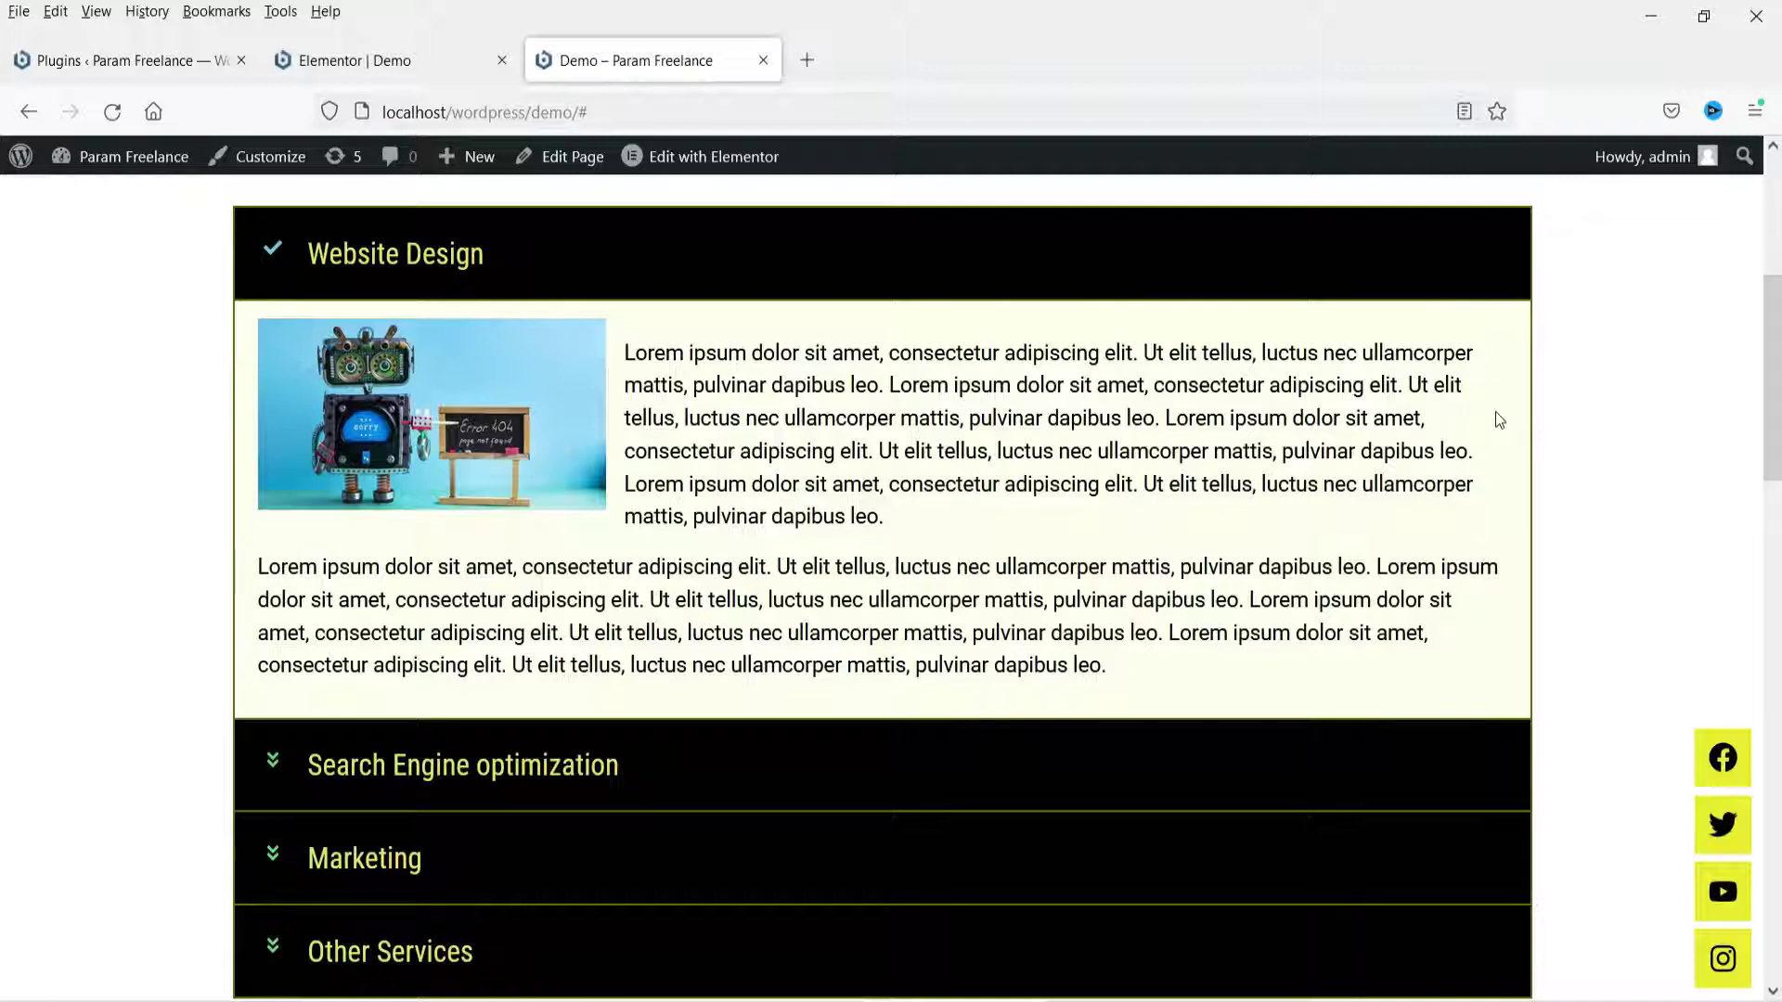
Toggle the FAQ questions: Change my Photo, Change my Password and Subscription Plan using PayPal.
{"action": "scroll", "coordinate": [1590, 366], "scroll_direction": "down", "scroll_amount": 5}
{"action": "scroll", "coordinate": [1600, 376], "scroll_direction": "down", "scroll_amount": 3}
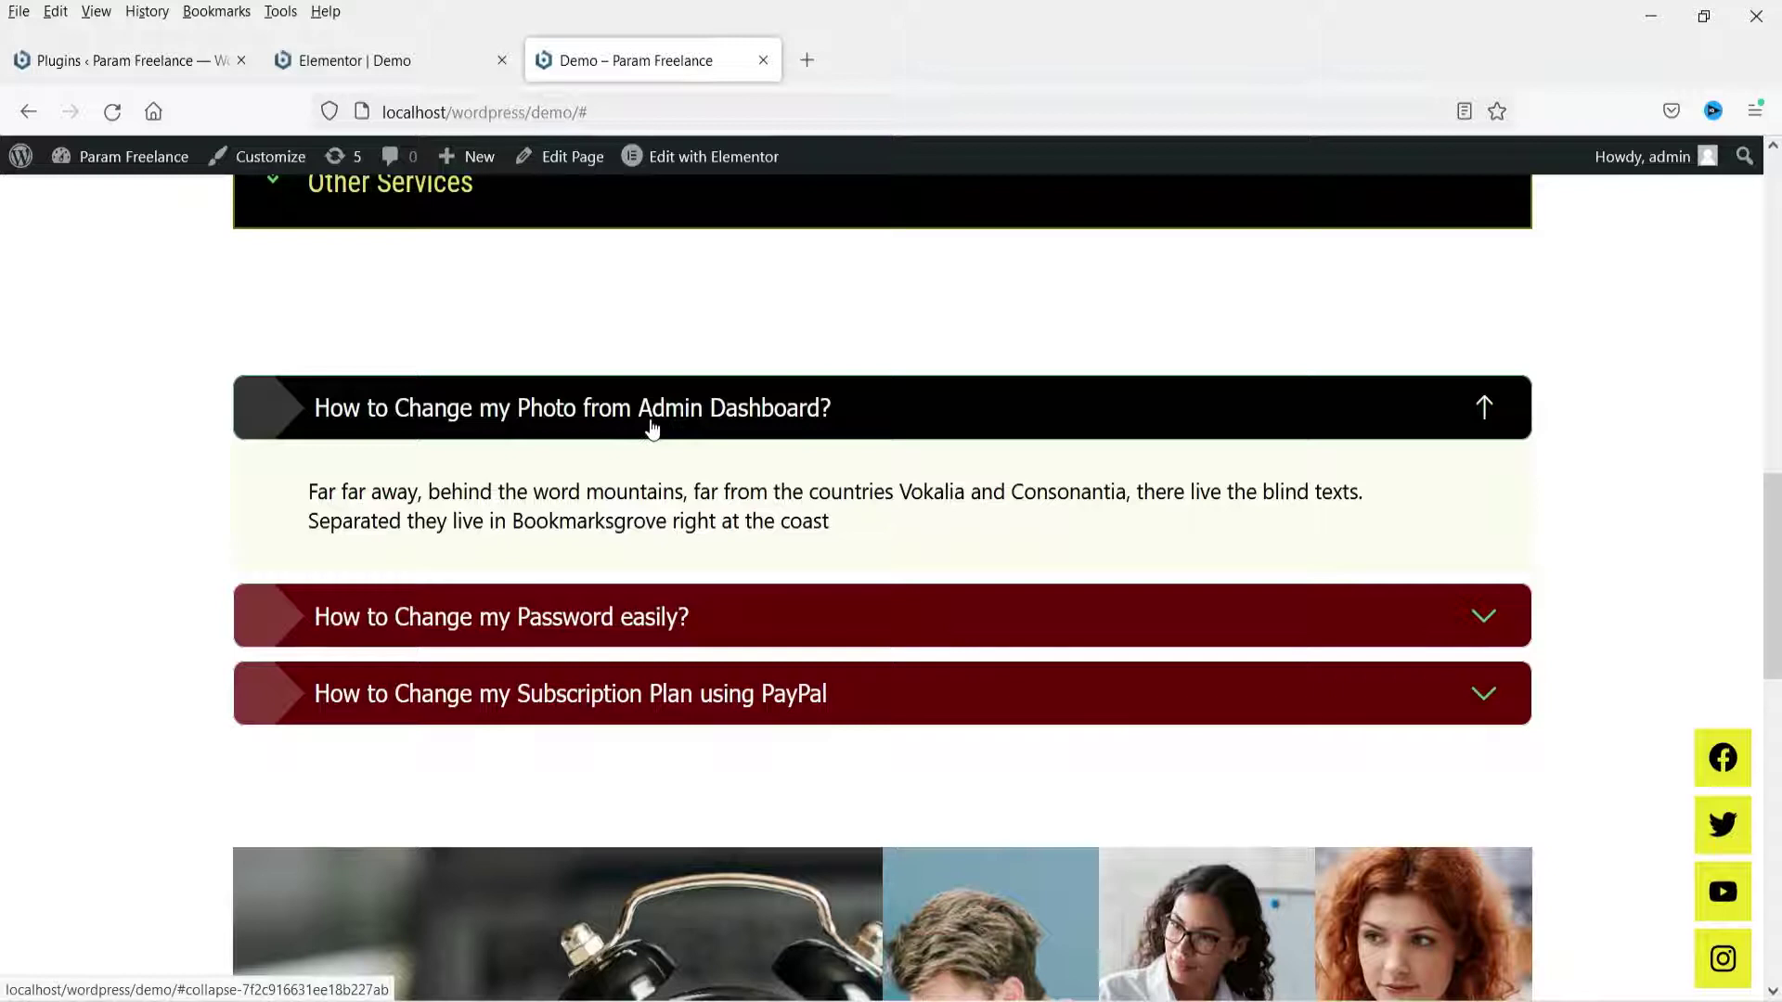
{"action": "left_click", "coordinate": [653, 428]}
{"action": "left_click", "coordinate": [680, 492]}
{"action": "left_click", "coordinate": [677, 703]}
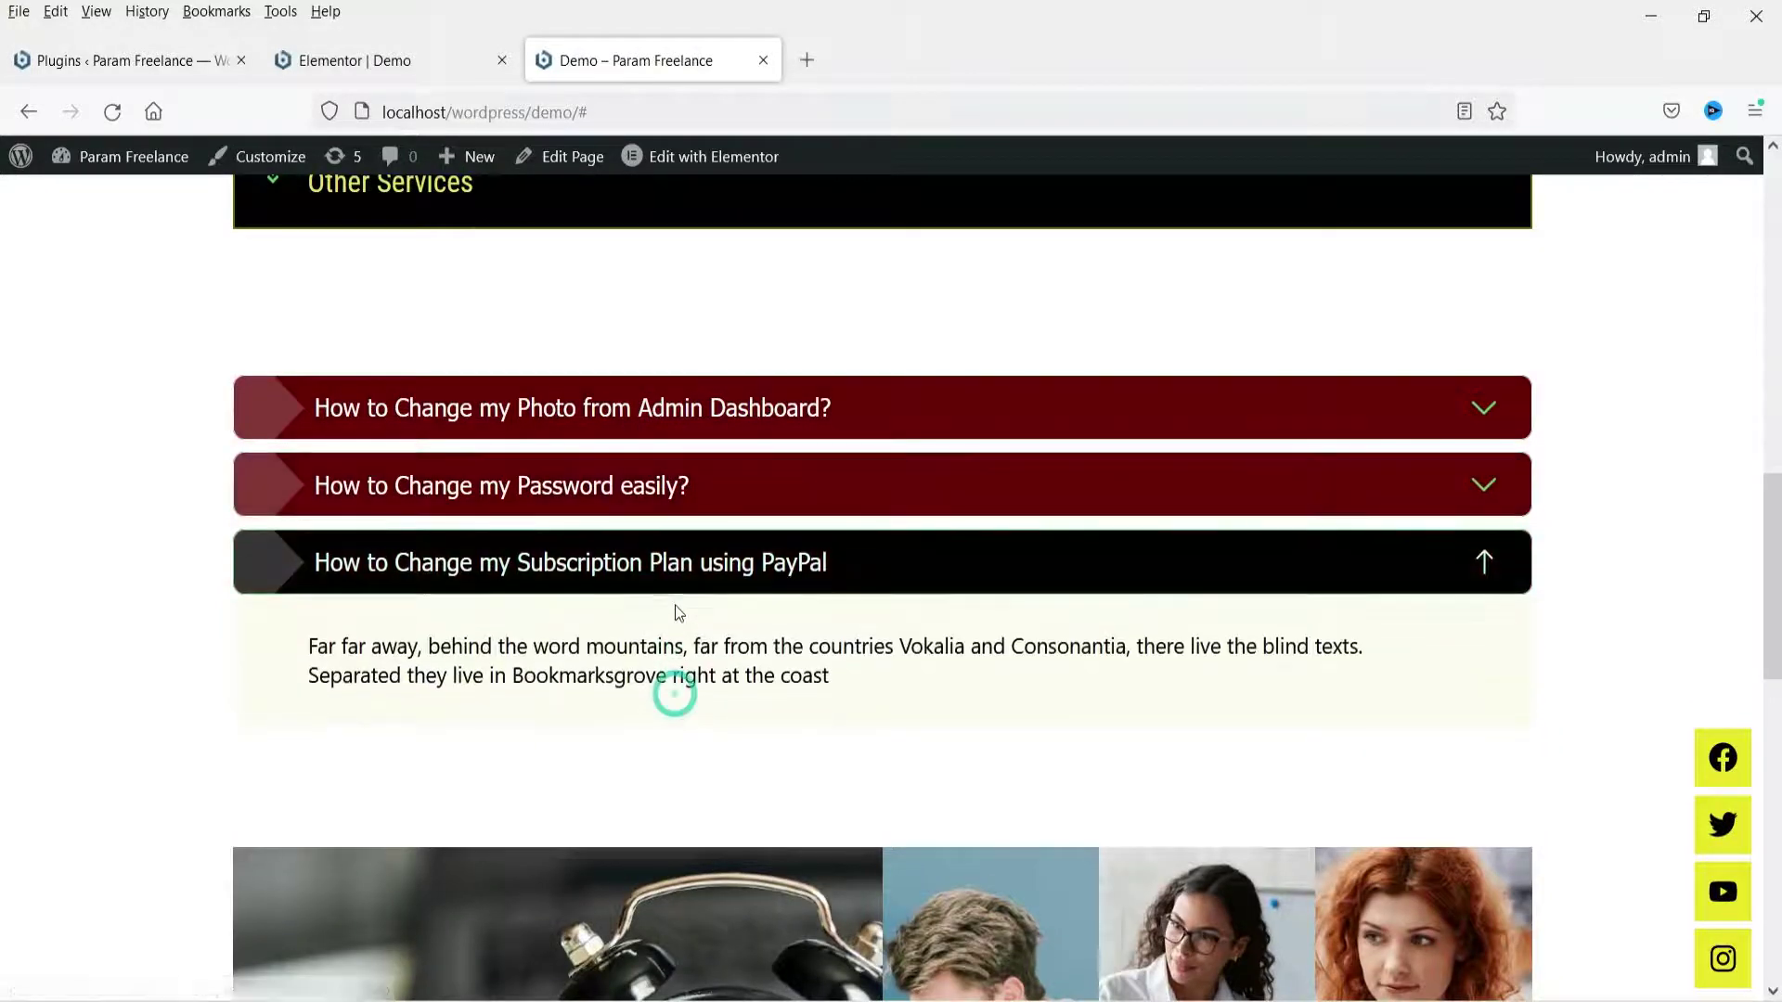
{"action": "left_click", "coordinate": [676, 560]}
{"action": "left_click", "coordinate": [677, 487]}
{"action": "left_click", "coordinate": [698, 432]}
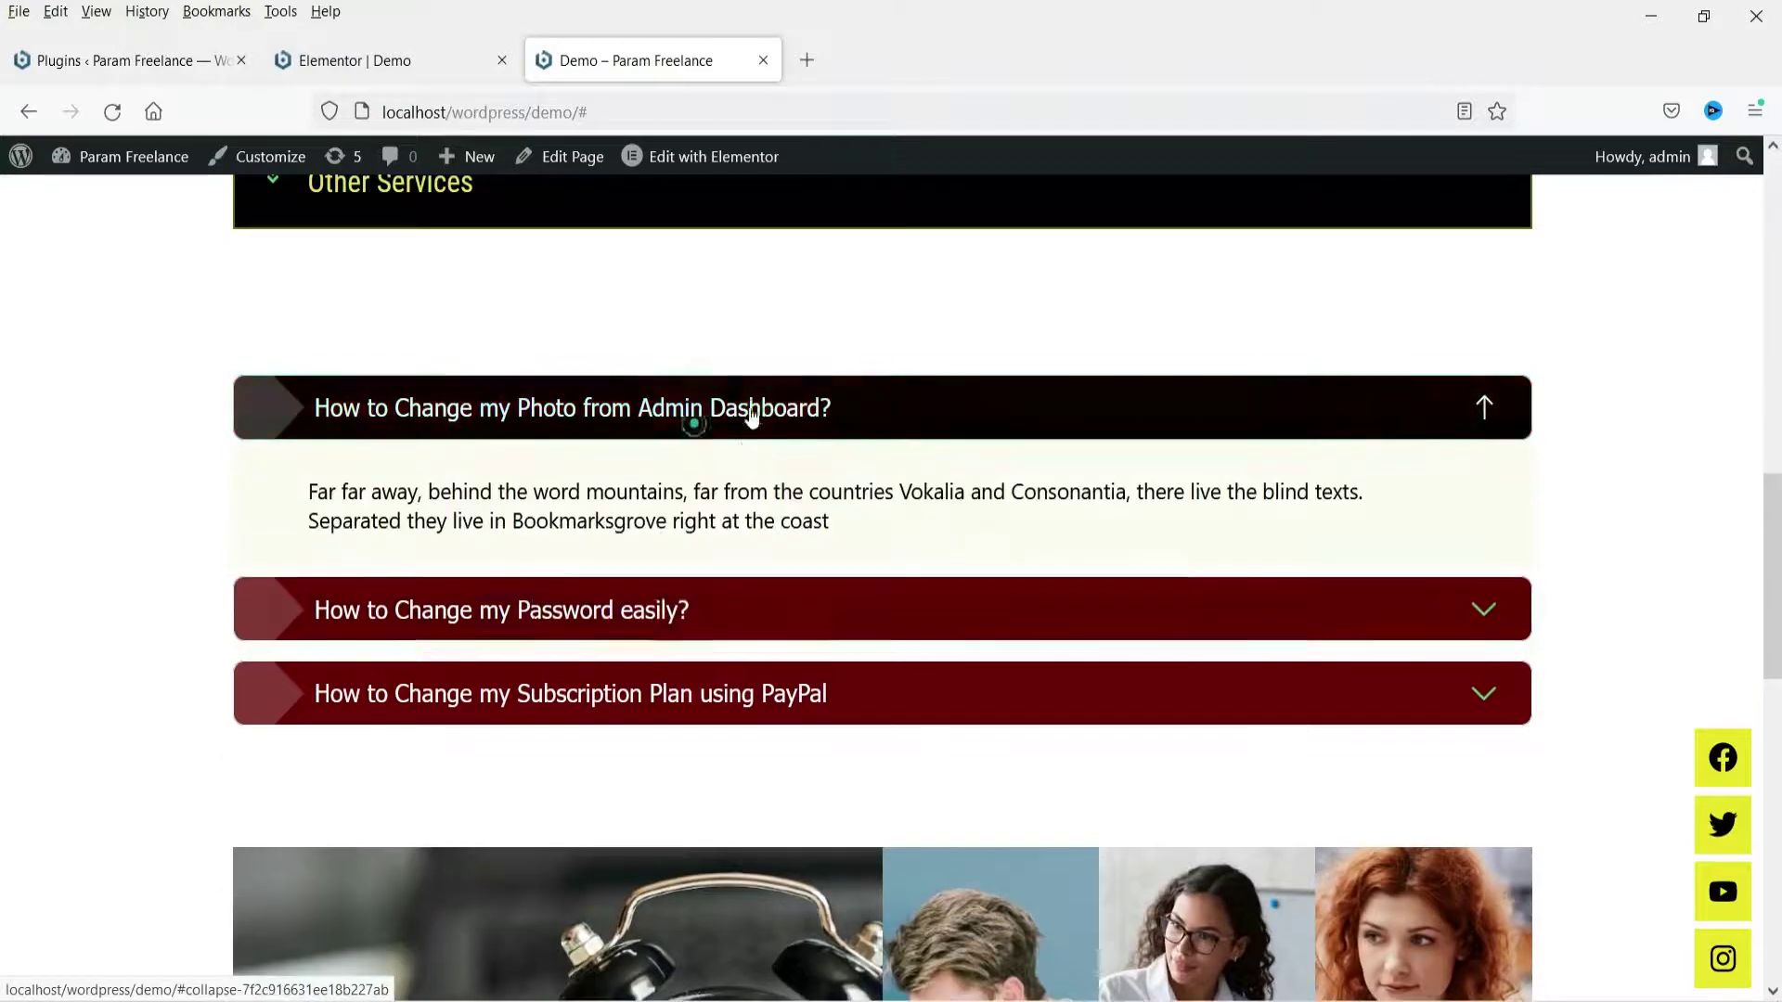
Expand each image gallery panel in turn: SEO, Marketing, My Projects, then Website Design.
{"action": "scroll", "coordinate": [65, 343], "scroll_direction": "down", "scroll_amount": 3}
{"action": "scroll", "coordinate": [65, 344], "scroll_direction": "down", "scroll_amount": 3}
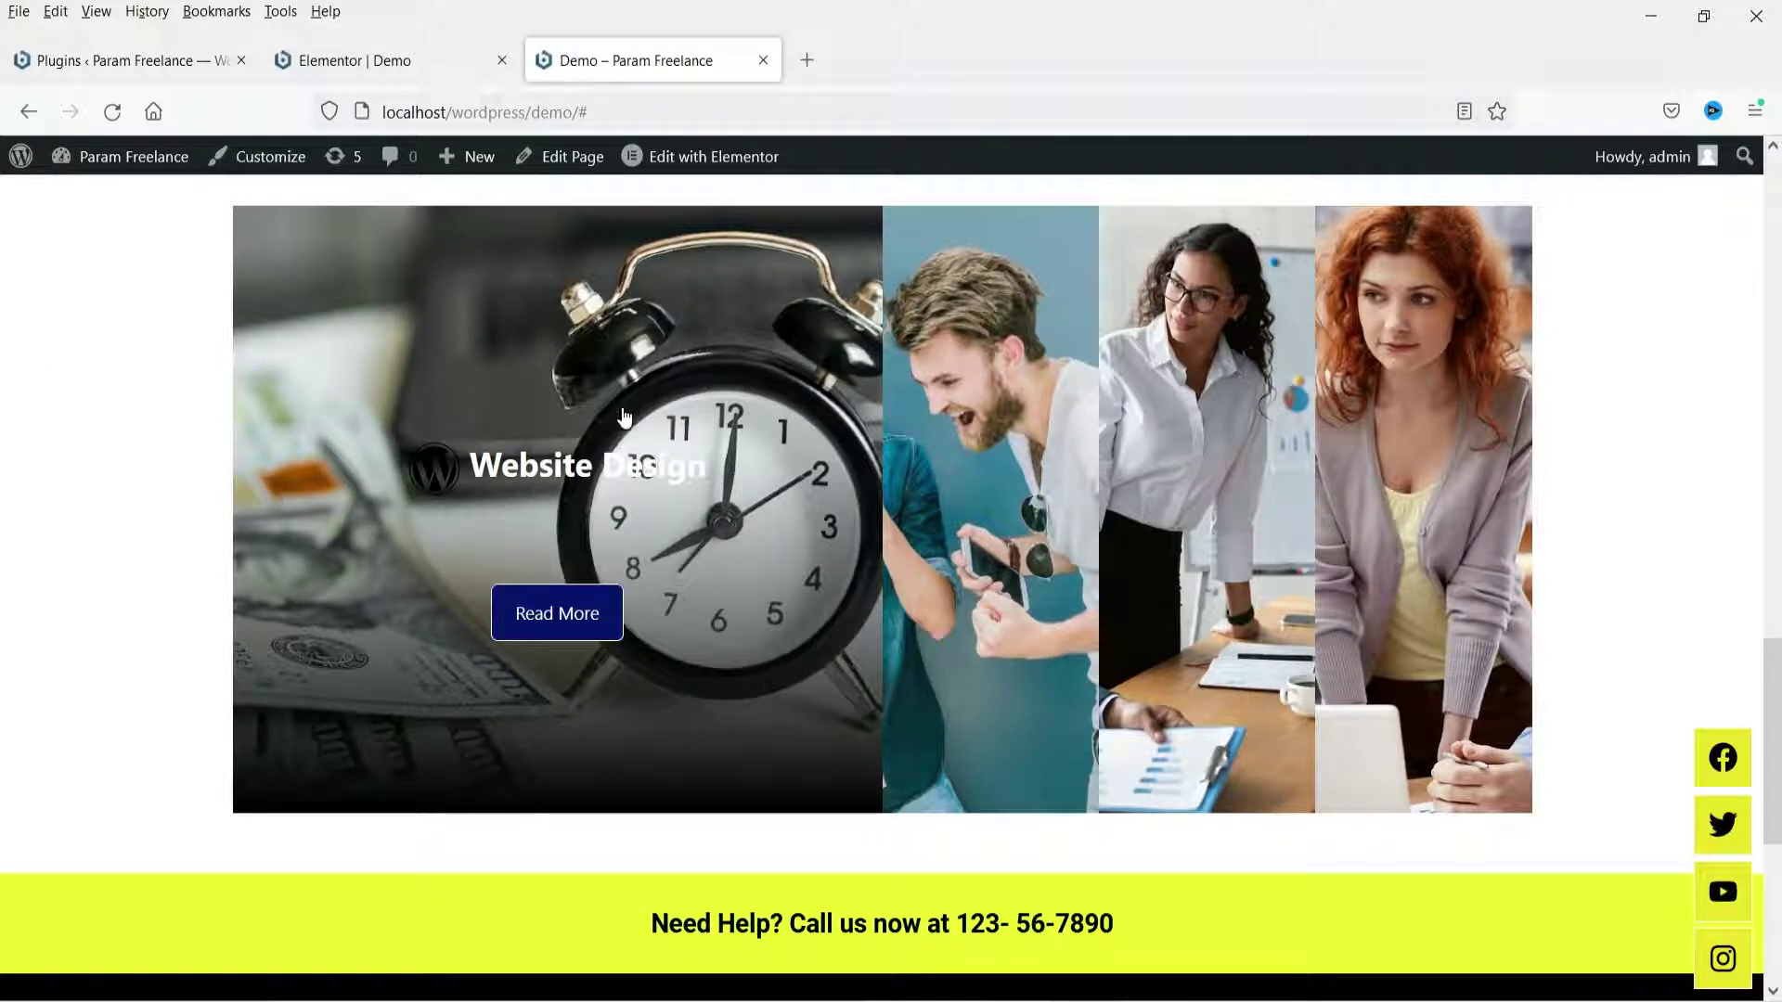
{"action": "left_click", "coordinate": [942, 415]}
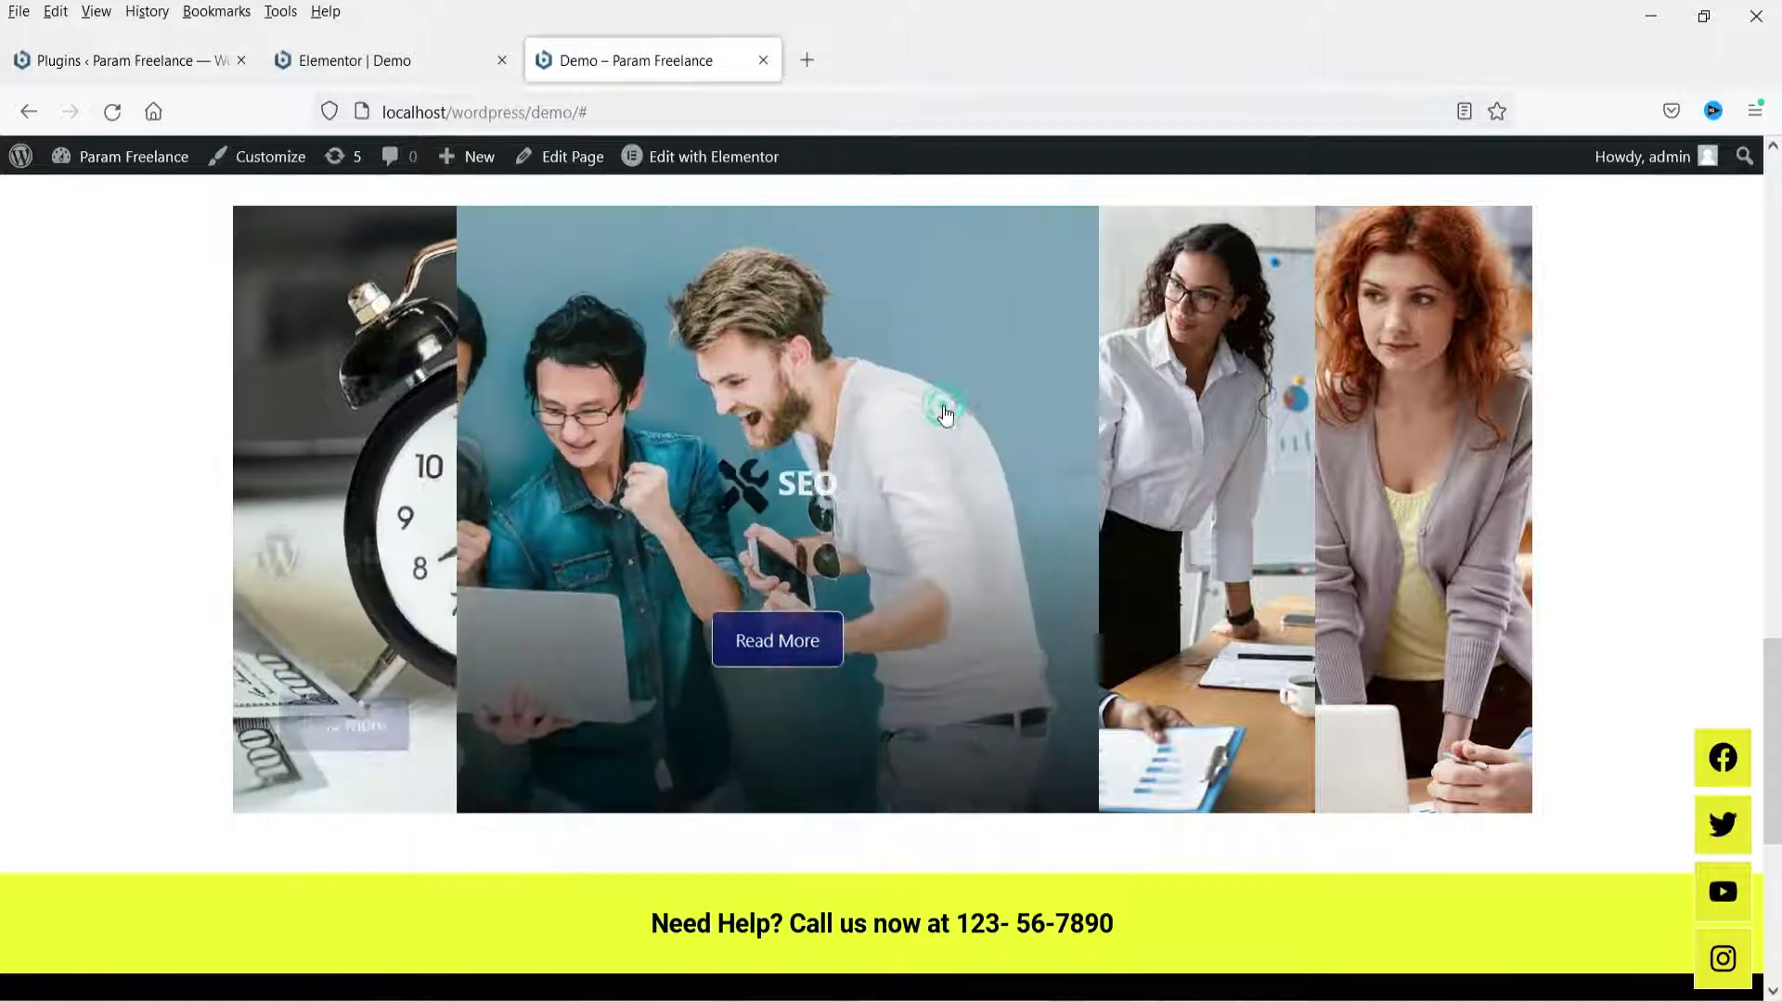
{"action": "left_click", "coordinate": [1193, 390]}
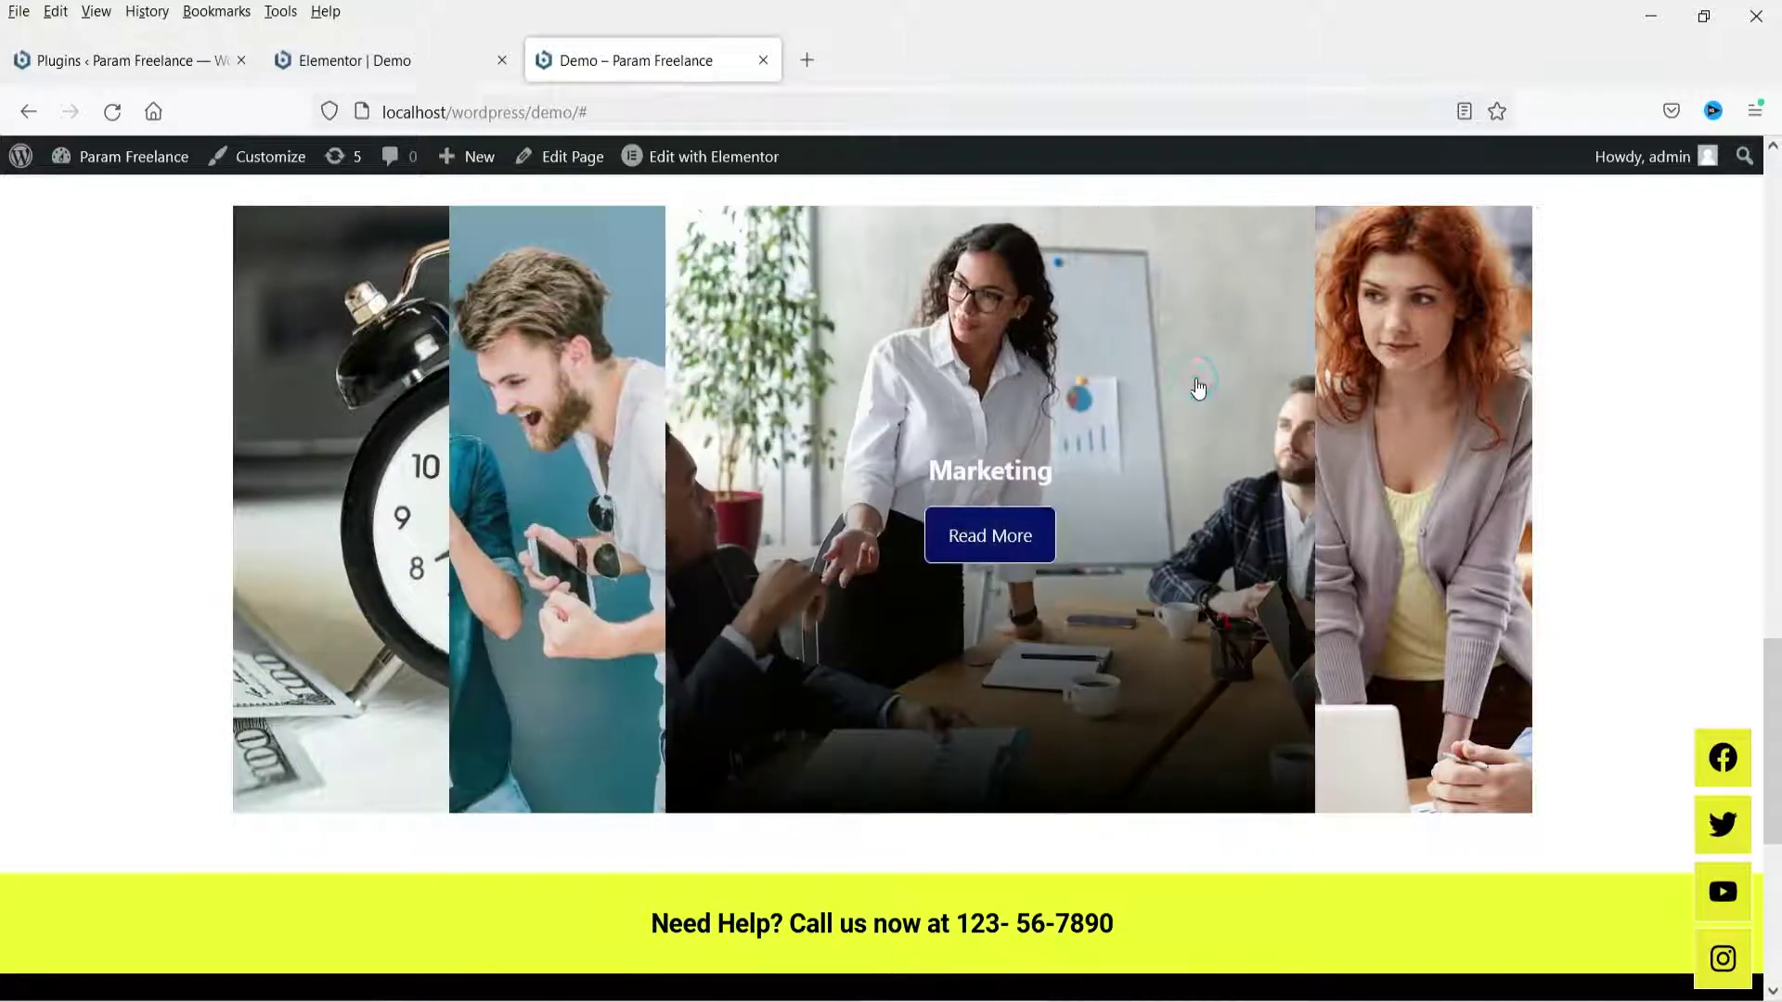
{"action": "left_click", "coordinate": [1427, 362]}
{"action": "left_click", "coordinate": [817, 319]}
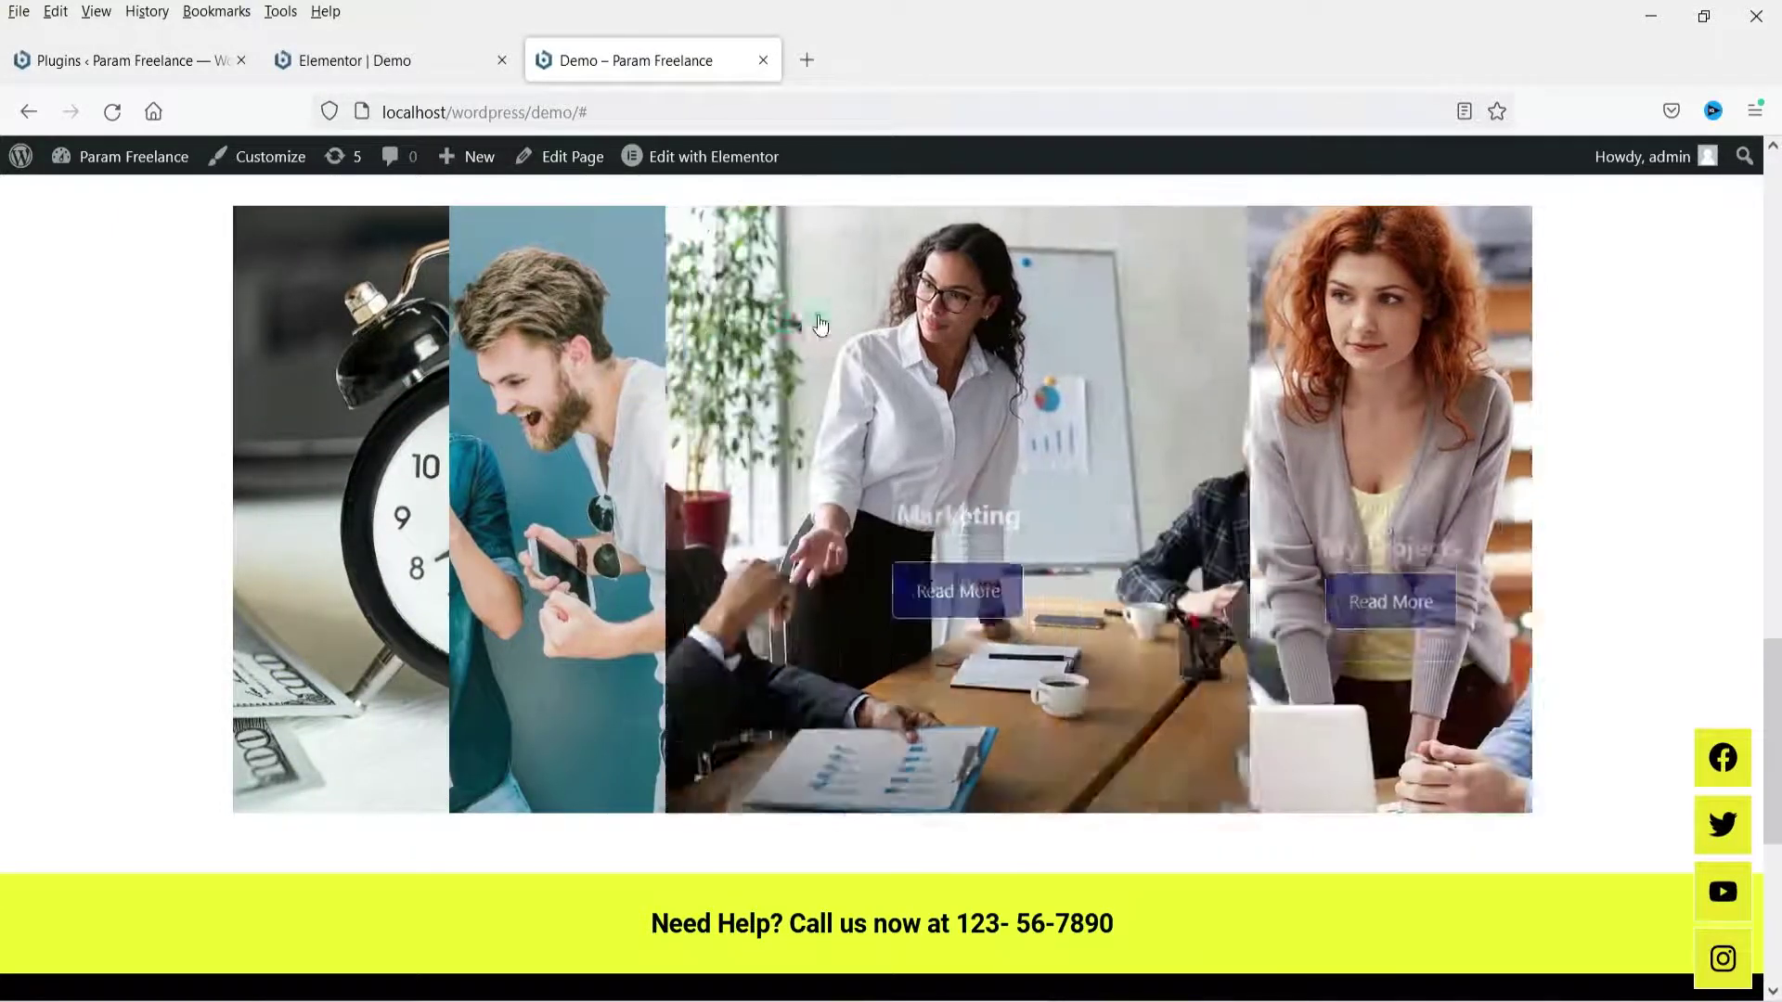
{"action": "left_click", "coordinate": [534, 292]}
{"action": "left_click", "coordinate": [290, 270]}
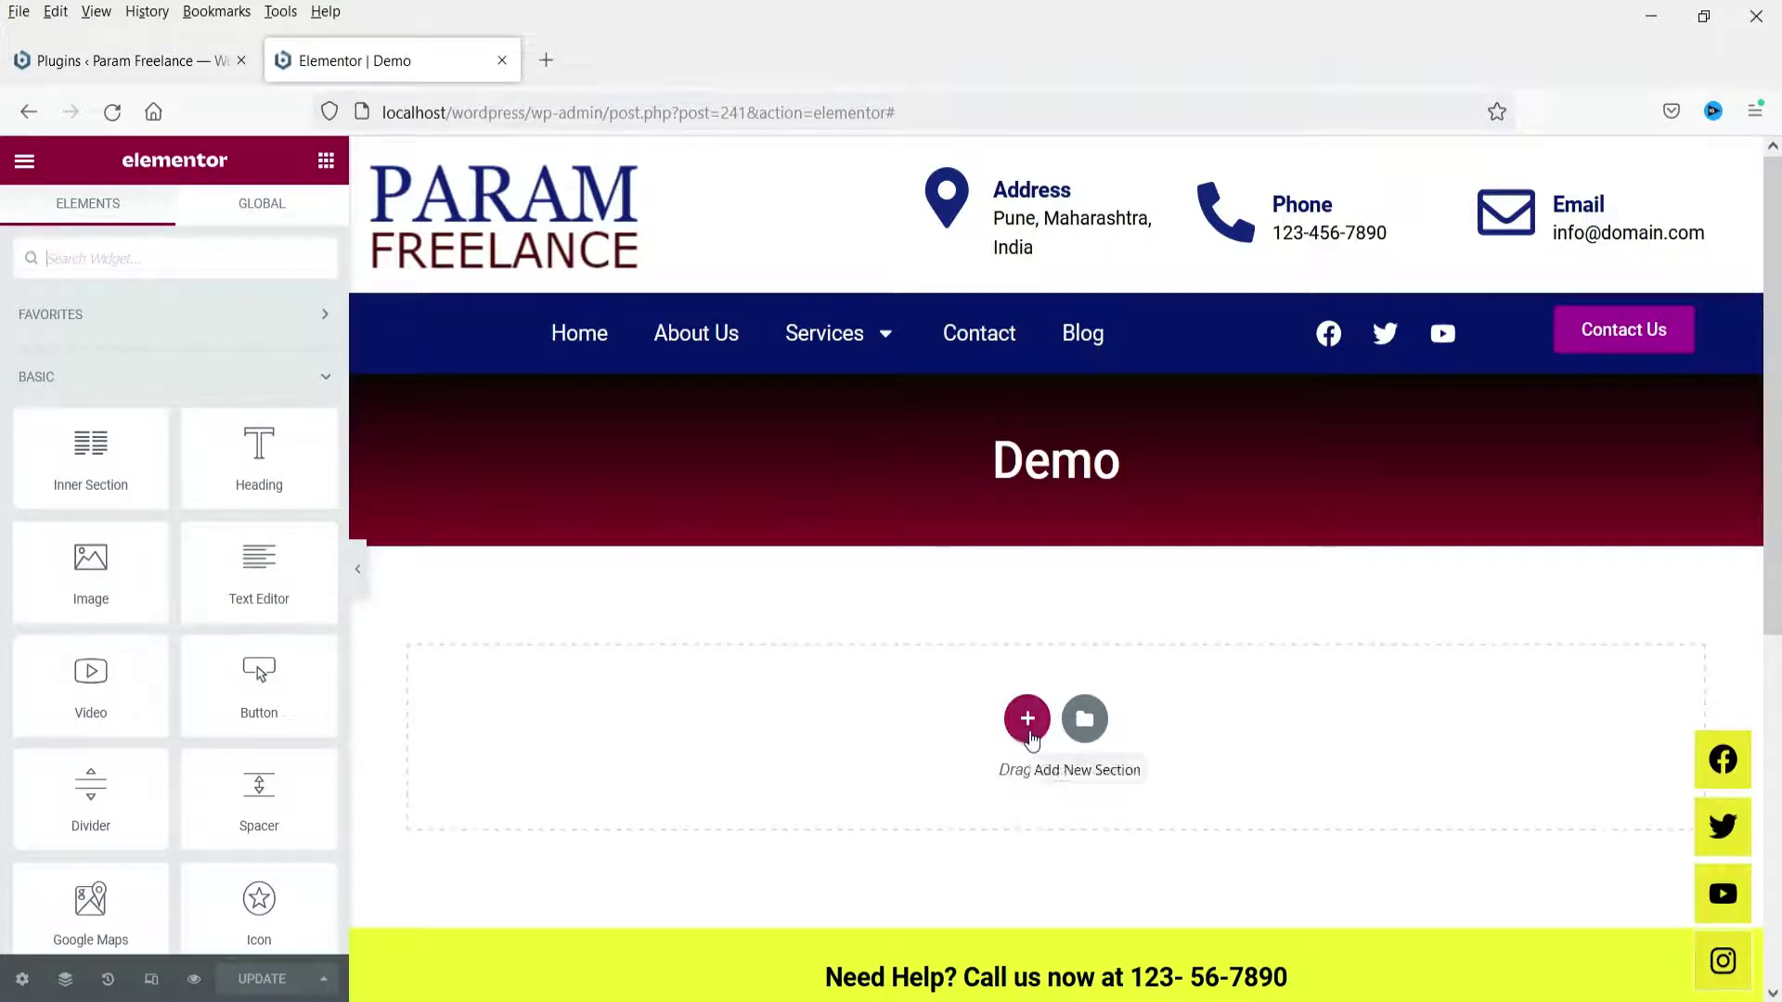
Add a single-column section with 60 px top and bottom padding.
{"action": "left_click", "coordinate": [1027, 720]}
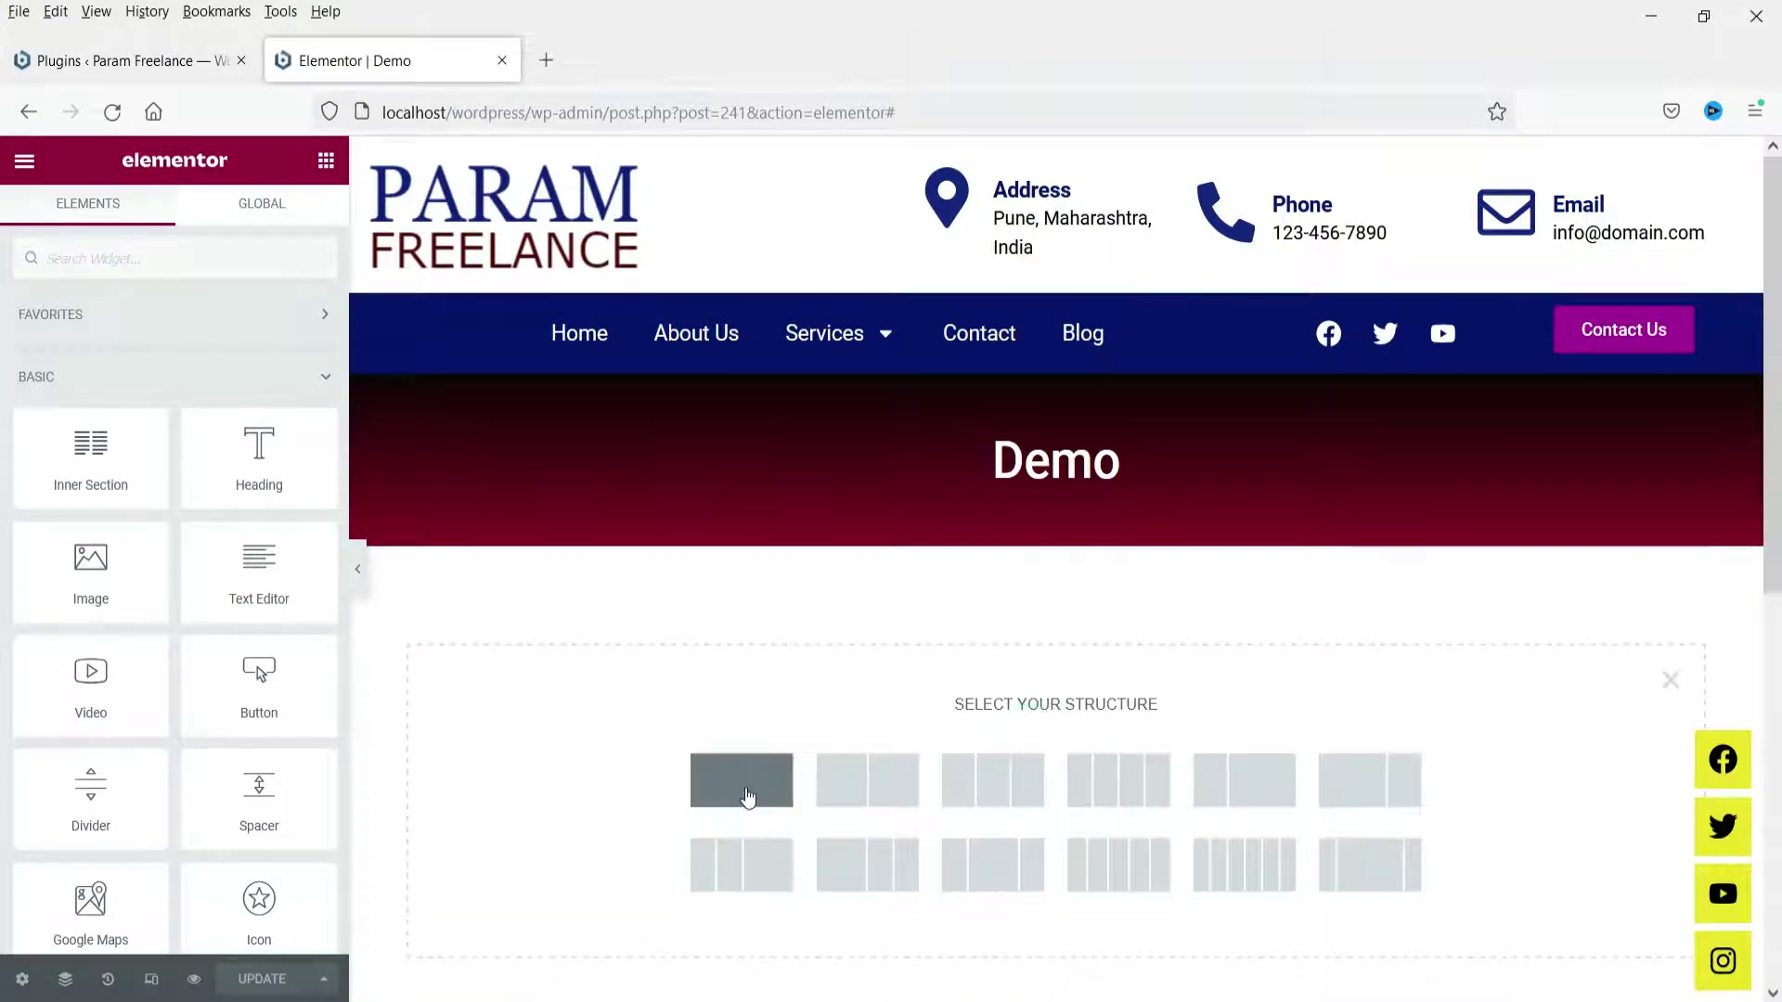
{"action": "left_click", "coordinate": [748, 798]}
{"action": "left_click", "coordinate": [296, 219]}
{"action": "left_click", "coordinate": [298, 473]}
{"action": "left_click", "coordinate": [48, 472]}
{"action": "type", "text": "60"}
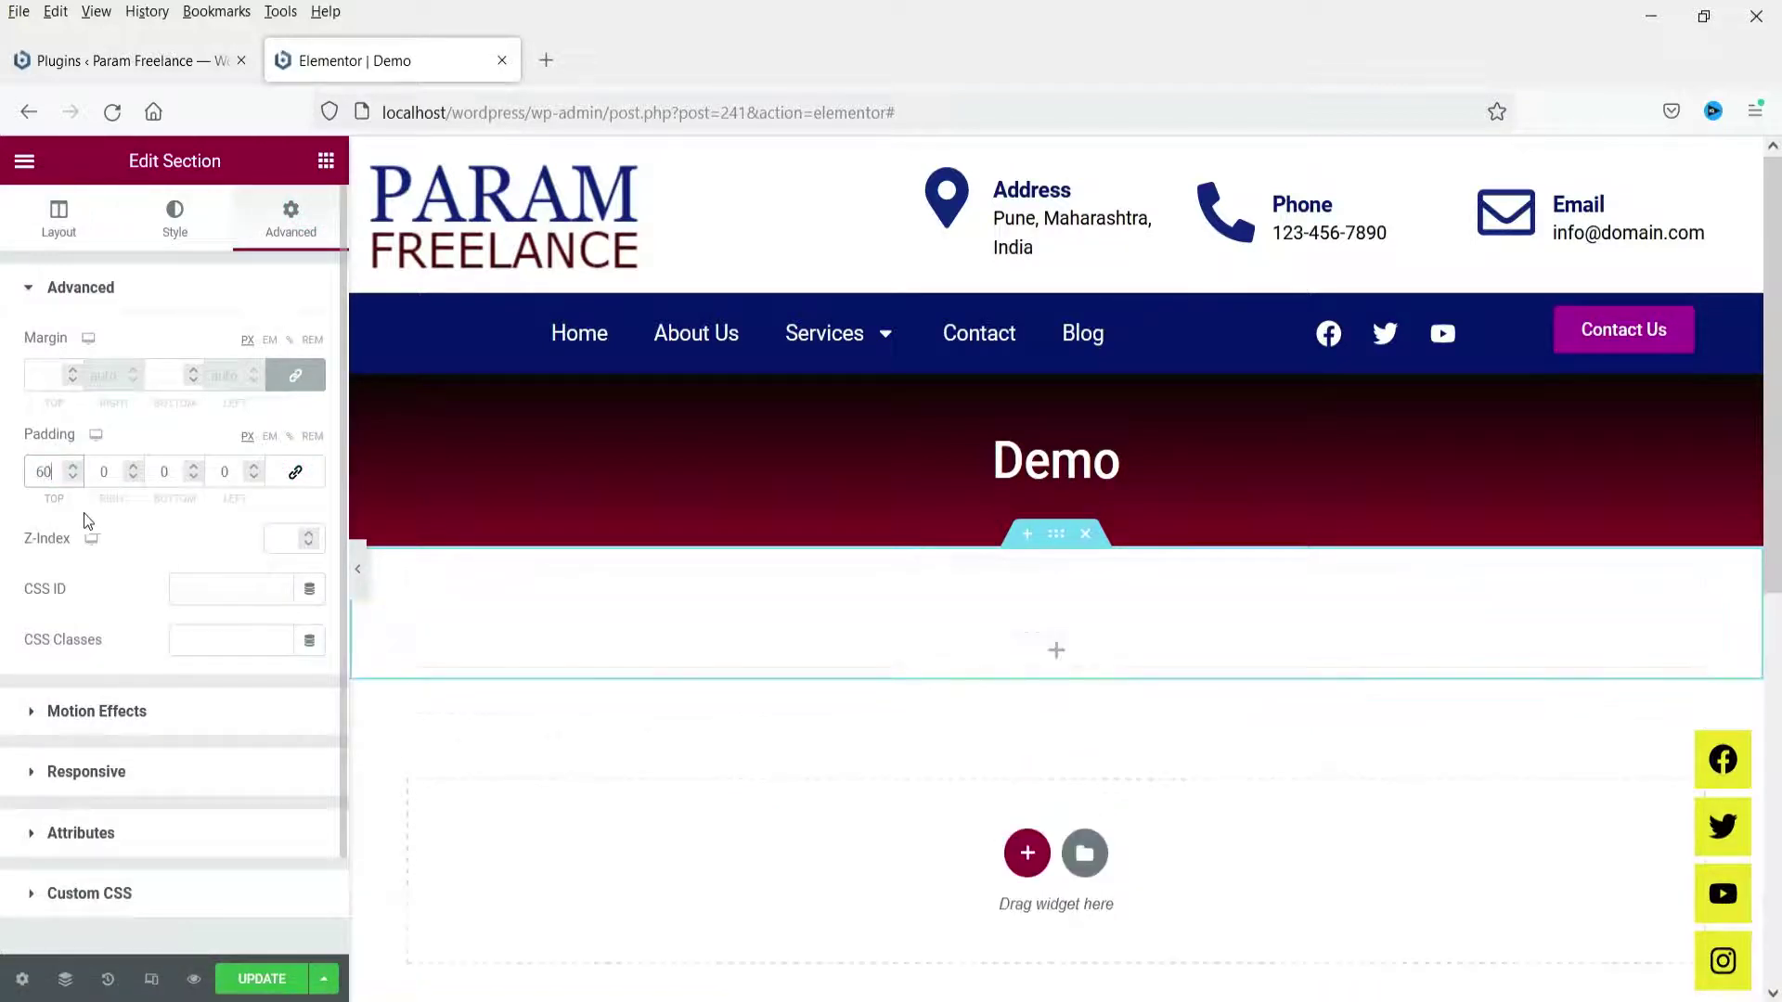
{"action": "left_click", "coordinate": [164, 471]}
{"action": "type", "text": "60"}
Search the widgets for 'acco' and drop an Accordion widget into the new section.
{"action": "left_click", "coordinate": [947, 640]}
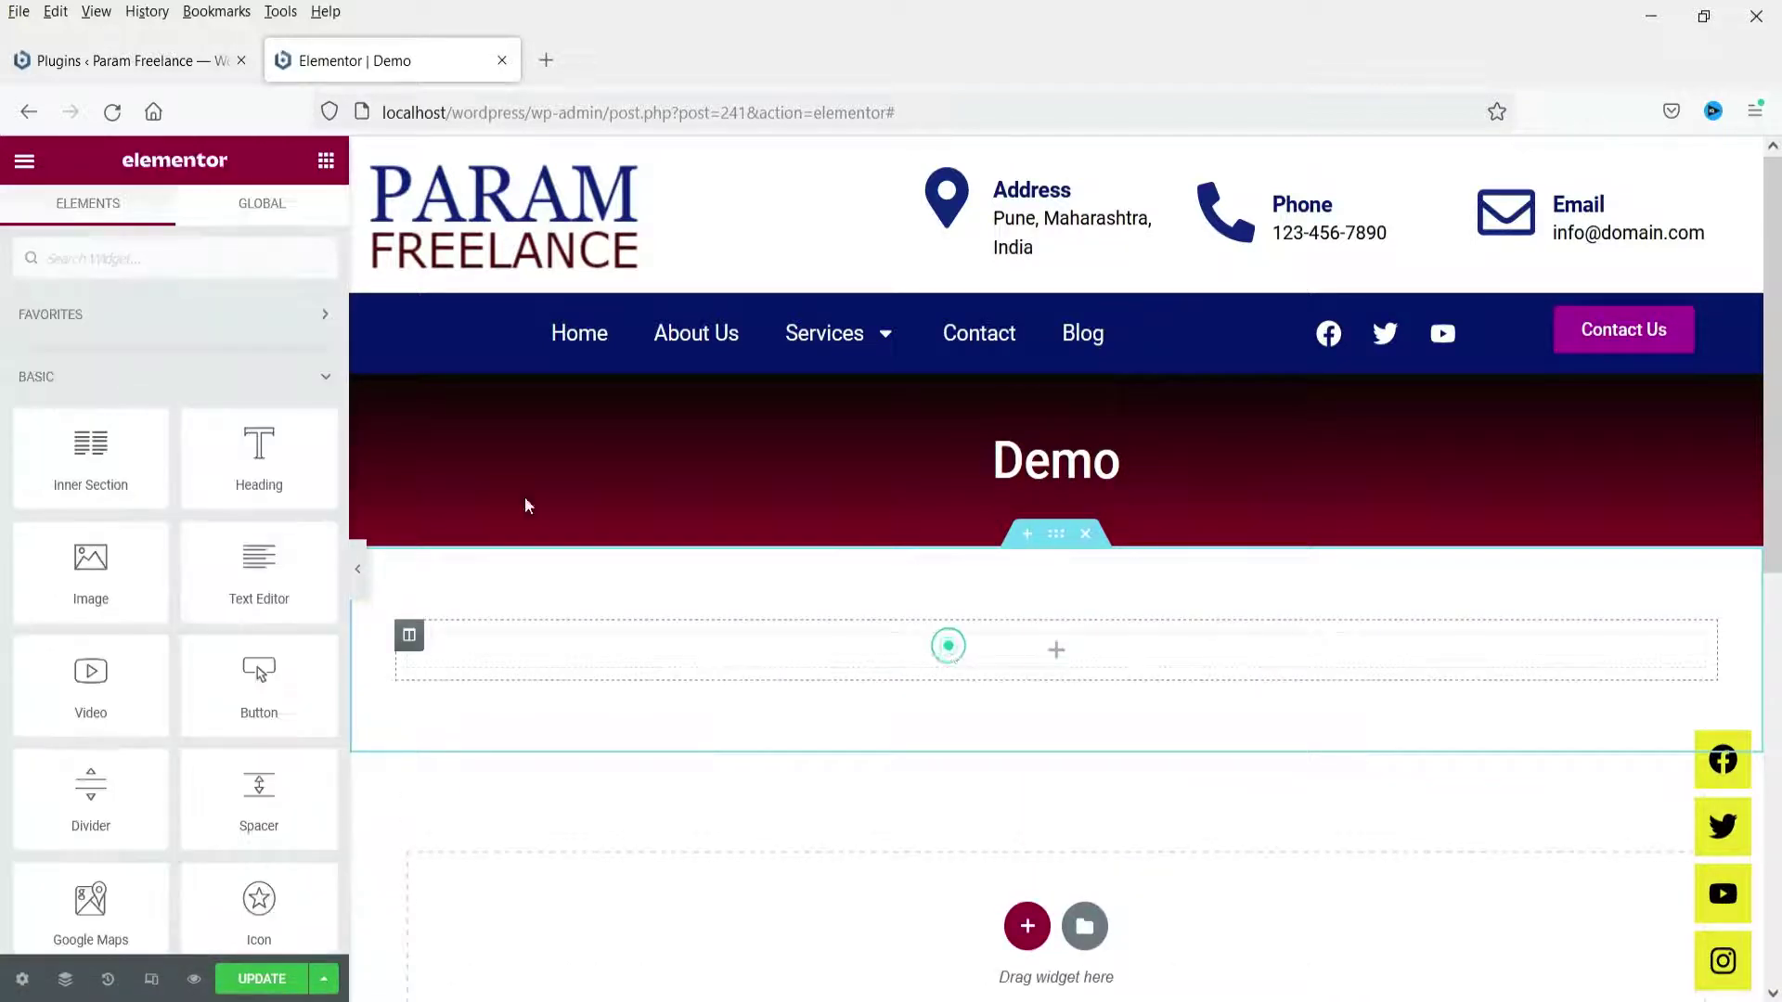
{"action": "left_click", "coordinate": [118, 246]}
{"action": "type", "text": "acco"}
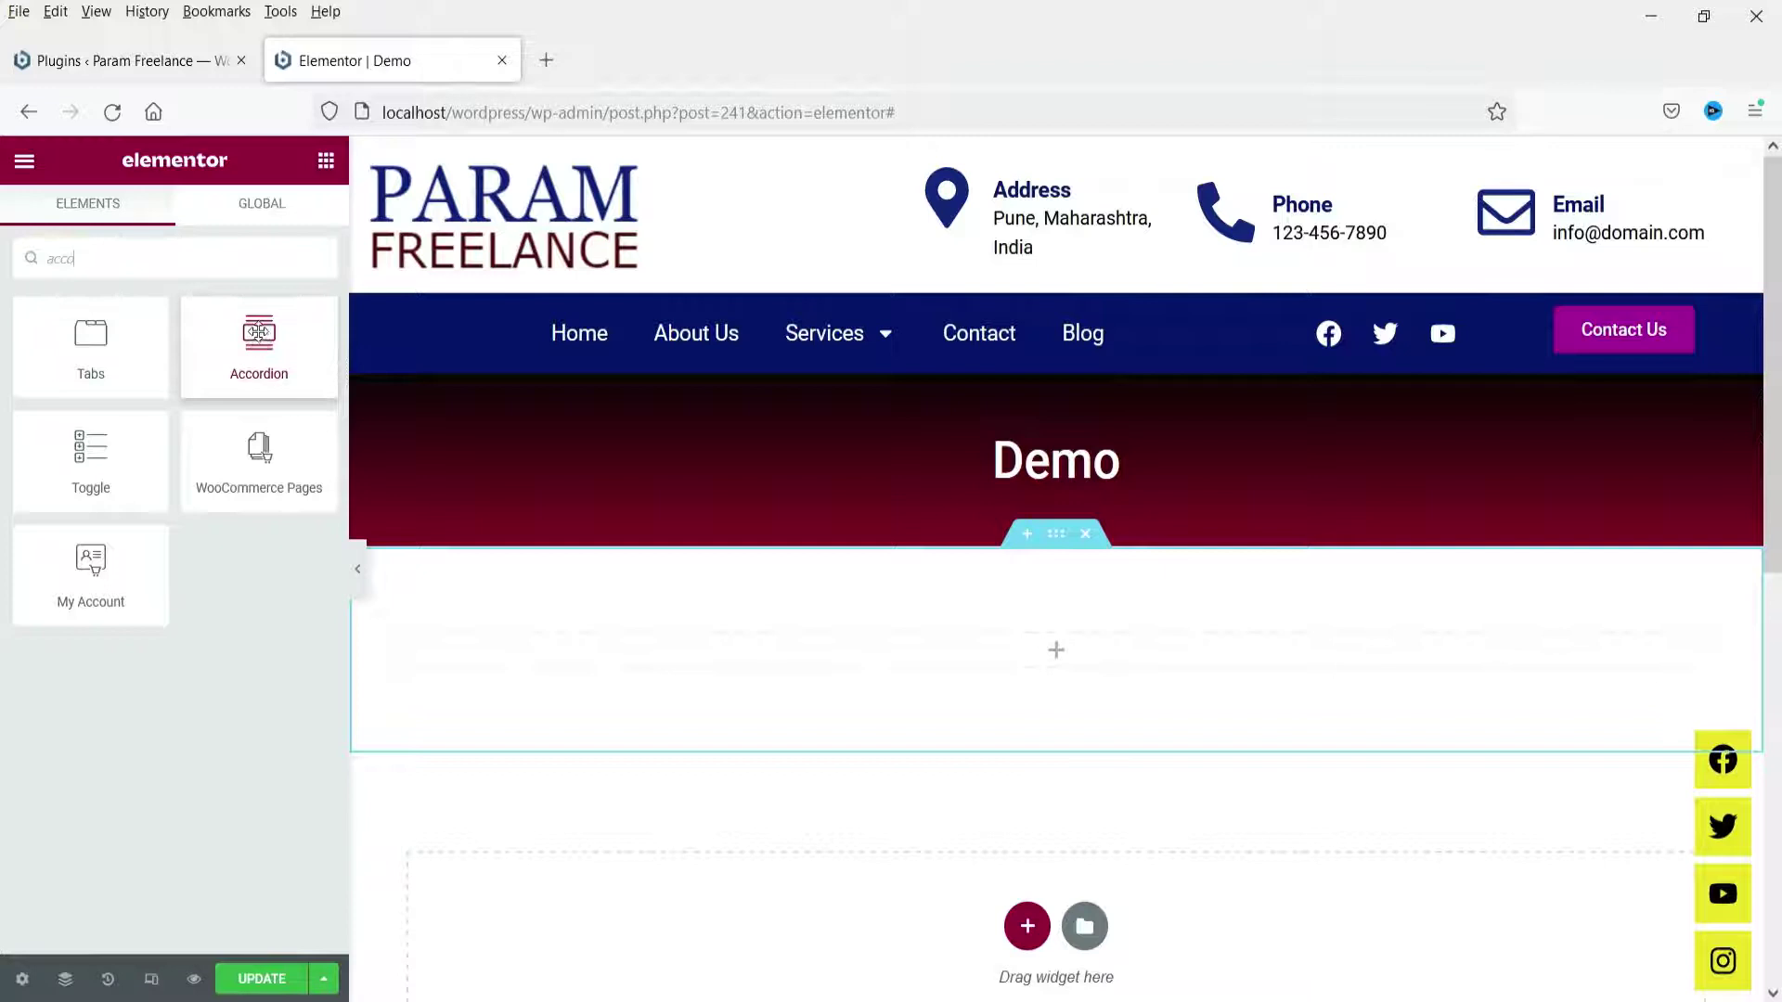
{"action": "left_click_drag", "start_coordinate": [259, 329], "coordinate": [960, 660]}
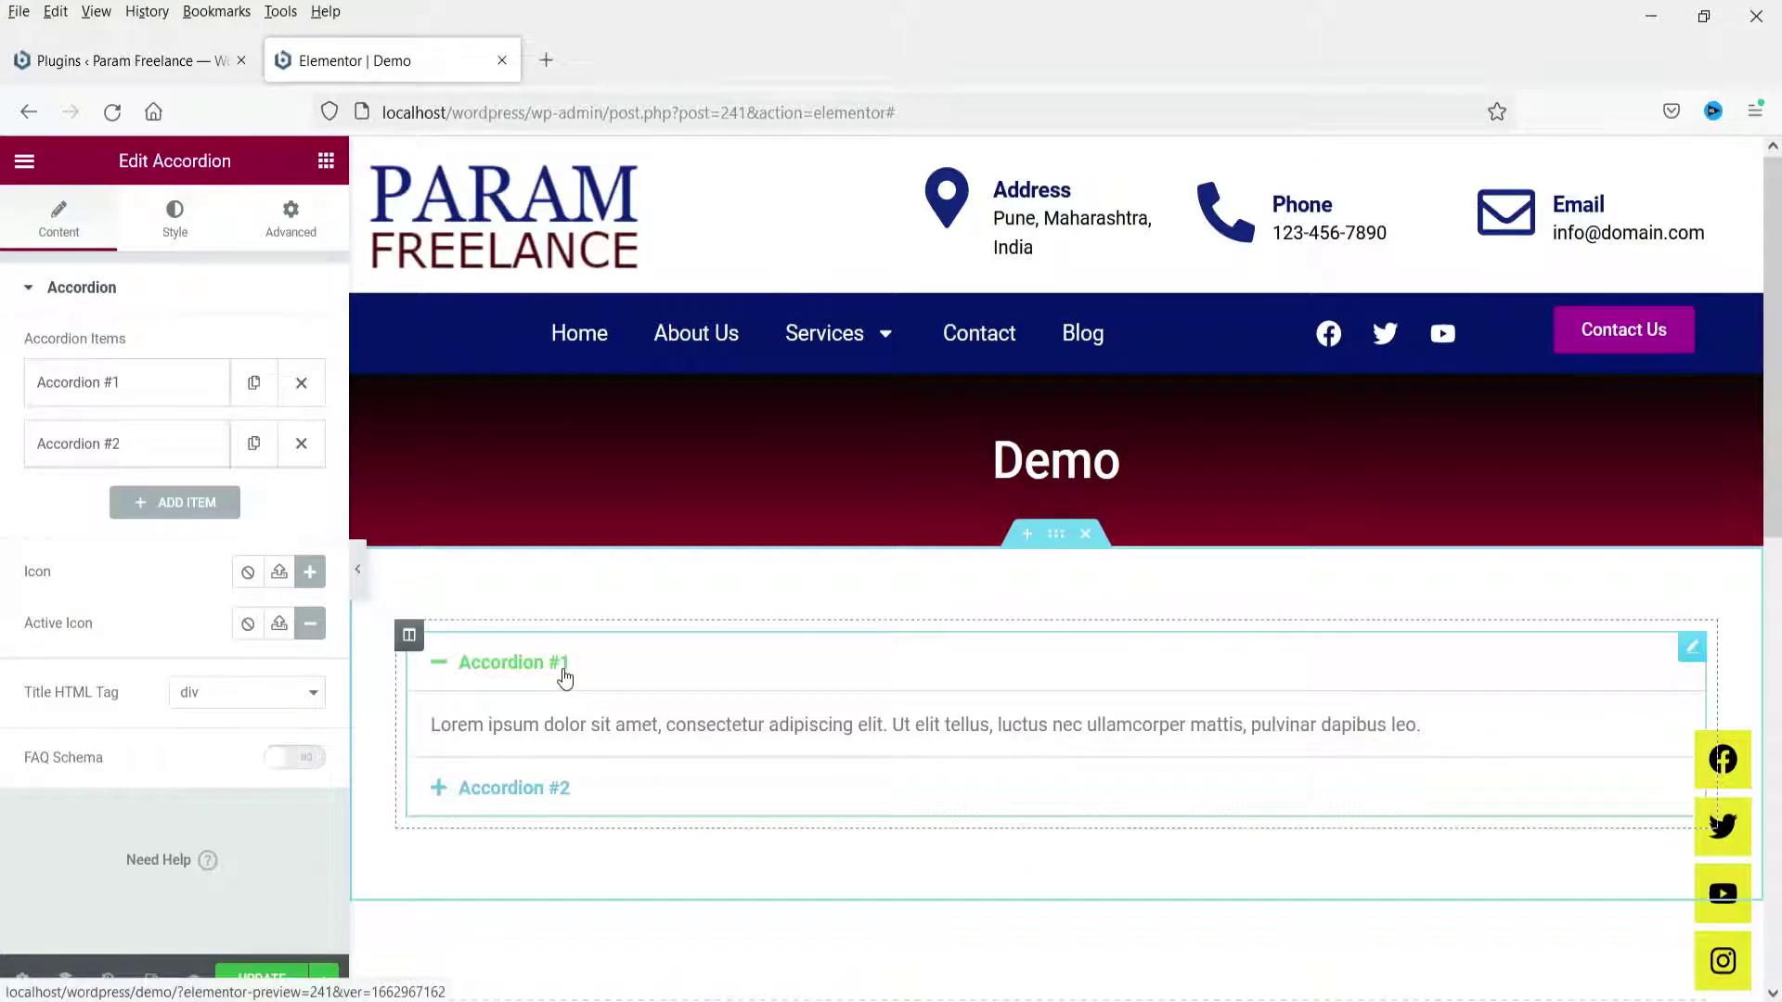
Retitle the first accordion item from Accordion #1 to 'Website Design'.
{"action": "scroll", "coordinate": [1114, 581], "scroll_direction": "down", "scroll_amount": 2}
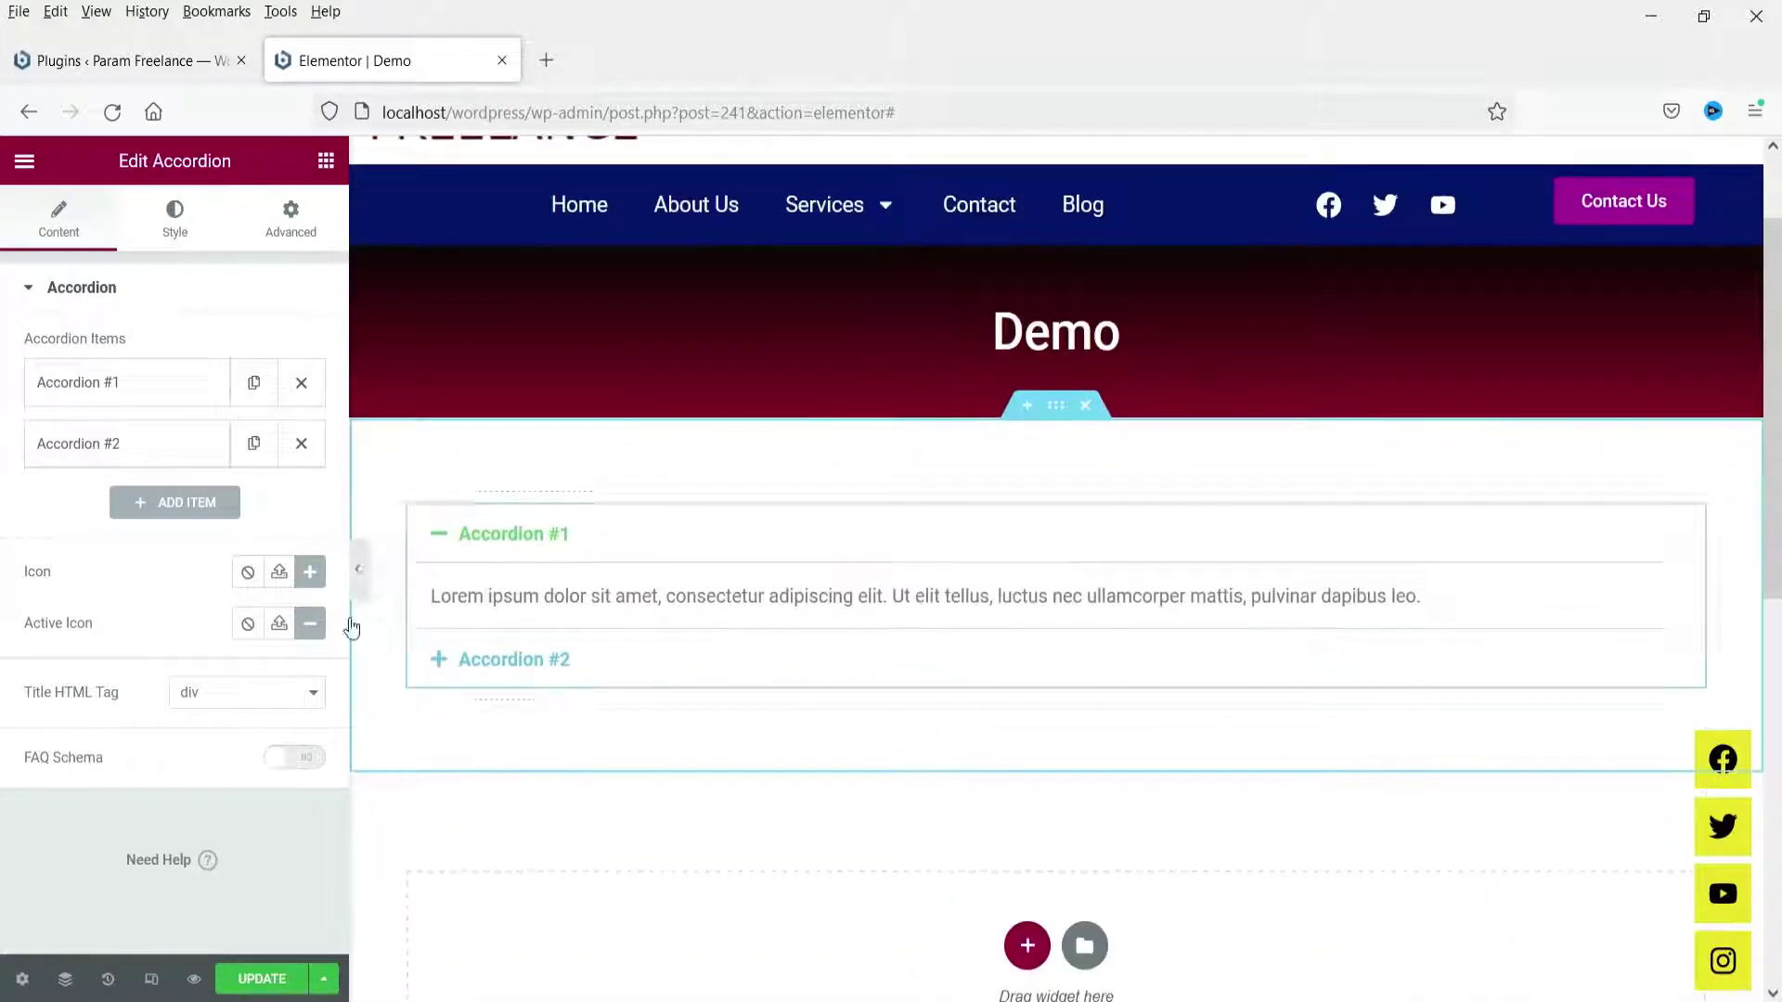
{"action": "left_click", "coordinate": [119, 367]}
{"action": "left_click", "coordinate": [119, 368]}
{"action": "left_click", "coordinate": [119, 366]}
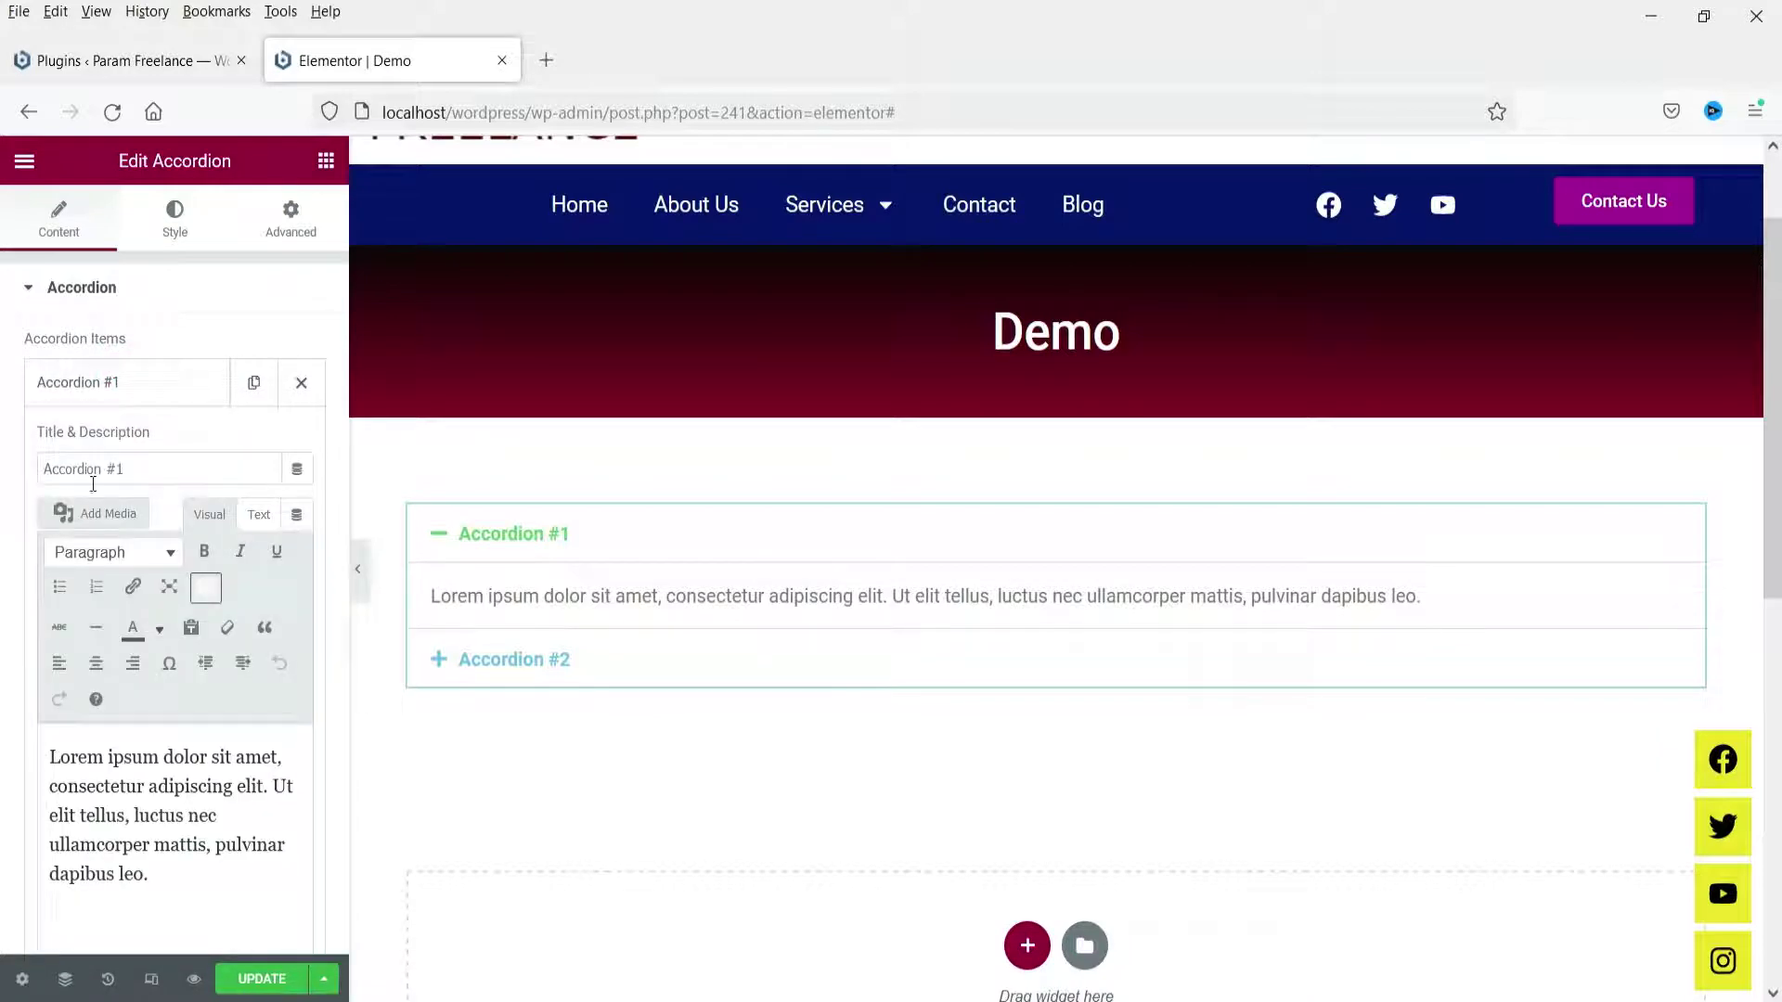
{"action": "triple_click", "coordinate": [191, 474]}
{"action": "type", "text": "Website Desiugn"}
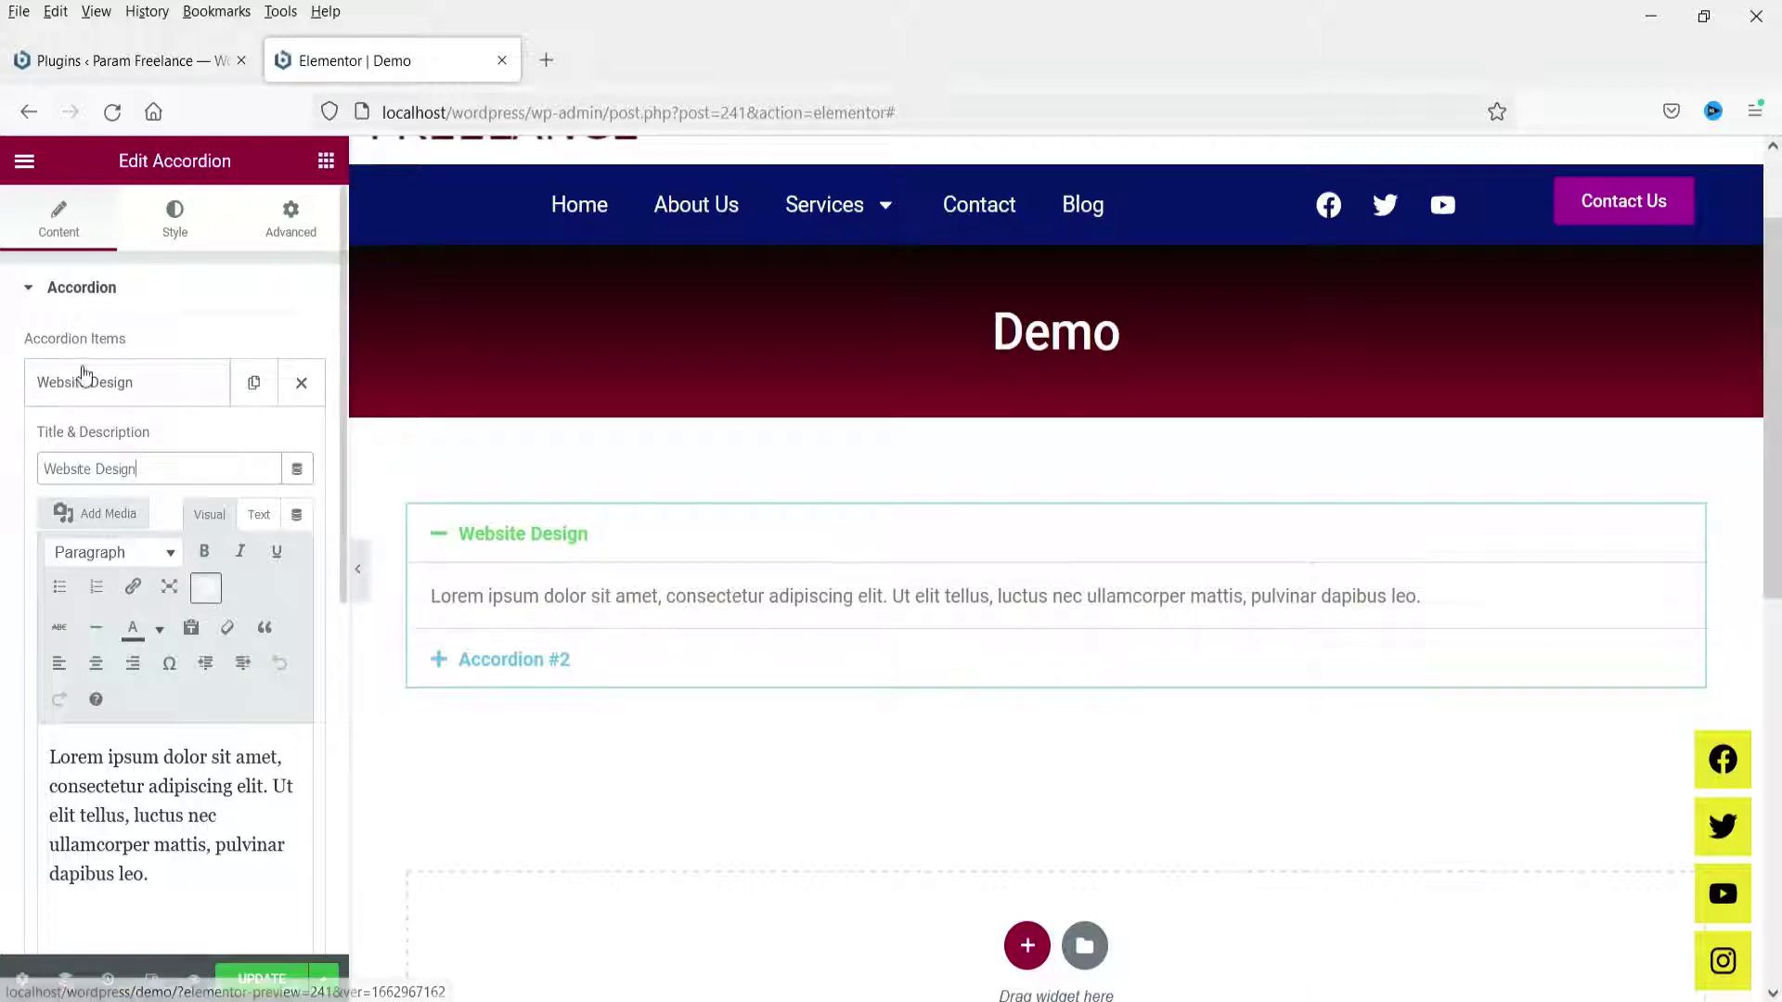
Lengthen its description with several pasted copies of the Lorem ipsum paragraph and an empty line on top.
{"action": "left_click_drag", "start_coordinate": [171, 864], "coordinate": [49, 757]}
{"action": "key", "text": "ctrl+c"}
{"action": "left_click", "coordinate": [189, 887]}
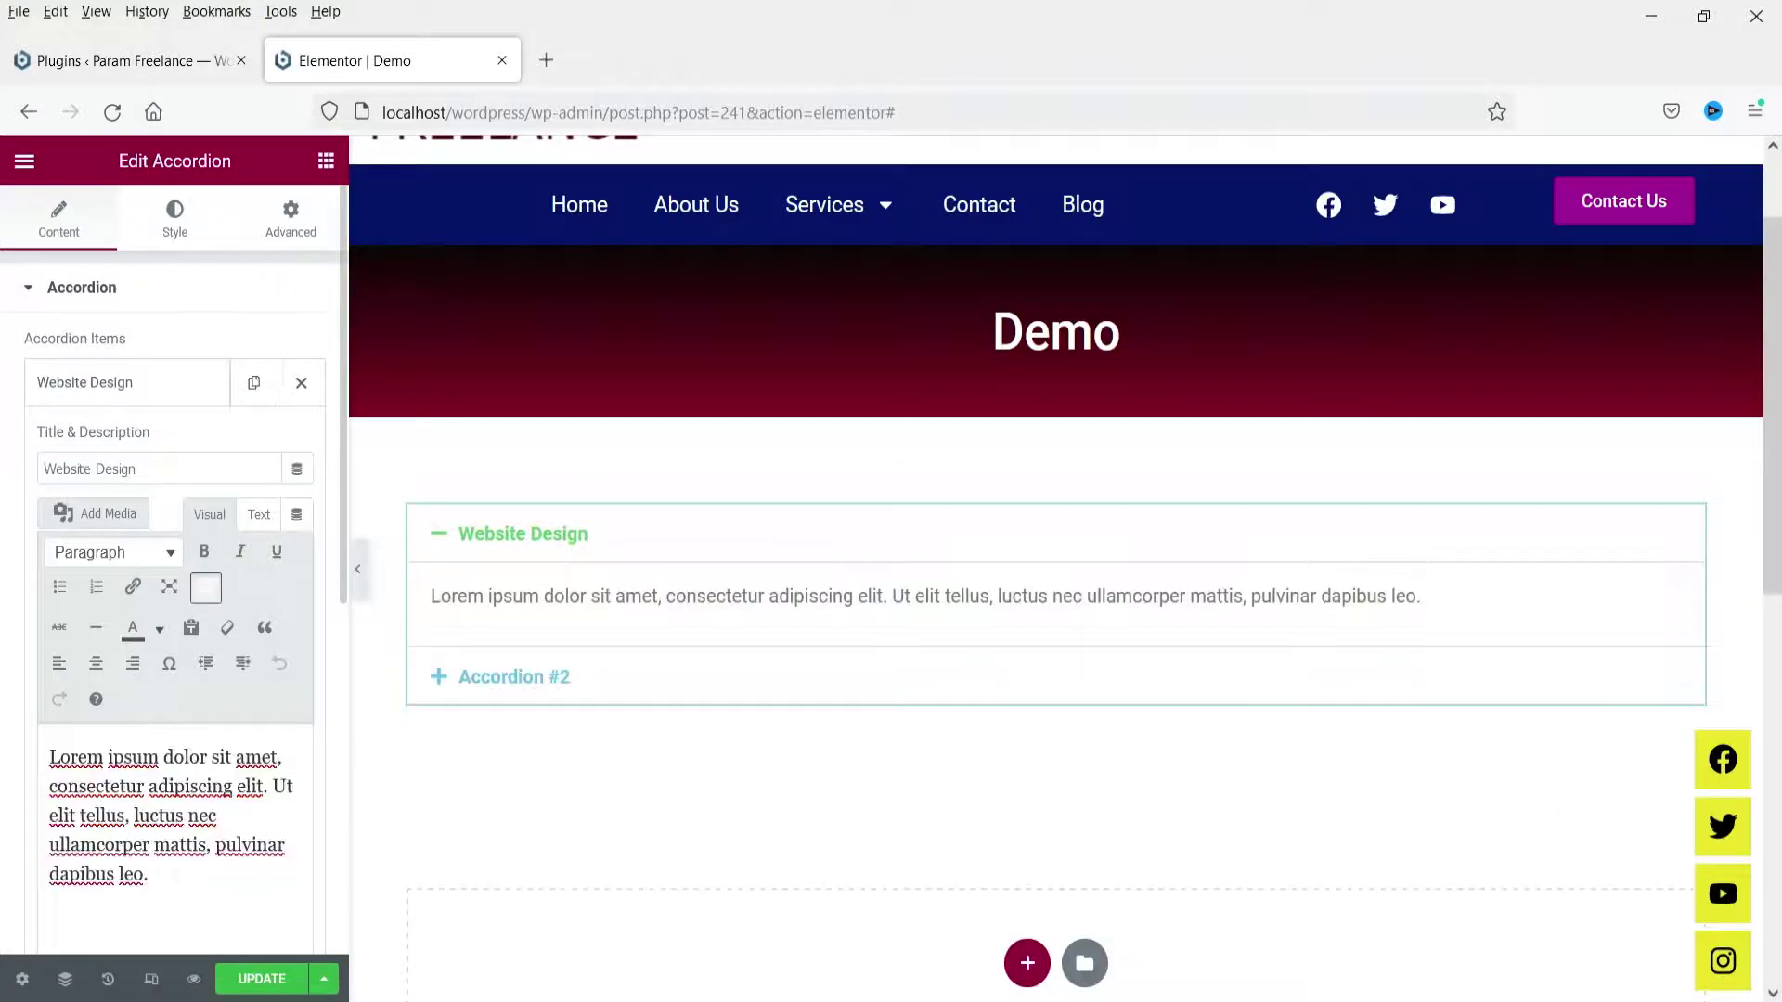
{"action": "key", "text": "ctrl+v"}
{"action": "key", "text": "ctrl+v"}
{"action": "key", "text": "ctrl+v"}
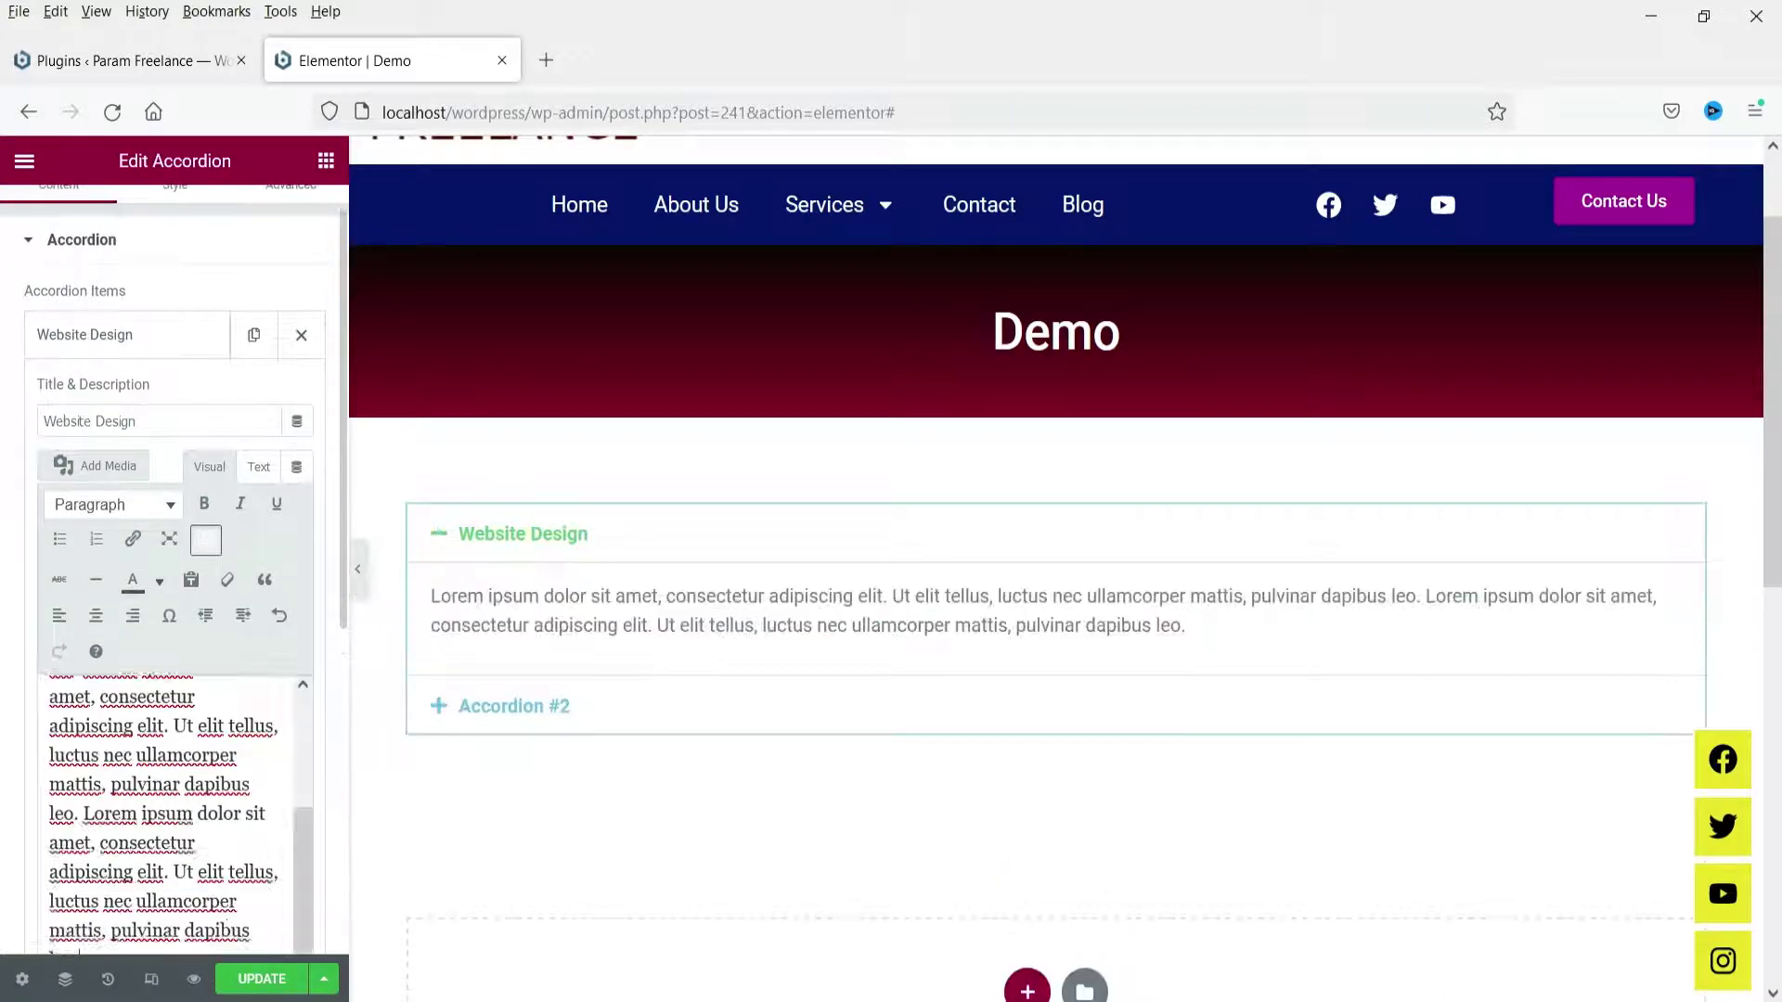
{"action": "key", "text": "Return"}
{"action": "key", "text": "ctrl+v"}
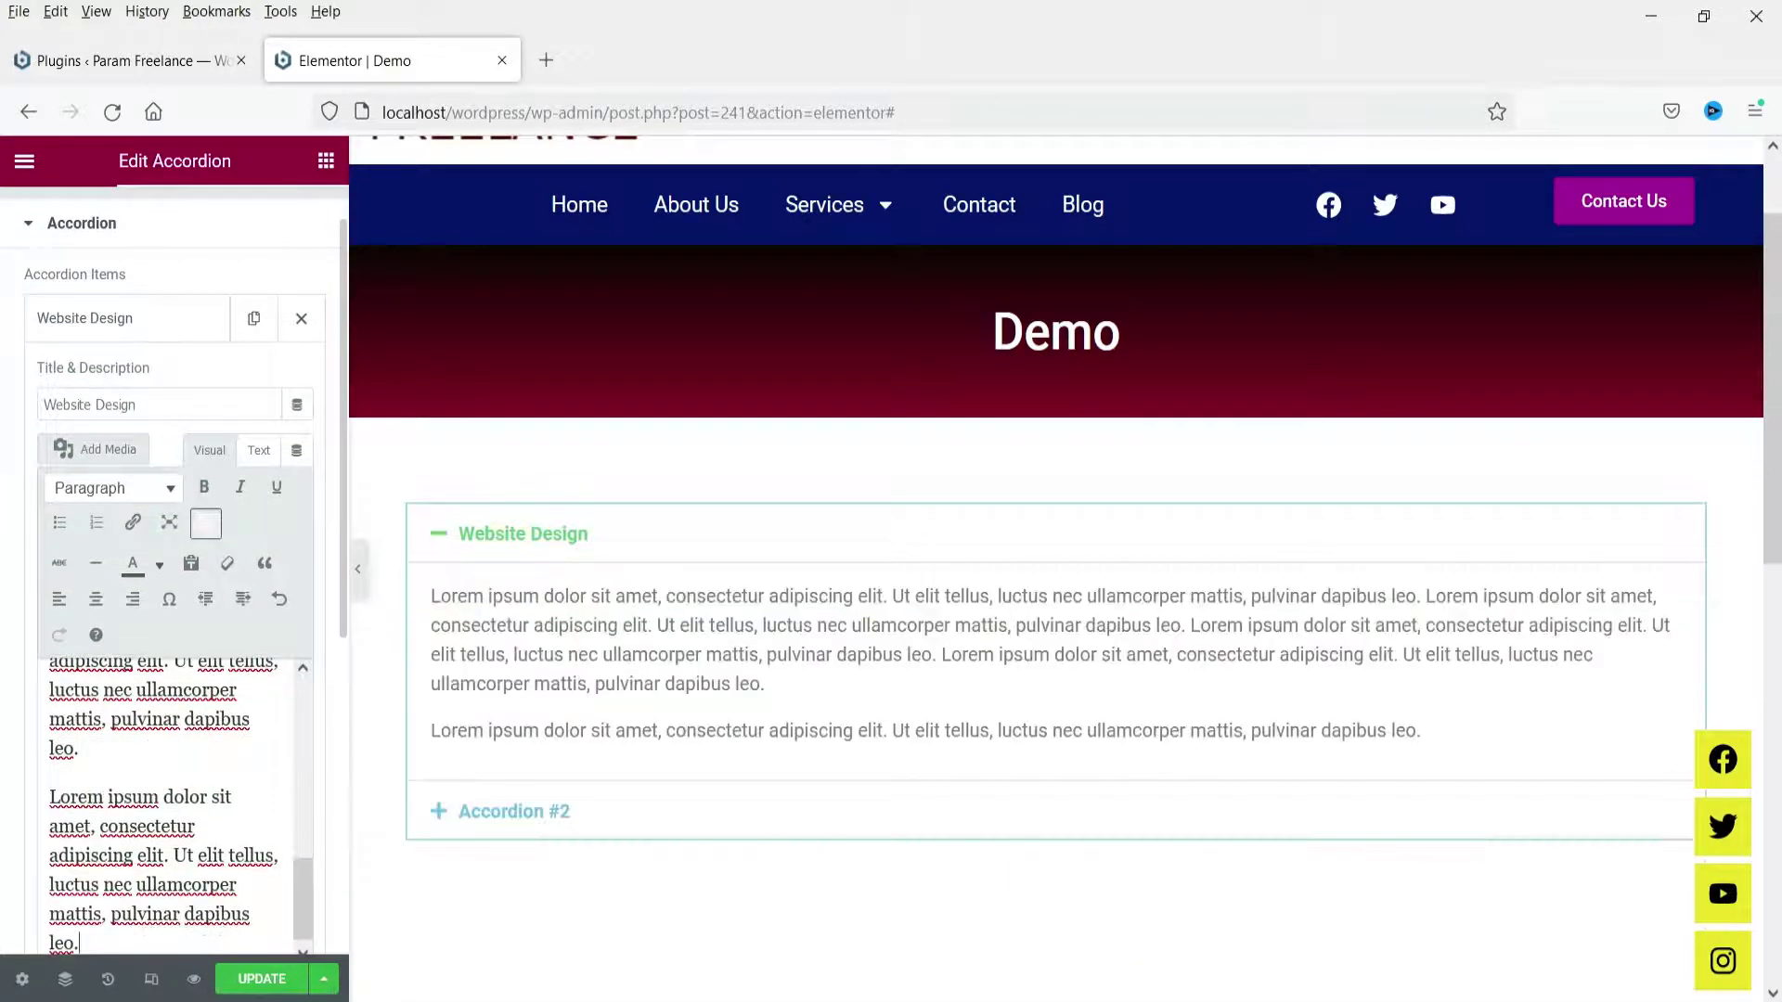
{"action": "key", "text": "ctrl+v"}
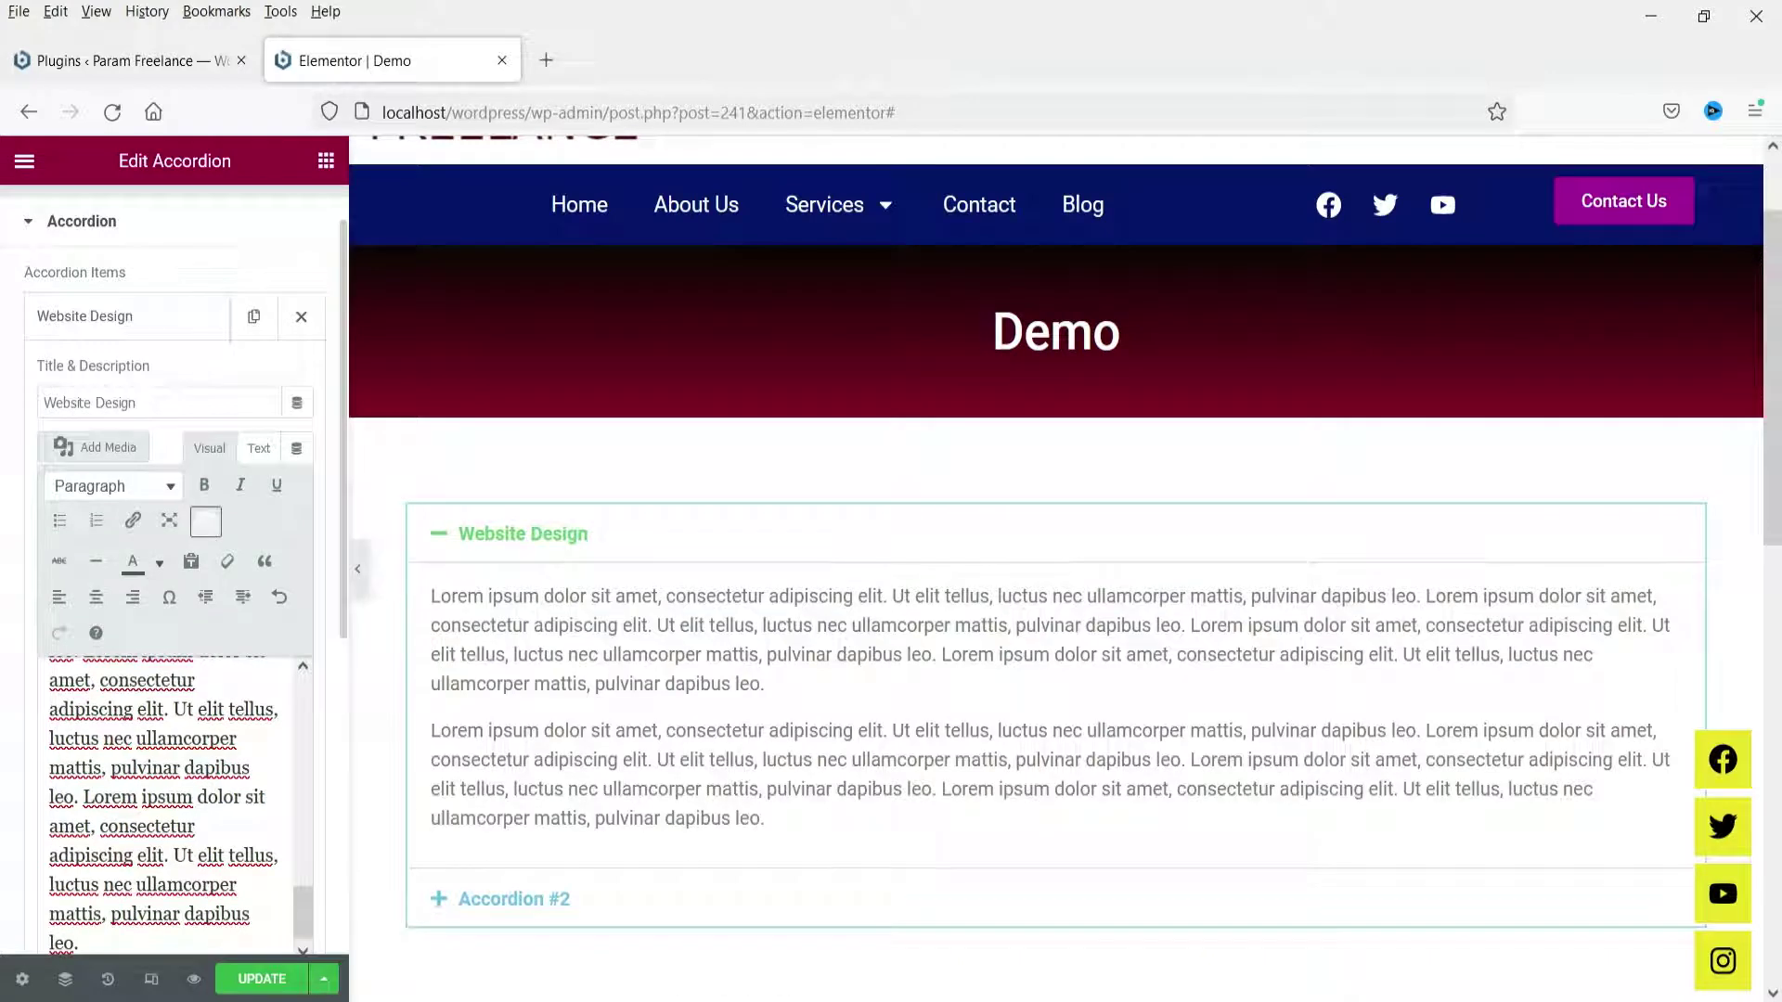
{"action": "scroll", "coordinate": [111, 743], "scroll_direction": "up", "scroll_amount": 10}
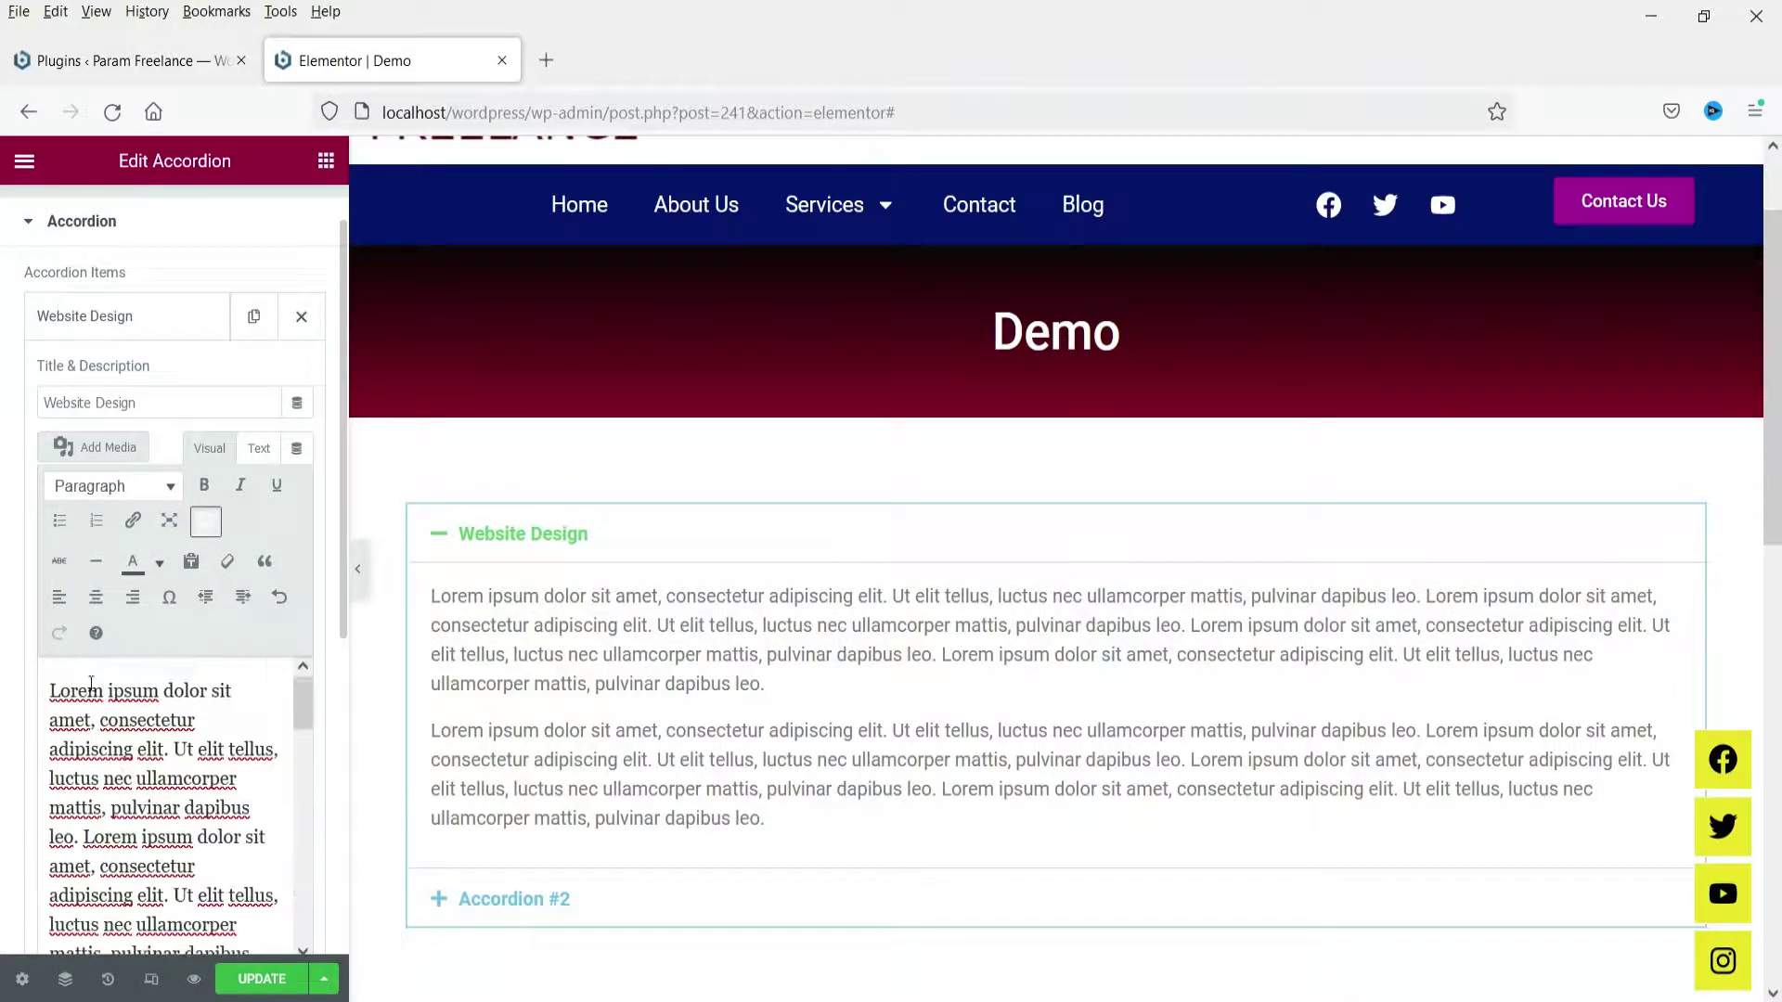
{"action": "left_click", "coordinate": [53, 690]}
{"action": "key", "text": "Return"}
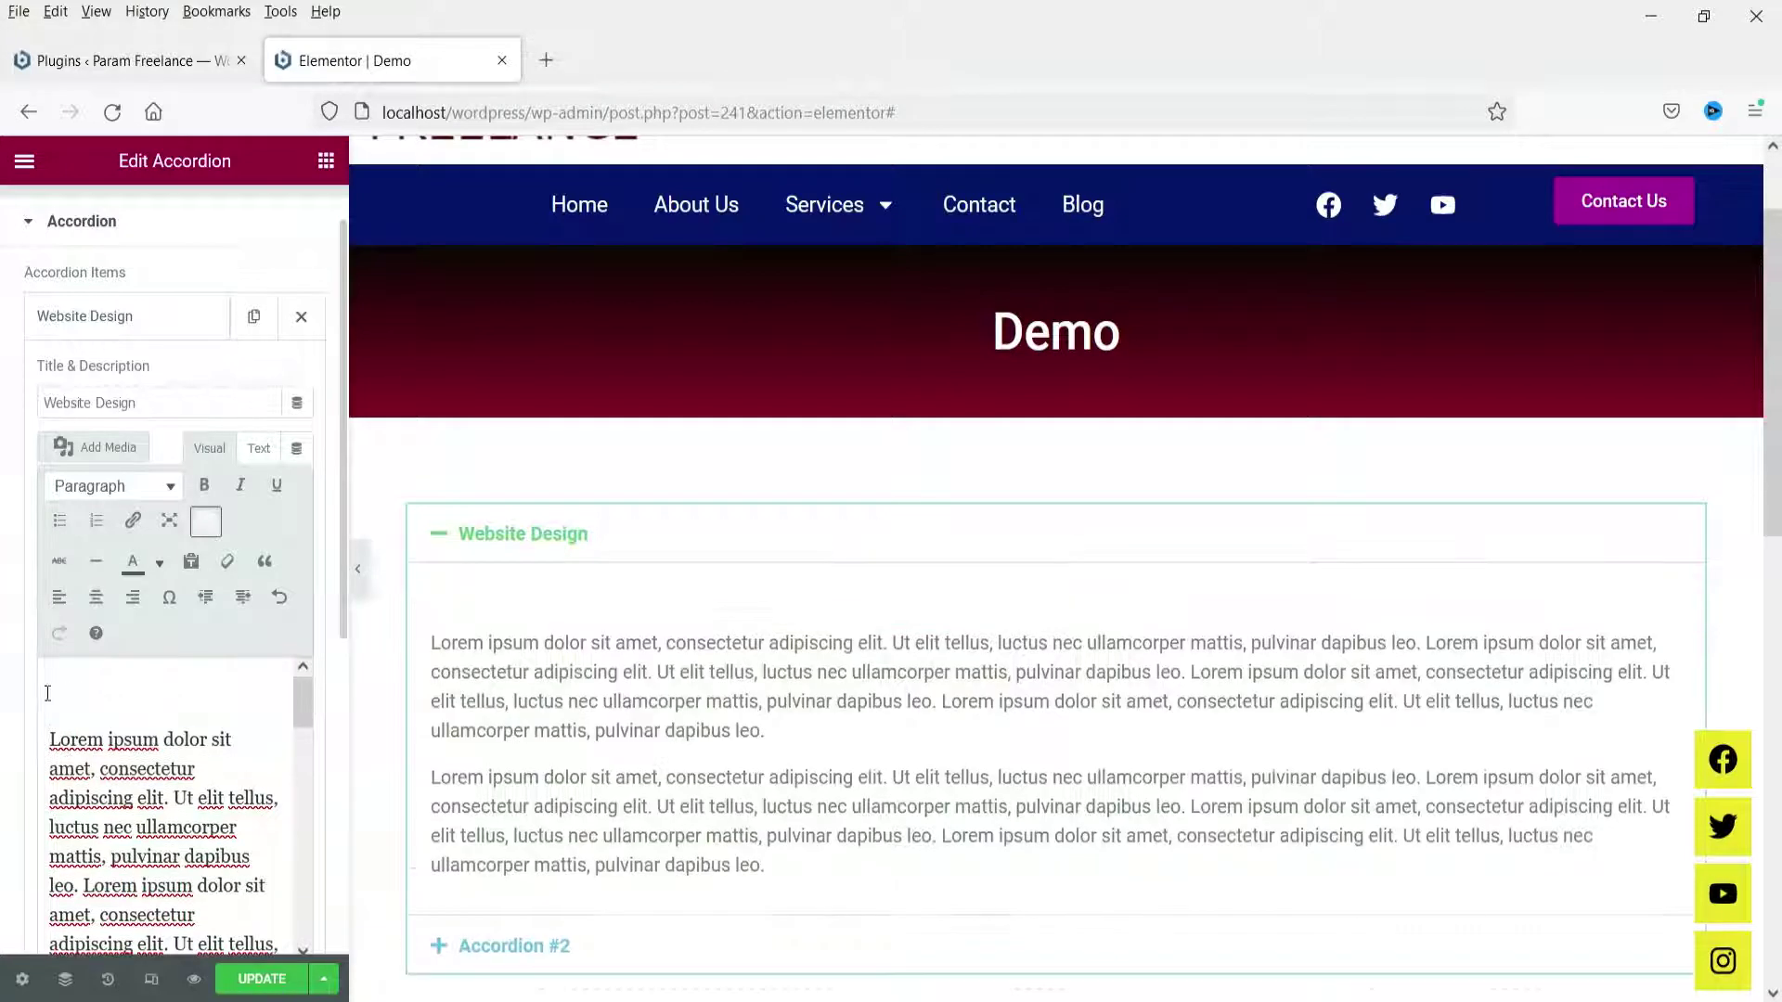
Insert the robot Error 404 image from the media library and align it left.
{"action": "left_click", "coordinate": [102, 449]}
{"action": "scroll", "coordinate": [1151, 702], "scroll_direction": "down", "scroll_amount": 5}
{"action": "left_click", "coordinate": [914, 521]}
{"action": "left_click", "coordinate": [1663, 932]}
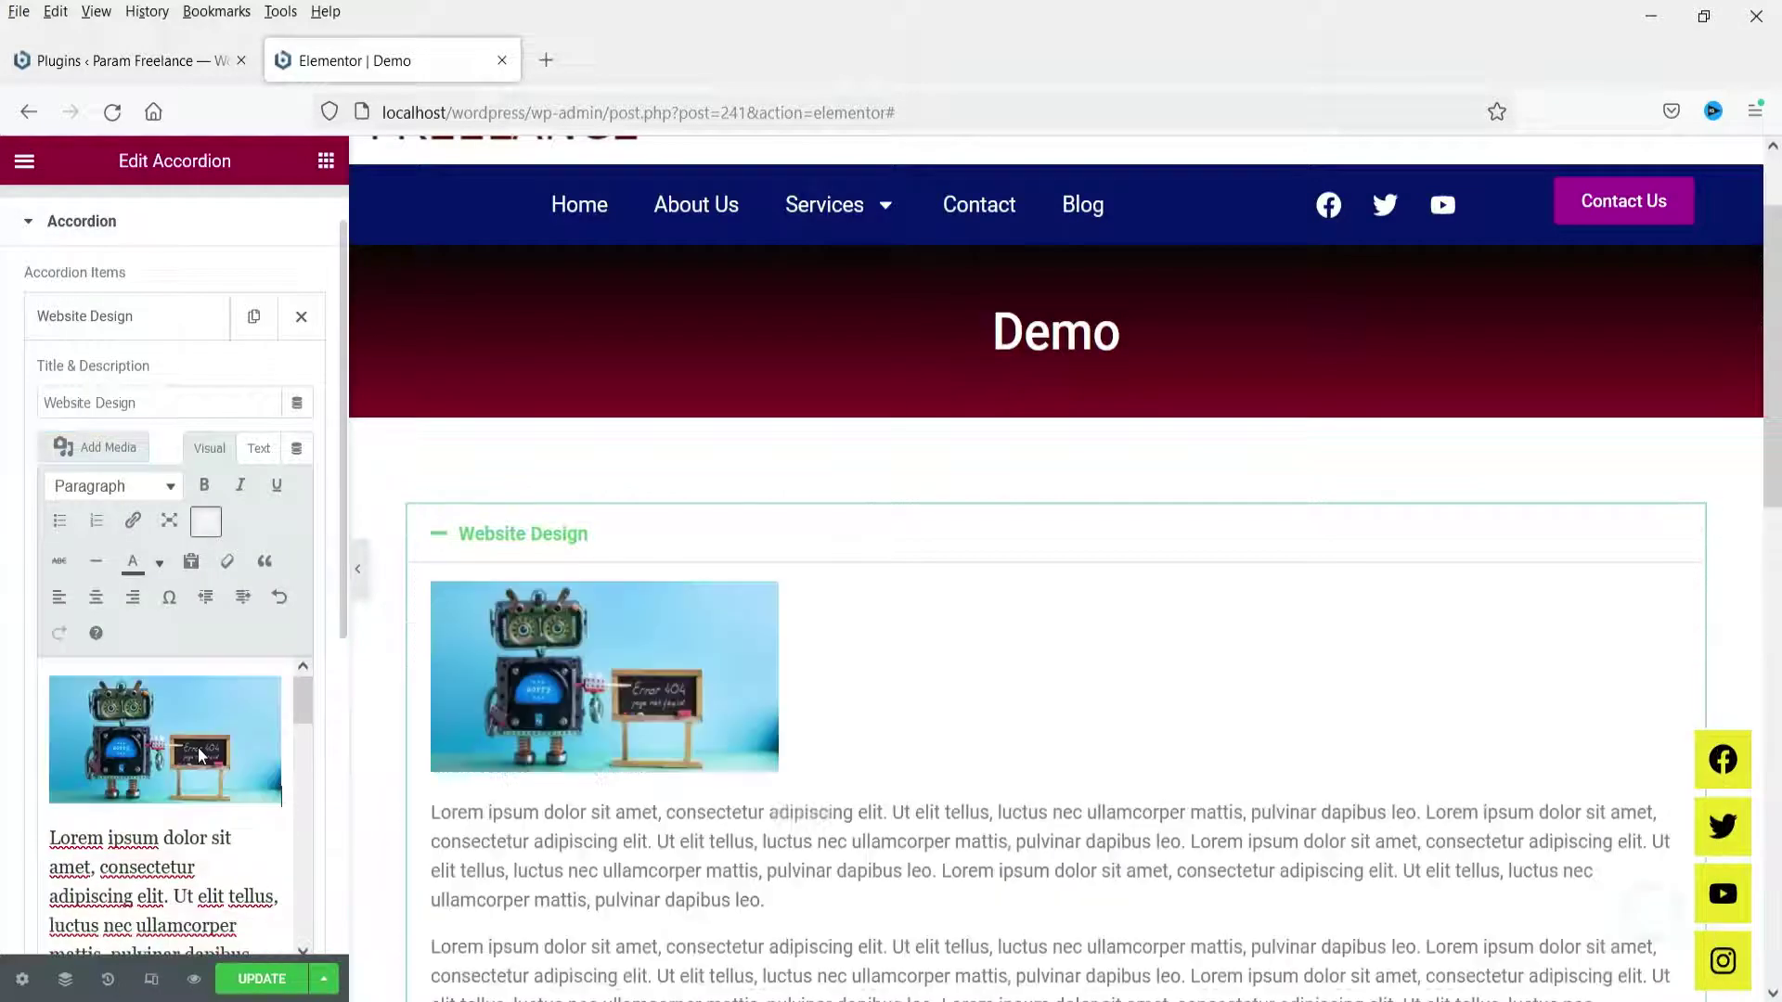
{"action": "left_click", "coordinate": [198, 748]}
{"action": "left_click", "coordinate": [74, 840]}
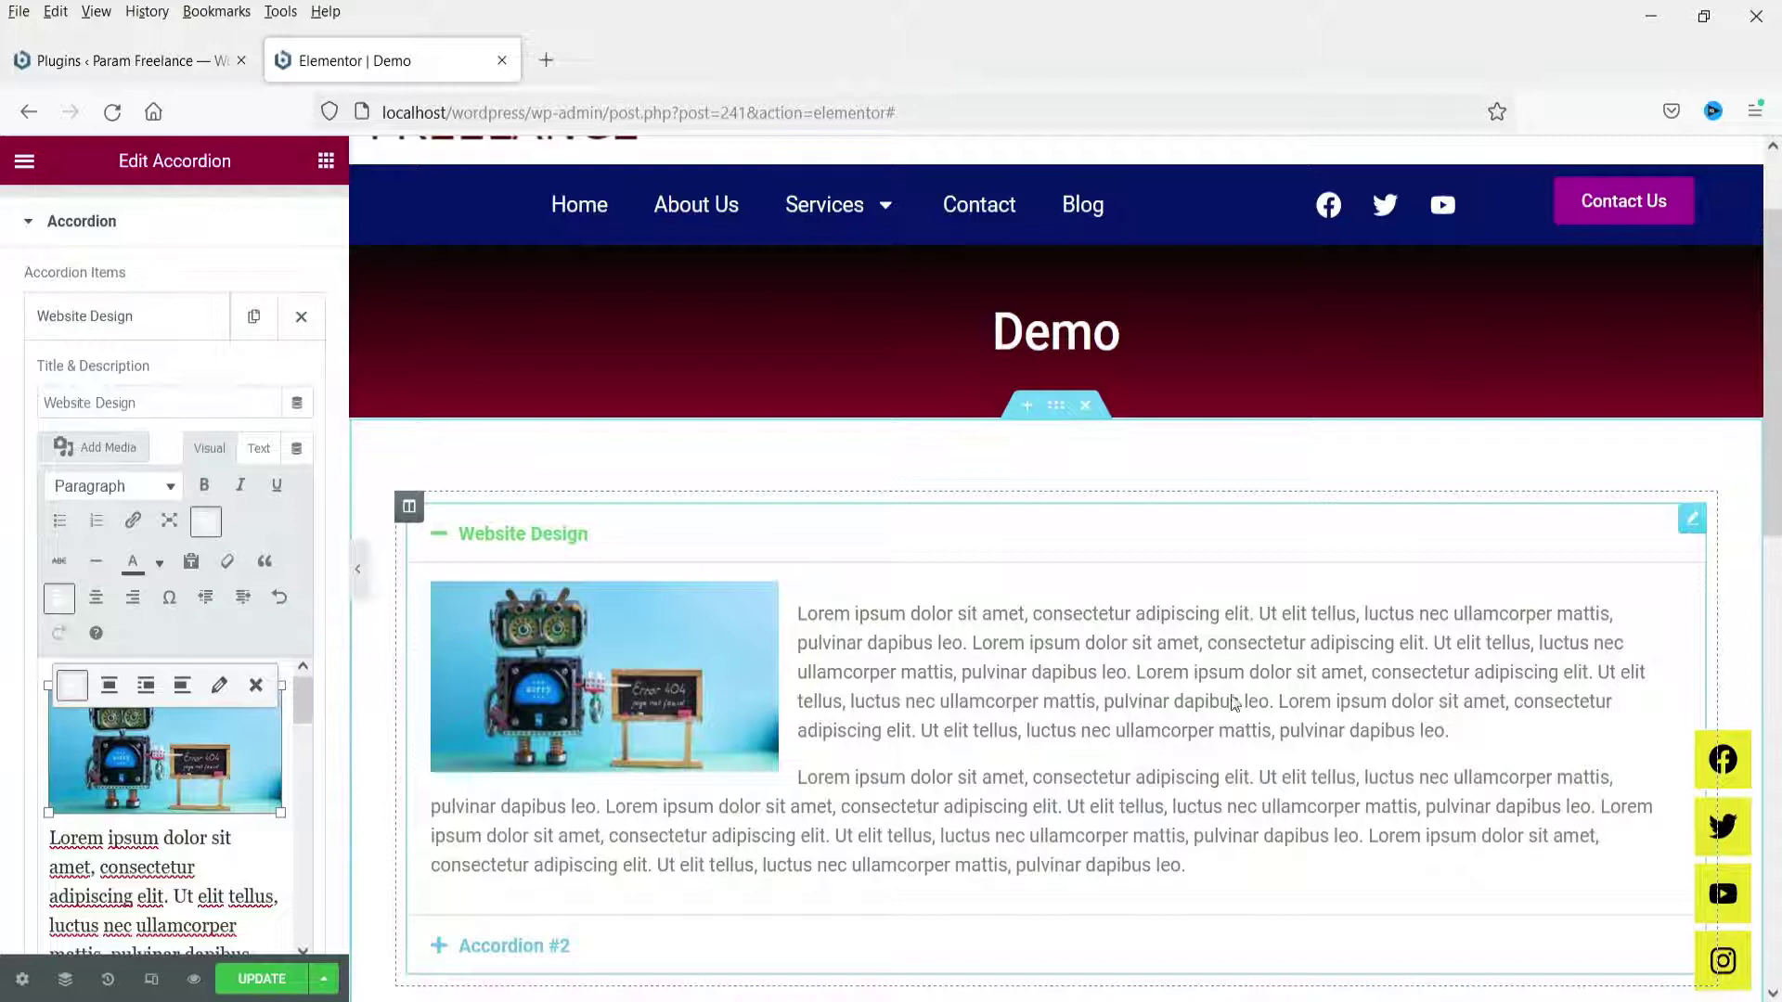
{"action": "left_click", "coordinate": [97, 317]}
Retitle the second accordion item 'Search Engine optimization'.
{"action": "left_click", "coordinate": [102, 375]}
{"action": "triple_click", "coordinate": [172, 459]}
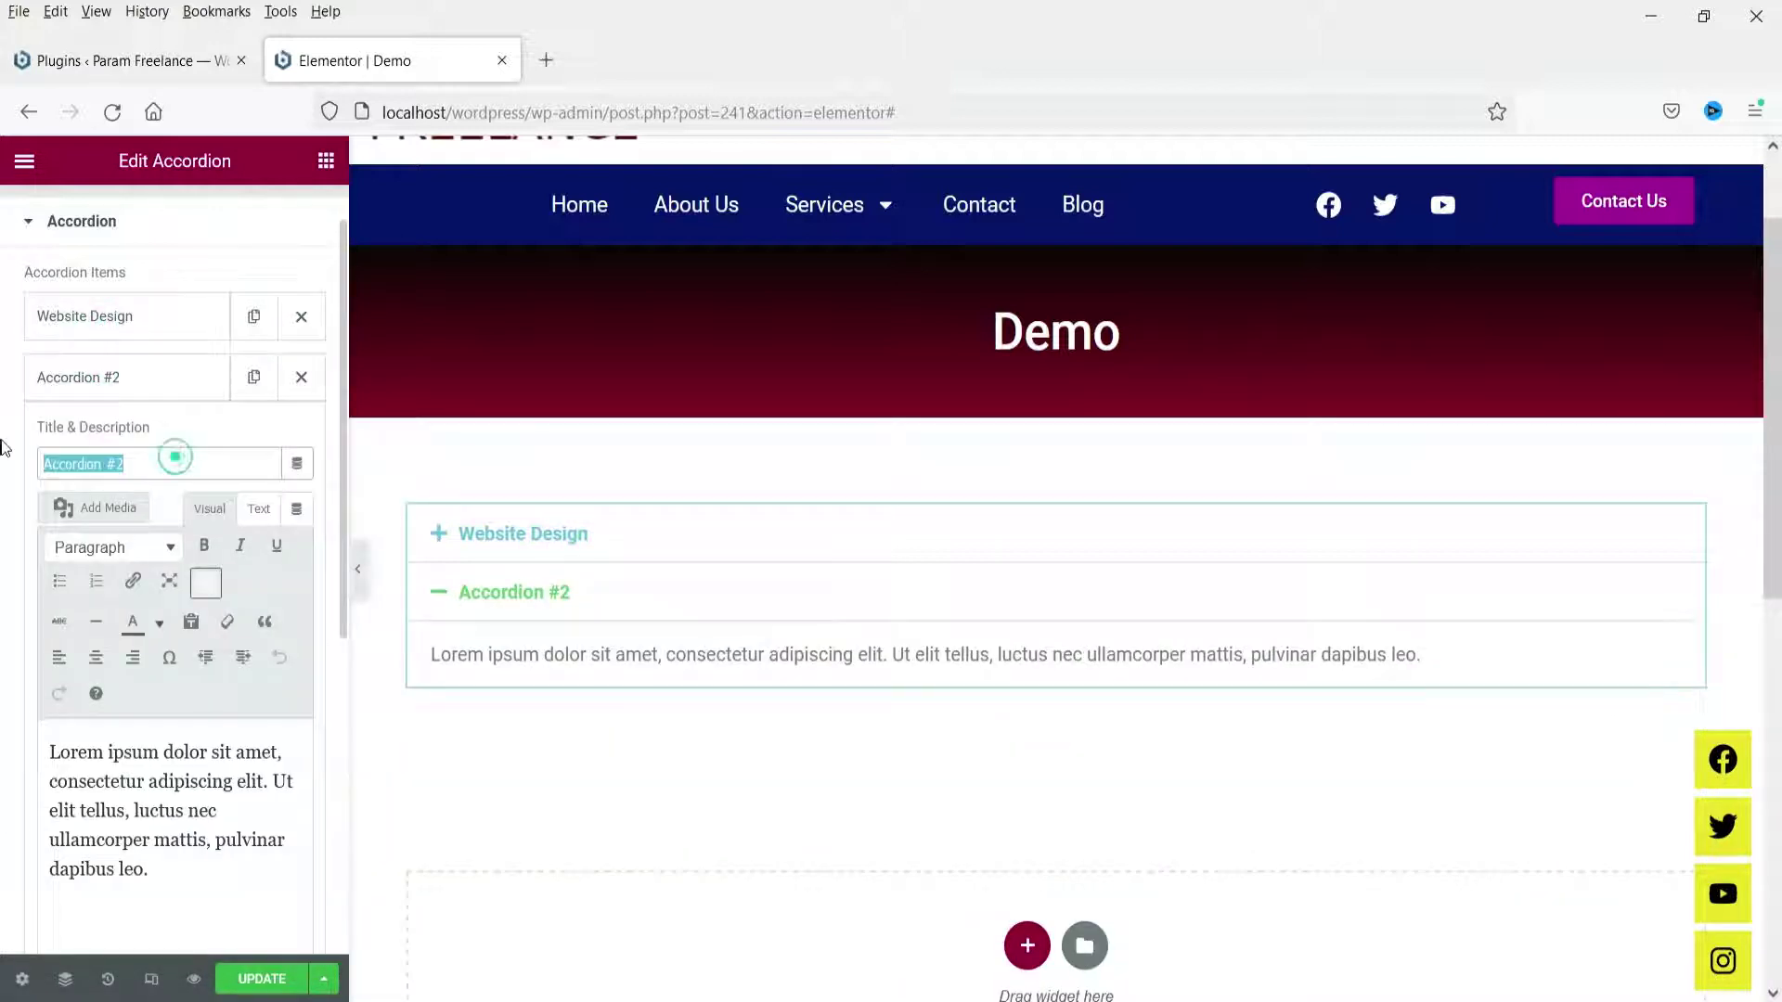
{"action": "type", "text": "Se"}
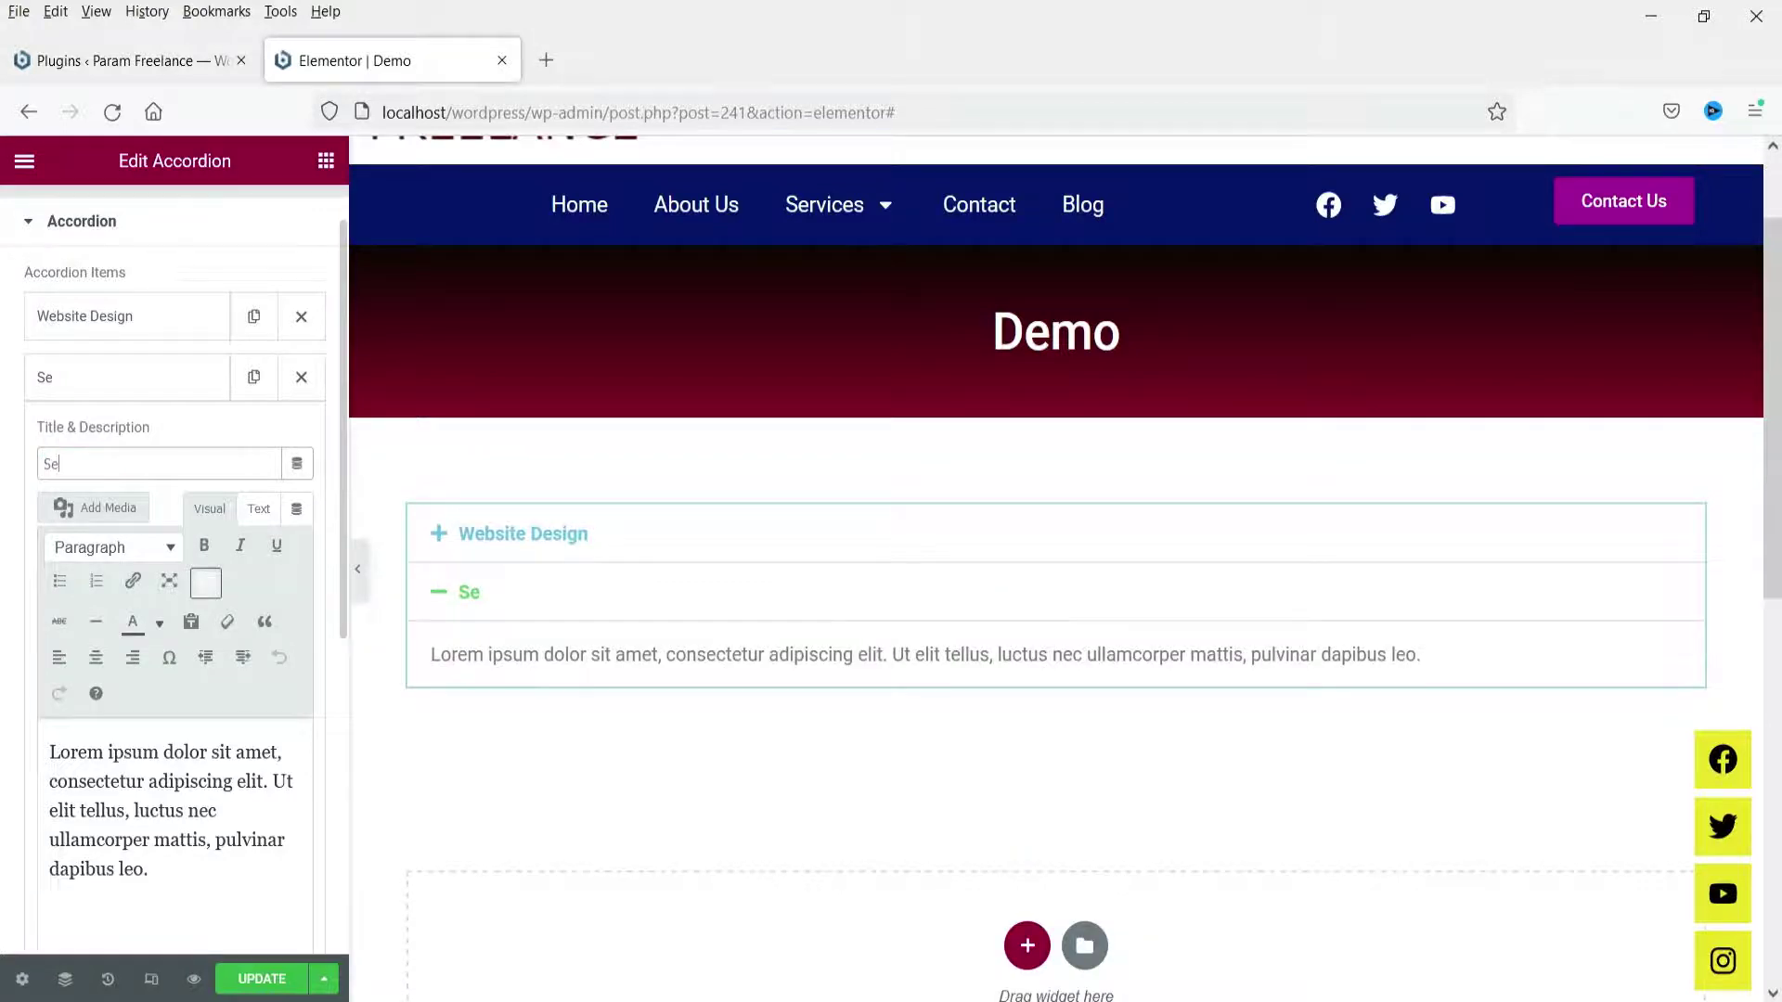
{"action": "type", "text": "arch Engine optimization"}
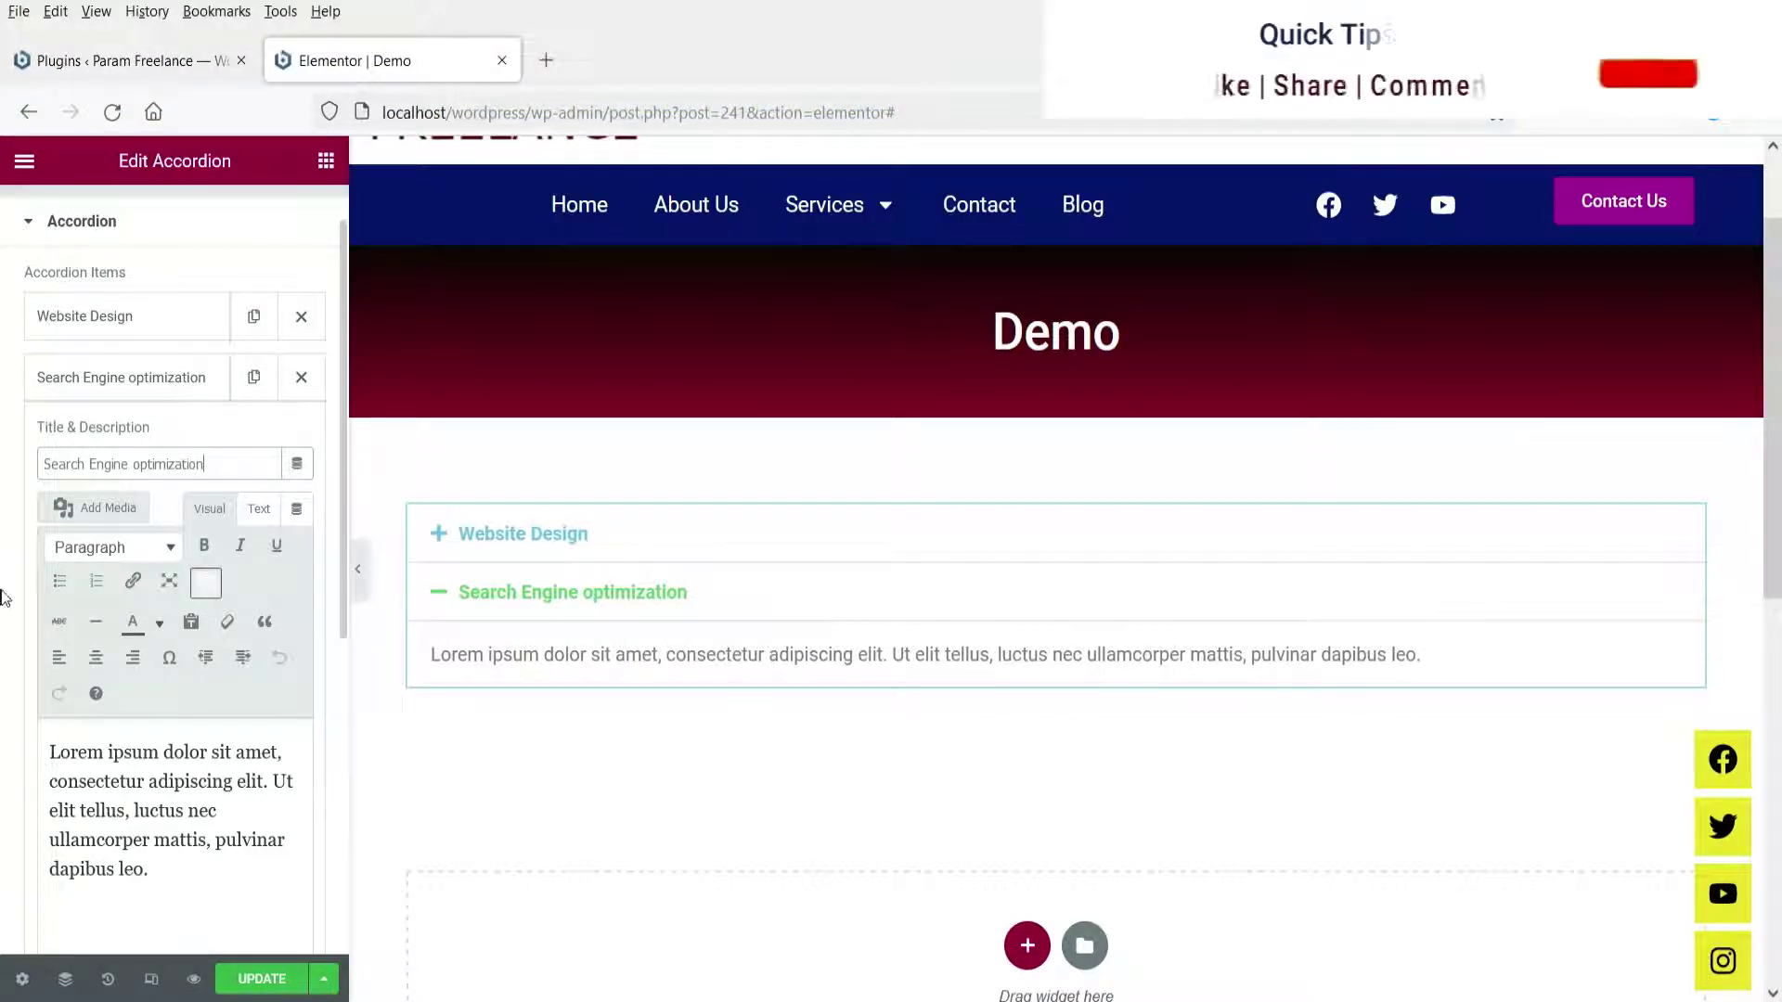
Lengthen its description with several pasted copies of the lorem text.
{"action": "left_click_drag", "start_coordinate": [203, 861], "coordinate": [13, 758]}
{"action": "key", "text": "ctrl+a"}
{"action": "key", "text": "ctrl+c"}
{"action": "left_click", "coordinate": [187, 914]}
{"action": "key", "text": "ctrl+v"}
{"action": "key", "text": "Return"}
{"action": "key", "text": "ctrl+v"}
{"action": "key", "text": "ctrl+v"}
{"action": "key", "text": "ctrl+v"}
{"action": "key", "text": "Return"}
{"action": "key", "text": "ctrl+v"}
{"action": "key", "text": "ctrl+v"}
{"action": "key", "text": "ctrl+v"}
{"action": "left_click", "coordinate": [770, 599]}
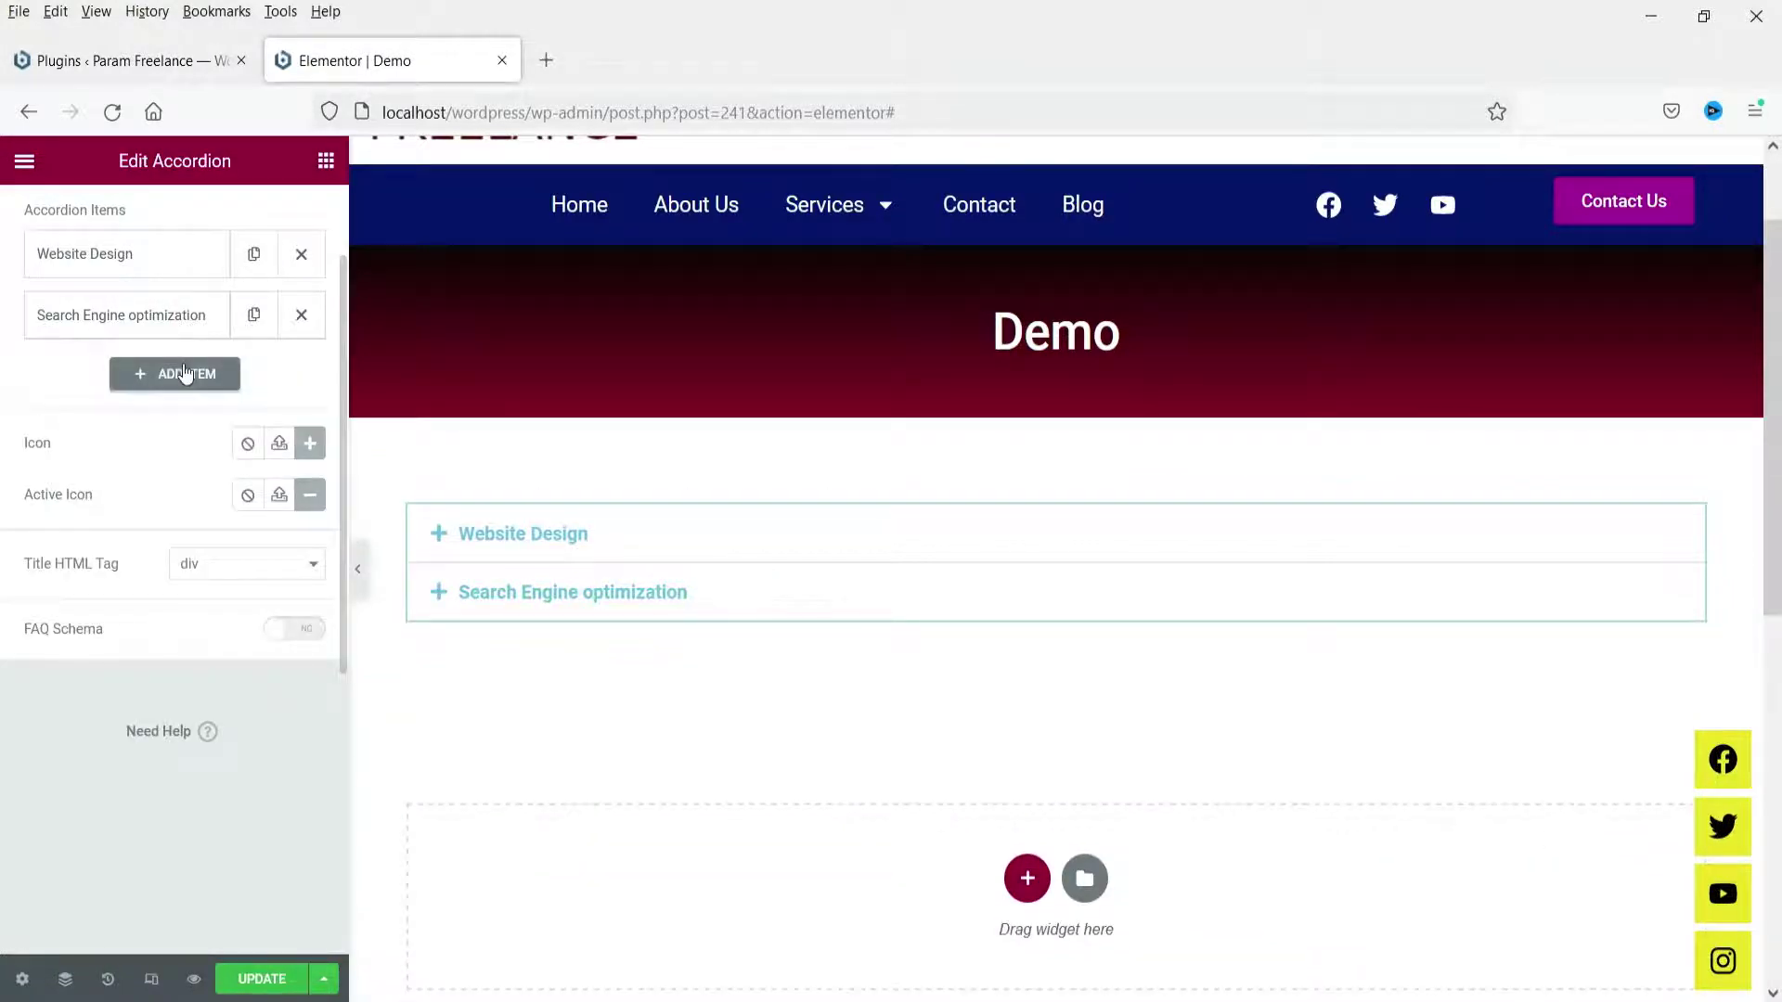
Duplicate the Search Engine optimization item and retitle the copy 'Marketing'.
{"action": "left_click", "coordinate": [253, 314]}
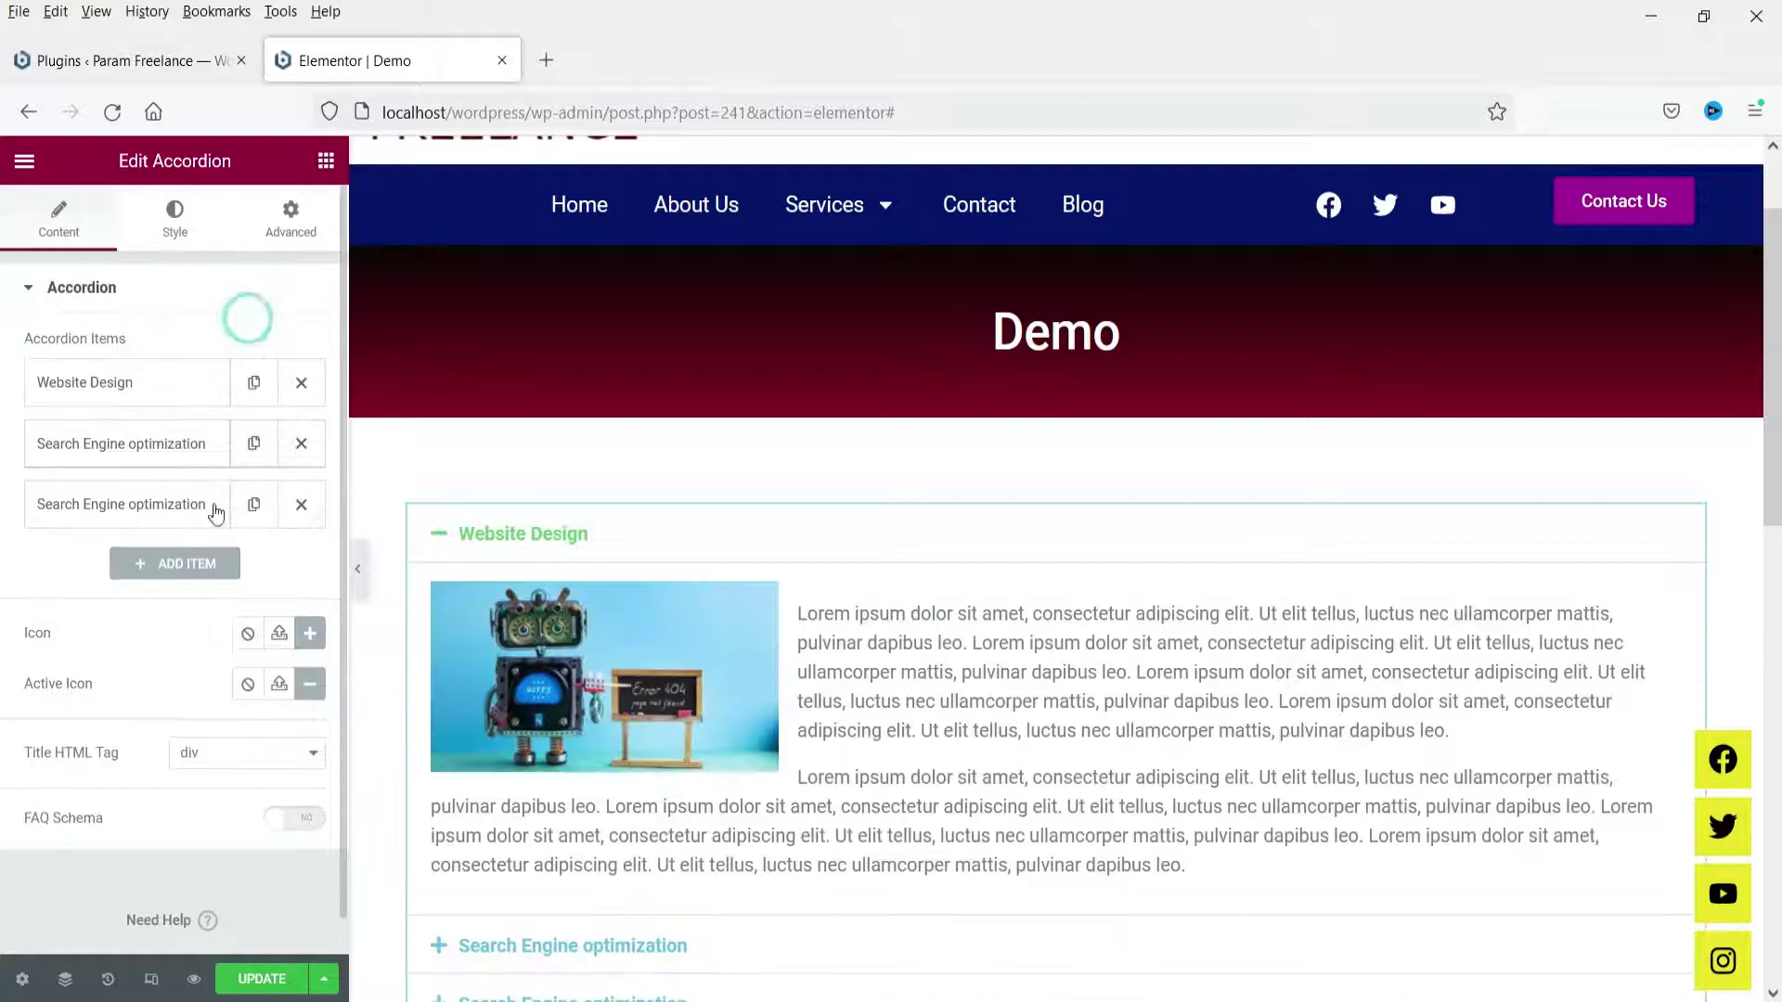
{"action": "left_click", "coordinate": [108, 506]}
{"action": "triple_click", "coordinate": [230, 590]}
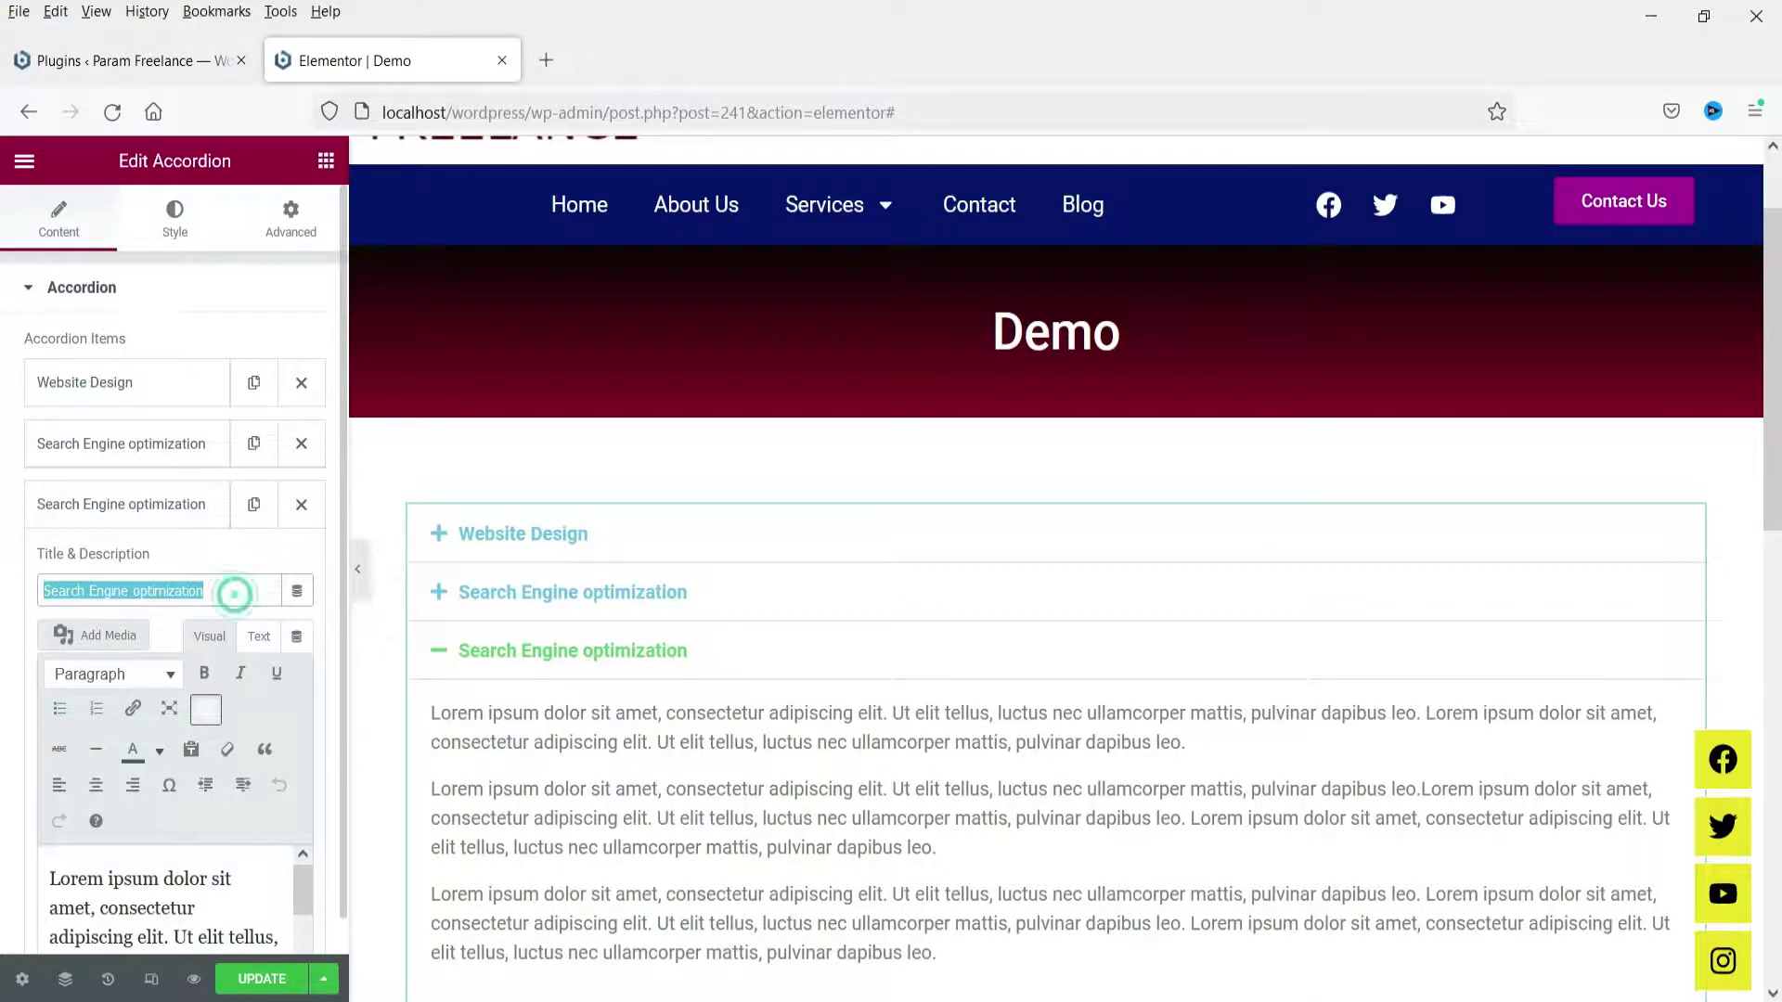
{"action": "type", "text": "M"}
{"action": "type", "text": "ting"}
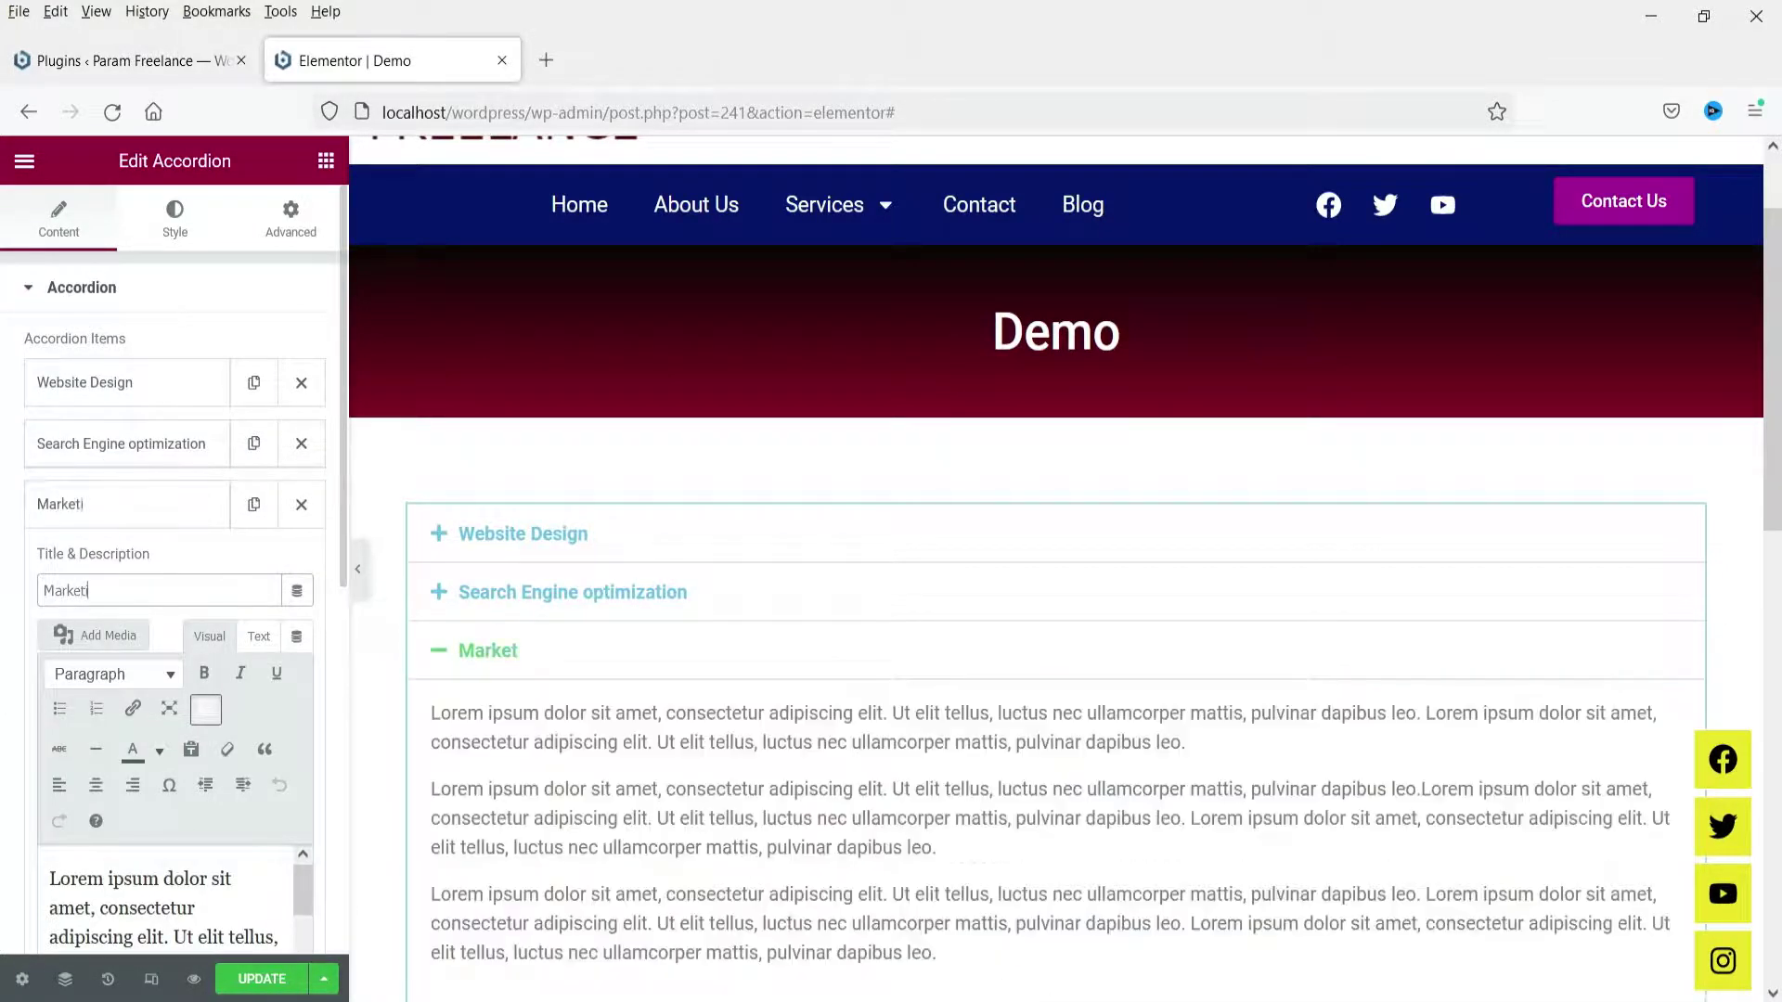
{"action": "left_click", "coordinate": [140, 504]}
Add a fourth item titled 'Otehr Services' whose content is replaced with lorem text.
{"action": "left_click", "coordinate": [186, 562]}
{"action": "triple_click", "coordinate": [92, 650]}
{"action": "type", "text": "i"}
{"action": "type", "text": "tehr Services"}
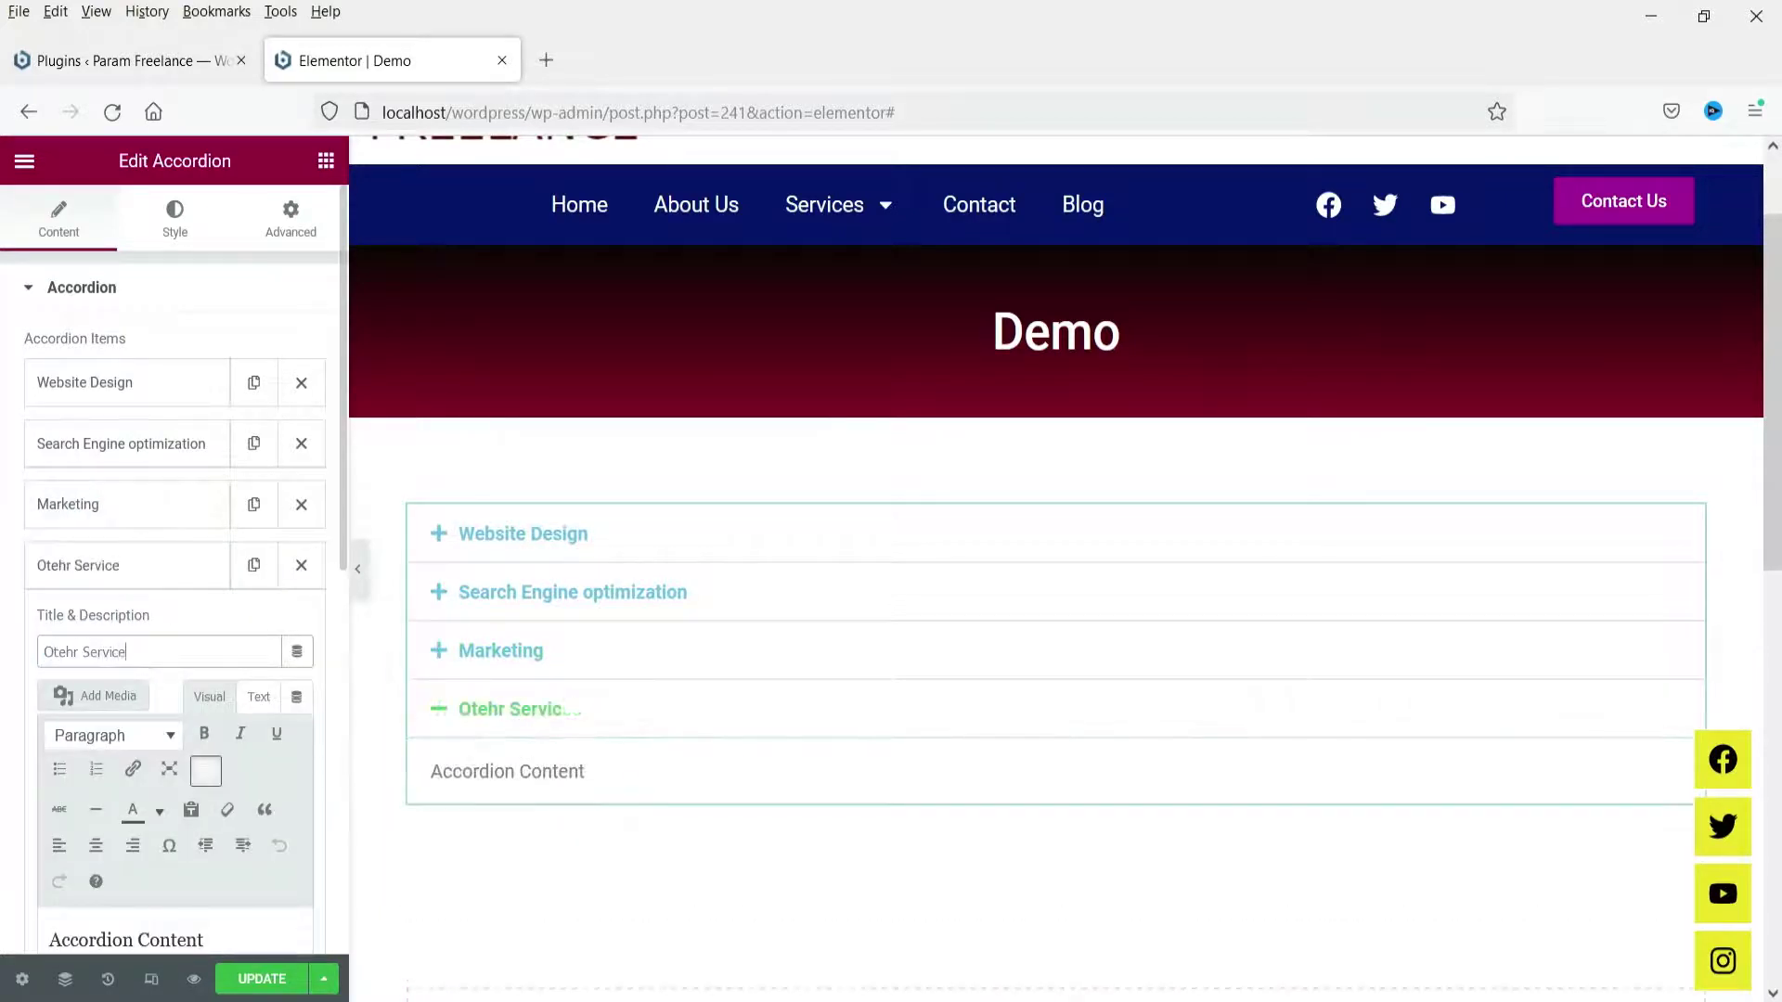
{"action": "scroll", "coordinate": [148, 607], "scroll_direction": "down", "scroll_amount": 4}
{"action": "left_click", "coordinate": [147, 607]}
{"action": "key", "text": "ctrl+a"}
{"action": "key", "text": "ctrl+v"}
{"action": "key", "text": "ctrl+v"}
{"action": "key", "text": "ctrl+v"}
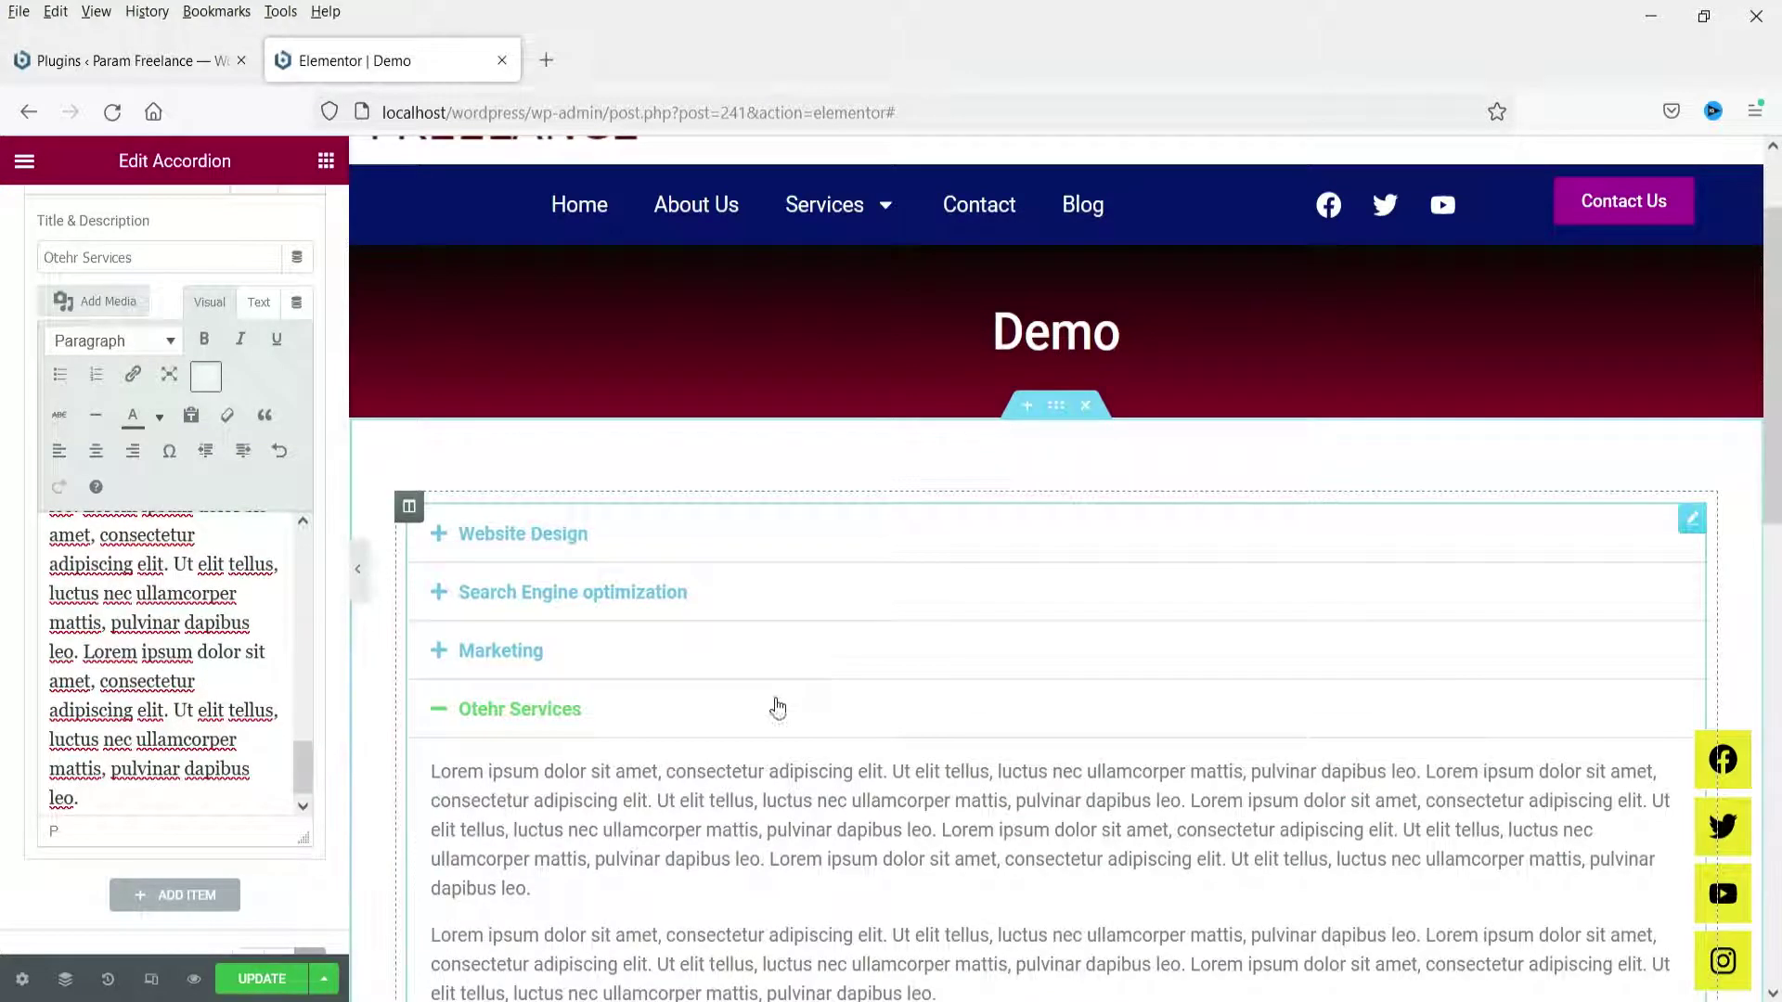
{"action": "left_click", "coordinate": [750, 710]}
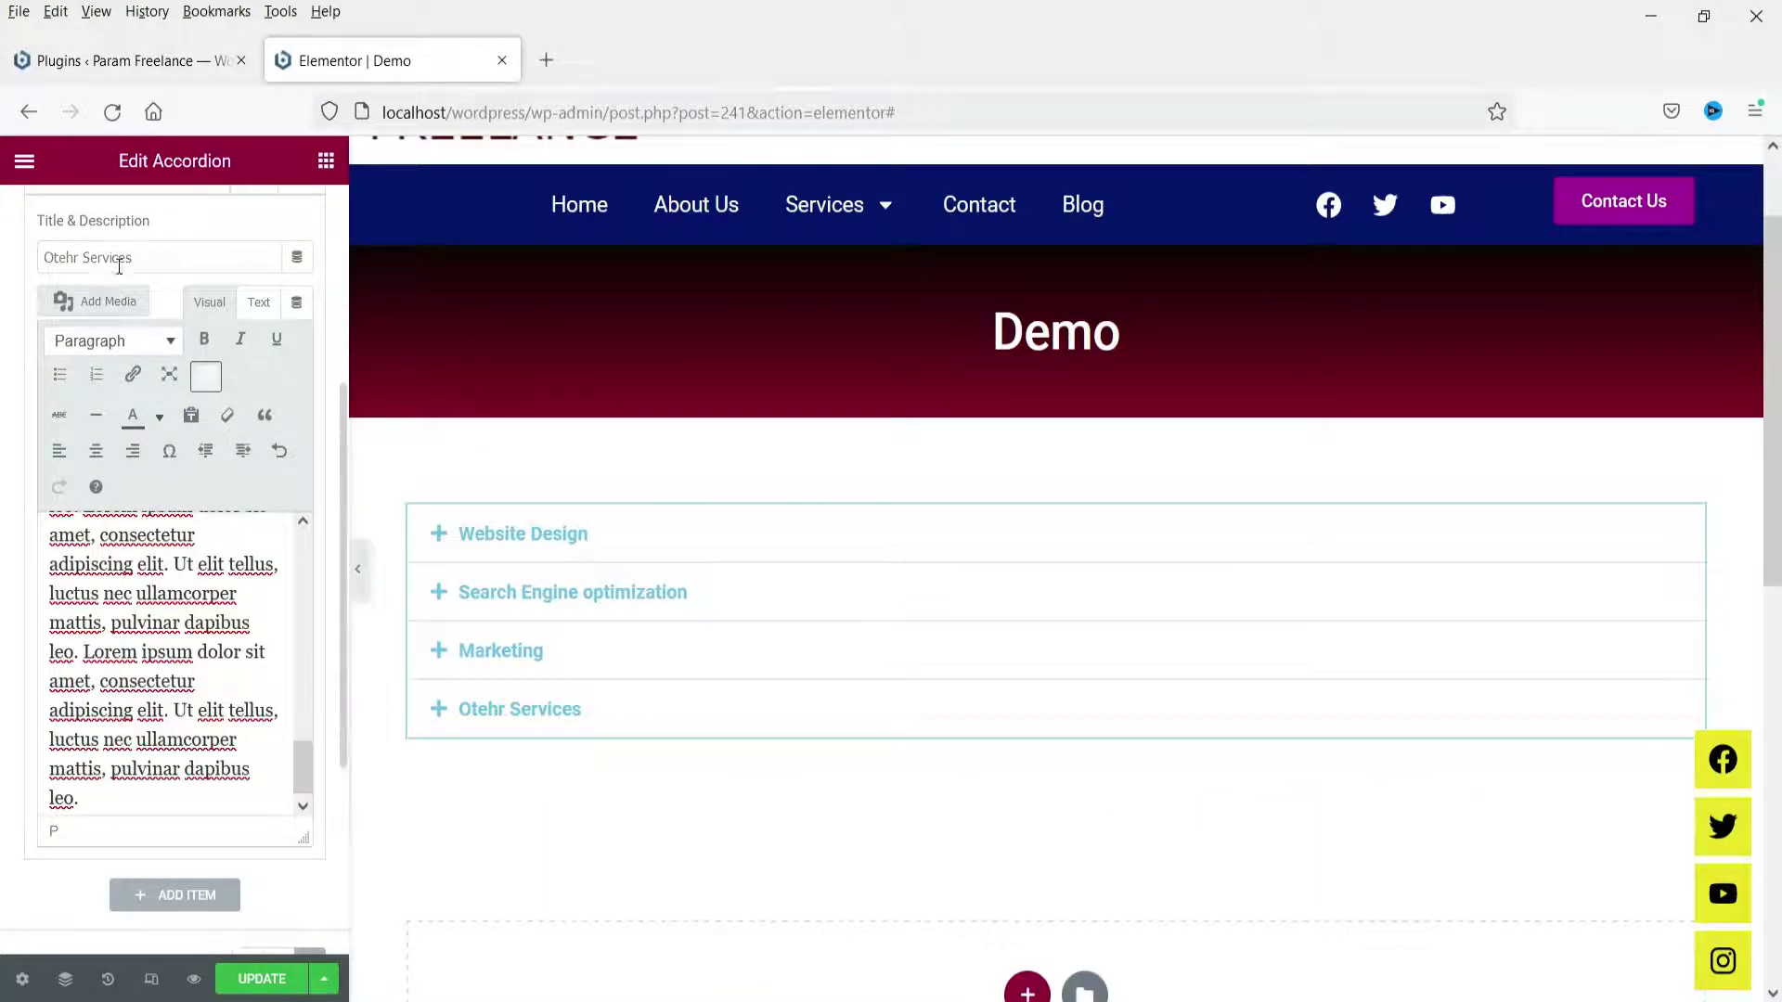
{"action": "left_click", "coordinate": [130, 189]}
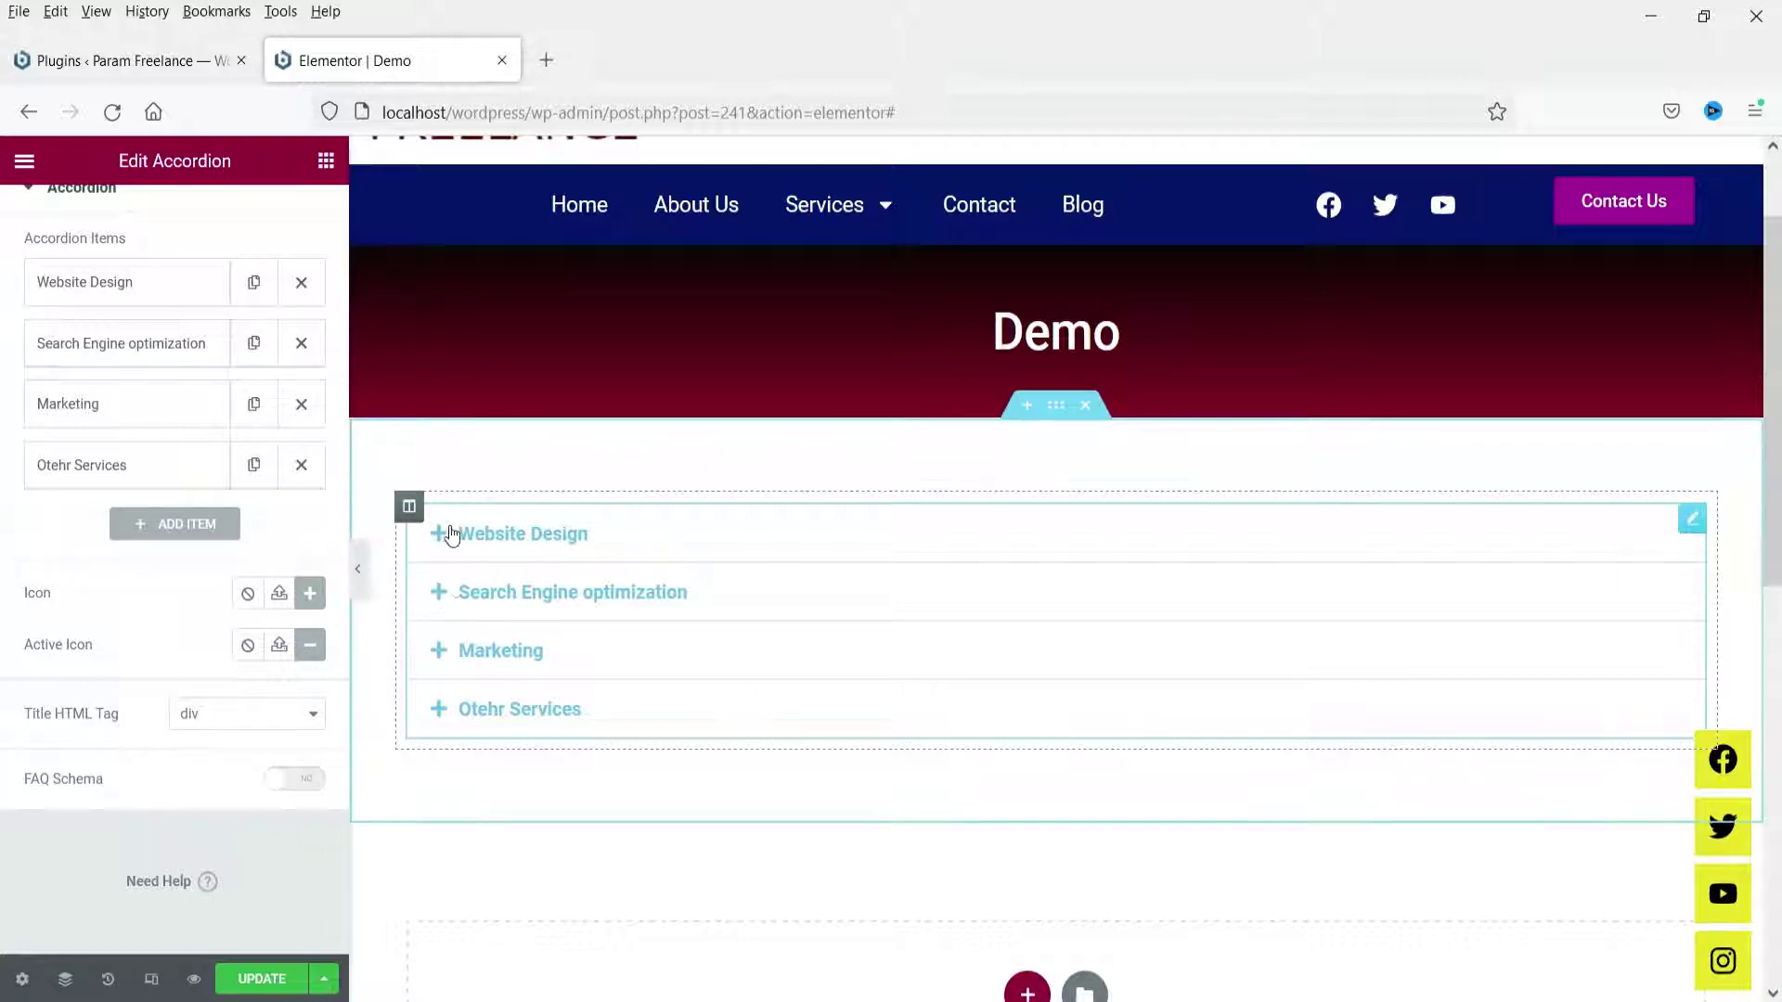
Set the accordion icon to the double angle-down chevron.
{"action": "left_click", "coordinate": [313, 596]}
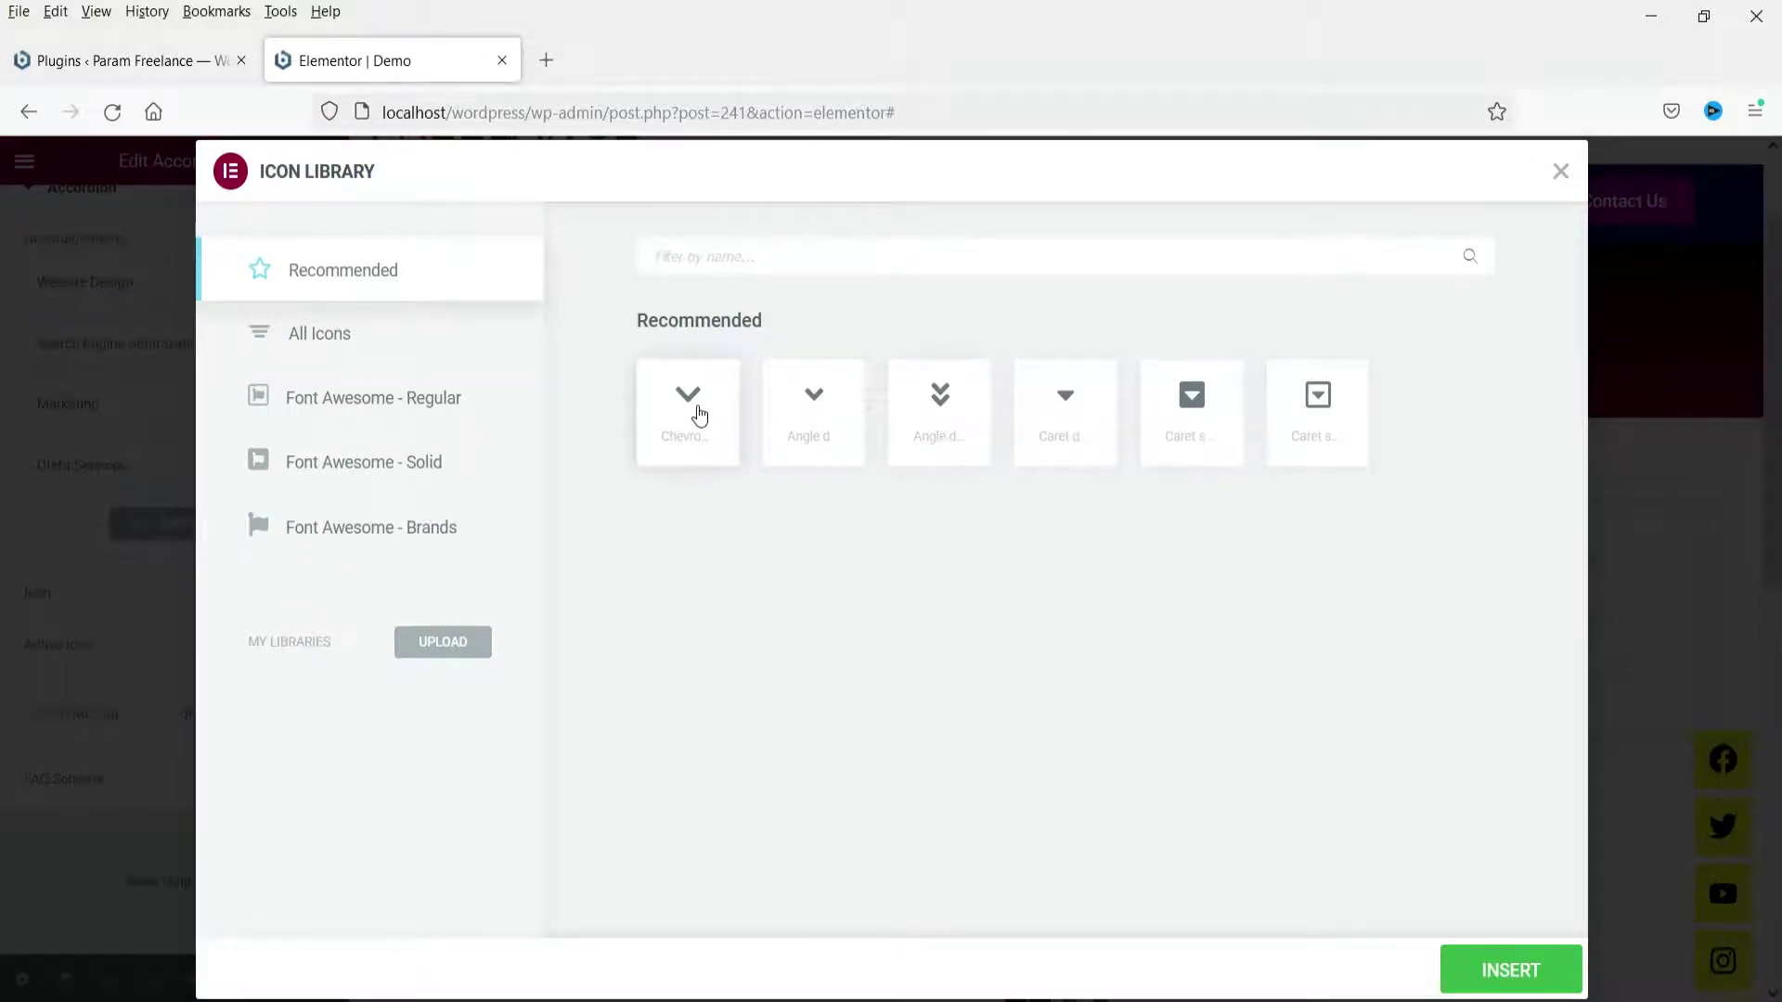
{"action": "left_click", "coordinate": [942, 404]}
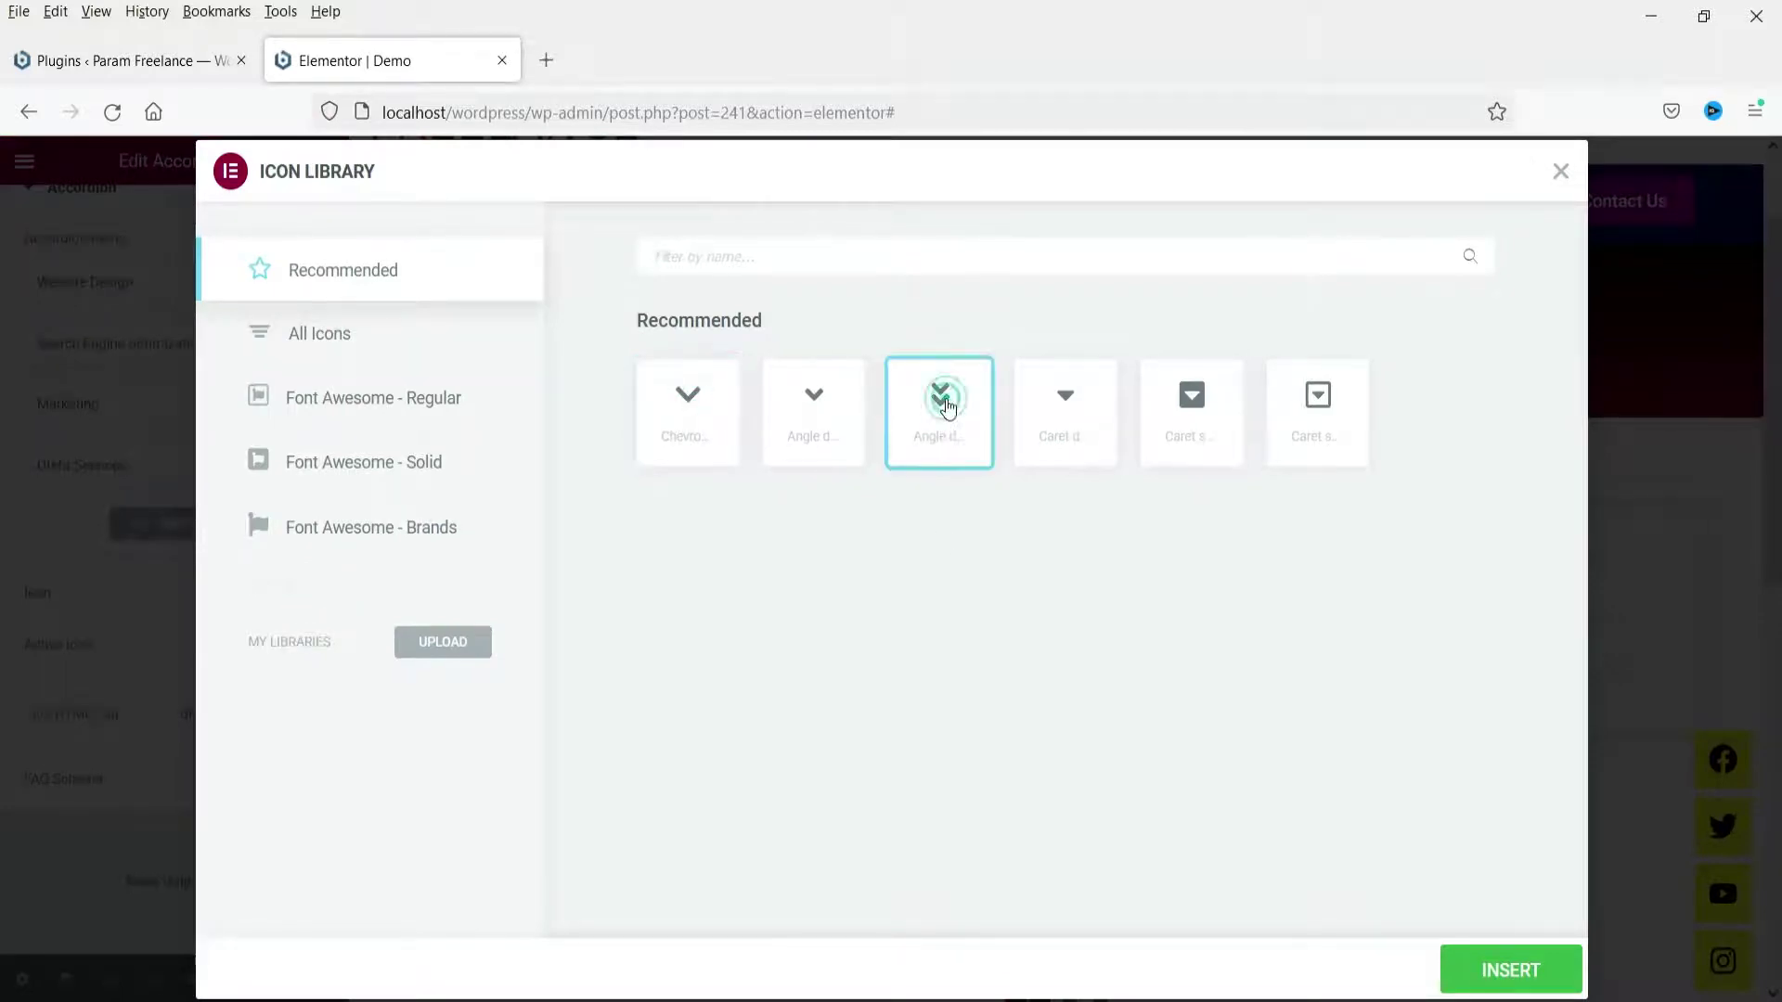
{"action": "left_click", "coordinate": [1510, 971]}
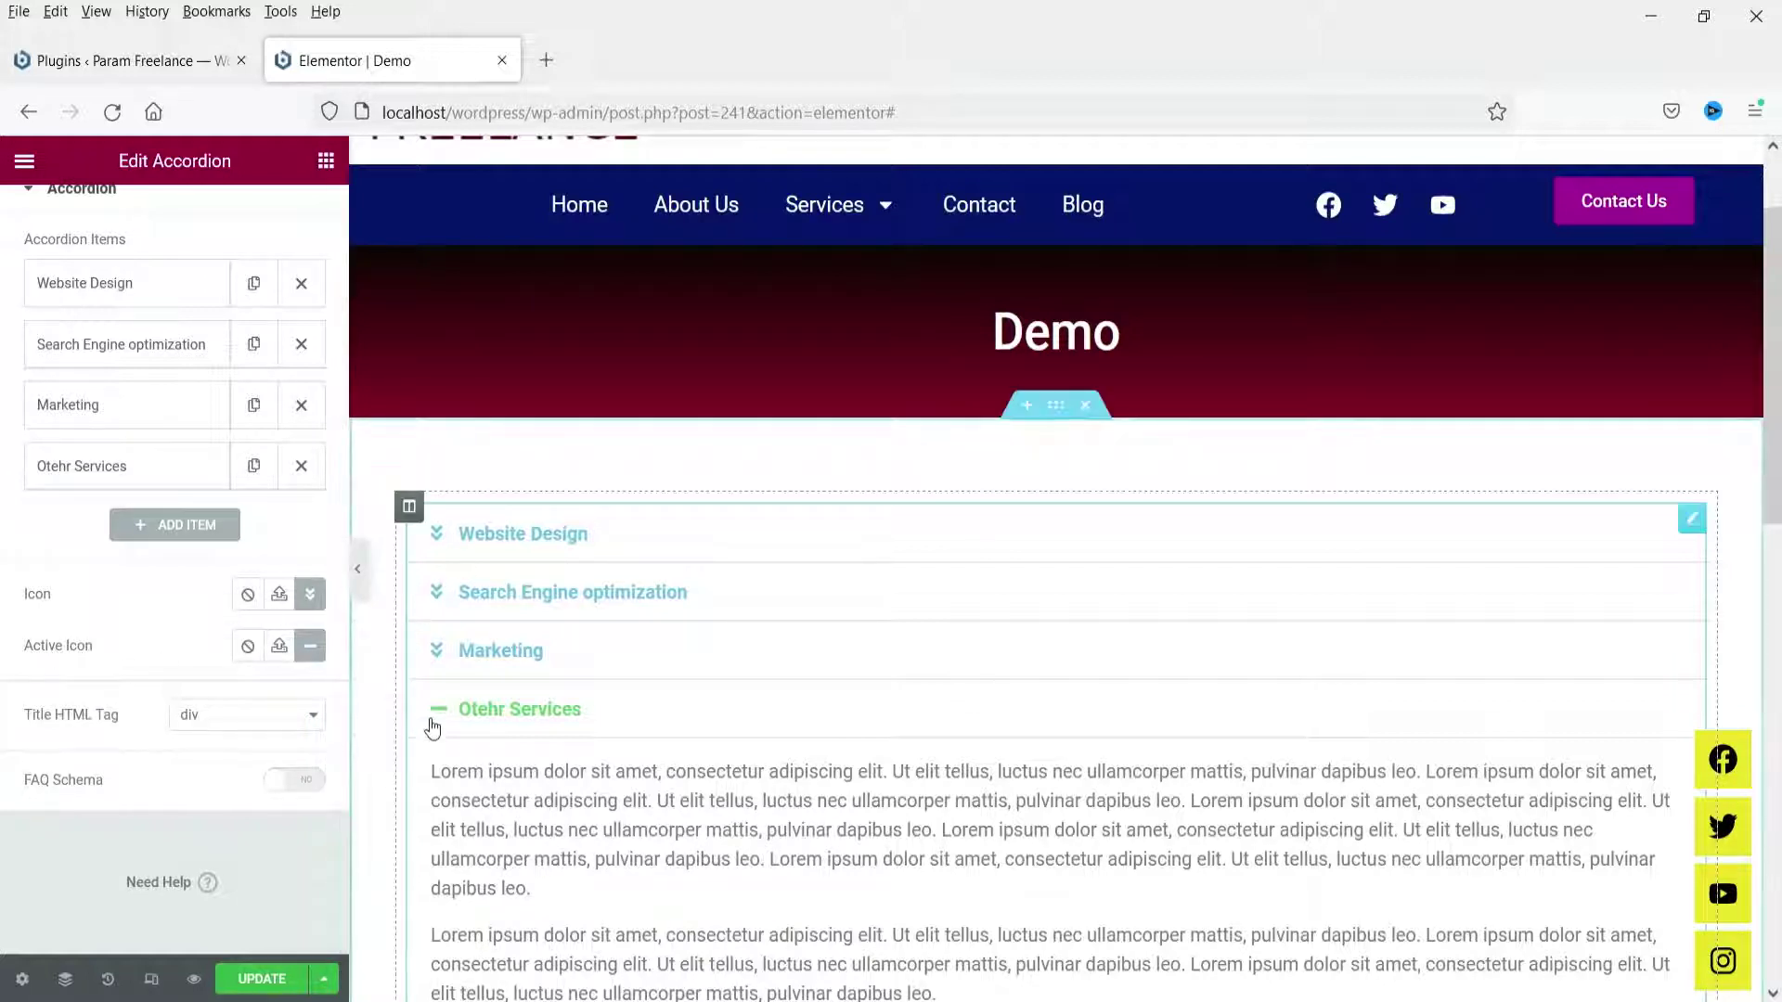
Make the check mark the active icon, leaving FAQ schema switched off.
{"action": "left_click", "coordinate": [309, 645]}
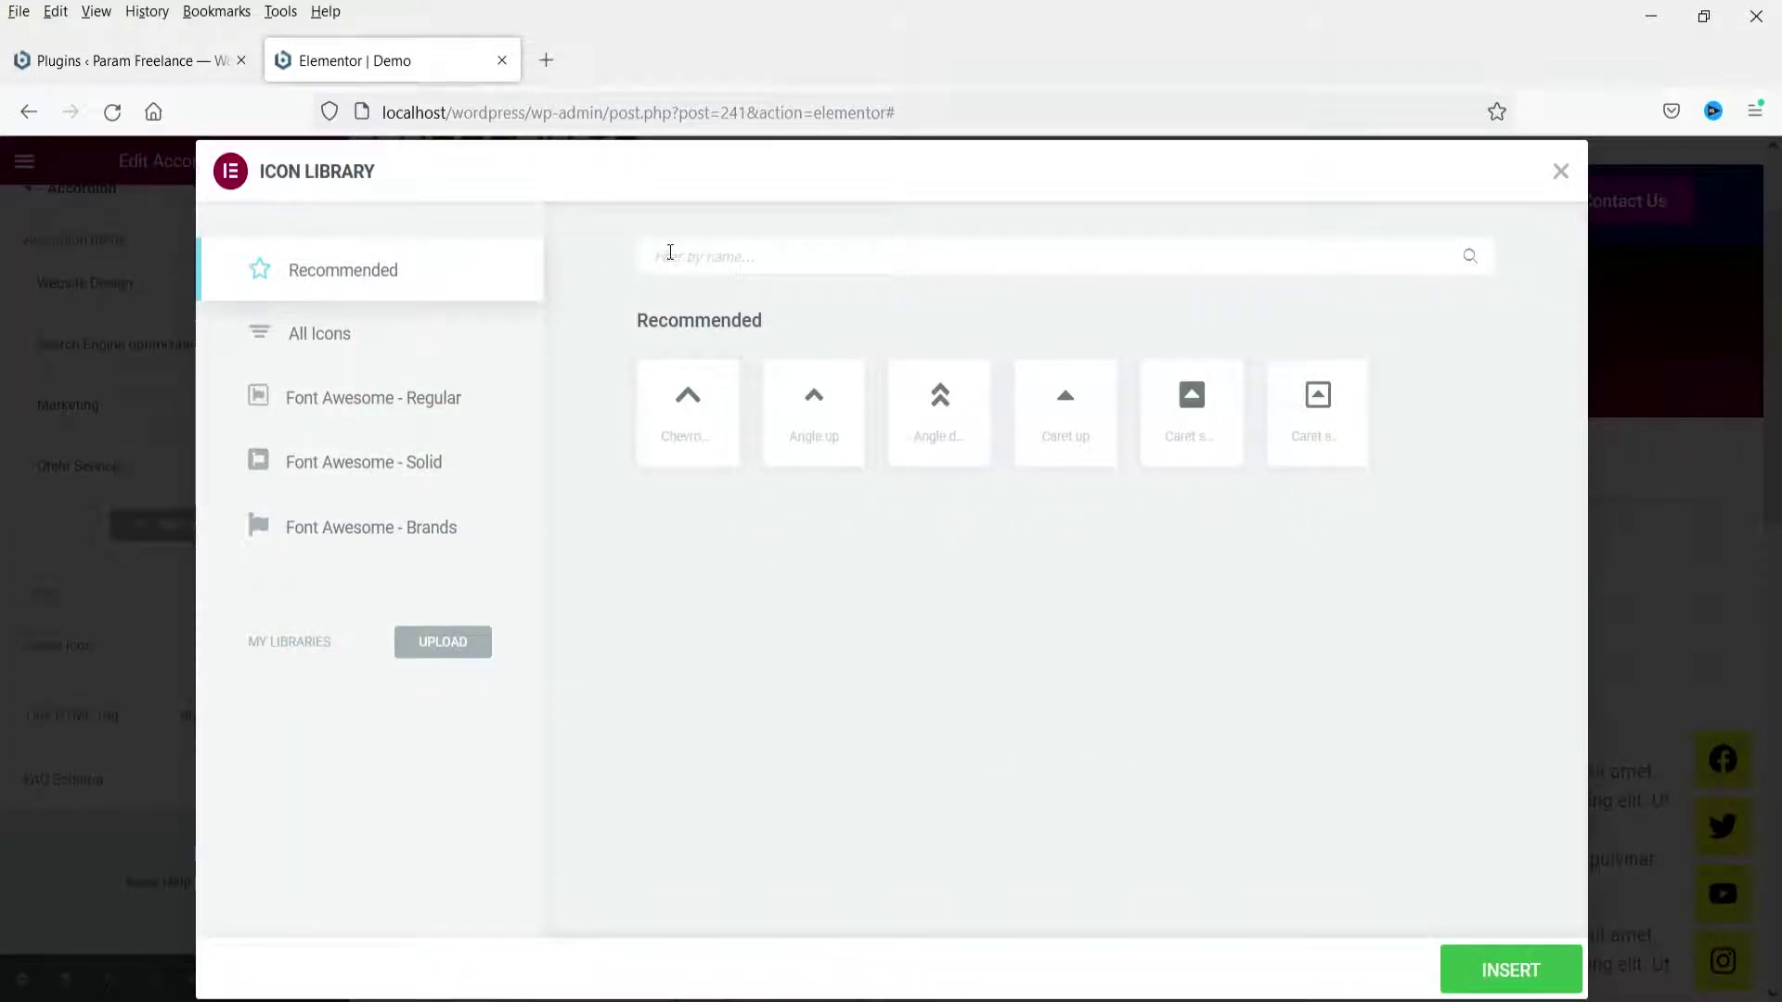
{"action": "type", "text": "check"}
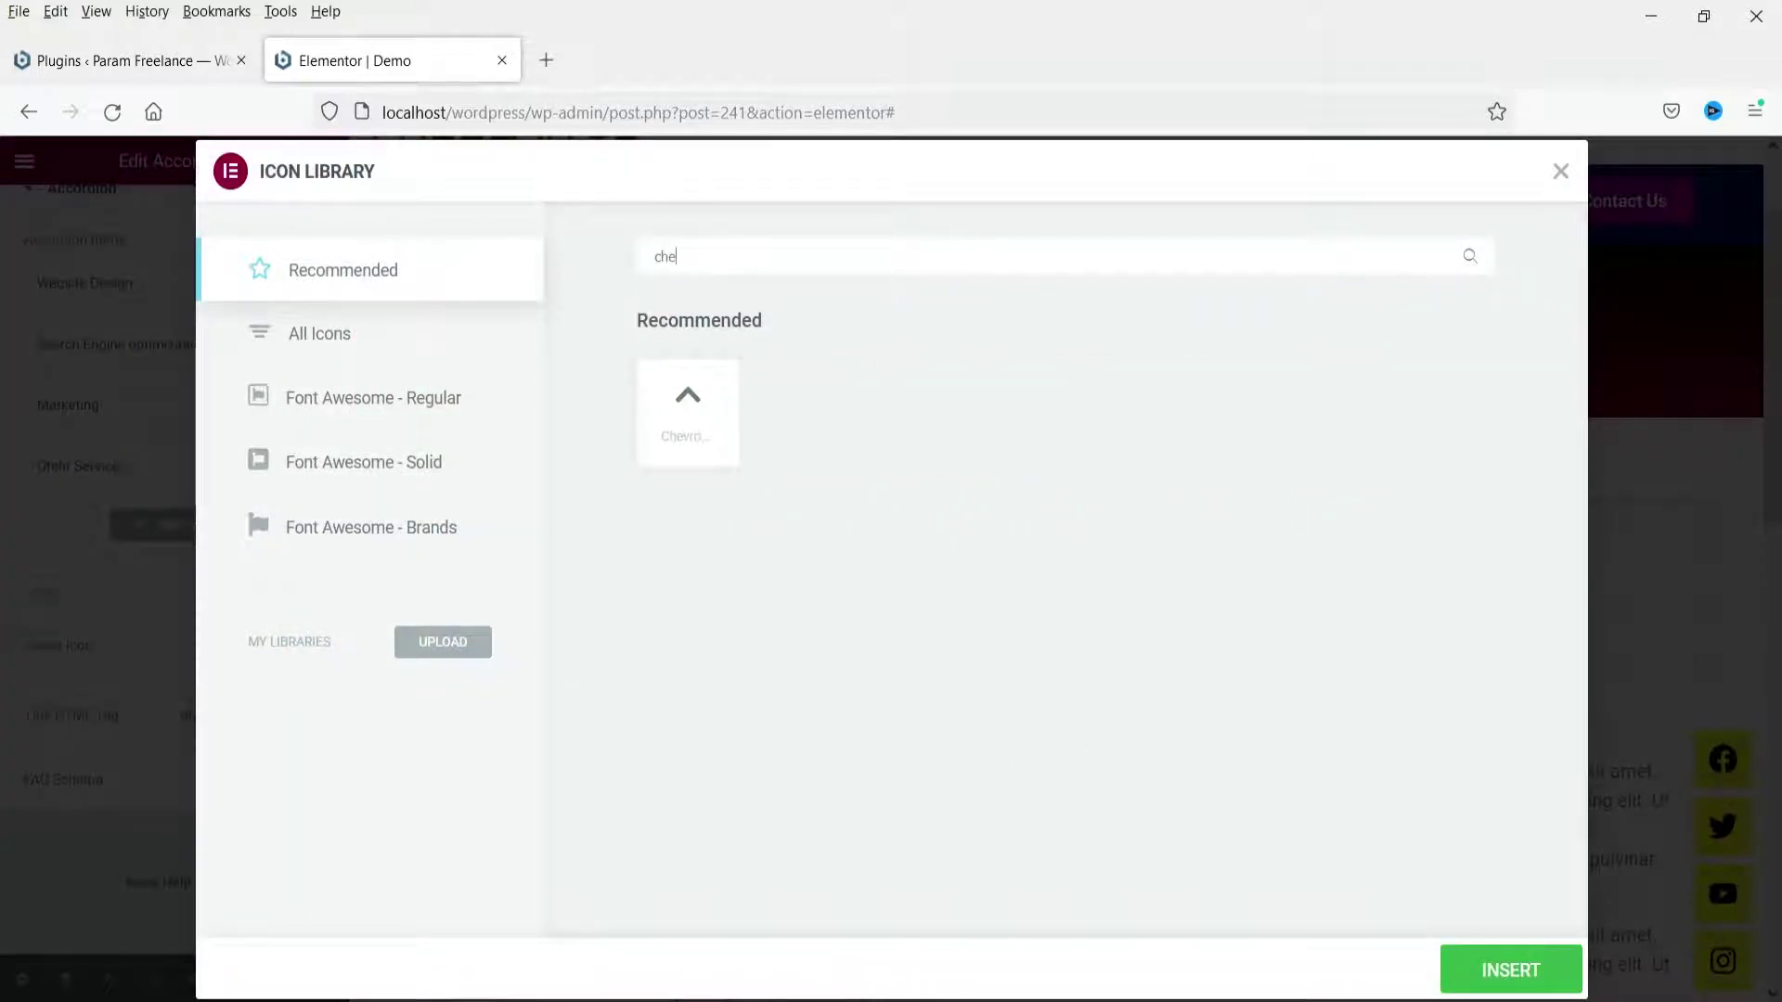
{"action": "left_click", "coordinate": [345, 320]}
{"action": "double_click", "coordinate": [1190, 428]}
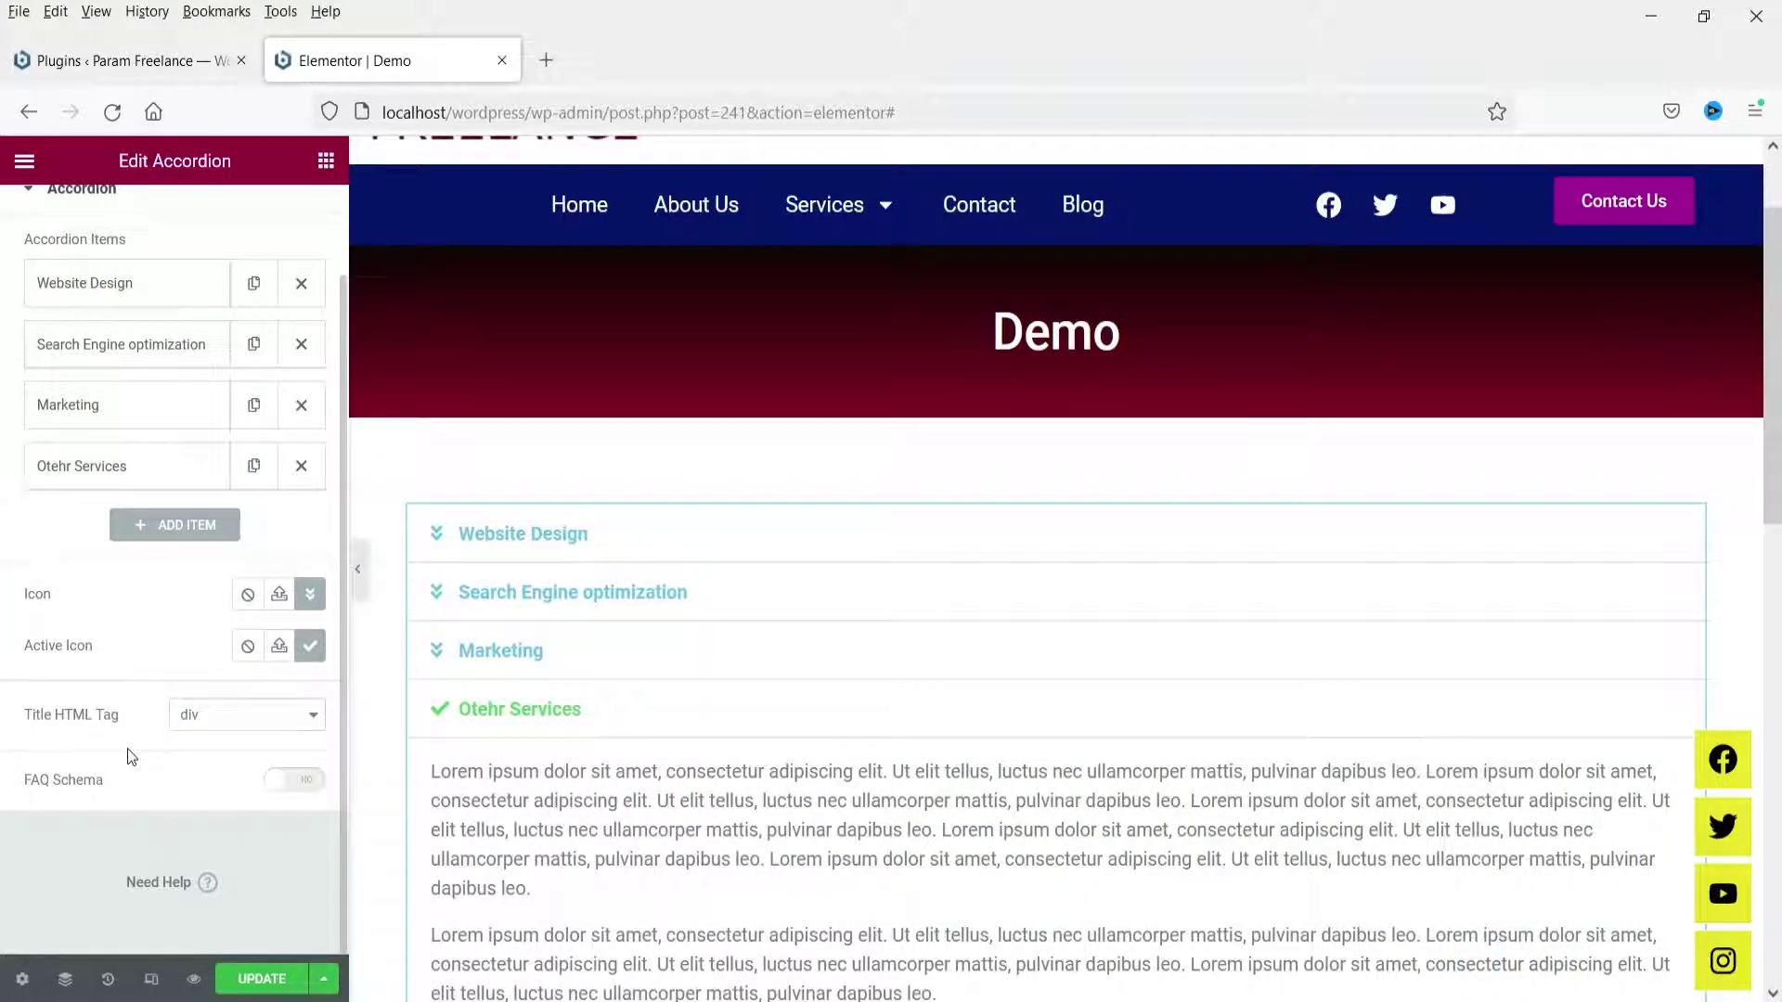
{"action": "left_click", "coordinate": [295, 779]}
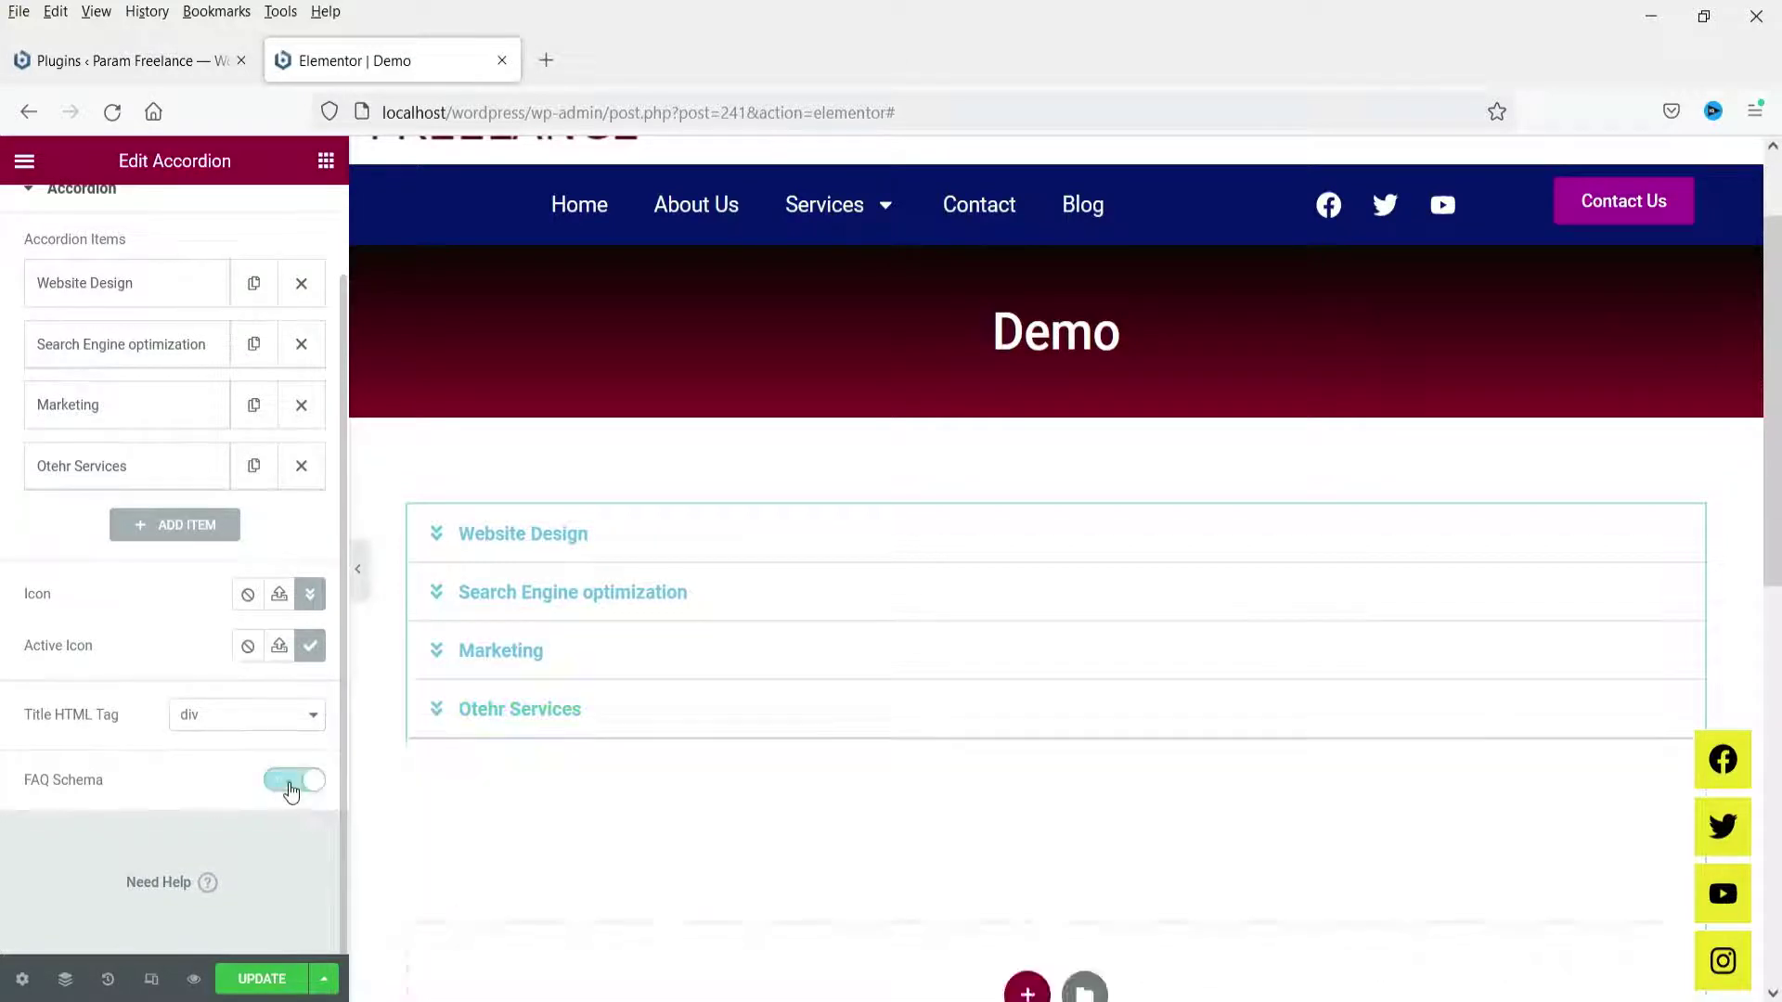
{"action": "scroll", "coordinate": [906, 644], "scroll_direction": "down", "scroll_amount": 5}
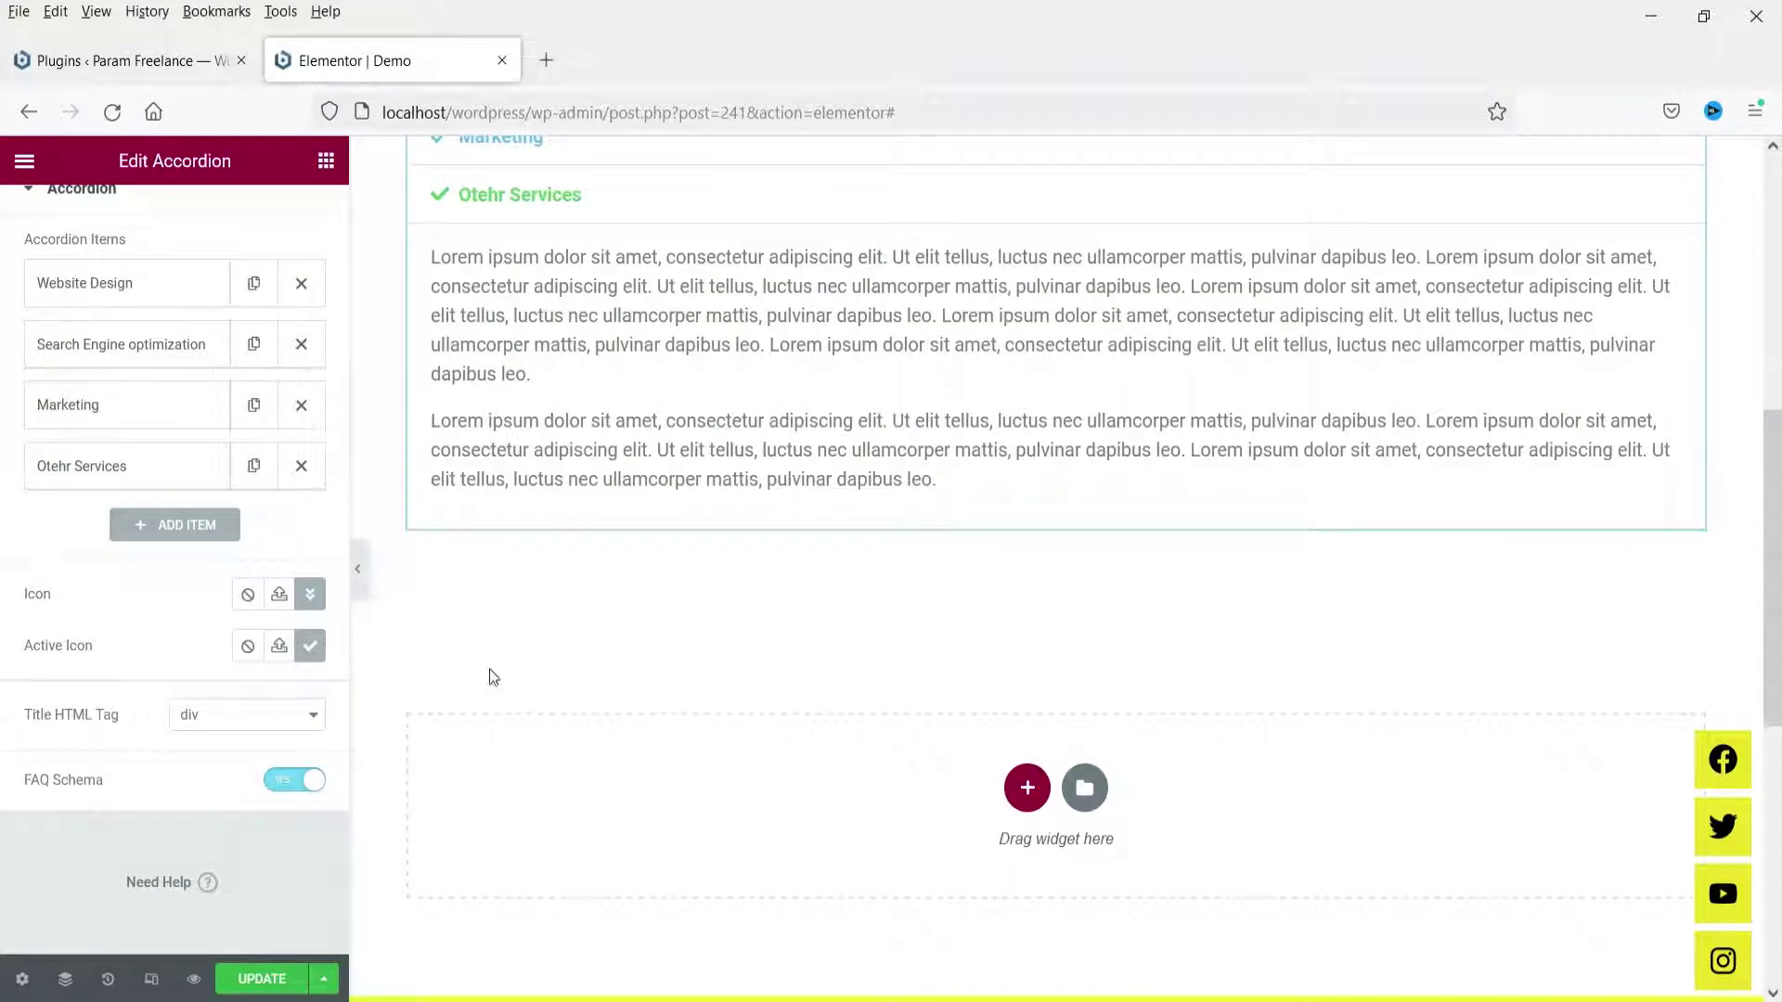
{"action": "left_click", "coordinate": [295, 780]}
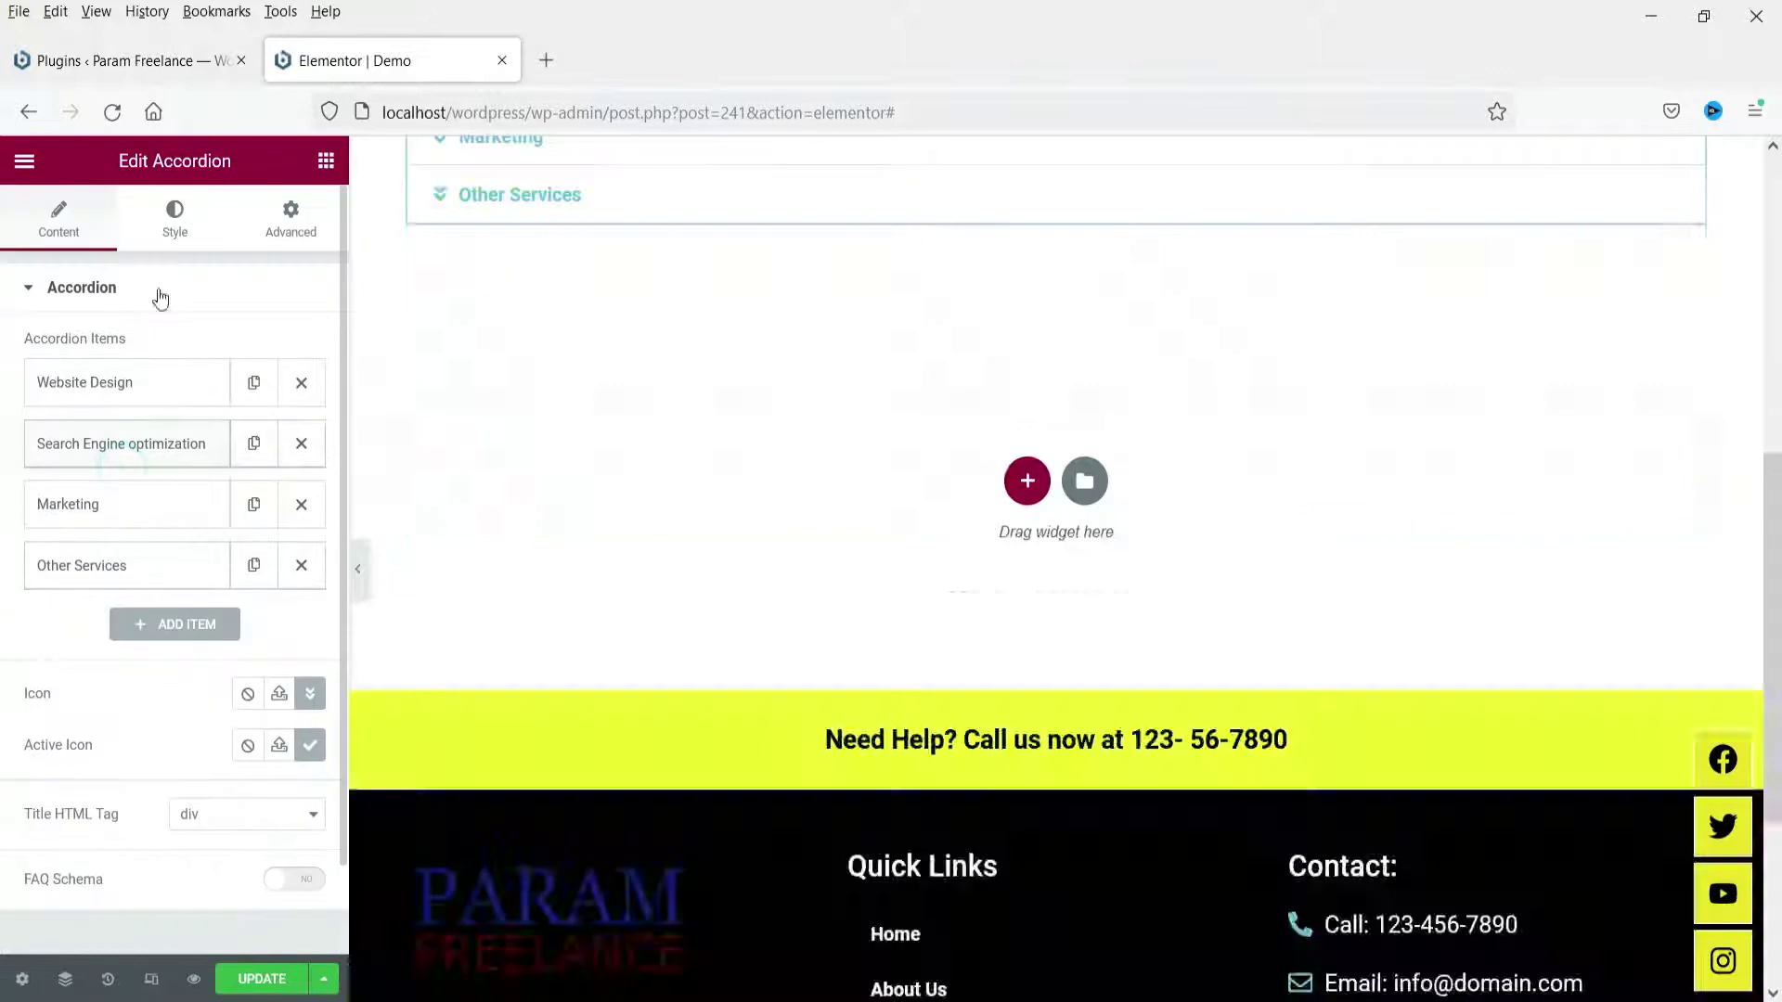
{"action": "left_click", "coordinate": [175, 232]}
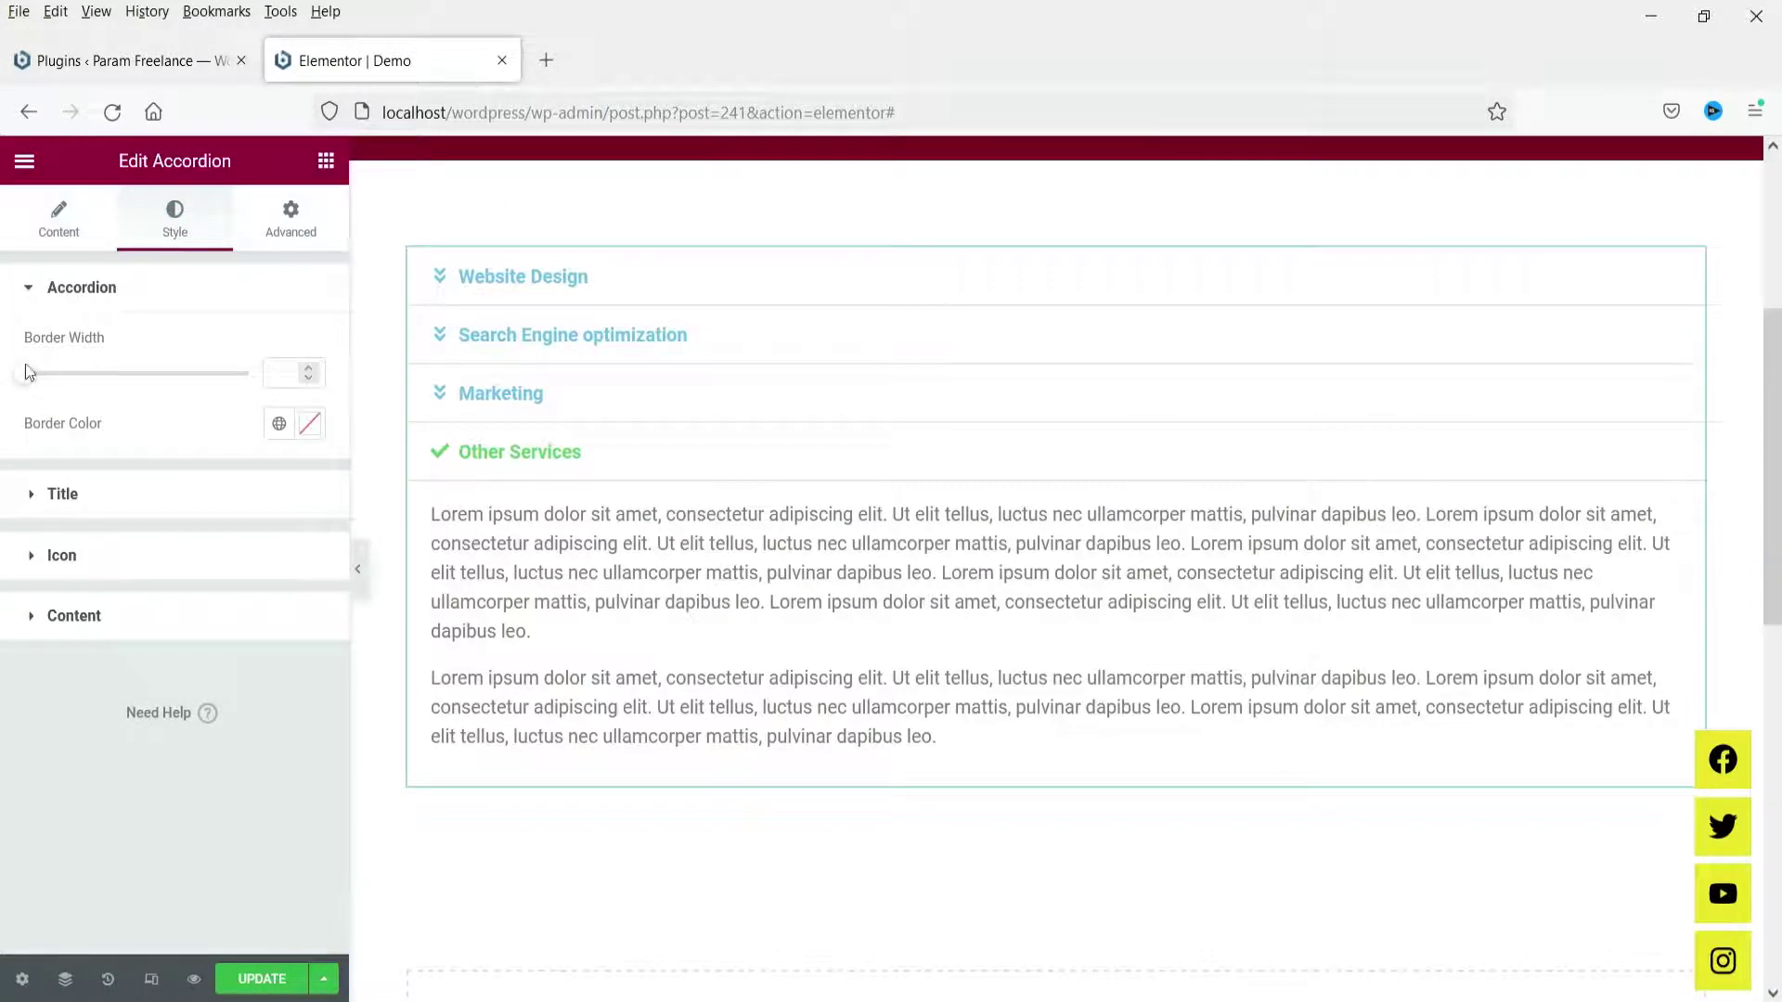
Give the accordion a 1 px border in the global dark blue colour.
{"action": "left_click", "coordinate": [308, 368]}
{"action": "left_click", "coordinate": [308, 369]}
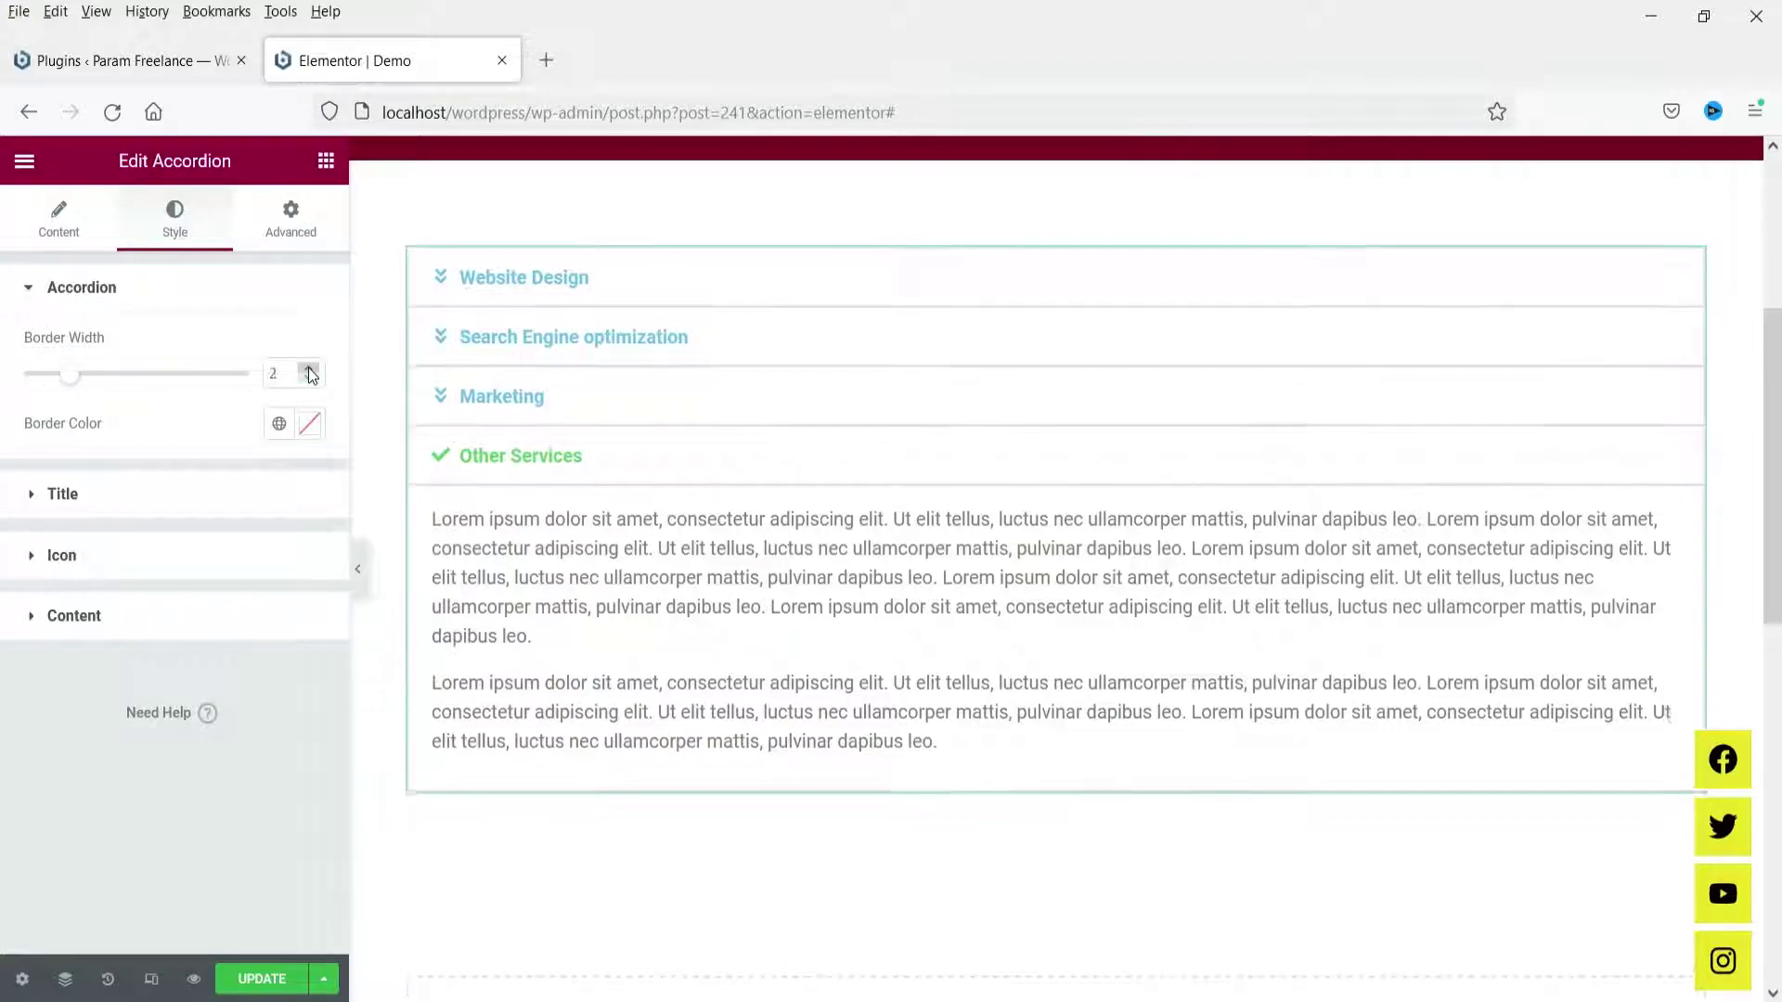
{"action": "left_click", "coordinate": [309, 370]}
{"action": "left_click", "coordinate": [309, 370]}
{"action": "left_click", "coordinate": [309, 370]}
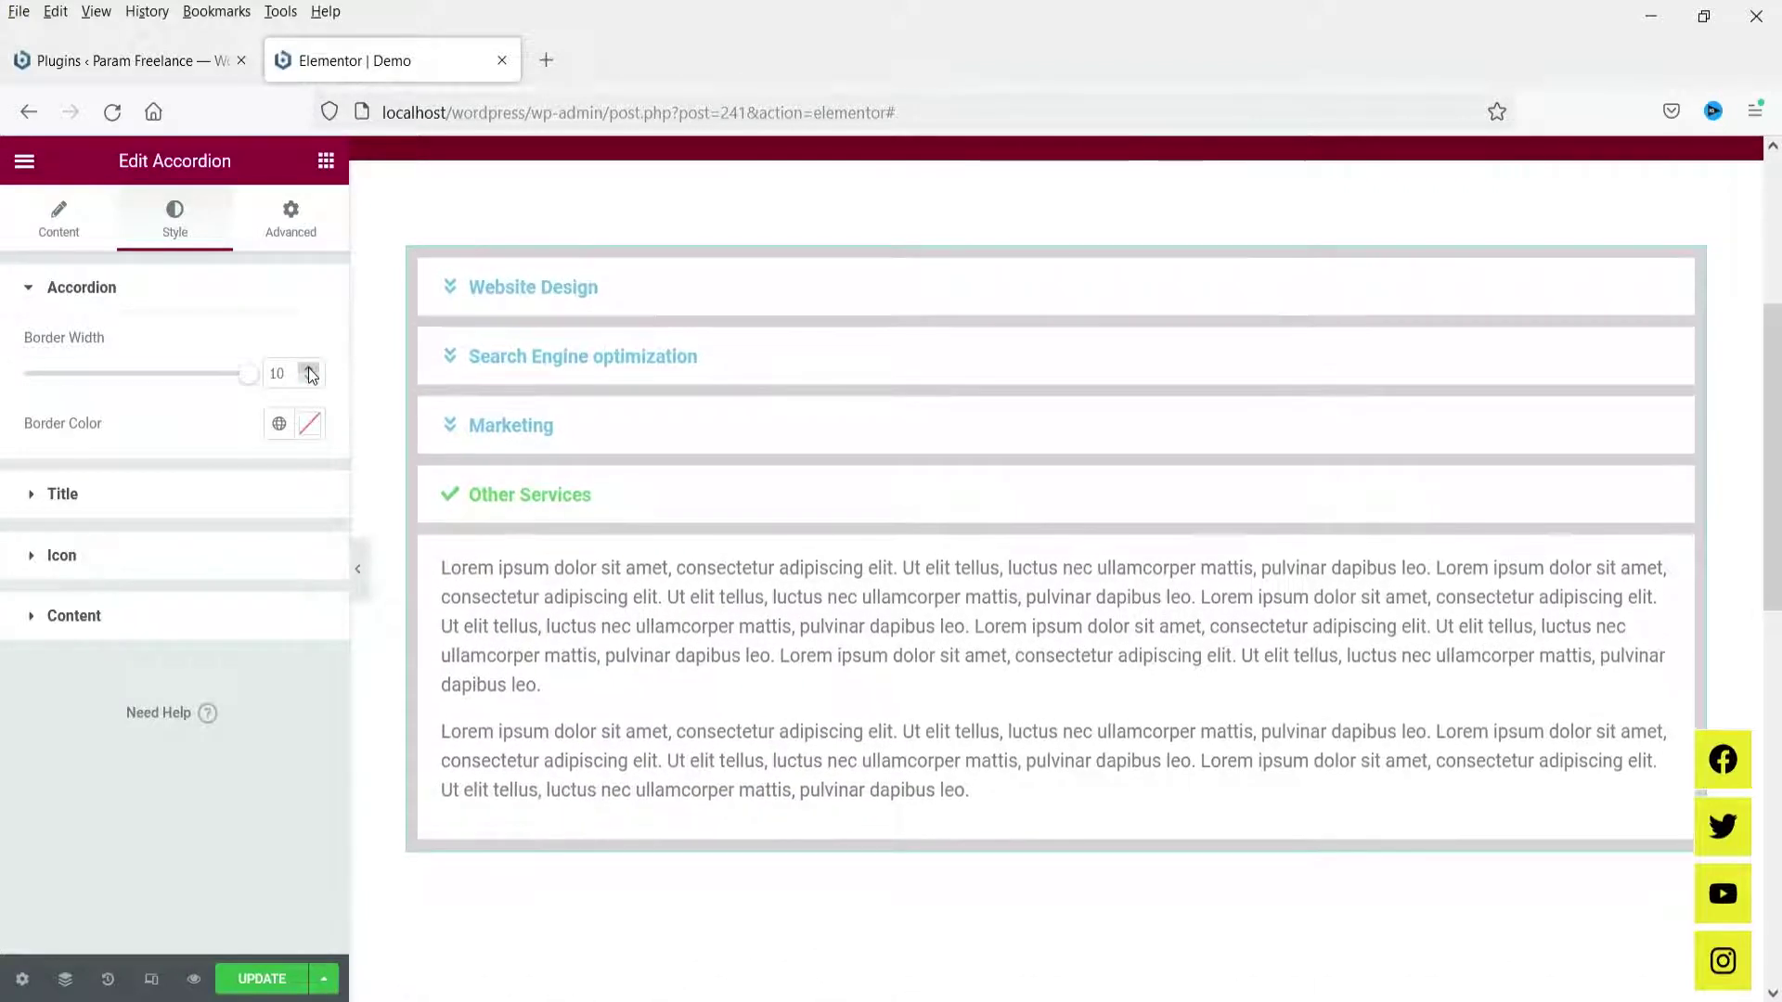
{"action": "left_click", "coordinate": [309, 371]}
{"action": "type", "text": "1"}
{"action": "left_click", "coordinate": [278, 423]}
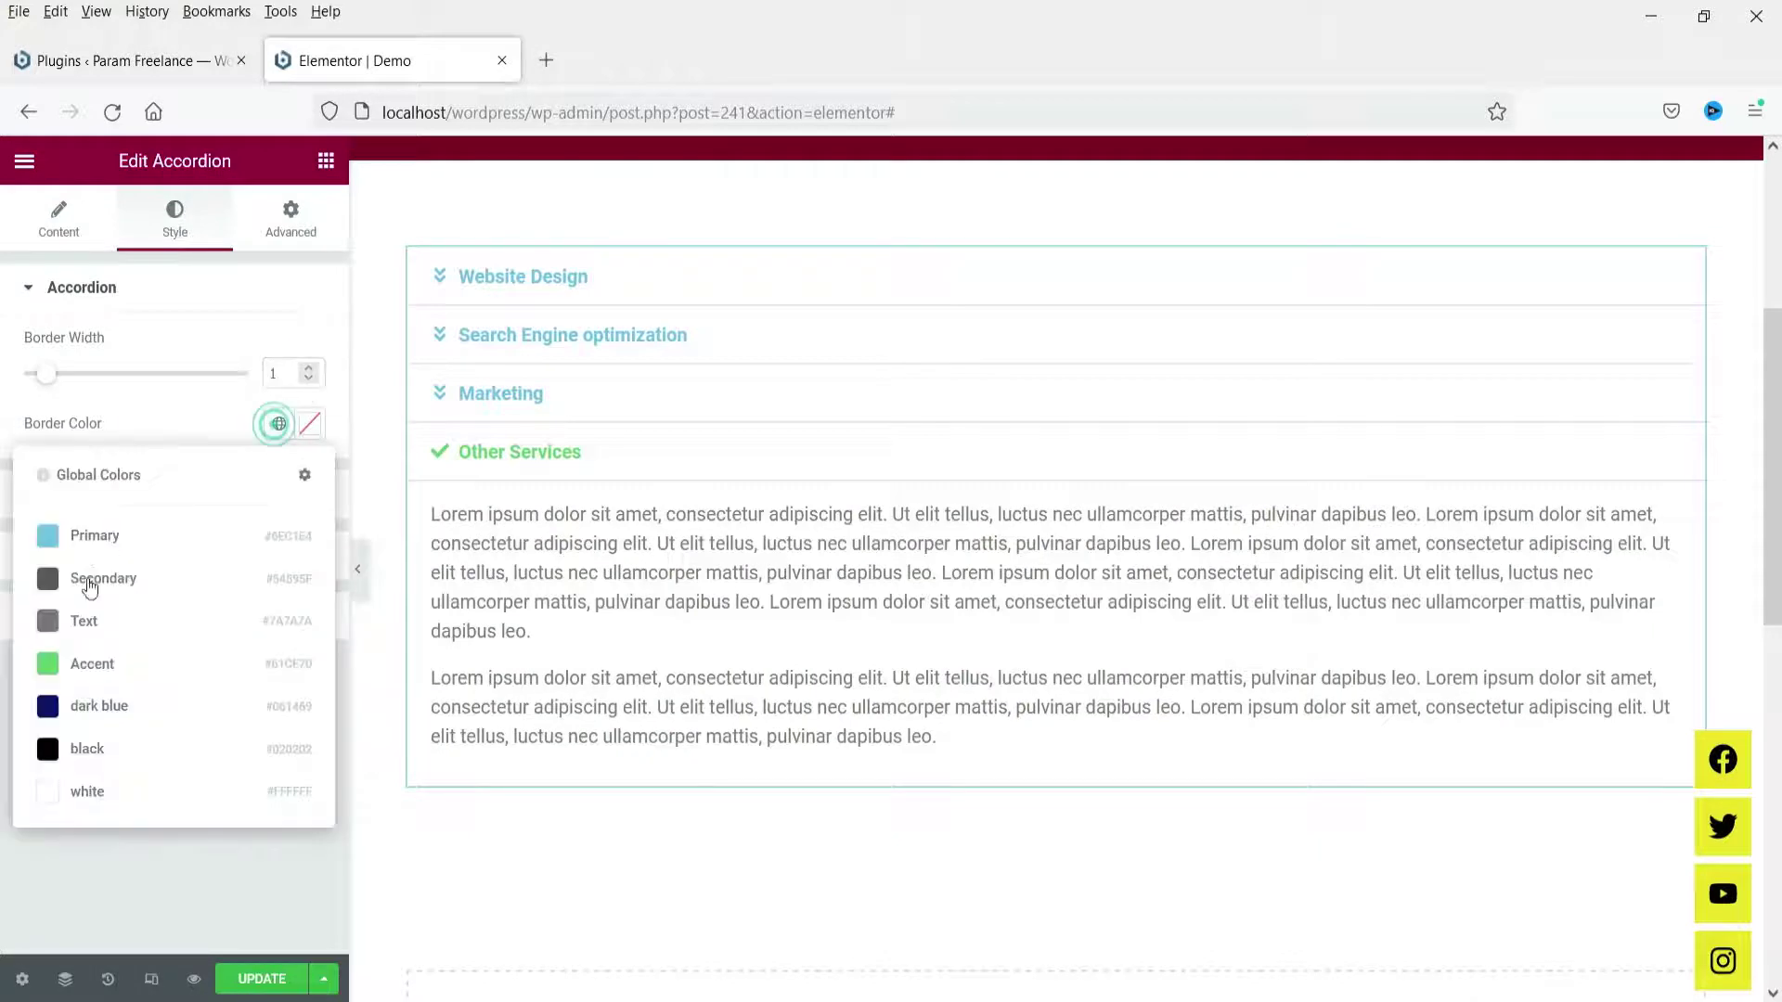
{"action": "left_click", "coordinate": [119, 715]}
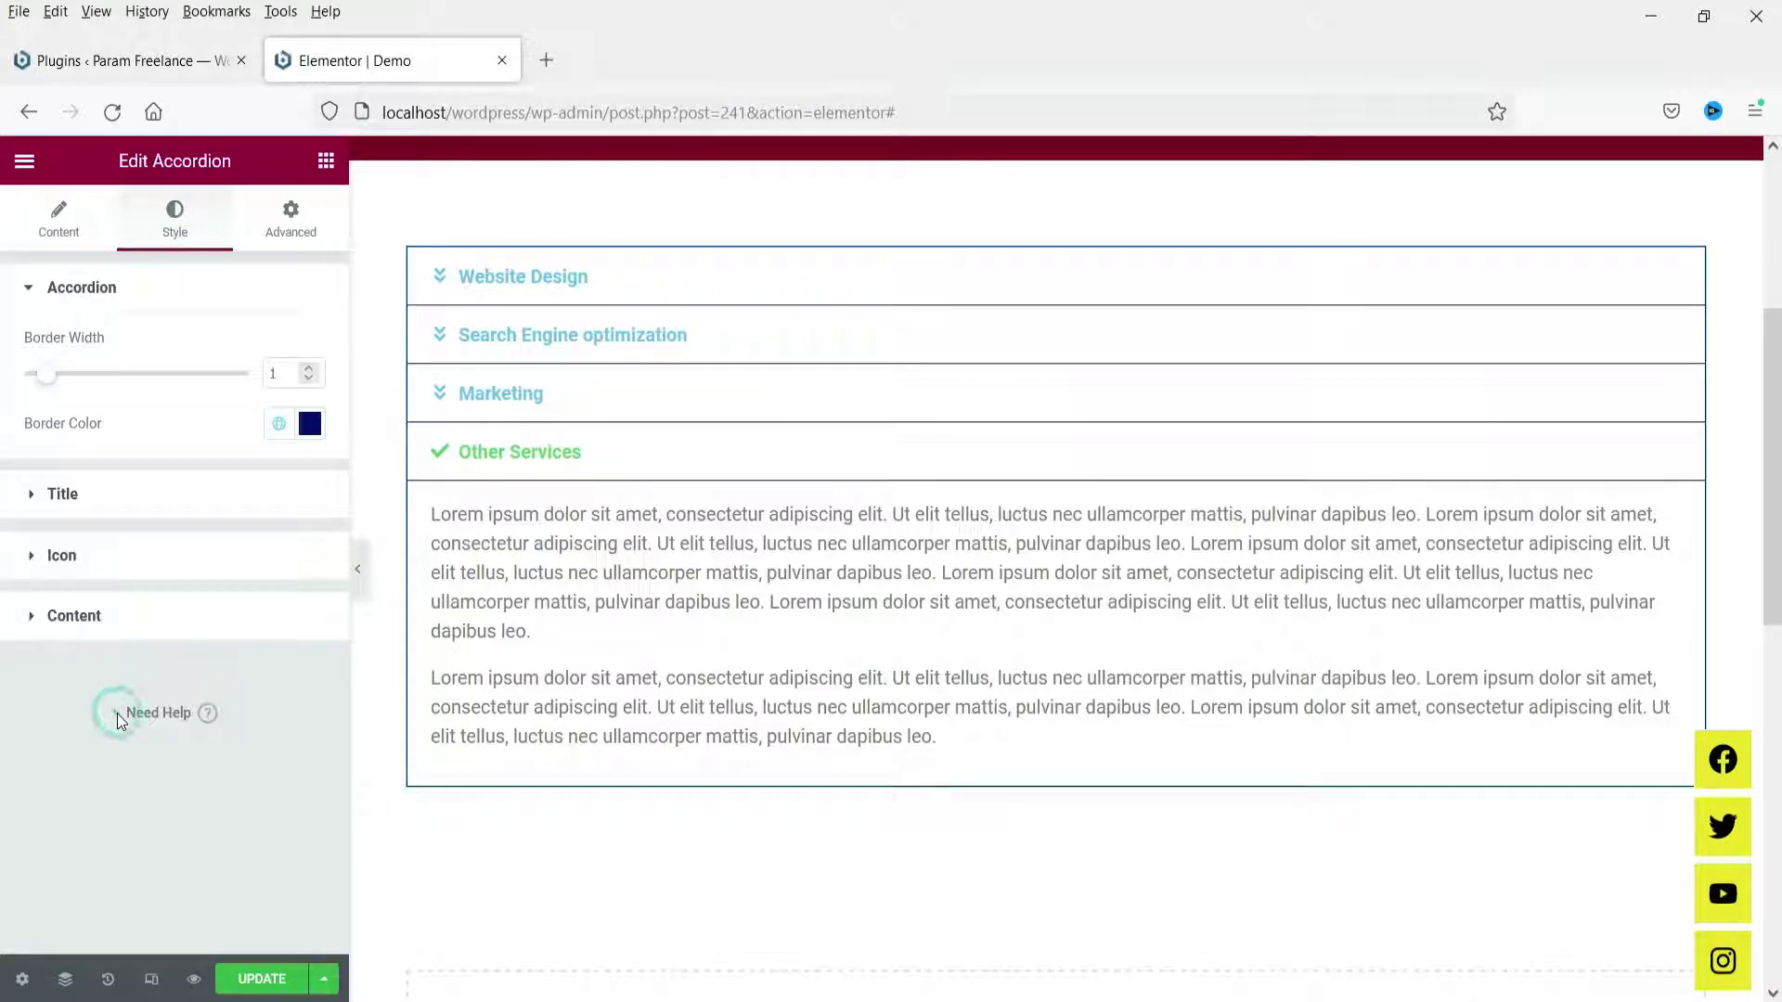
Preview with the panel hidden, opening the Marketing, Search Engine optimization and Website Design items.
{"action": "left_click", "coordinate": [363, 594]}
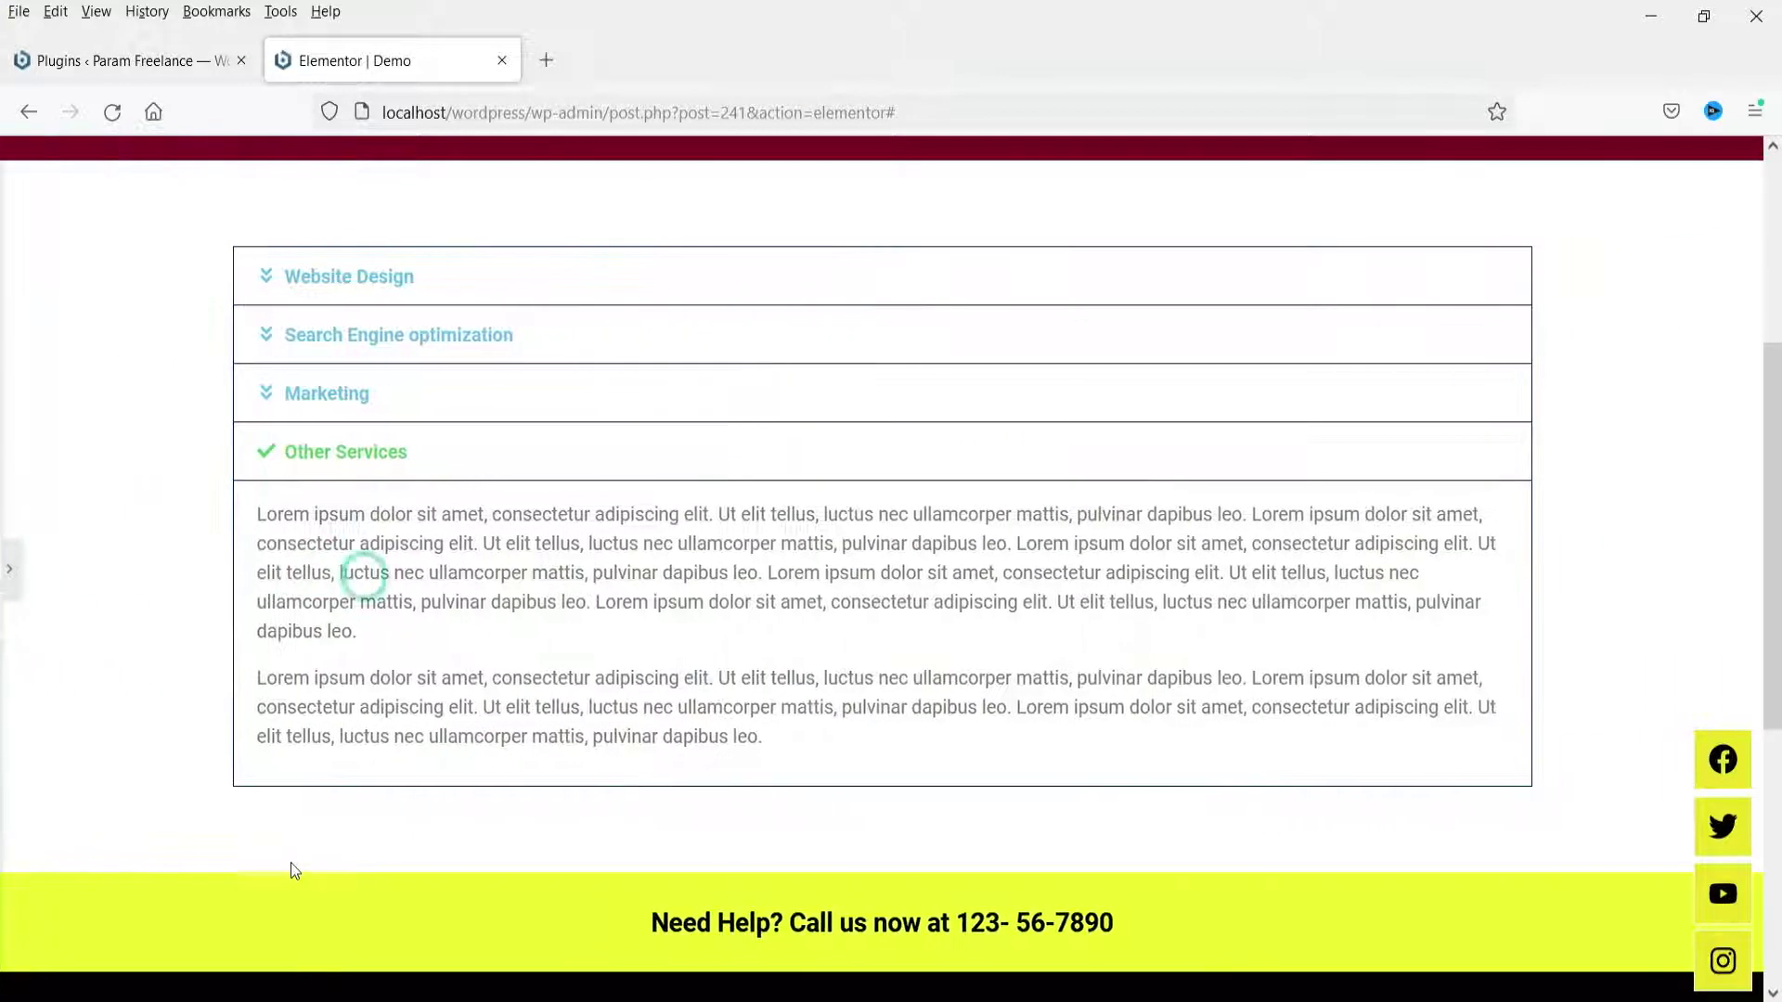
{"action": "left_click", "coordinate": [587, 394]}
{"action": "left_click", "coordinate": [584, 332]}
{"action": "left_click", "coordinate": [578, 290]}
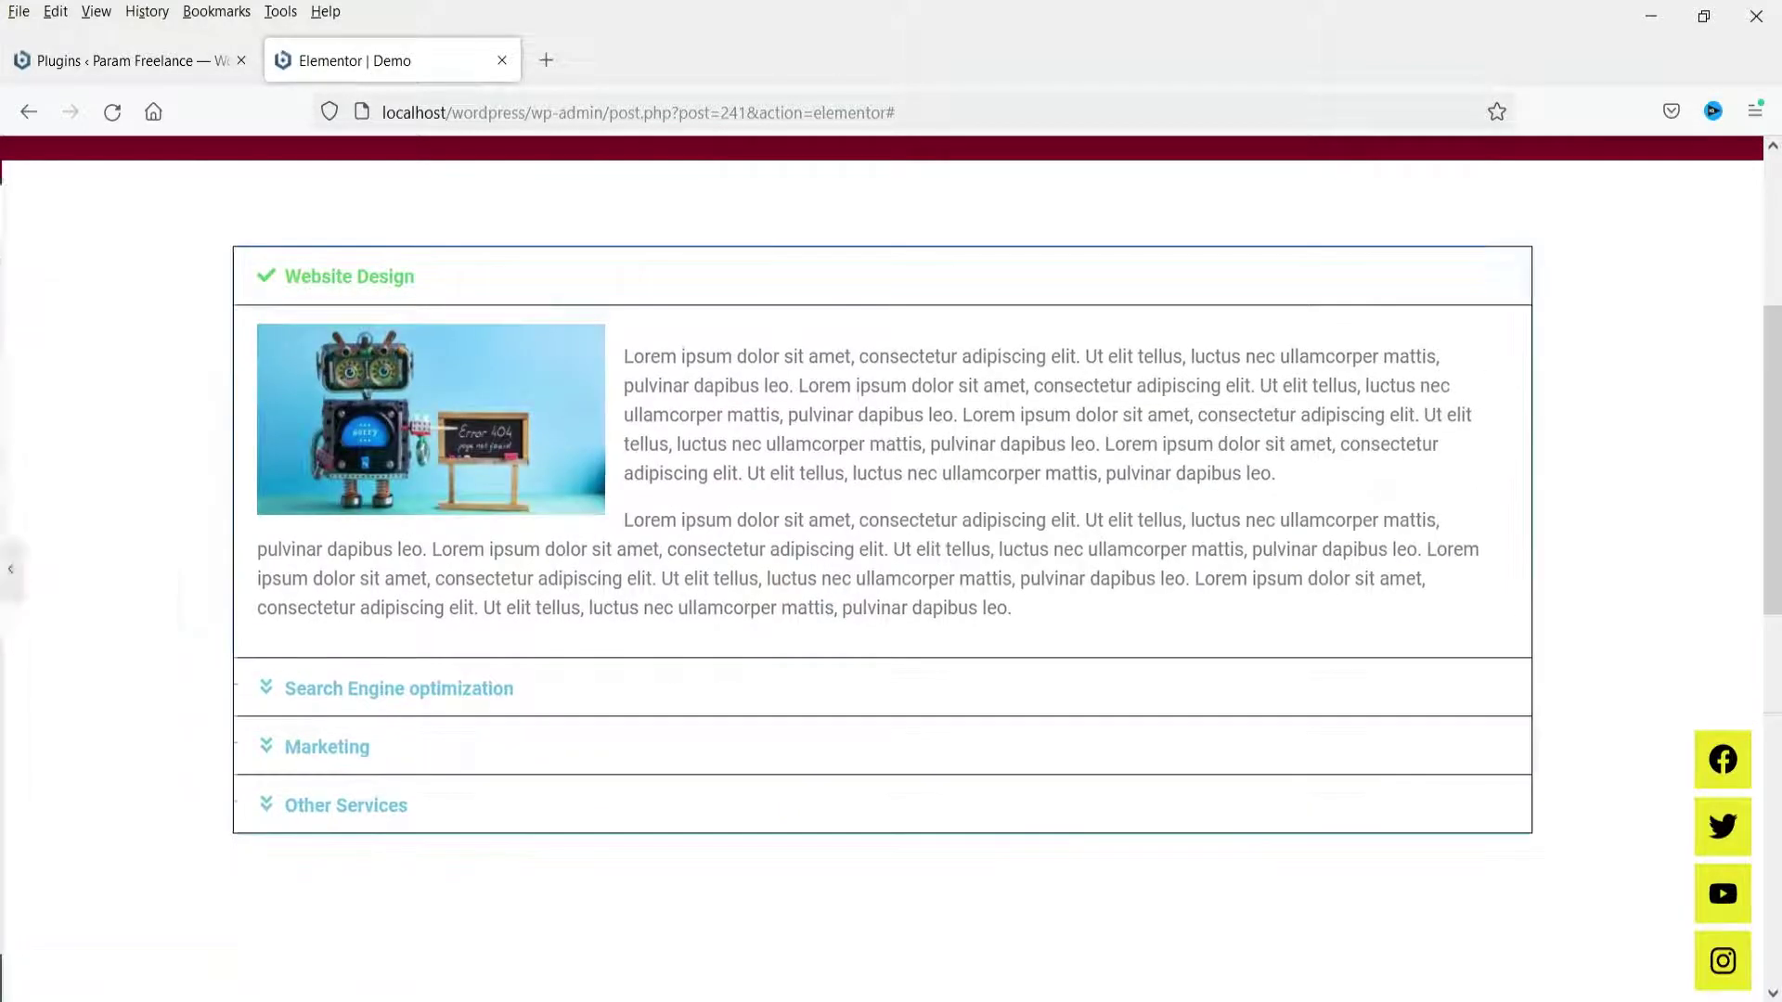
{"action": "left_click", "coordinate": [13, 570]}
{"action": "left_click", "coordinate": [118, 499]}
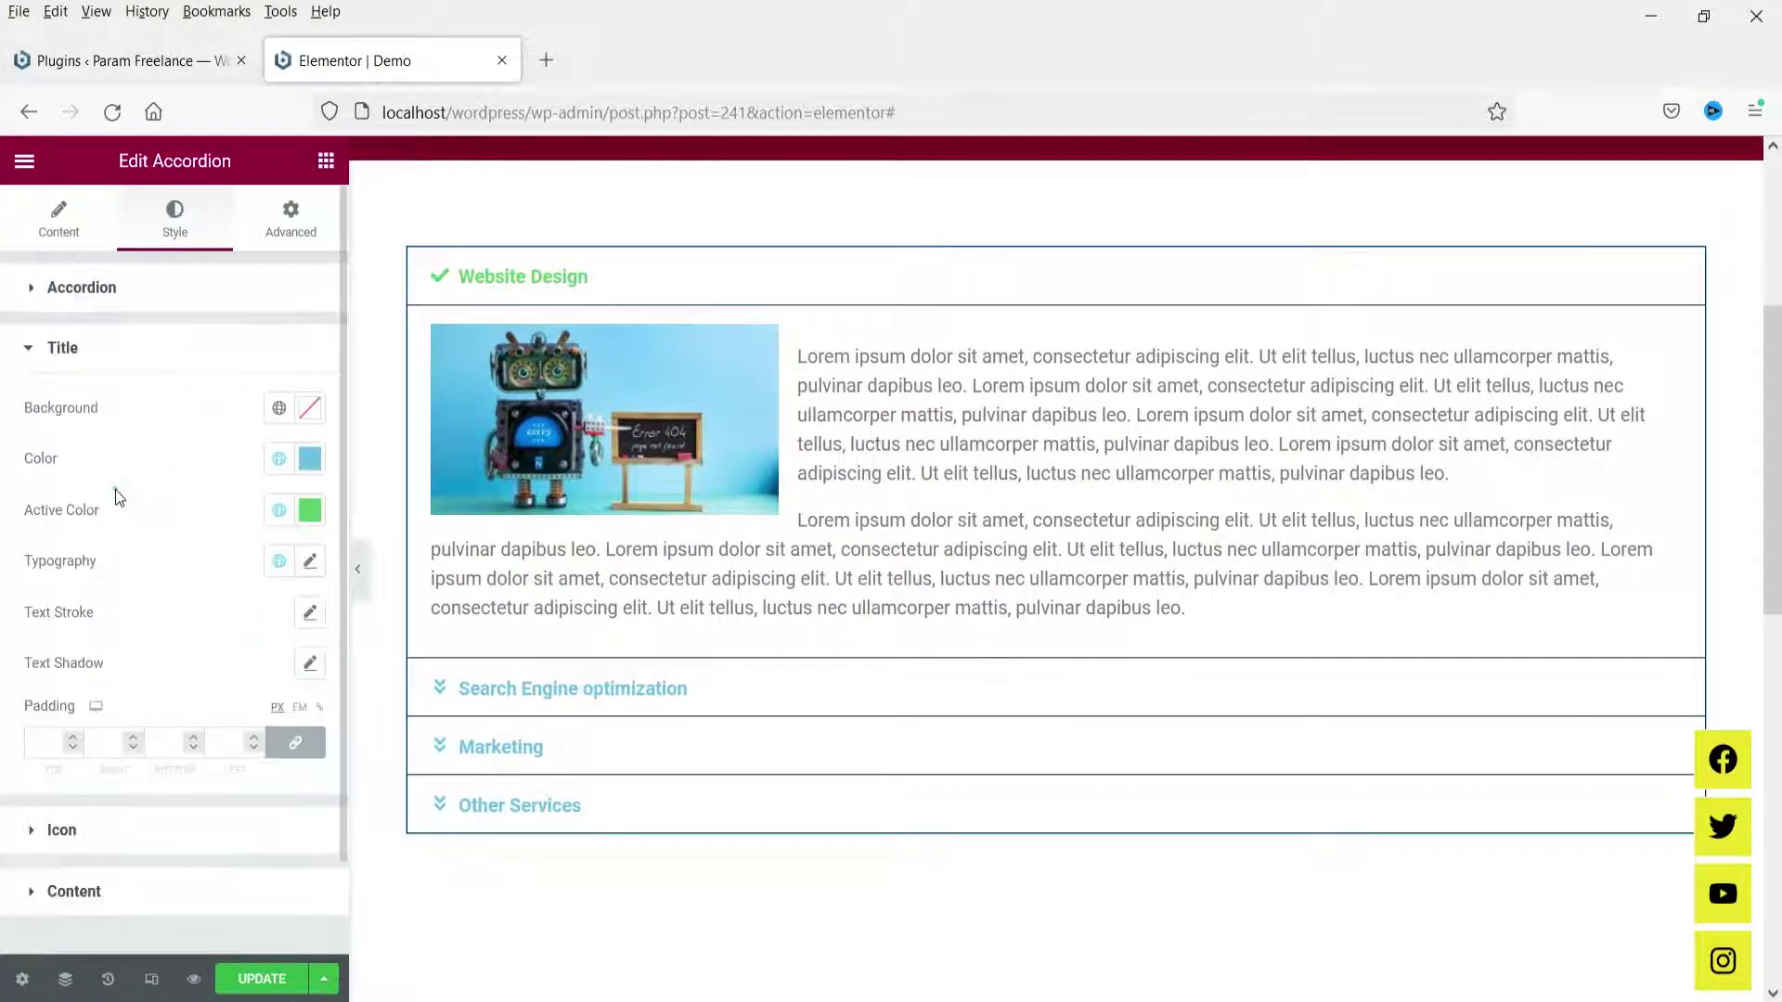
Give the accordion title bars a black background and yellow title text.
{"action": "left_click", "coordinate": [277, 409]}
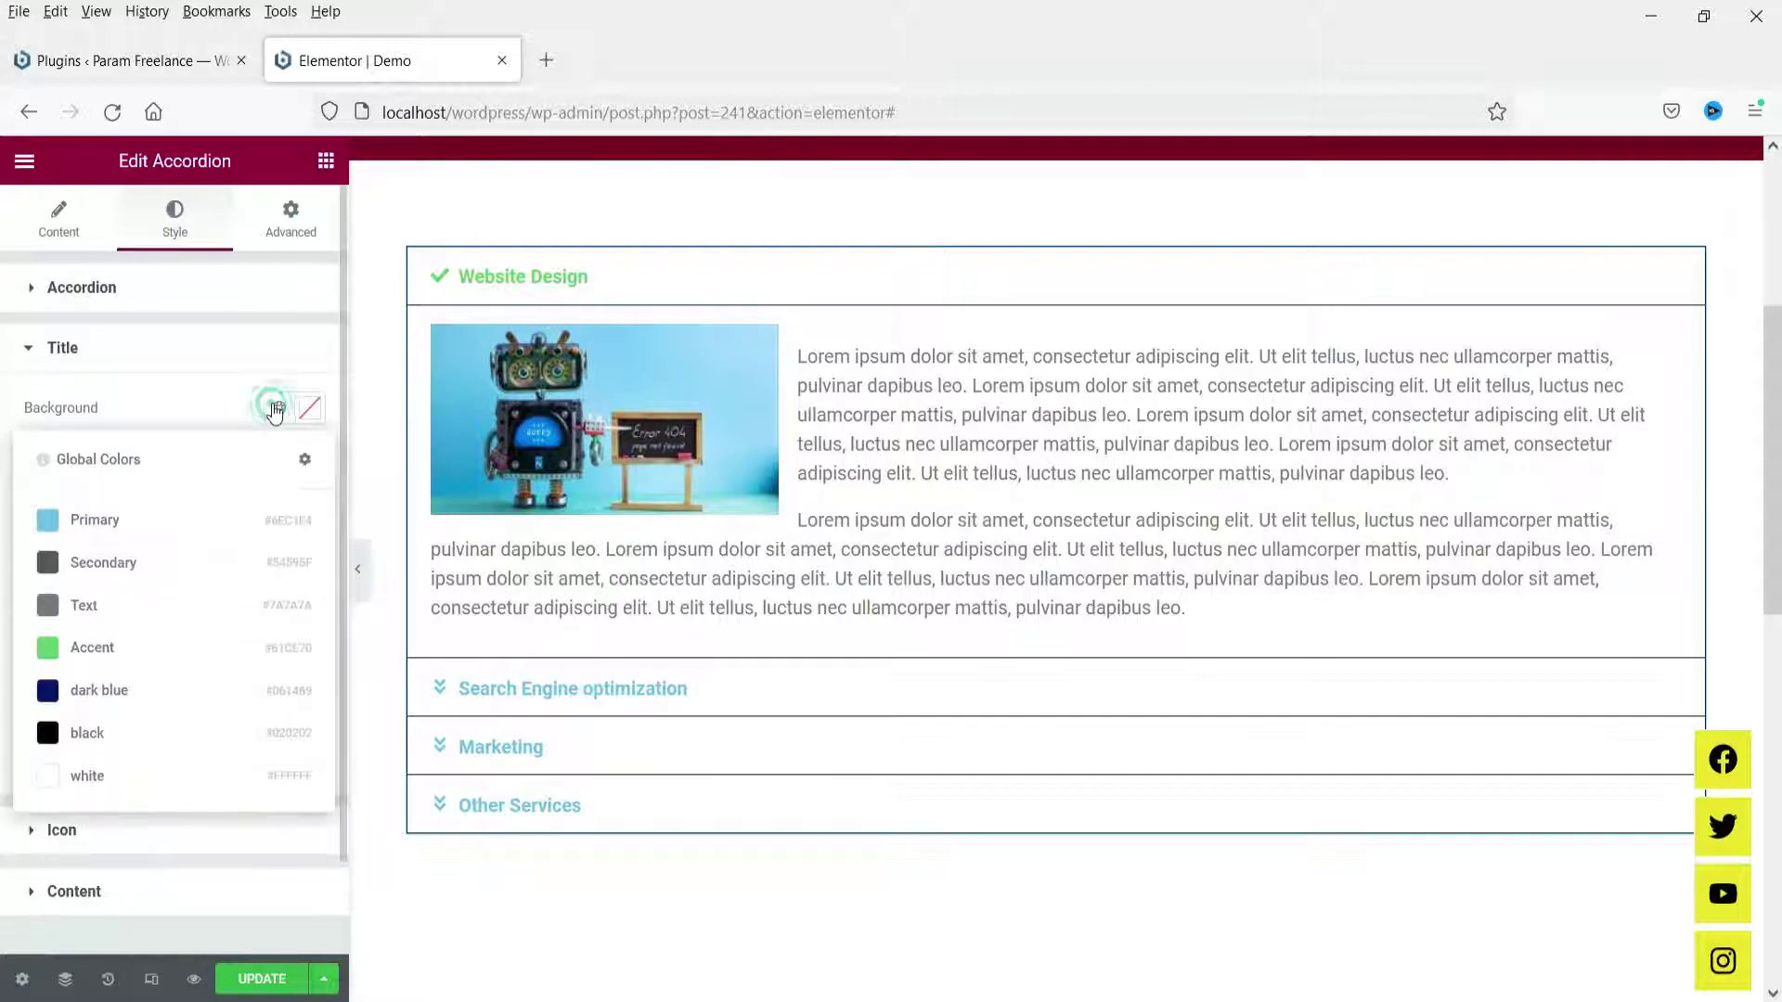
{"action": "left_click", "coordinate": [133, 739]}
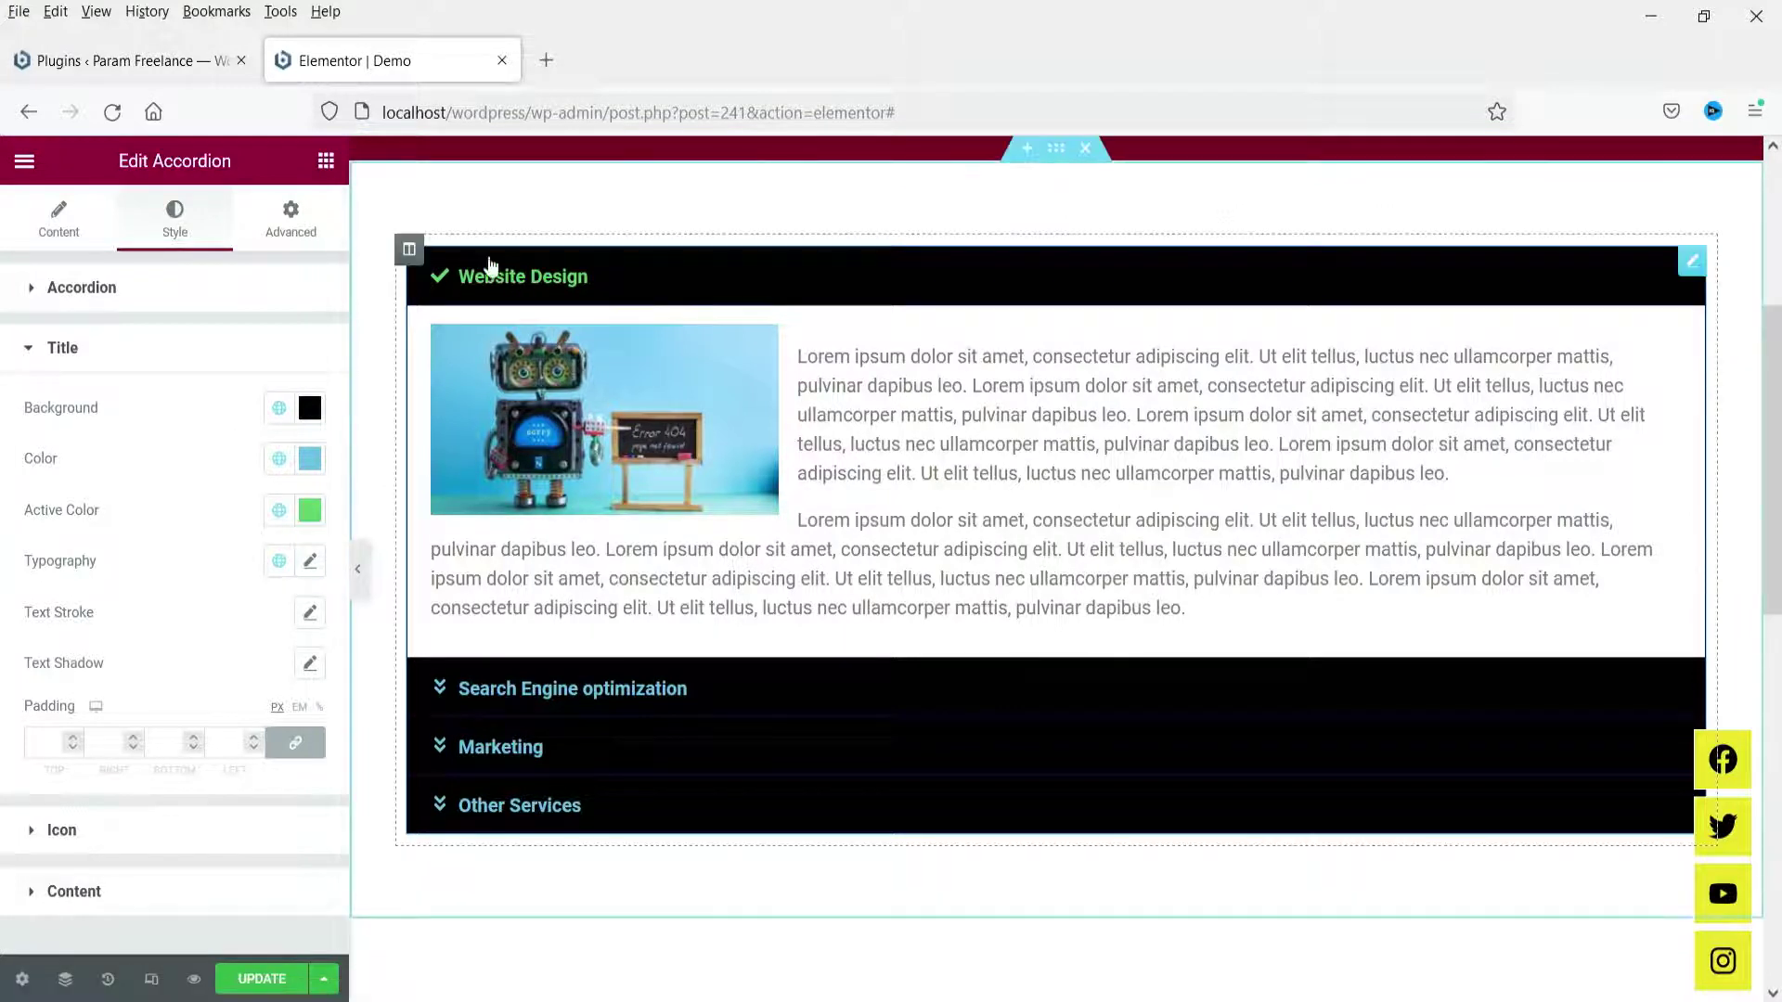
{"action": "left_click", "coordinate": [278, 458]}
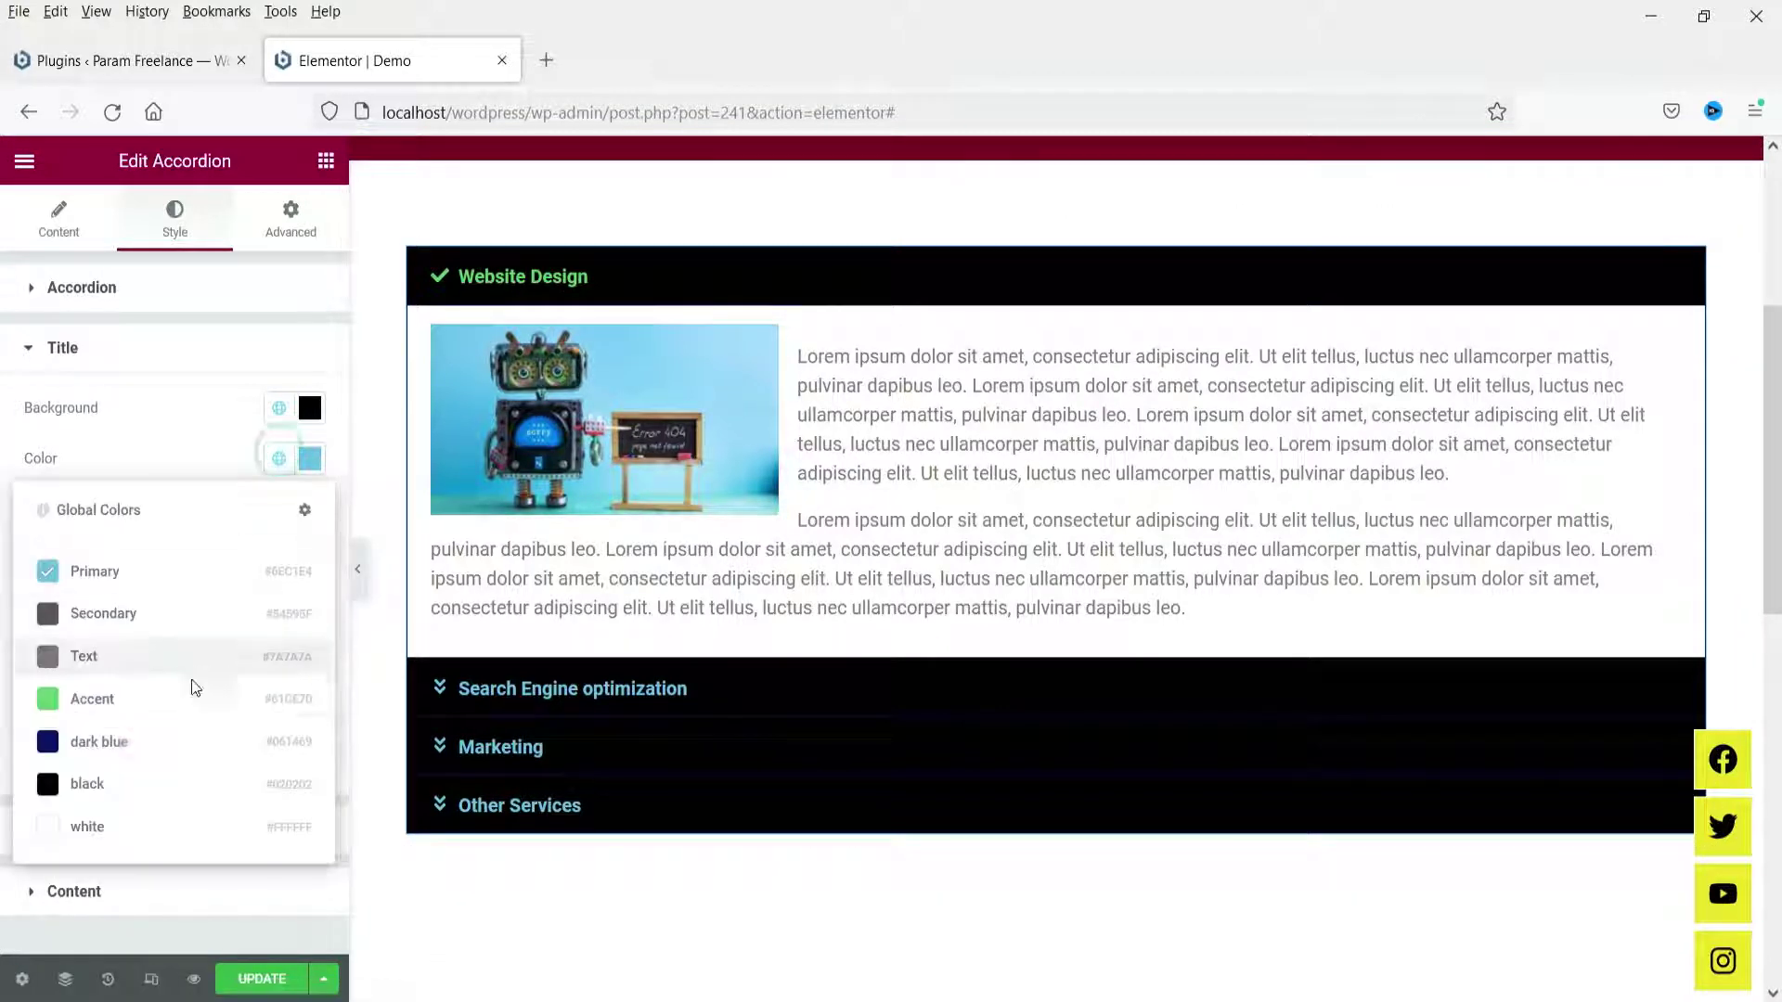
{"action": "left_click", "coordinate": [310, 459]}
{"action": "left_click", "coordinate": [86, 773]}
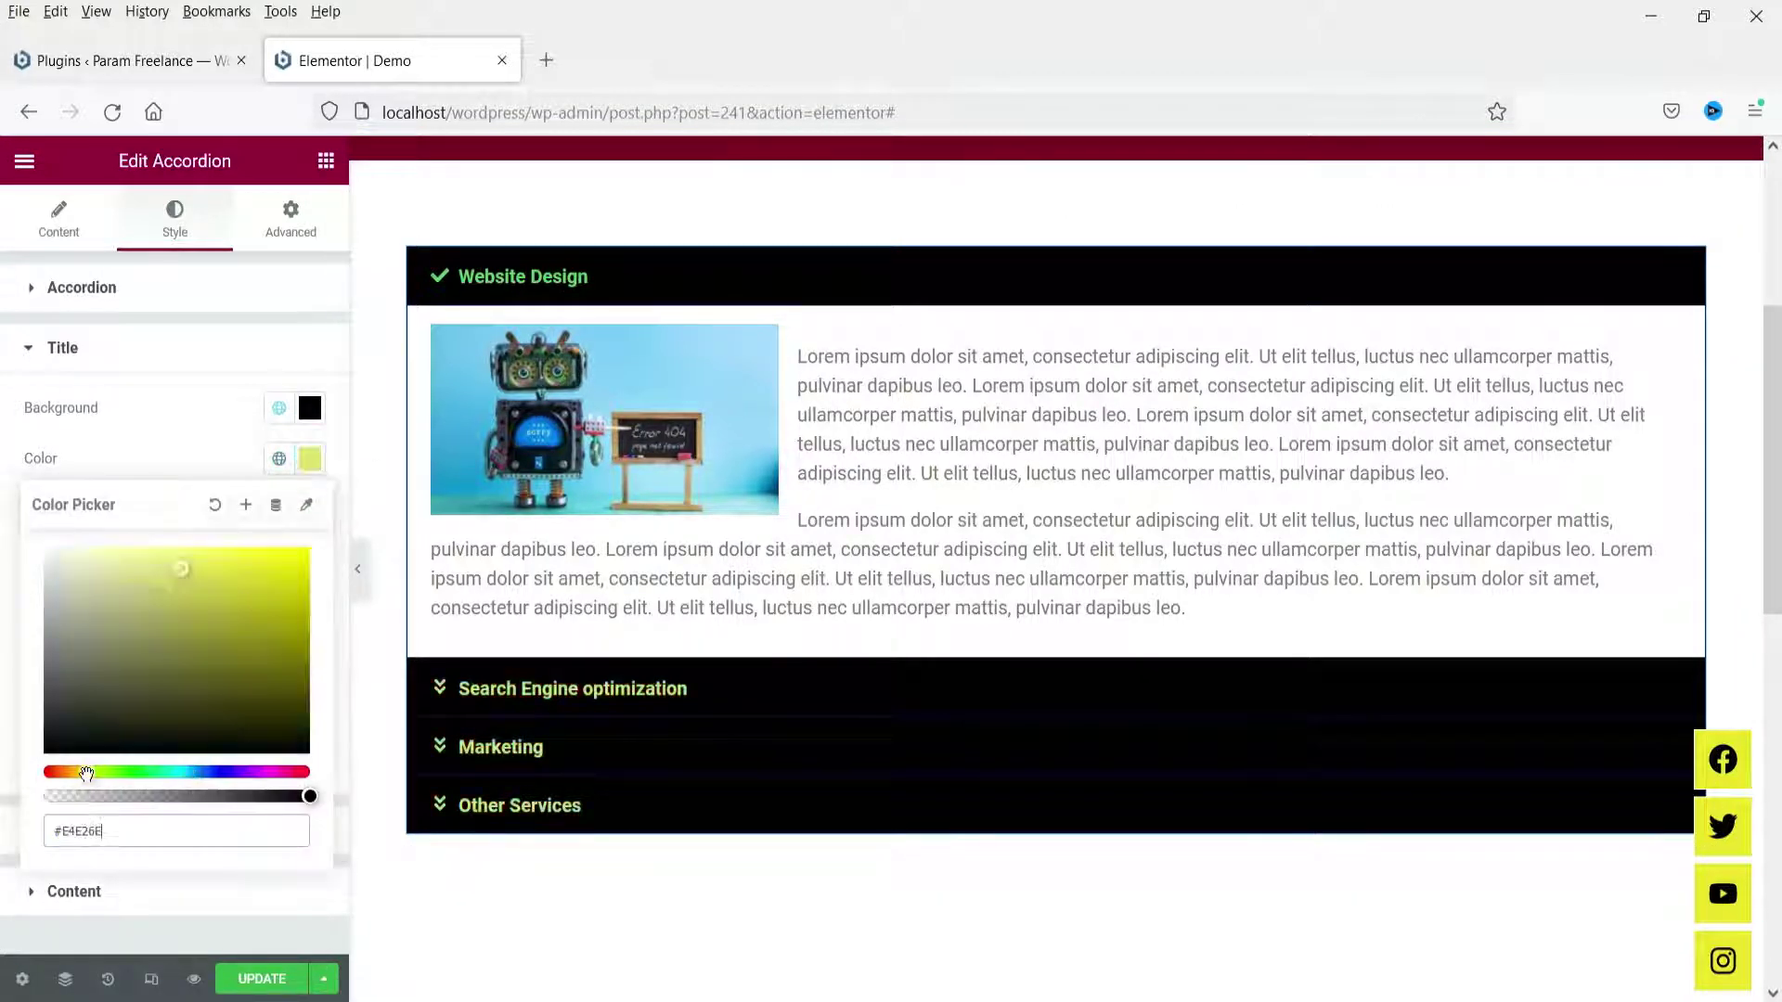
{"action": "left_click", "coordinate": [164, 436]}
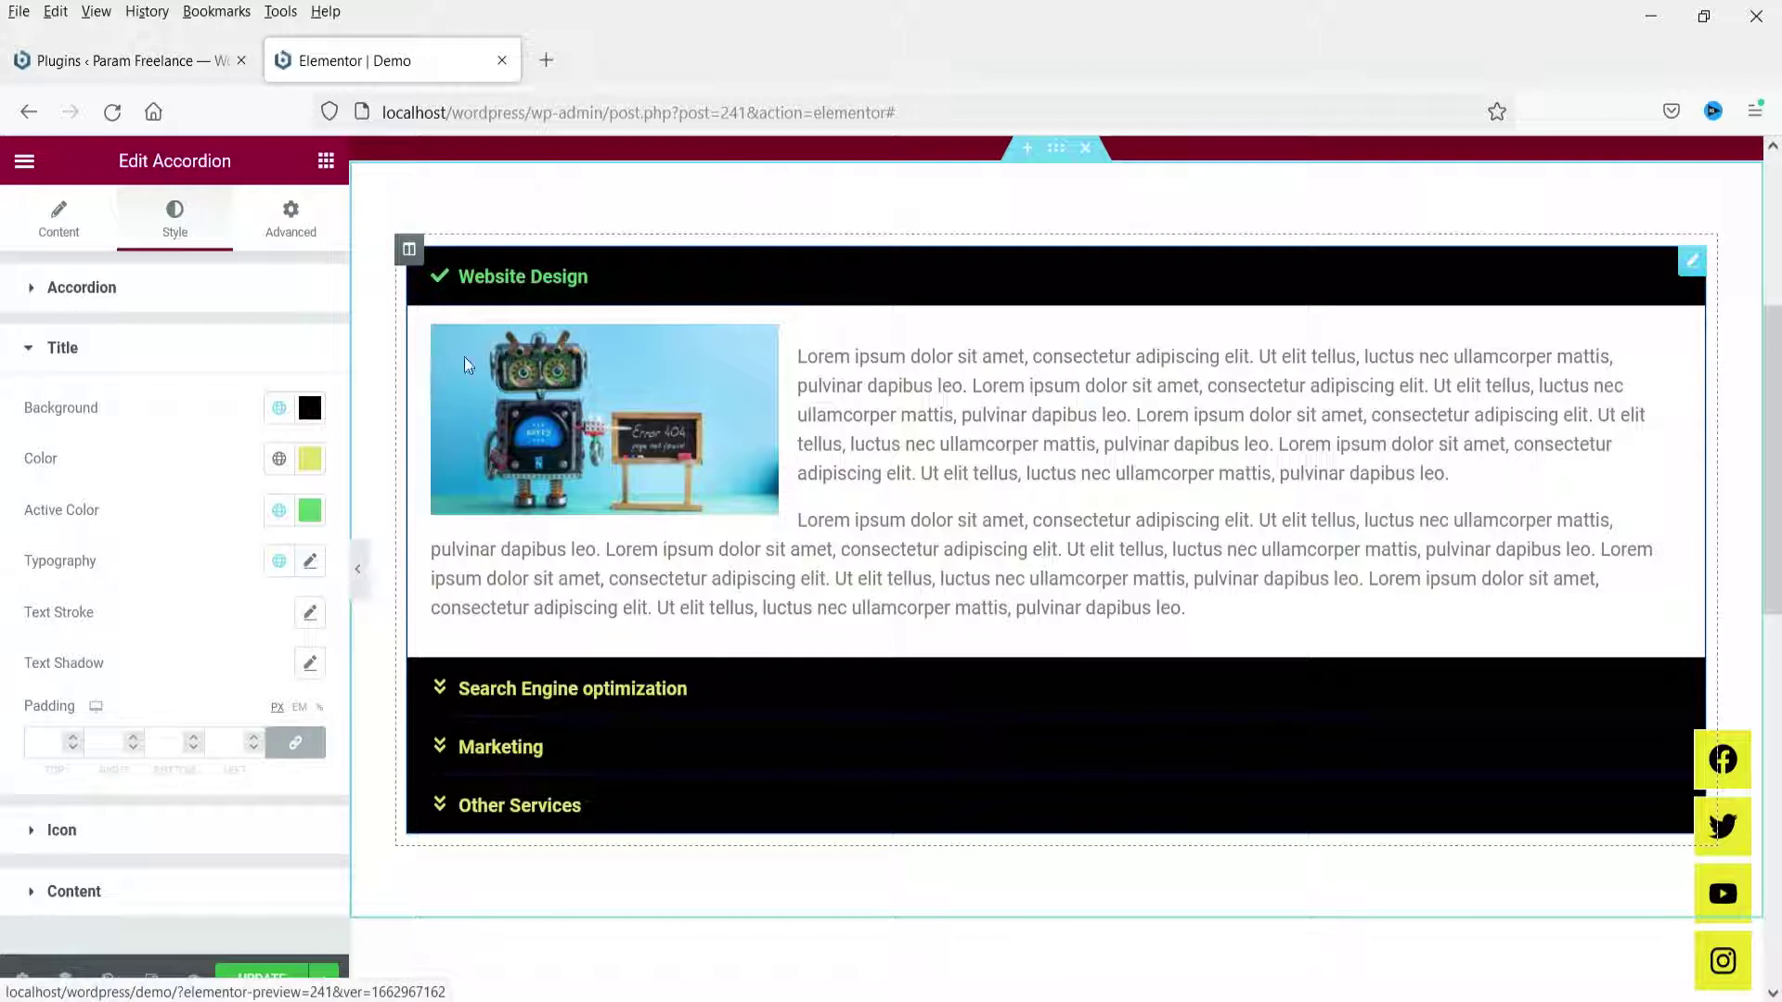
Set the titles in Roboto Condensed, size 20, lighter weight, with 20 px padding.
{"action": "left_click", "coordinate": [310, 562]}
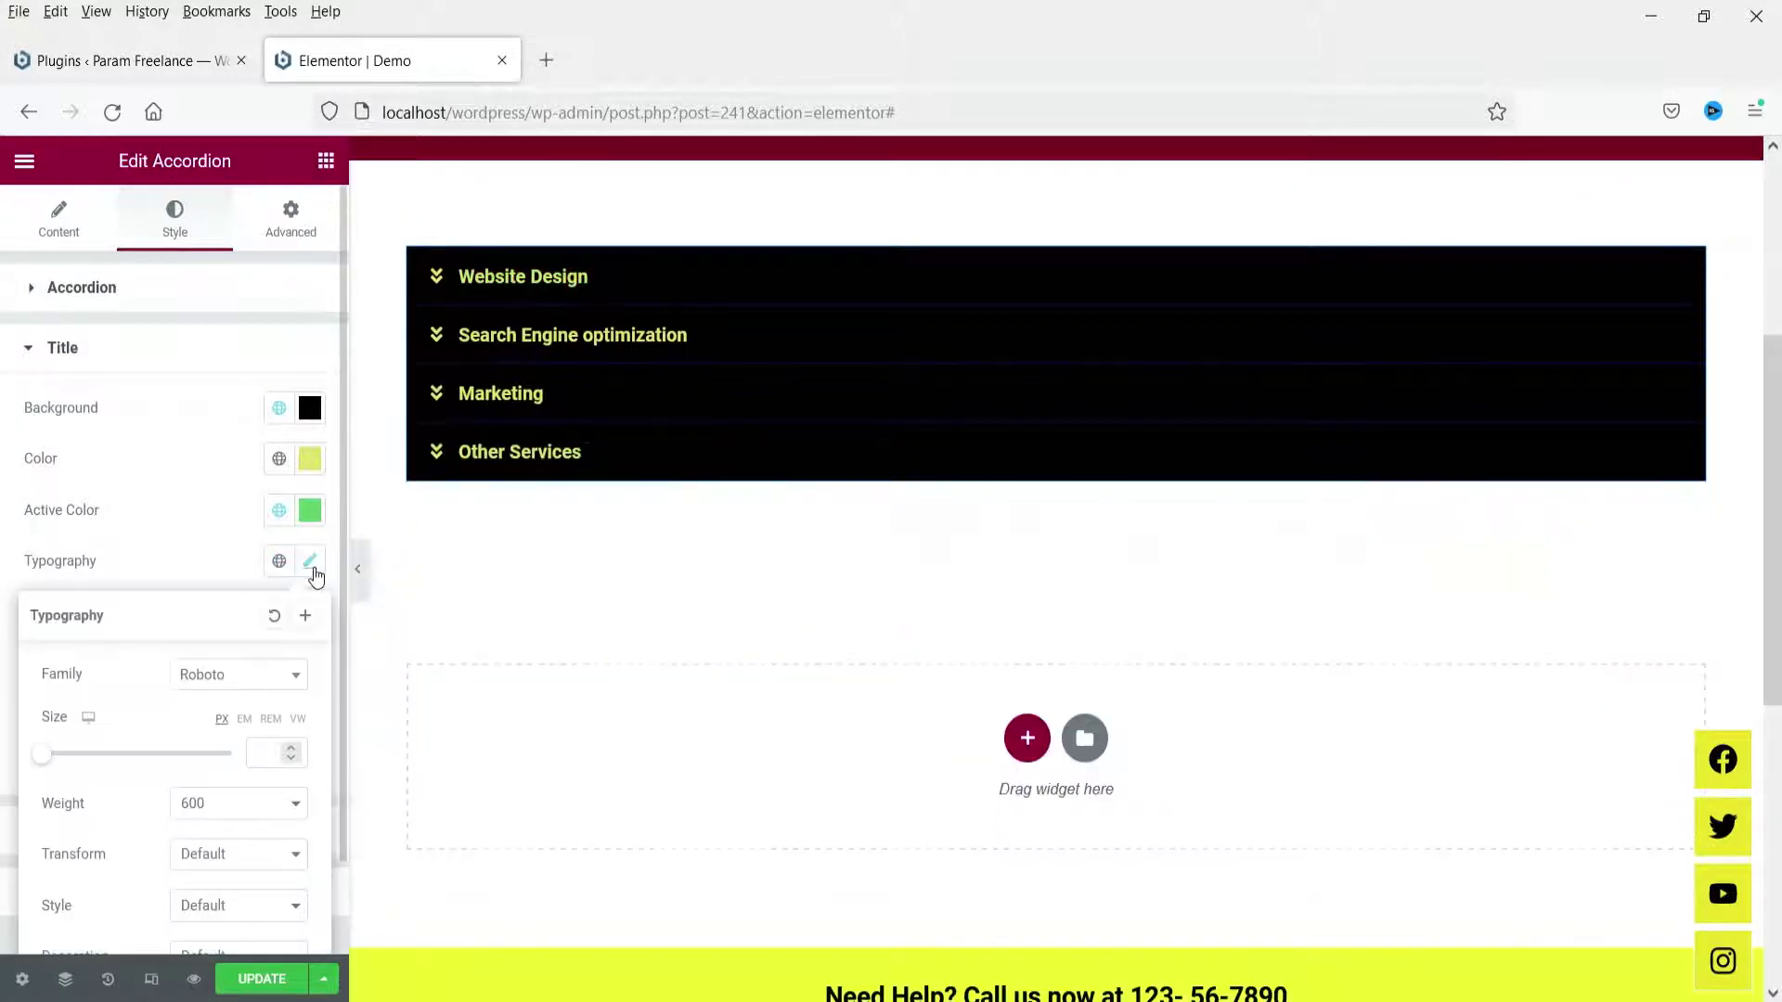
{"action": "left_click", "coordinate": [272, 753]}
{"action": "type", "text": "20"}
{"action": "left_click", "coordinate": [232, 803]}
{"action": "left_click", "coordinate": [204, 591]}
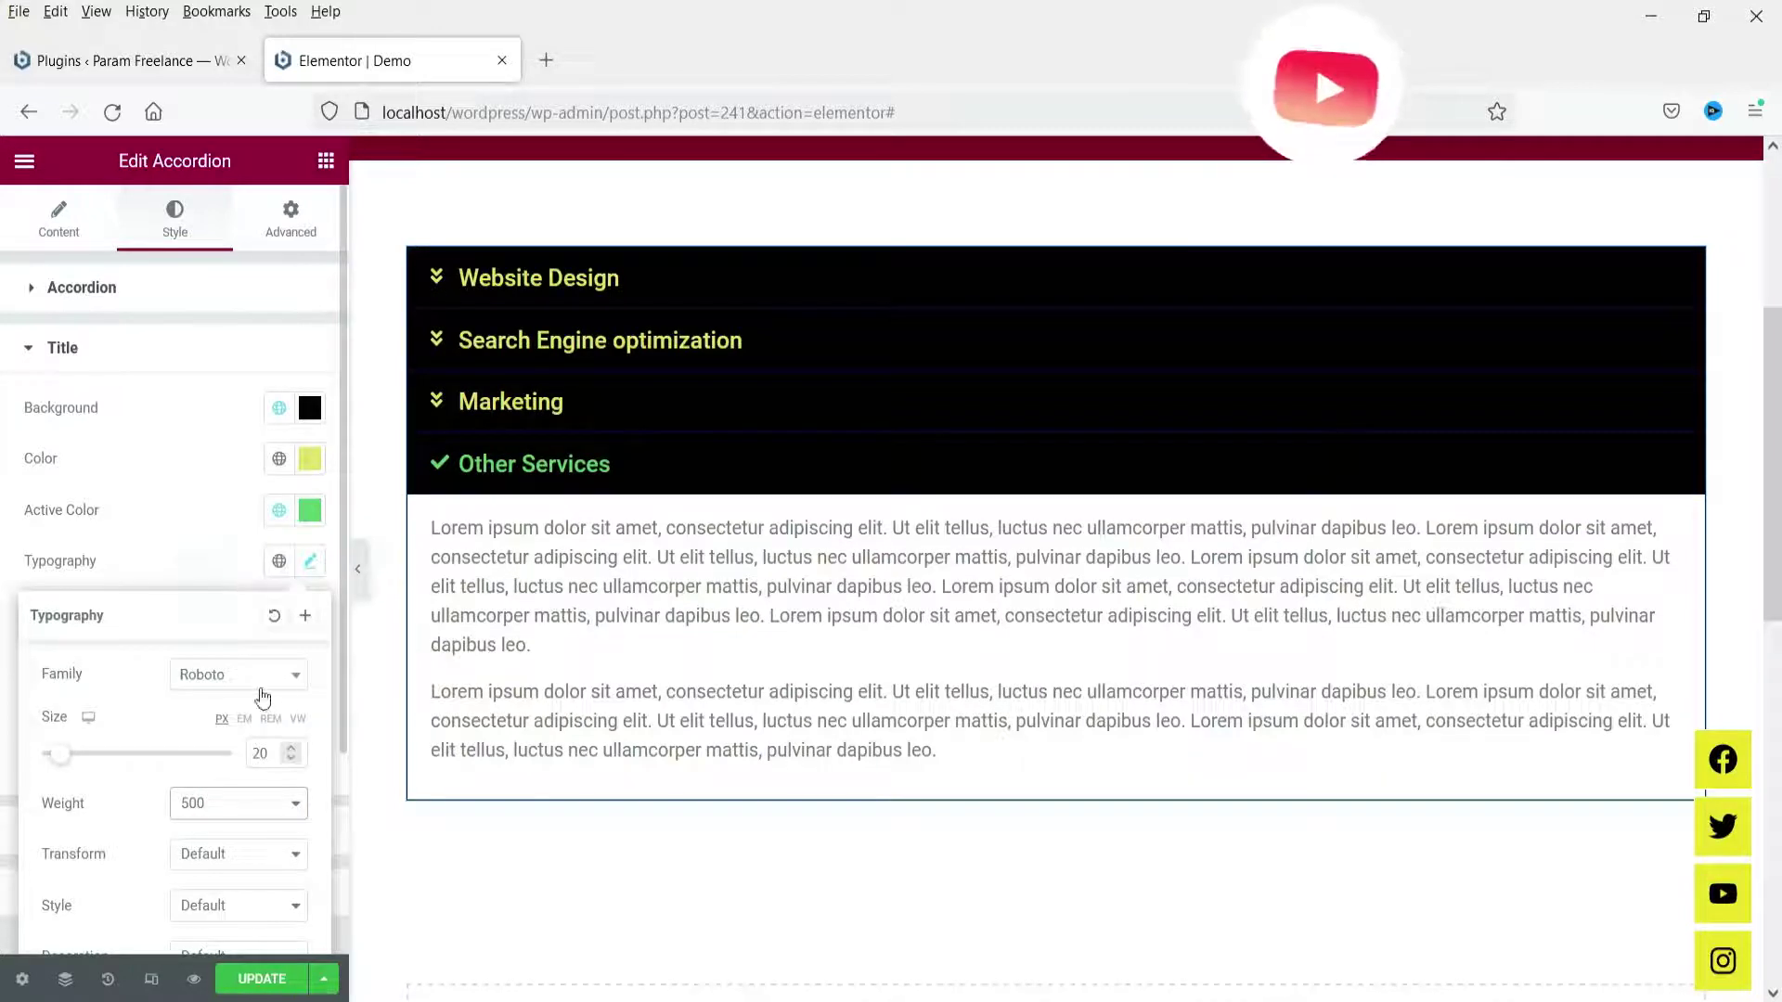
{"action": "left_click", "coordinate": [240, 804]}
{"action": "left_click", "coordinate": [195, 556]}
{"action": "left_click", "coordinate": [220, 684]}
{"action": "left_click", "coordinate": [256, 838]}
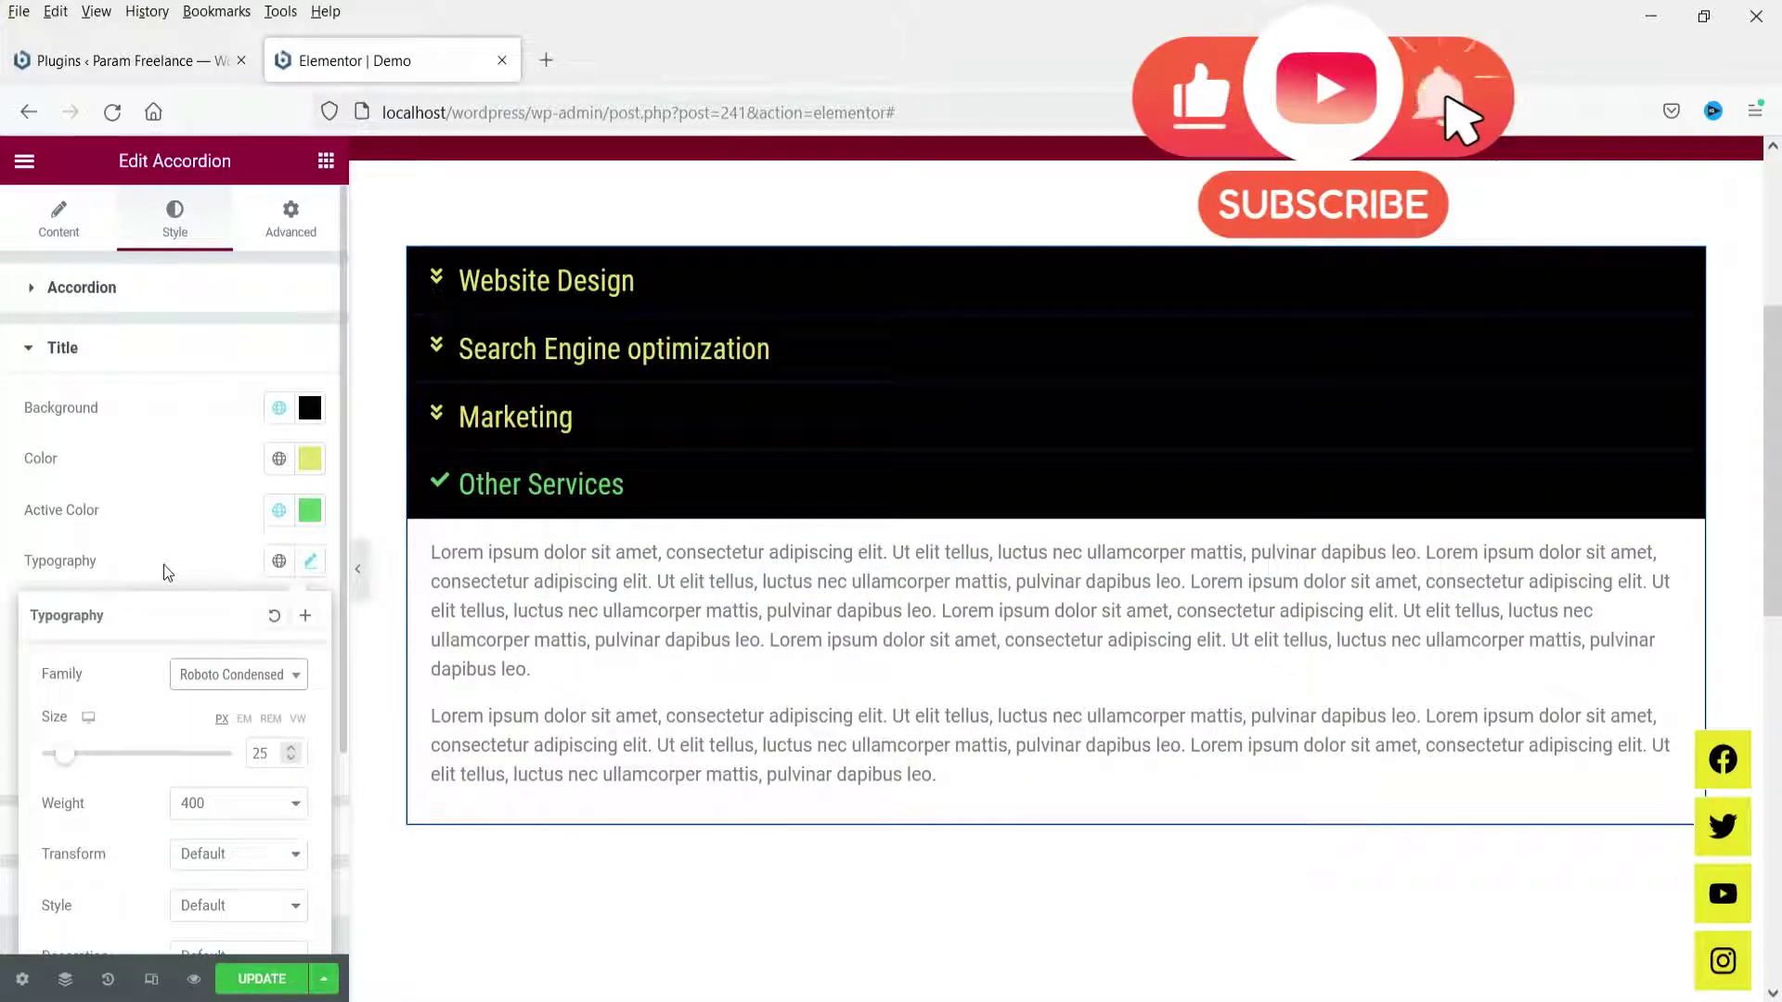
{"action": "left_click", "coordinate": [164, 565]}
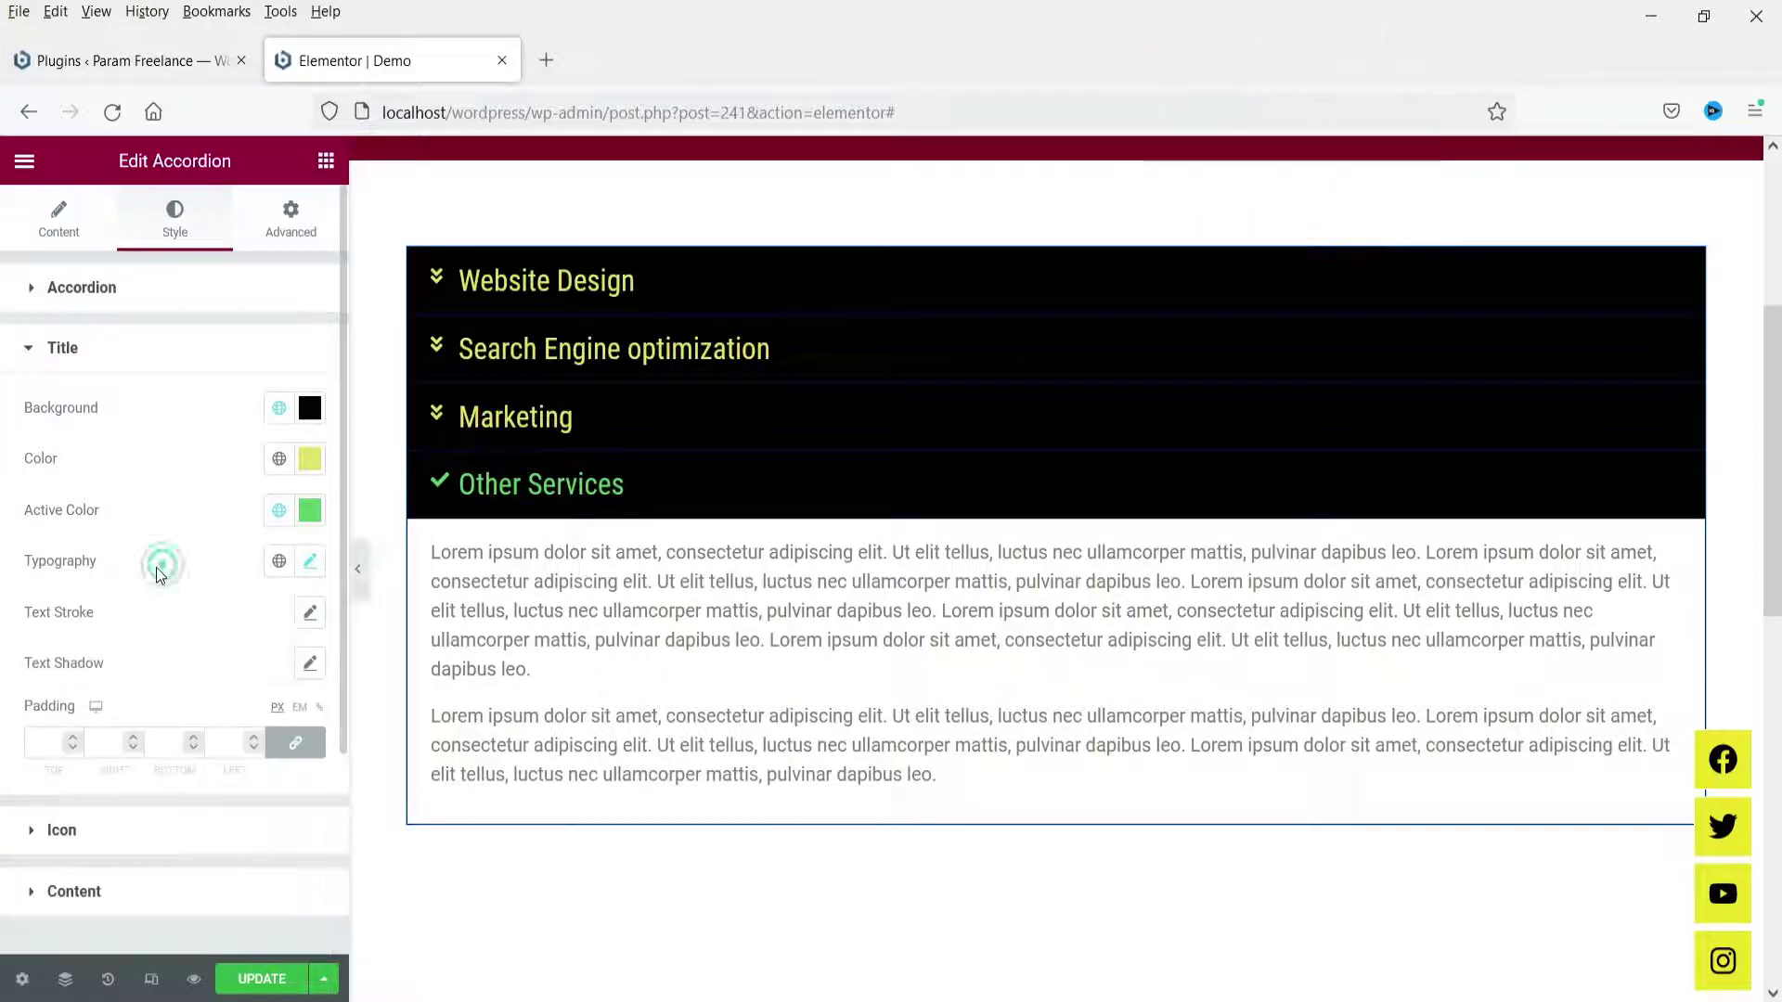
{"action": "type", "text": "20"}
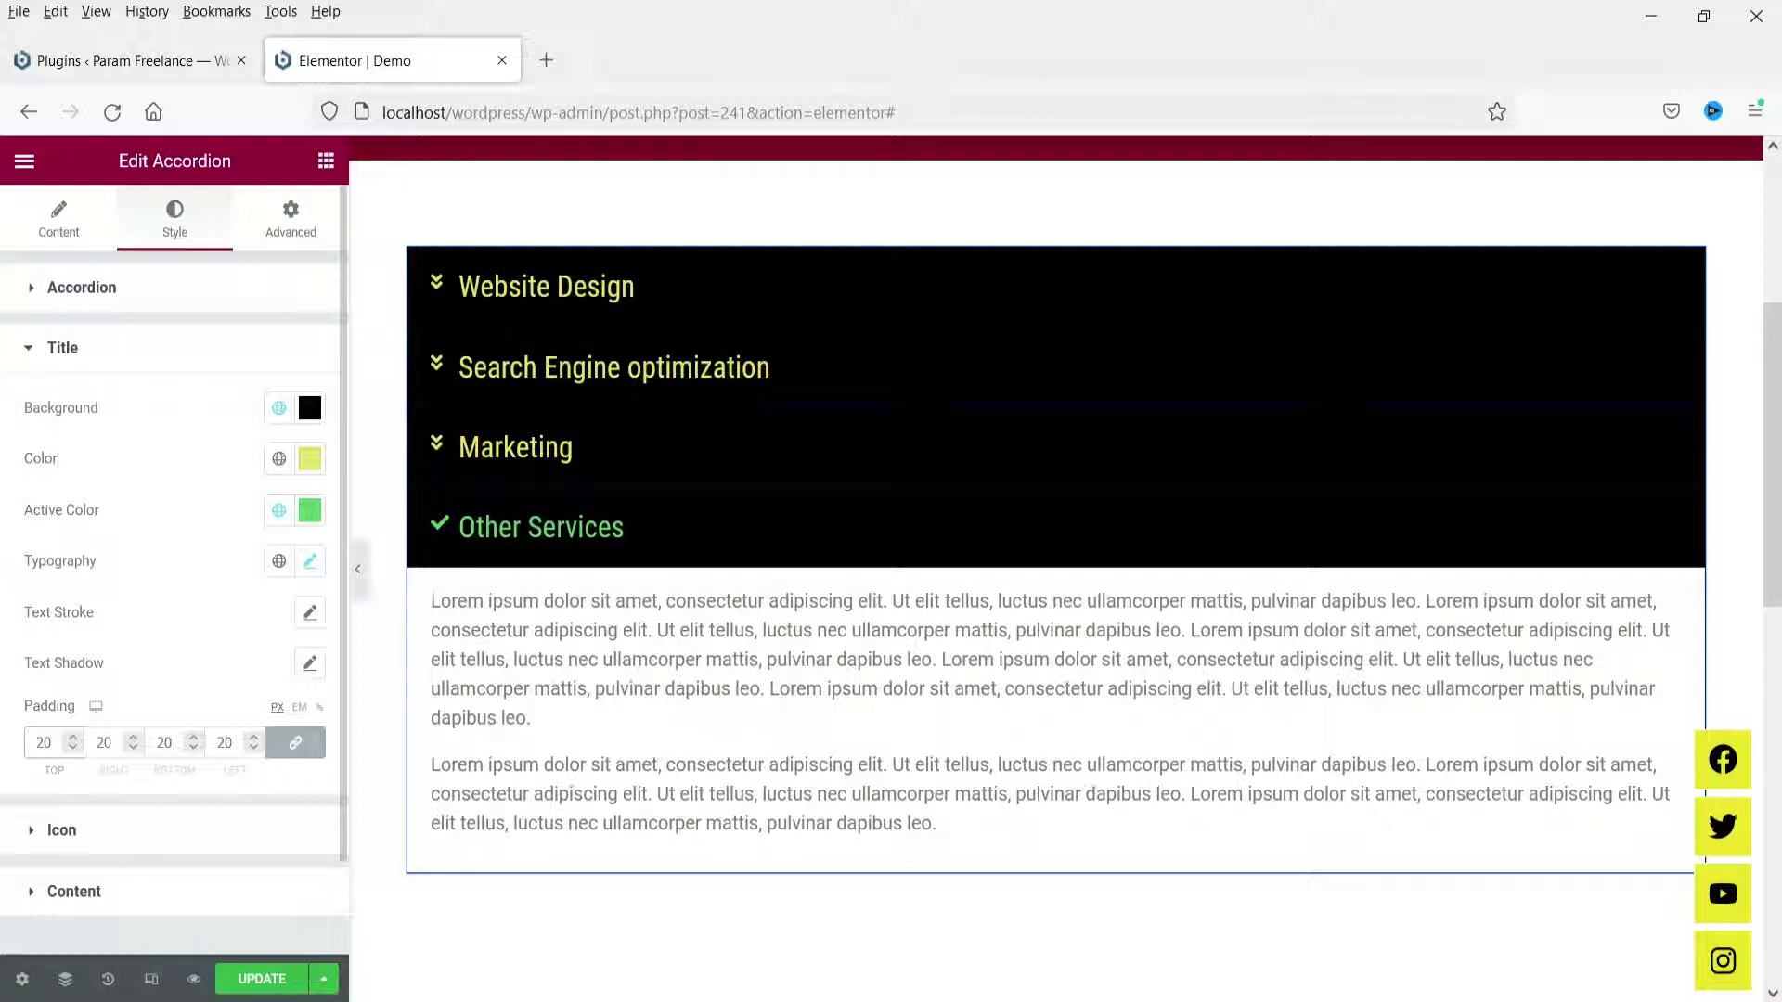
Color the icons with green Accent, the active icon Primary light blue, with spacing 14.
{"action": "left_click", "coordinate": [82, 835]}
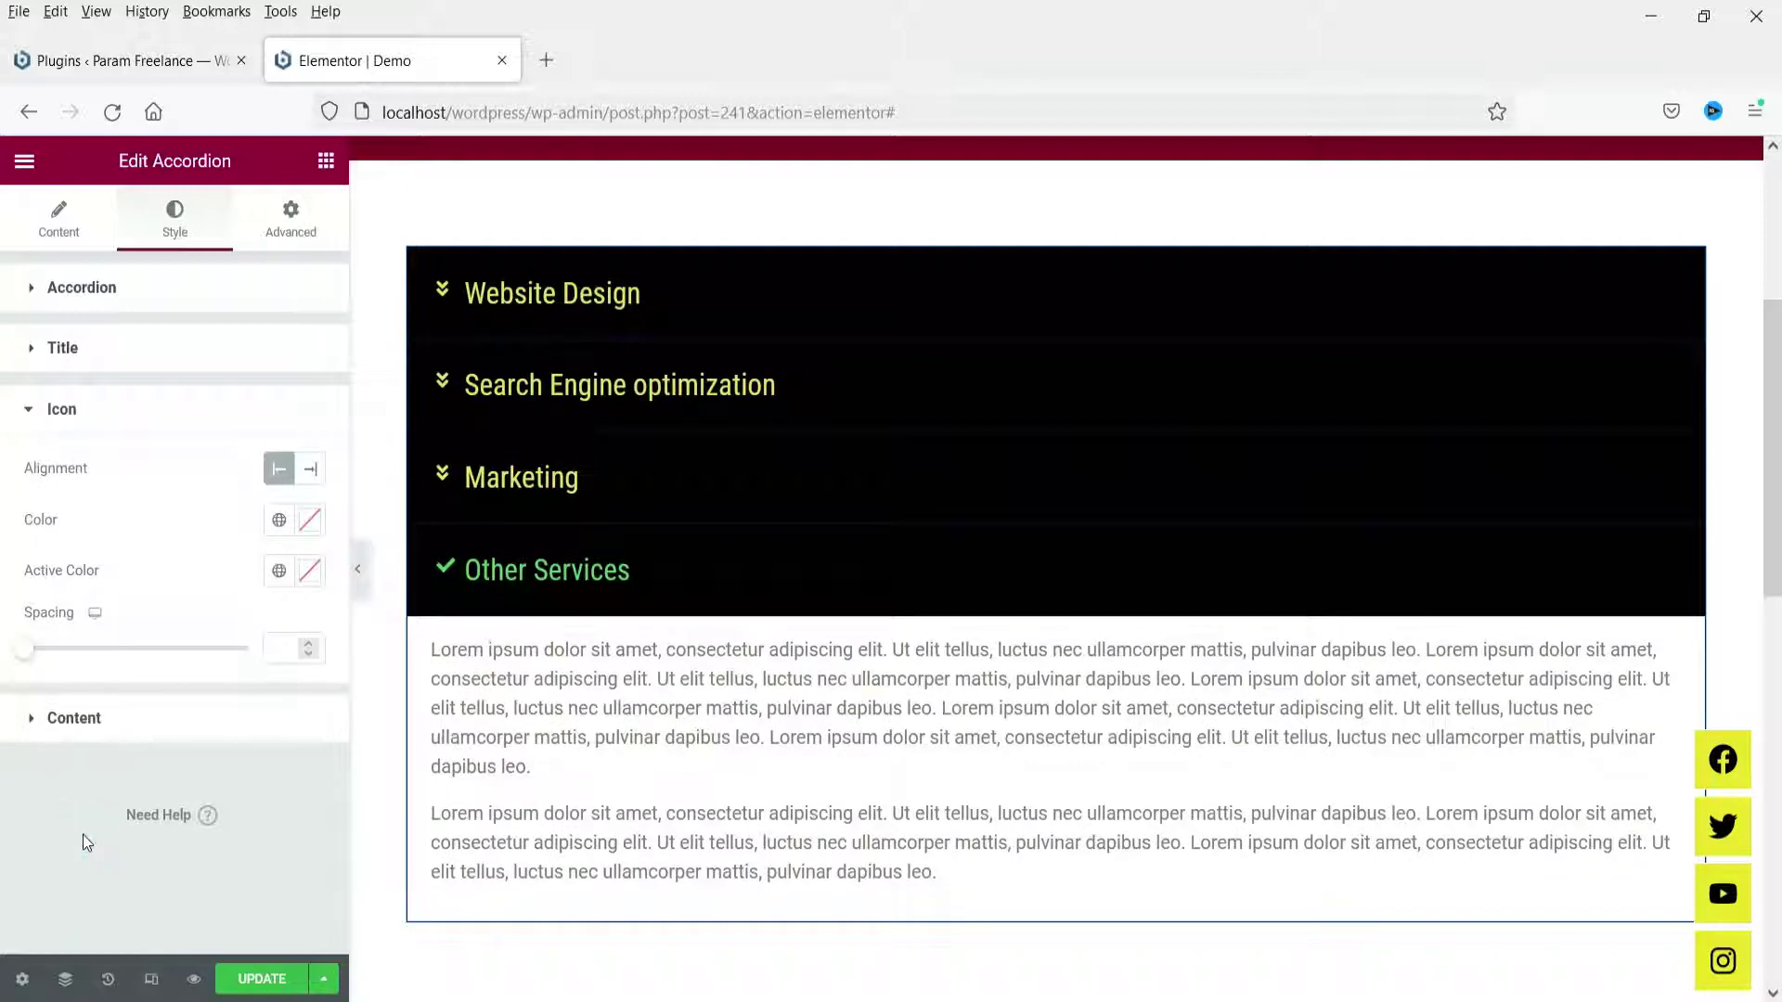
{"action": "left_click", "coordinate": [279, 519]}
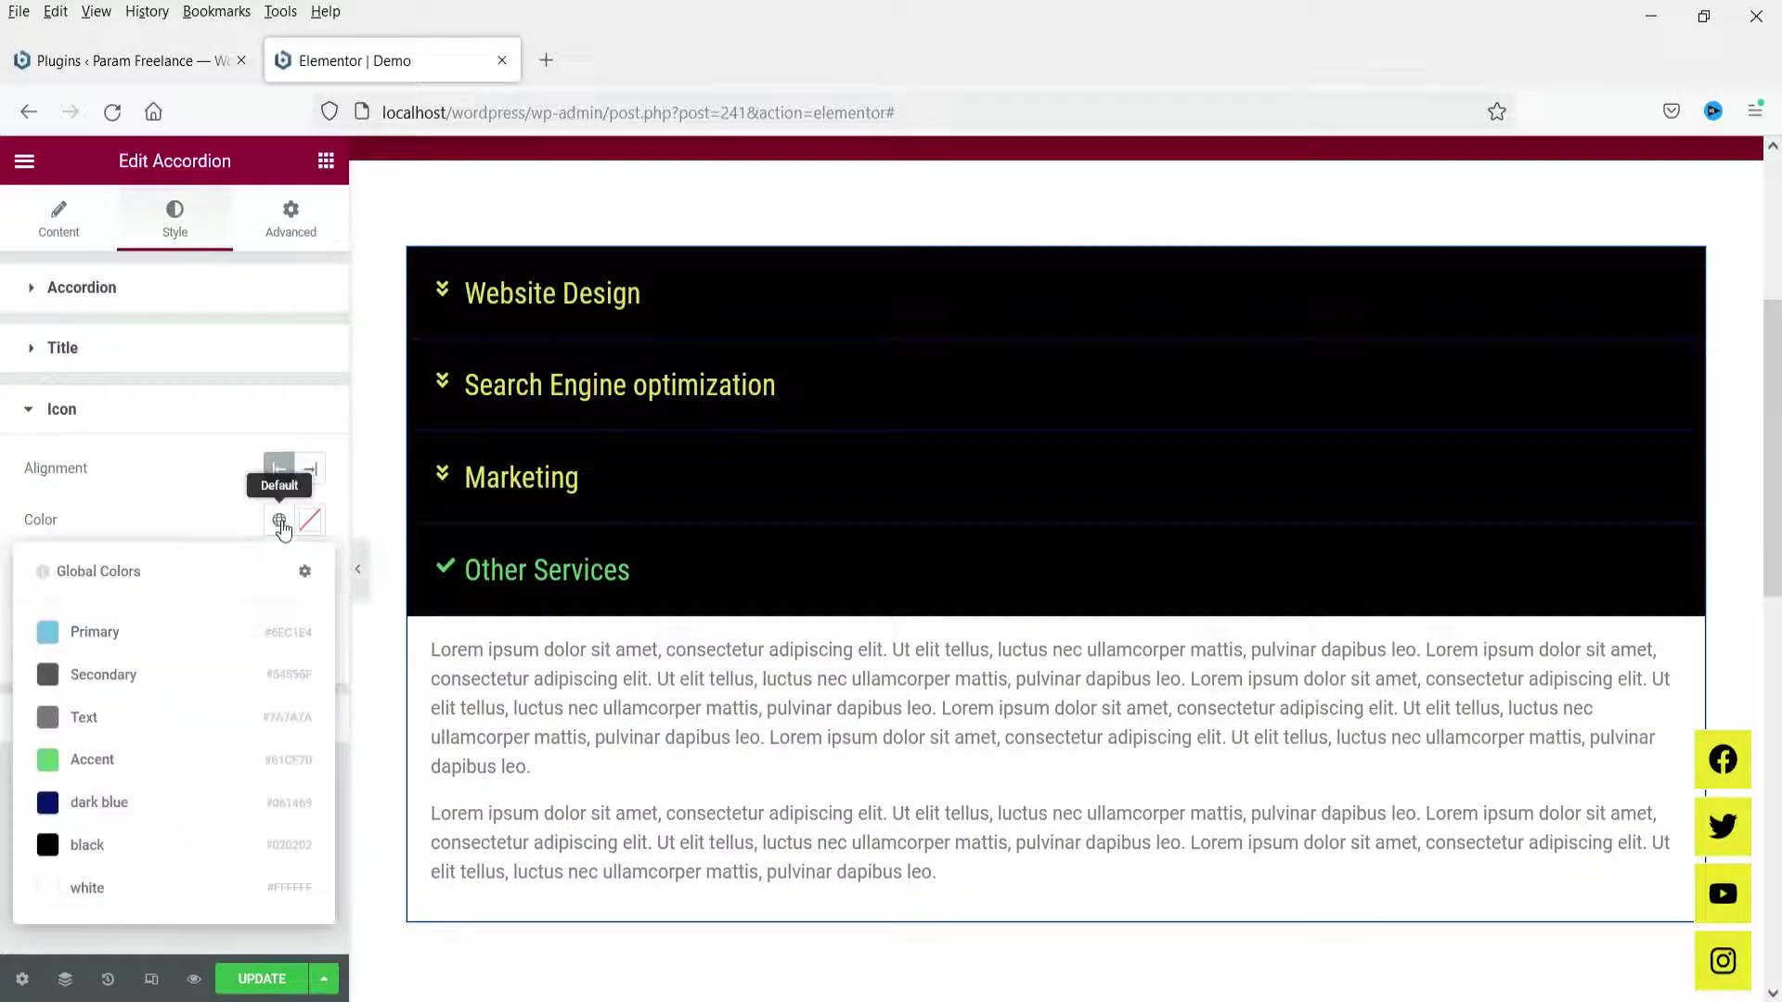
{"action": "left_click", "coordinate": [96, 759]}
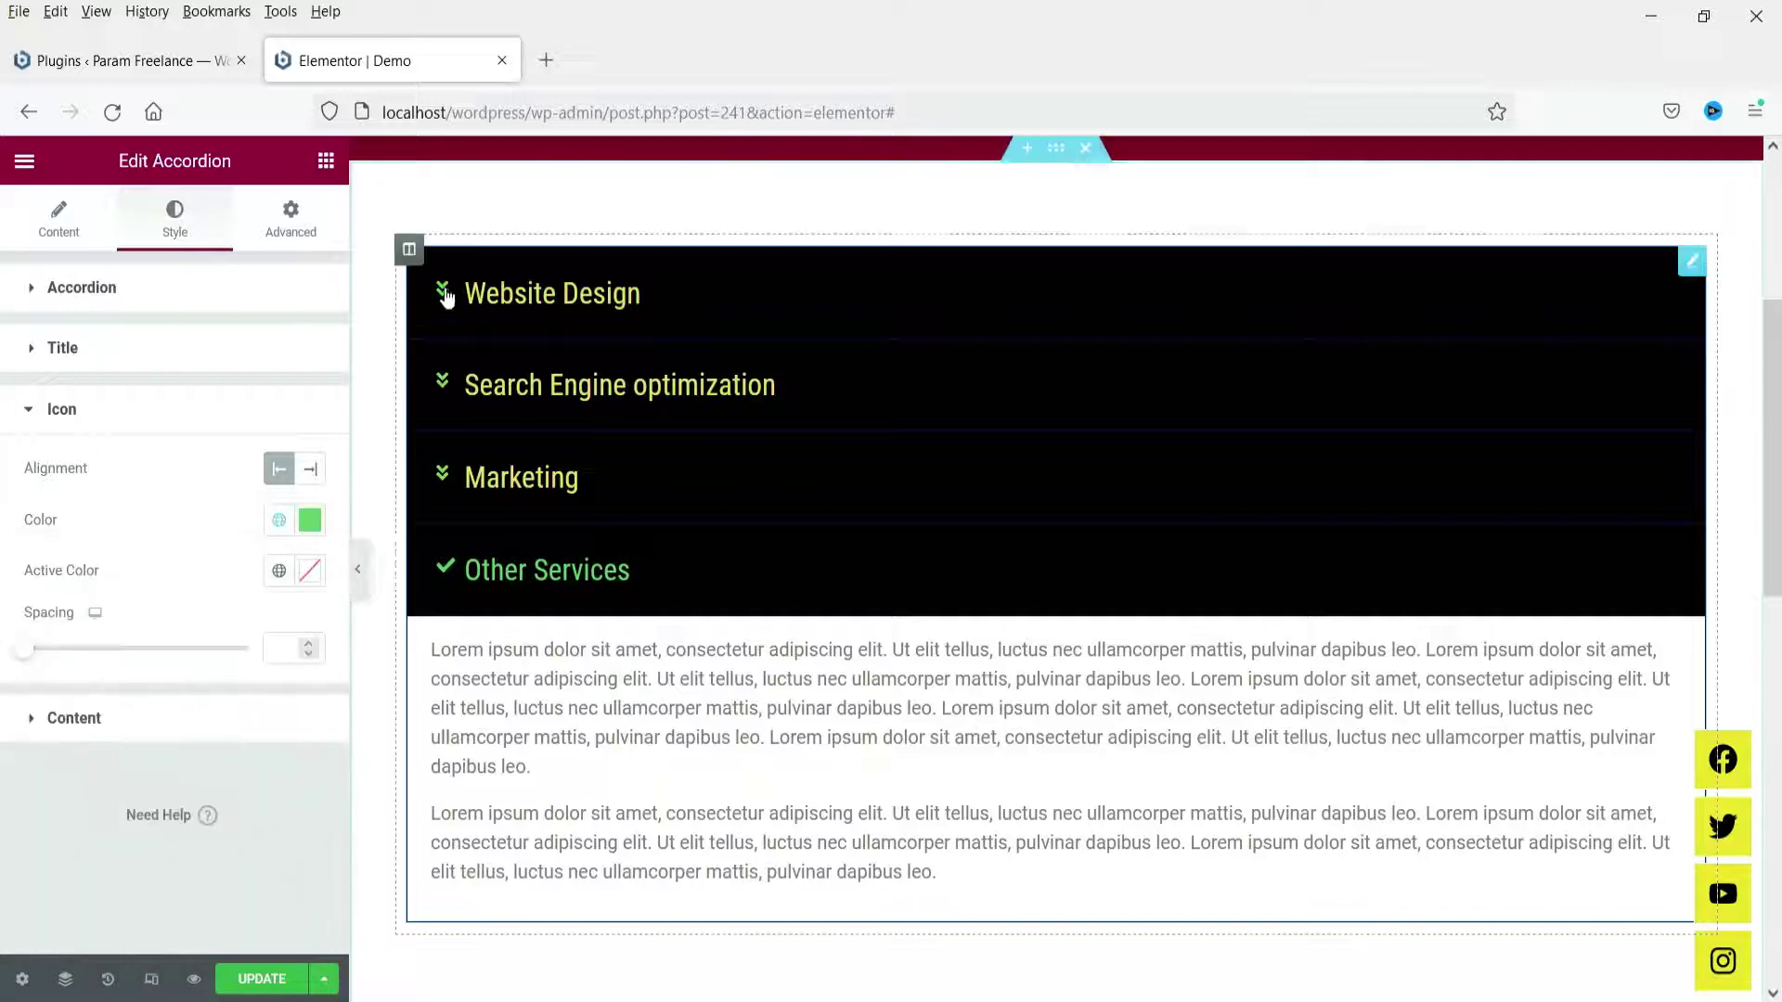
{"action": "left_click", "coordinate": [281, 571]}
{"action": "left_click", "coordinate": [127, 696]}
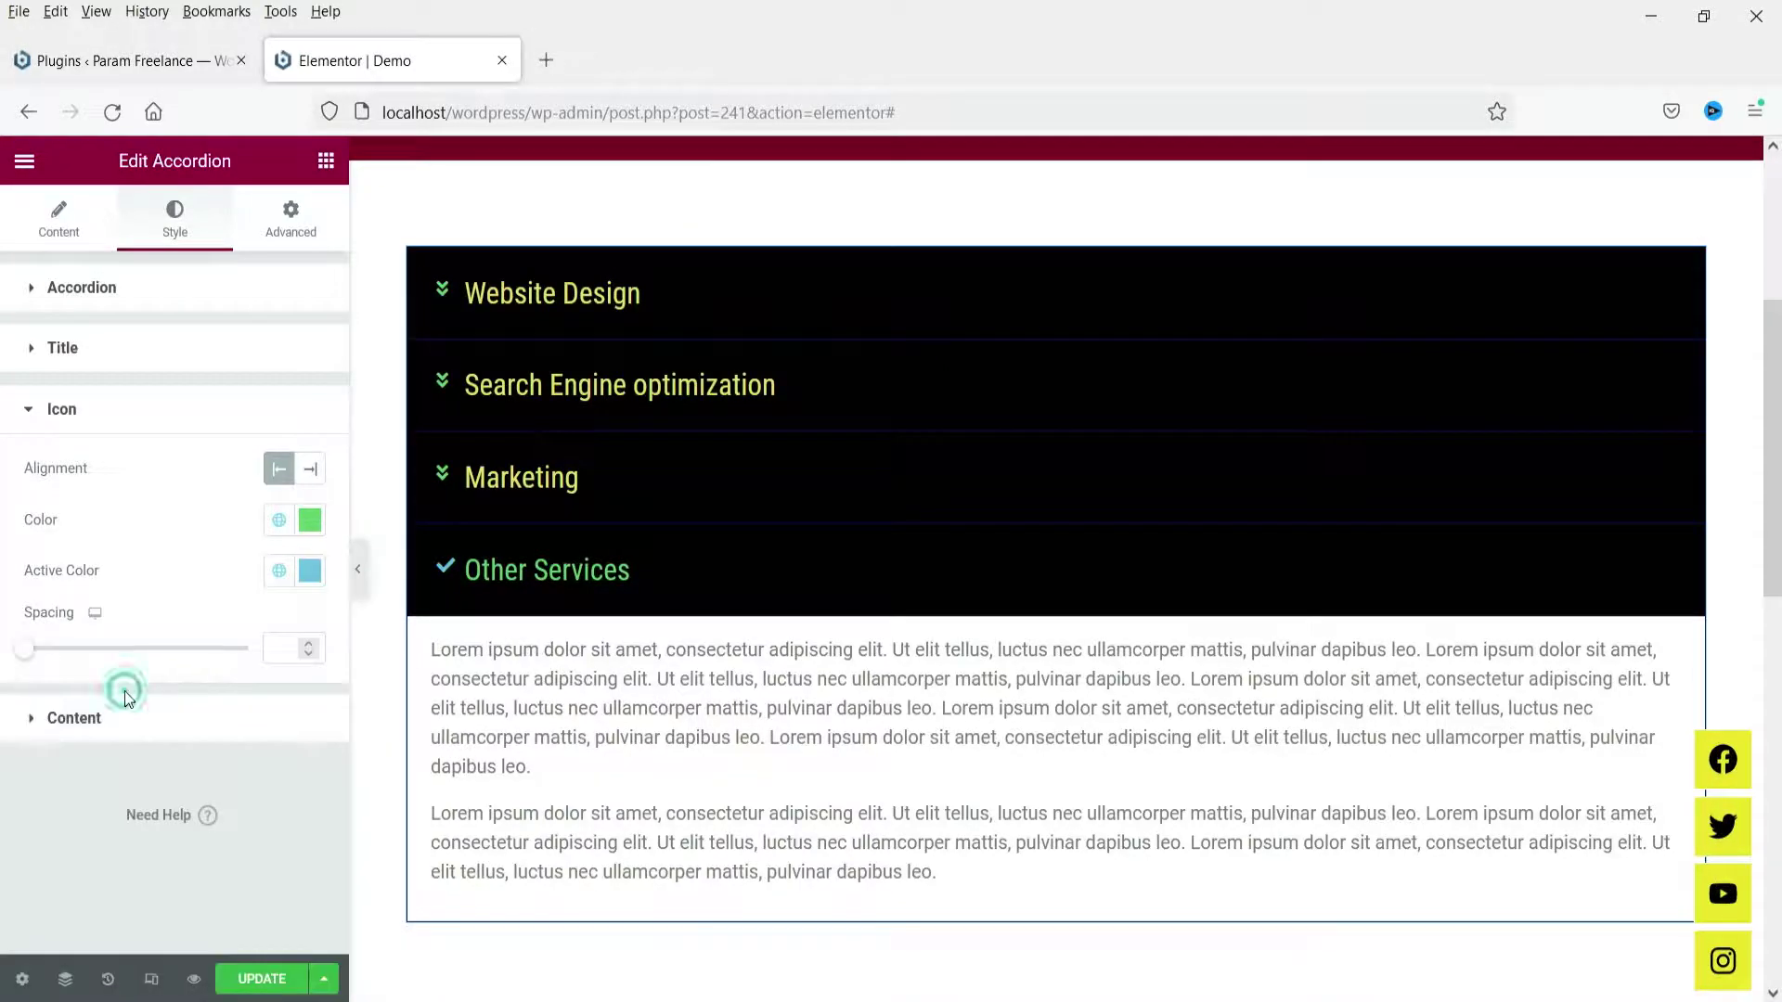
{"action": "mouse_move", "coordinate": [31, 659]}
{"action": "left_mouse_down"}
{"action": "mouse_move", "coordinate": [86, 659]}
{"action": "mouse_move", "coordinate": [60, 659]}
{"action": "left_mouse_up"}
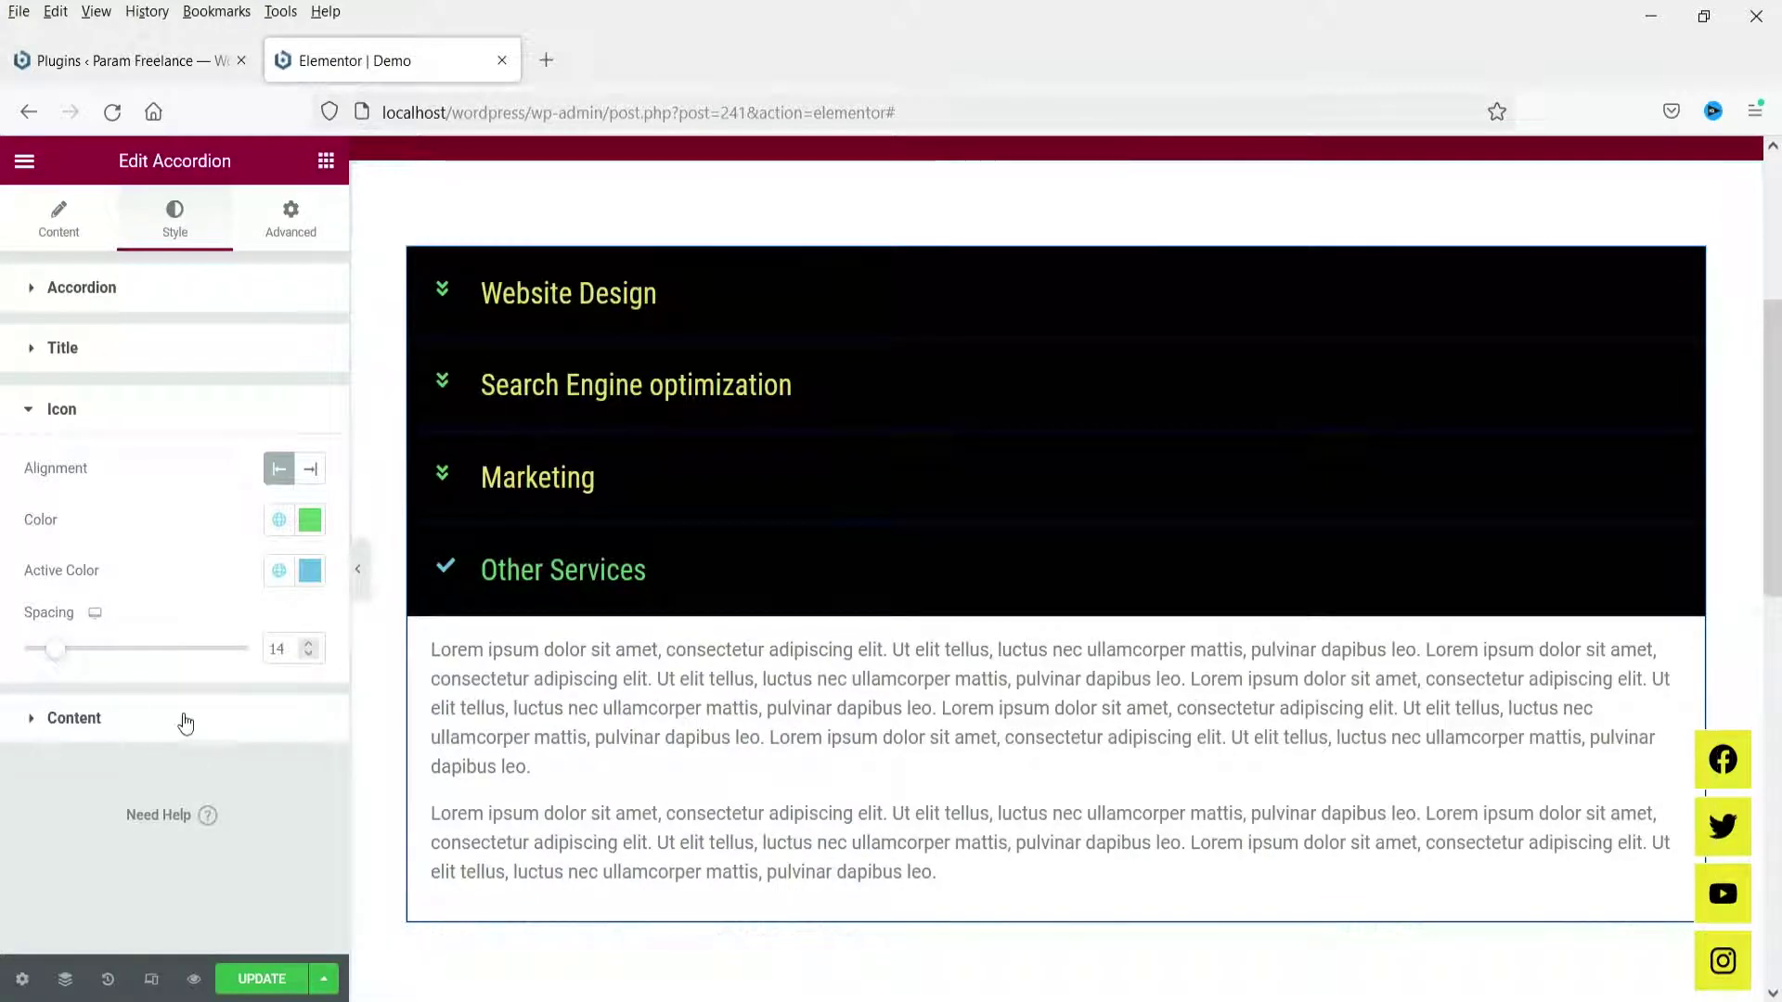
{"action": "left_click", "coordinate": [147, 730]}
{"action": "scroll", "coordinate": [795, 656], "scroll_direction": "down", "scroll_amount": 3}
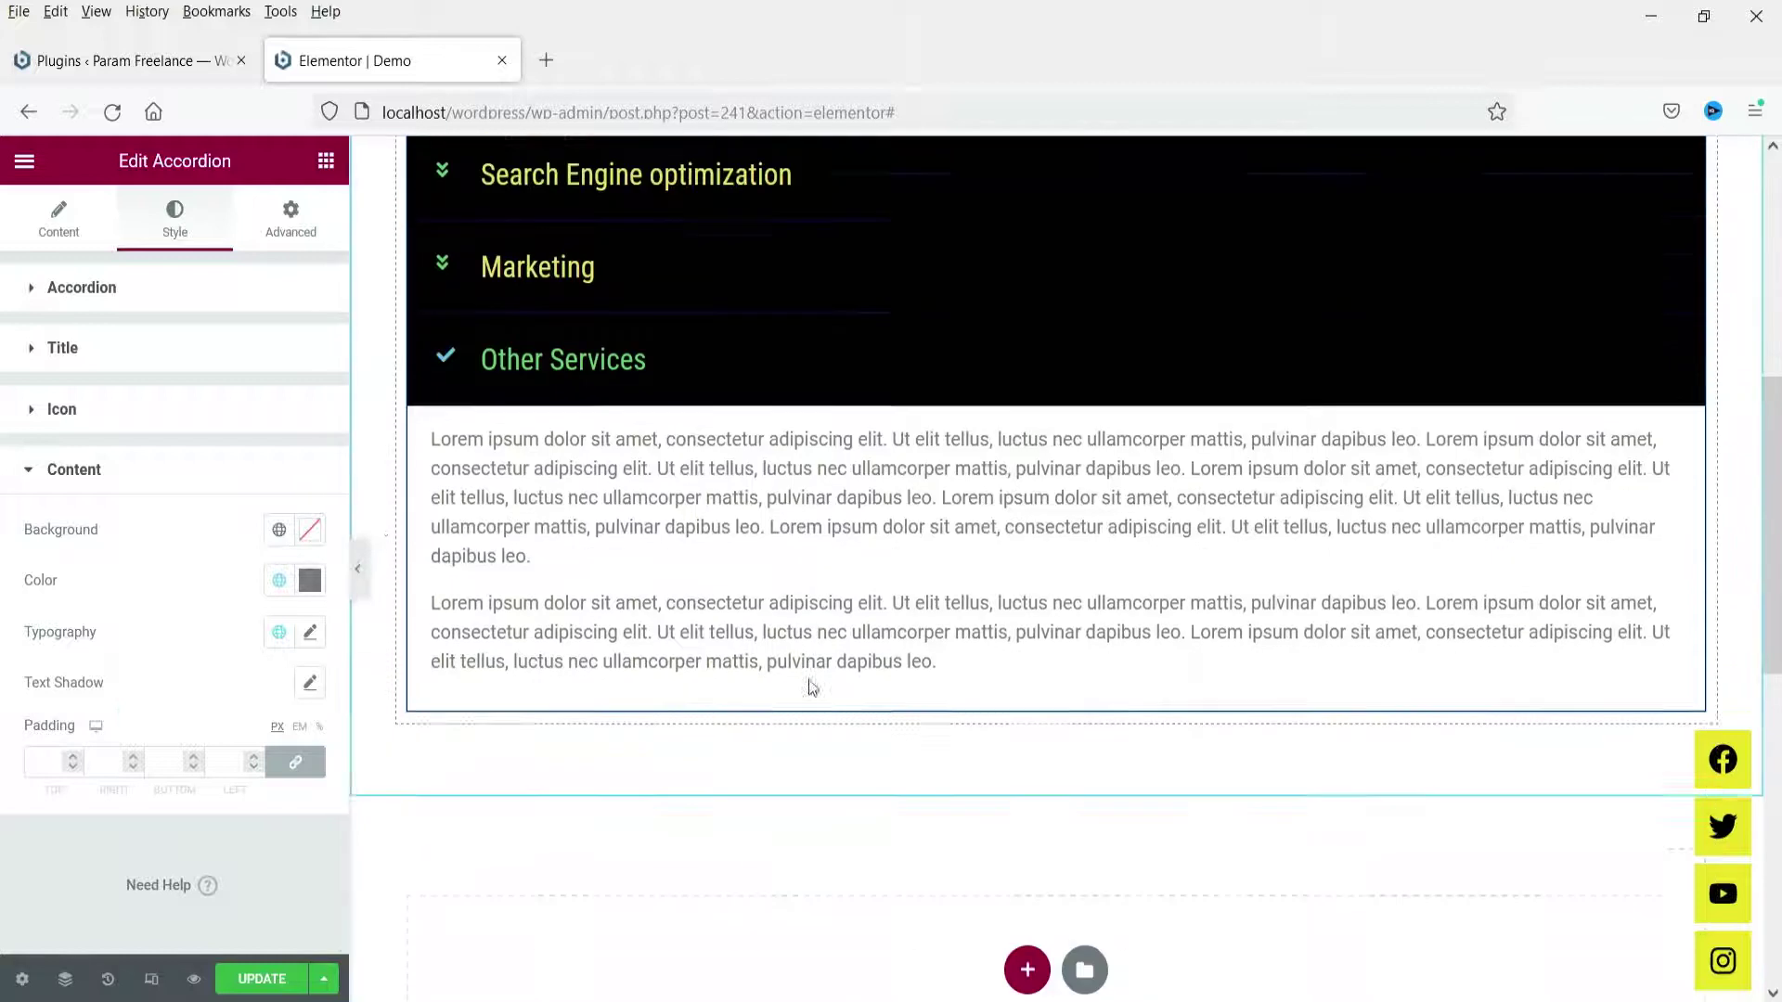
Make the accordion content text black on a pale ivory background.
{"action": "left_click", "coordinate": [279, 581]}
{"action": "left_click", "coordinate": [124, 901]}
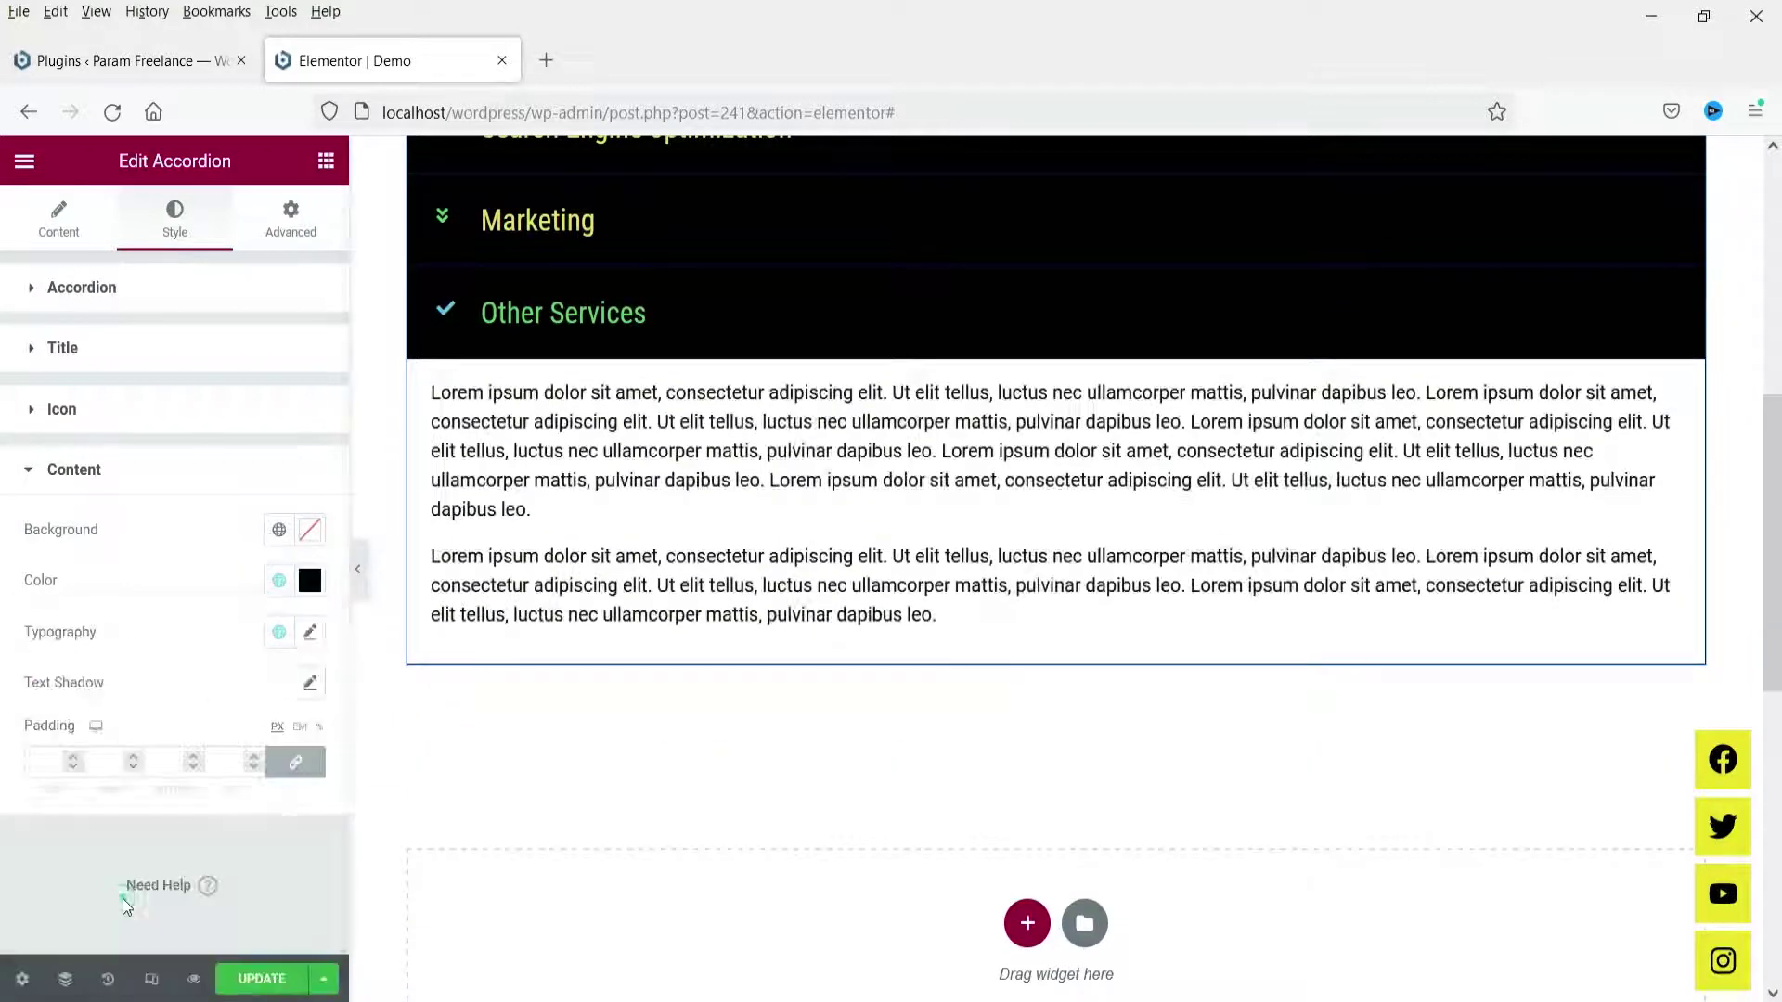
{"action": "left_click", "coordinate": [278, 529]}
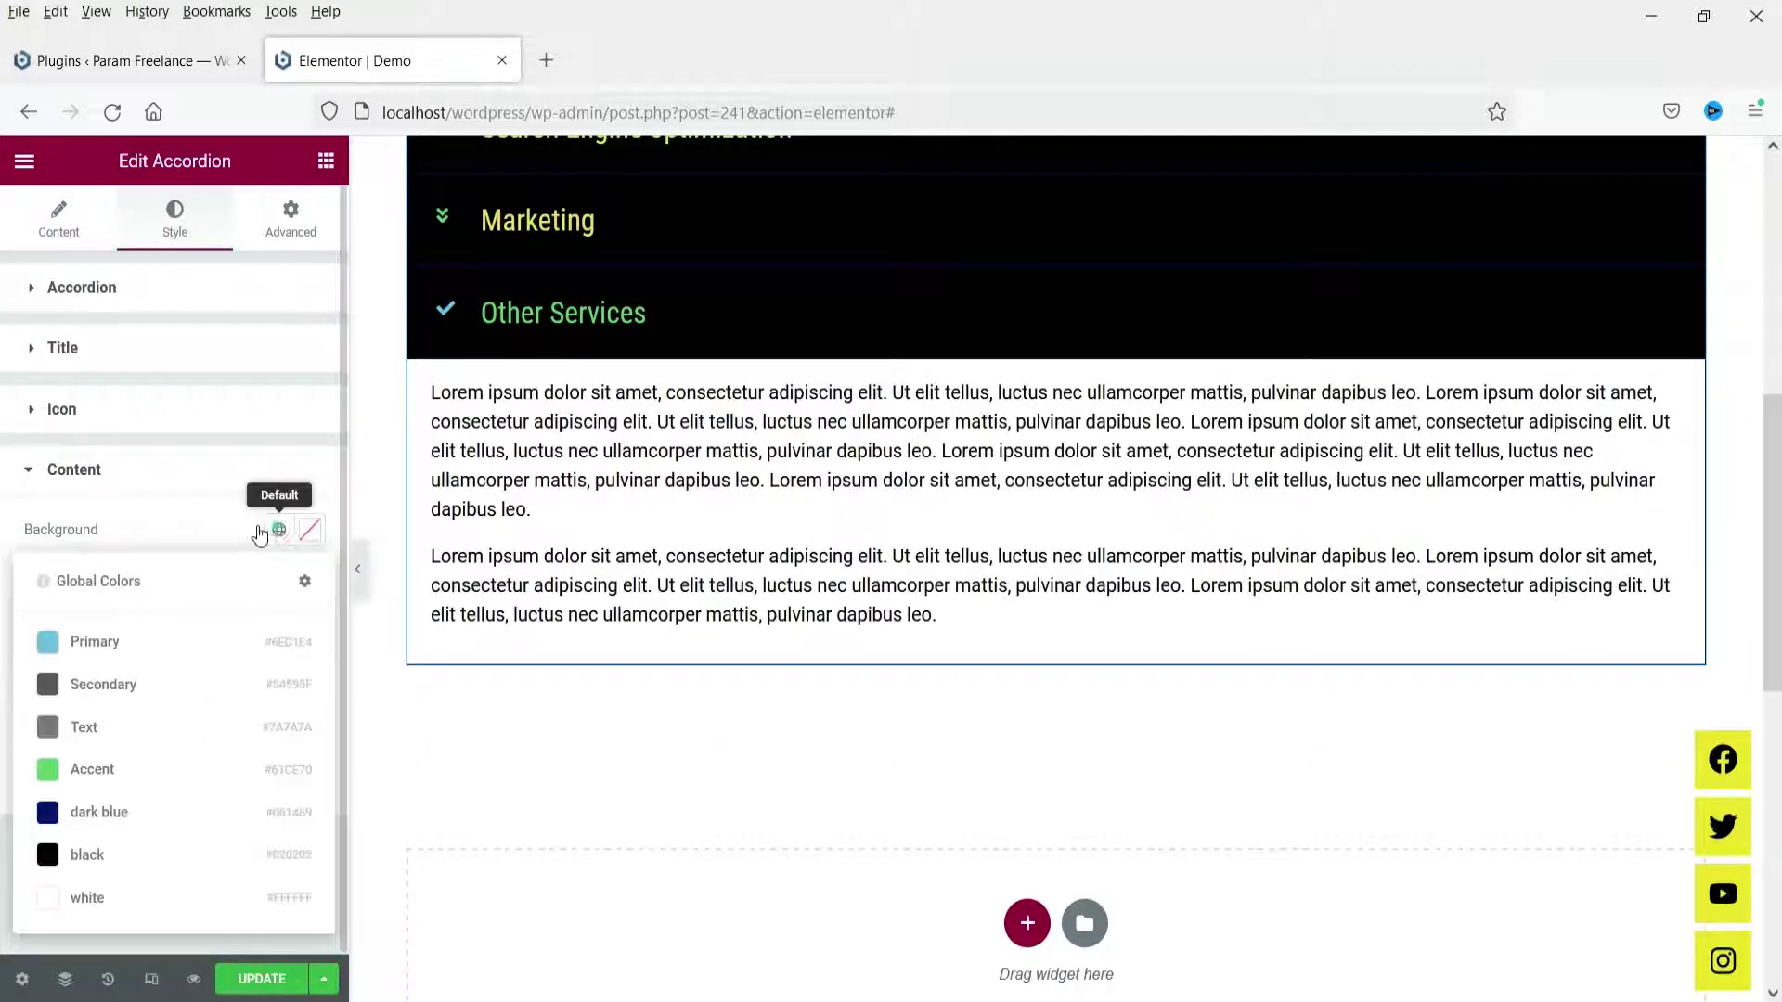
{"action": "left_click", "coordinate": [310, 529]}
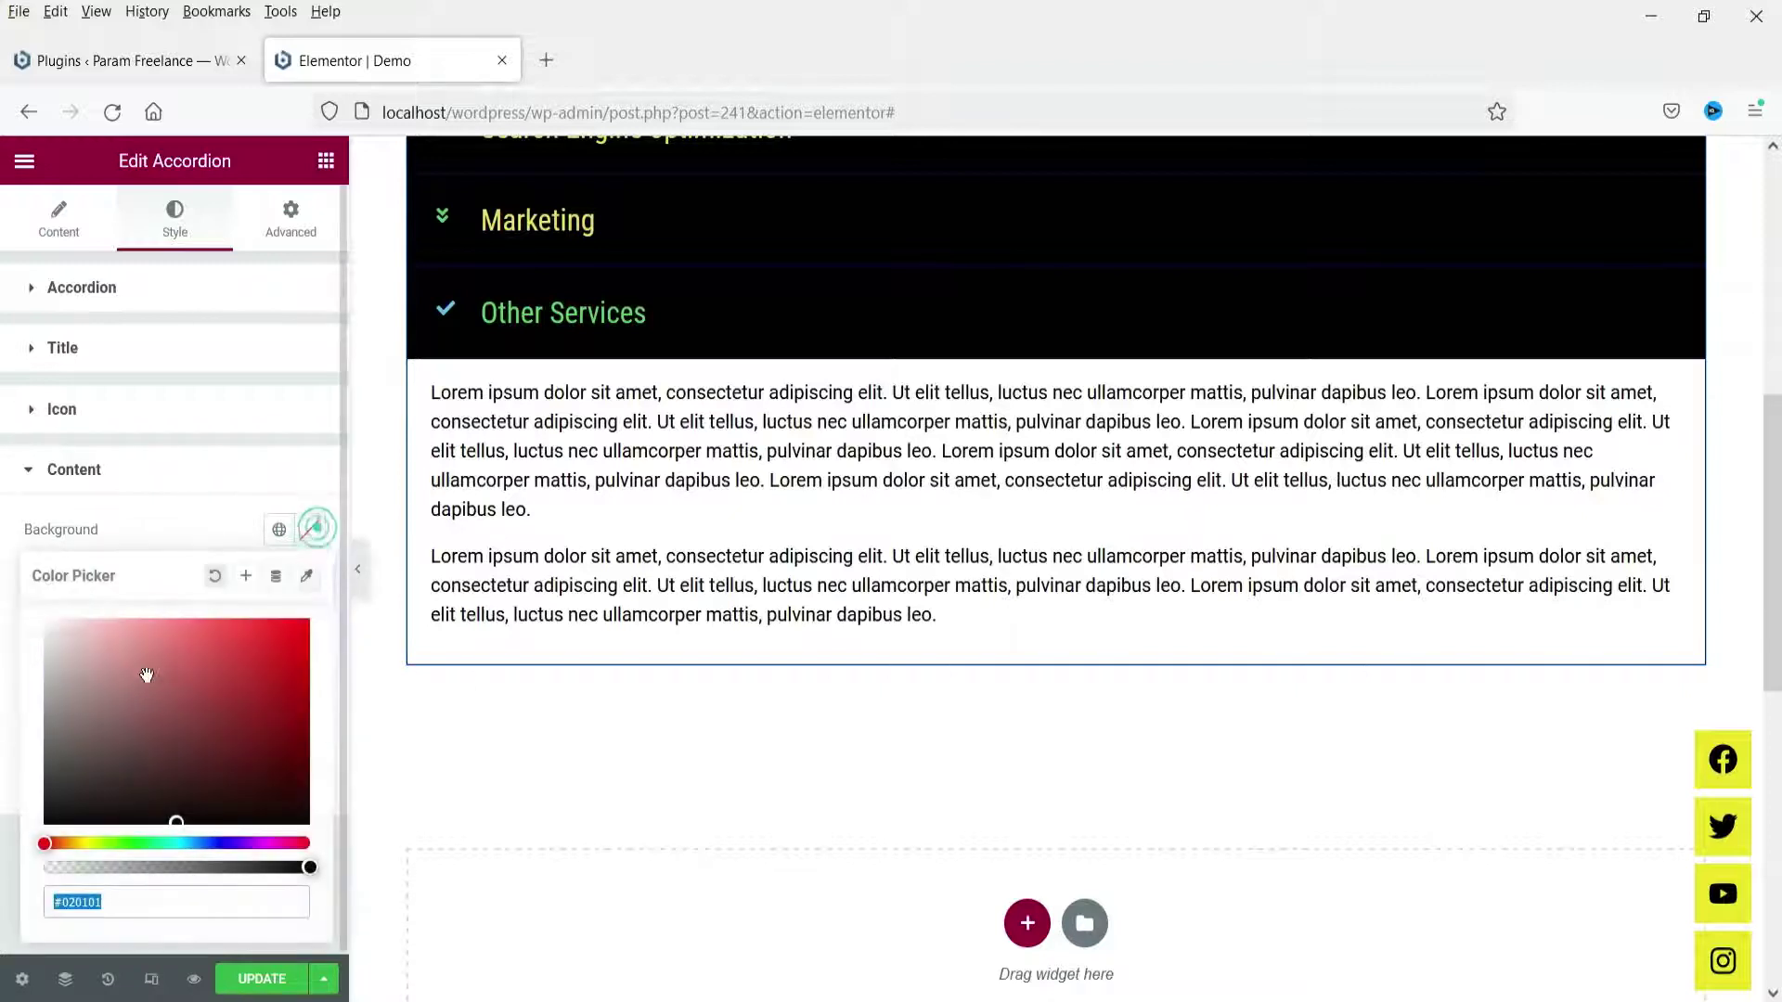
{"action": "left_click", "coordinate": [54, 622]}
{"action": "left_click", "coordinate": [89, 843]}
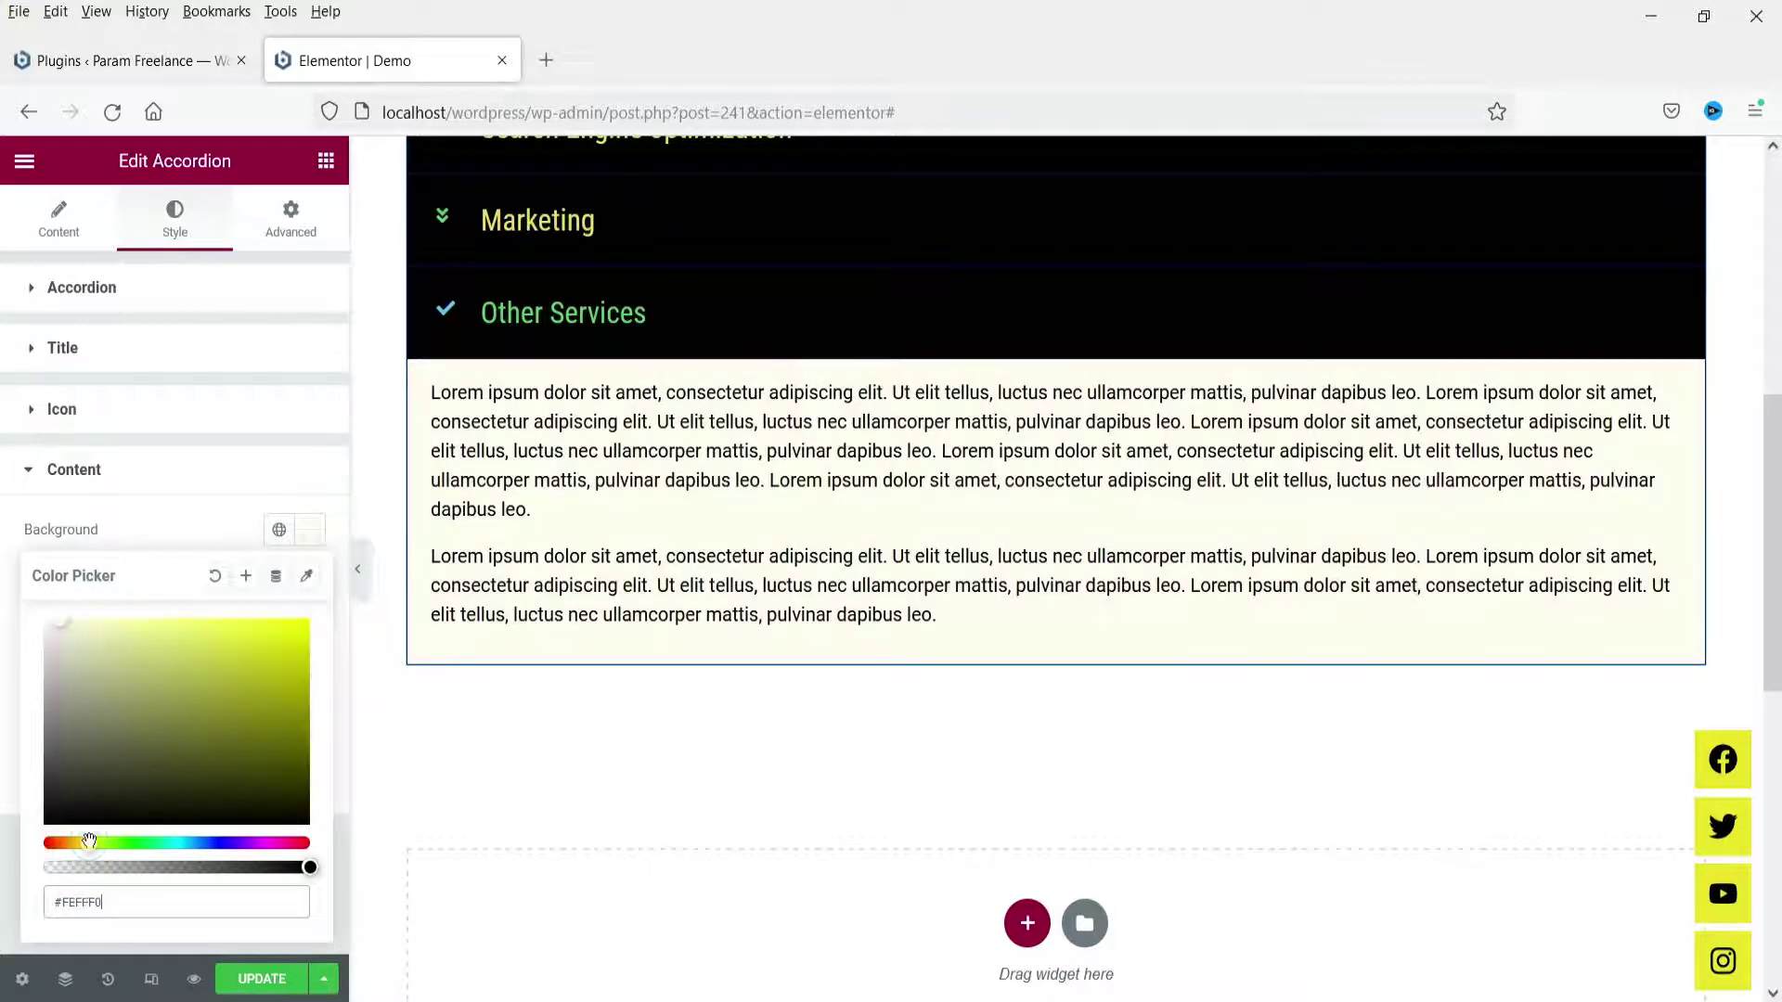
{"action": "left_click", "coordinate": [149, 469]}
Expand the accordion items in the preview and give the accordion a green border of width 2.
{"action": "left_click", "coordinate": [770, 236]}
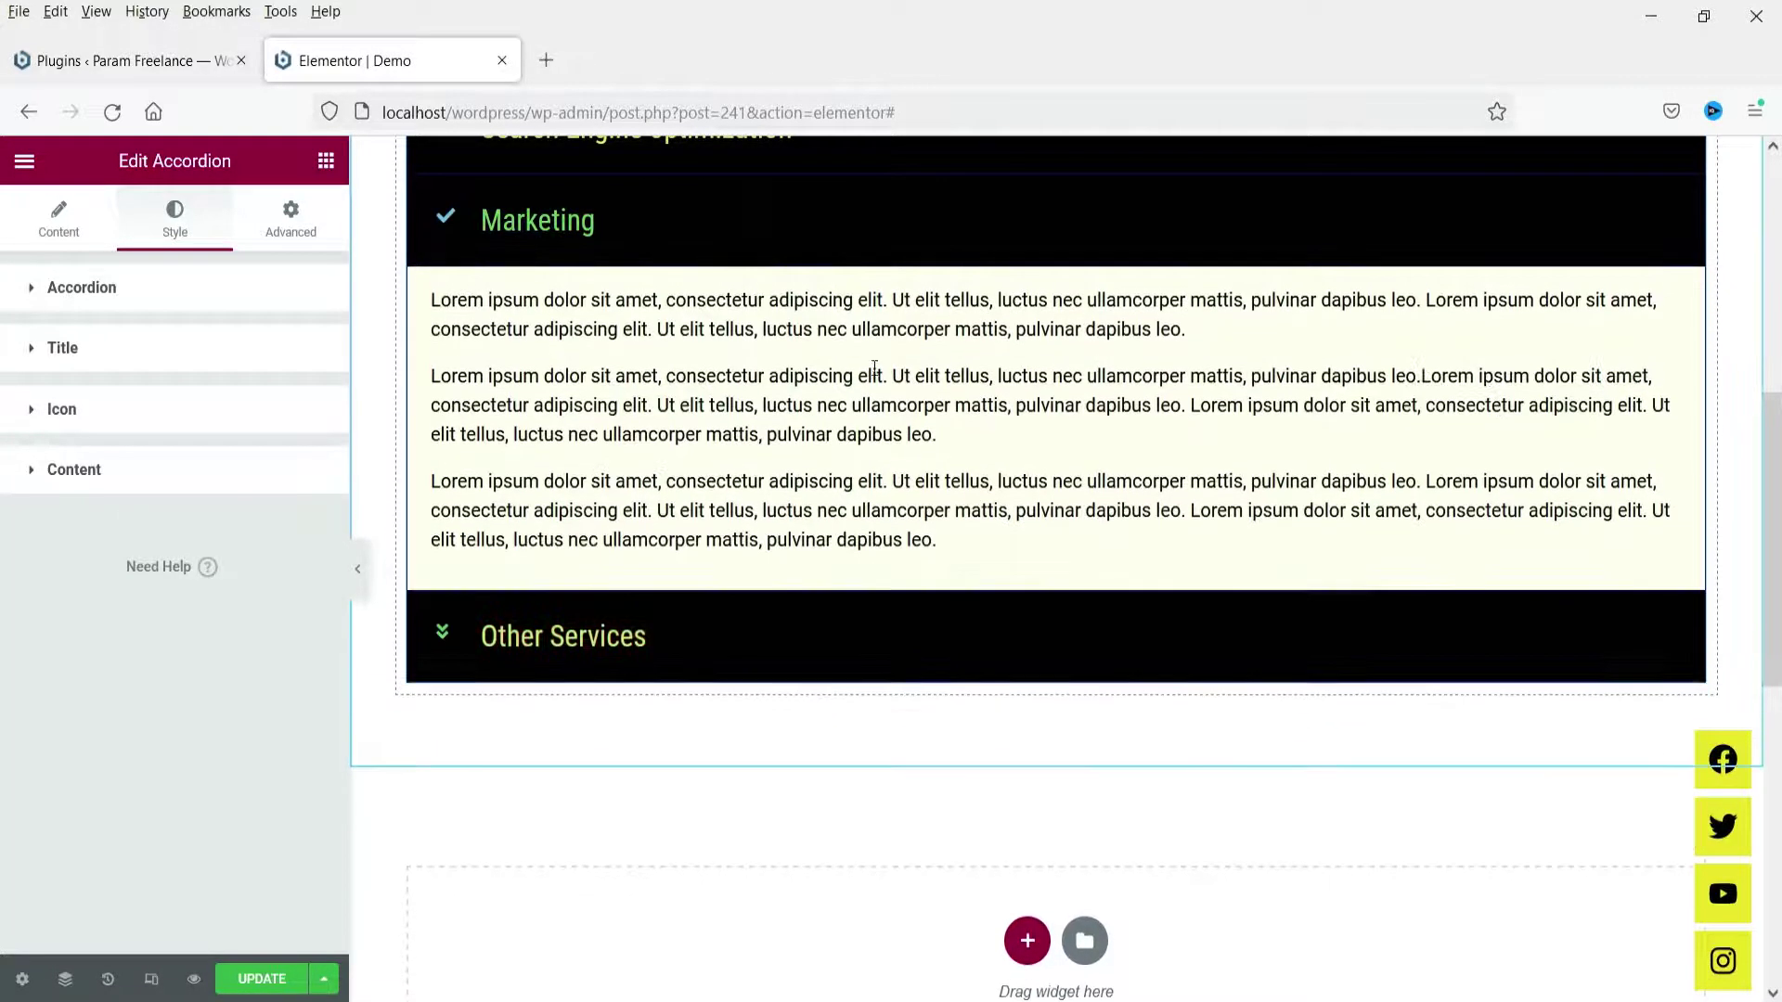
{"action": "scroll", "coordinate": [720, 398], "scroll_direction": "up", "scroll_amount": 3}
{"action": "left_click", "coordinate": [720, 395]}
{"action": "left_click", "coordinate": [759, 295]}
{"action": "left_click", "coordinate": [139, 288]}
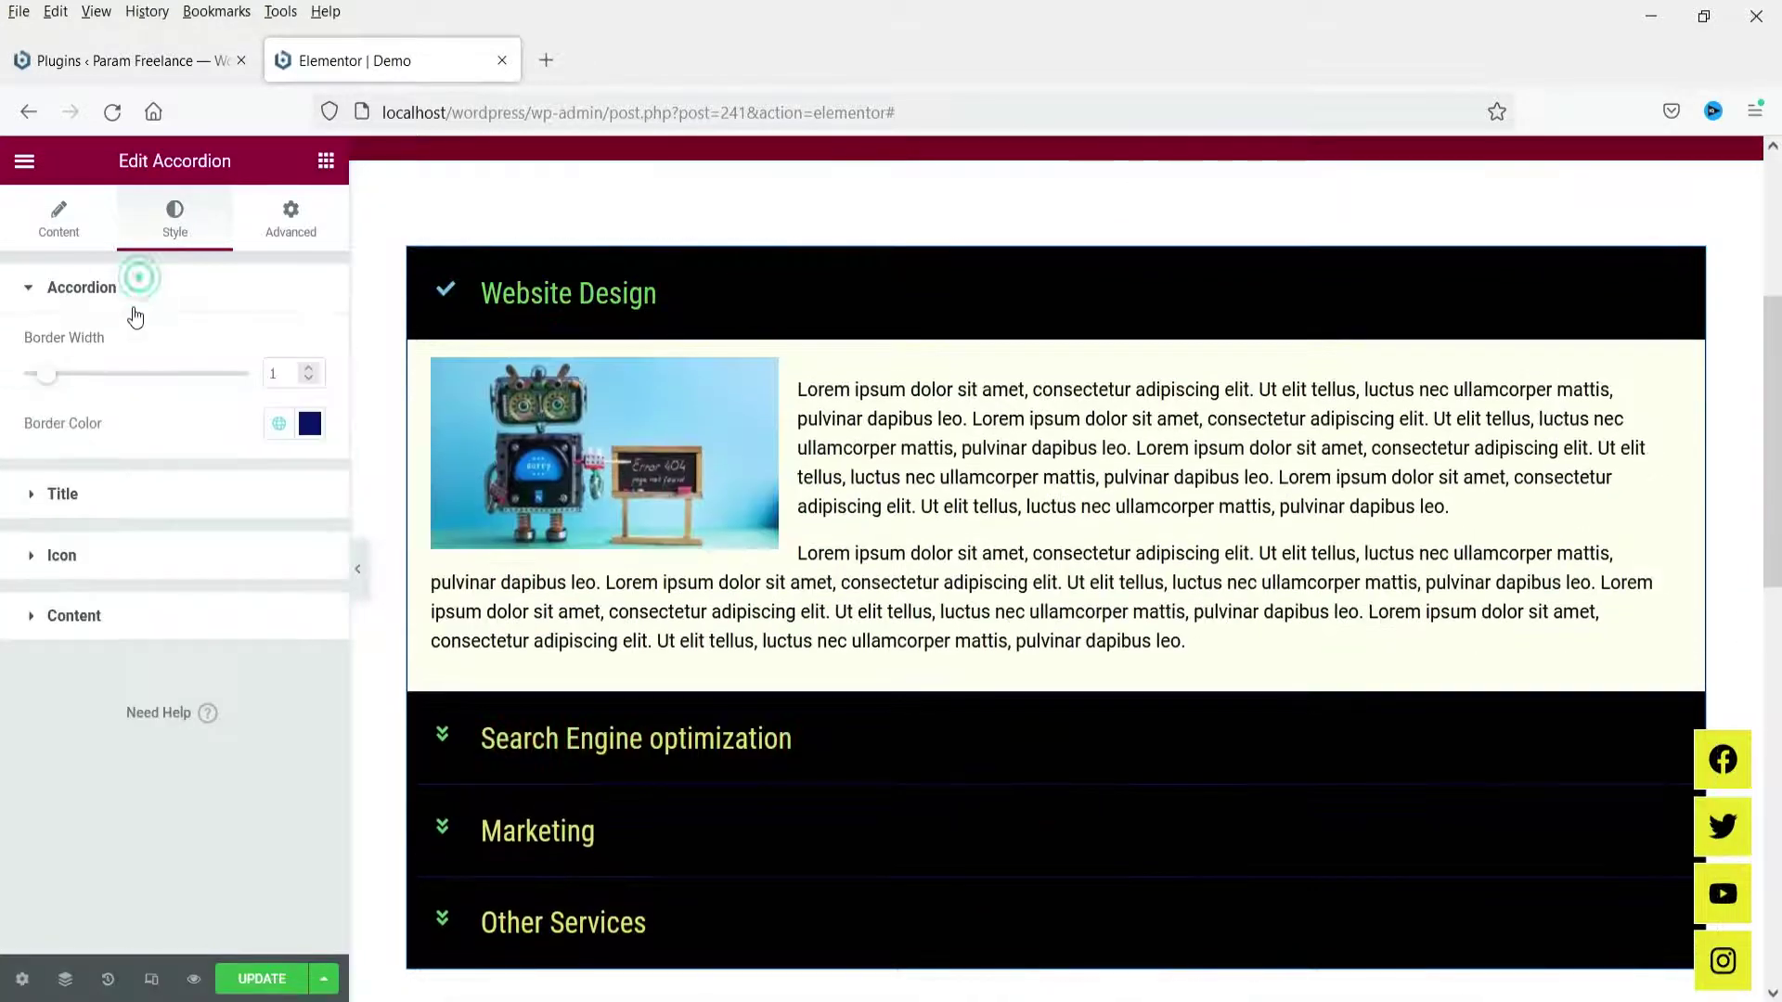
{"action": "left_click", "coordinate": [307, 372]}
{"action": "left_click", "coordinate": [310, 424]}
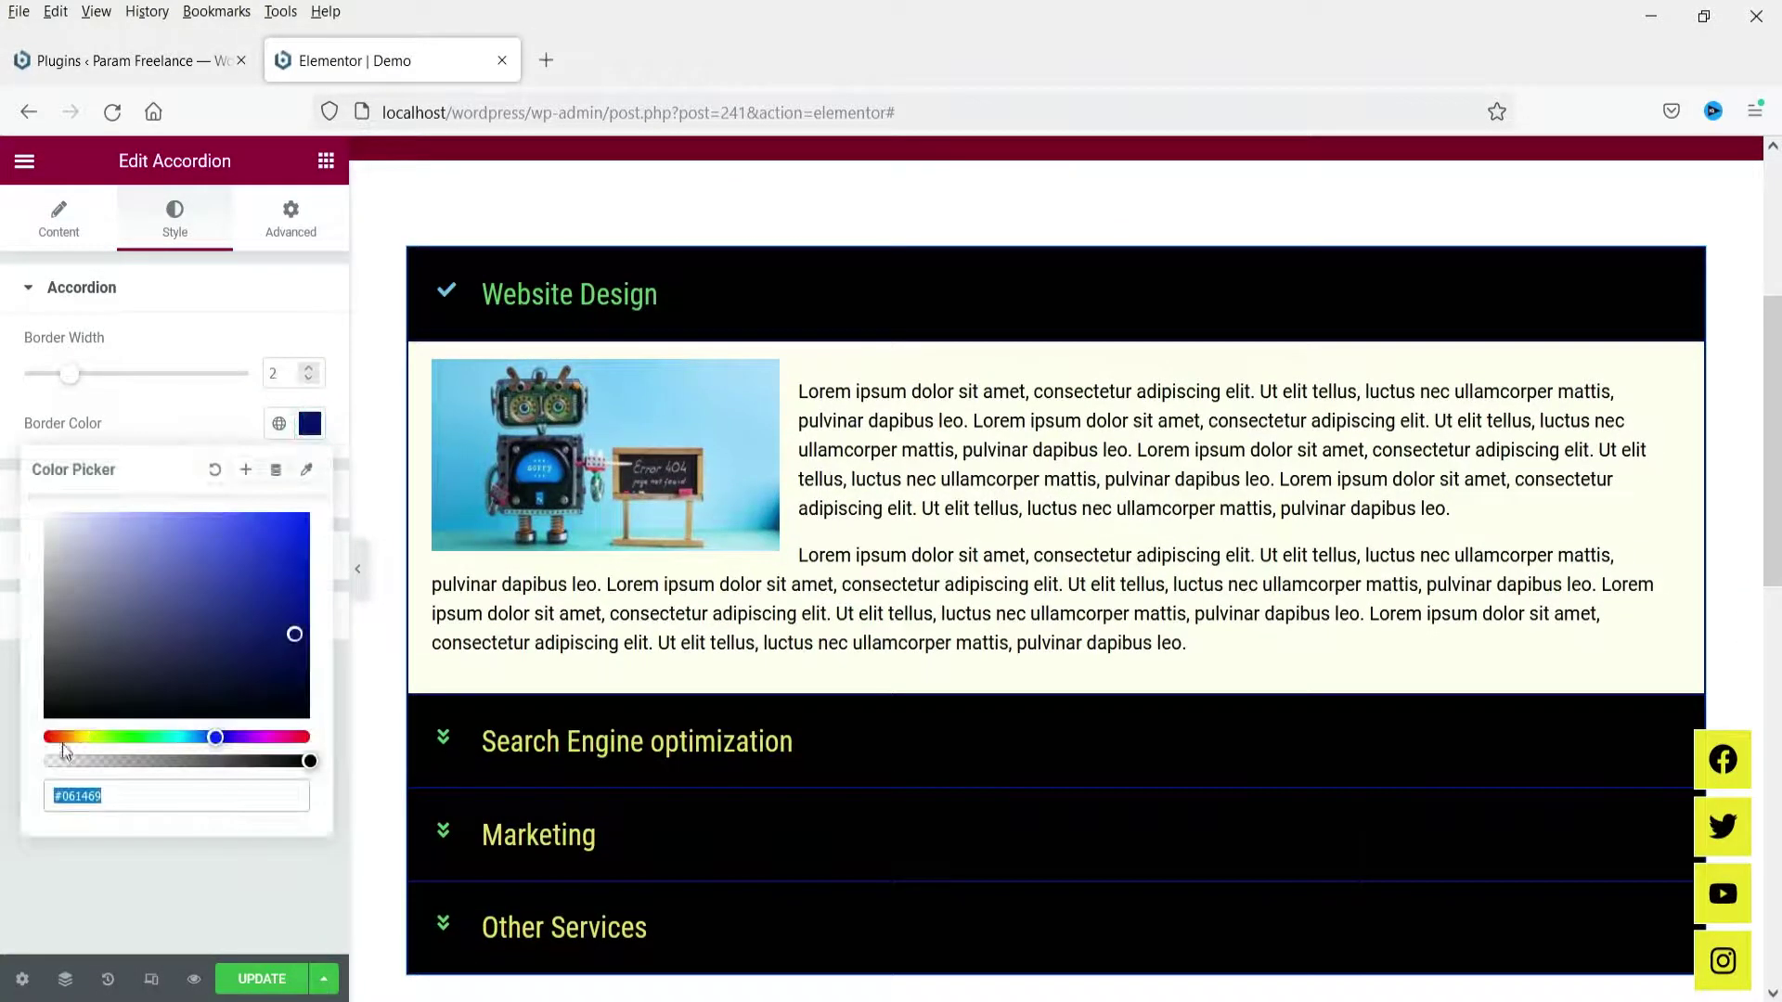
{"action": "left_click", "coordinate": [92, 739]}
{"action": "left_click", "coordinate": [164, 399]}
Set the content text size to 18 and update the page.
{"action": "left_click", "coordinate": [86, 612]}
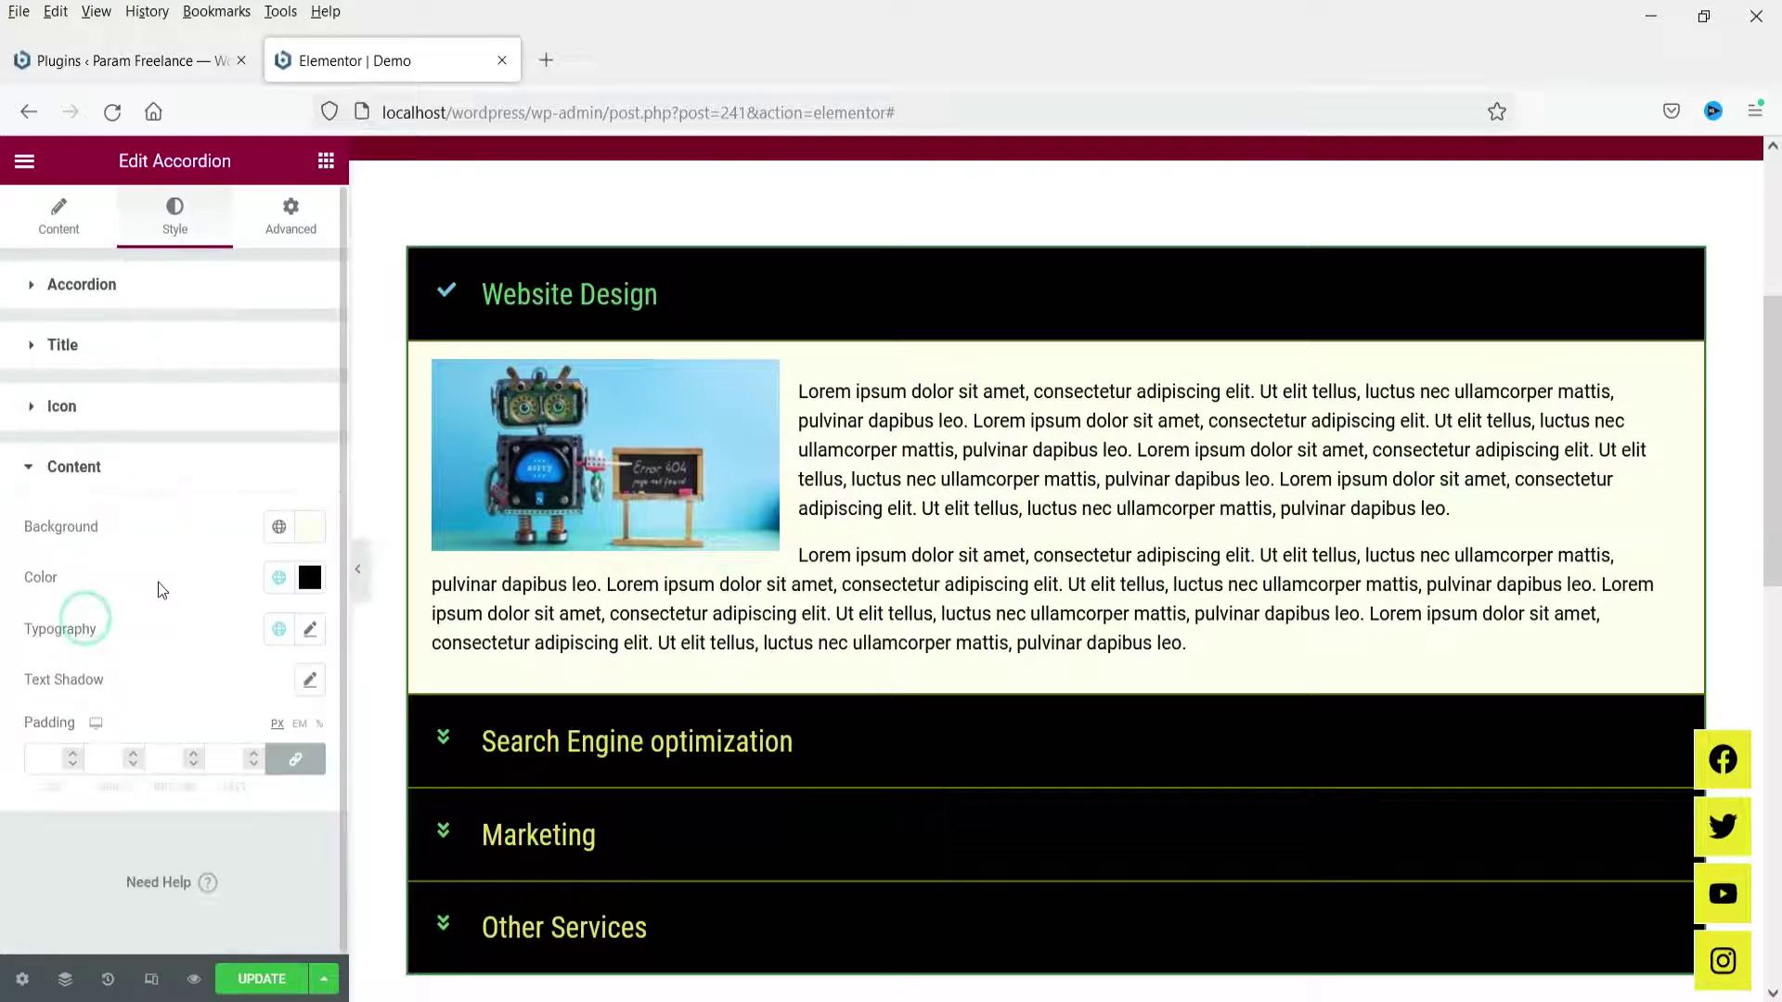
{"action": "left_click", "coordinate": [310, 630]}
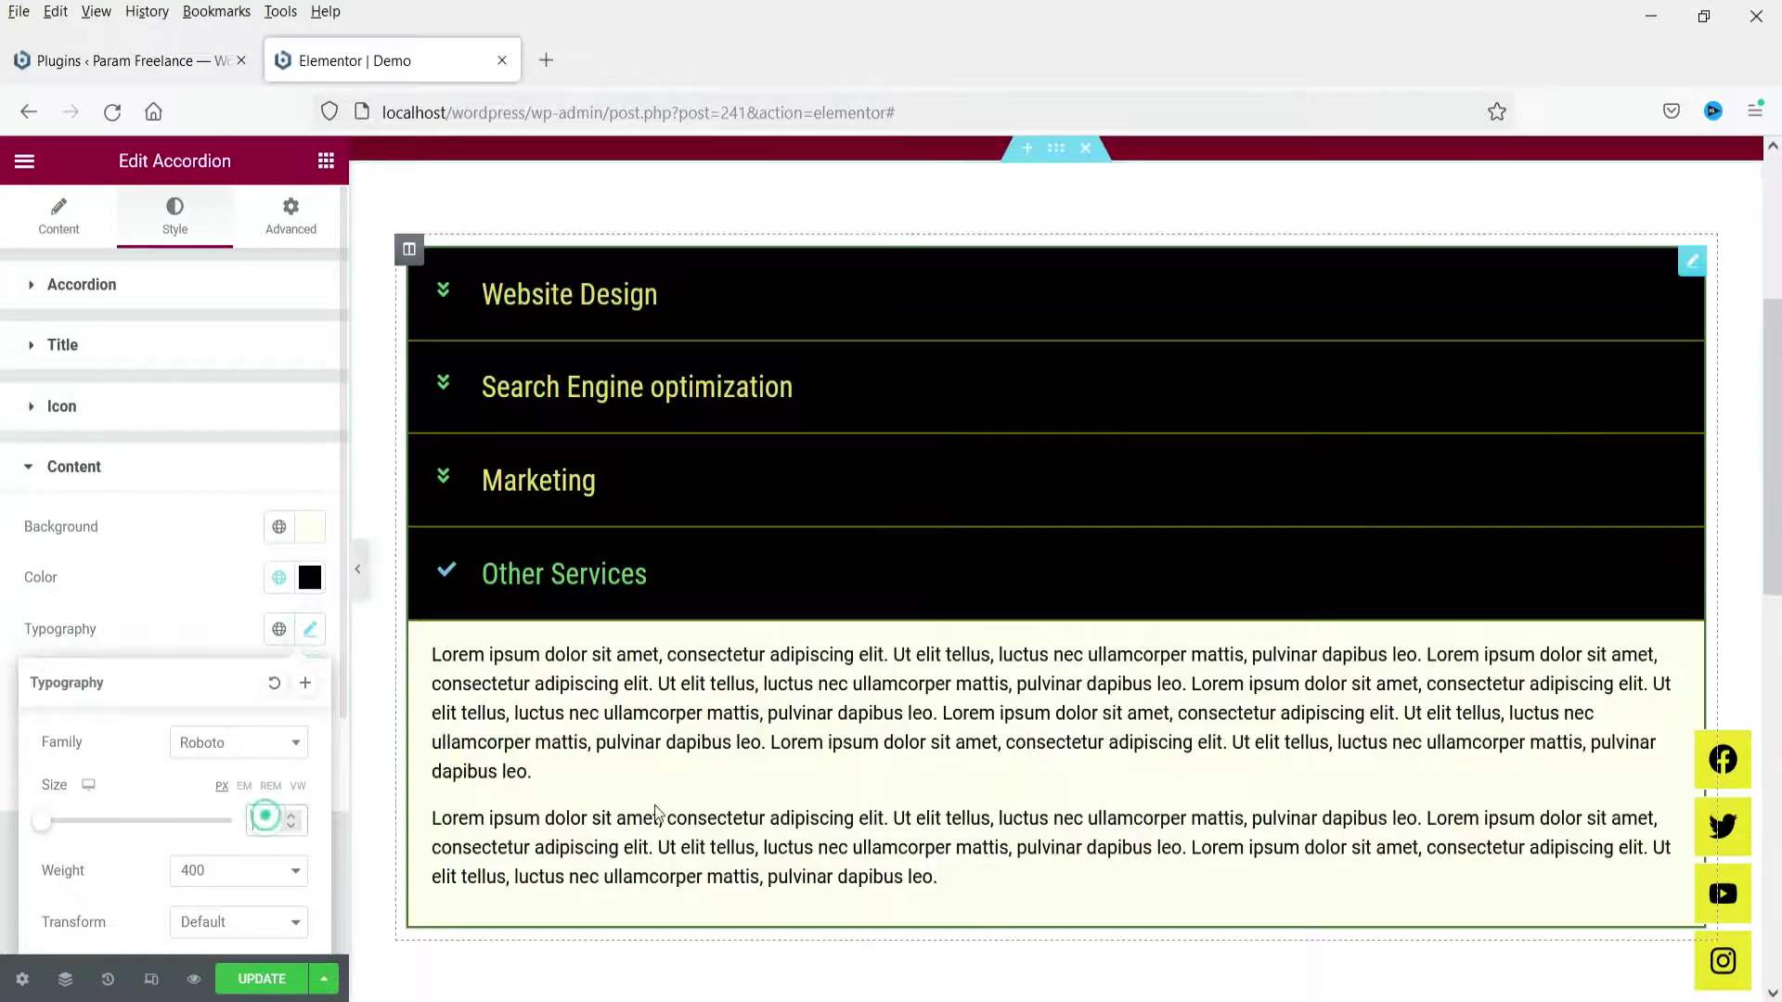
{"action": "type", "text": "18"}
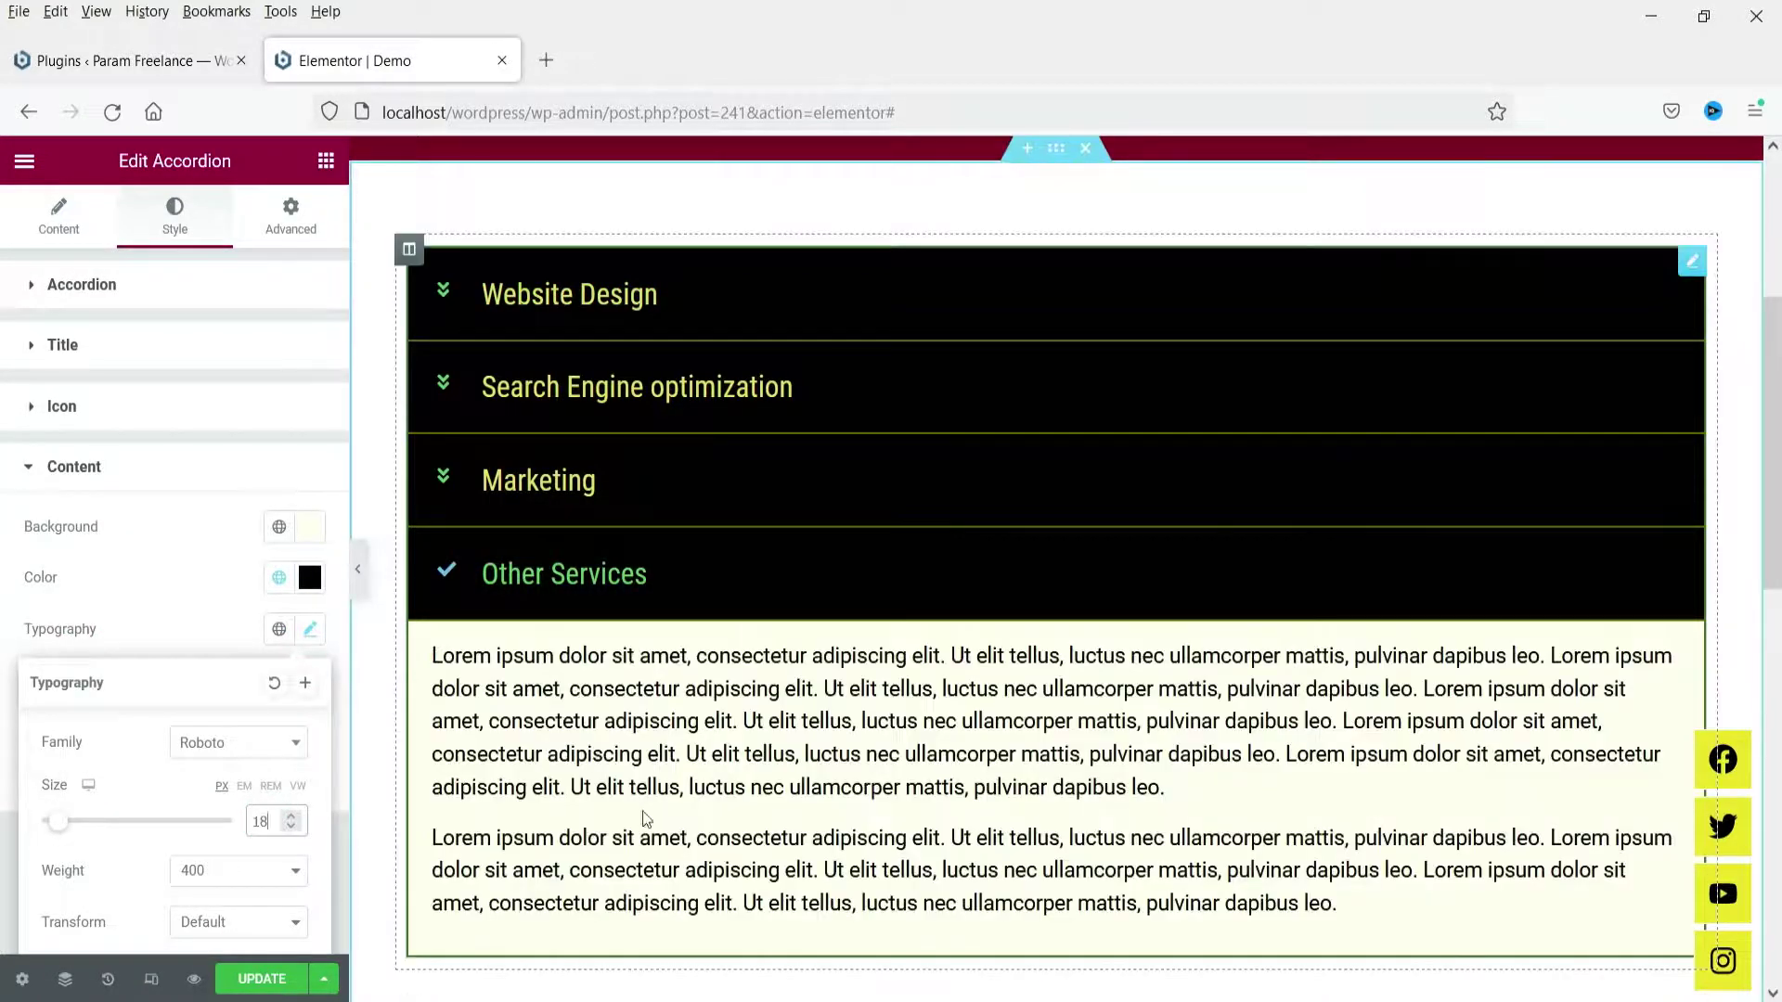
{"action": "left_click", "coordinate": [1081, 713]}
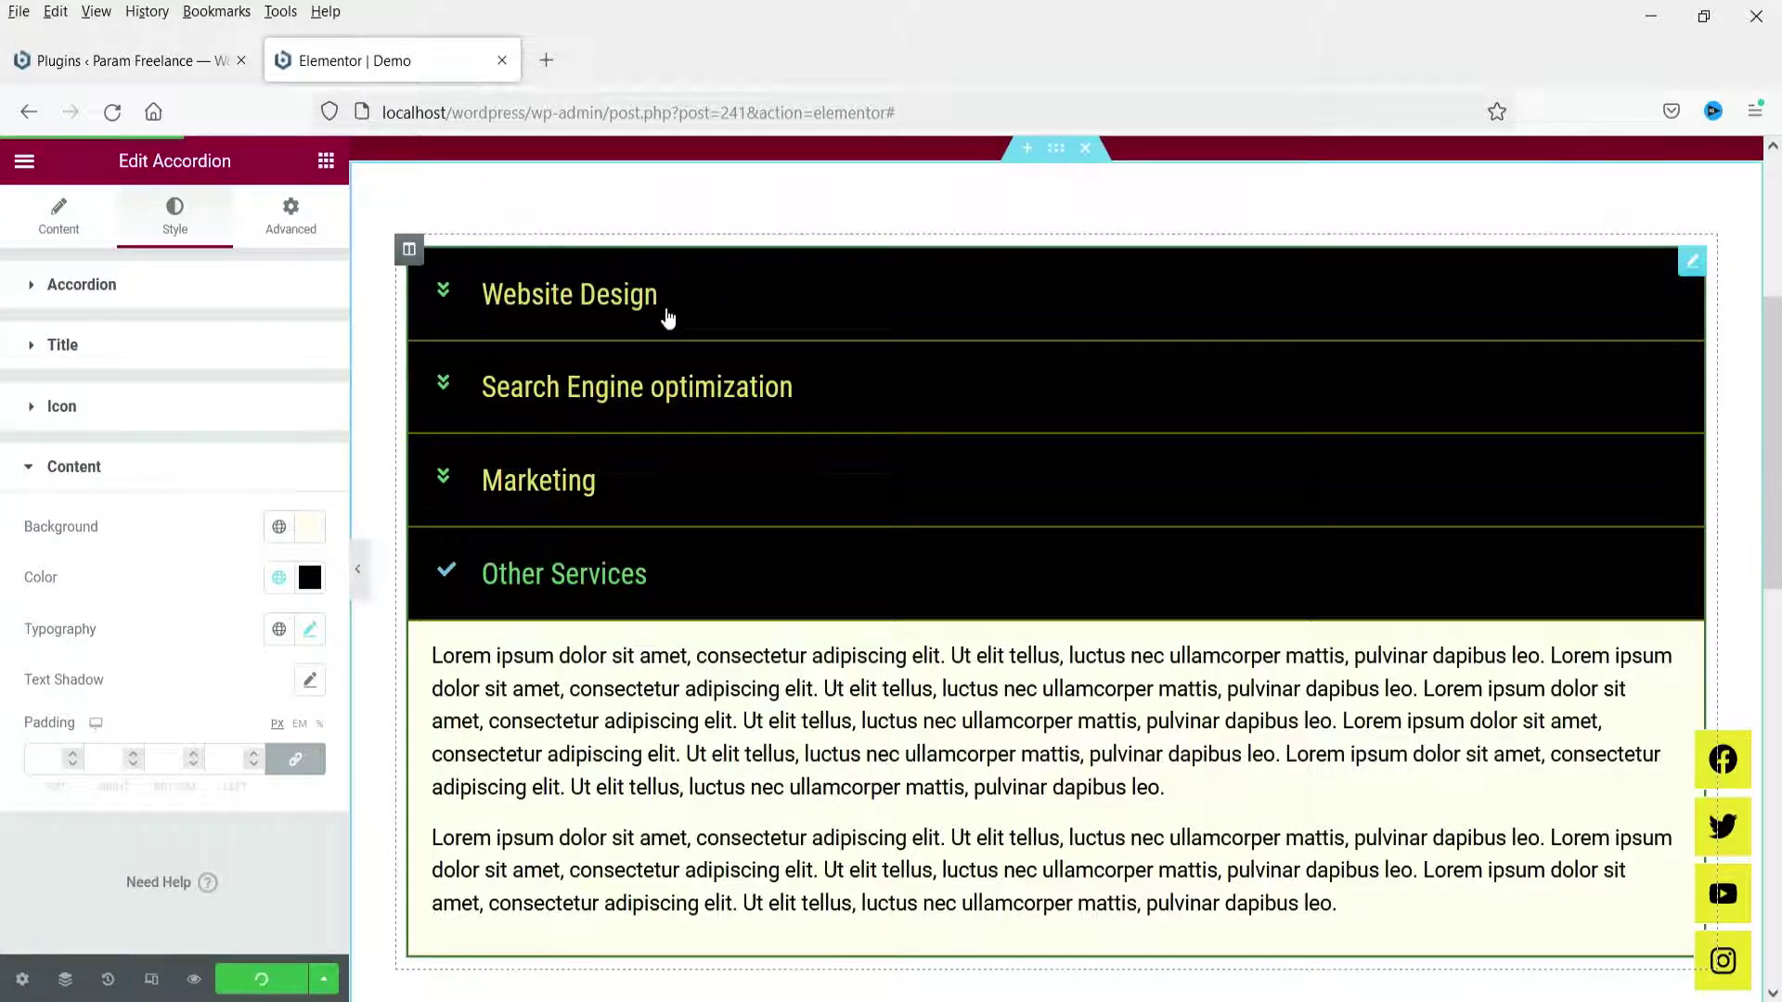
Open the live Demo page in a new browser tab from the editor menu.
{"action": "left_click", "coordinate": [24, 160]}
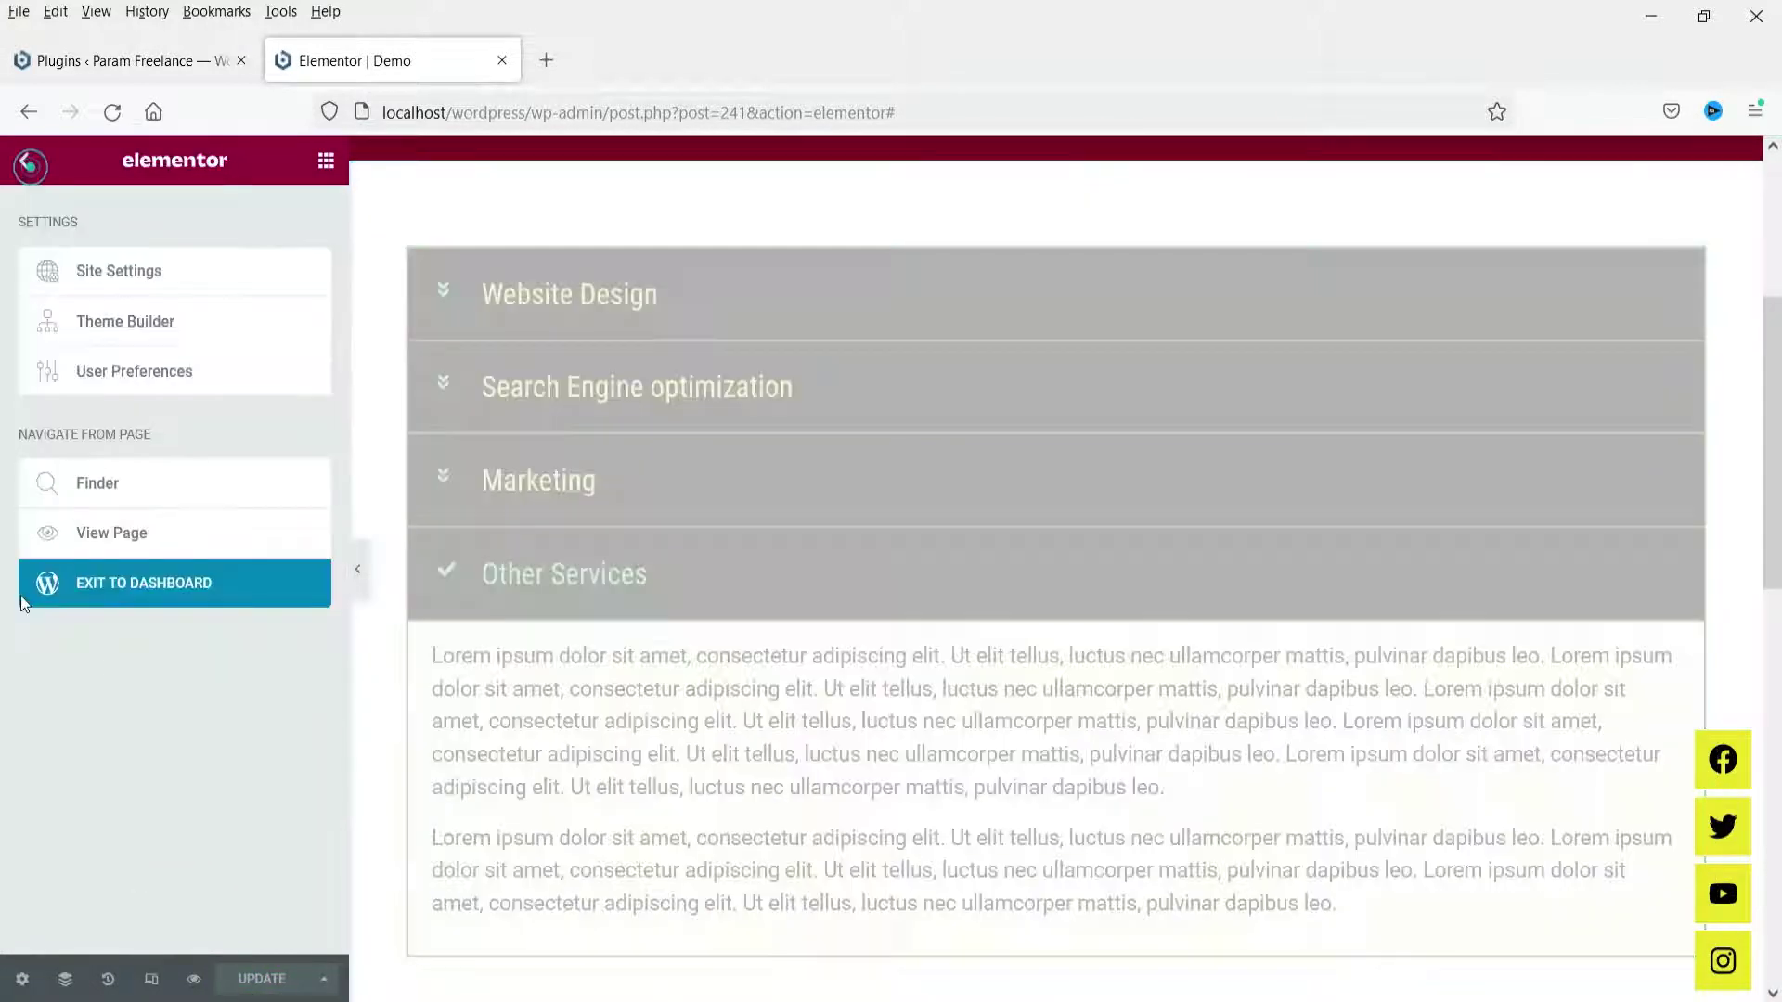
{"action": "right_click", "coordinate": [91, 543]}
{"action": "left_click", "coordinate": [162, 561]}
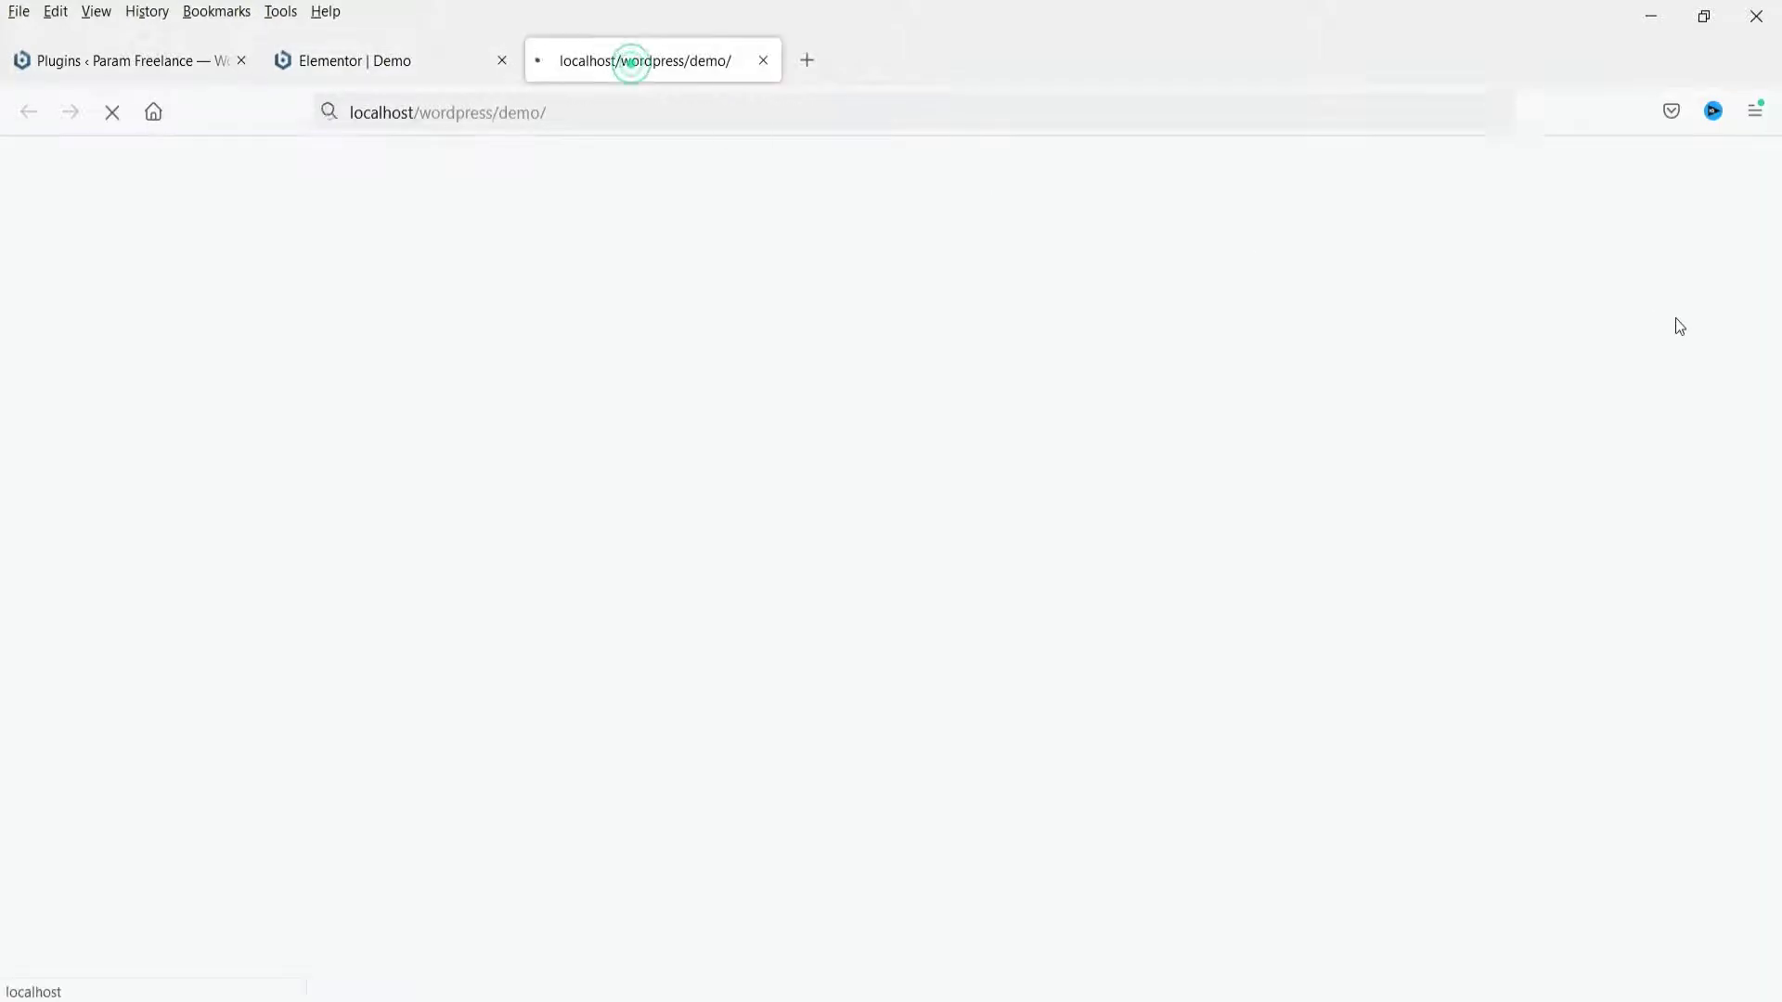
On the live page, toggle Website Design, Search Engine optimization, Marketing and Other Services in turn.
{"action": "scroll", "coordinate": [1639, 399], "scroll_direction": "down", "scroll_amount": 4}
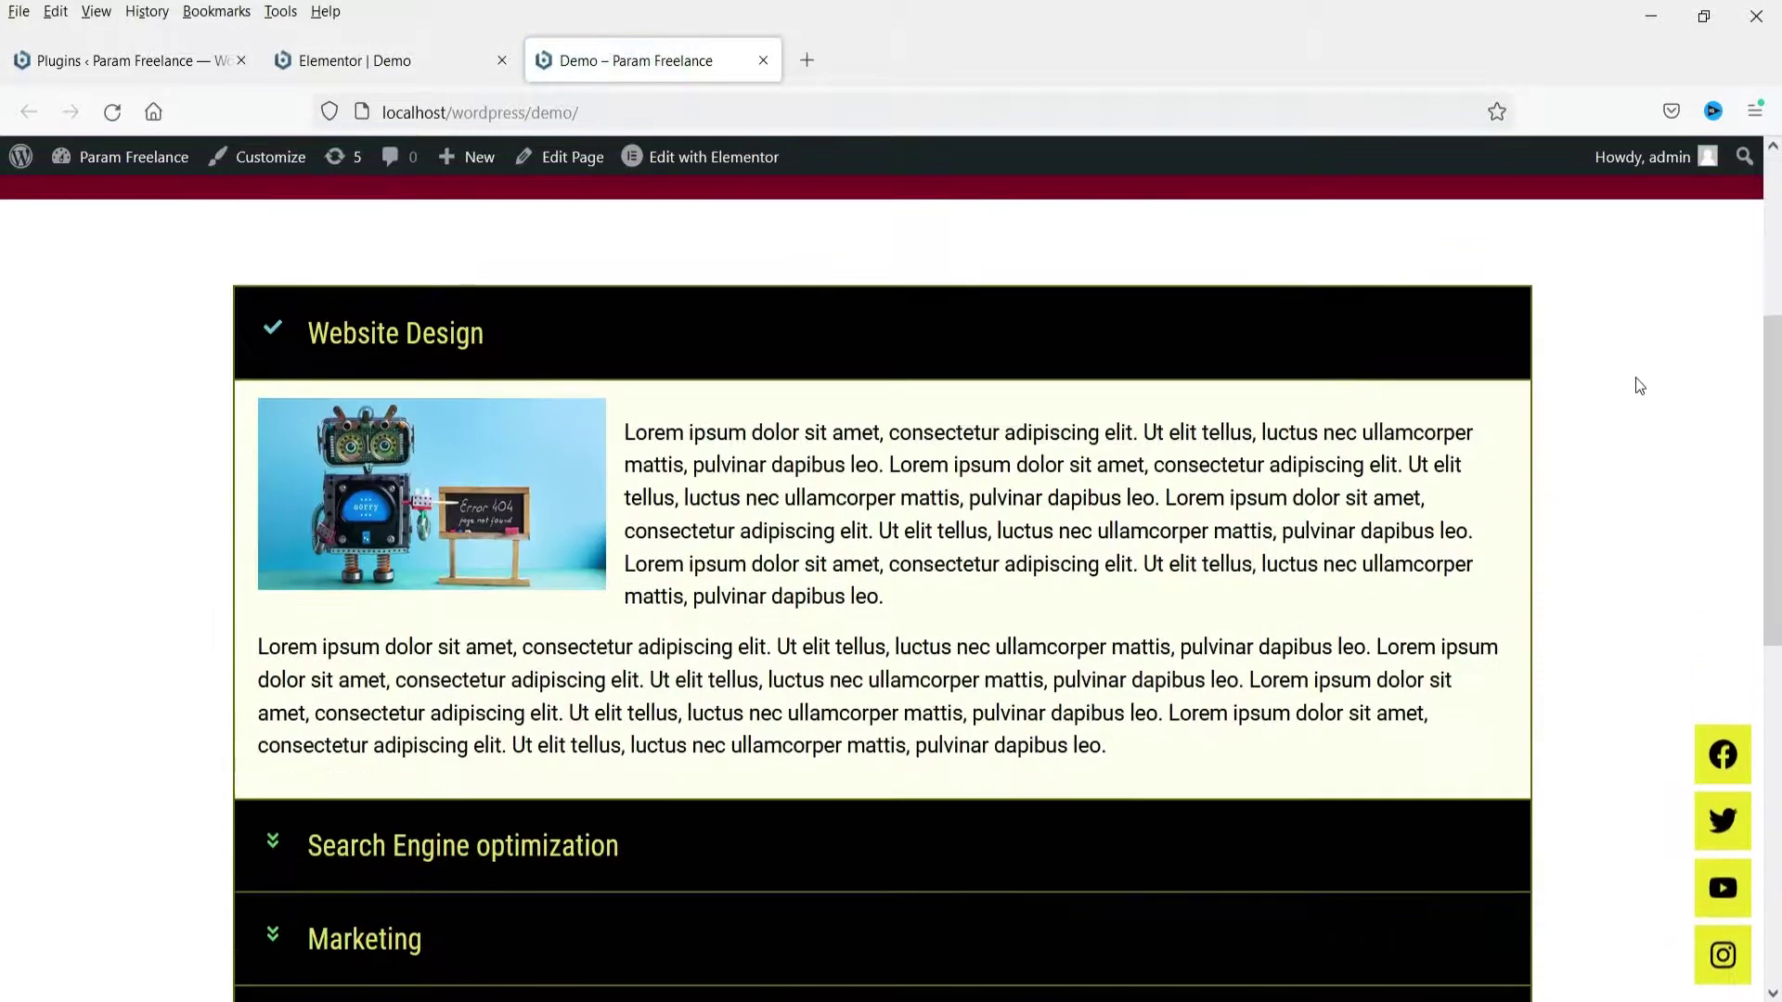
{"action": "left_click", "coordinate": [634, 348]}
{"action": "left_click", "coordinate": [652, 414]}
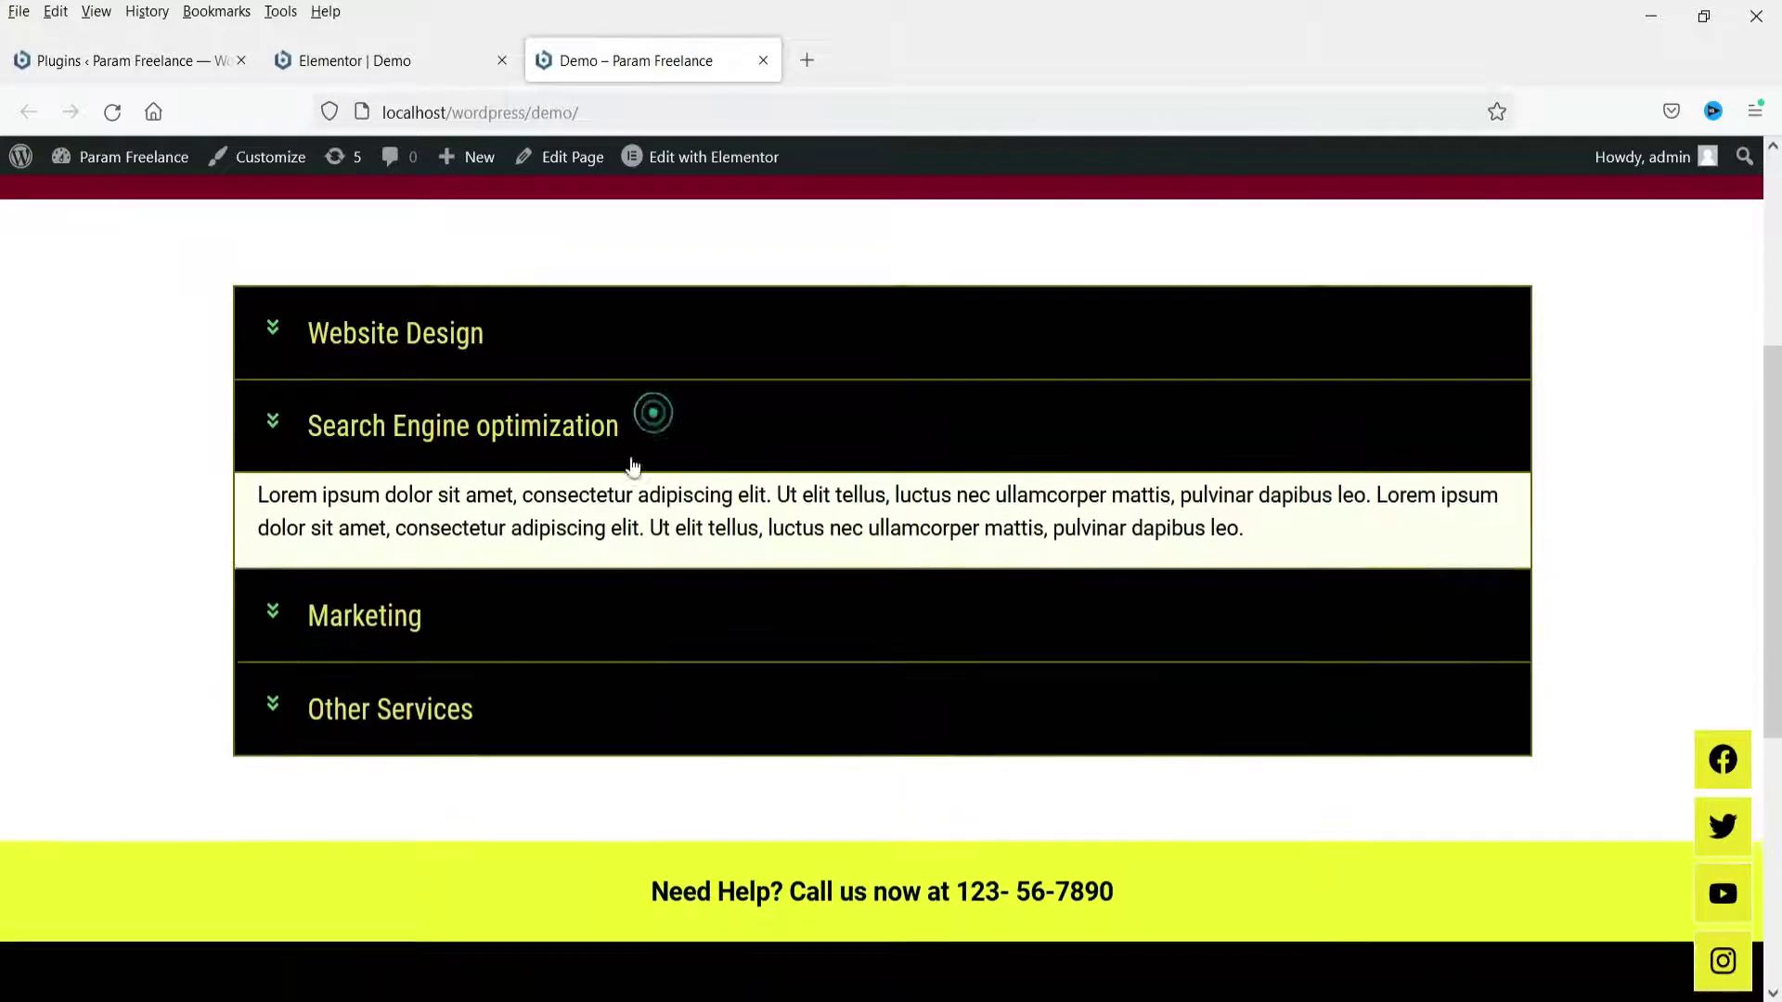
{"action": "left_click", "coordinate": [589, 517]}
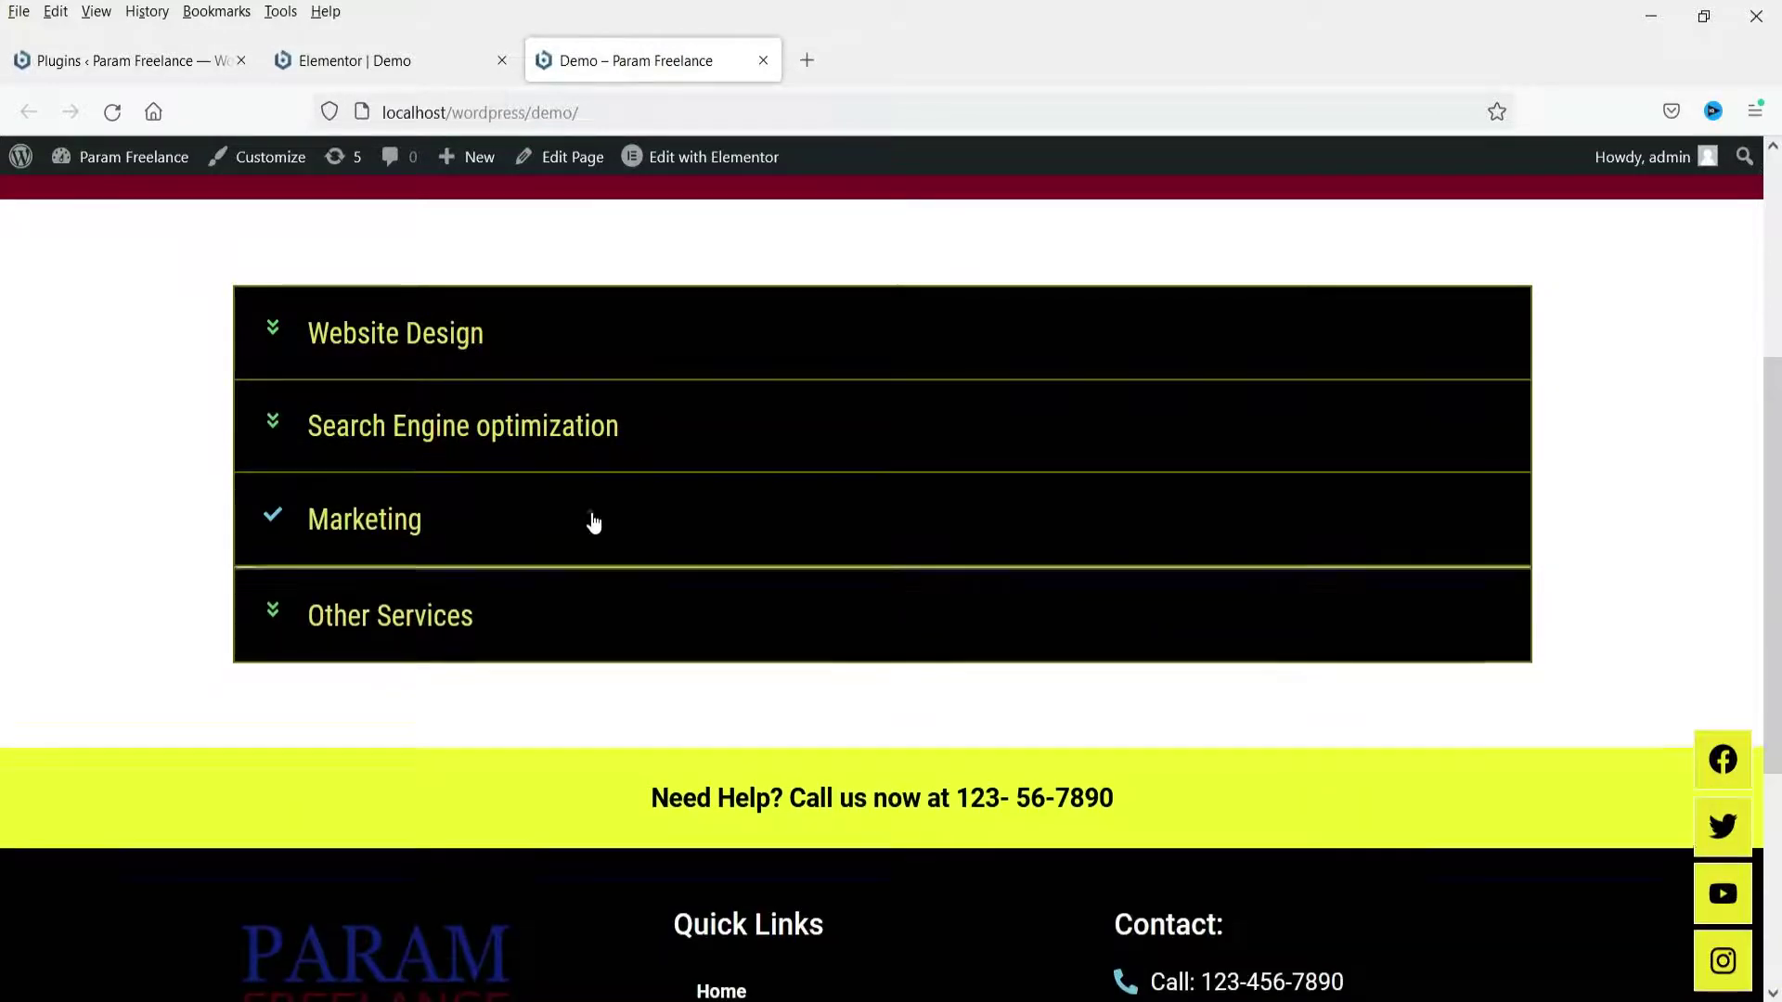
{"action": "left_click", "coordinate": [566, 520]}
{"action": "left_click", "coordinate": [560, 620]}
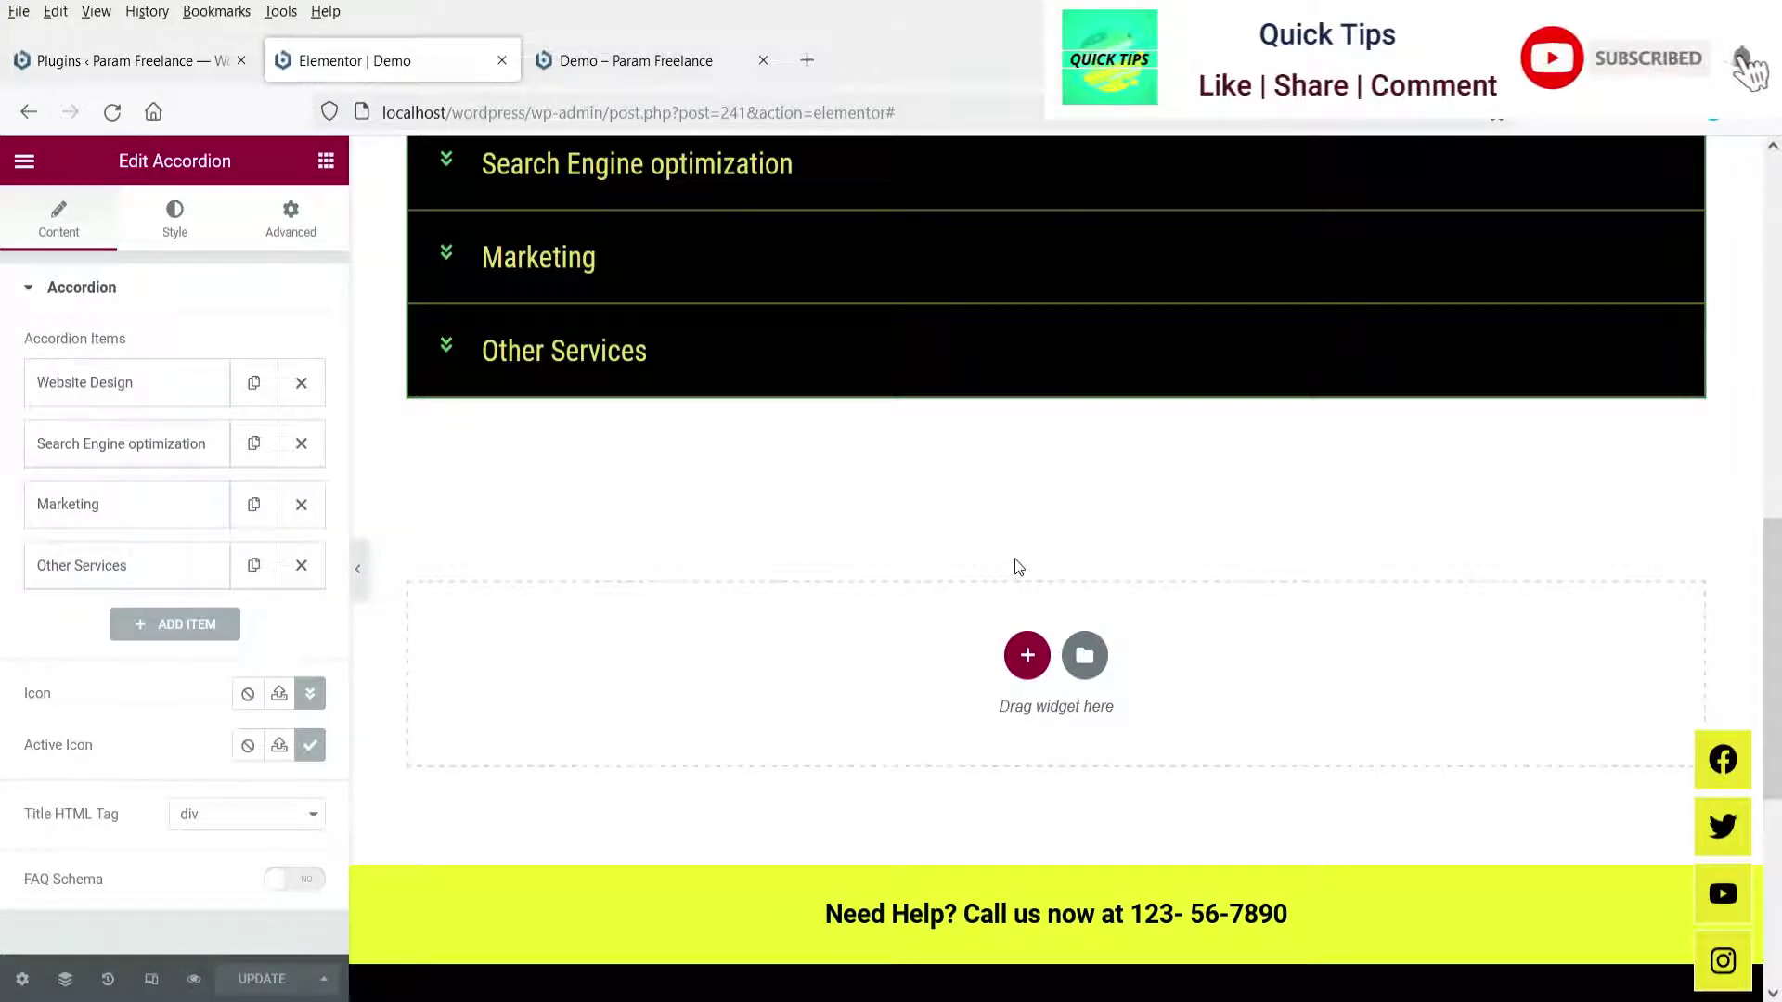
Search the plugin directory for 'elementskit lite'.
{"action": "left_click", "coordinate": [102, 63]}
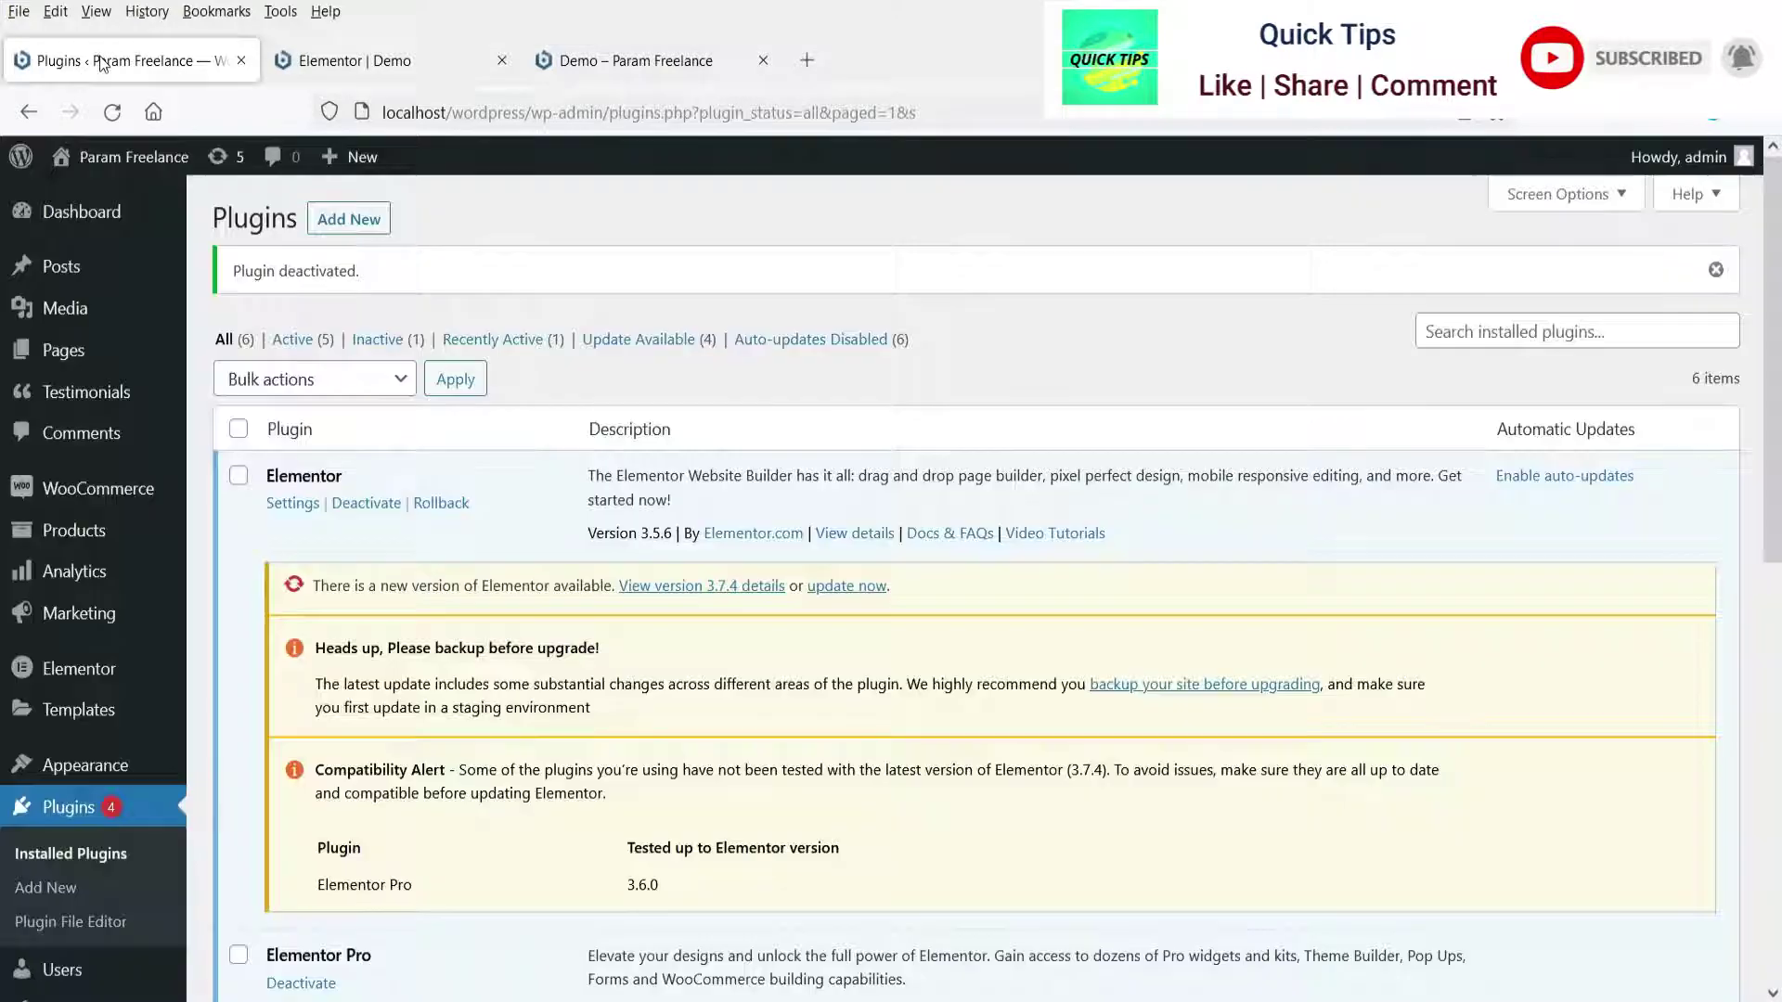
{"action": "left_click", "coordinate": [349, 219]}
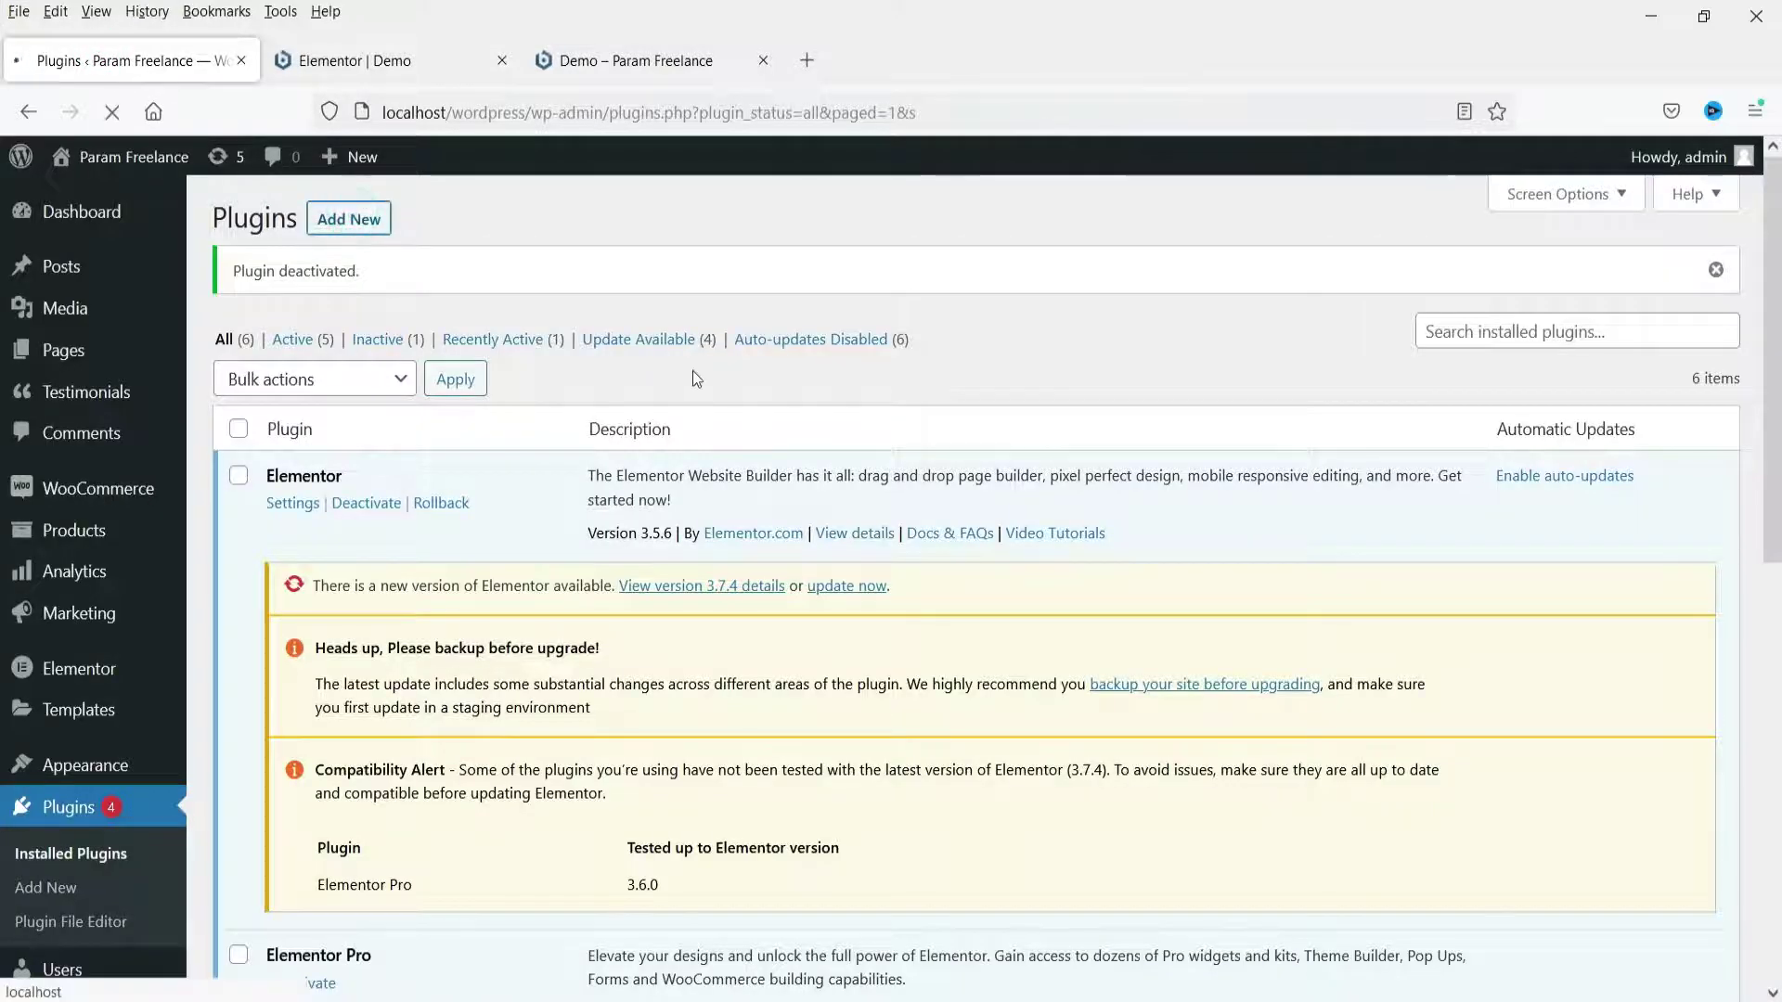
{"action": "left_click", "coordinate": [1482, 297]}
{"action": "type", "text": "eleme"}
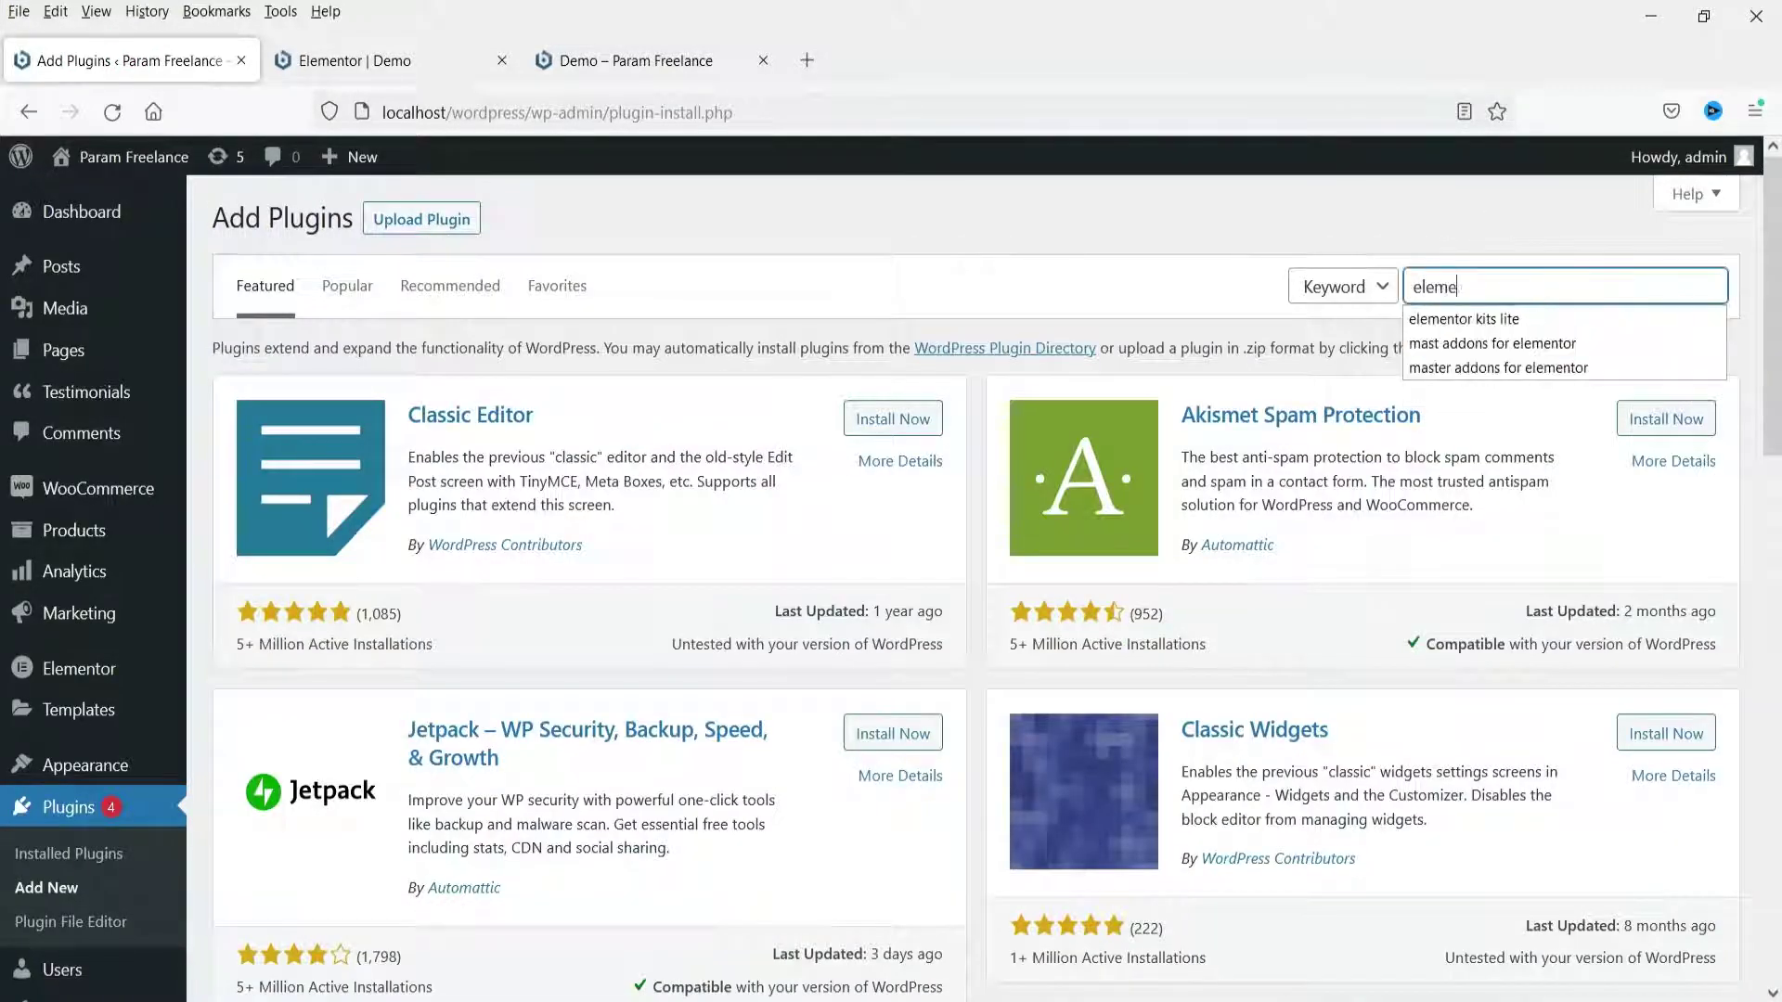
{"action": "type", "text": "ntskit lite"}
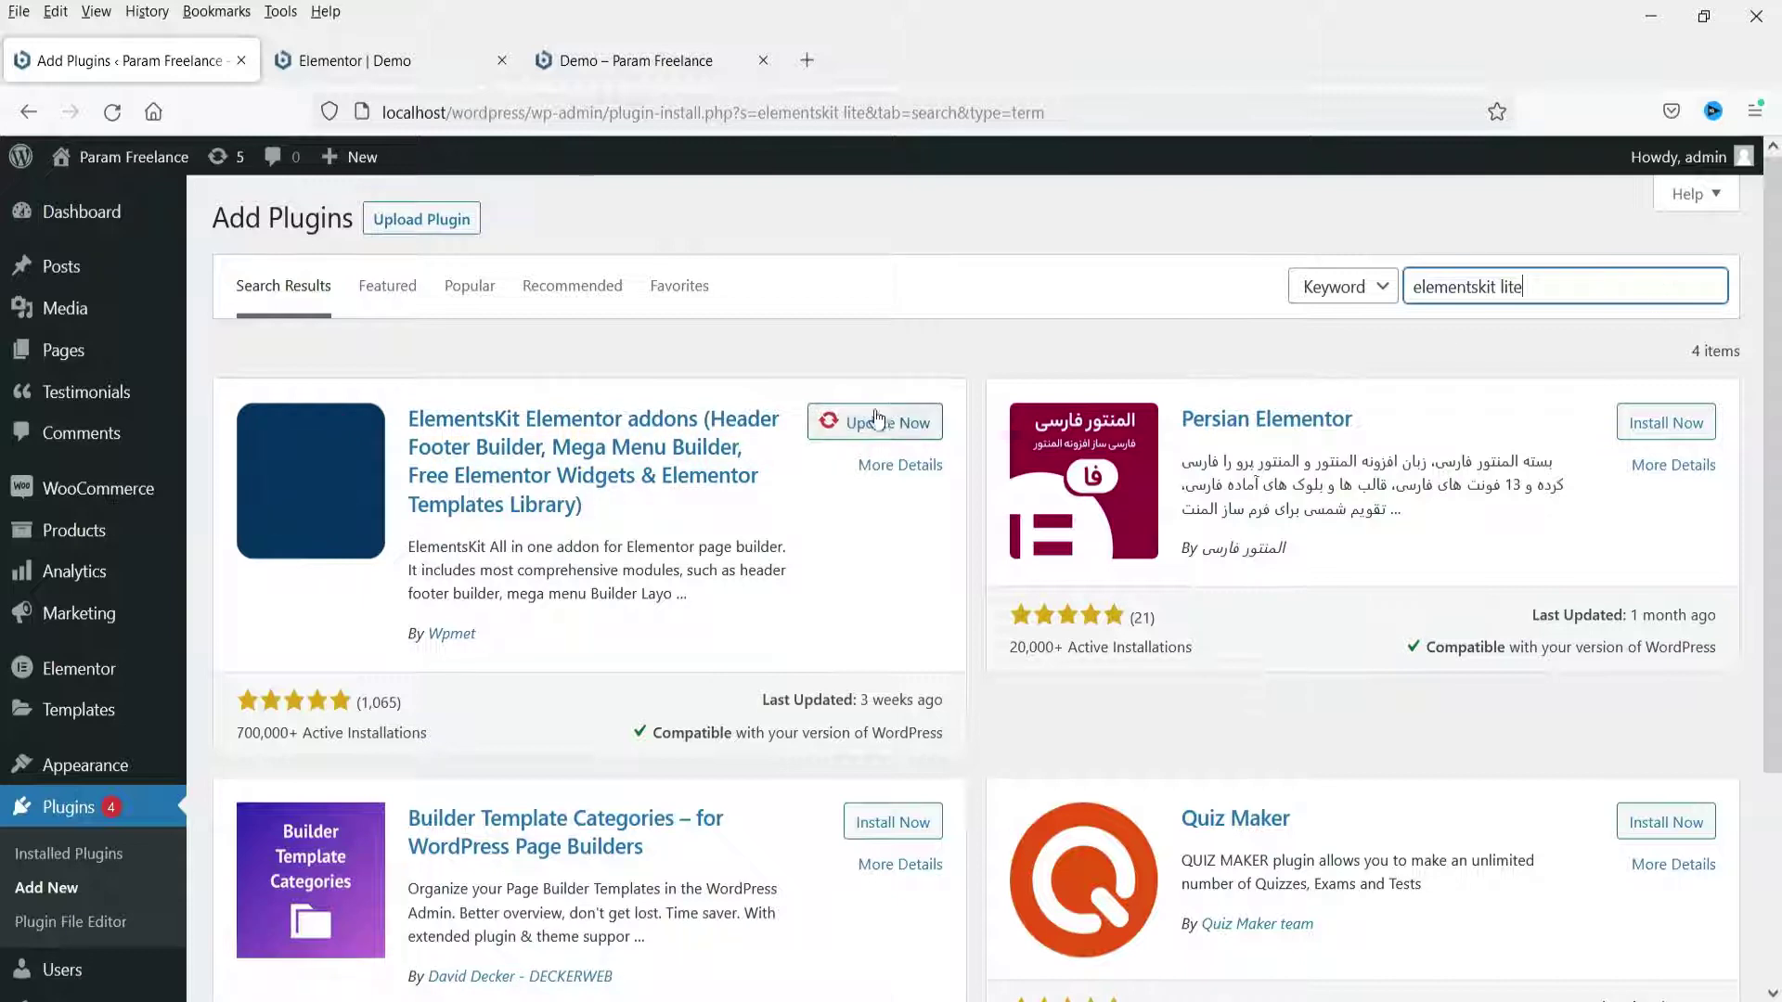
Activate ElementsKit Lite in Installed Plugins and reload the Demo page editor.
{"action": "left_click", "coordinate": [57, 853]}
{"action": "scroll", "coordinate": [735, 486], "scroll_direction": "down", "scroll_amount": 4}
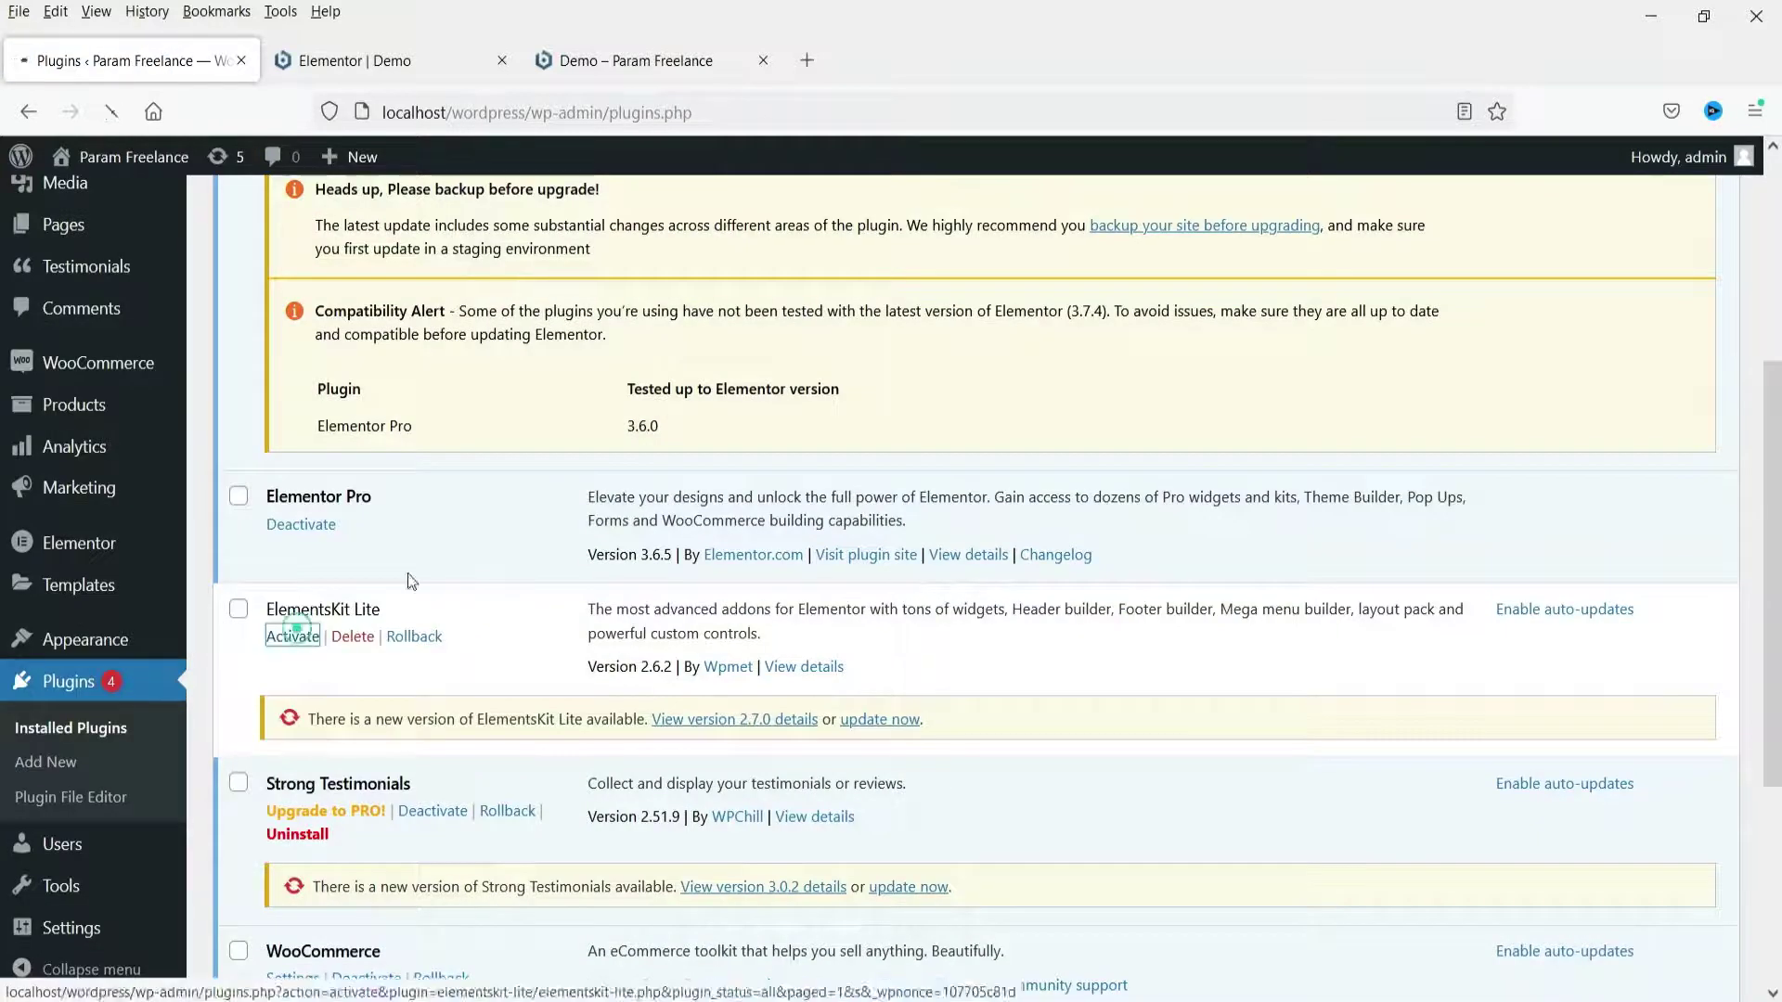
{"action": "left_click", "coordinate": [295, 628]}
{"action": "left_click", "coordinate": [391, 58]}
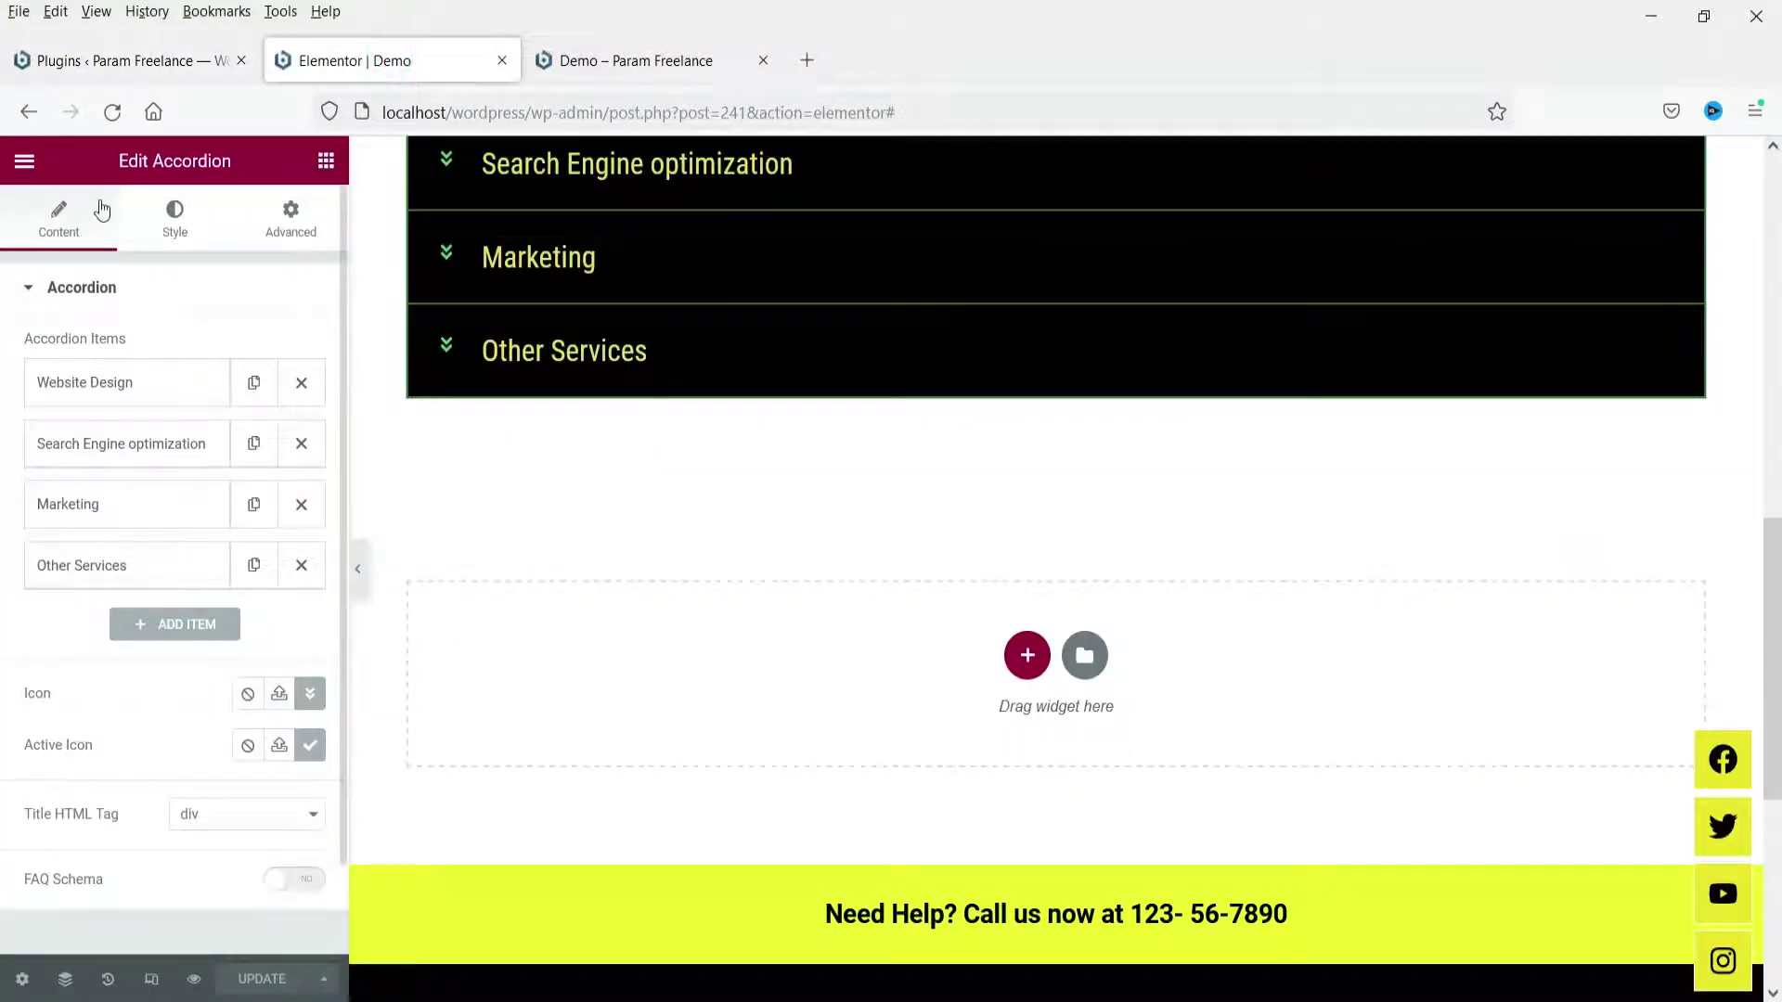
{"action": "left_click", "coordinate": [111, 113]}
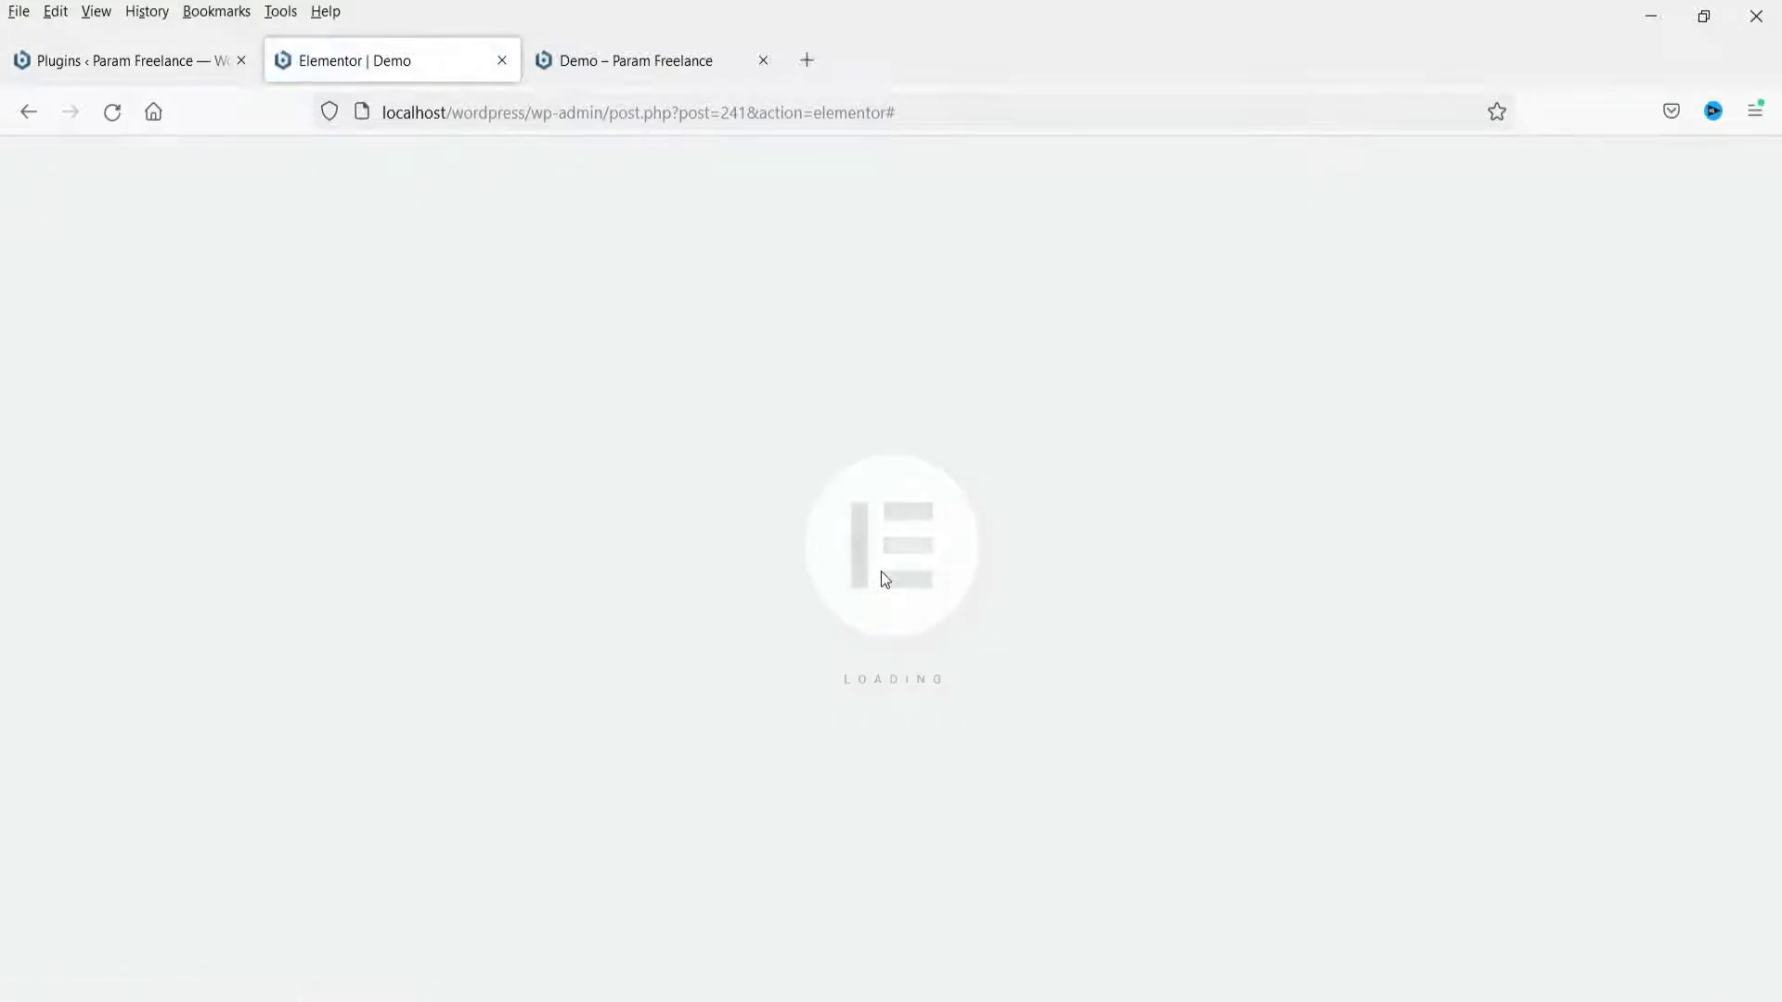
Insert a single-column section padded 40 px top and bottom, then search widgets for 'acc'.
{"action": "scroll", "coordinate": [893, 565], "scroll_direction": "down", "scroll_amount": 5}
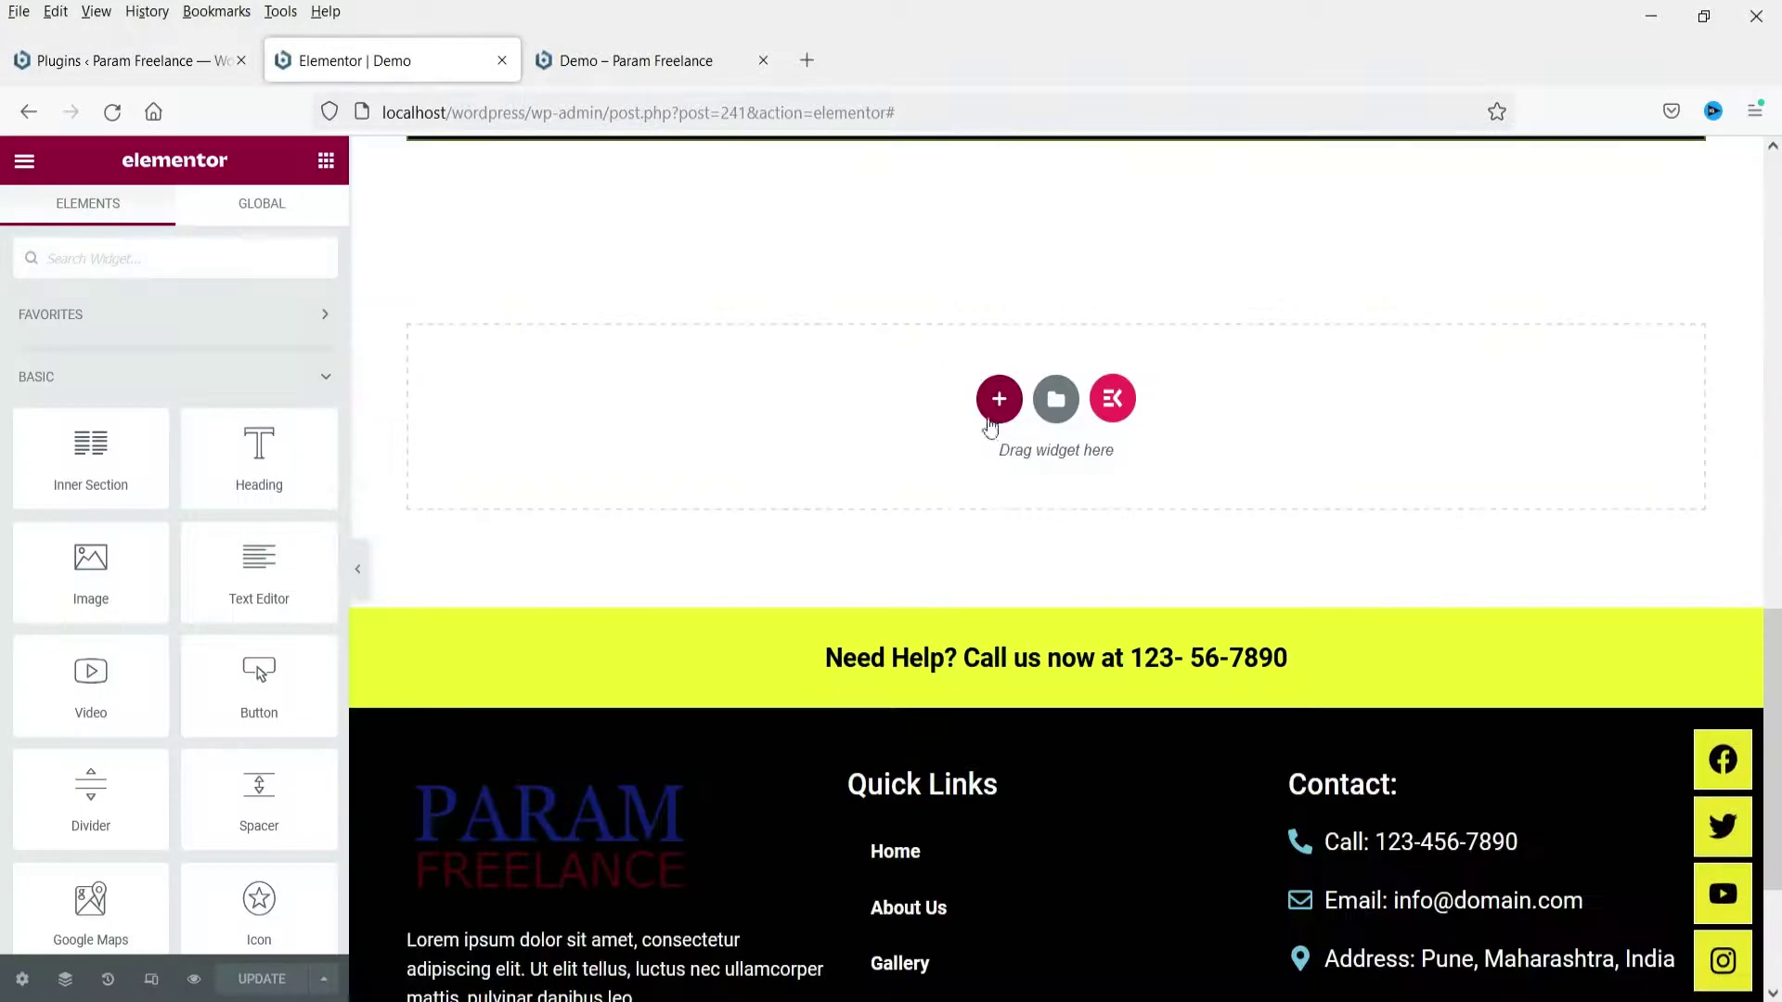
{"action": "left_click", "coordinate": [988, 399]}
{"action": "left_click", "coordinate": [732, 469]}
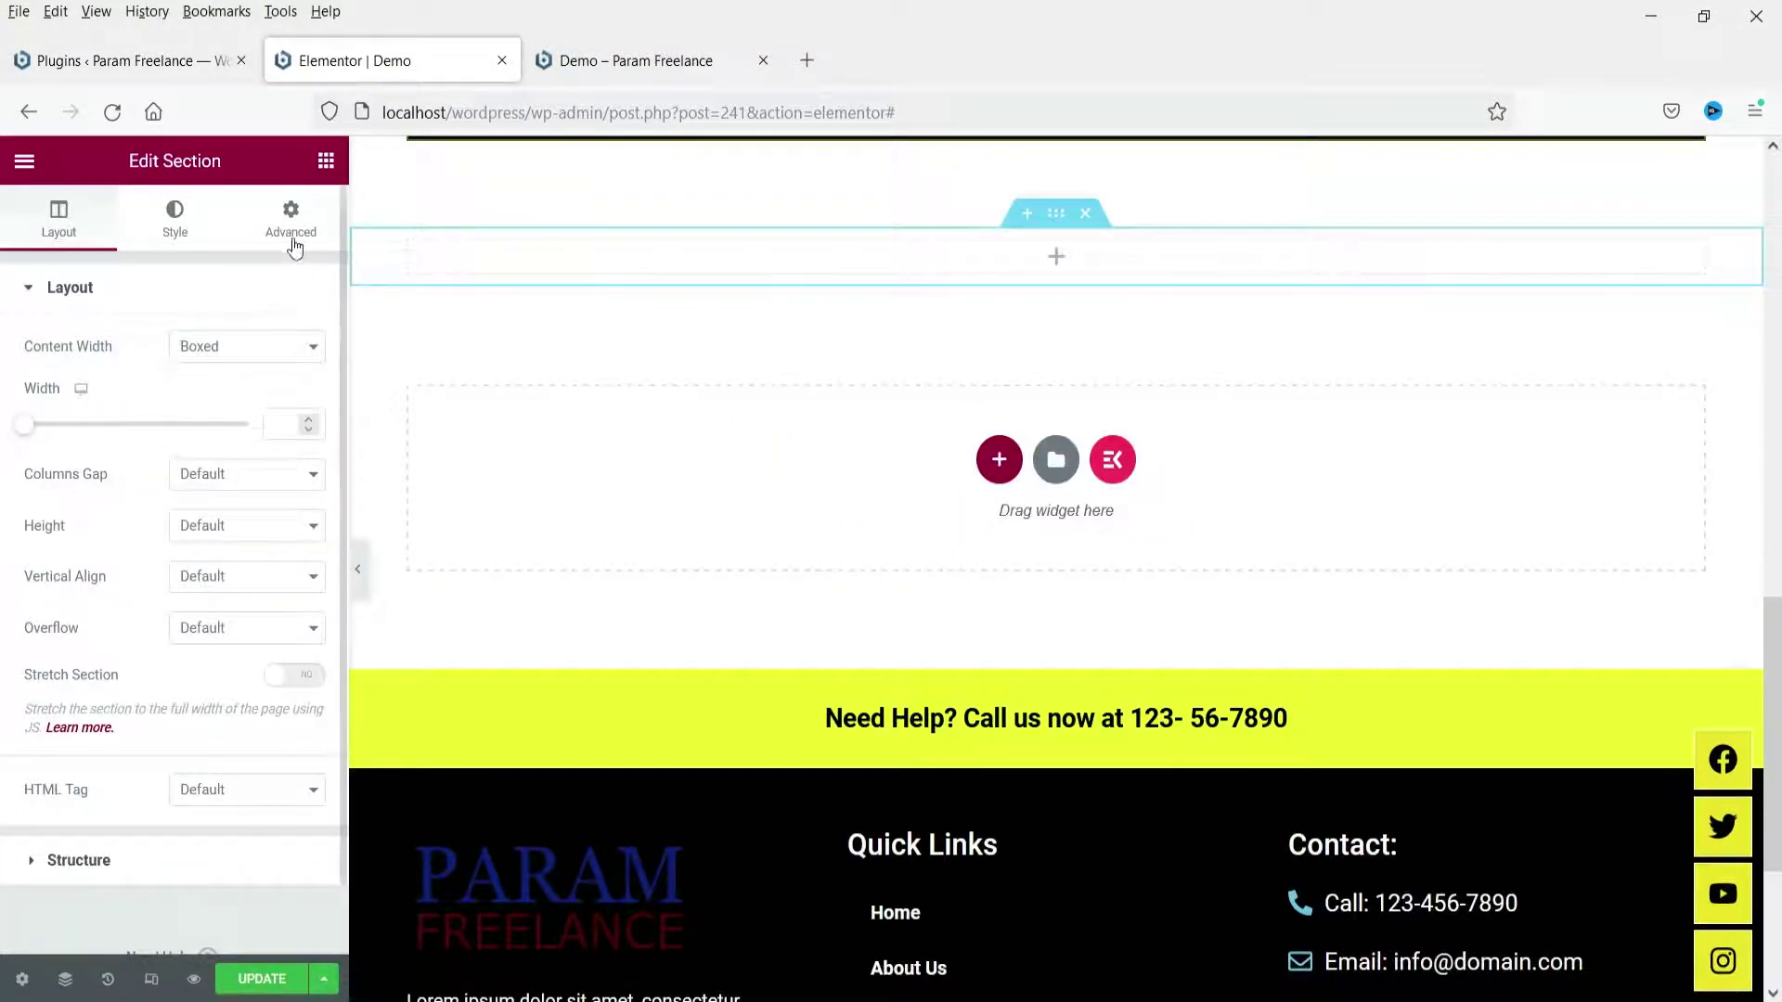
{"action": "left_click", "coordinate": [18, 471]}
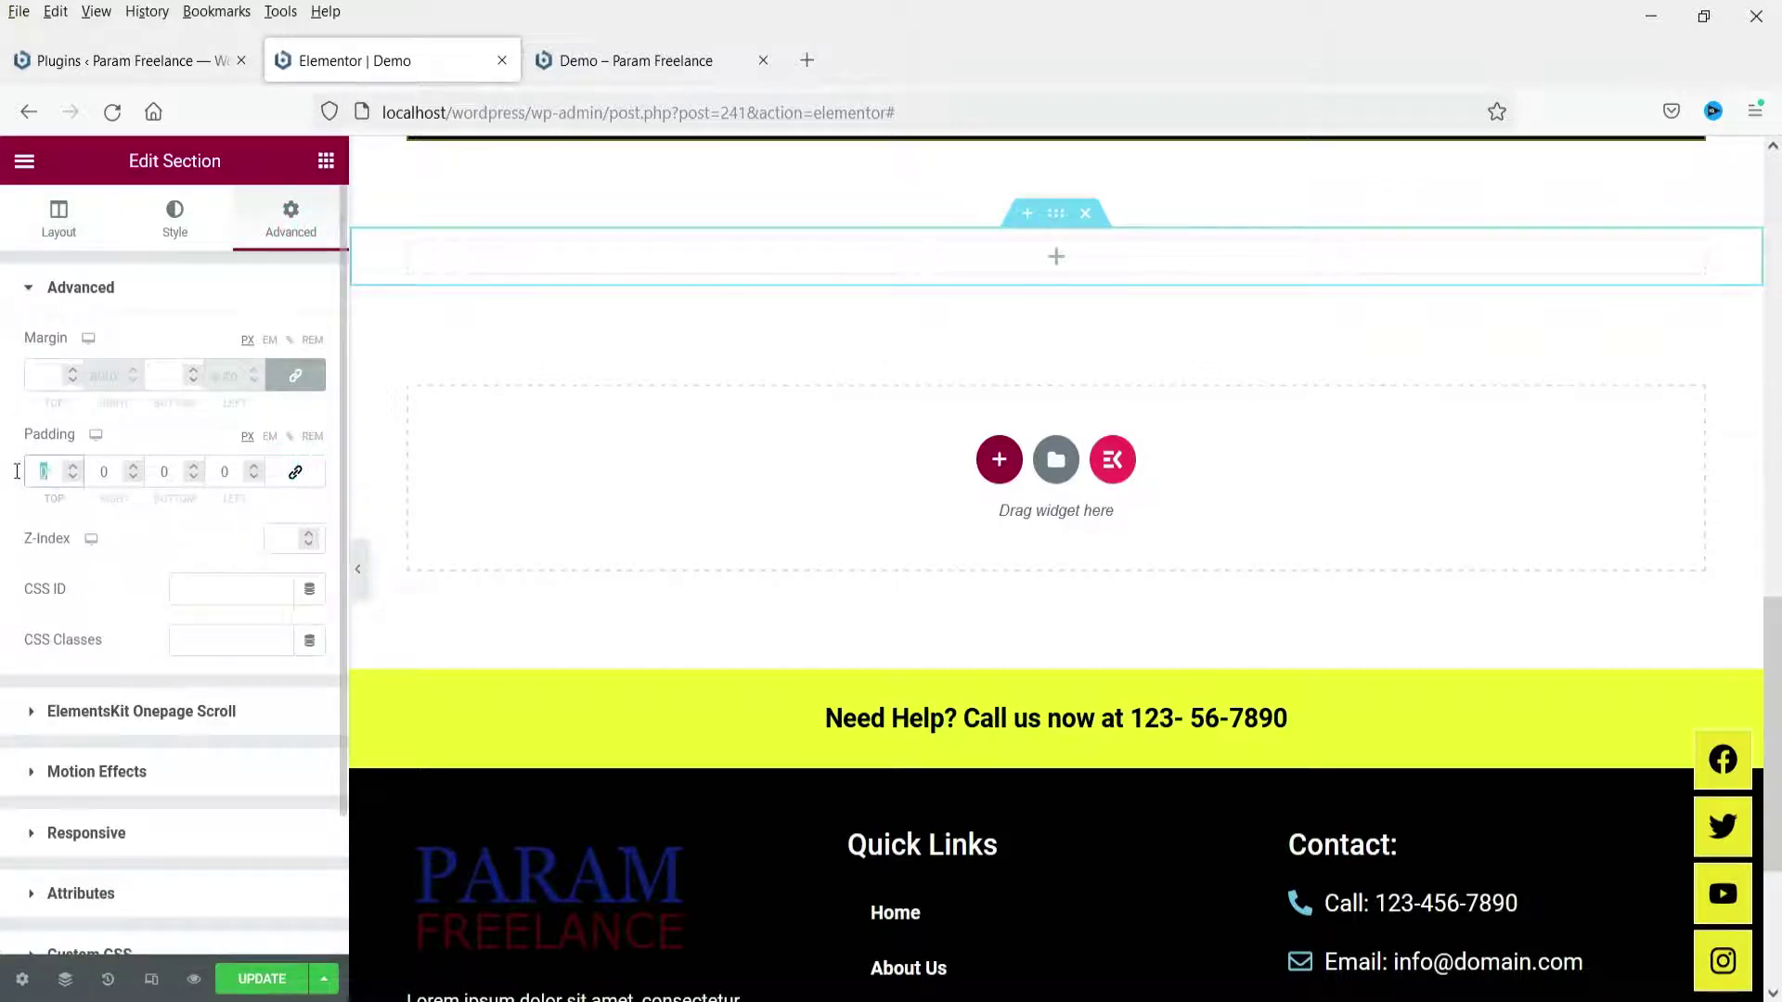
{"action": "type", "text": "40"}
{"action": "left_click", "coordinate": [167, 472]}
{"action": "type", "text": "40"}
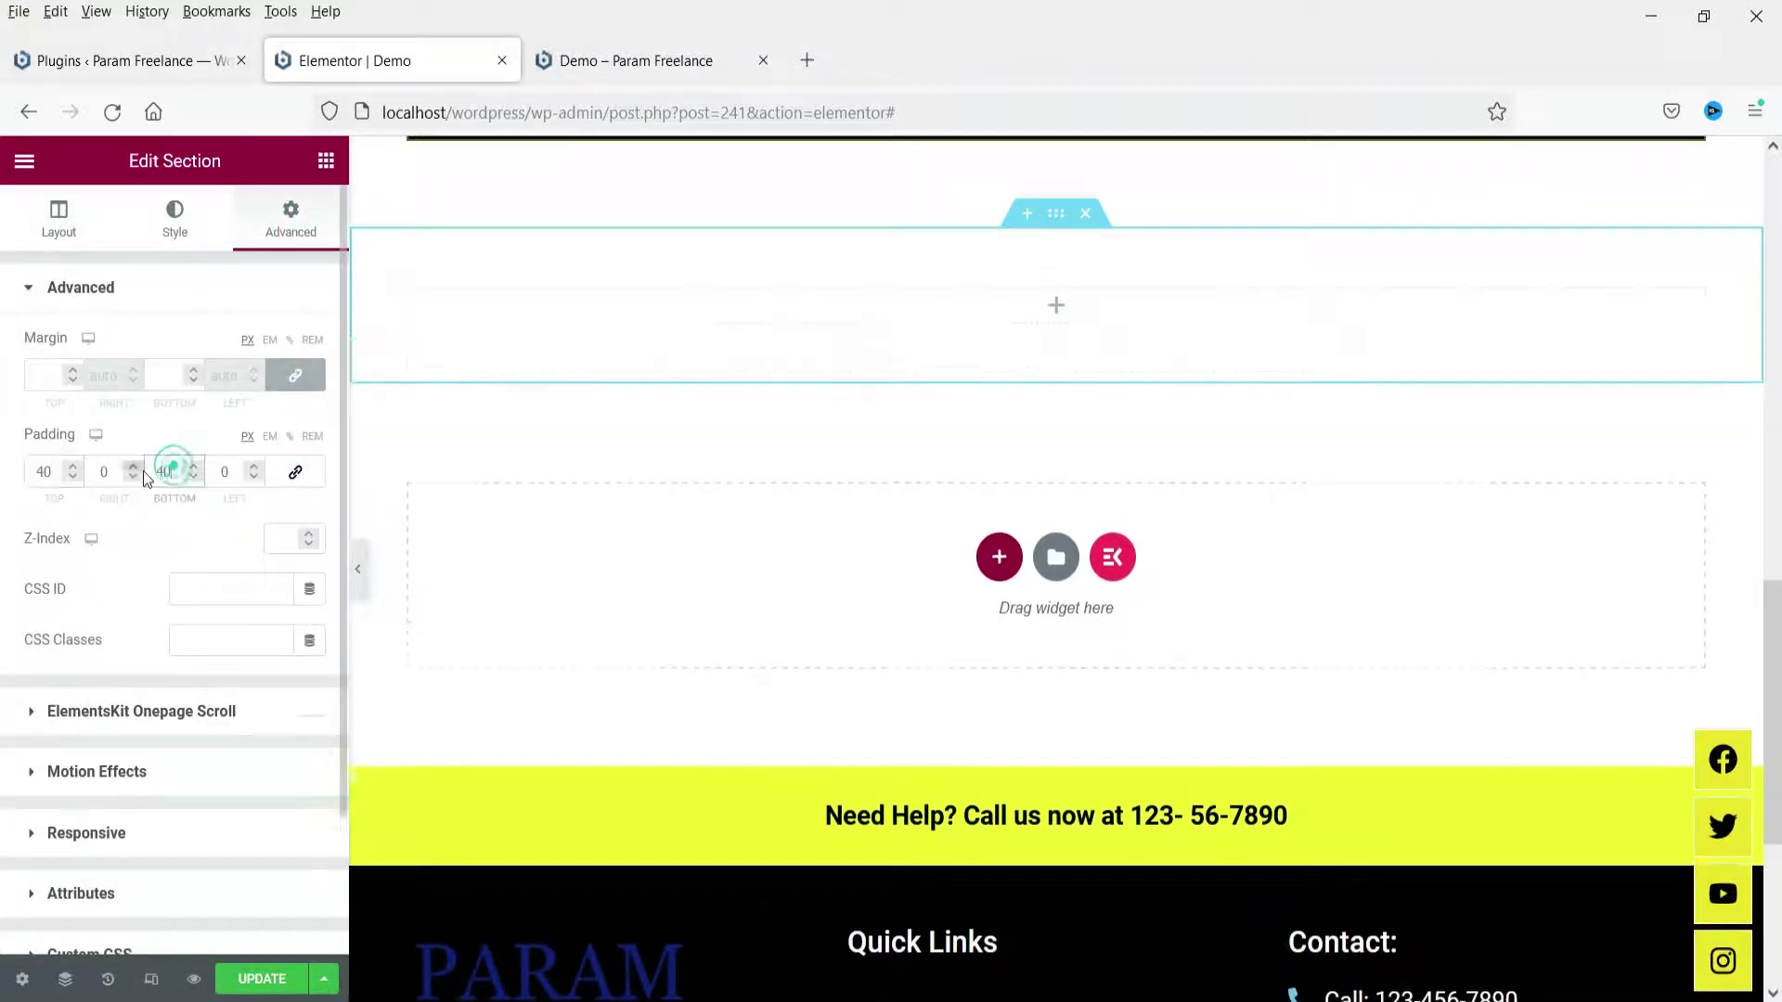
{"action": "left_click", "coordinate": [1043, 309]}
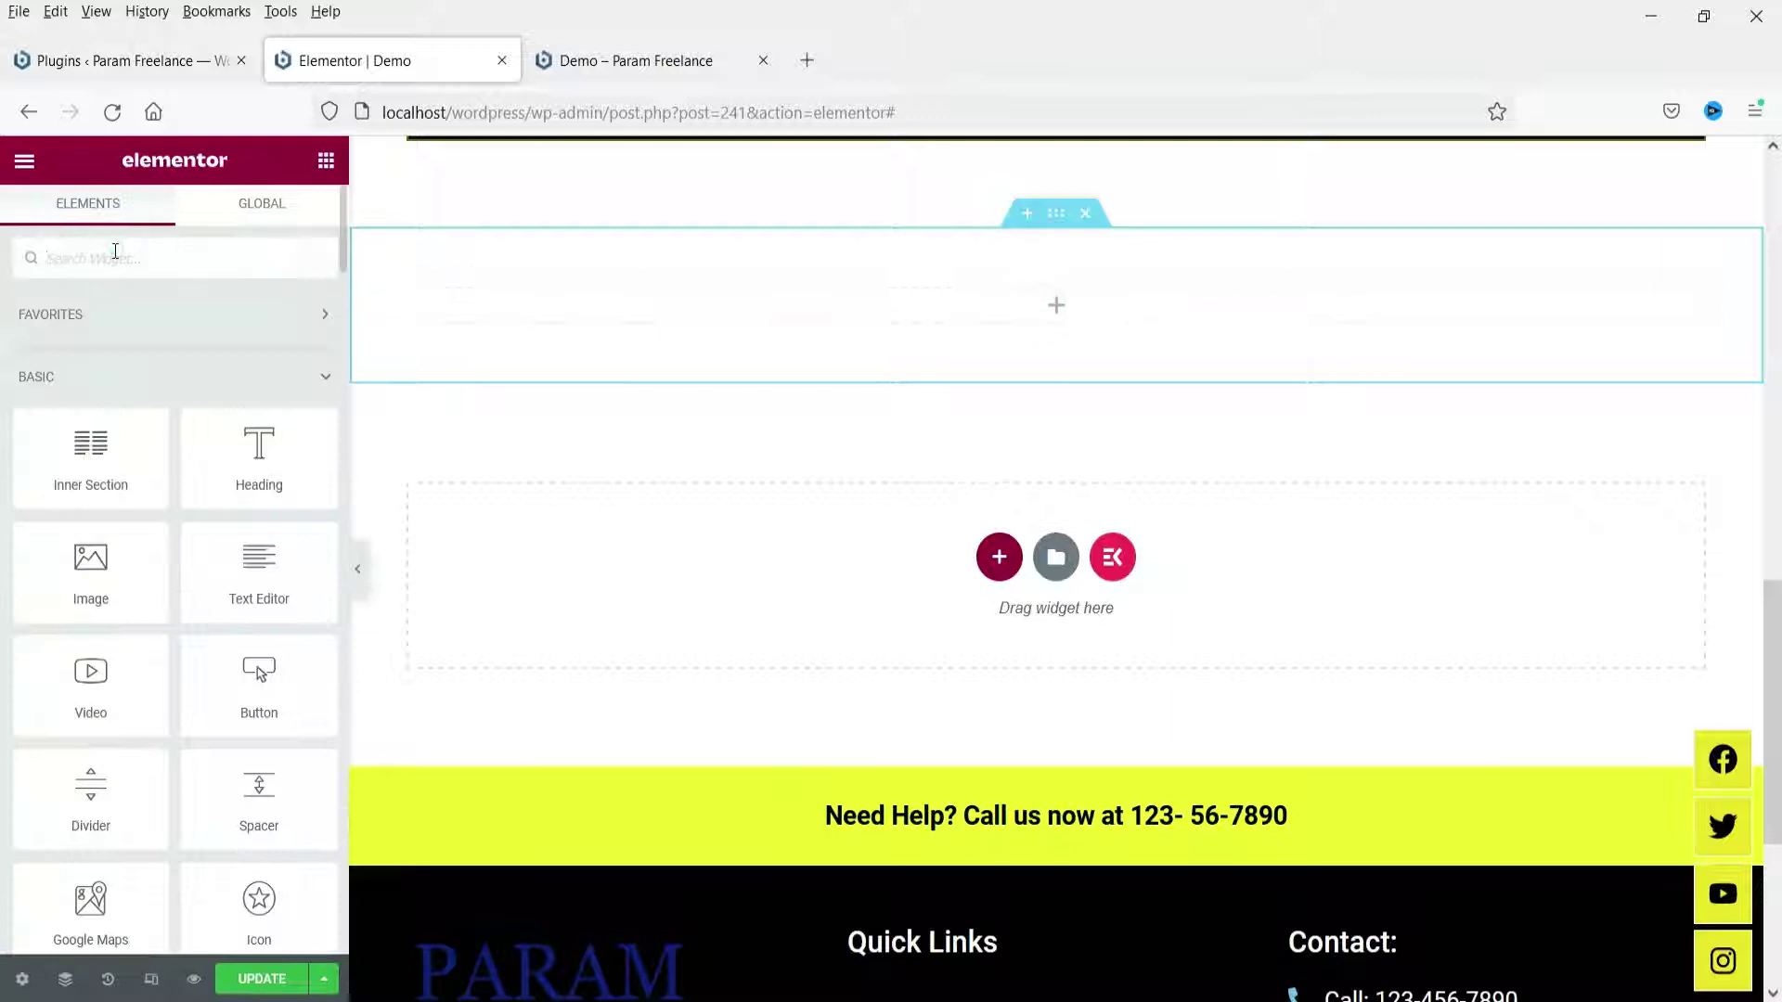
{"action": "type", "text": "acc"}
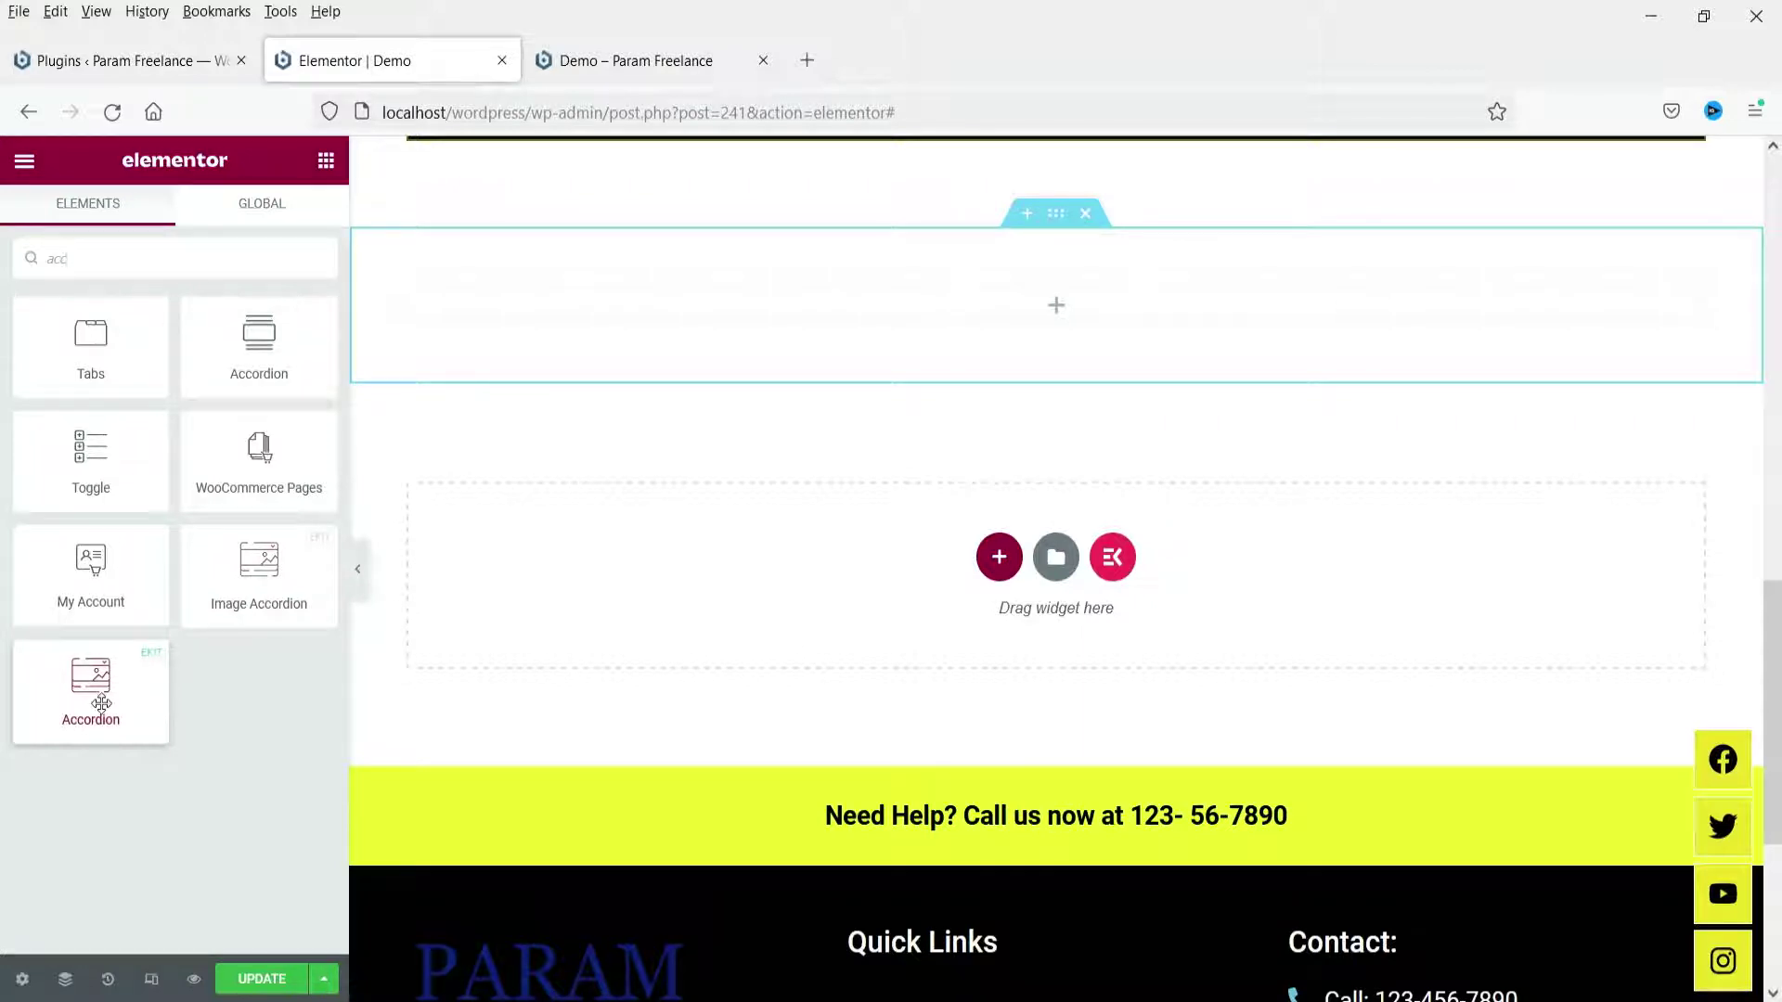
Drop the ElementsKit Accordion into the new section and review the first FAQ item's title and description.
{"action": "left_click_drag", "start_coordinate": [67, 699], "coordinate": [758, 320]}
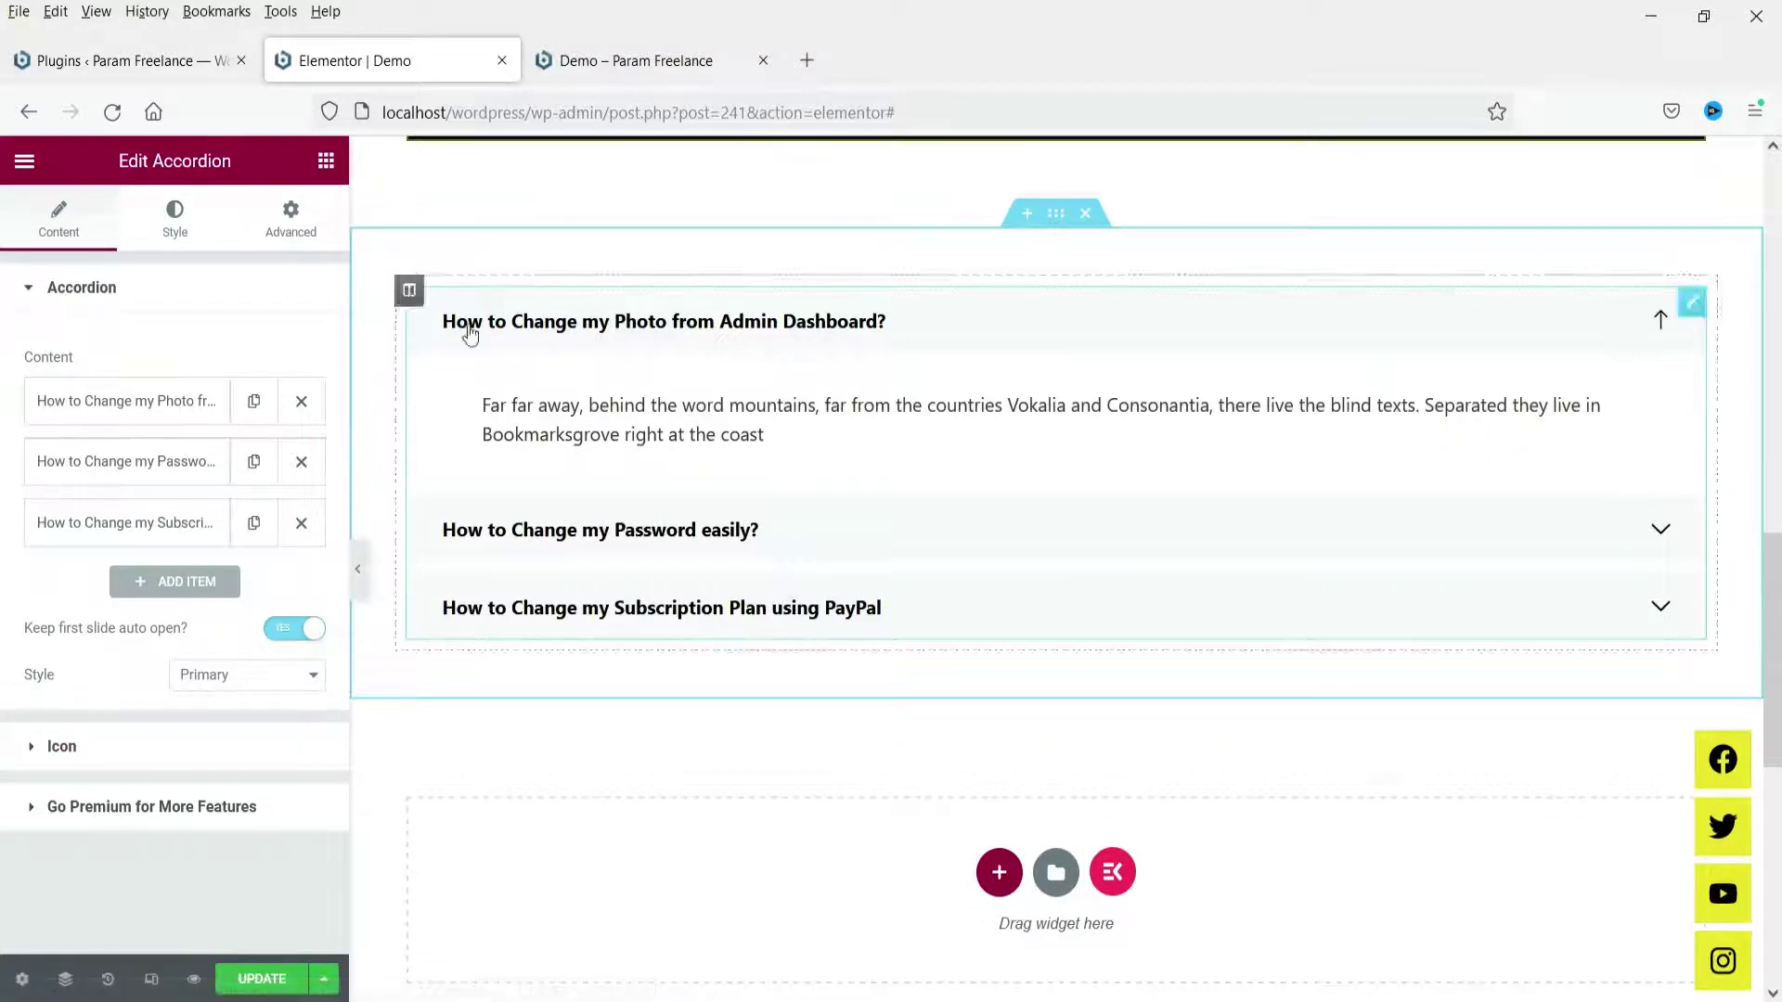
{"action": "scroll", "coordinate": [714, 370], "scroll_direction": "up", "scroll_amount": 4}
{"action": "scroll", "coordinate": [714, 370], "scroll_direction": "down", "scroll_amount": 3}
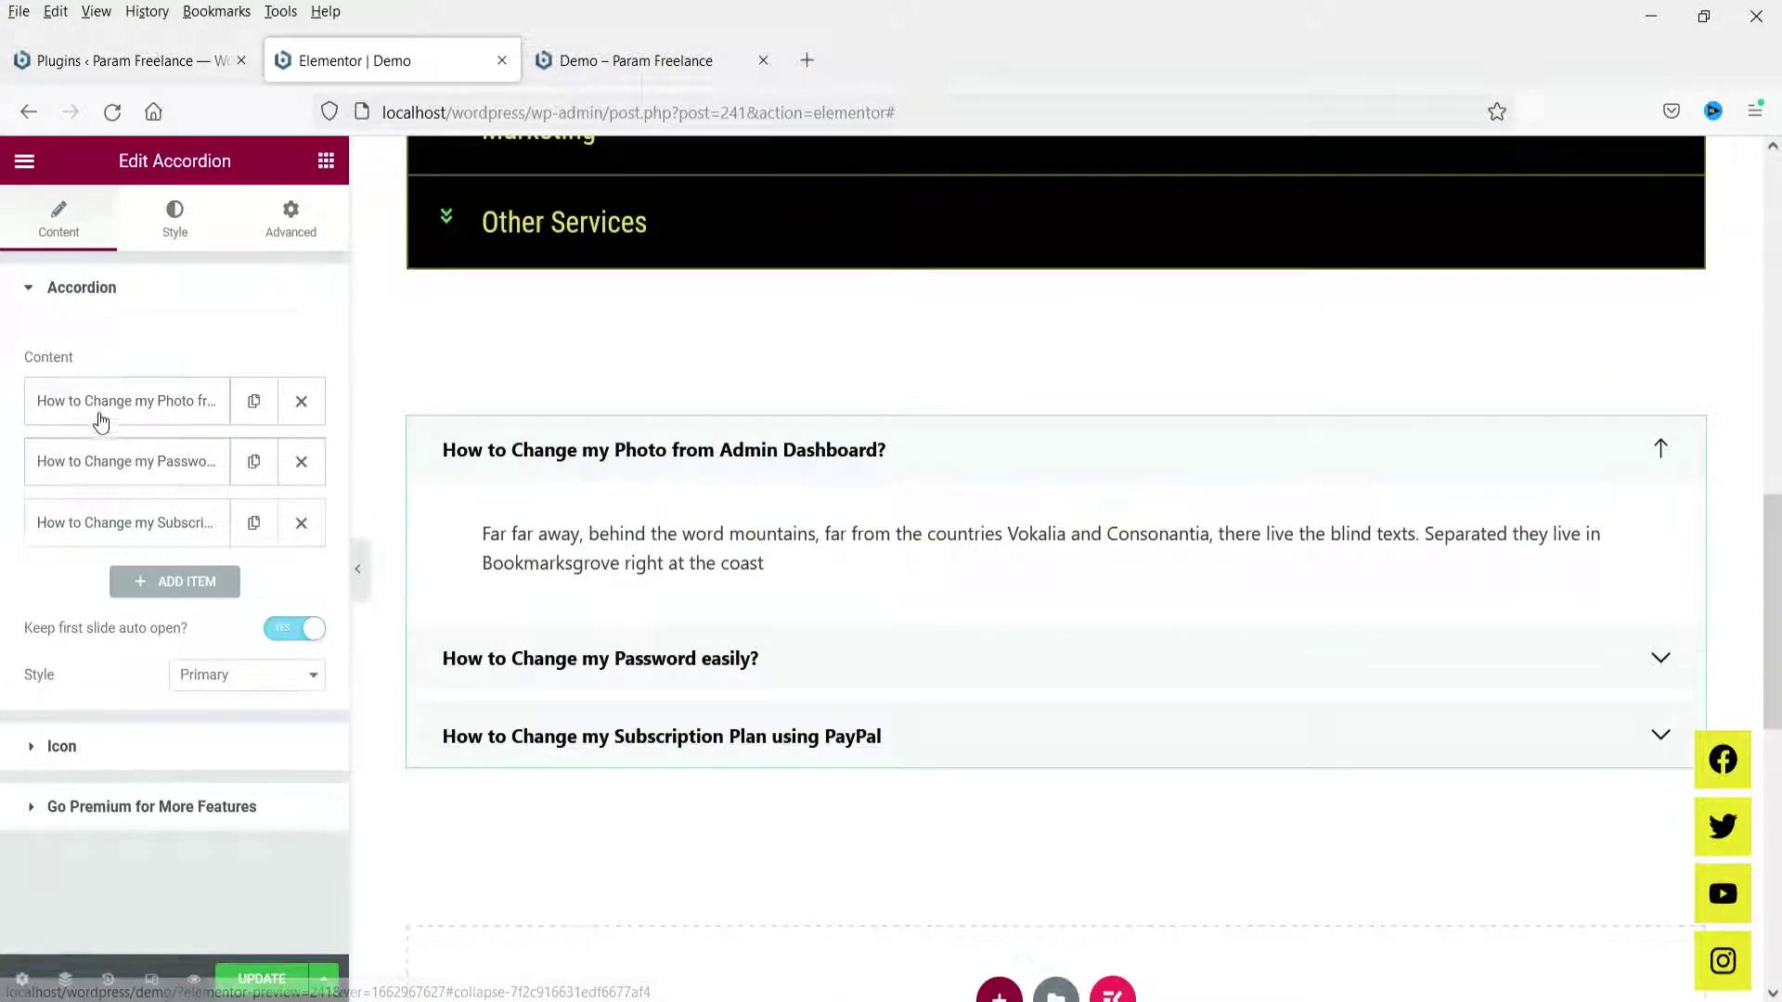
{"action": "left_click", "coordinate": [97, 412]}
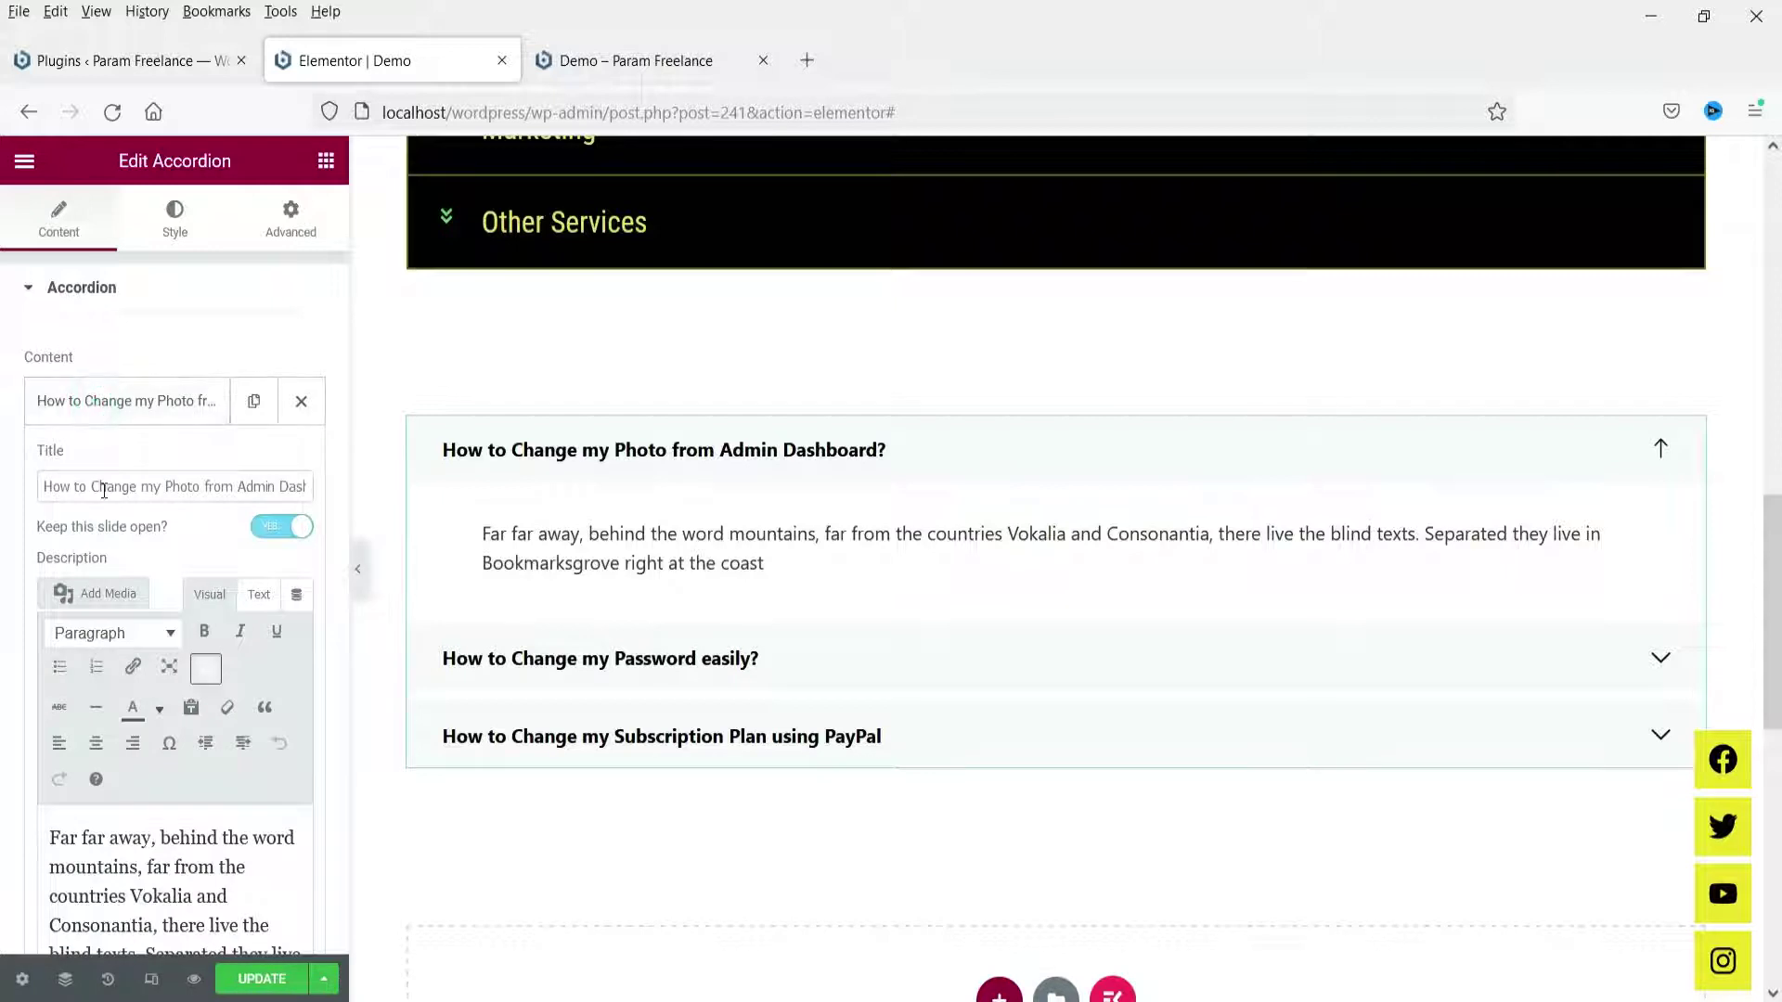
{"action": "triple_click", "coordinate": [104, 492]}
{"action": "scroll", "coordinate": [131, 789], "scroll_direction": "down", "scroll_amount": 2}
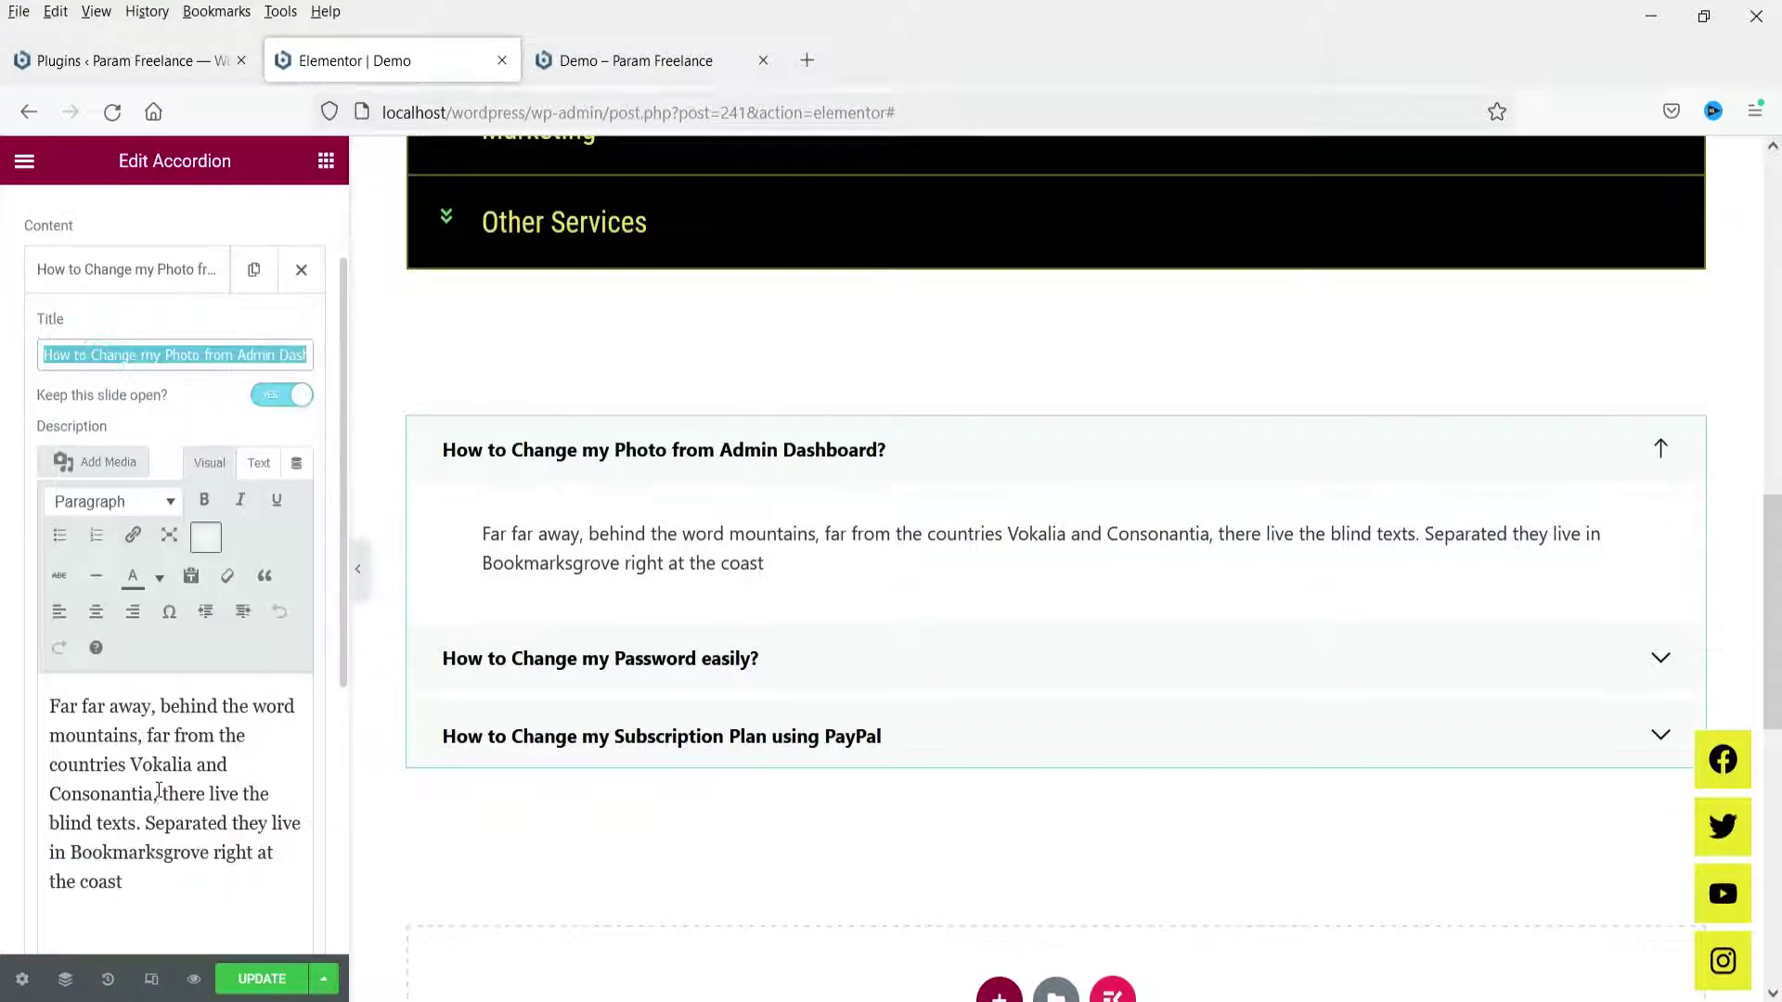
{"action": "triple_click", "coordinate": [159, 792]}
{"action": "left_click", "coordinate": [104, 276]}
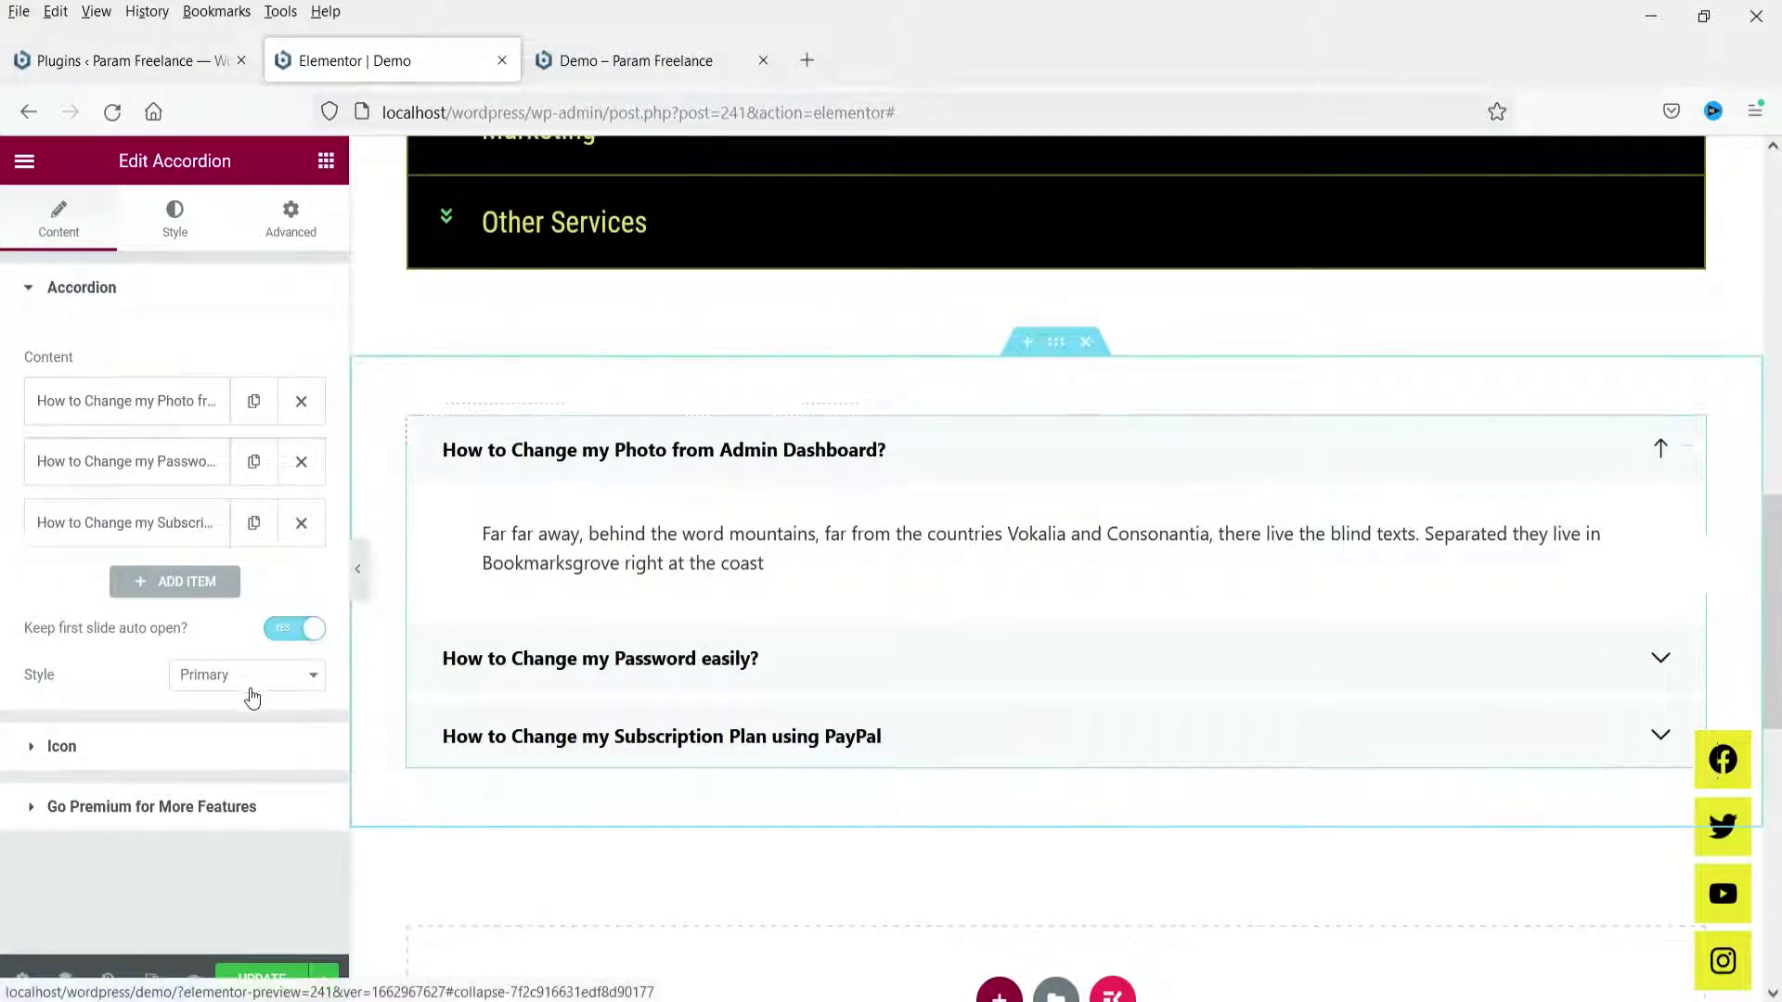
Try the Curve Shape, Side Curve, Box Icon and Floating Style accordion styles.
{"action": "left_click", "coordinate": [274, 681]}
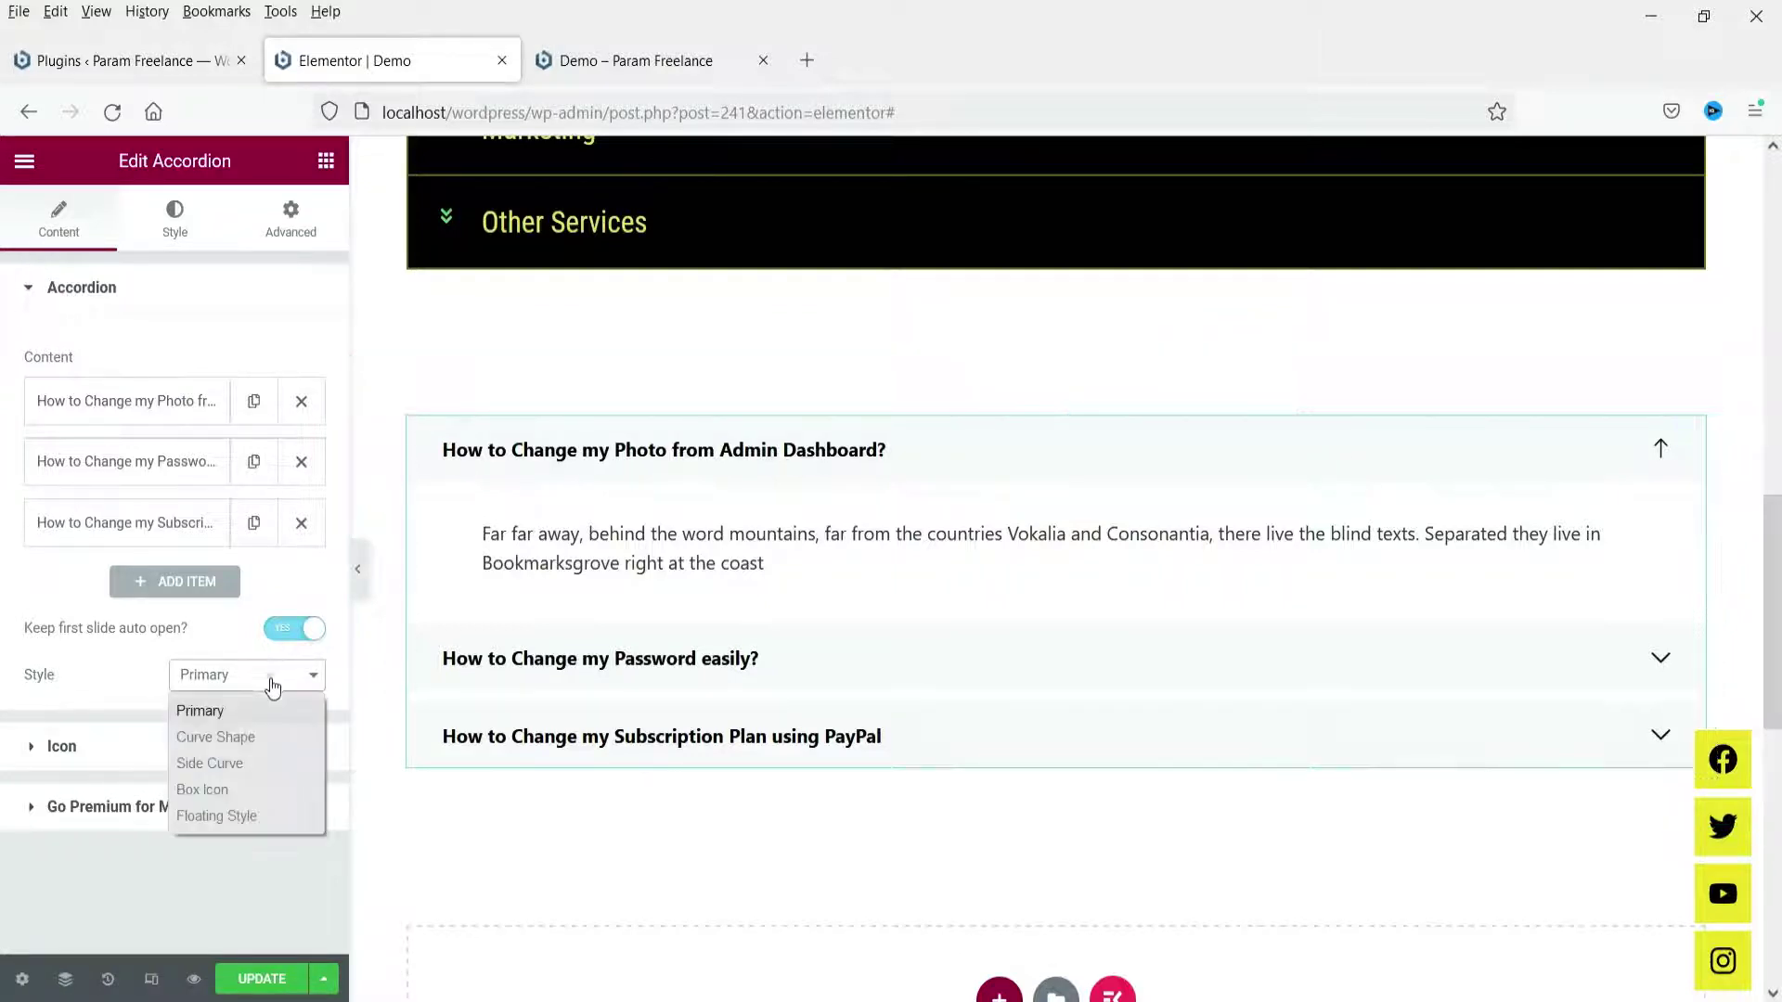
{"action": "left_click", "coordinate": [259, 745]}
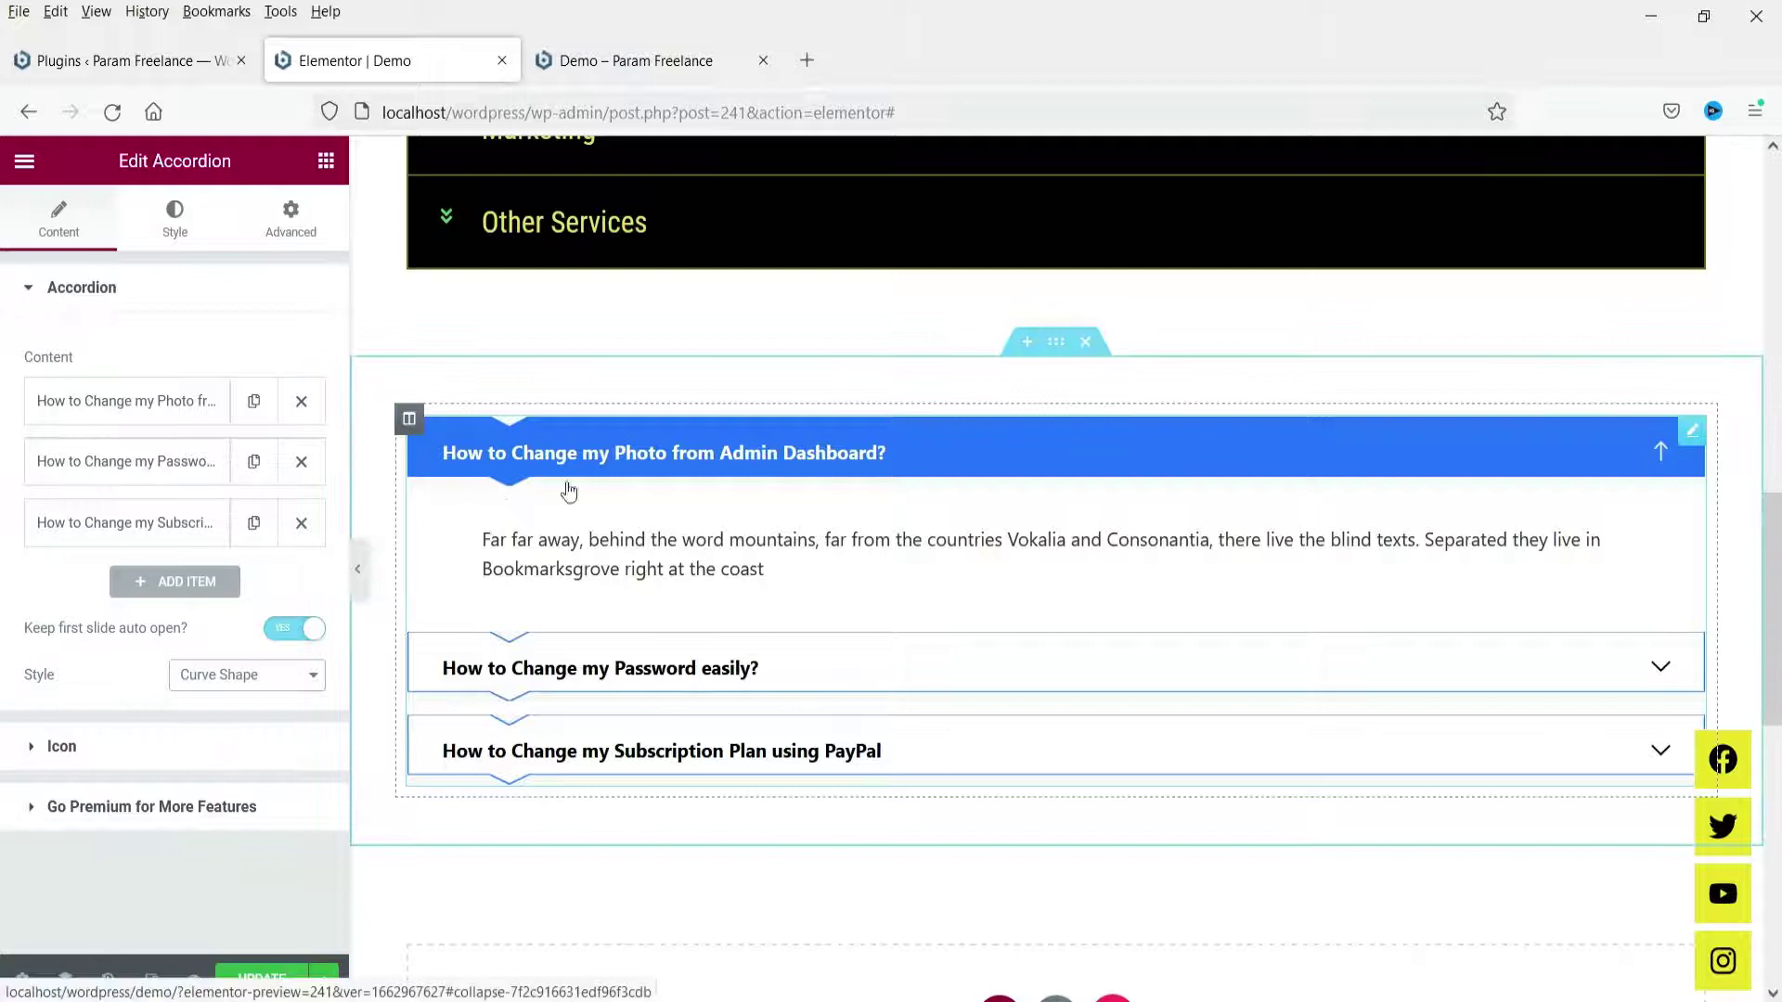
{"action": "left_click", "coordinate": [243, 677]}
{"action": "left_click", "coordinate": [239, 767]}
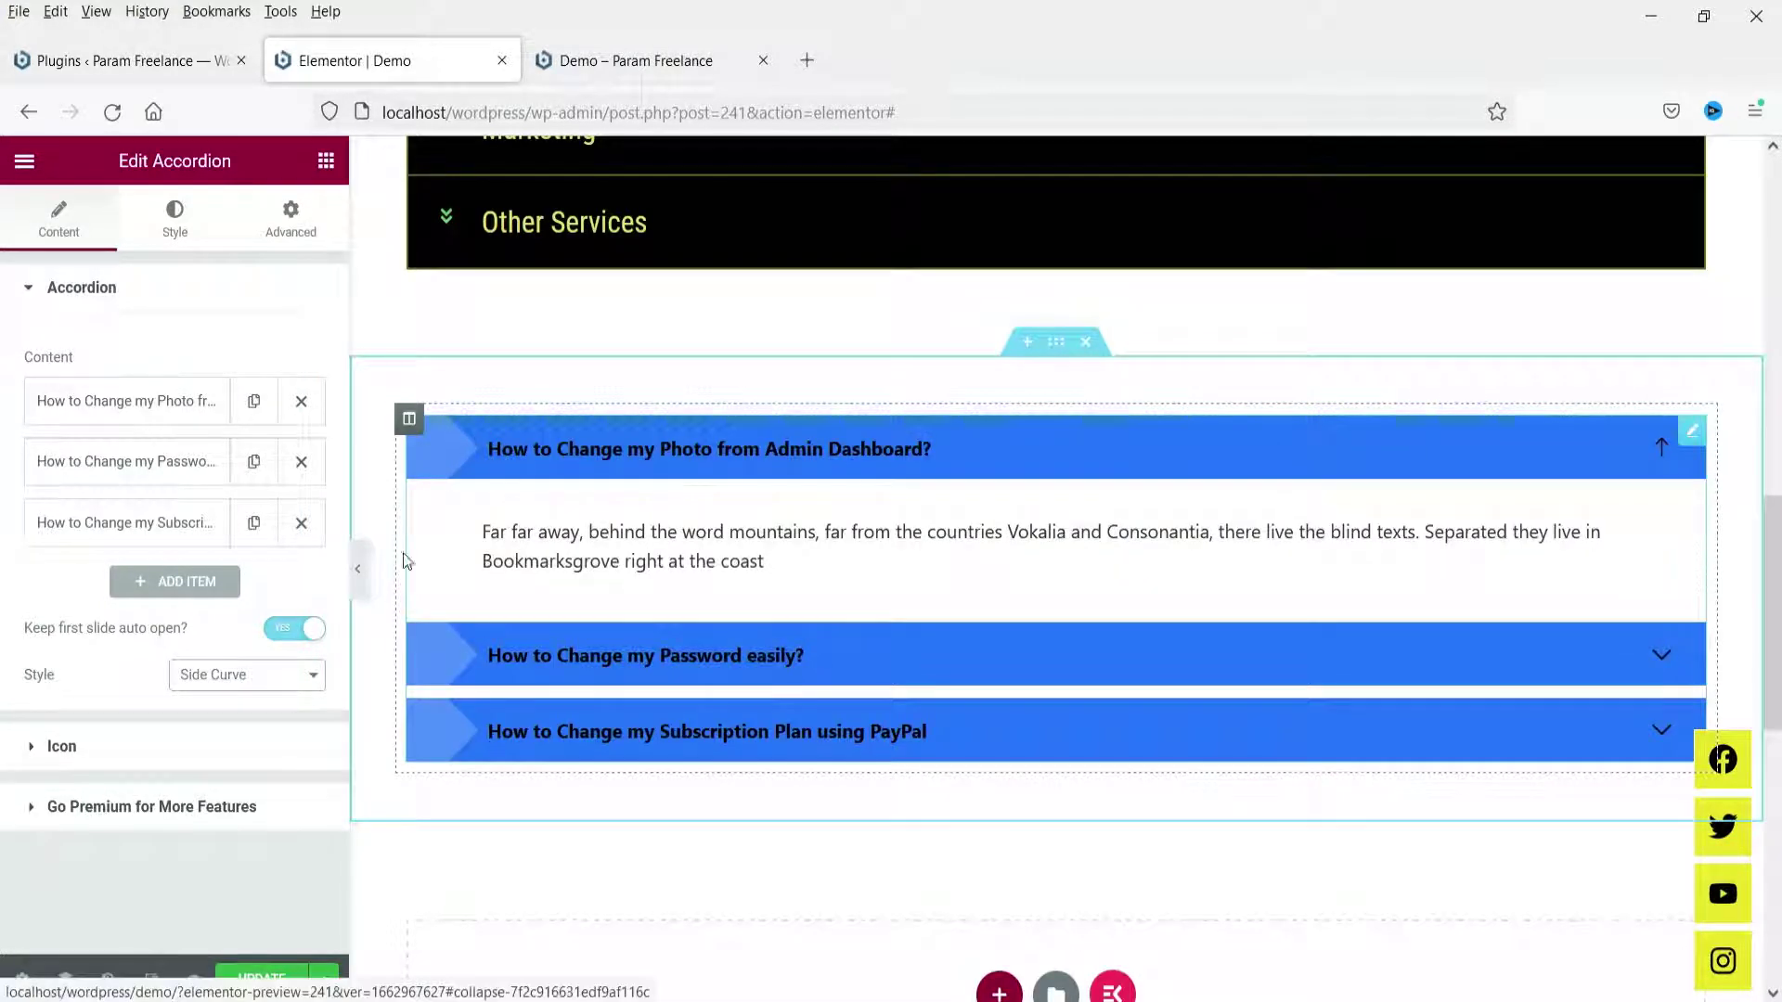
{"action": "left_click", "coordinate": [210, 674]}
{"action": "left_click", "coordinate": [207, 790]}
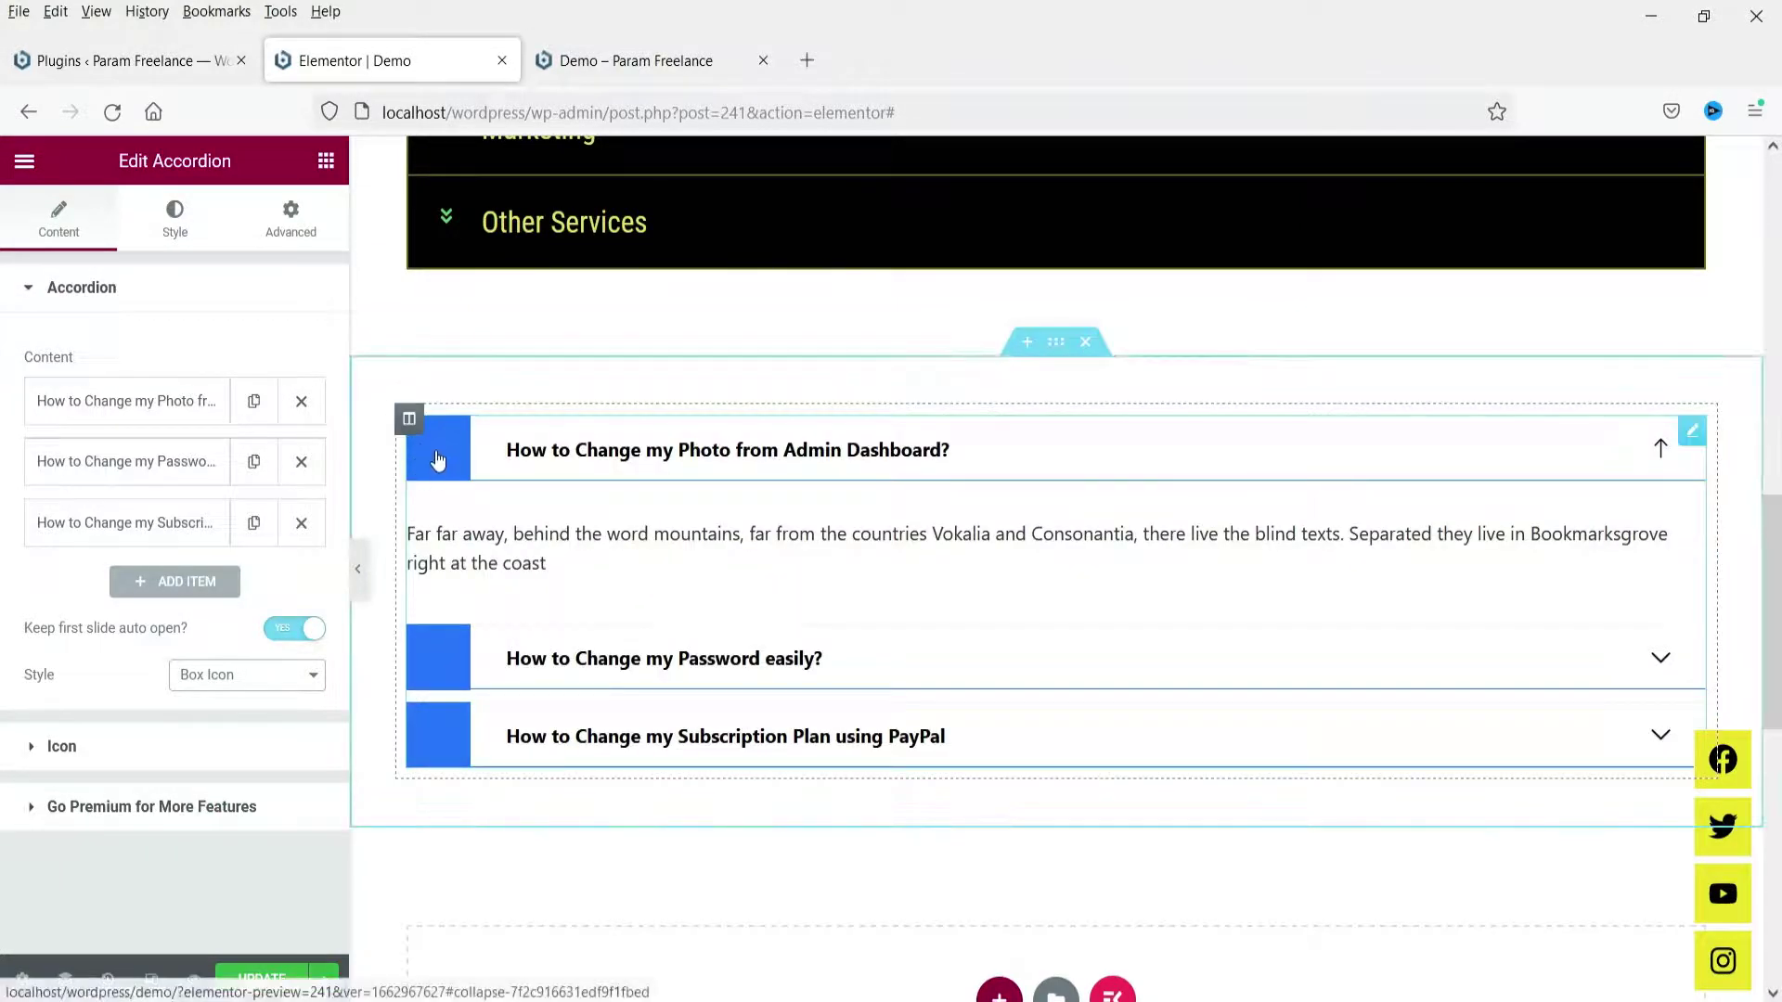
{"action": "left_click", "coordinate": [222, 676]}
{"action": "left_click", "coordinate": [213, 816]}
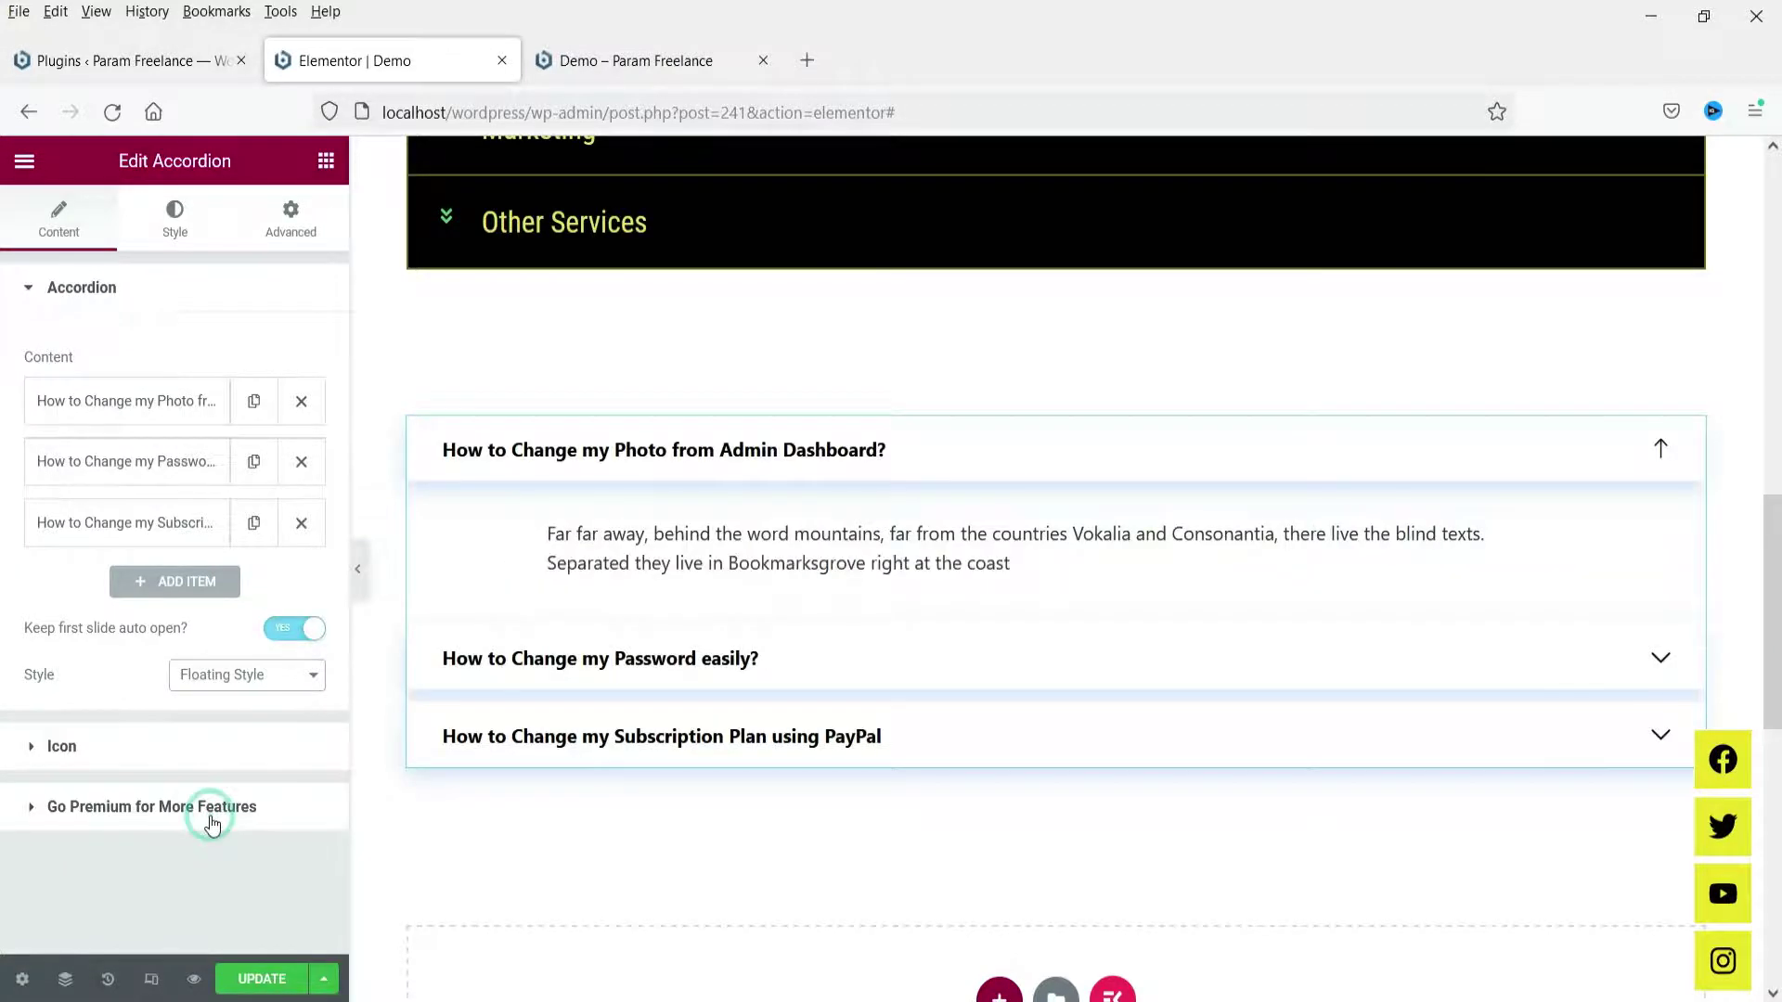
Settle on the Side Curve style and show the Icon settings.
{"action": "scroll", "coordinate": [783, 529], "scroll_direction": "up", "scroll_amount": 1}
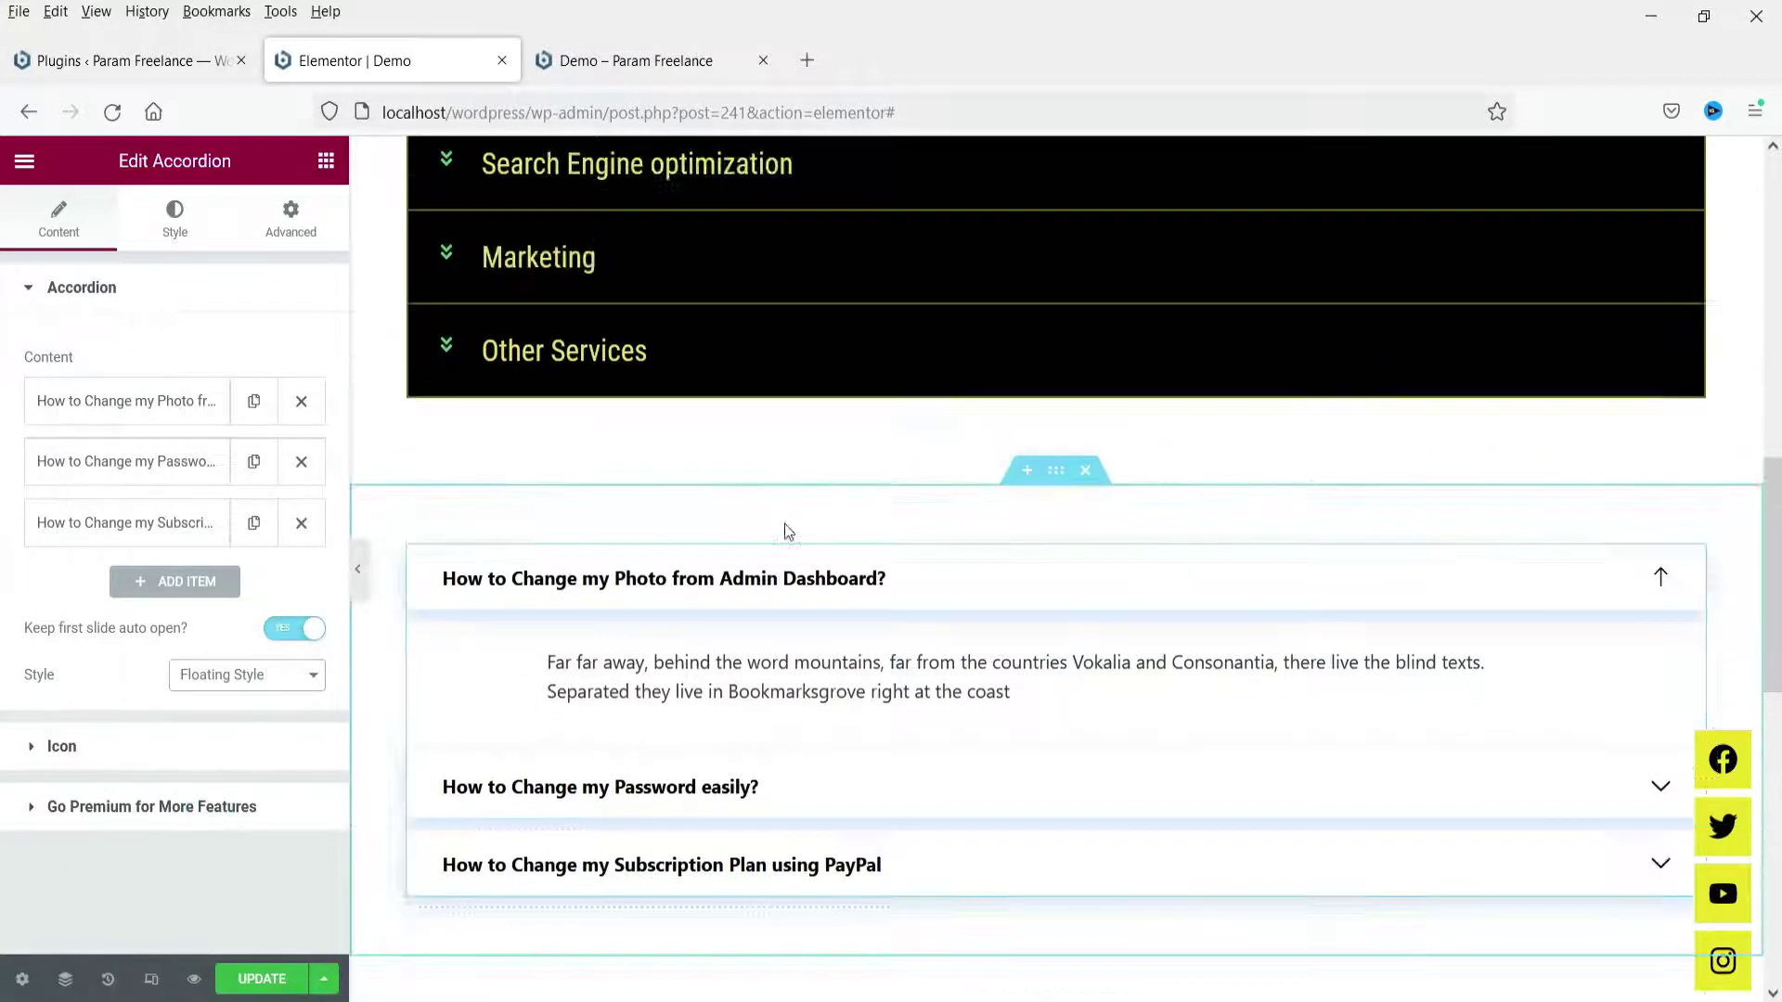
{"action": "left_click", "coordinate": [275, 680]}
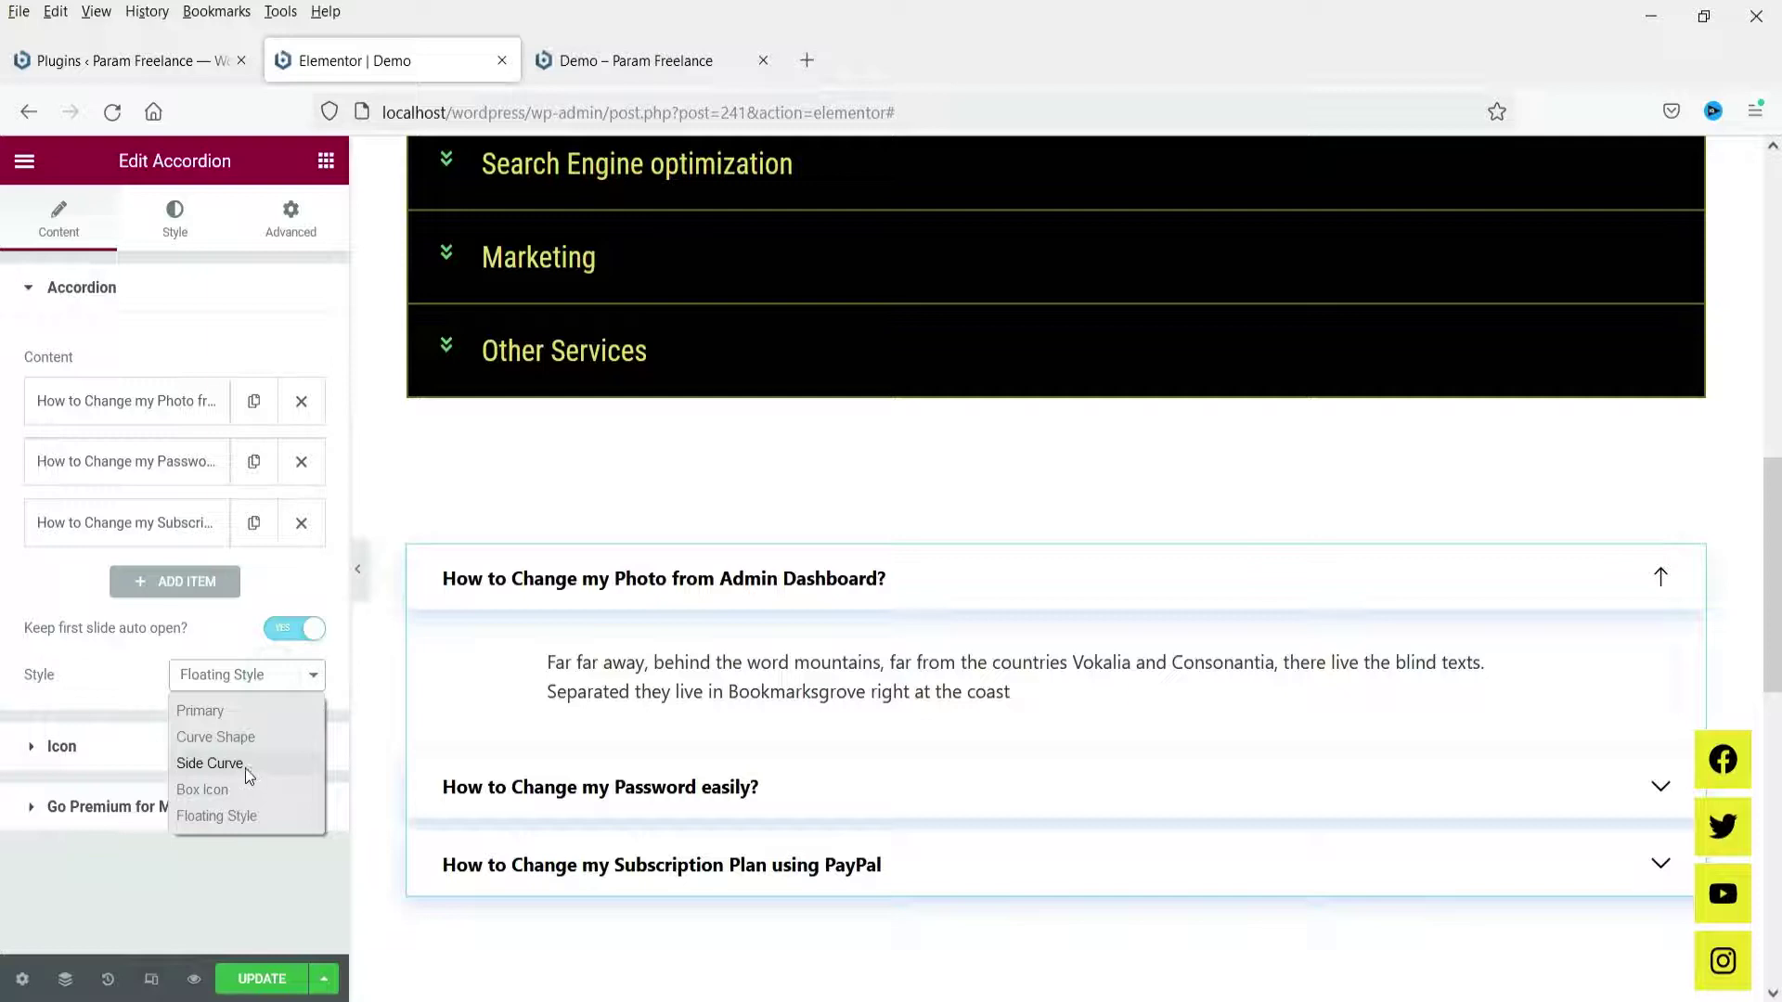
{"action": "left_click", "coordinate": [210, 763]}
{"action": "scroll", "coordinate": [961, 514], "scroll_direction": "down", "scroll_amount": 2}
{"action": "left_click", "coordinate": [62, 747]}
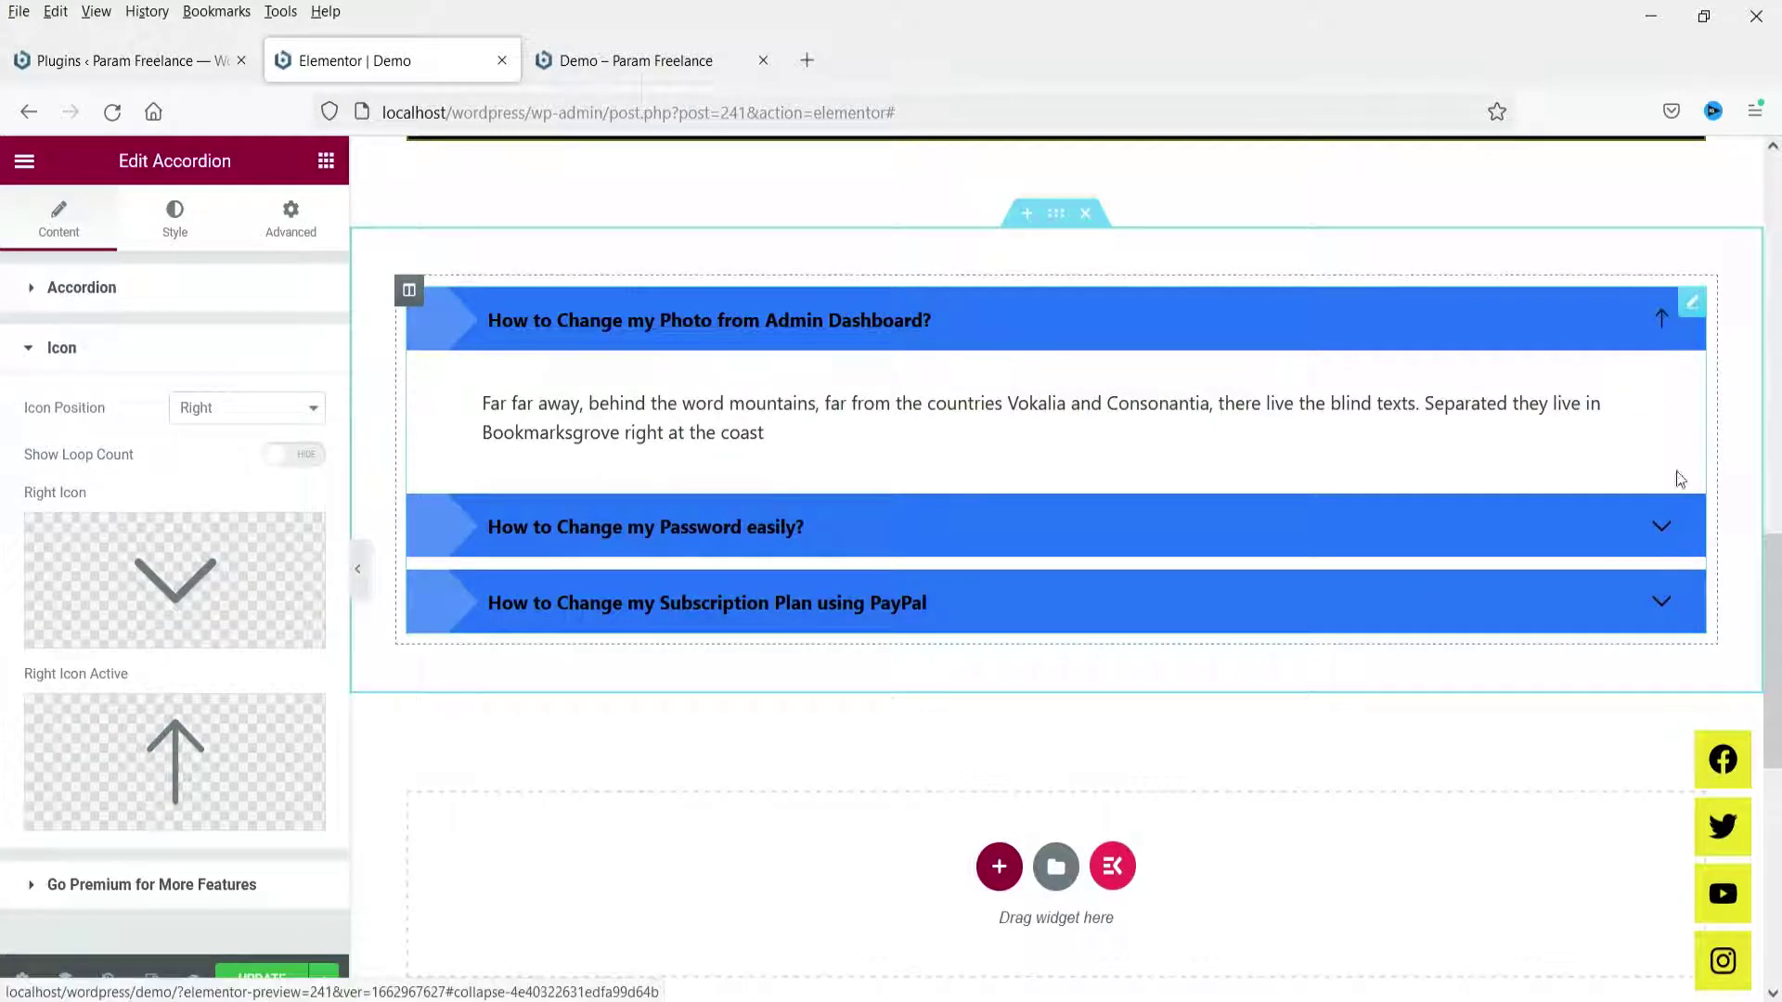
Try Left and Both icon positions and browse the icon library without choosing.
{"action": "left_click", "coordinate": [246, 408]}
{"action": "left_click", "coordinate": [220, 471]}
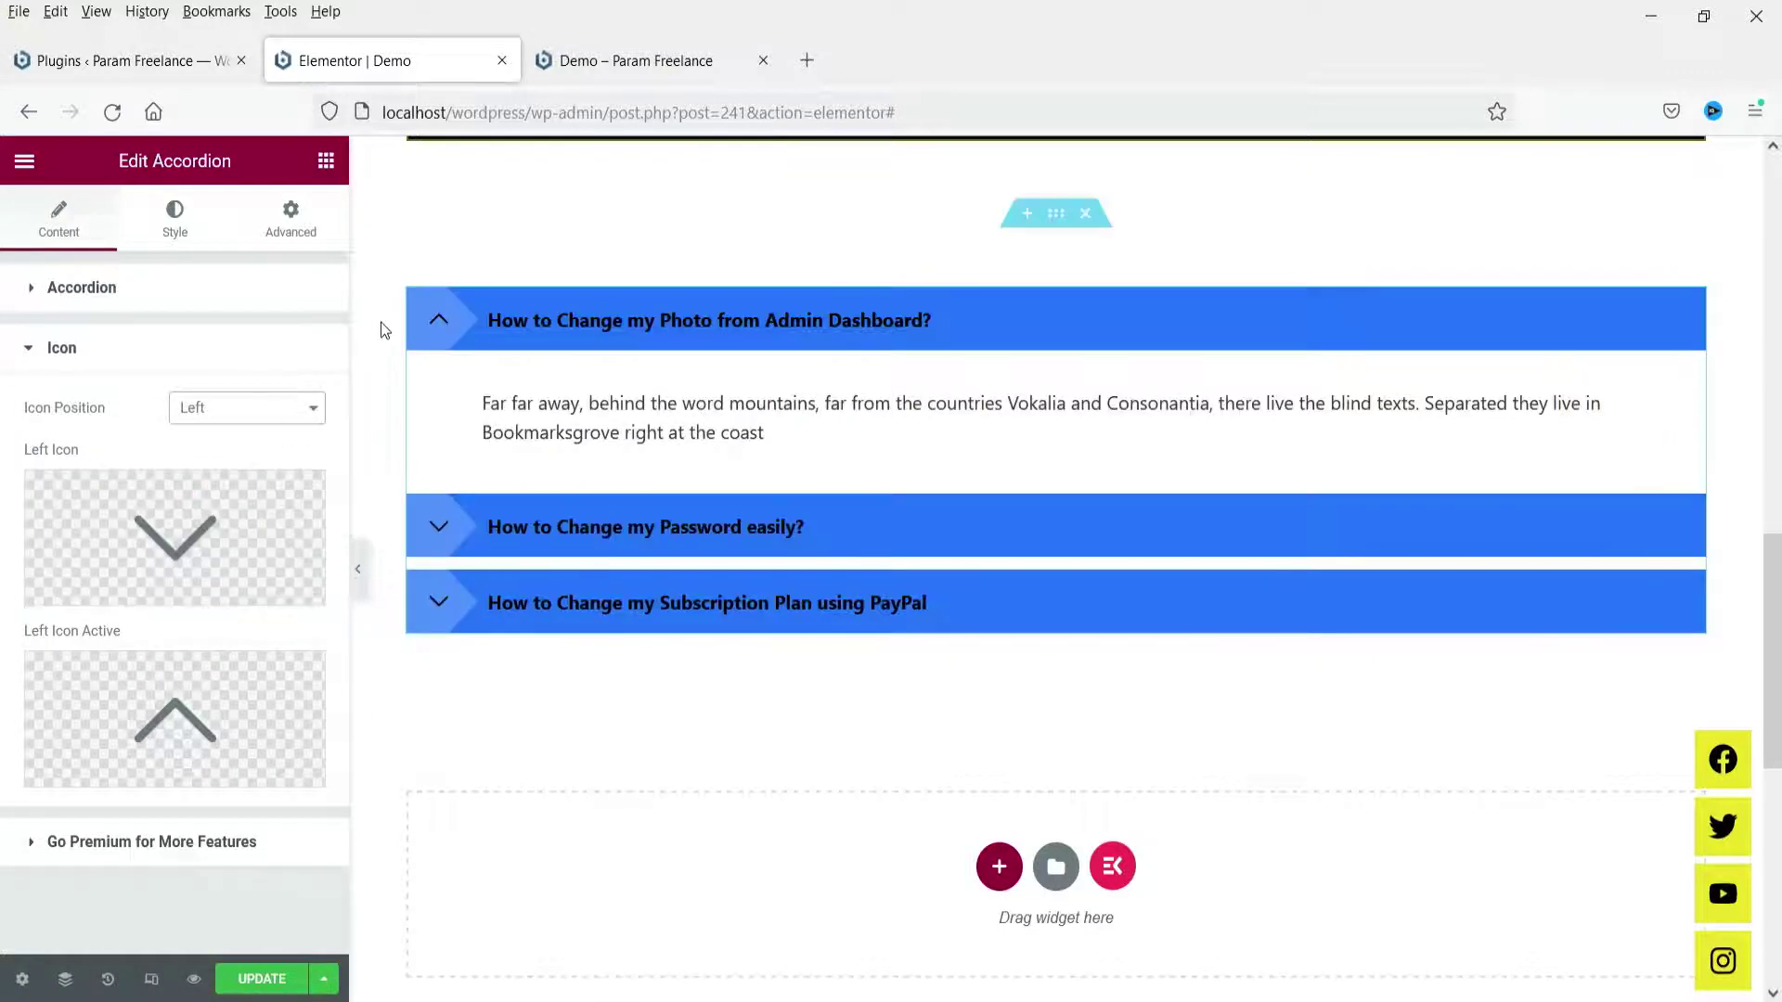
{"action": "left_click", "coordinate": [212, 408]}
{"action": "left_click", "coordinate": [207, 496]}
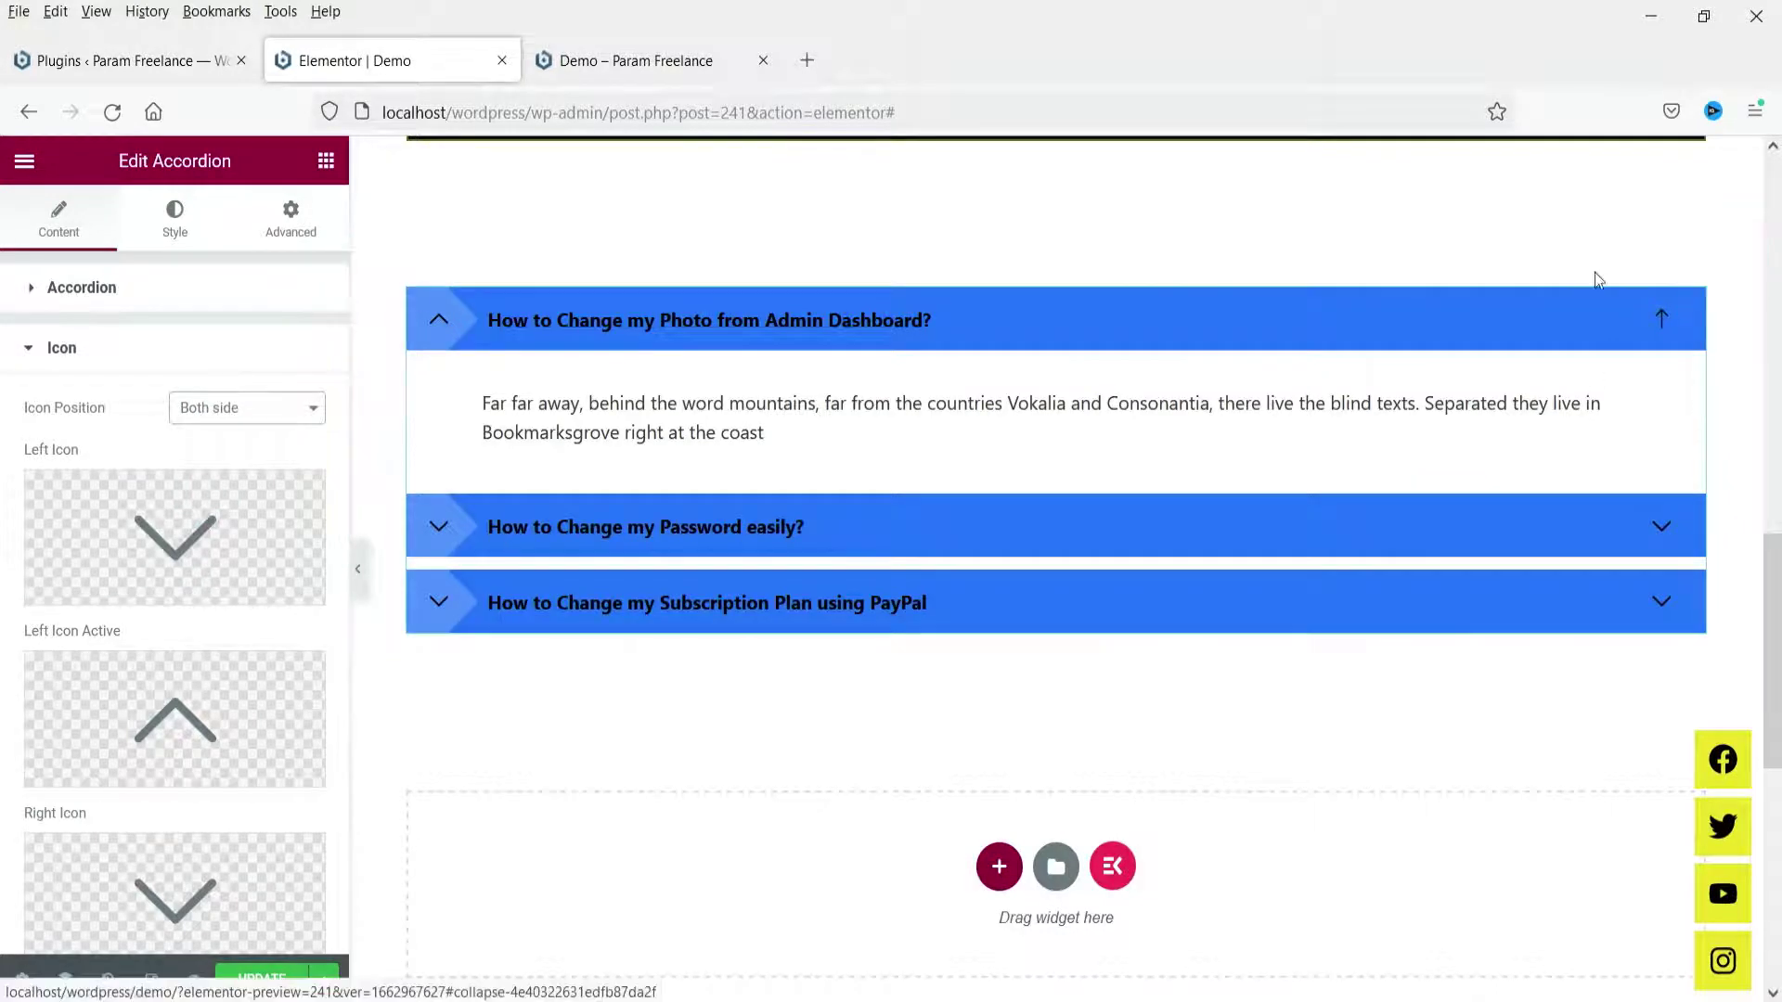
{"action": "scroll", "coordinate": [187, 469], "scroll_direction": "down", "scroll_amount": 2}
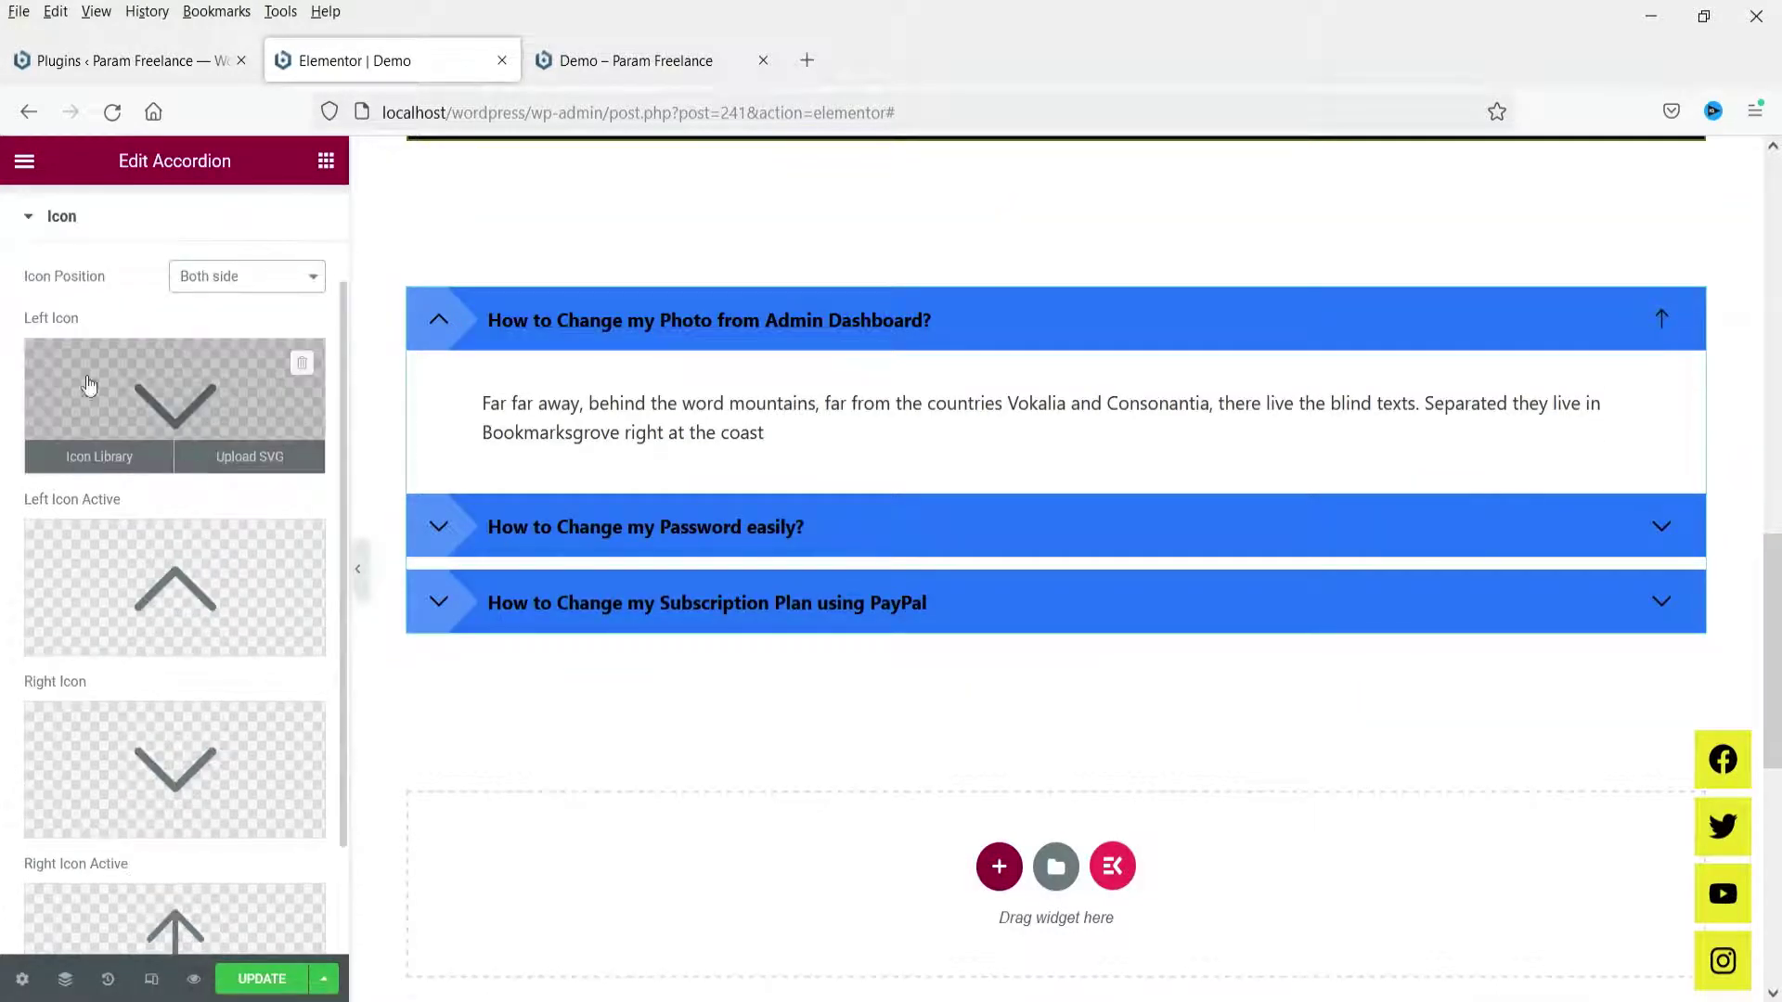
{"action": "left_click", "coordinate": [139, 406]}
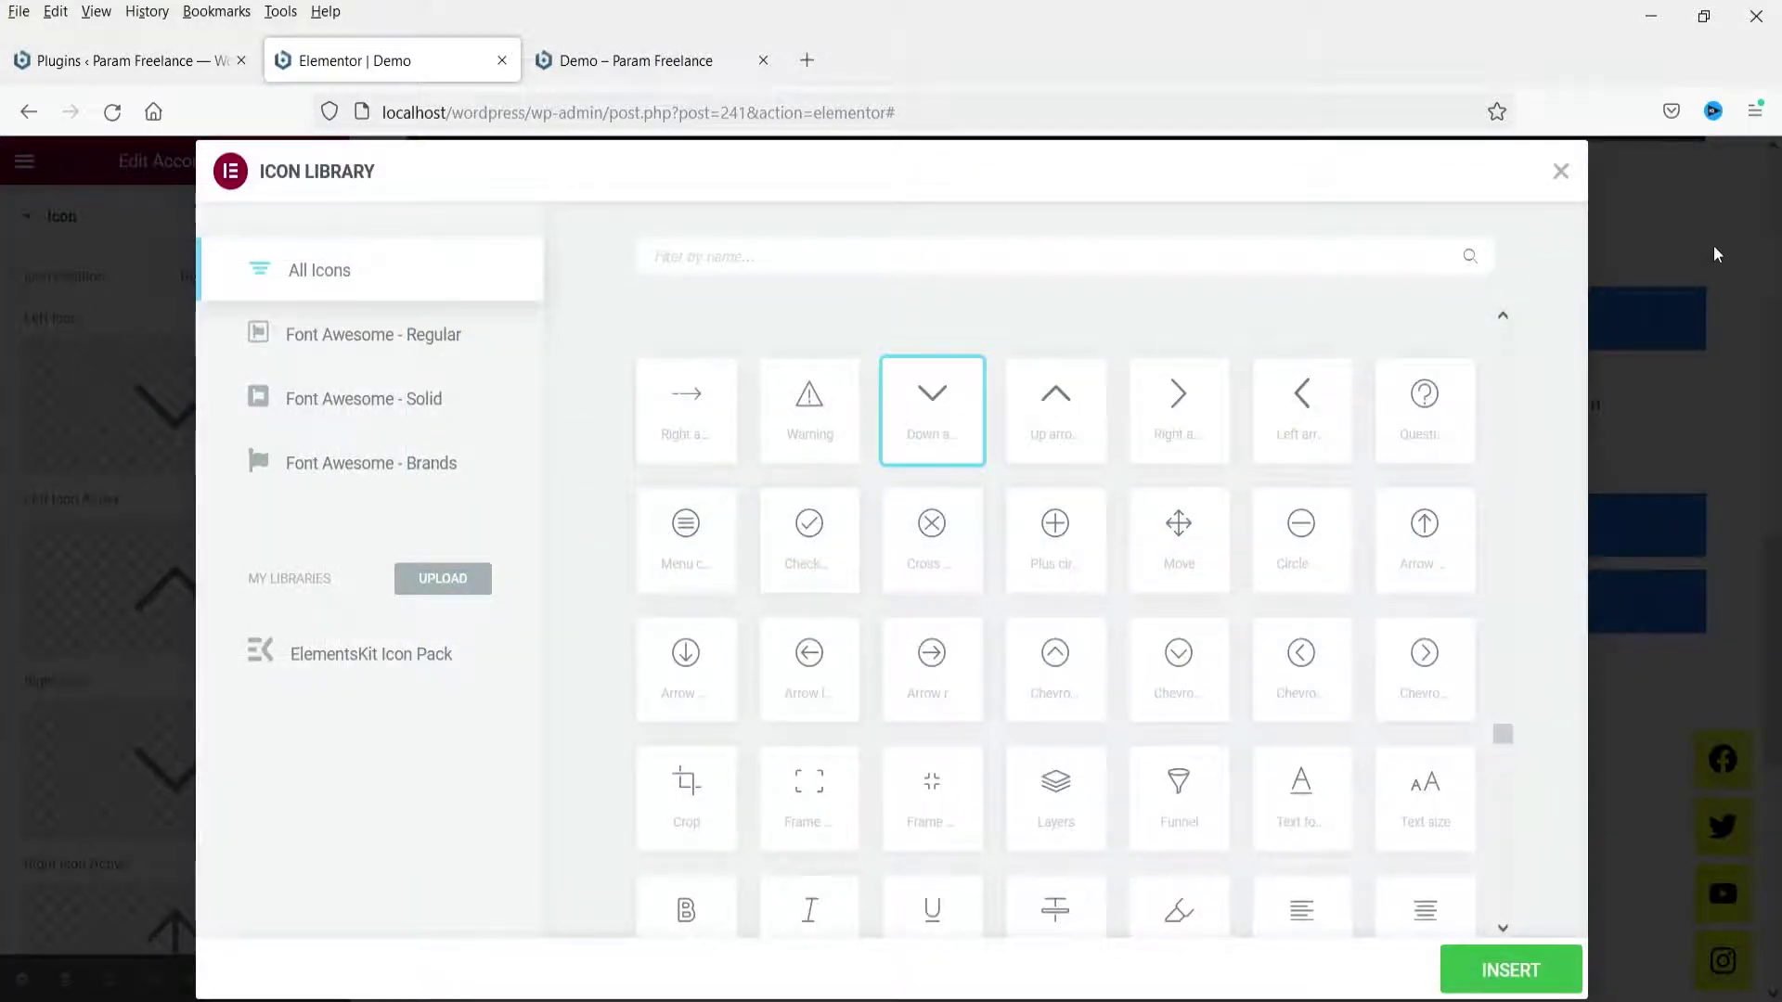
{"action": "left_click", "coordinate": [1562, 173]}
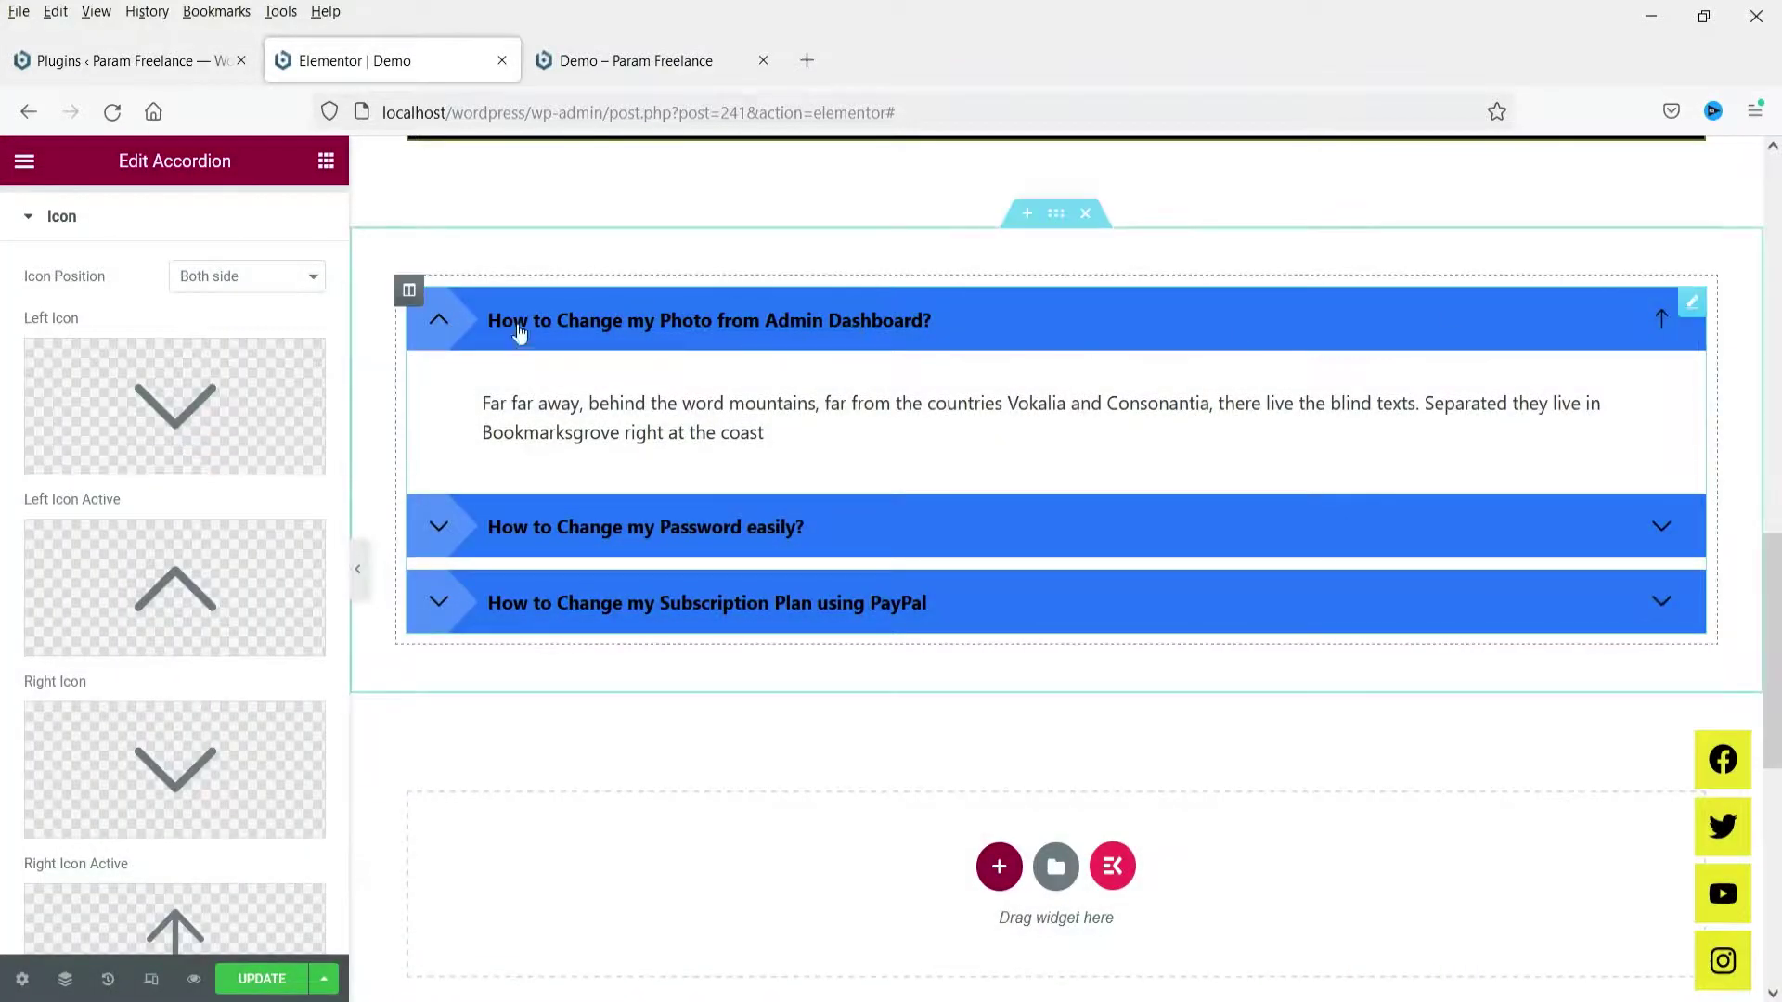
Set Icon Position to Right and toggle Show Loop Count on then off.
{"action": "scroll", "coordinate": [222, 371], "scroll_direction": "up", "scroll_amount": 2}
{"action": "left_click", "coordinate": [231, 408]}
{"action": "left_click", "coordinate": [219, 442]}
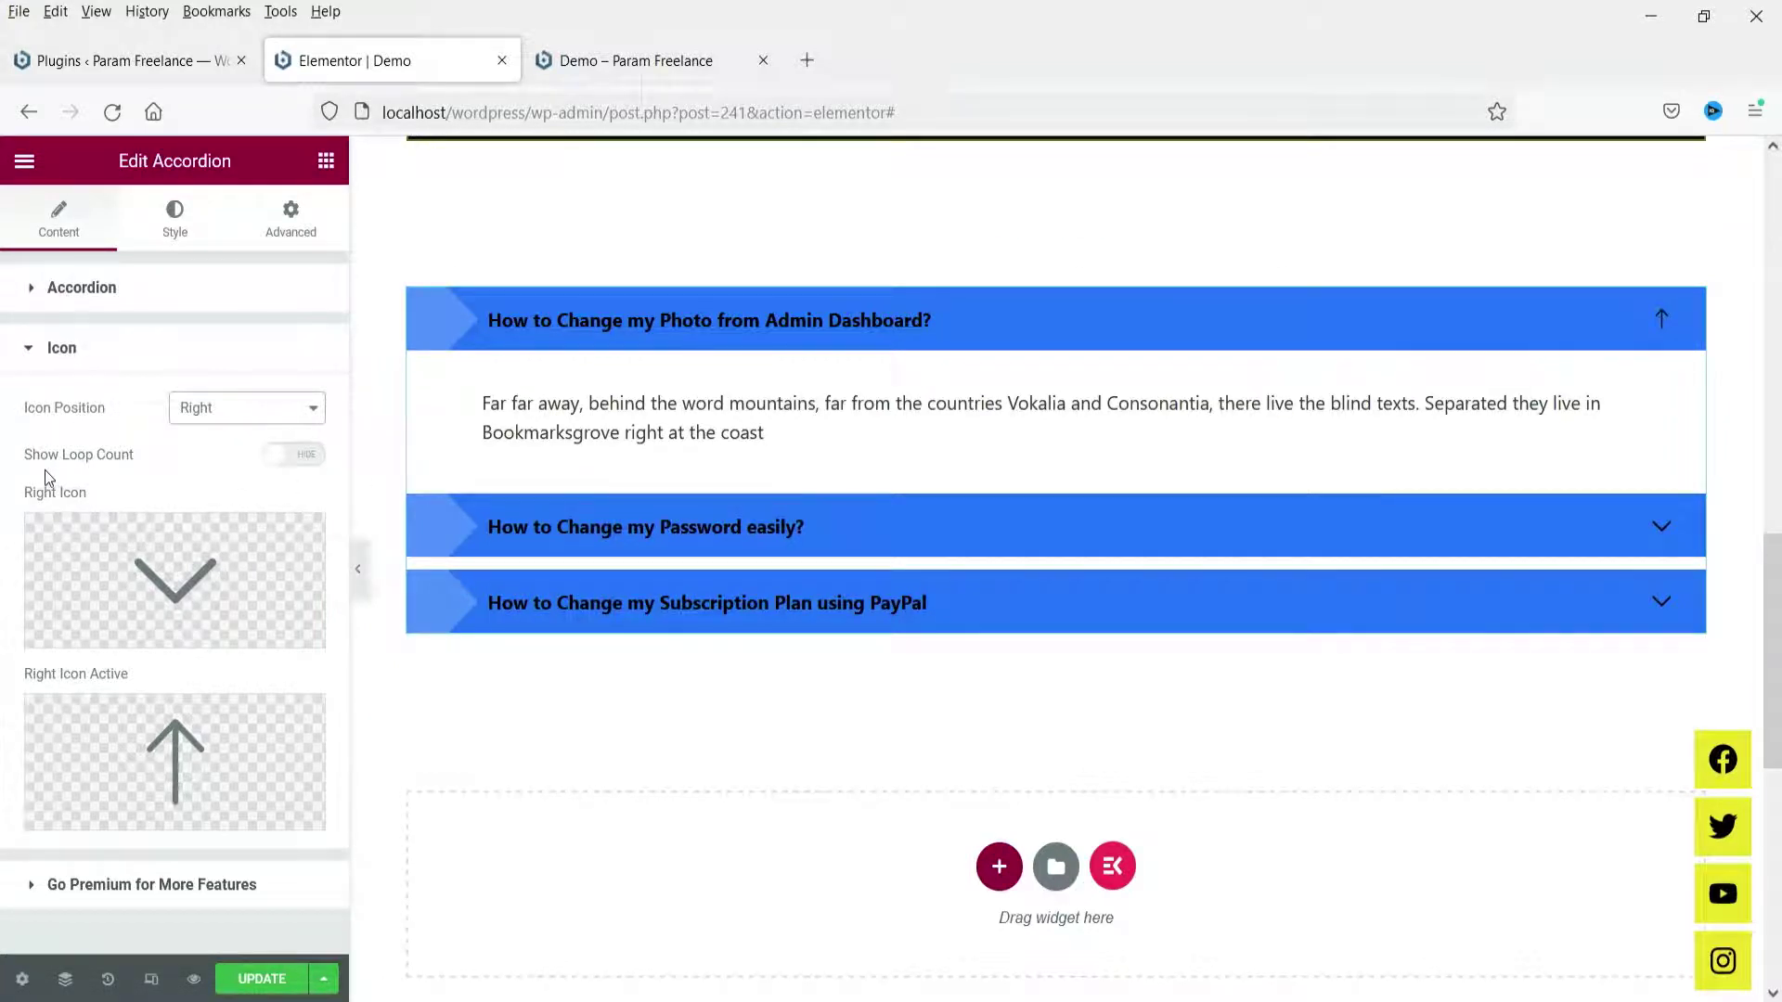
{"action": "left_click", "coordinate": [306, 460]}
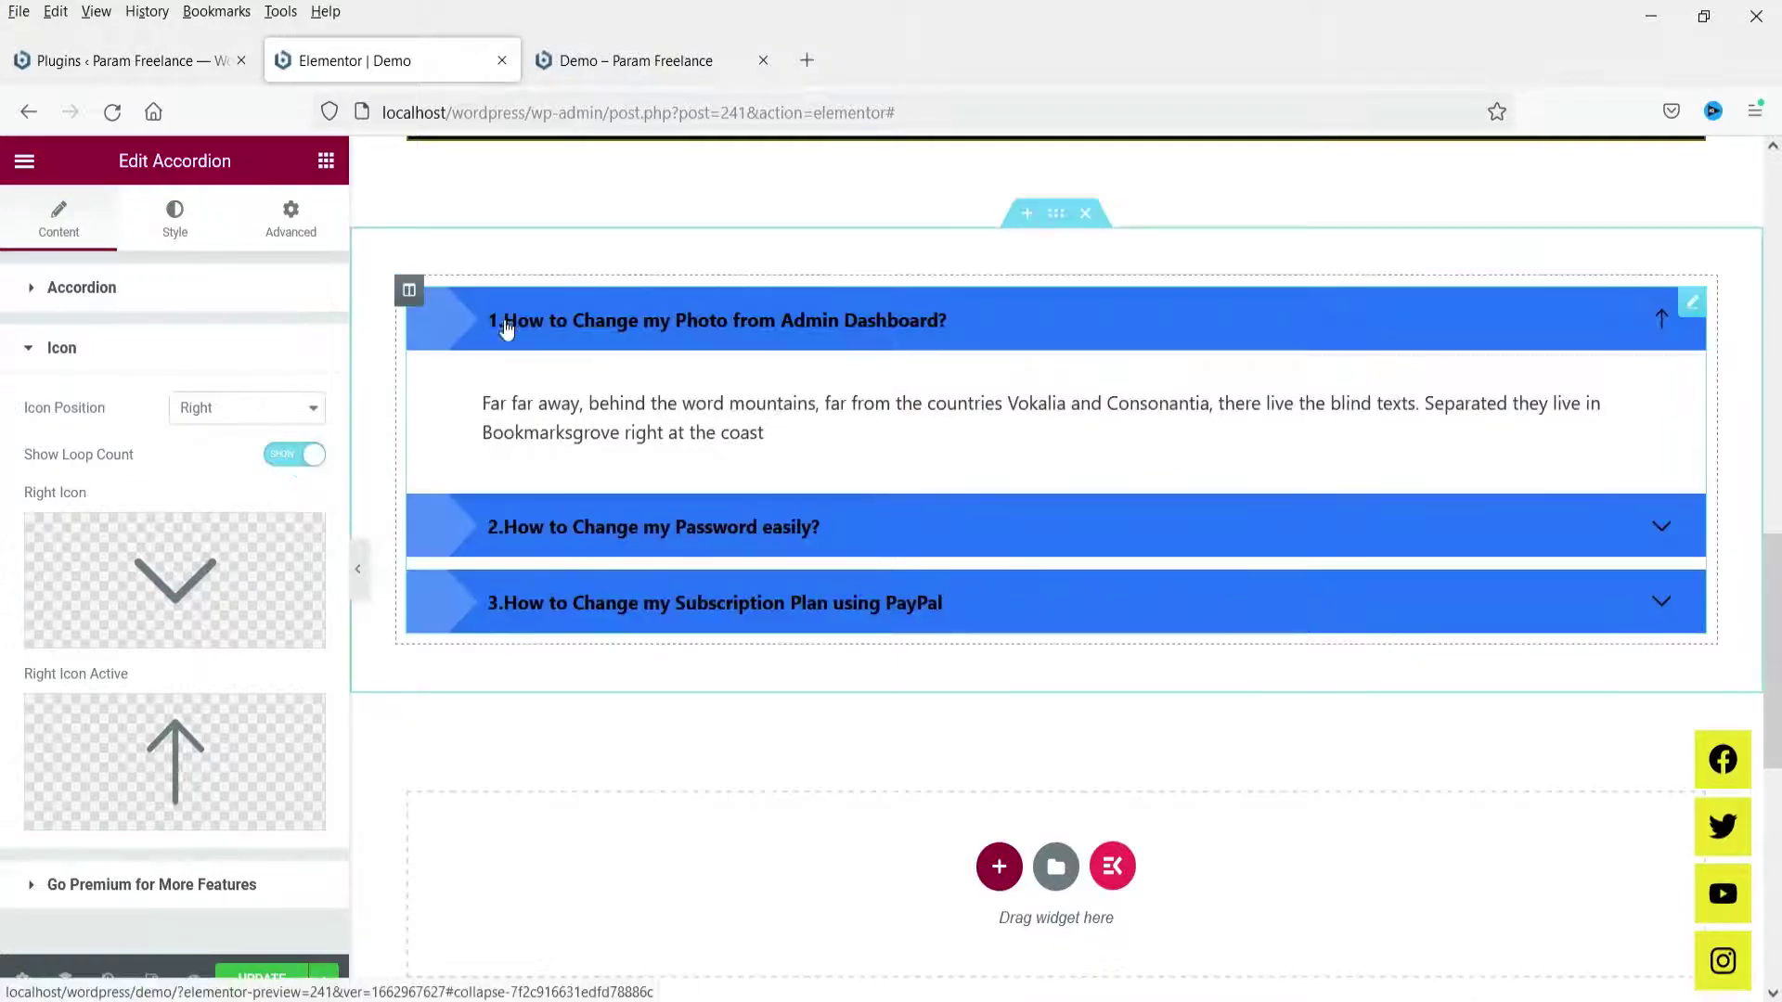
{"action": "left_click", "coordinate": [274, 461]}
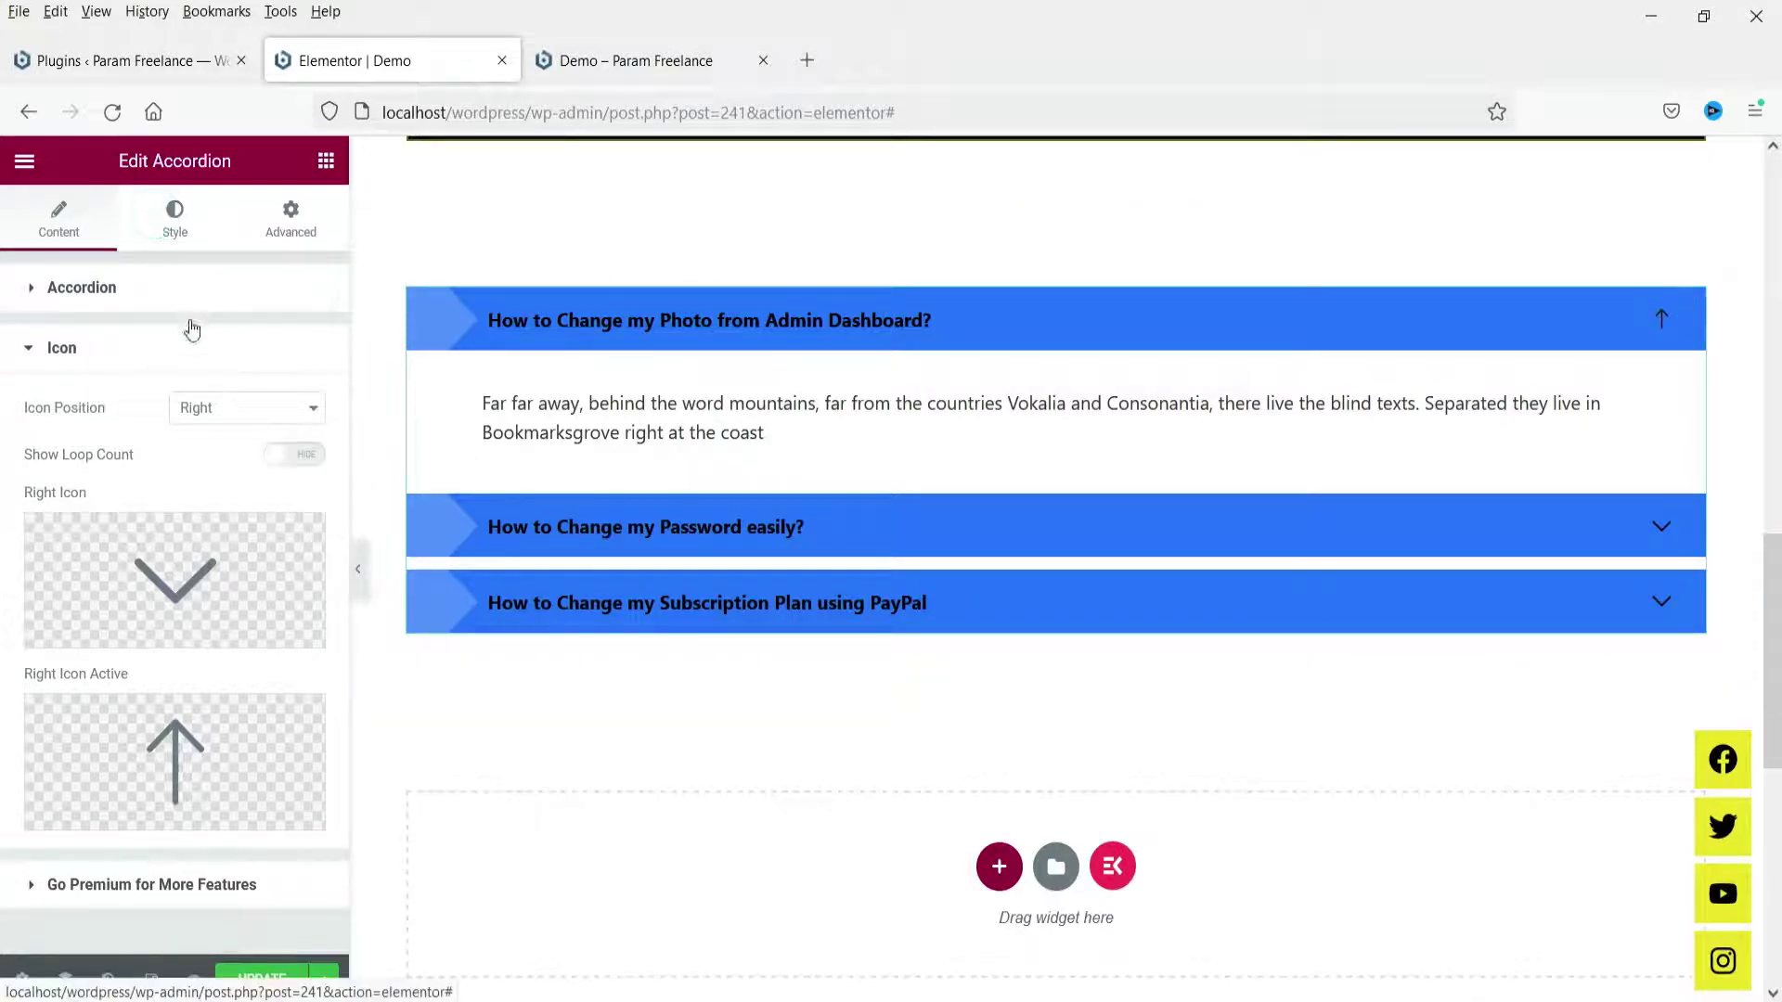
{"action": "left_click", "coordinate": [174, 220]}
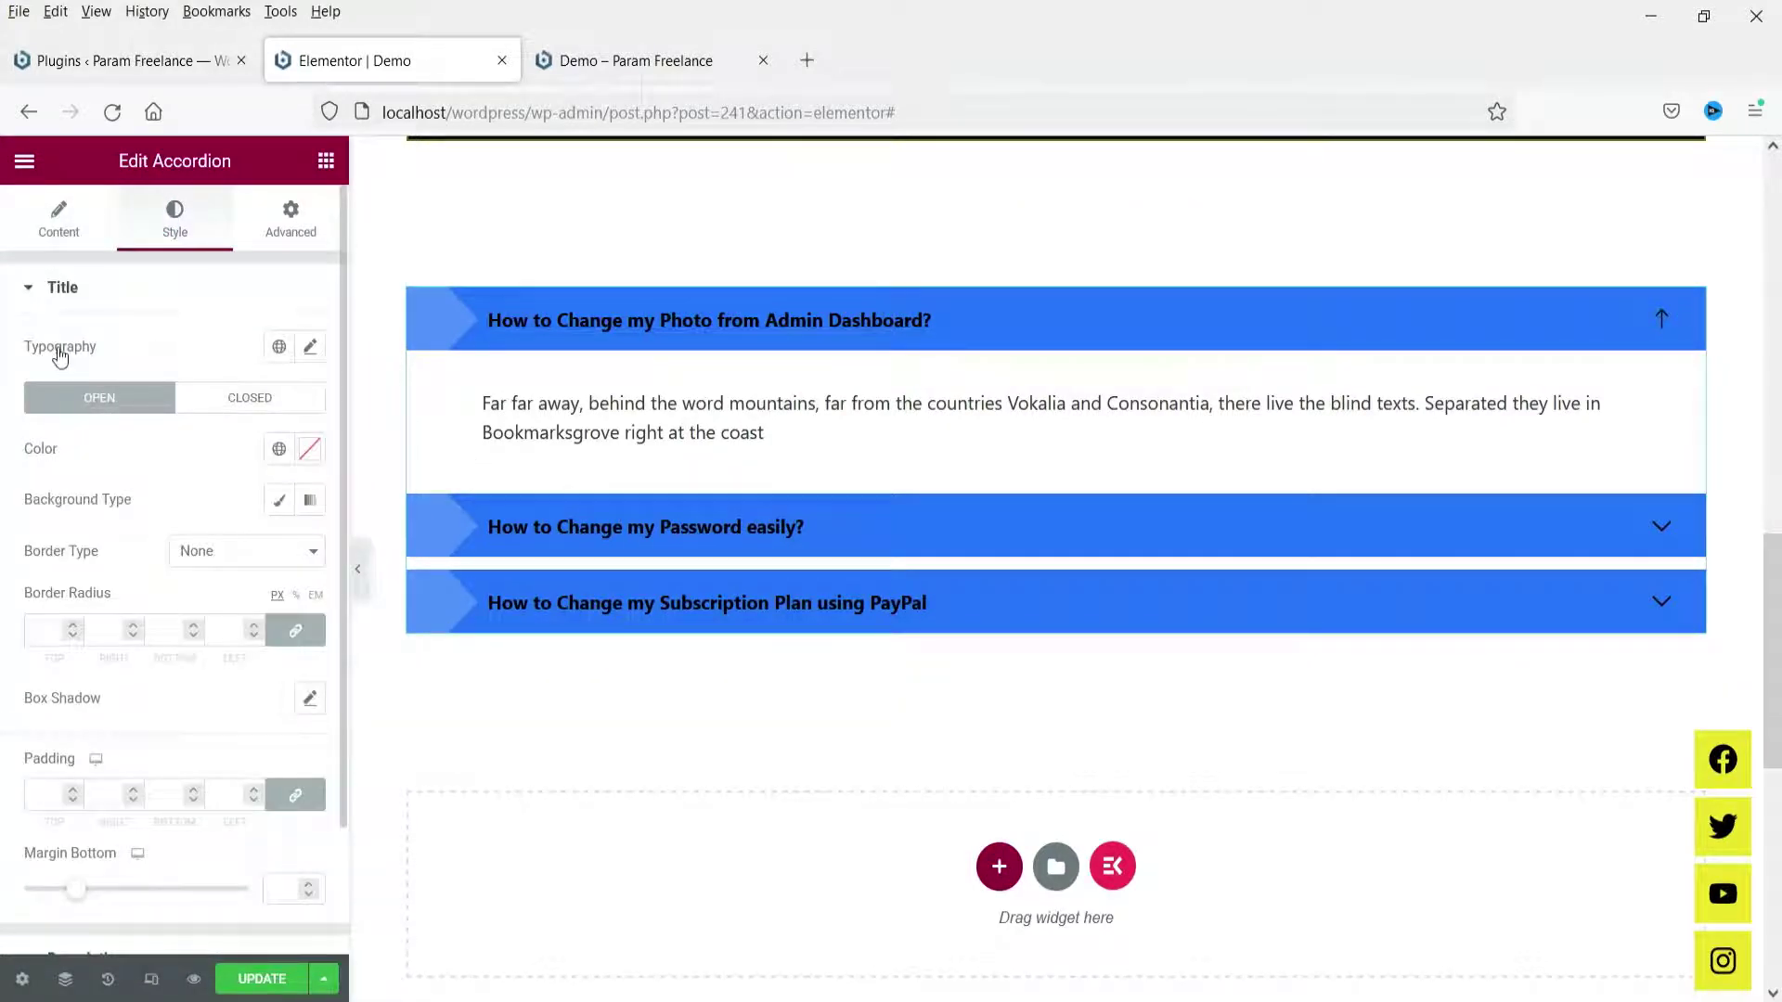
In the title Typography popover, set size 20, weight 500 and family Tahoma.
{"action": "left_click", "coordinate": [312, 350]}
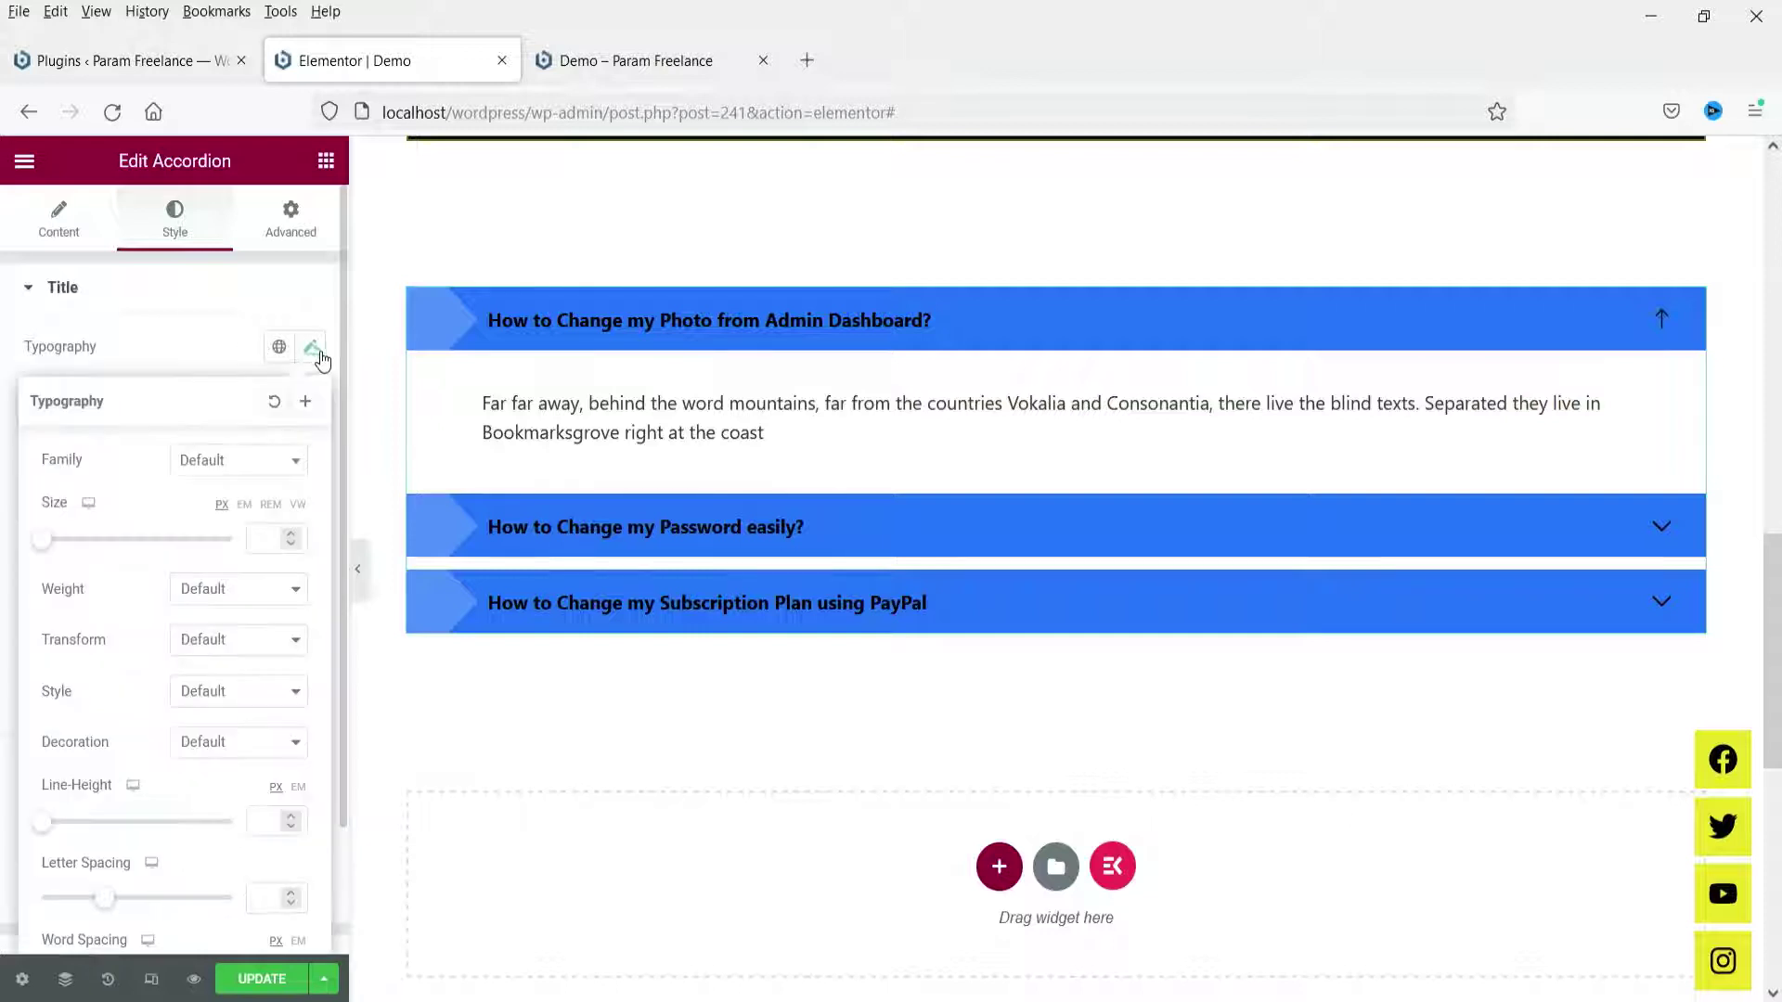
{"action": "left_click", "coordinate": [267, 539]}
{"action": "type", "text": "20"}
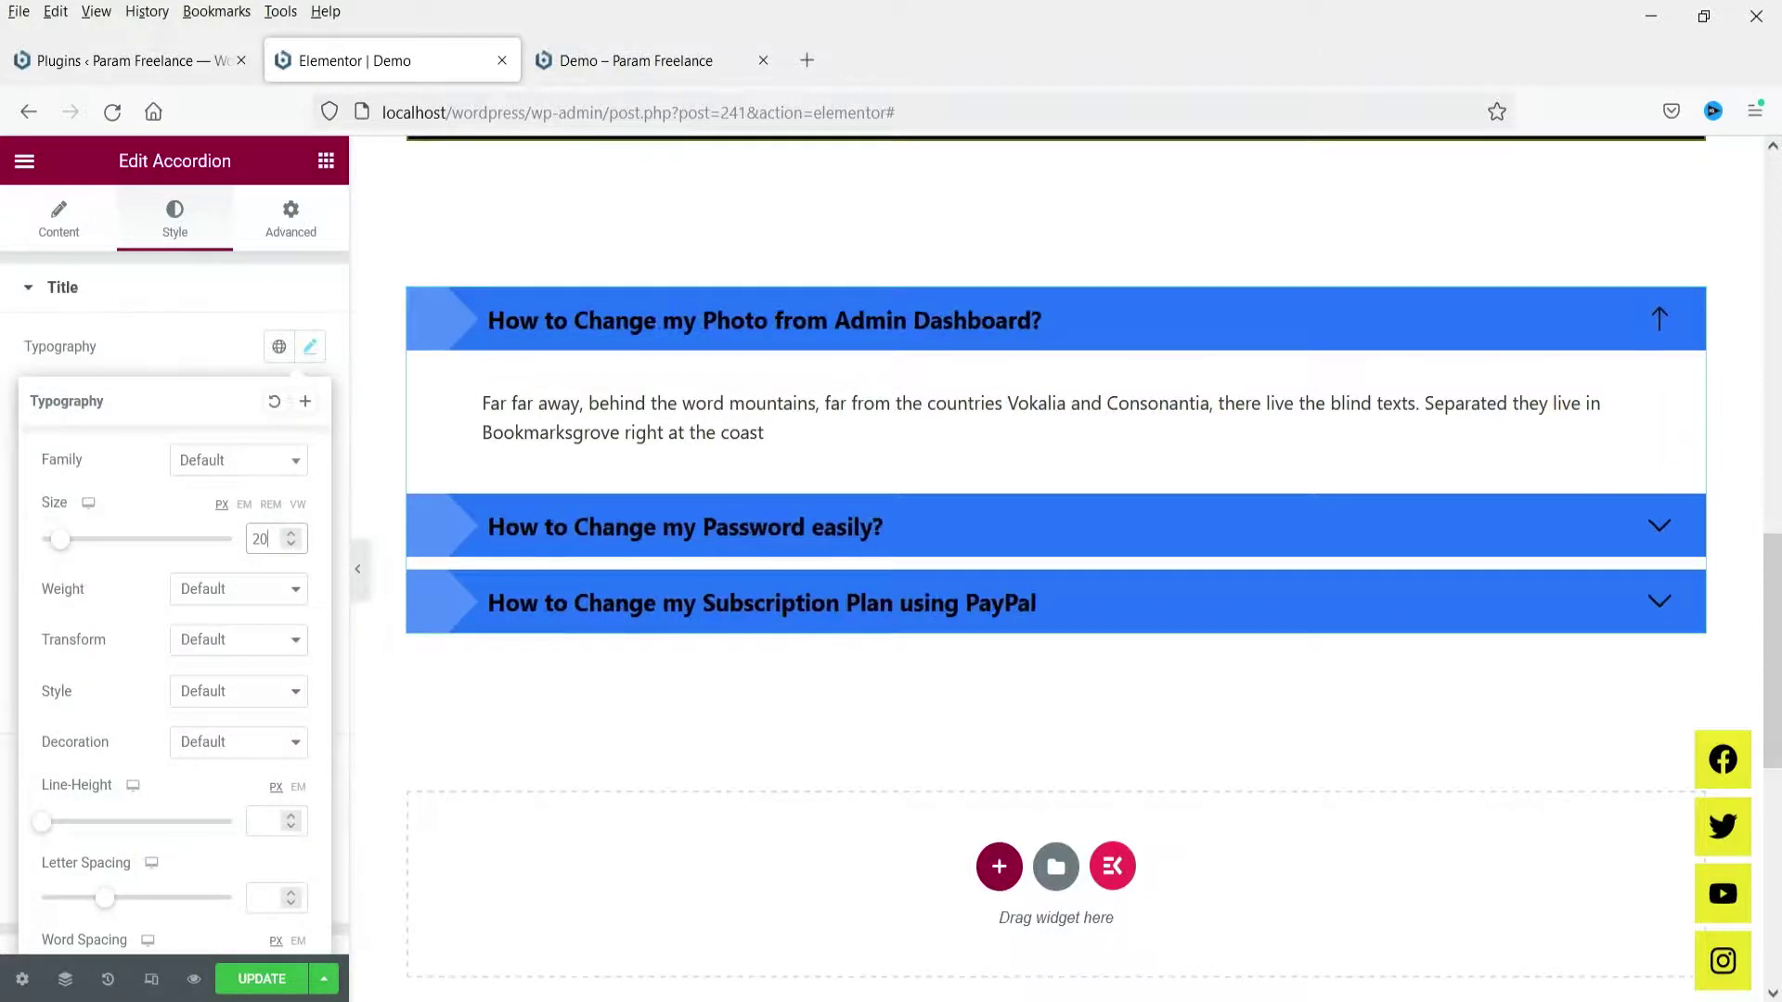
{"action": "left_click", "coordinate": [242, 588]}
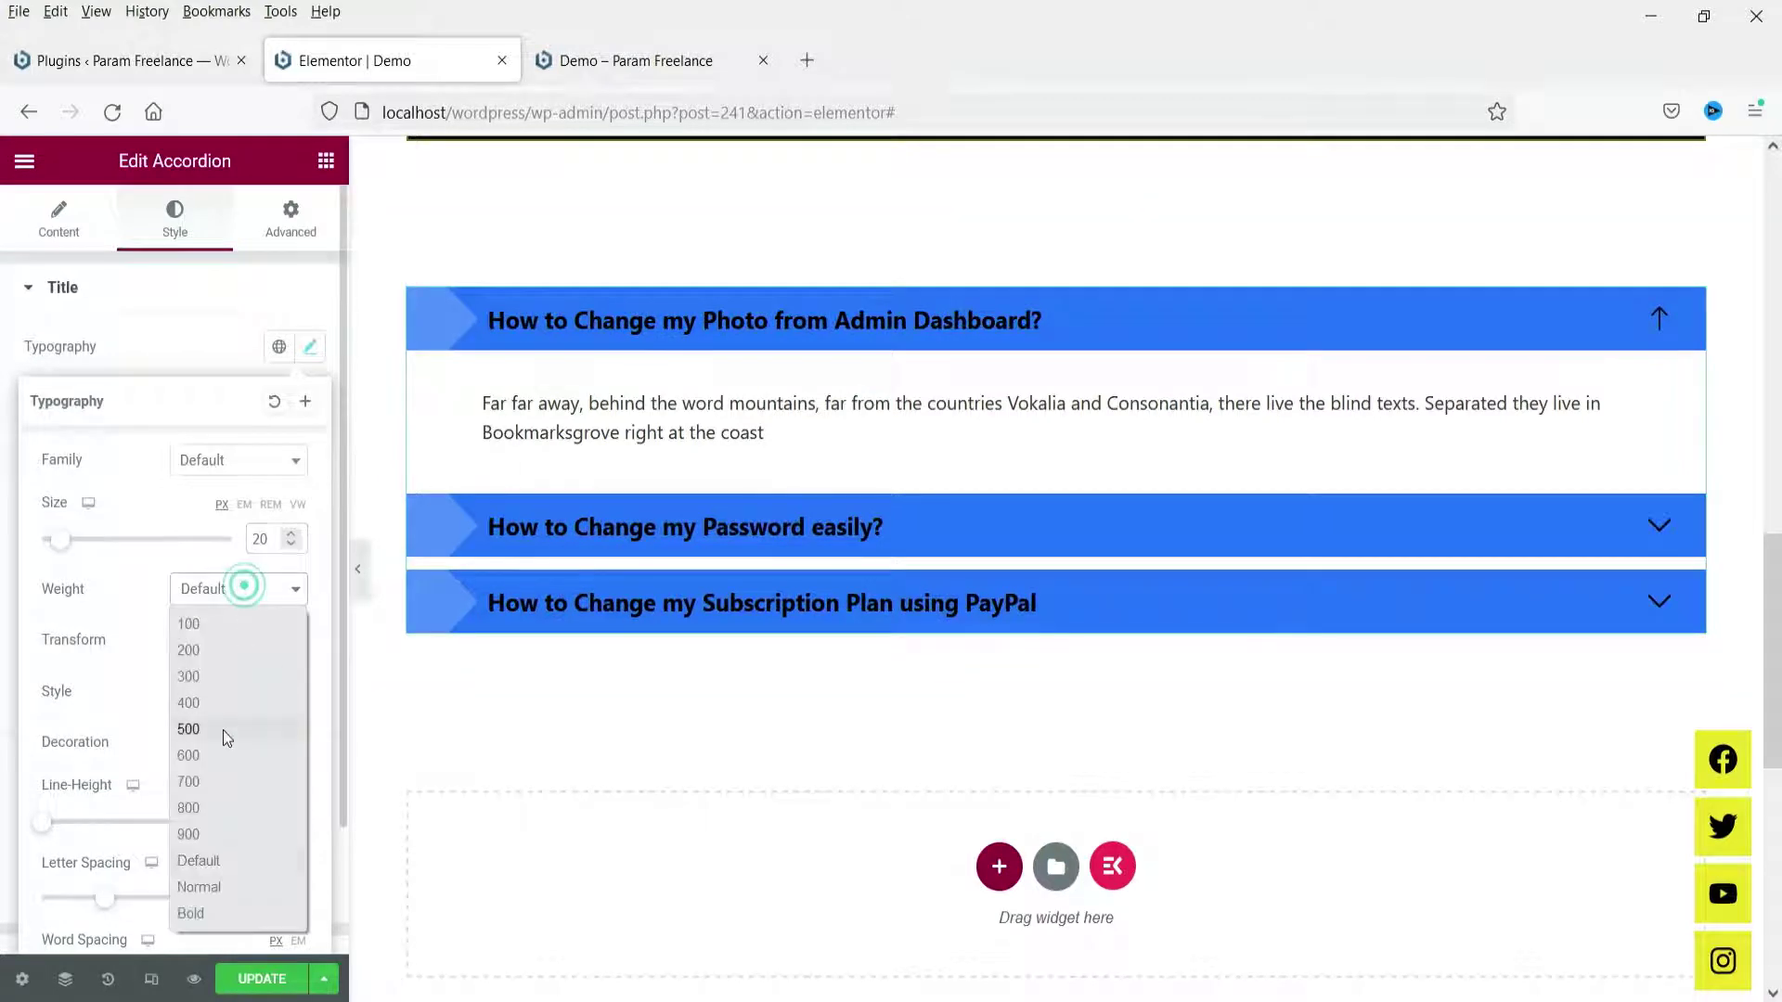
{"action": "left_click", "coordinate": [223, 730]}
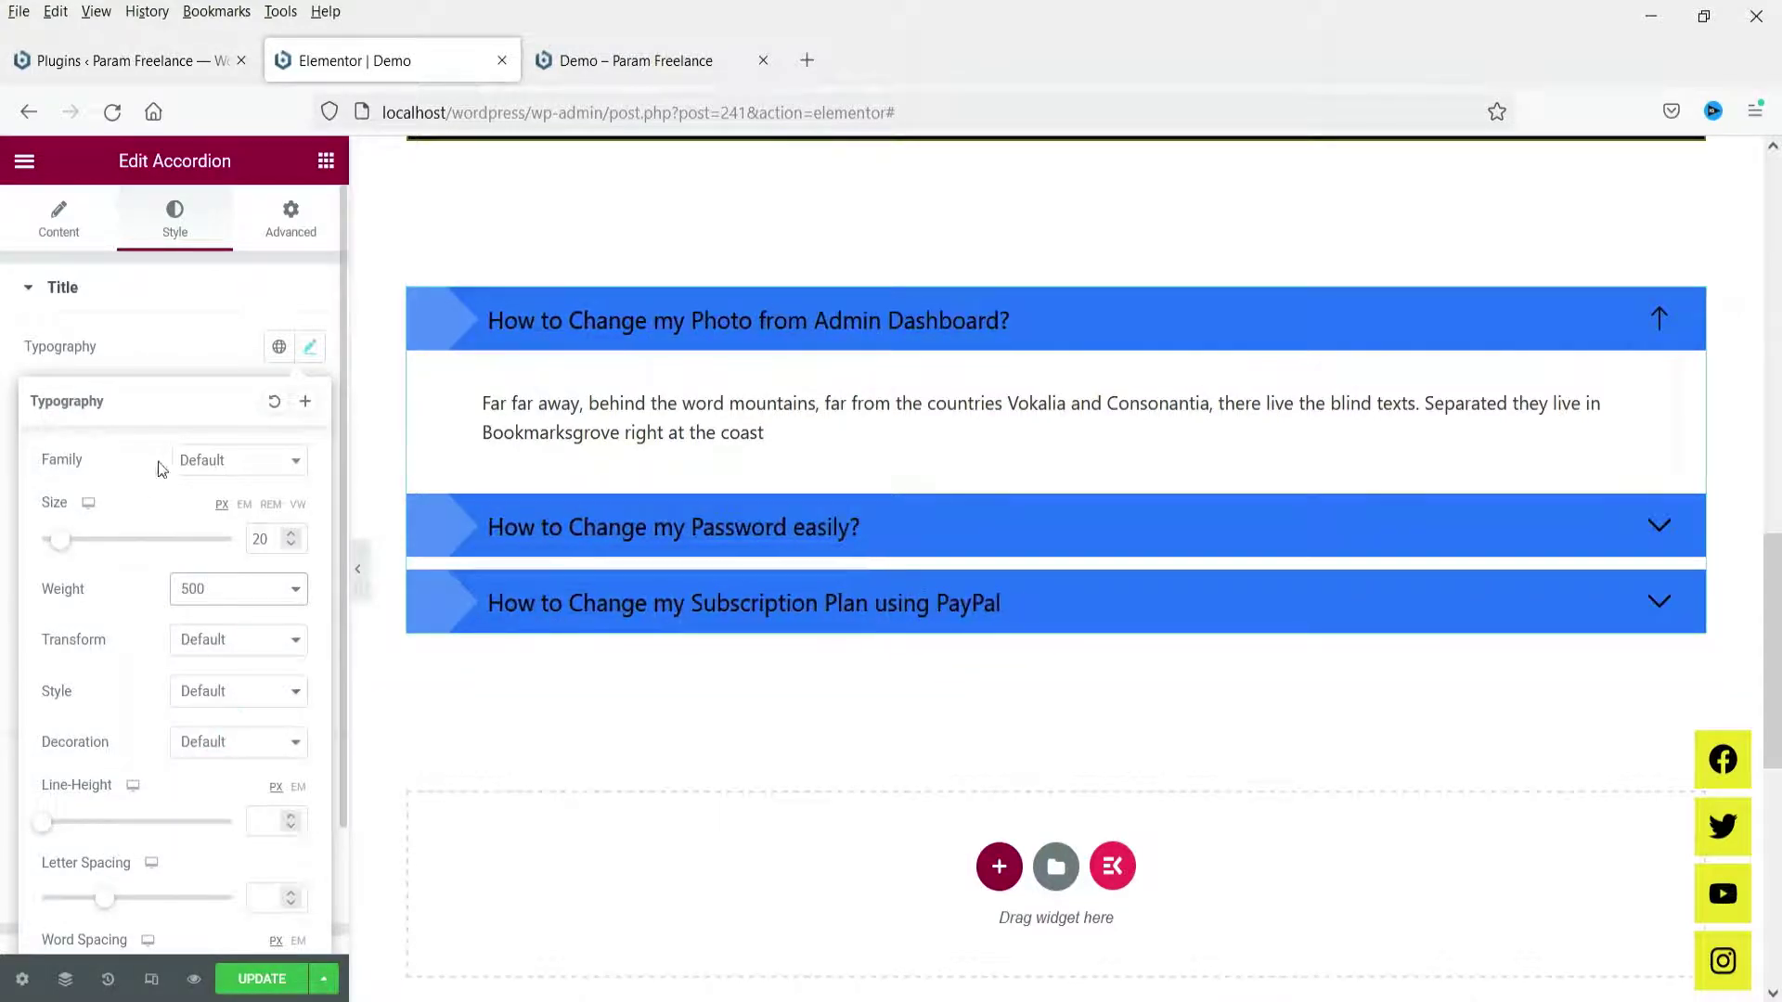
{"action": "left_click", "coordinate": [190, 460]}
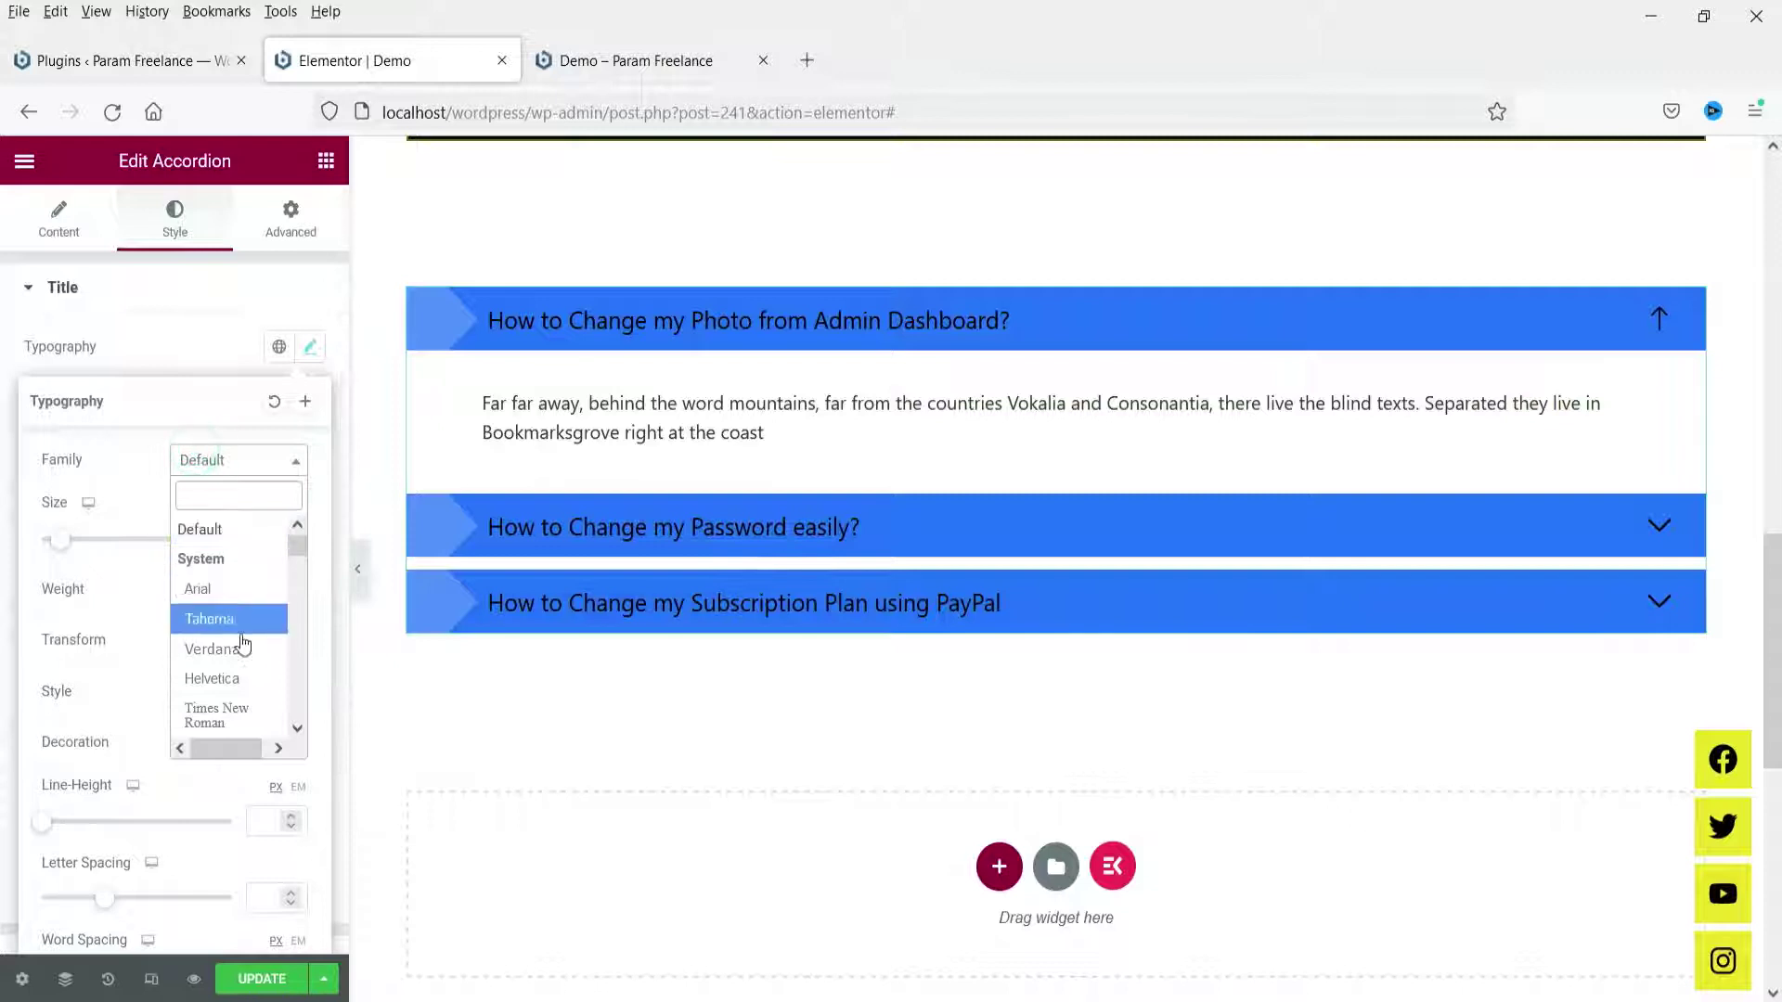
{"action": "left_click", "coordinate": [238, 620]}
{"action": "left_click", "coordinate": [167, 341]}
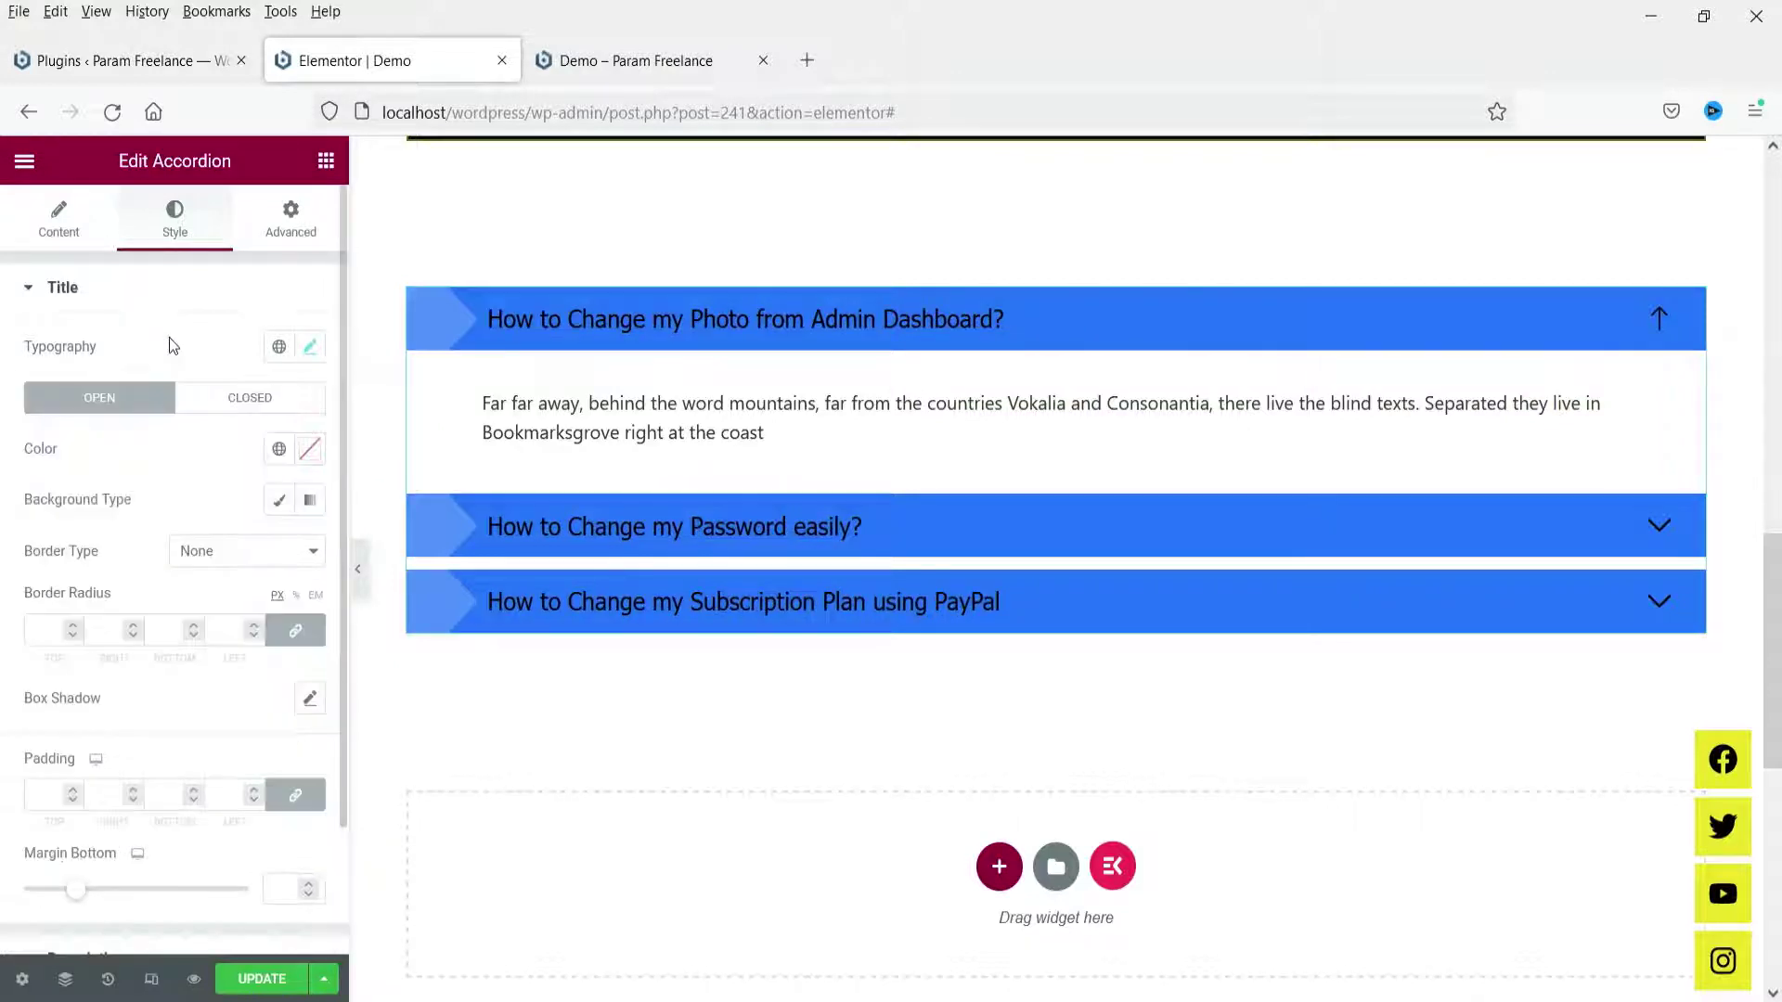
Give the open title white text on a black classic background.
{"action": "left_click", "coordinate": [279, 451]}
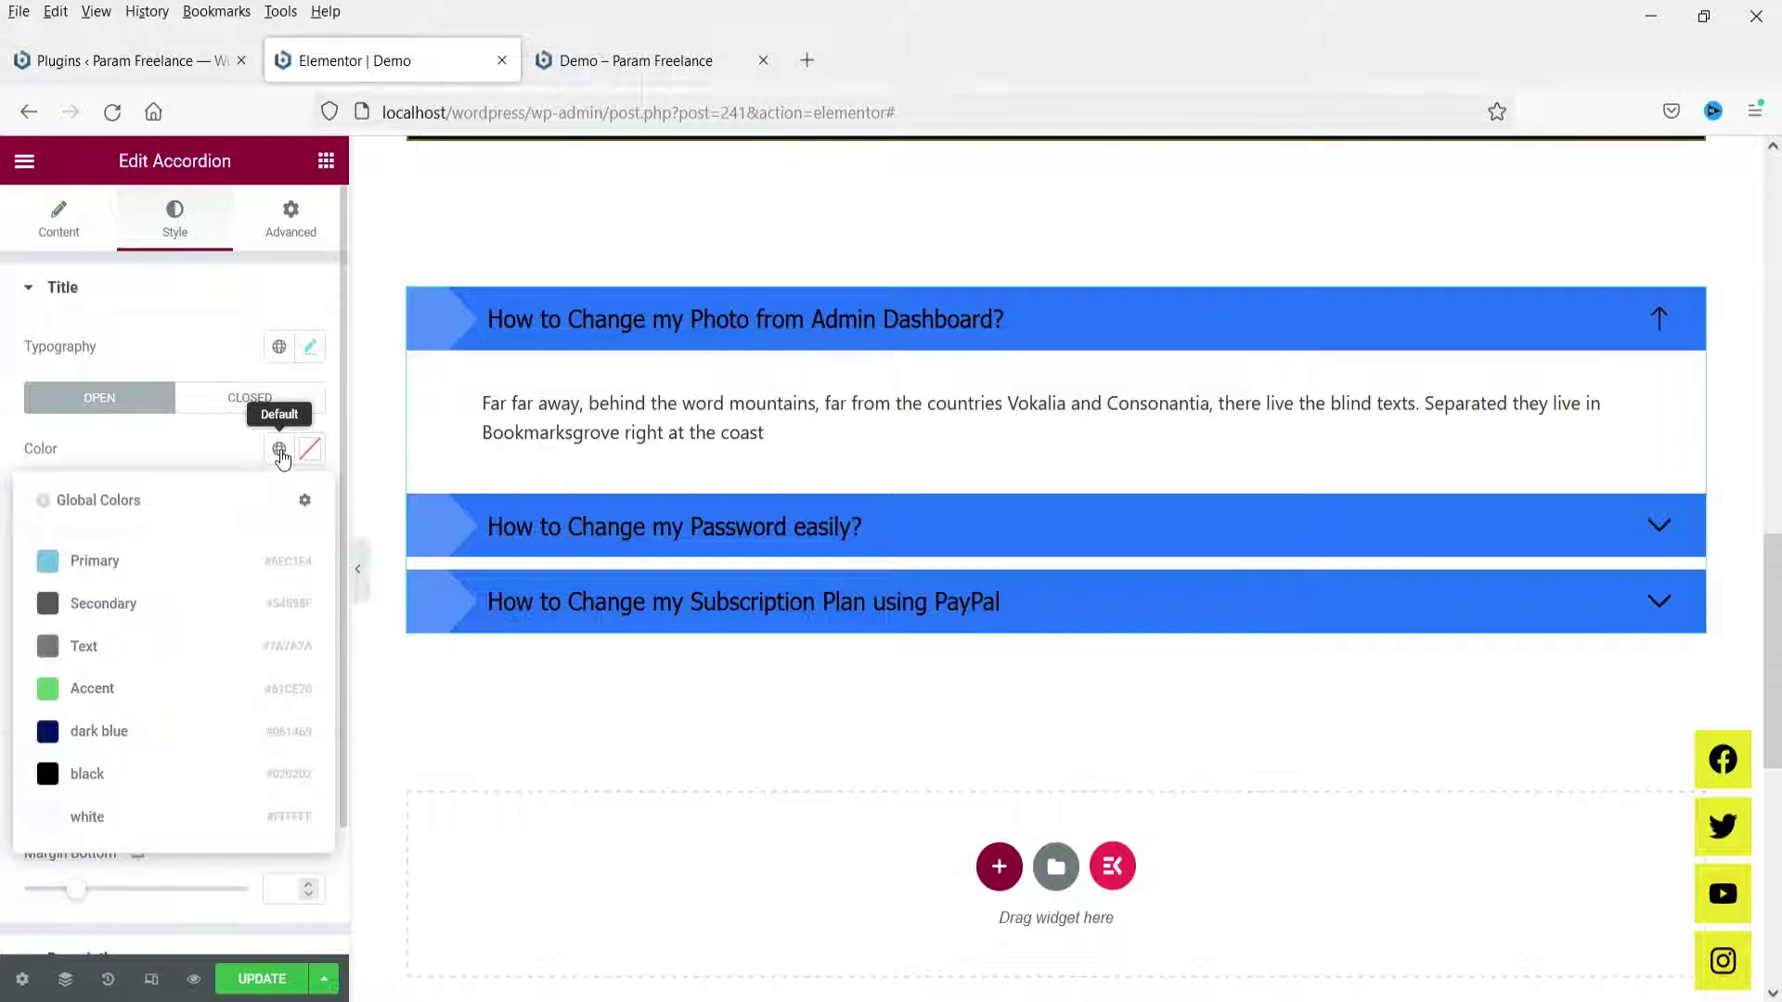
{"action": "left_click", "coordinate": [110, 812]}
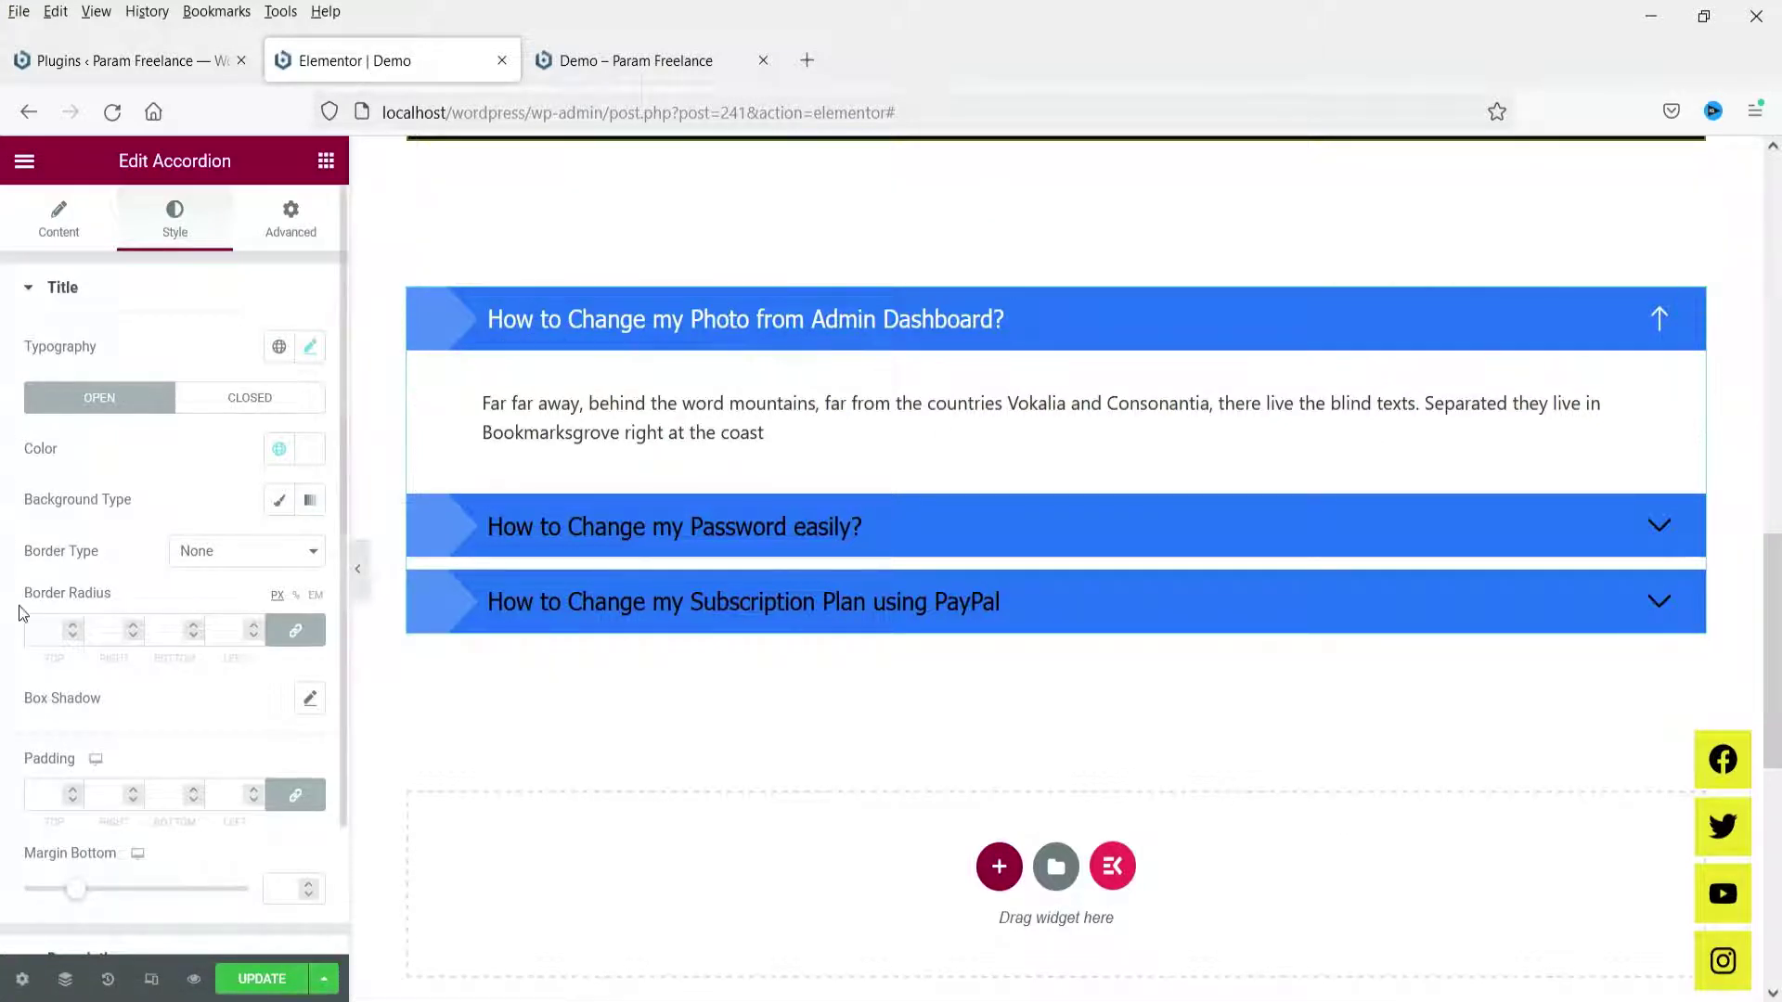
{"action": "left_click", "coordinate": [277, 499]}
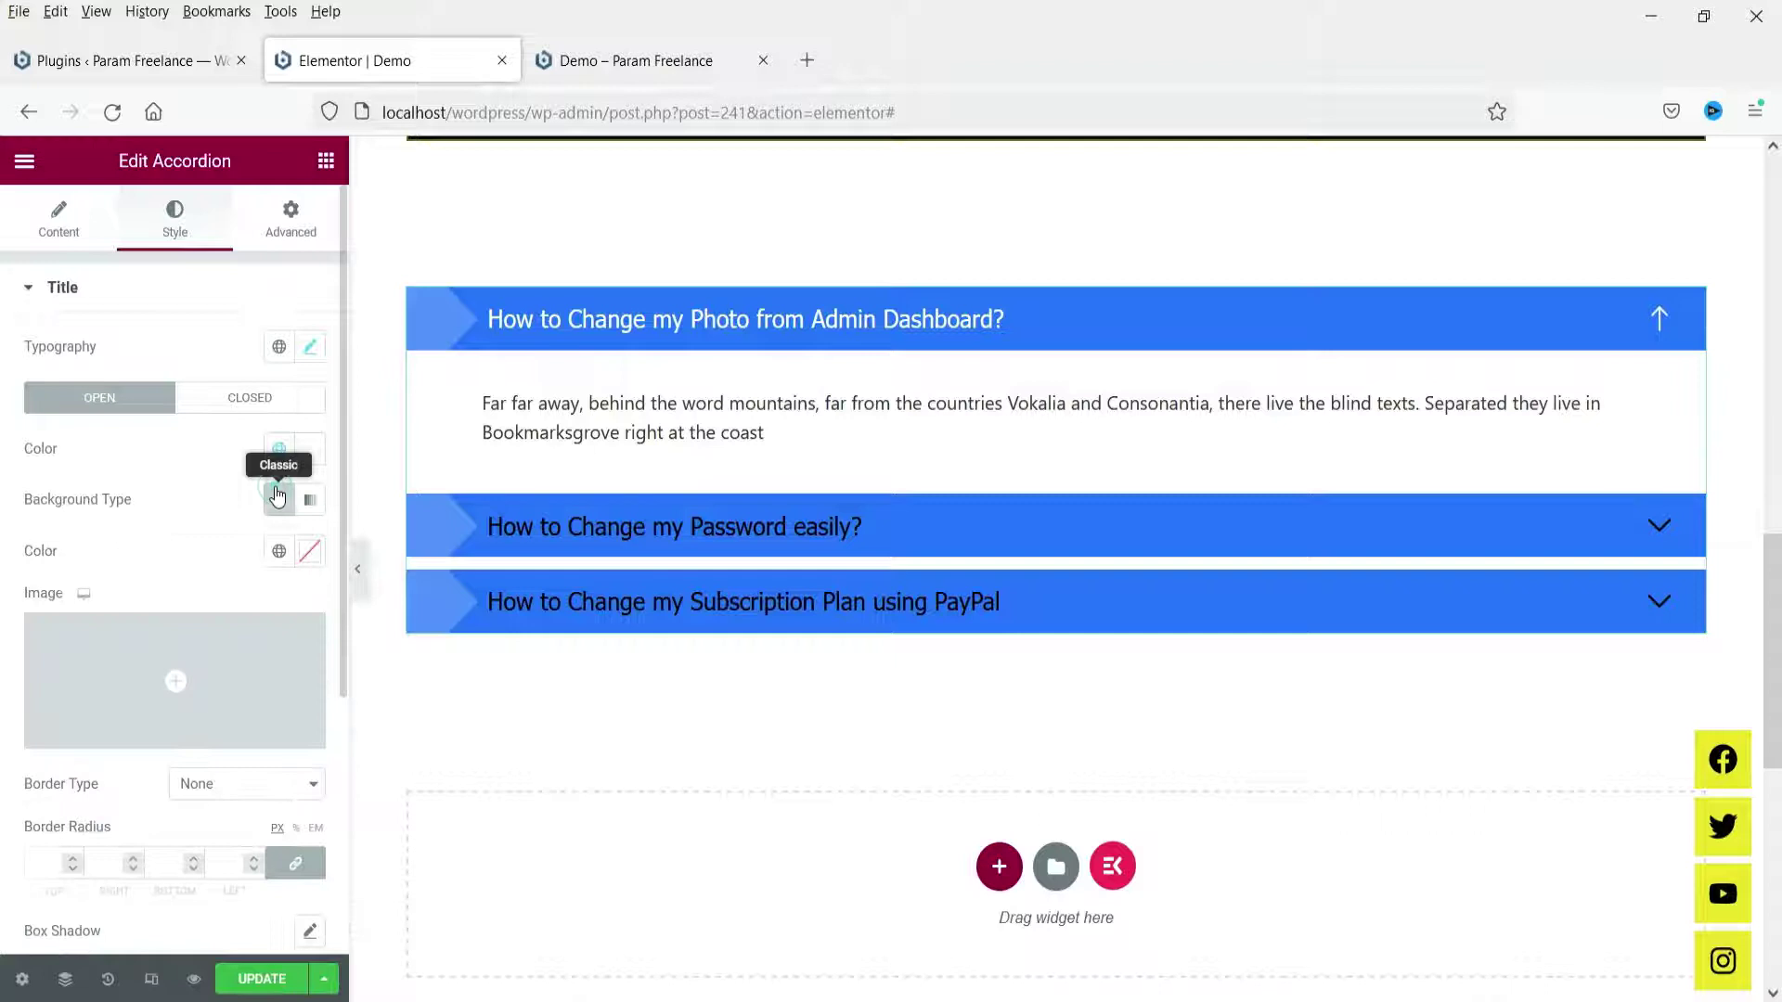
{"action": "left_click", "coordinate": [279, 551]}
{"action": "left_click", "coordinate": [93, 883]}
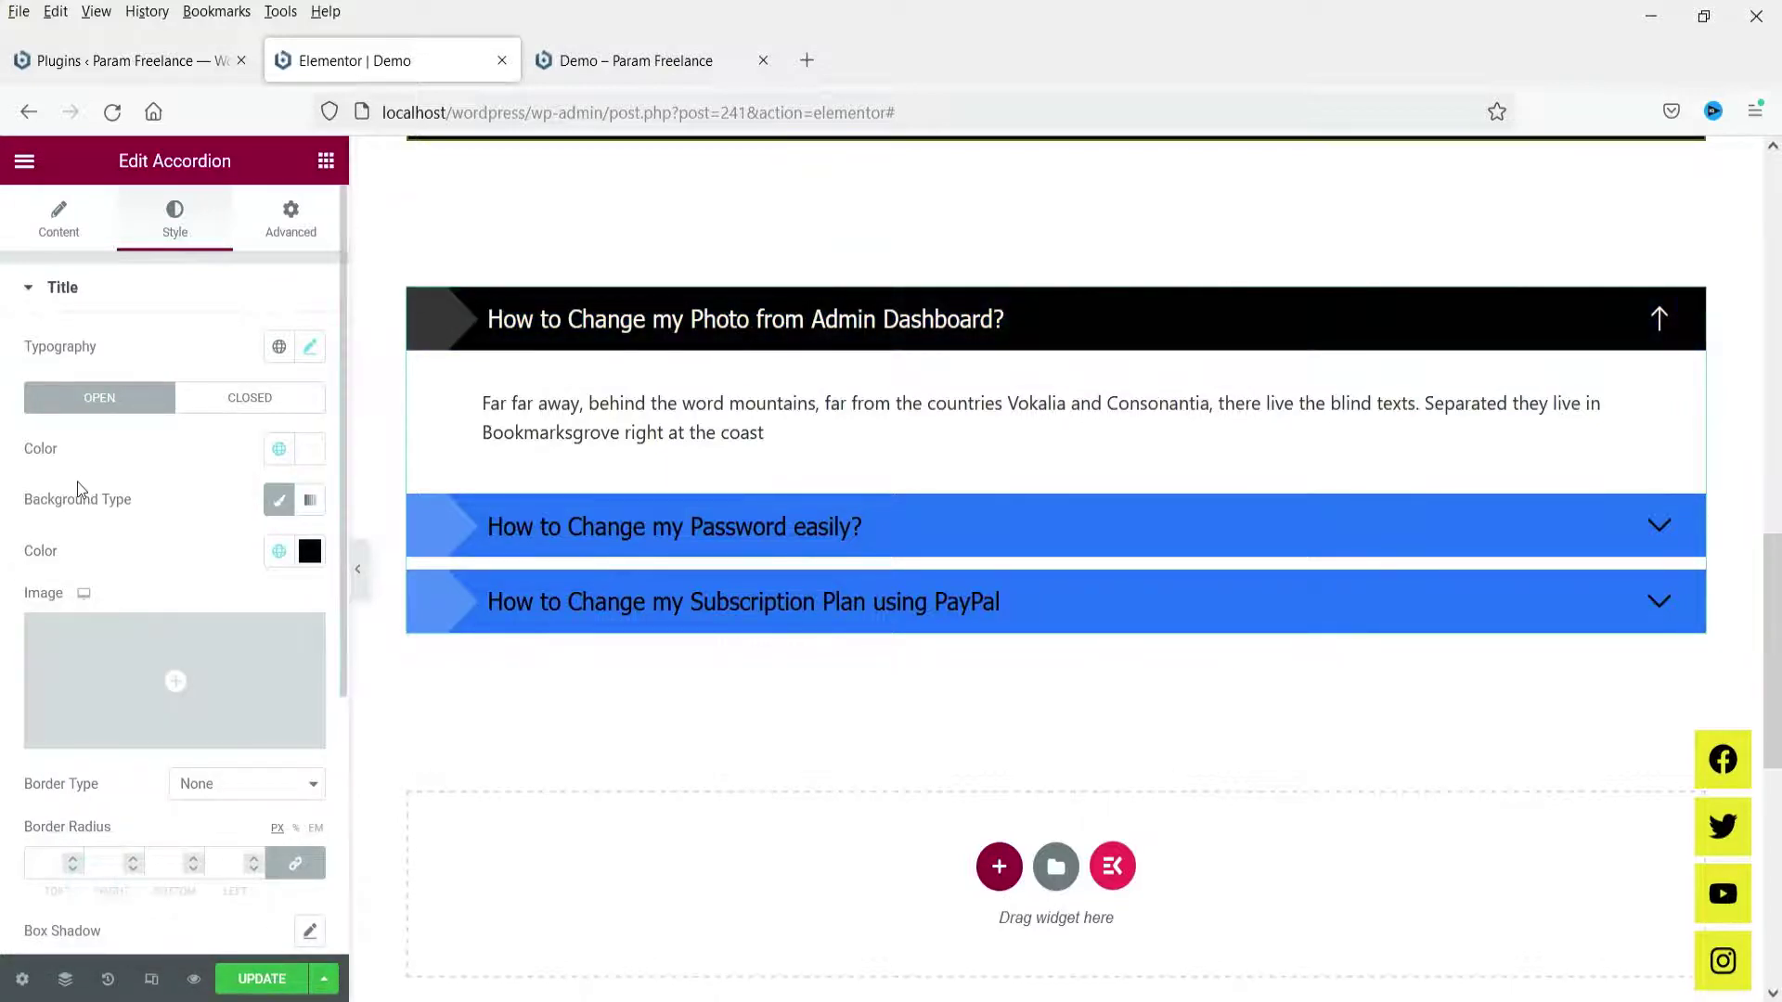
Give the open title a solid 1 px green Accent border with radius 10.
{"action": "scroll", "coordinate": [161, 531], "scroll_direction": "down", "scroll_amount": 3}
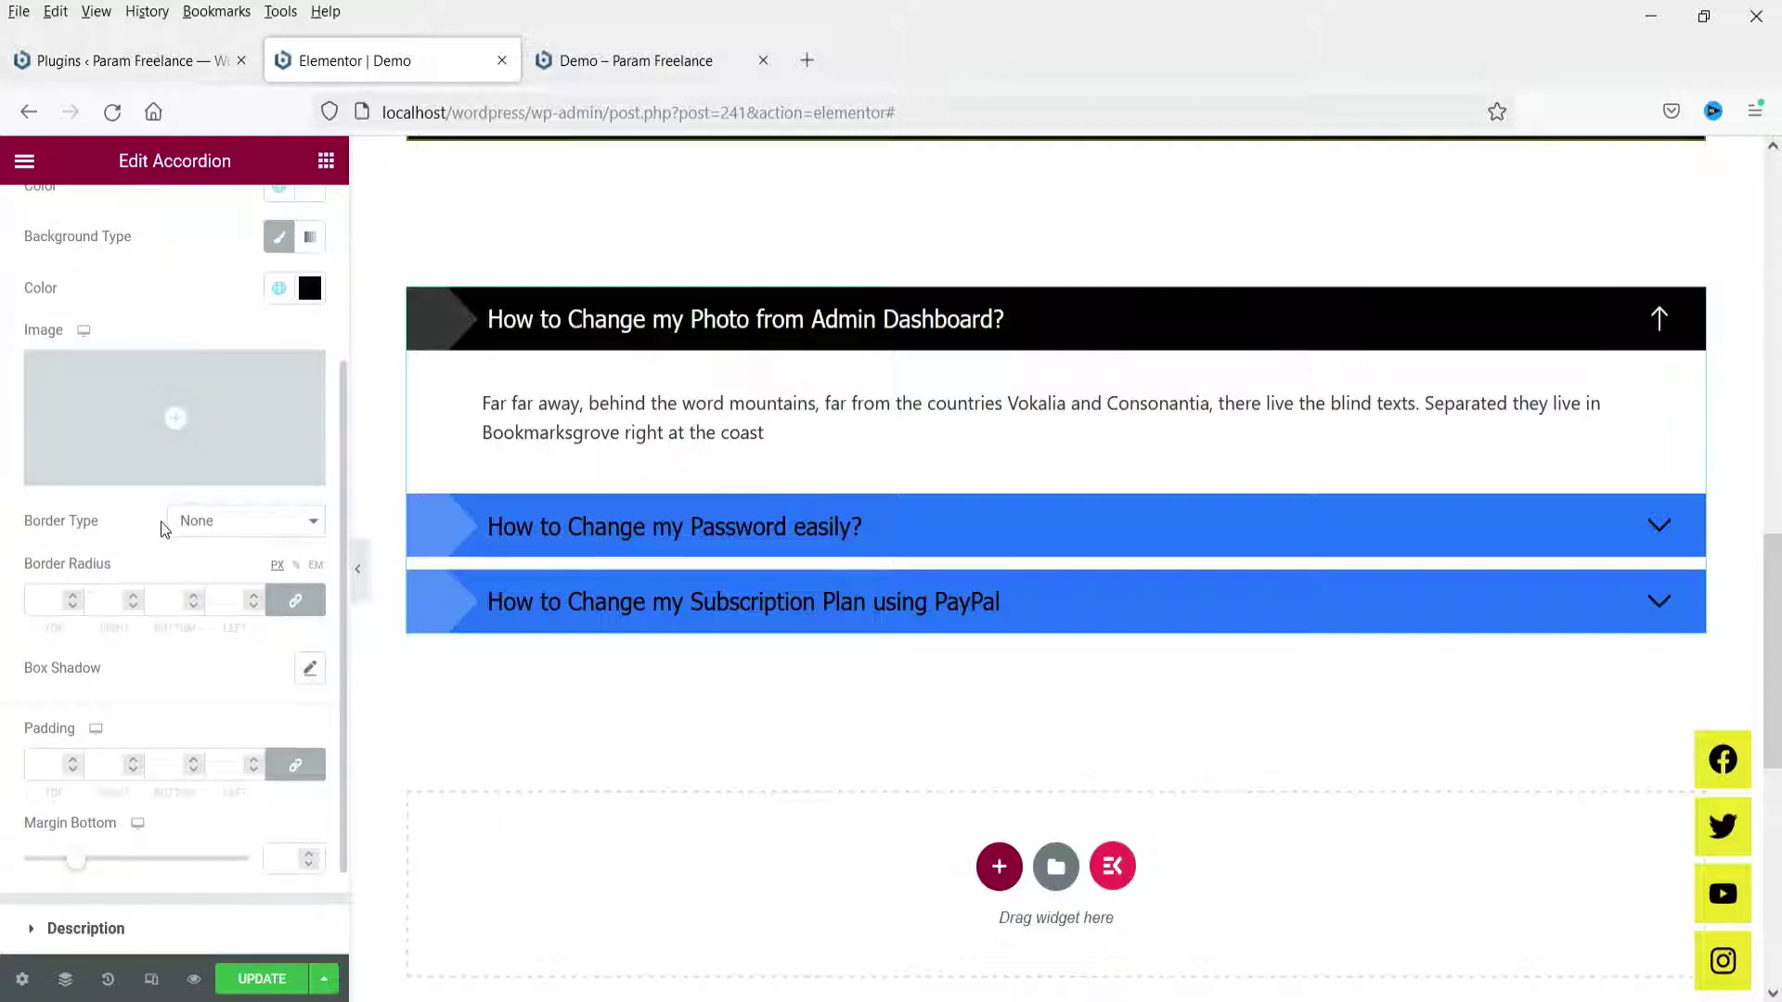
{"action": "left_click", "coordinate": [247, 524]}
{"action": "left_click", "coordinate": [238, 584]}
{"action": "left_click", "coordinate": [72, 594]}
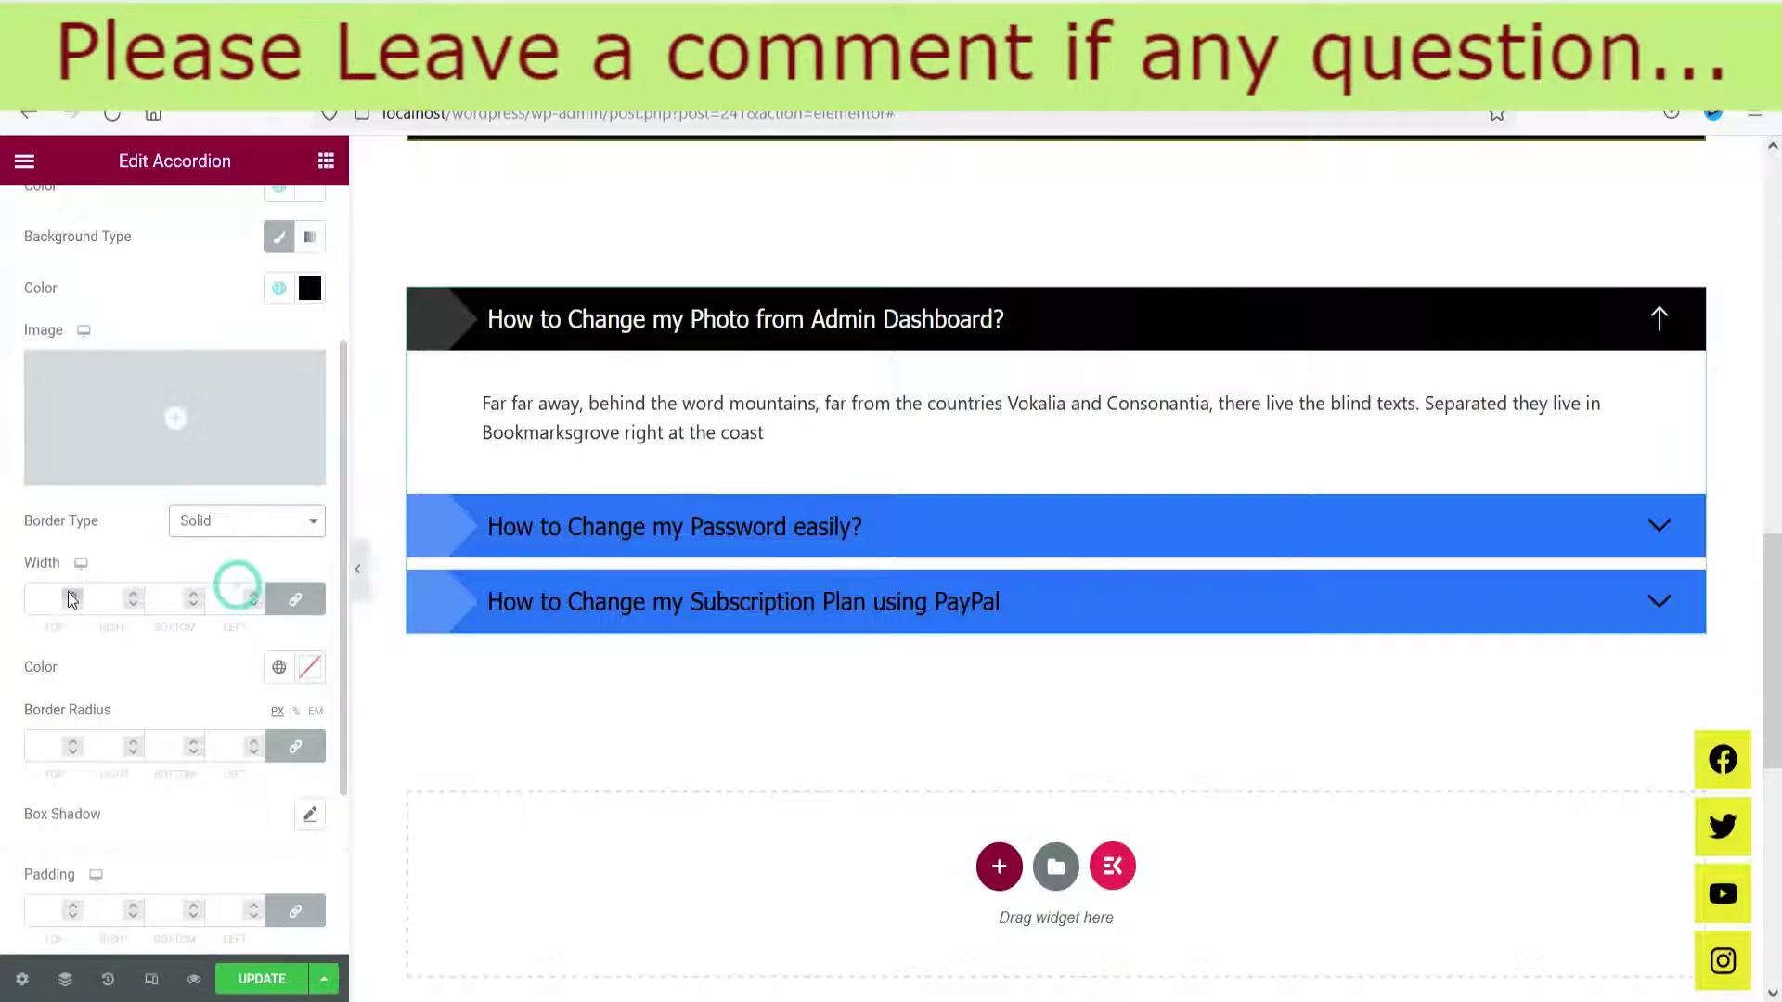
{"action": "left_click", "coordinate": [279, 667]}
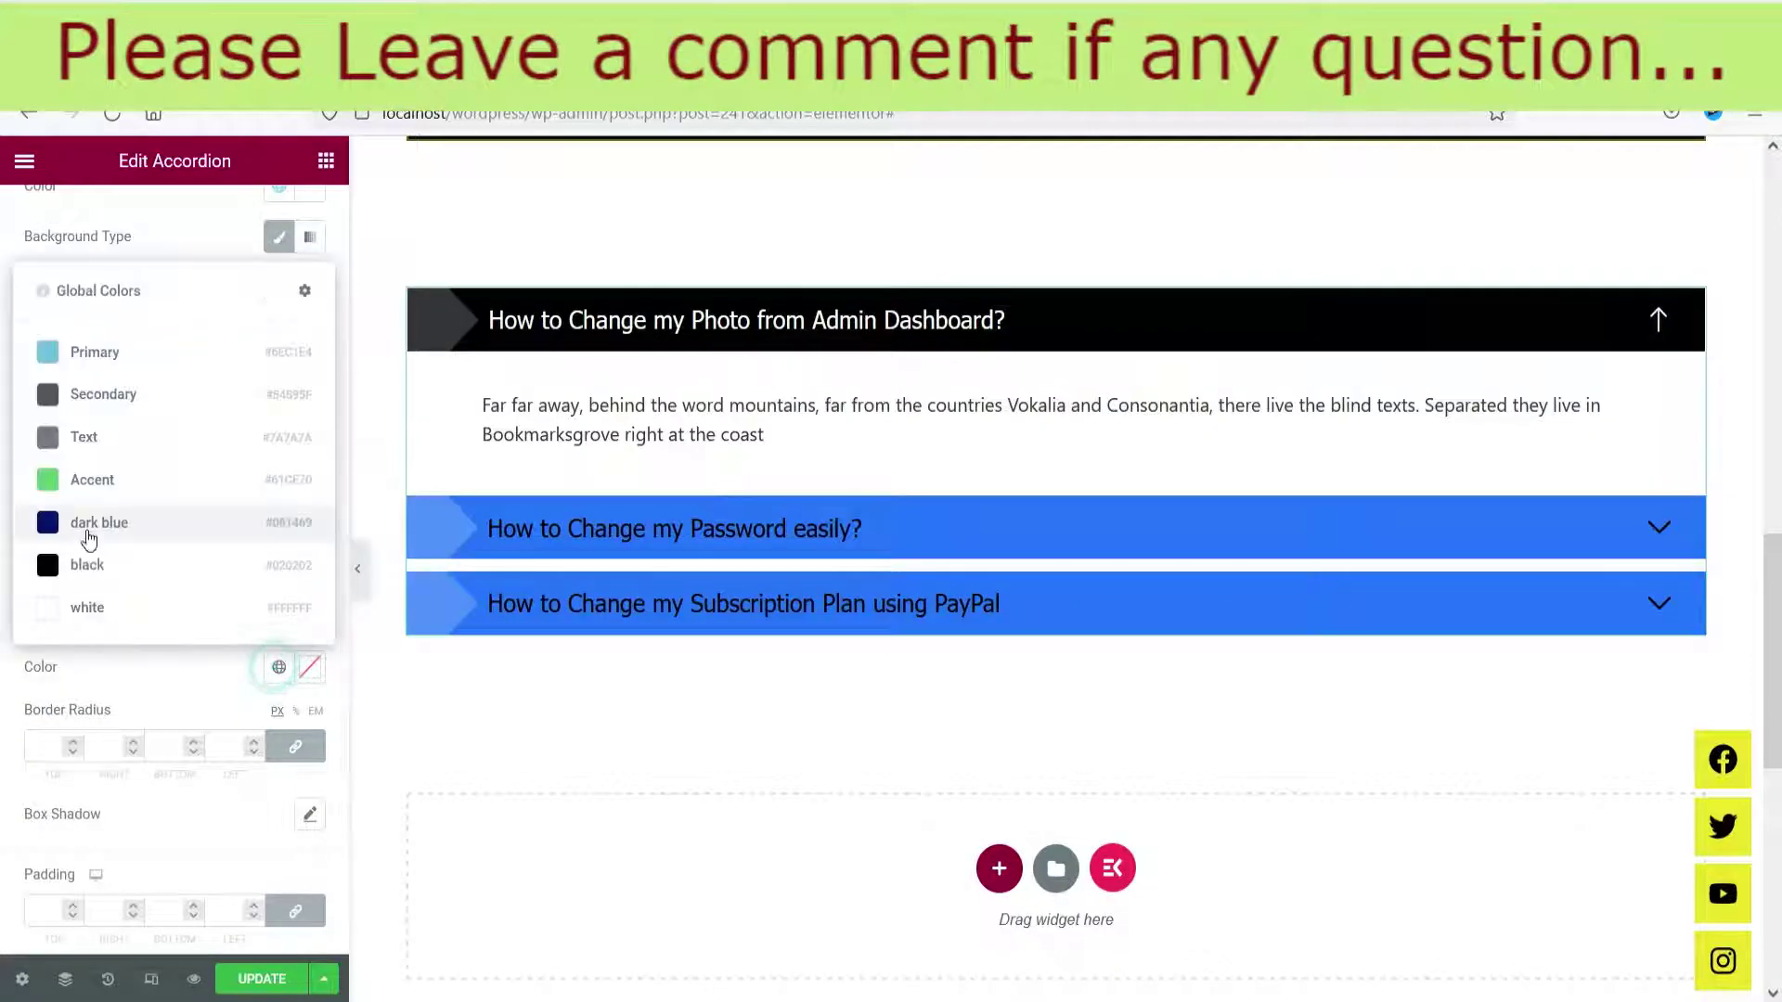
{"action": "left_click", "coordinate": [87, 483]}
{"action": "scroll", "coordinate": [71, 716], "scroll_direction": "down", "scroll_amount": 3}
{"action": "left_click", "coordinate": [37, 483]}
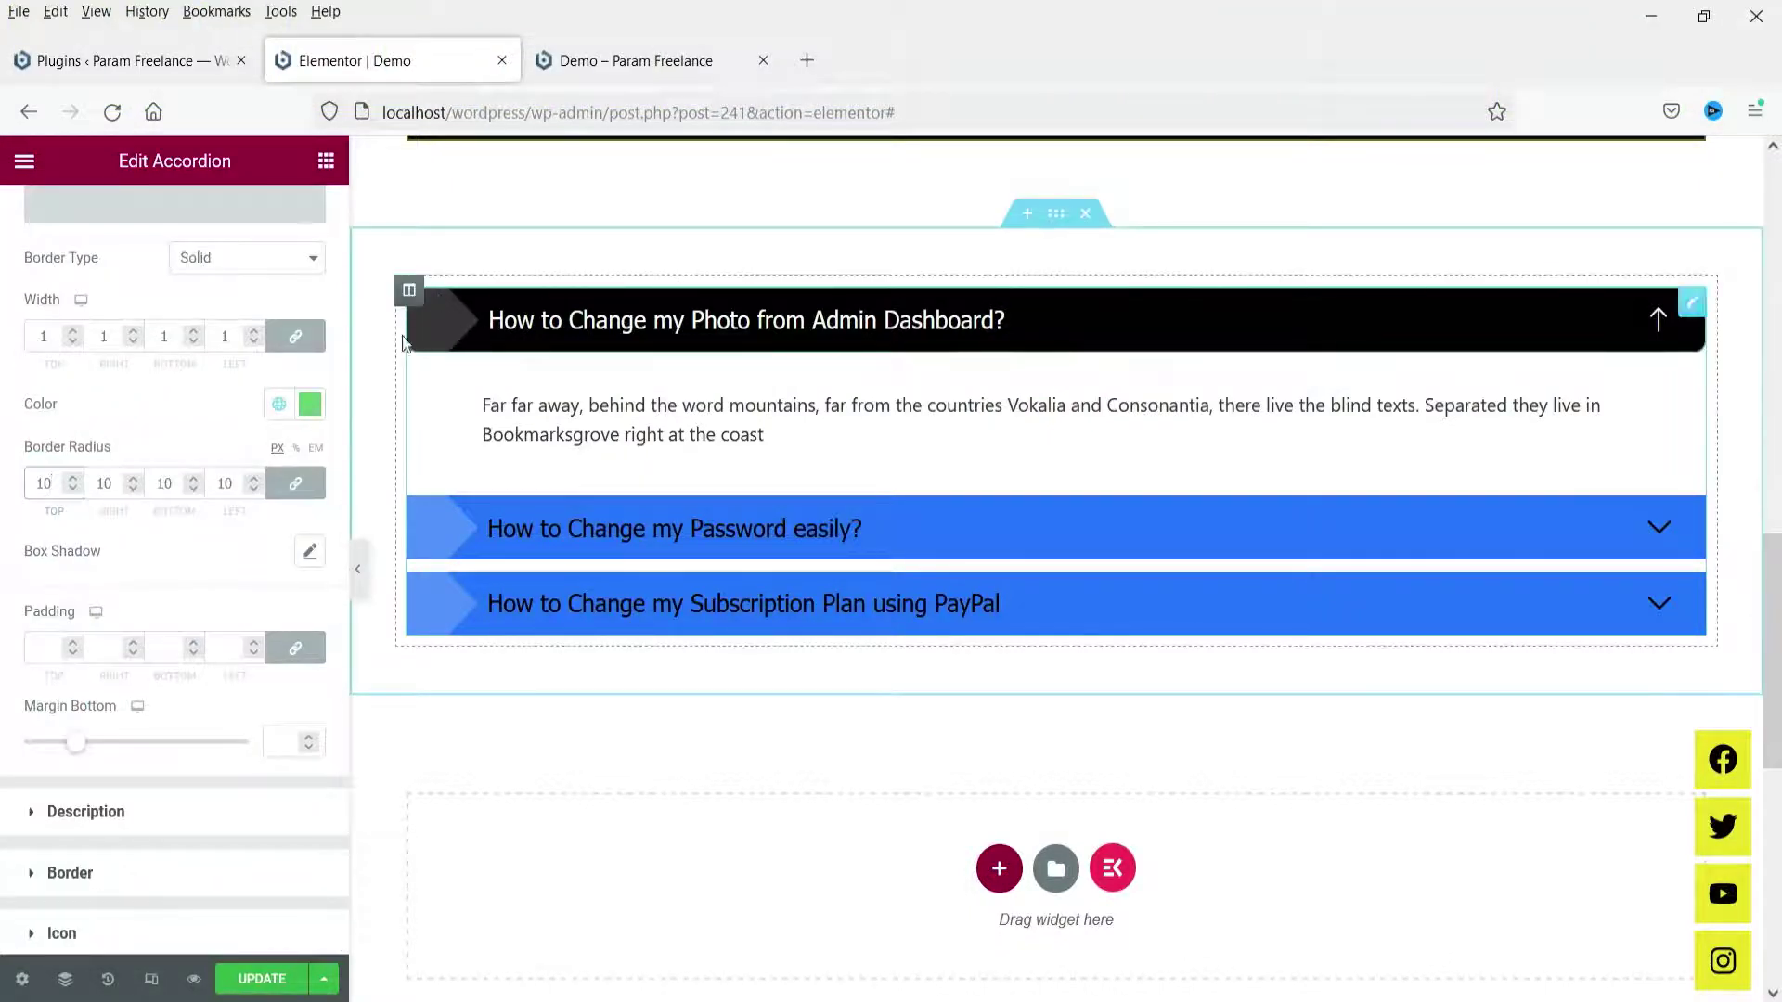
{"action": "scroll", "coordinate": [167, 491], "scroll_direction": "up", "scroll_amount": 5}
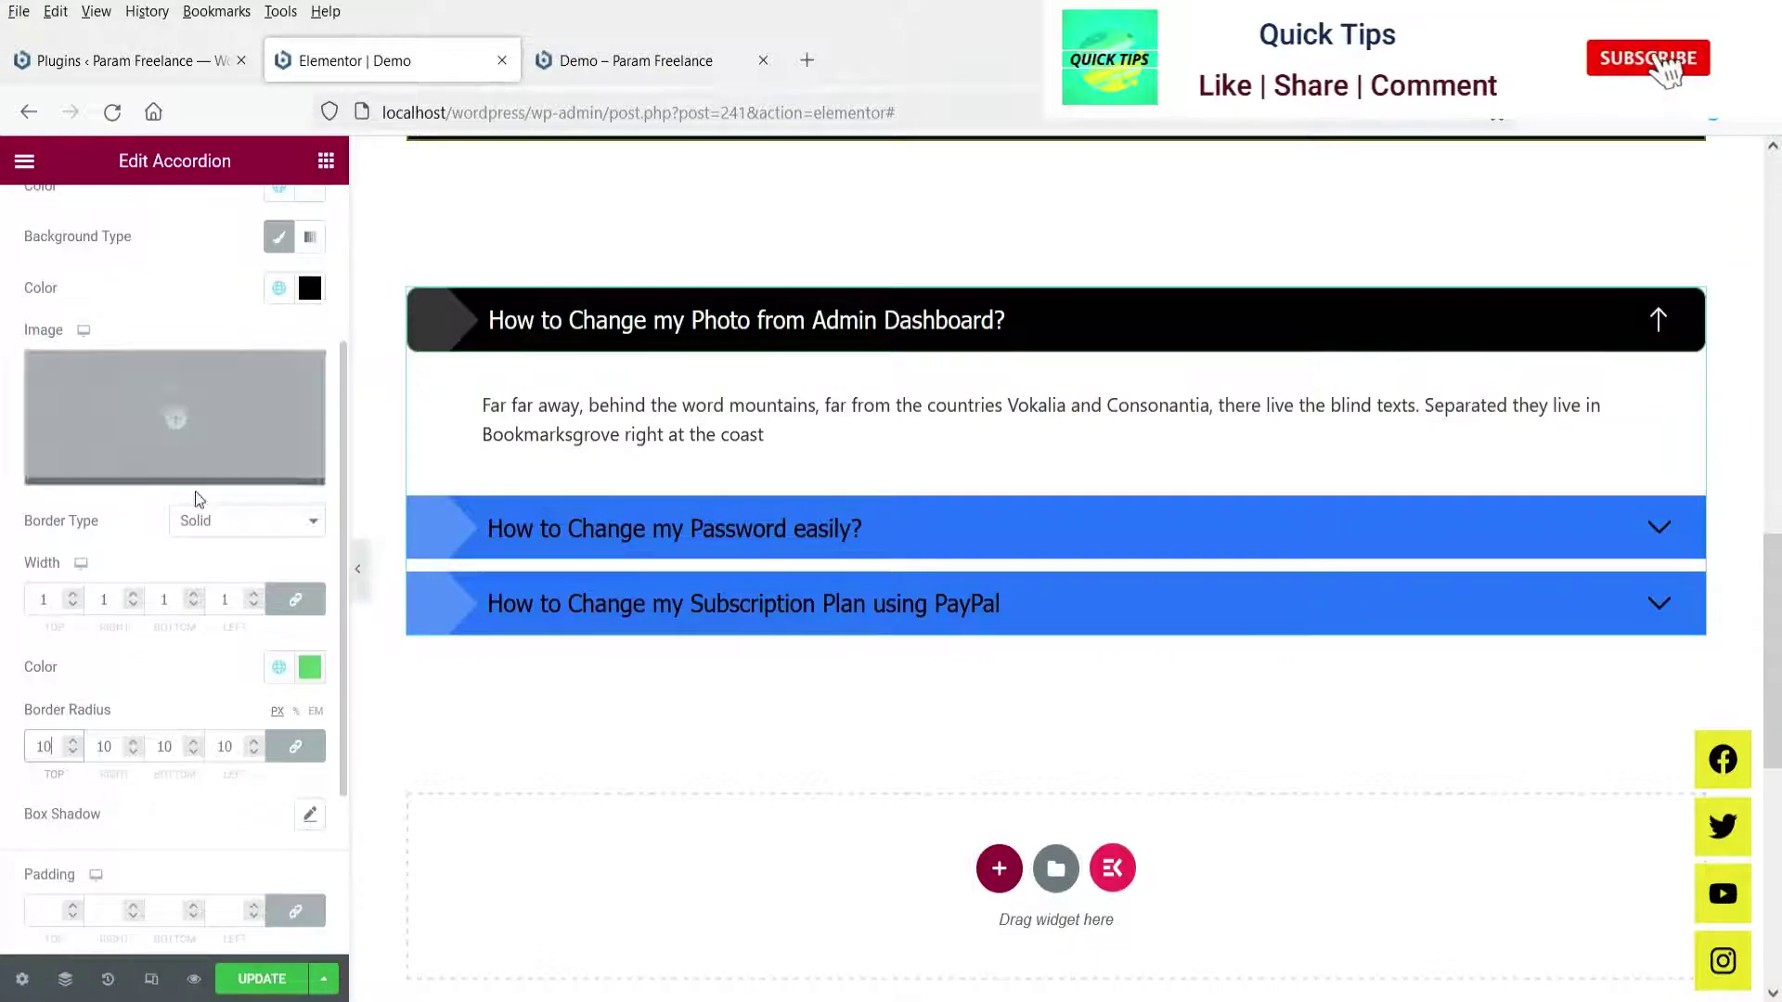
{"action": "scroll", "coordinate": [220, 517], "scroll_direction": "up", "scroll_amount": 2}
Give the closed titles white text on a dark red #680606 background.
{"action": "left_click", "coordinate": [252, 399]}
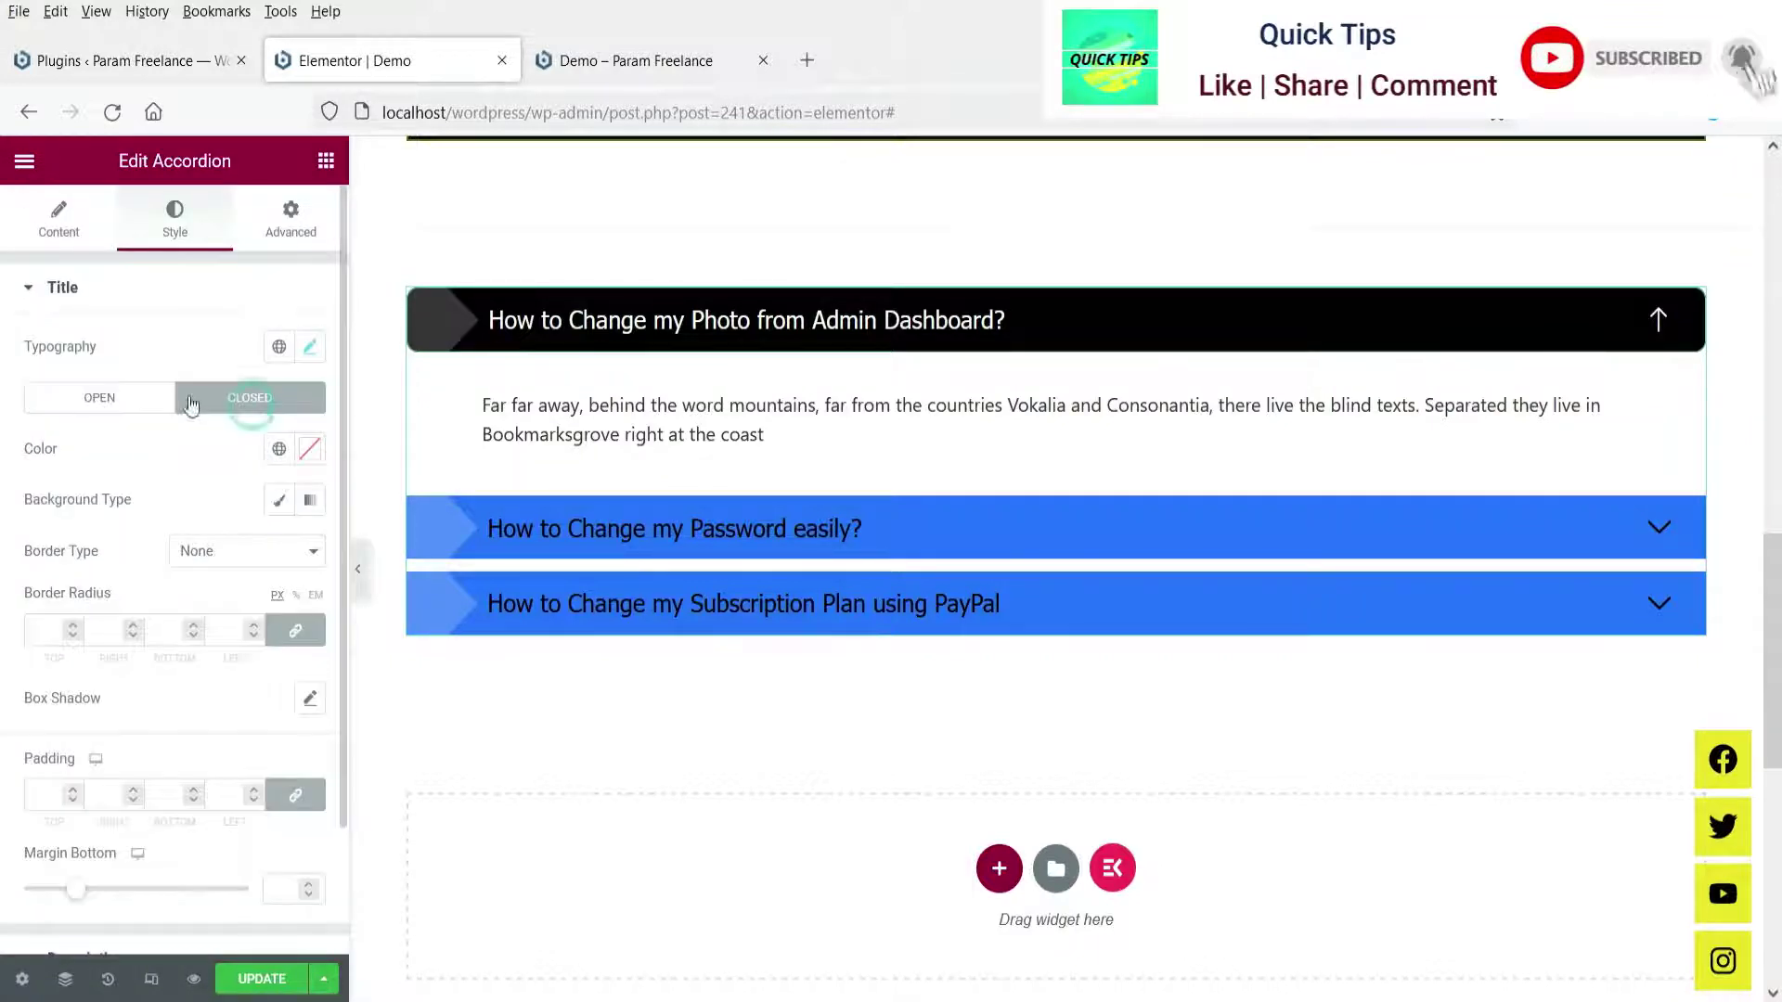
{"action": "left_click", "coordinate": [278, 452]}
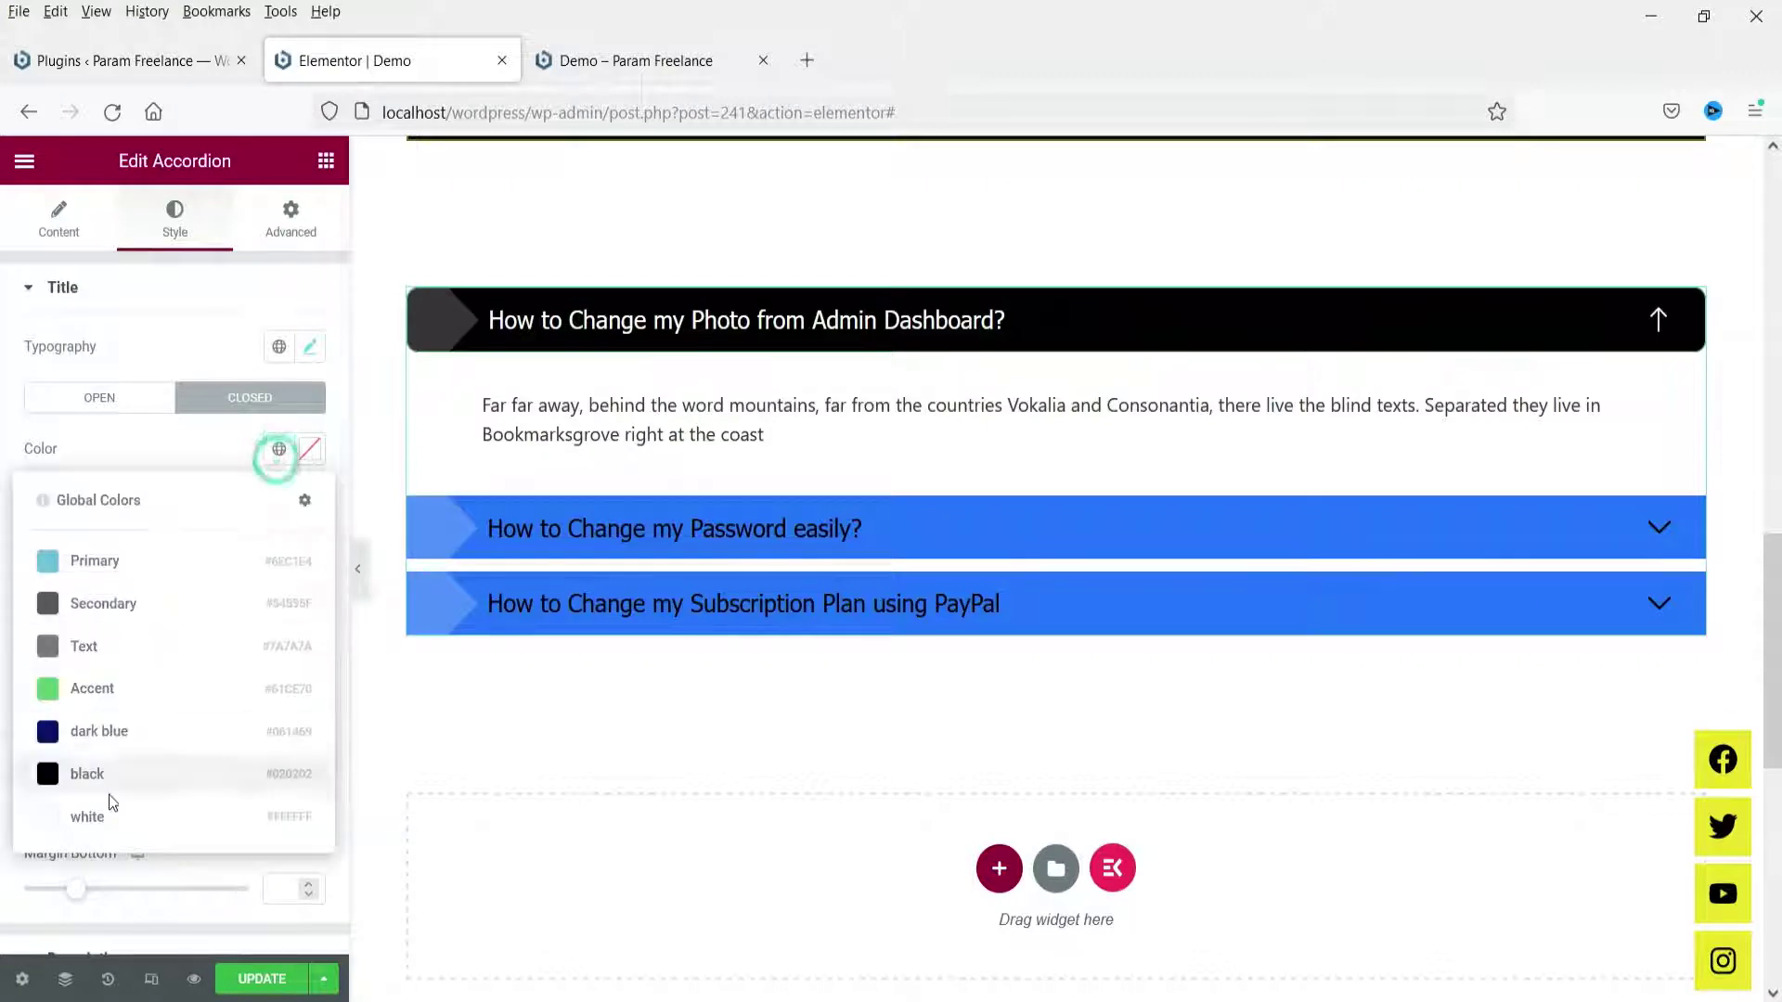
{"action": "left_click", "coordinate": [109, 815]}
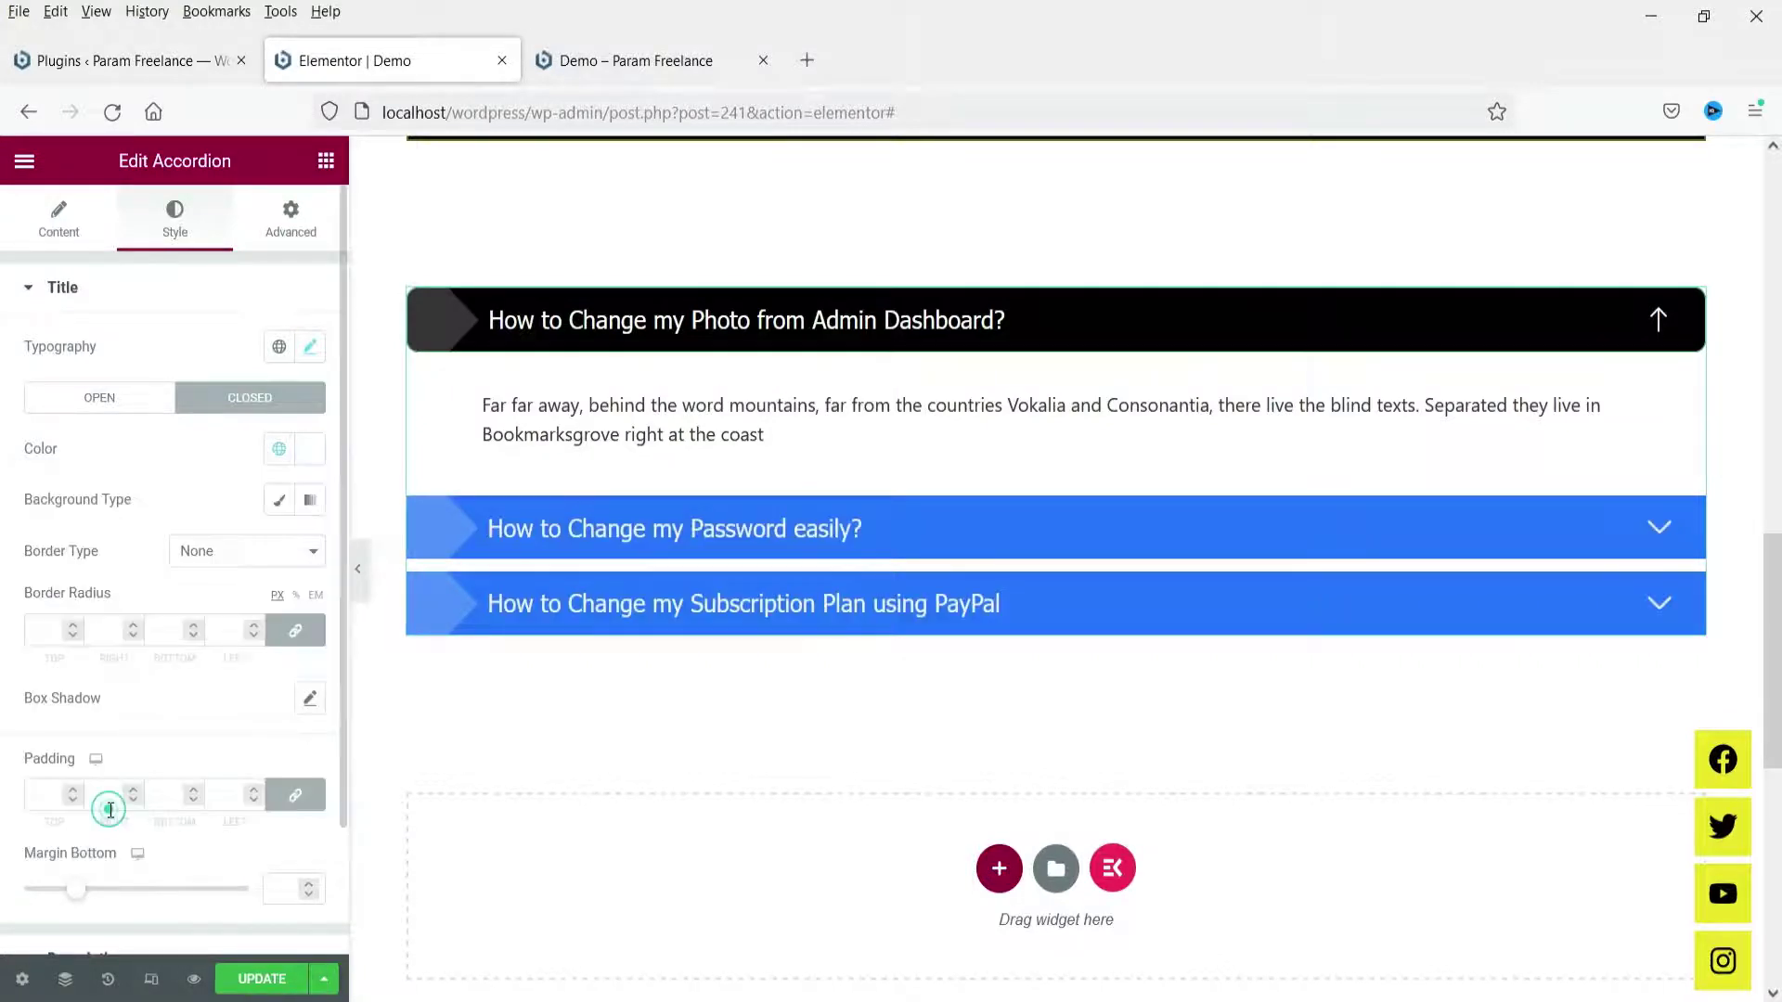
{"action": "left_click", "coordinate": [278, 502]}
{"action": "left_click", "coordinate": [278, 551]}
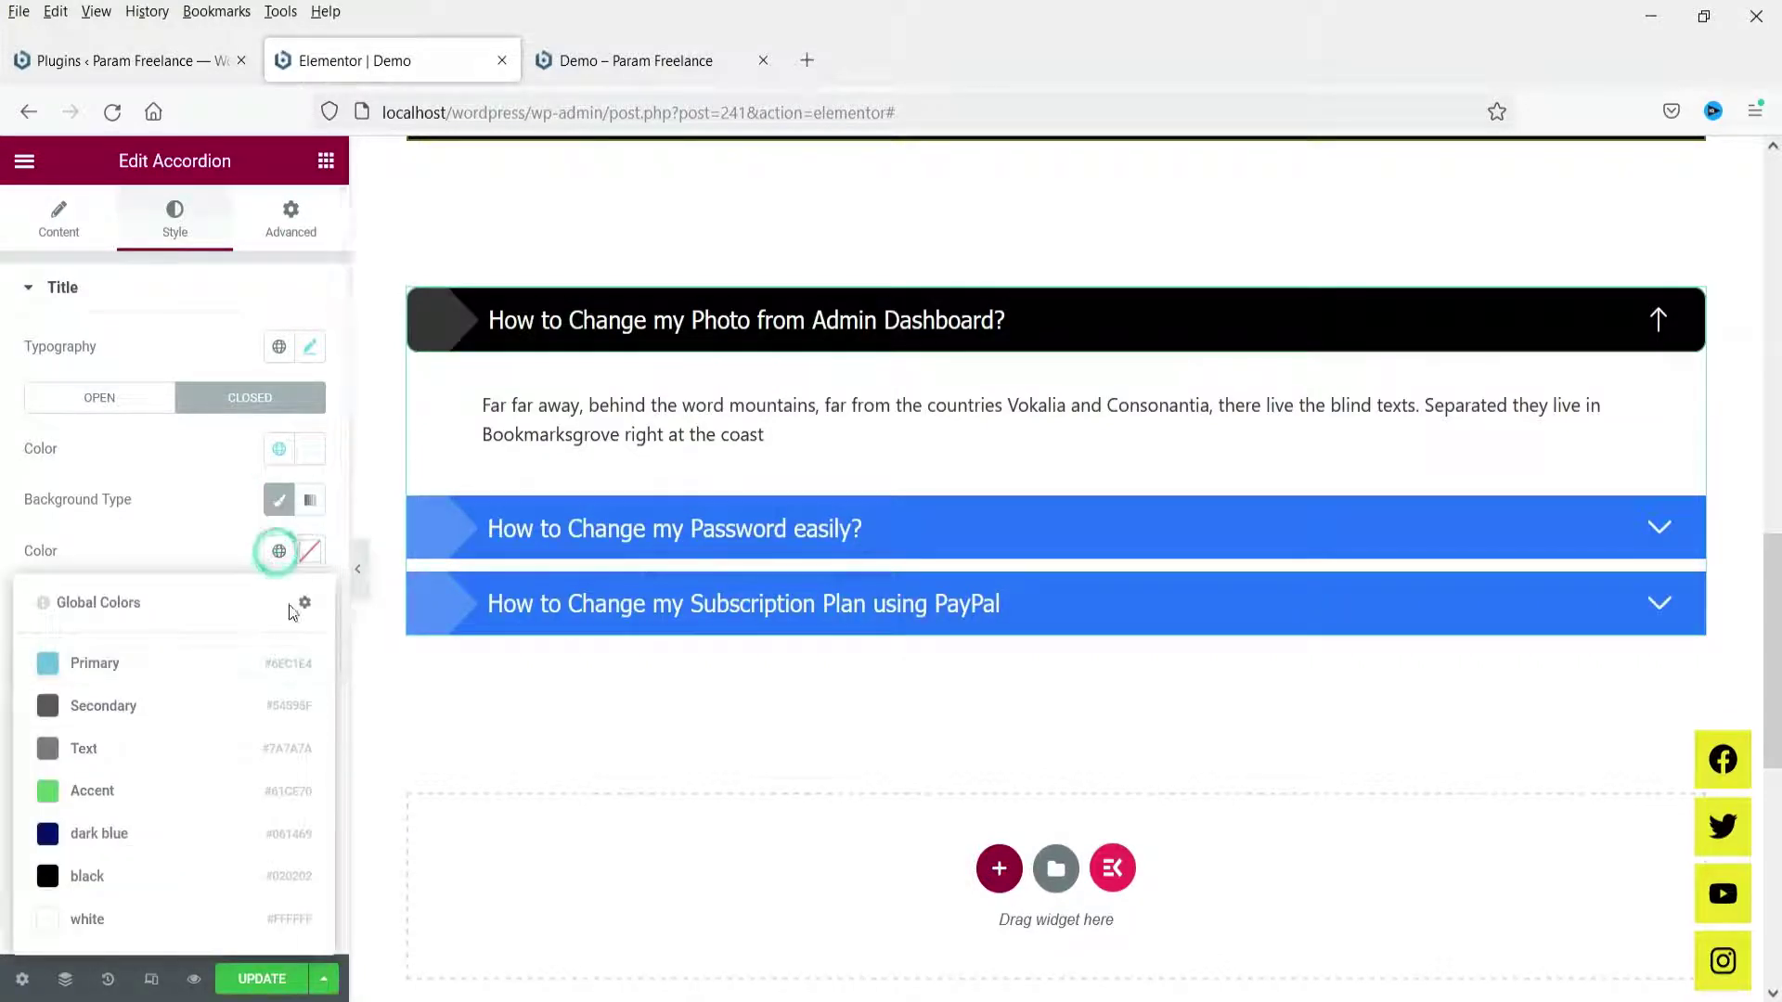
{"action": "left_click", "coordinate": [312, 552]}
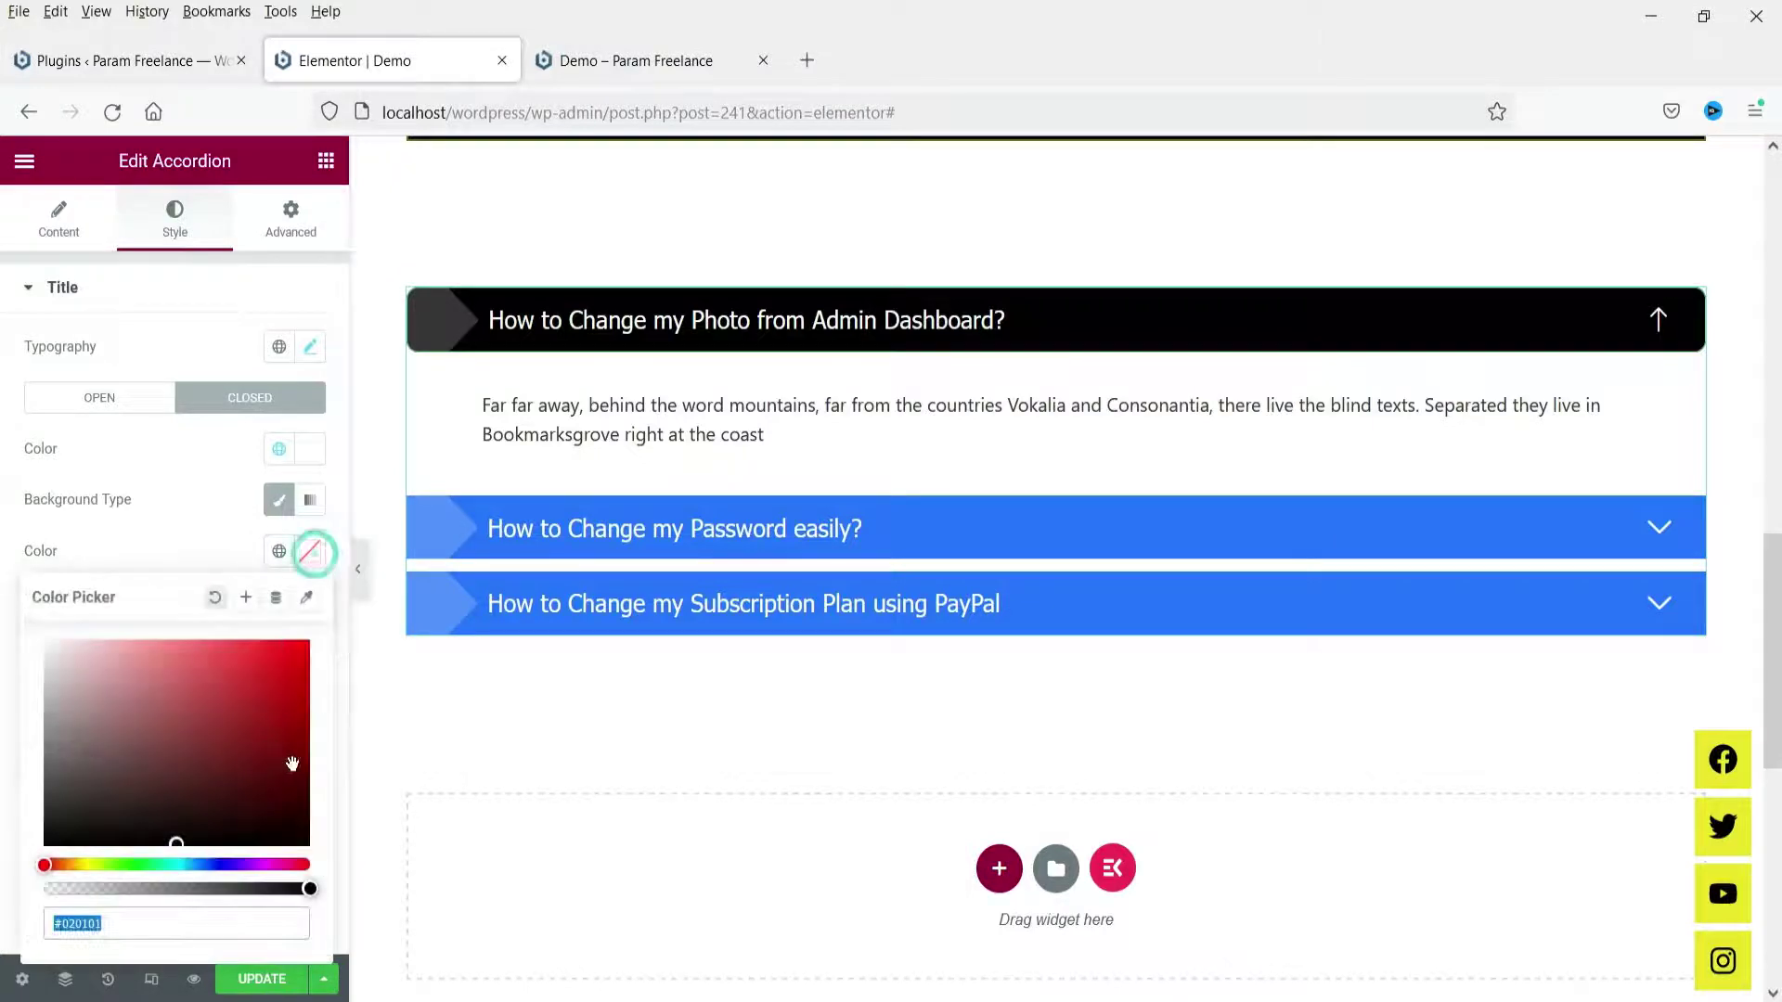
{"action": "left_click", "coordinate": [292, 763]}
{"action": "left_click", "coordinate": [210, 508]}
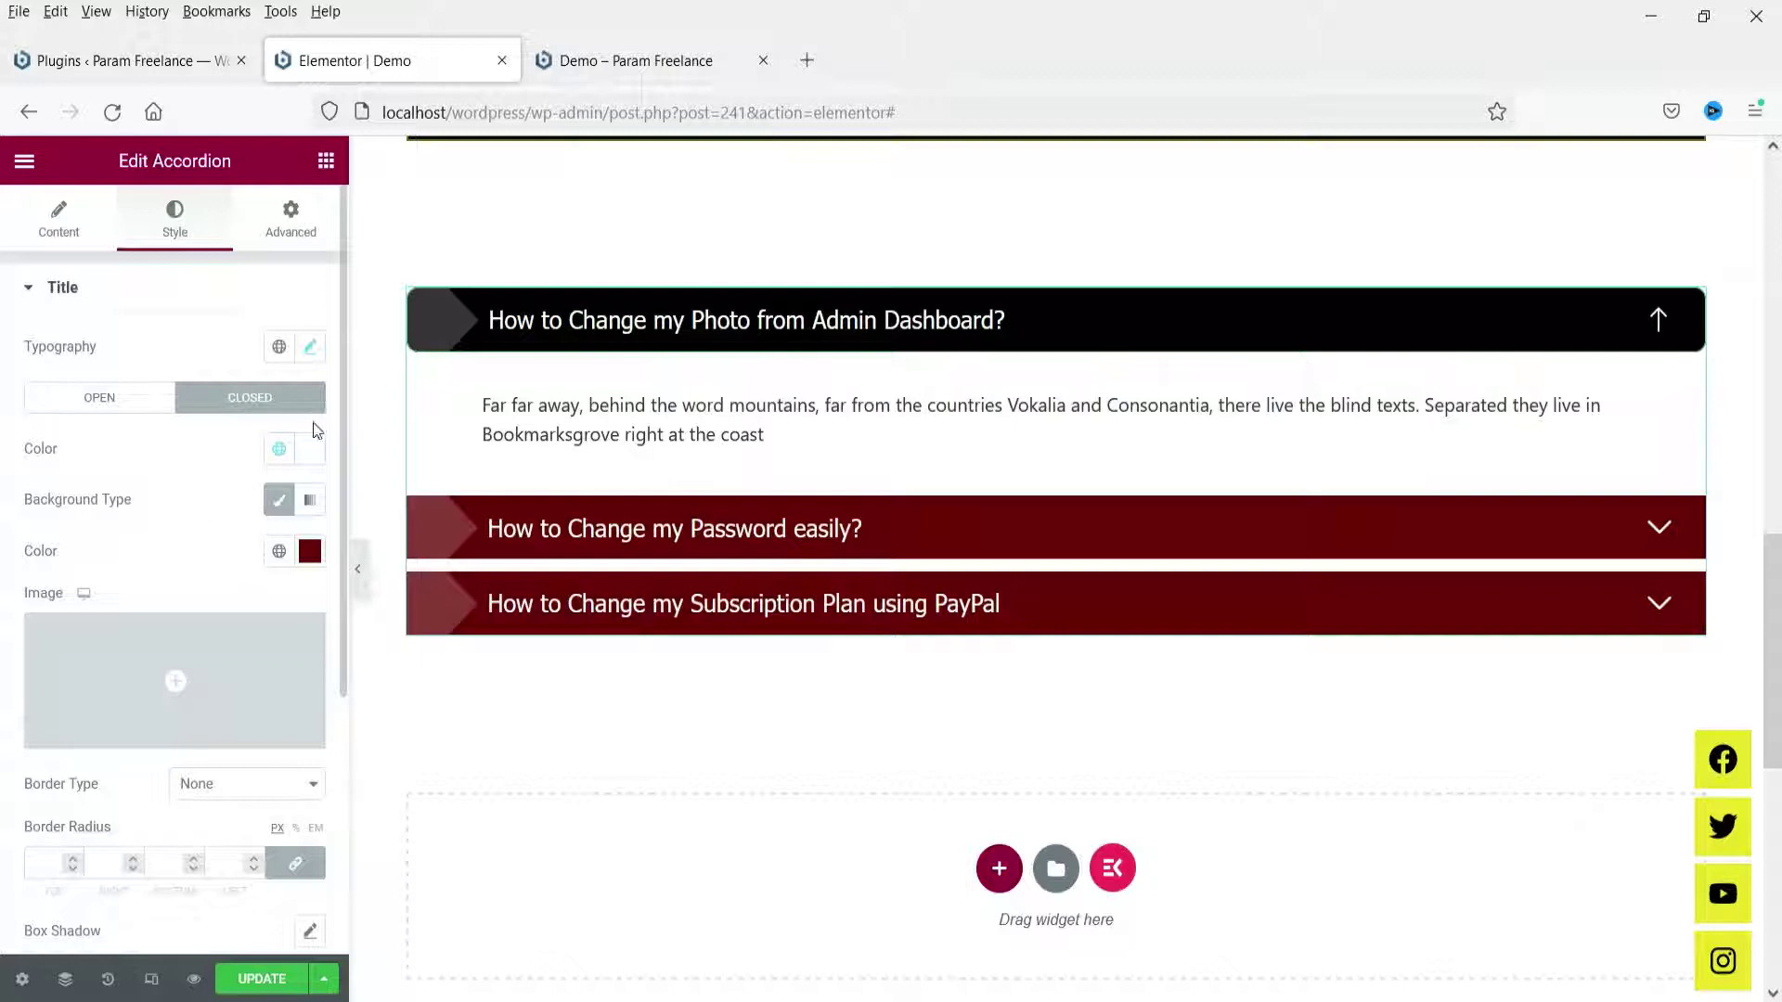
Give the closed titles a solid 1 px border with radius 10, leaving title padding empty.
{"action": "scroll", "coordinate": [217, 509], "scroll_direction": "down", "scroll_amount": 4}
{"action": "left_click", "coordinate": [245, 410]}
{"action": "left_click", "coordinate": [228, 461]}
{"action": "left_click", "coordinate": [67, 475]}
{"action": "left_click", "coordinate": [35, 629]}
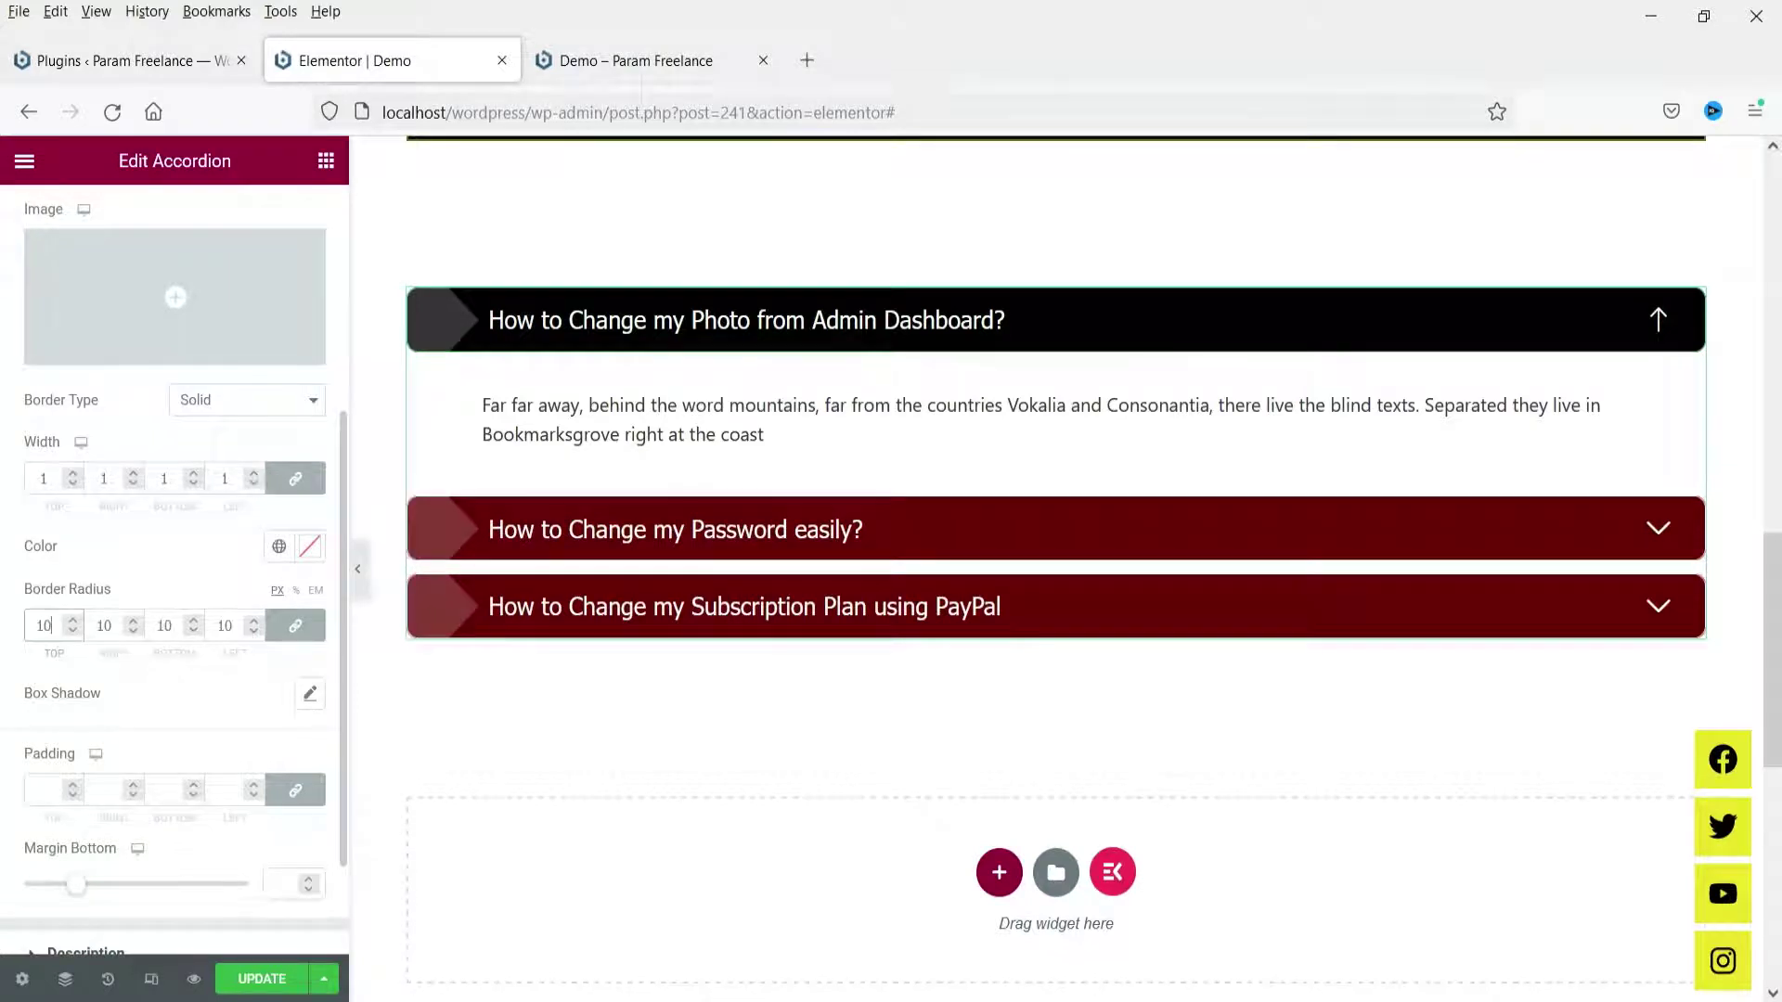
{"action": "scroll", "coordinate": [139, 566], "scroll_direction": "down", "scroll_amount": 2}
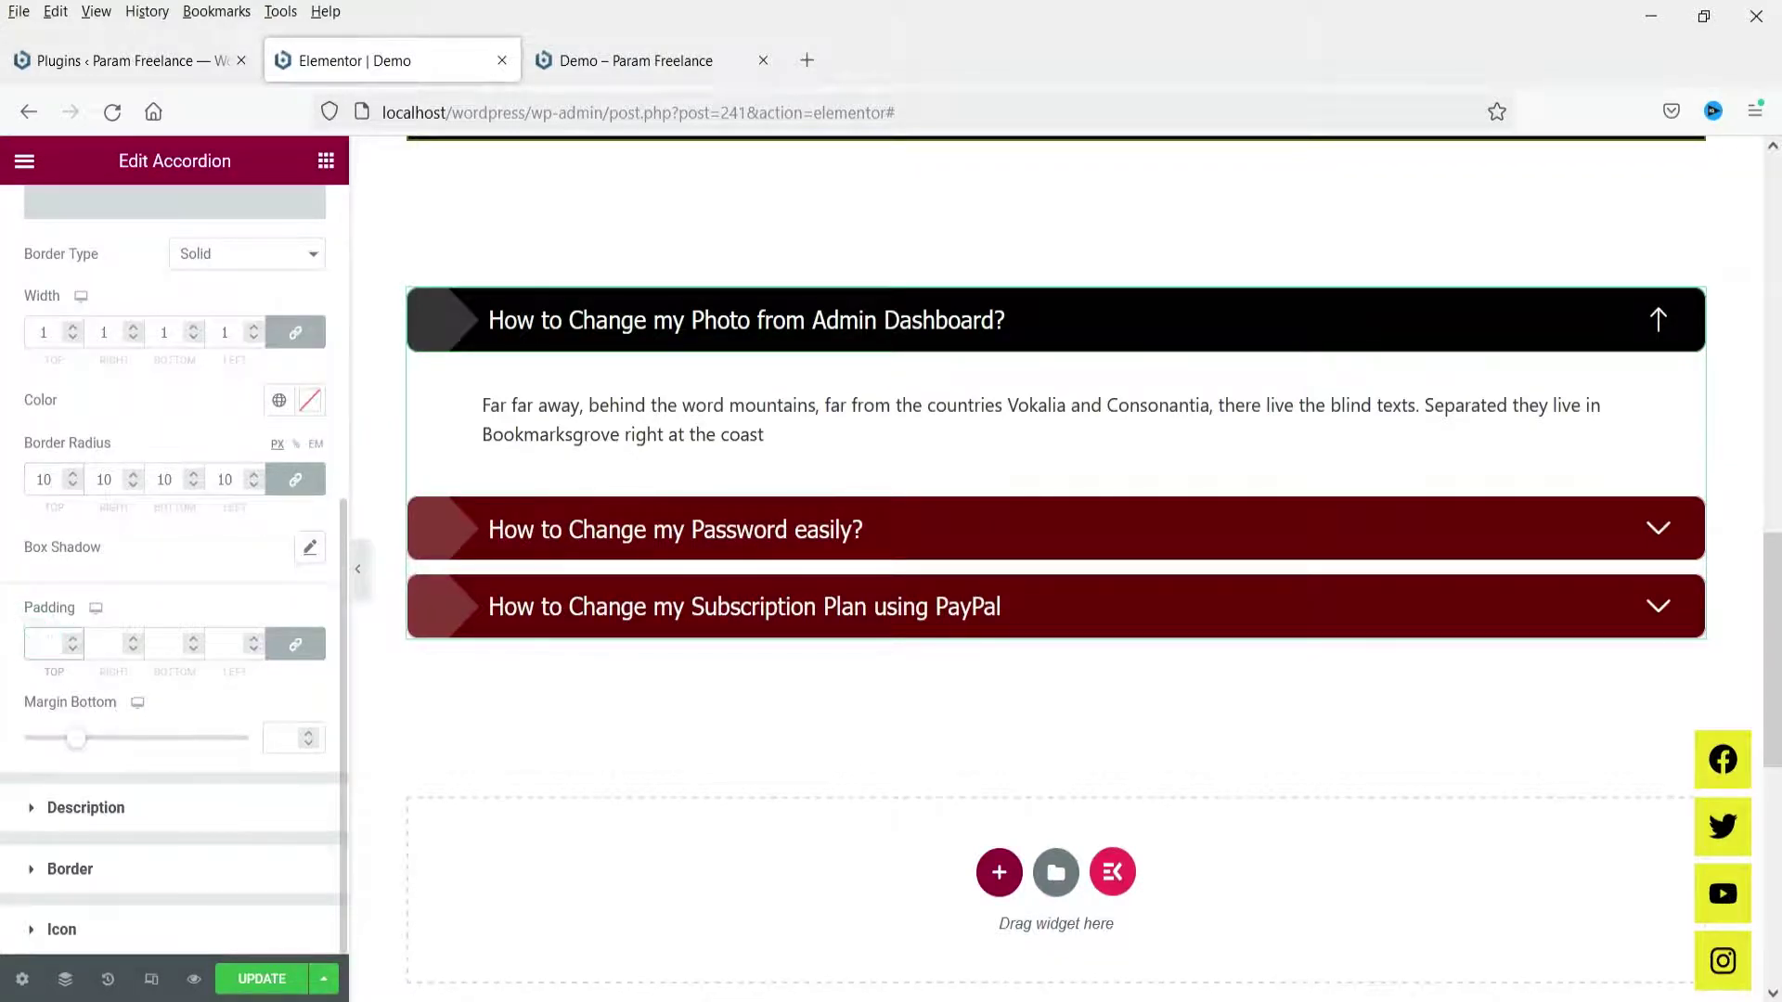
{"action": "type", "text": "20"}
{"action": "key", "text": "BackSpace"}
{"action": "key", "text": "BackSpace"}
{"action": "left_click", "coordinate": [82, 809]}
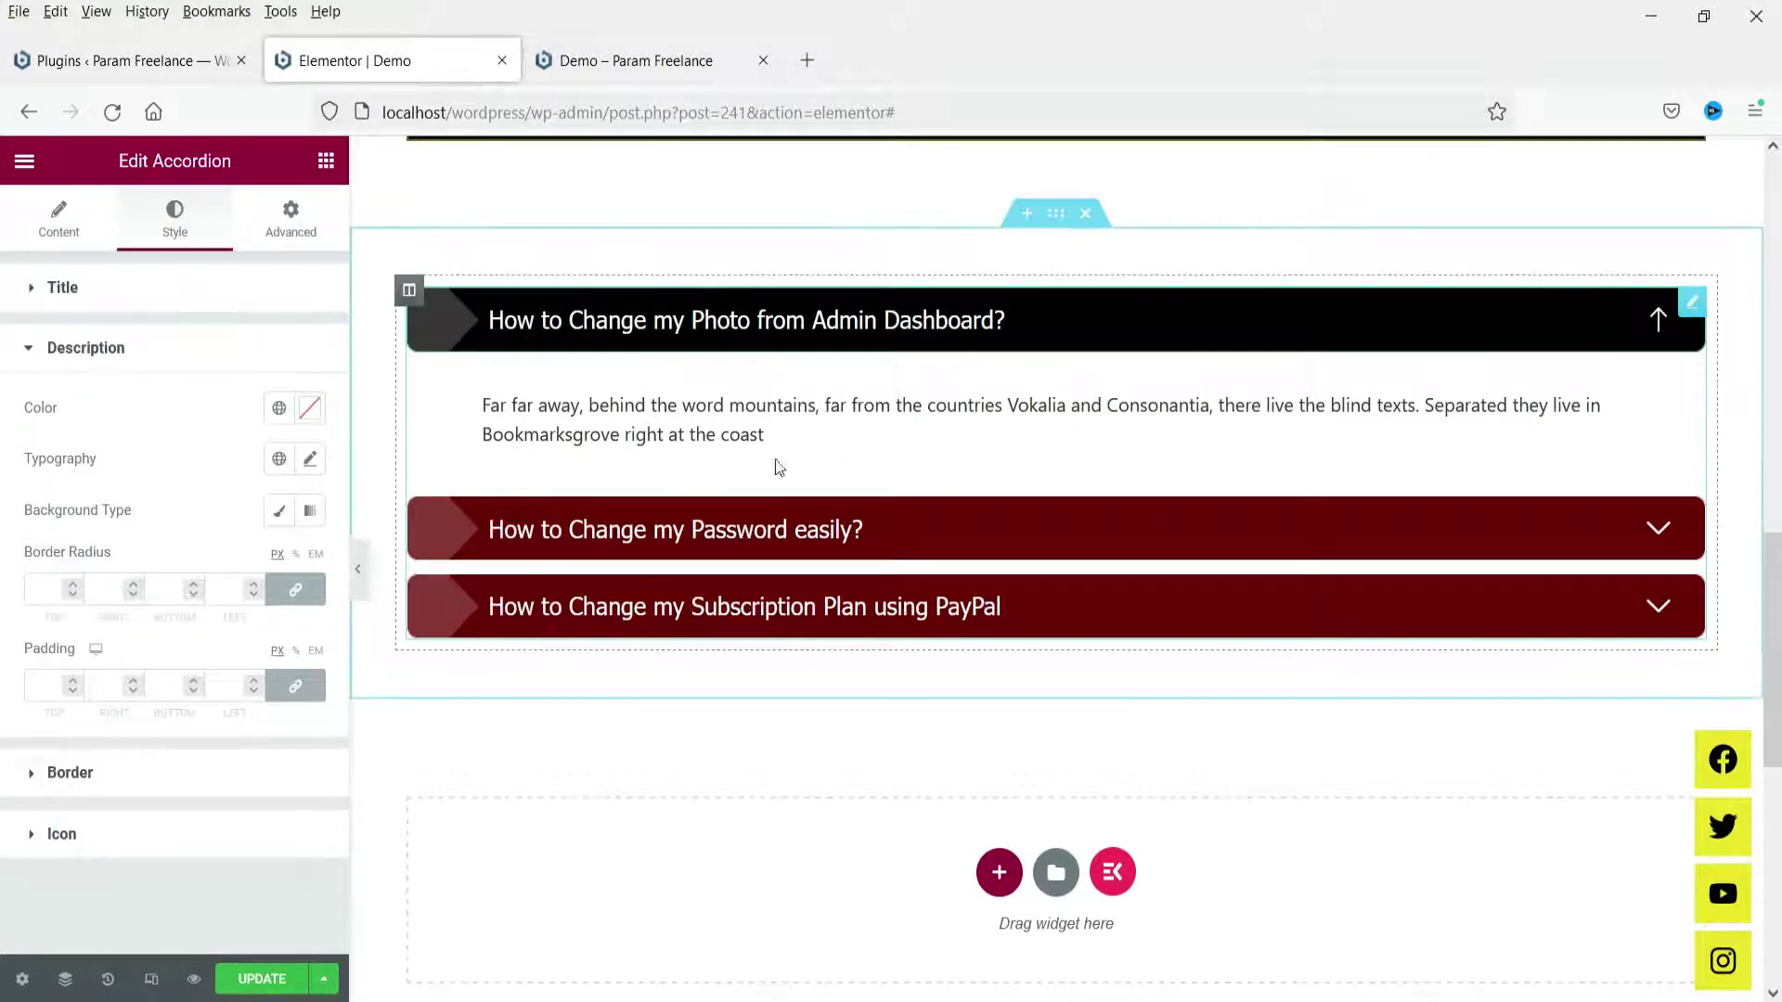
Make the description text black at size 18.
{"action": "left_click", "coordinate": [281, 411]}
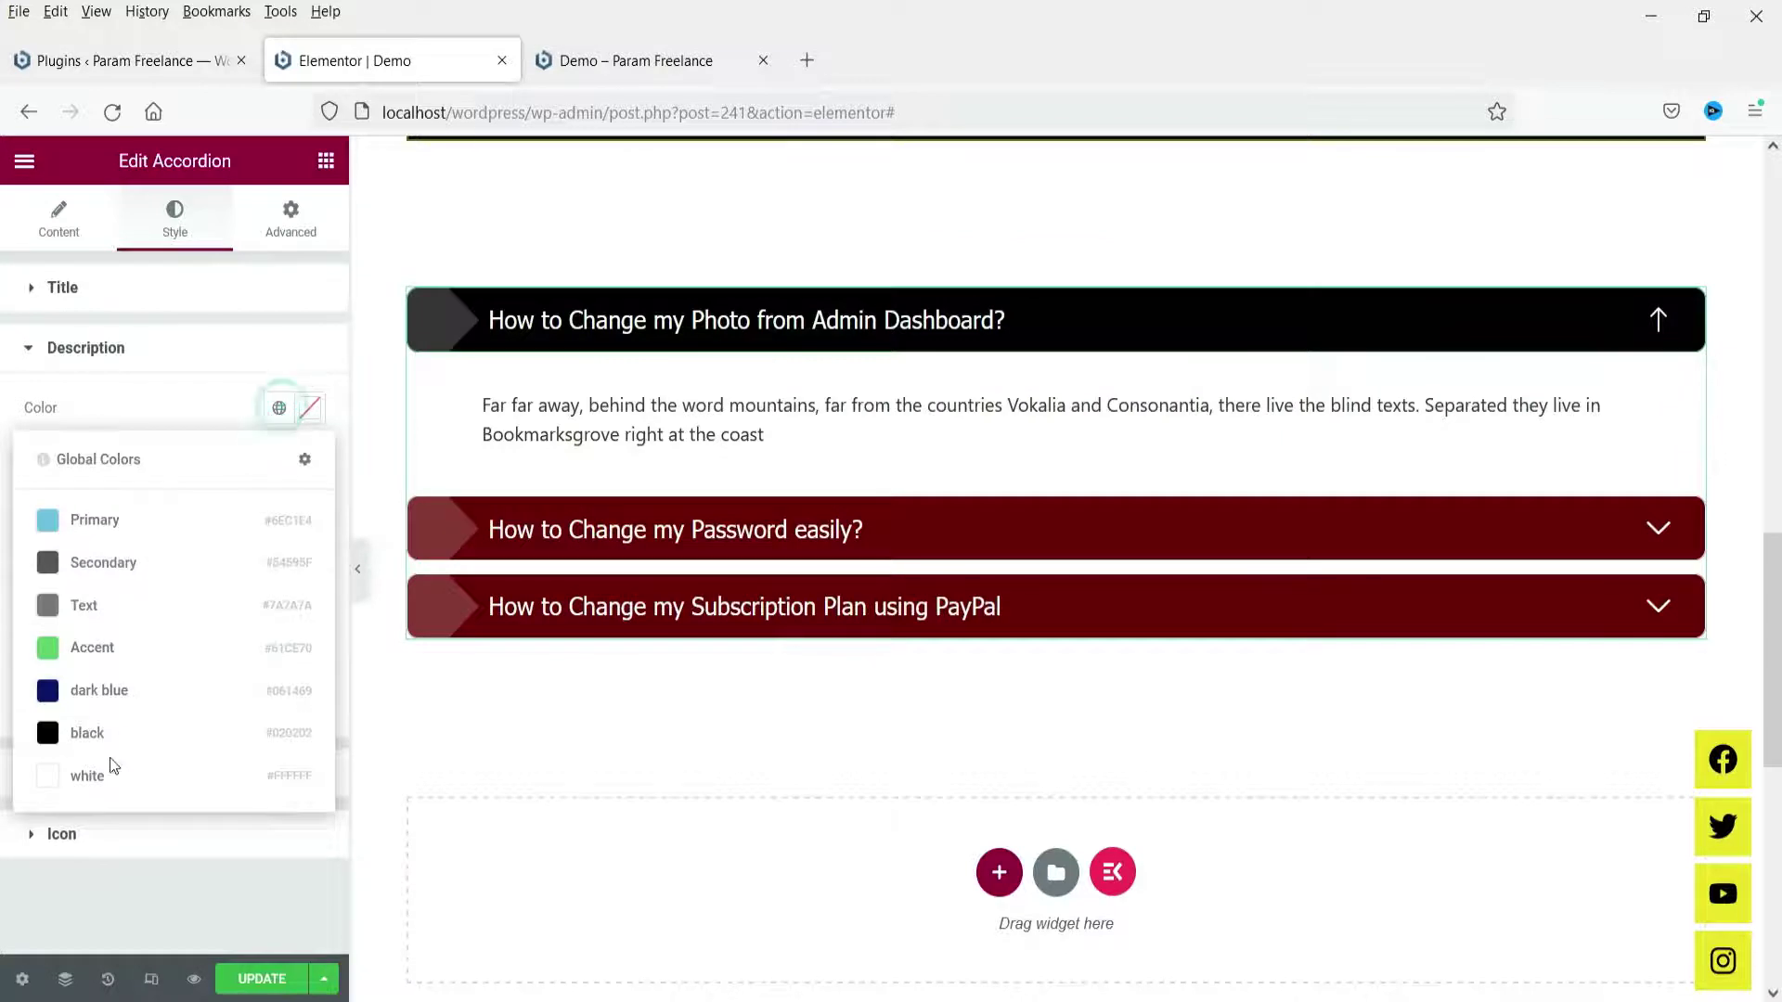
{"action": "left_click", "coordinate": [93, 736]}
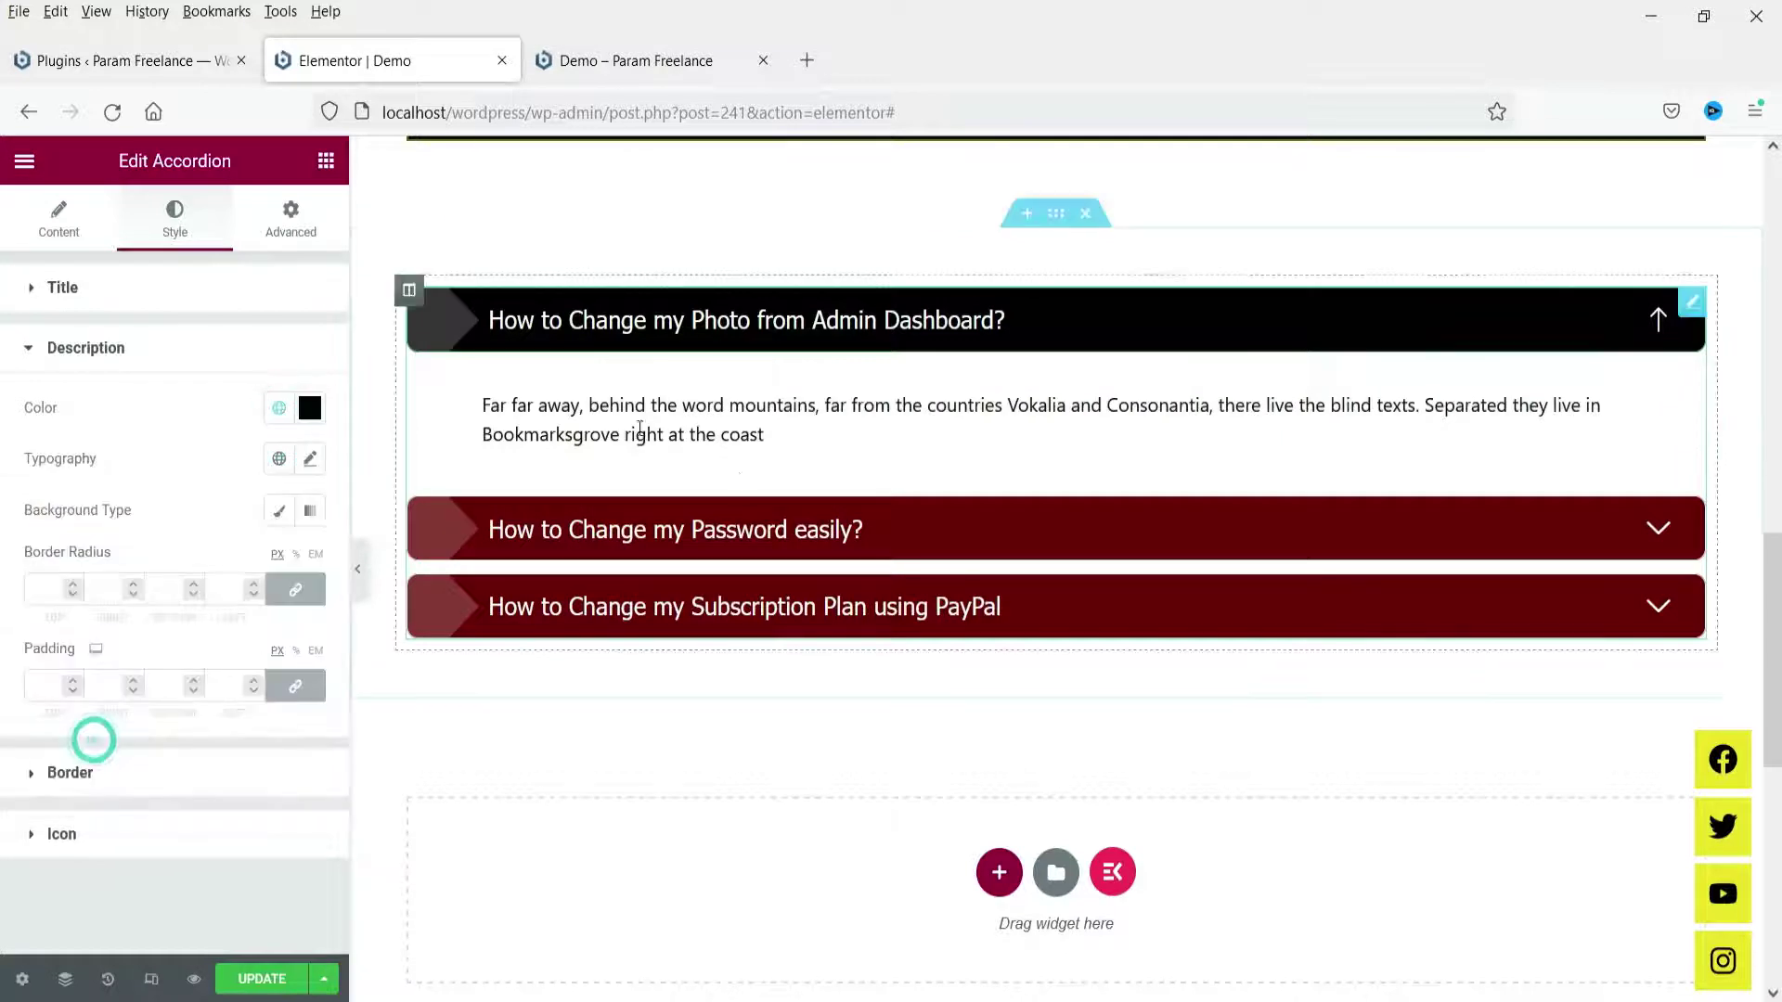
{"action": "left_click", "coordinate": [310, 460]}
{"action": "left_click", "coordinate": [267, 648]}
{"action": "type", "text": "18"}
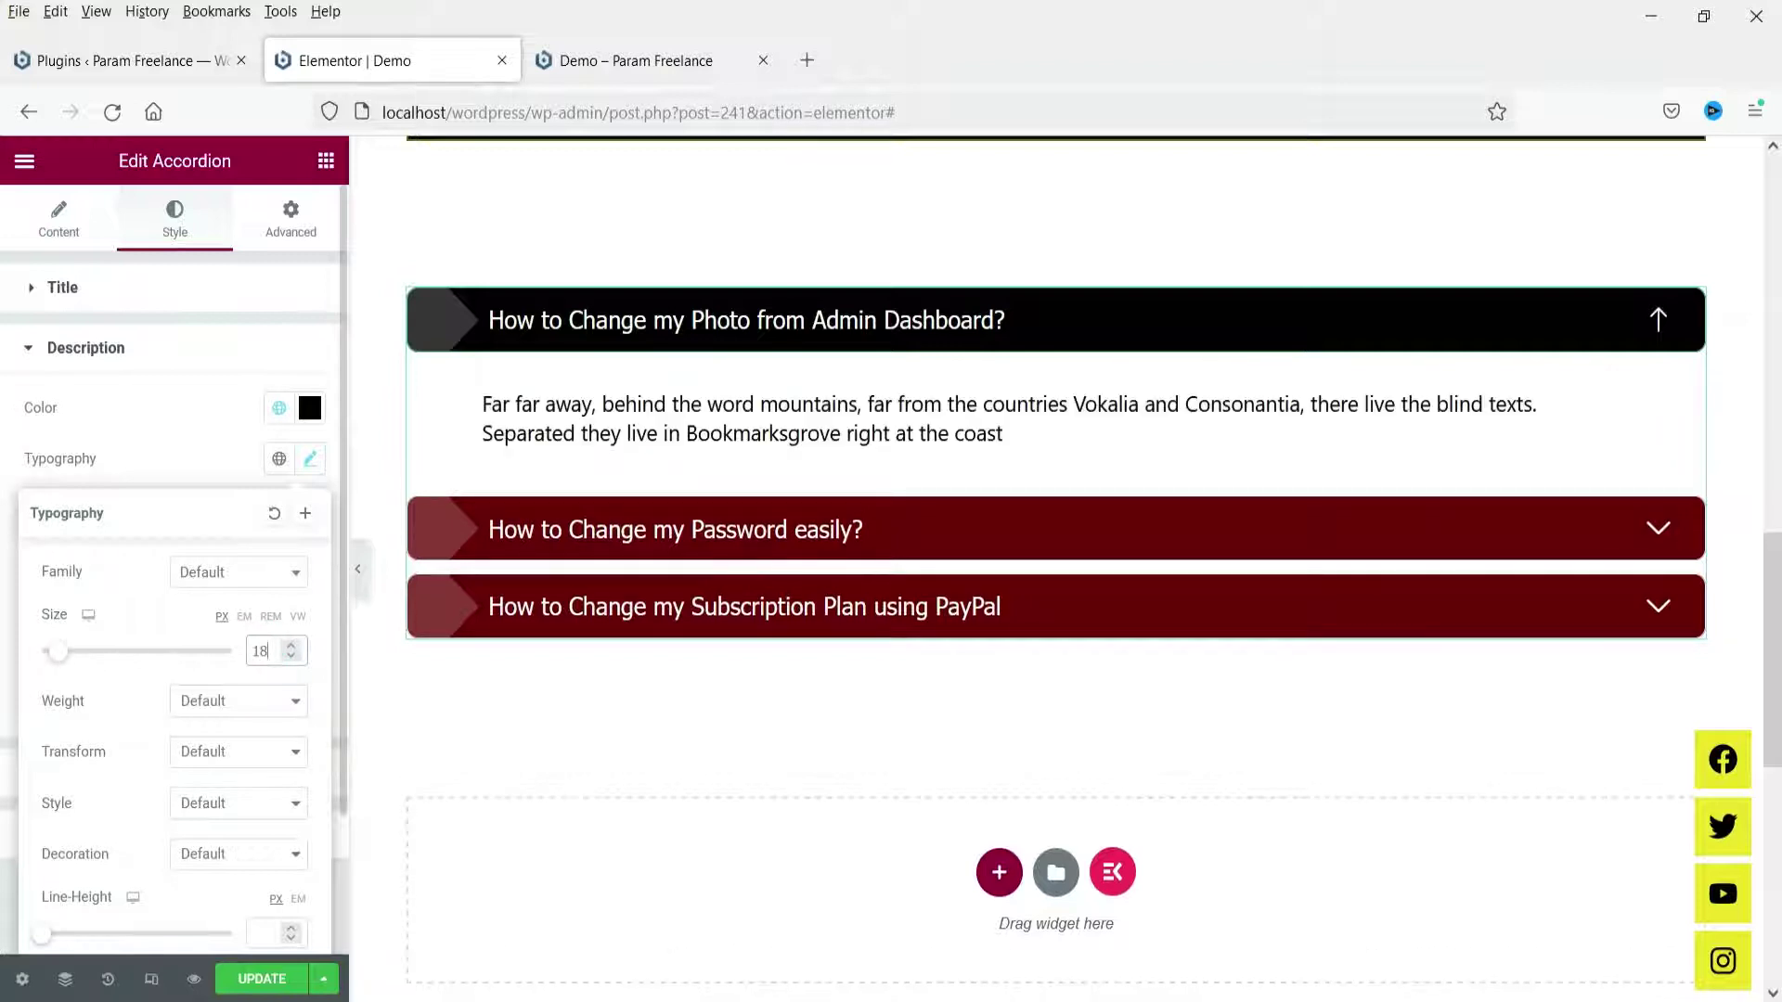
{"action": "left_click", "coordinate": [187, 457]}
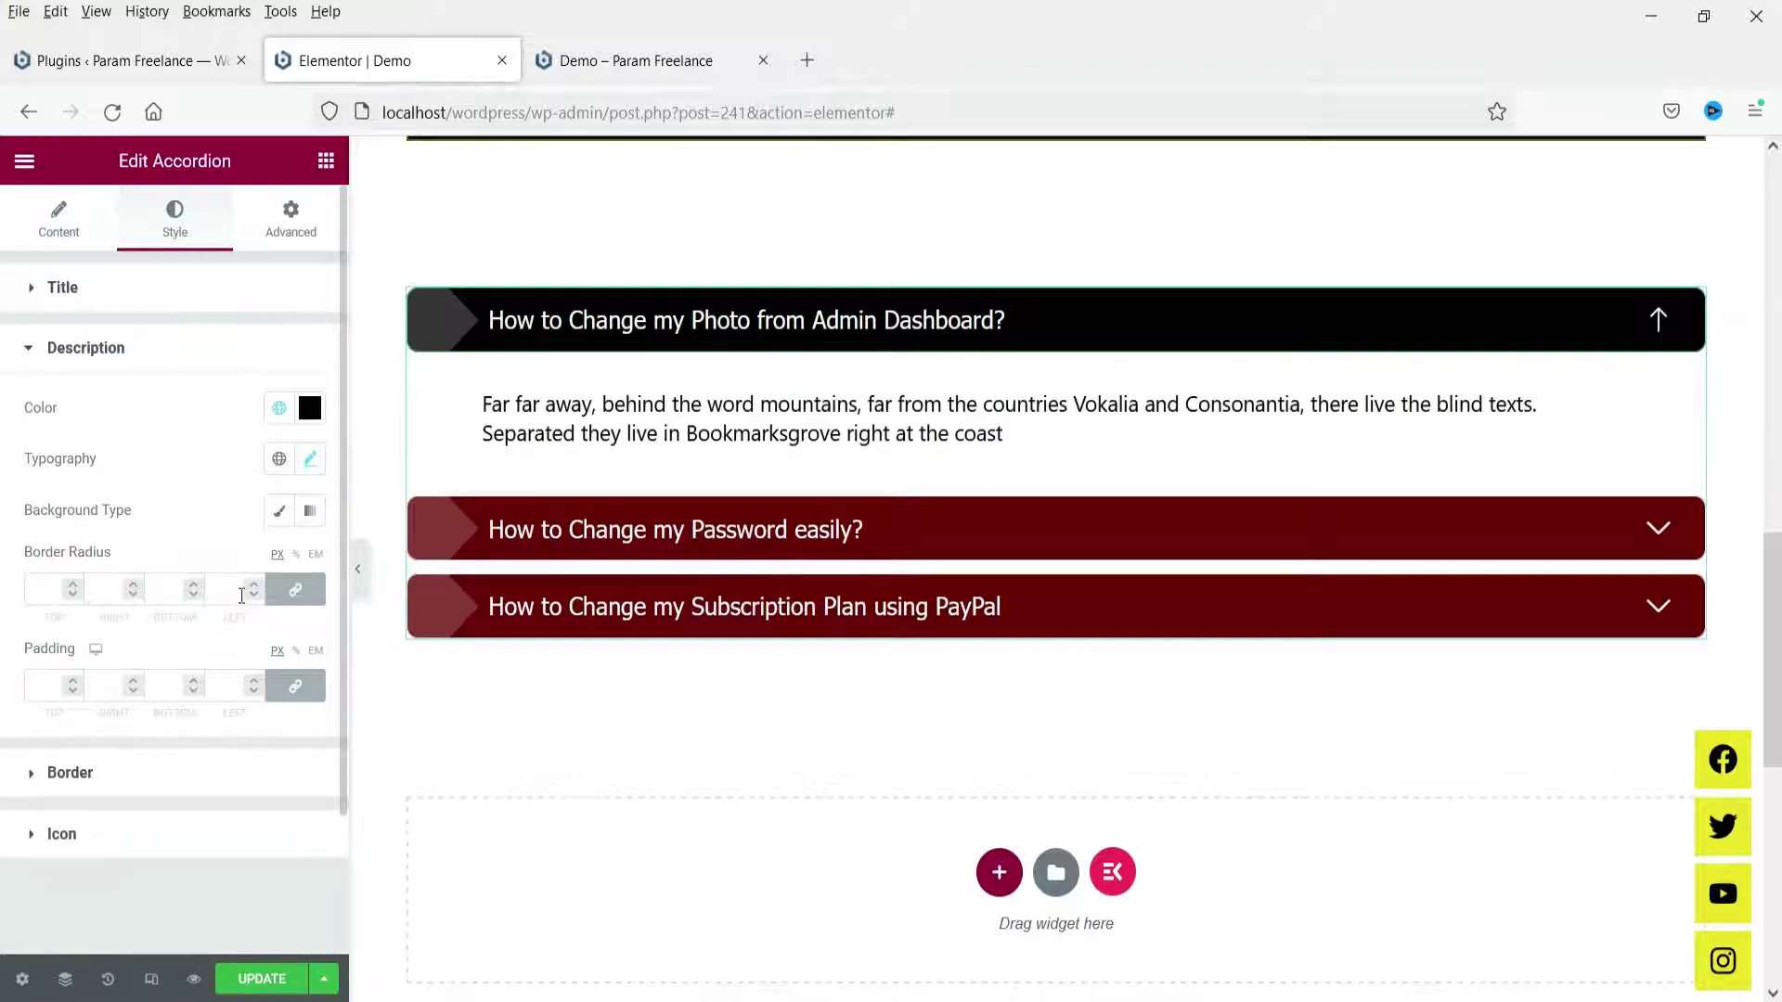
Set the description background to classic colour #FDFCF1.
{"action": "left_click", "coordinate": [278, 511]}
{"action": "left_click", "coordinate": [278, 560]}
{"action": "left_click", "coordinate": [321, 561]}
{"action": "type", "text": "#FDFCF1"}
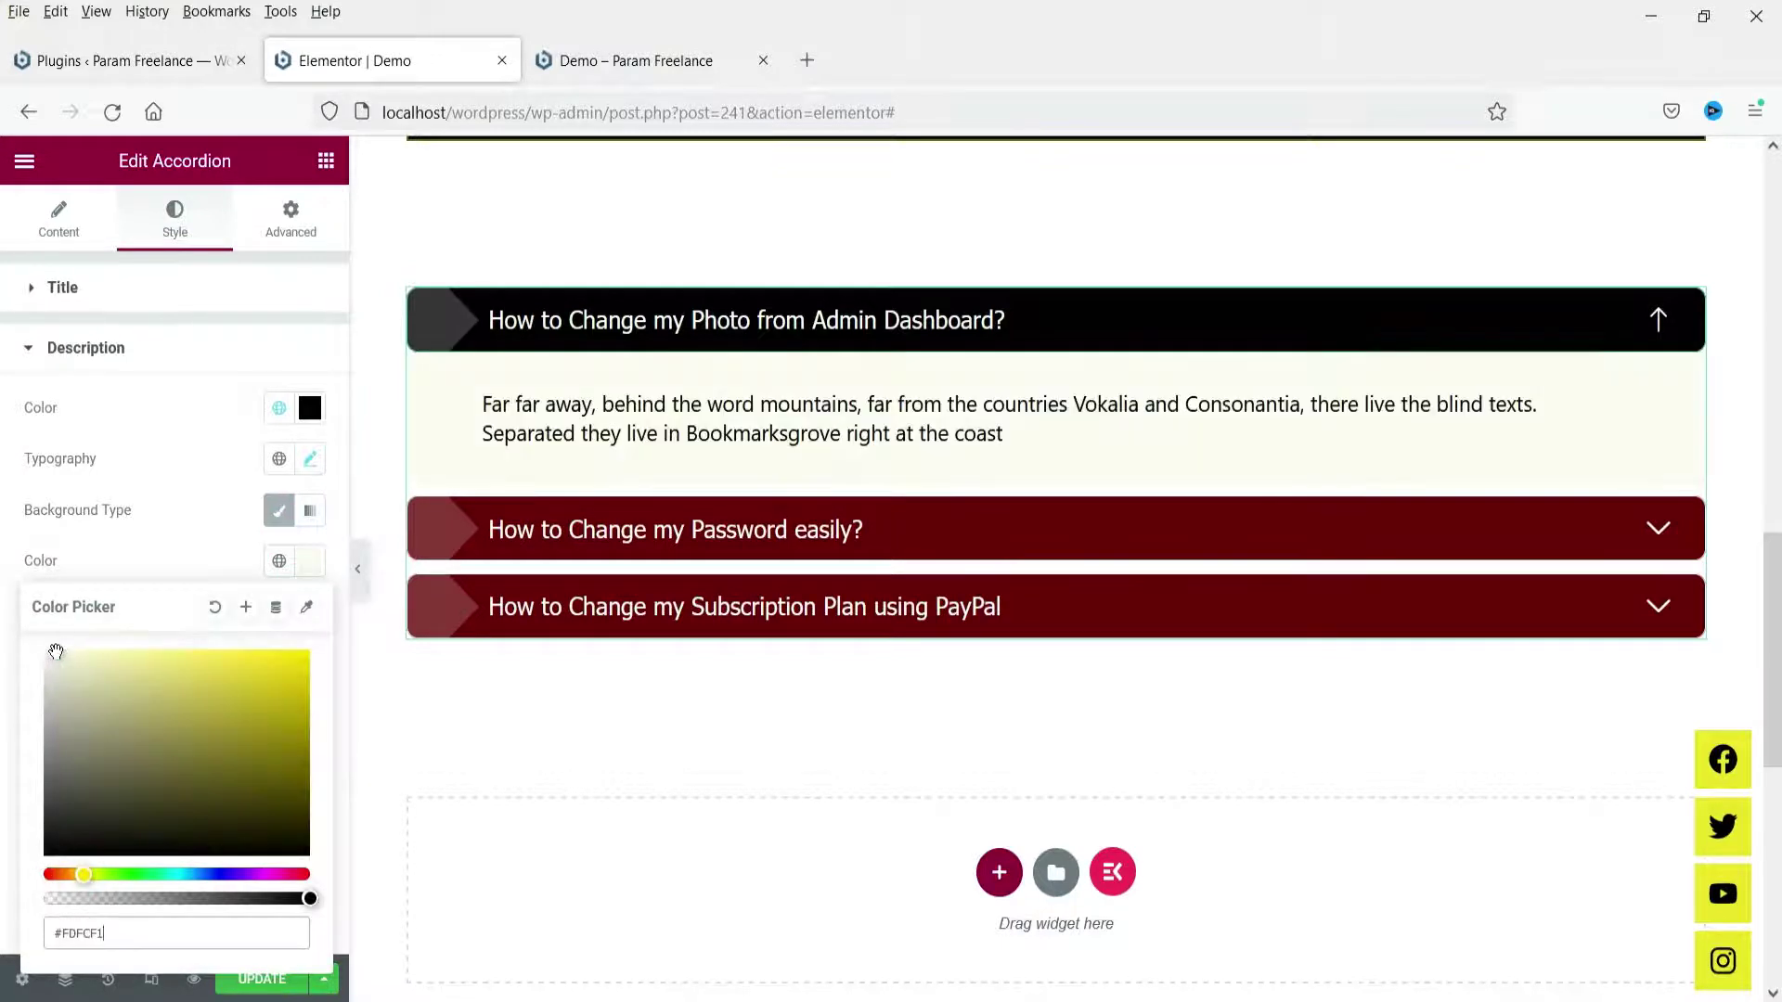
{"action": "left_click", "coordinate": [146, 559]}
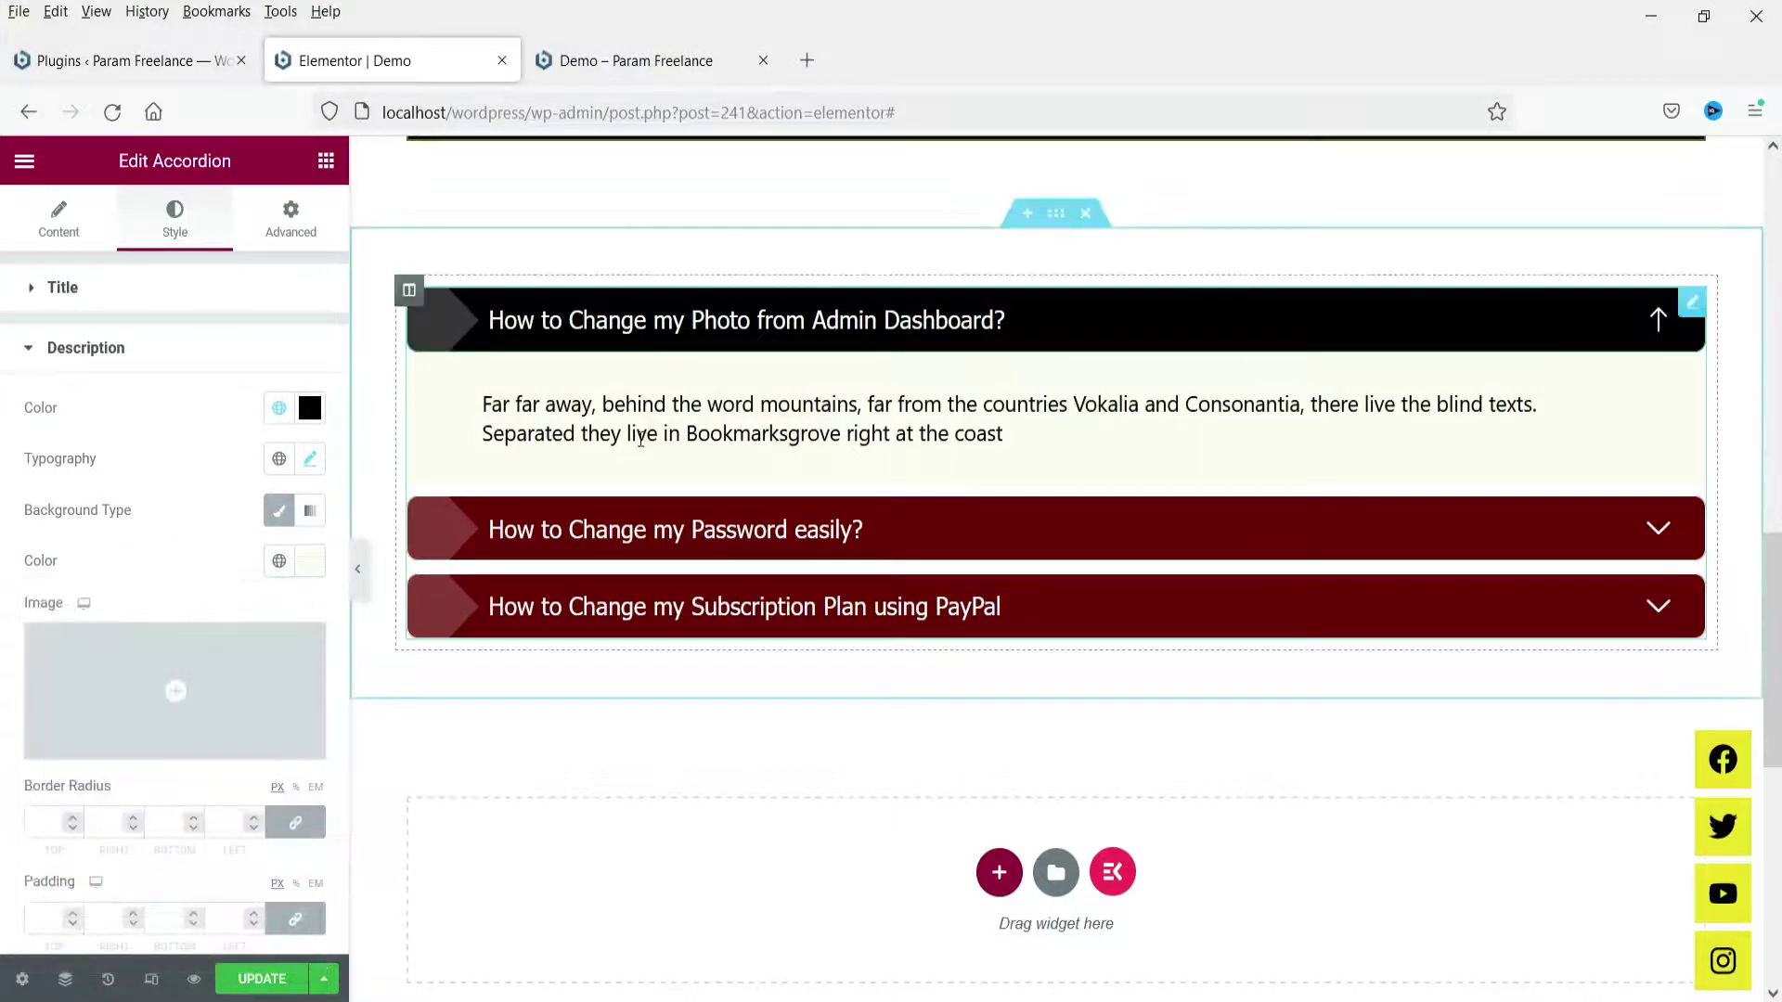
{"action": "scroll", "coordinate": [181, 492], "scroll_direction": "down", "scroll_amount": 2}
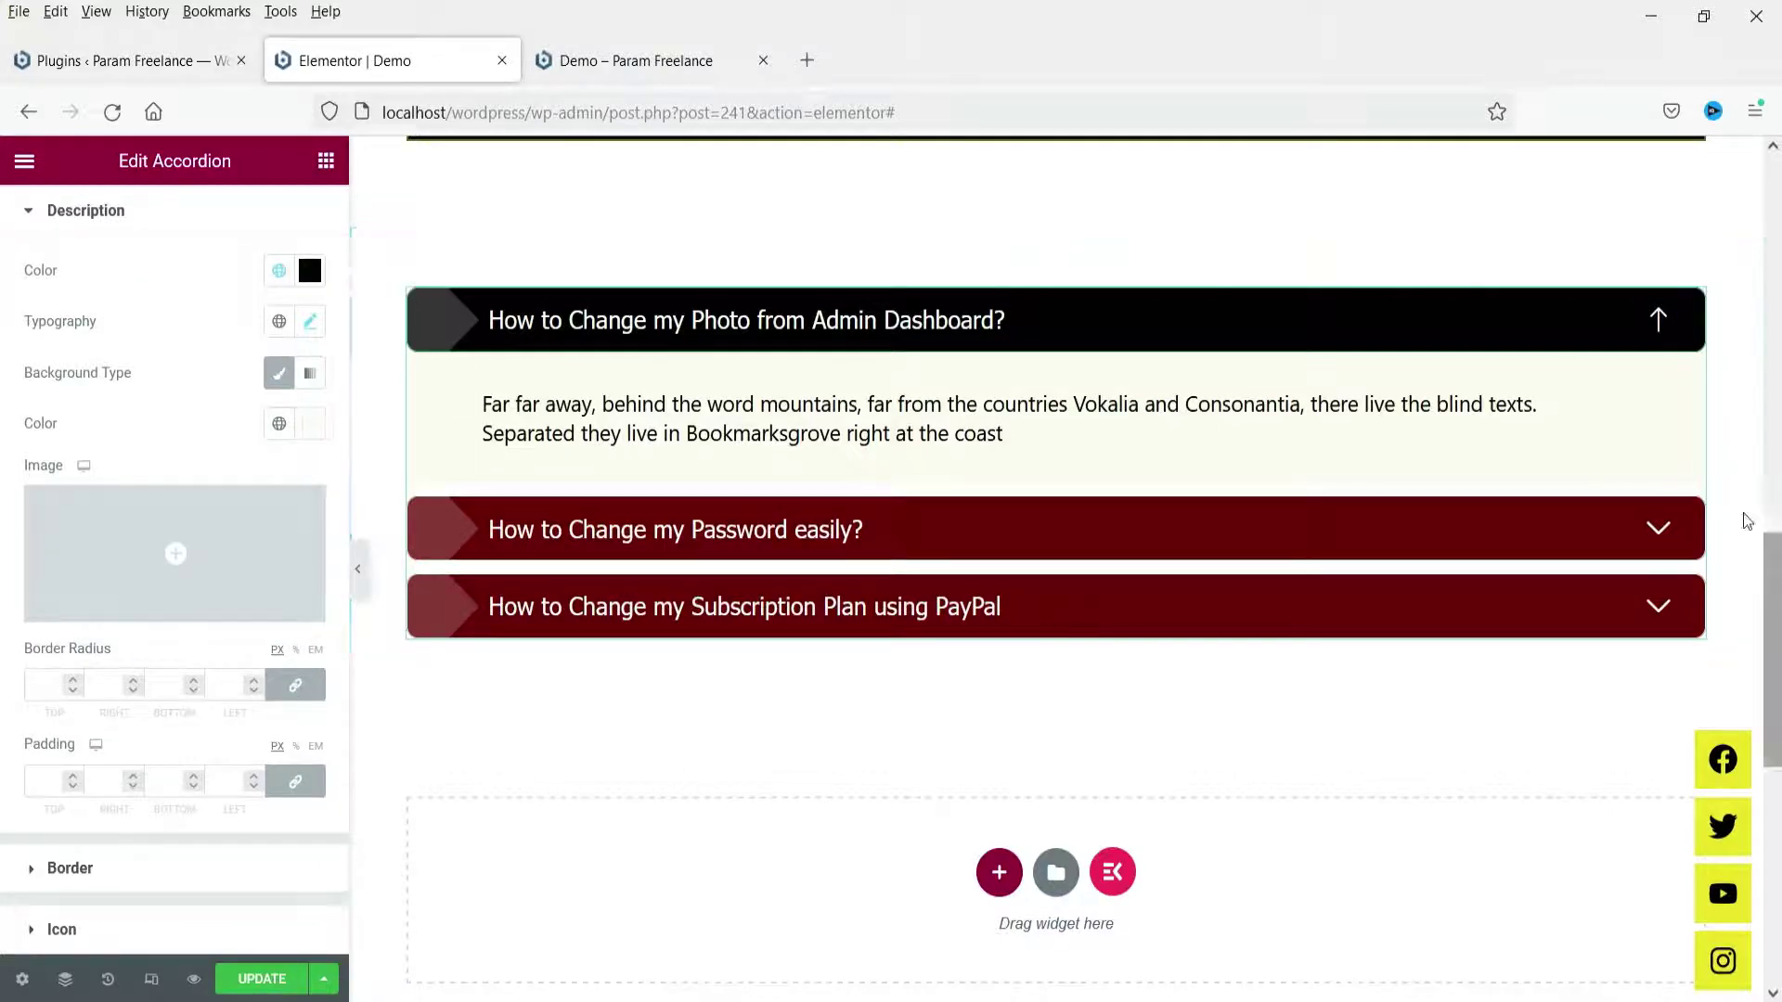
Try a solid 4 px border on the accordion items, then set the border back to None.
{"action": "left_click", "coordinate": [105, 873]}
{"action": "left_click", "coordinate": [235, 471]}
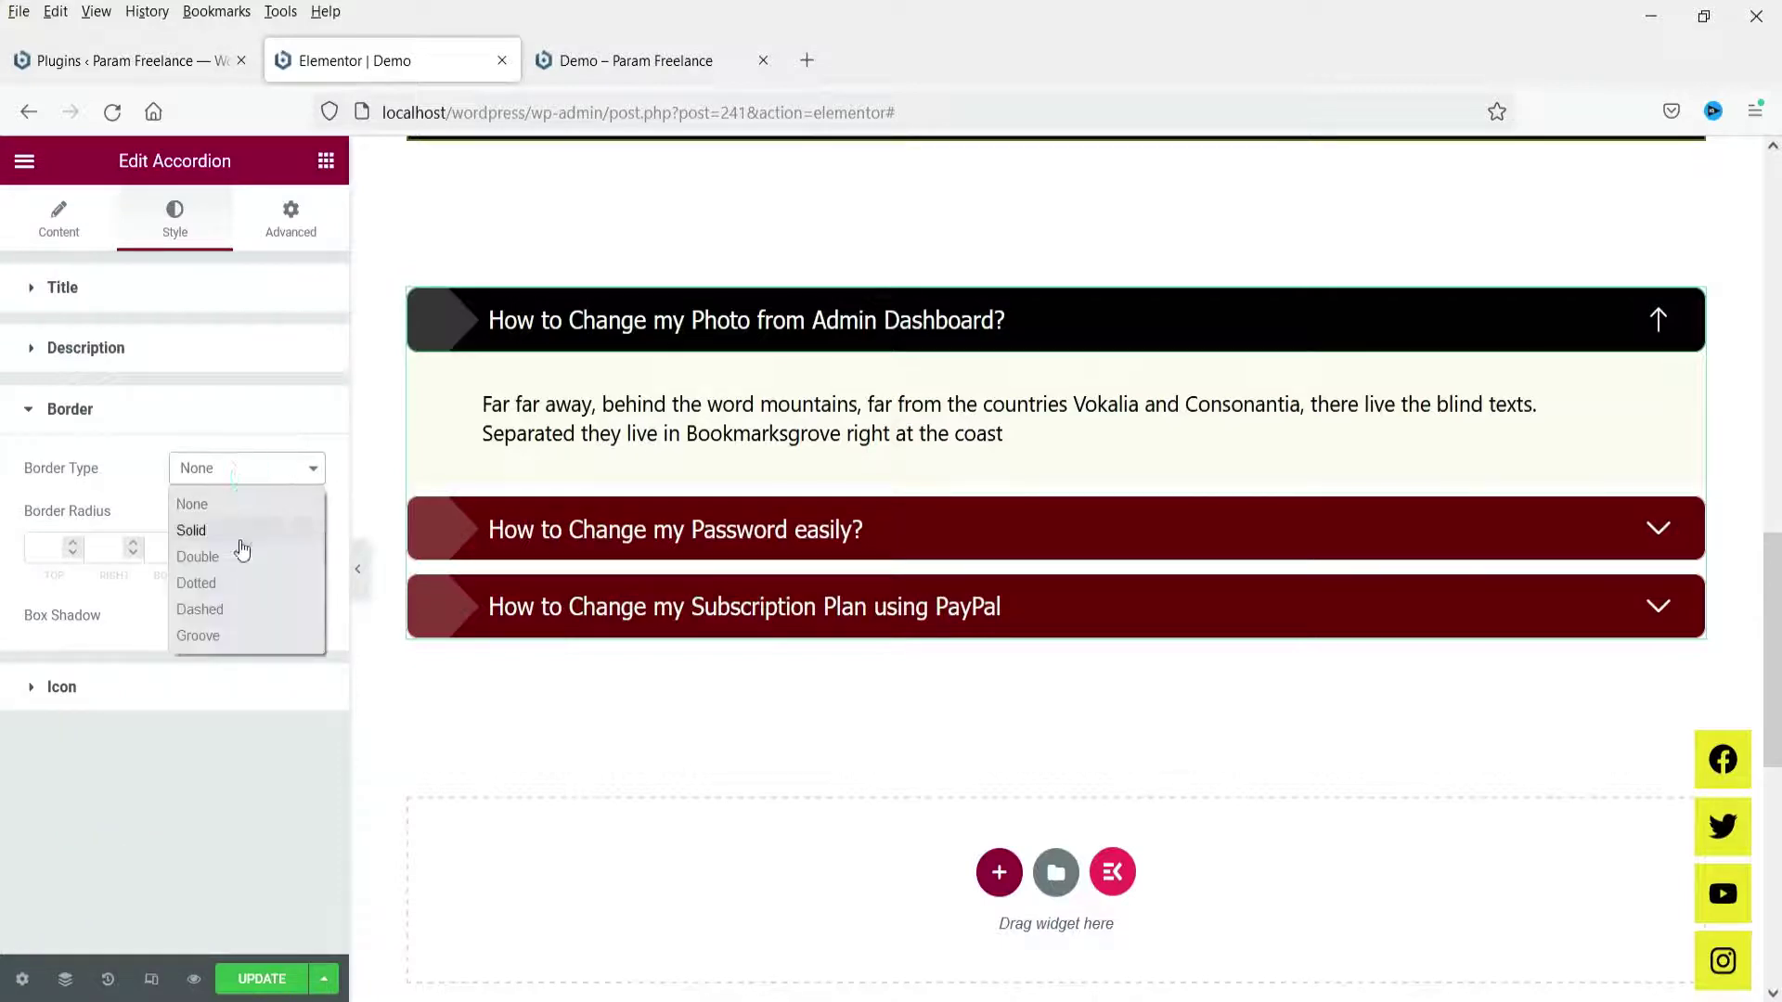
{"action": "left_click", "coordinate": [240, 541]}
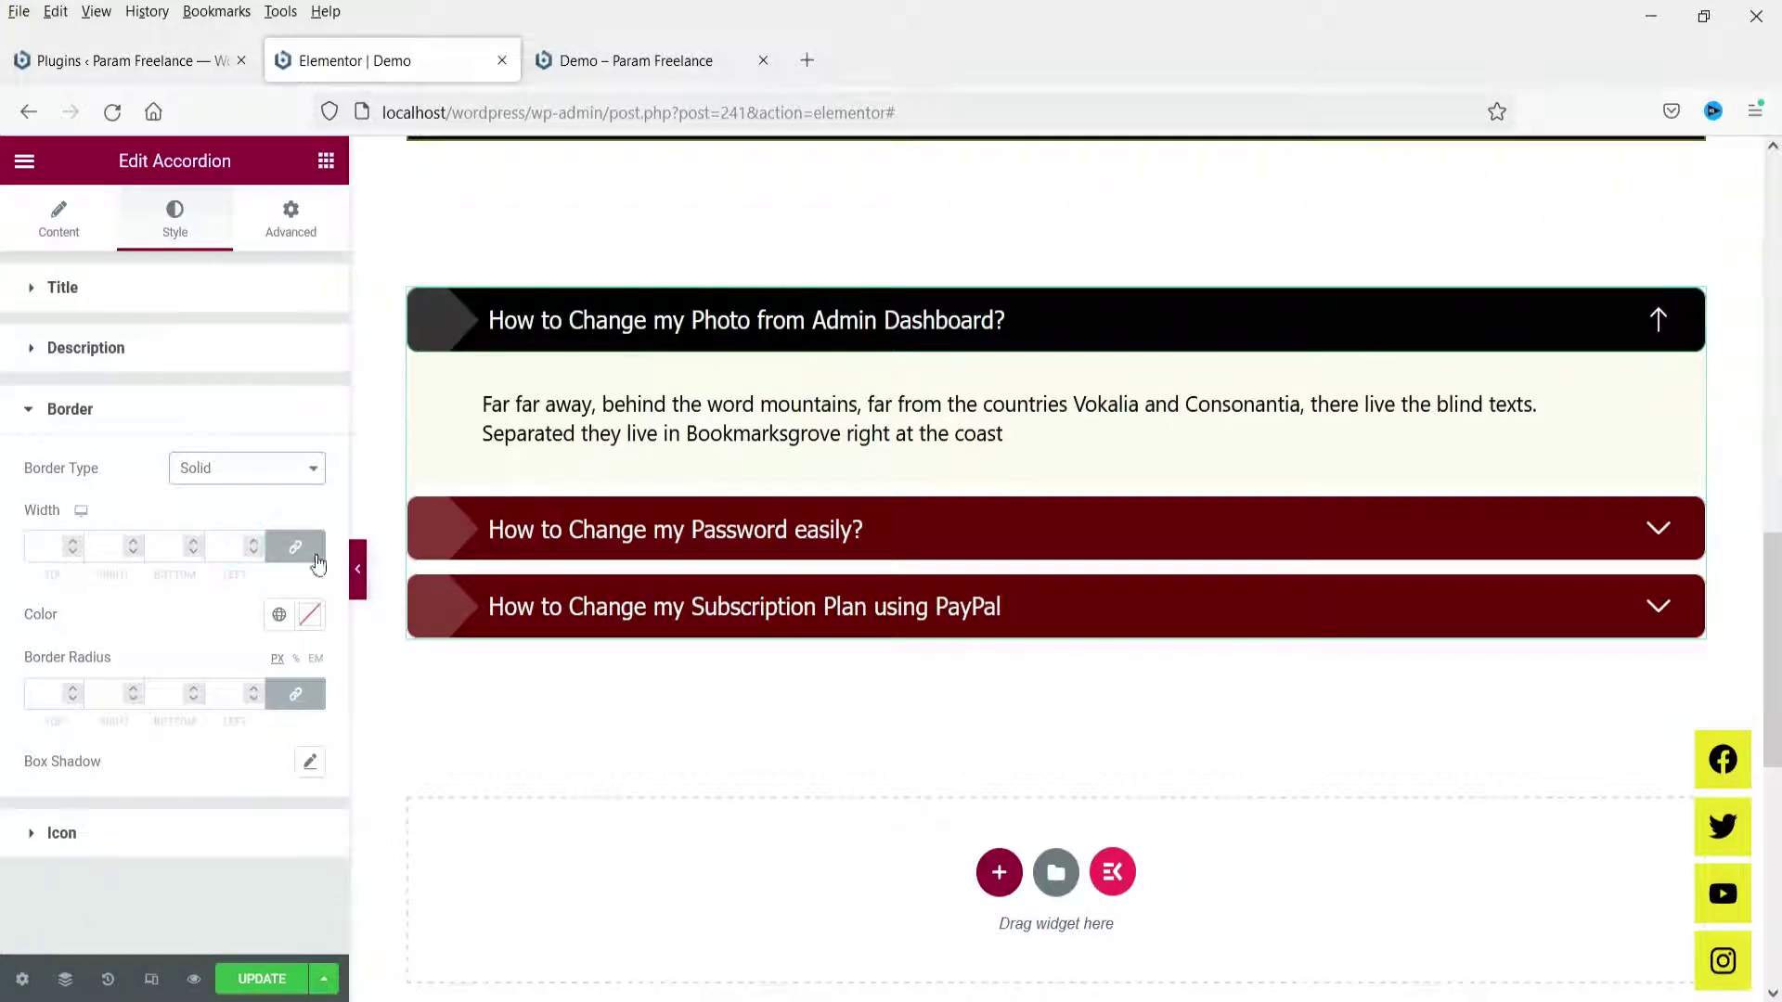
{"action": "left_click", "coordinate": [73, 541]}
{"action": "left_click", "coordinate": [73, 541]}
{"action": "left_click", "coordinate": [73, 541]}
{"action": "left_click", "coordinate": [73, 541]}
{"action": "left_click", "coordinate": [74, 542]}
{"action": "left_click", "coordinate": [232, 469]}
{"action": "left_click", "coordinate": [217, 499]}
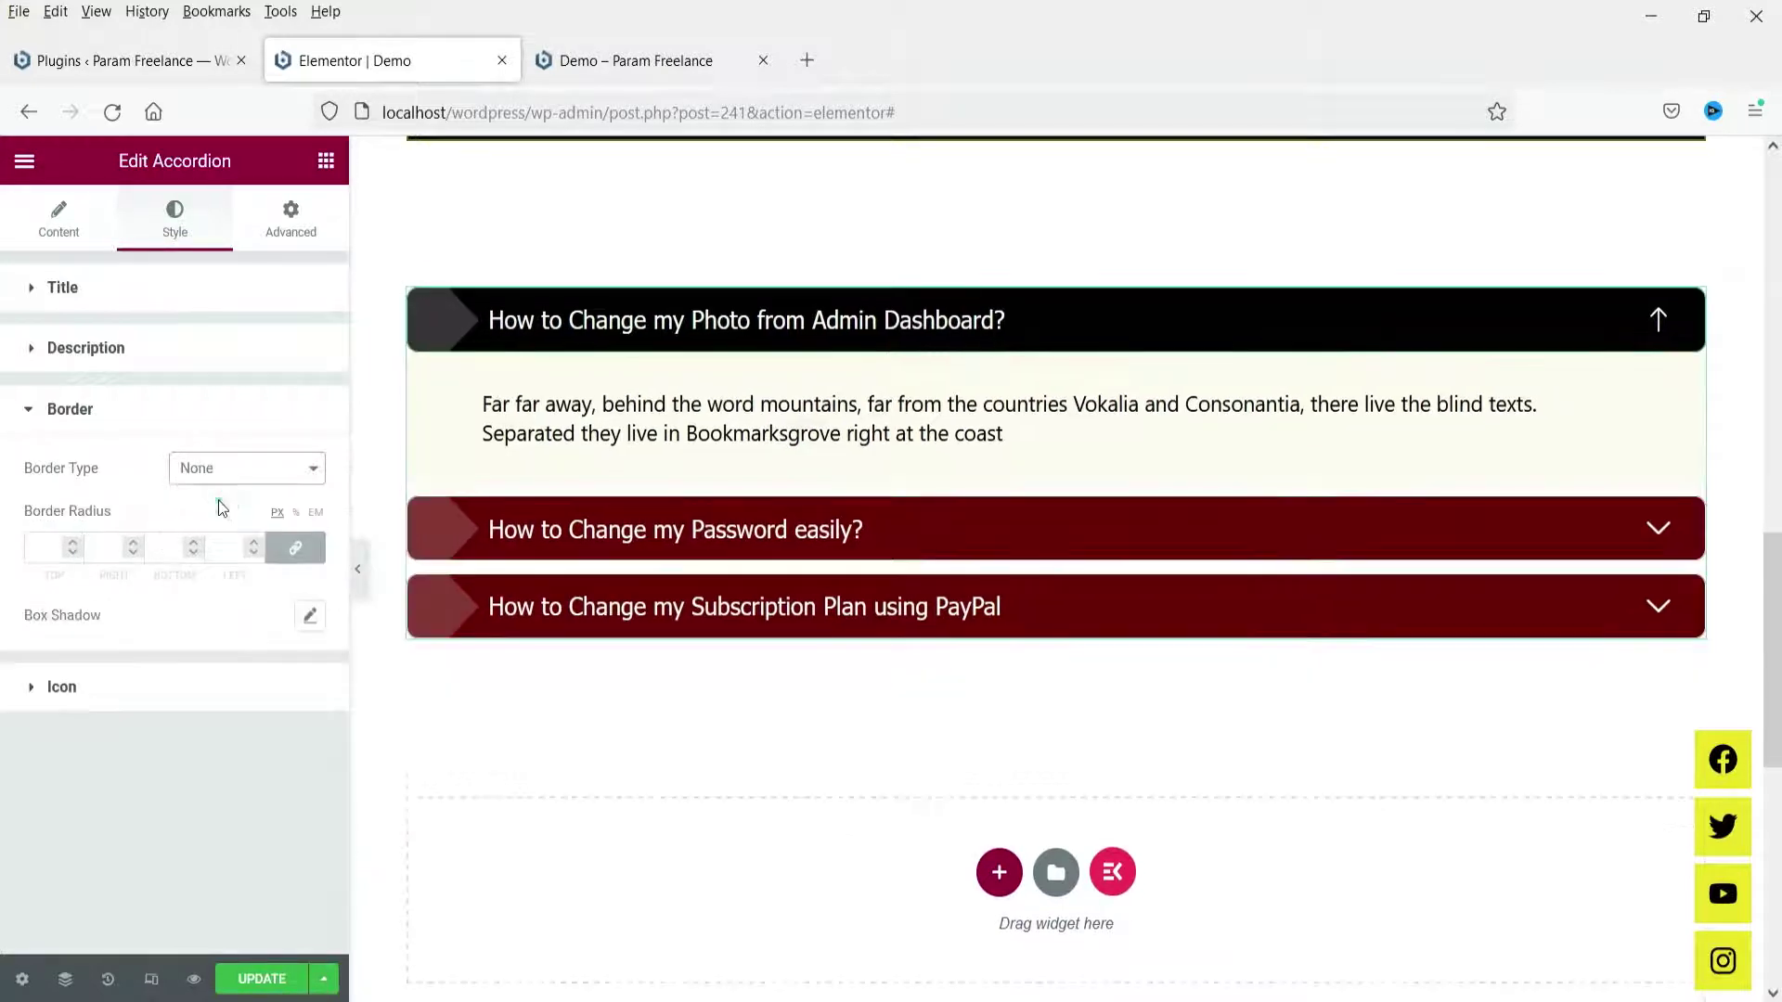
{"action": "left_click", "coordinate": [103, 678]}
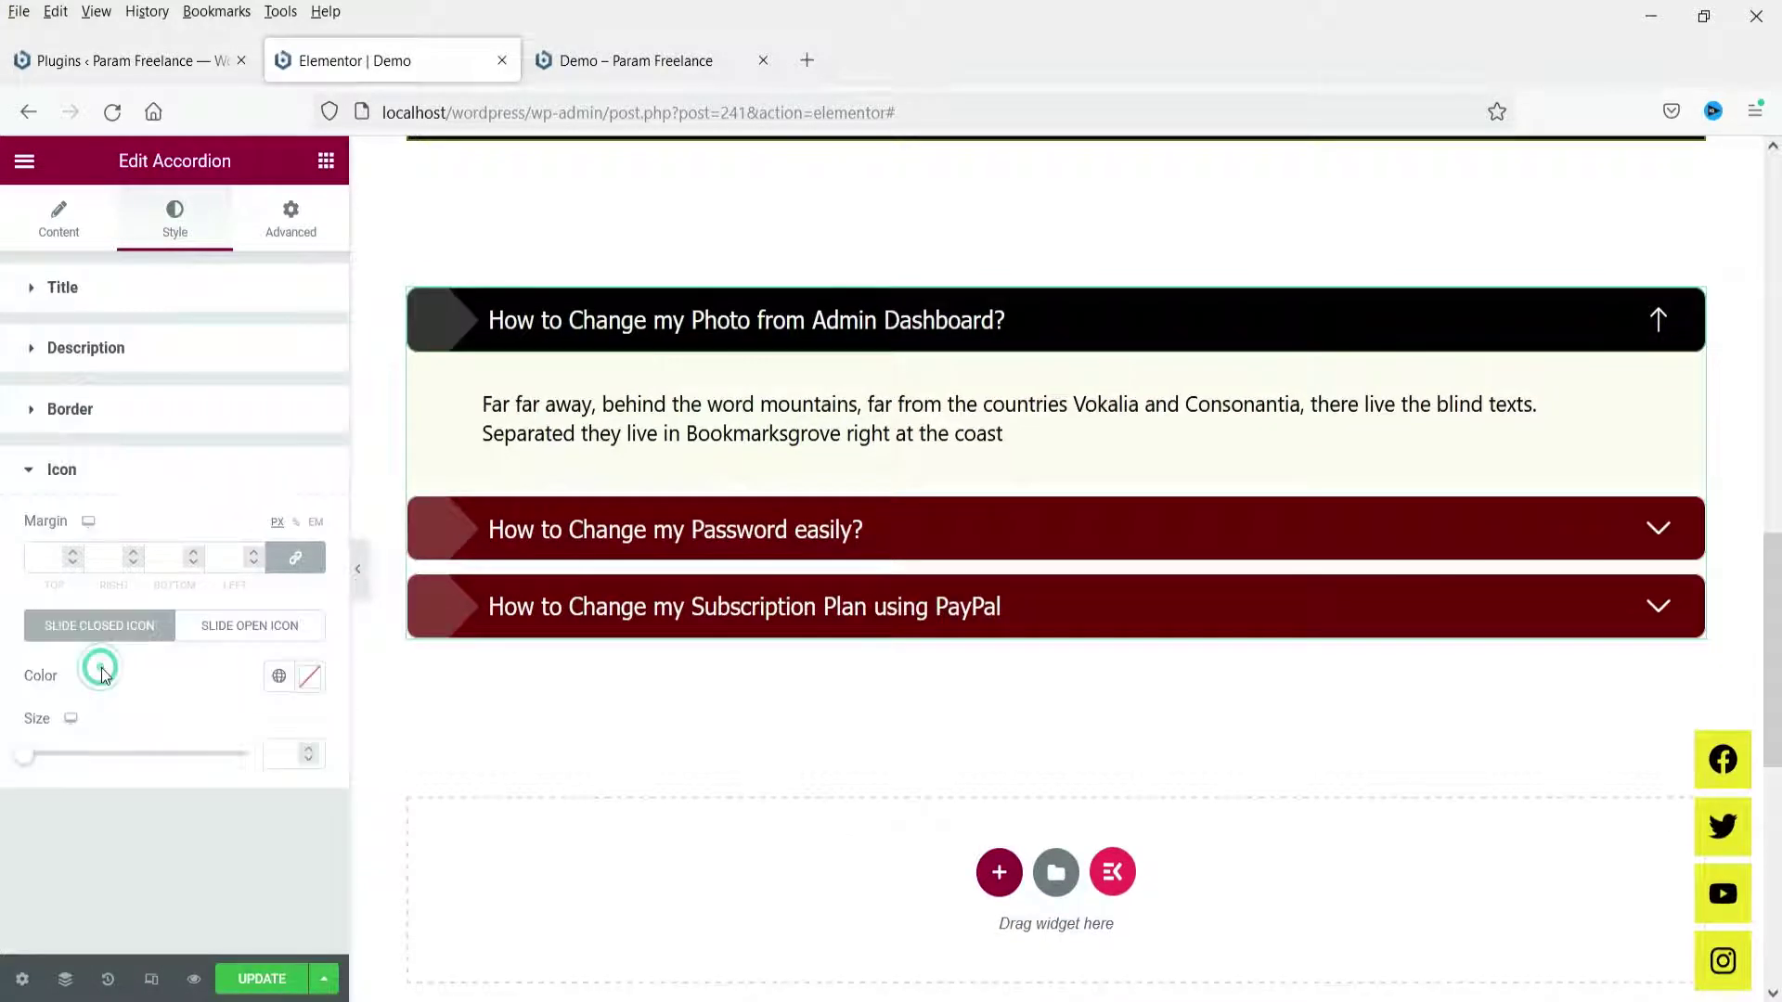
Color the closed-state accordion arrow icons with the green global accent colour and adjust their size.
{"action": "left_click", "coordinate": [279, 685]}
{"action": "left_click", "coordinate": [90, 490]}
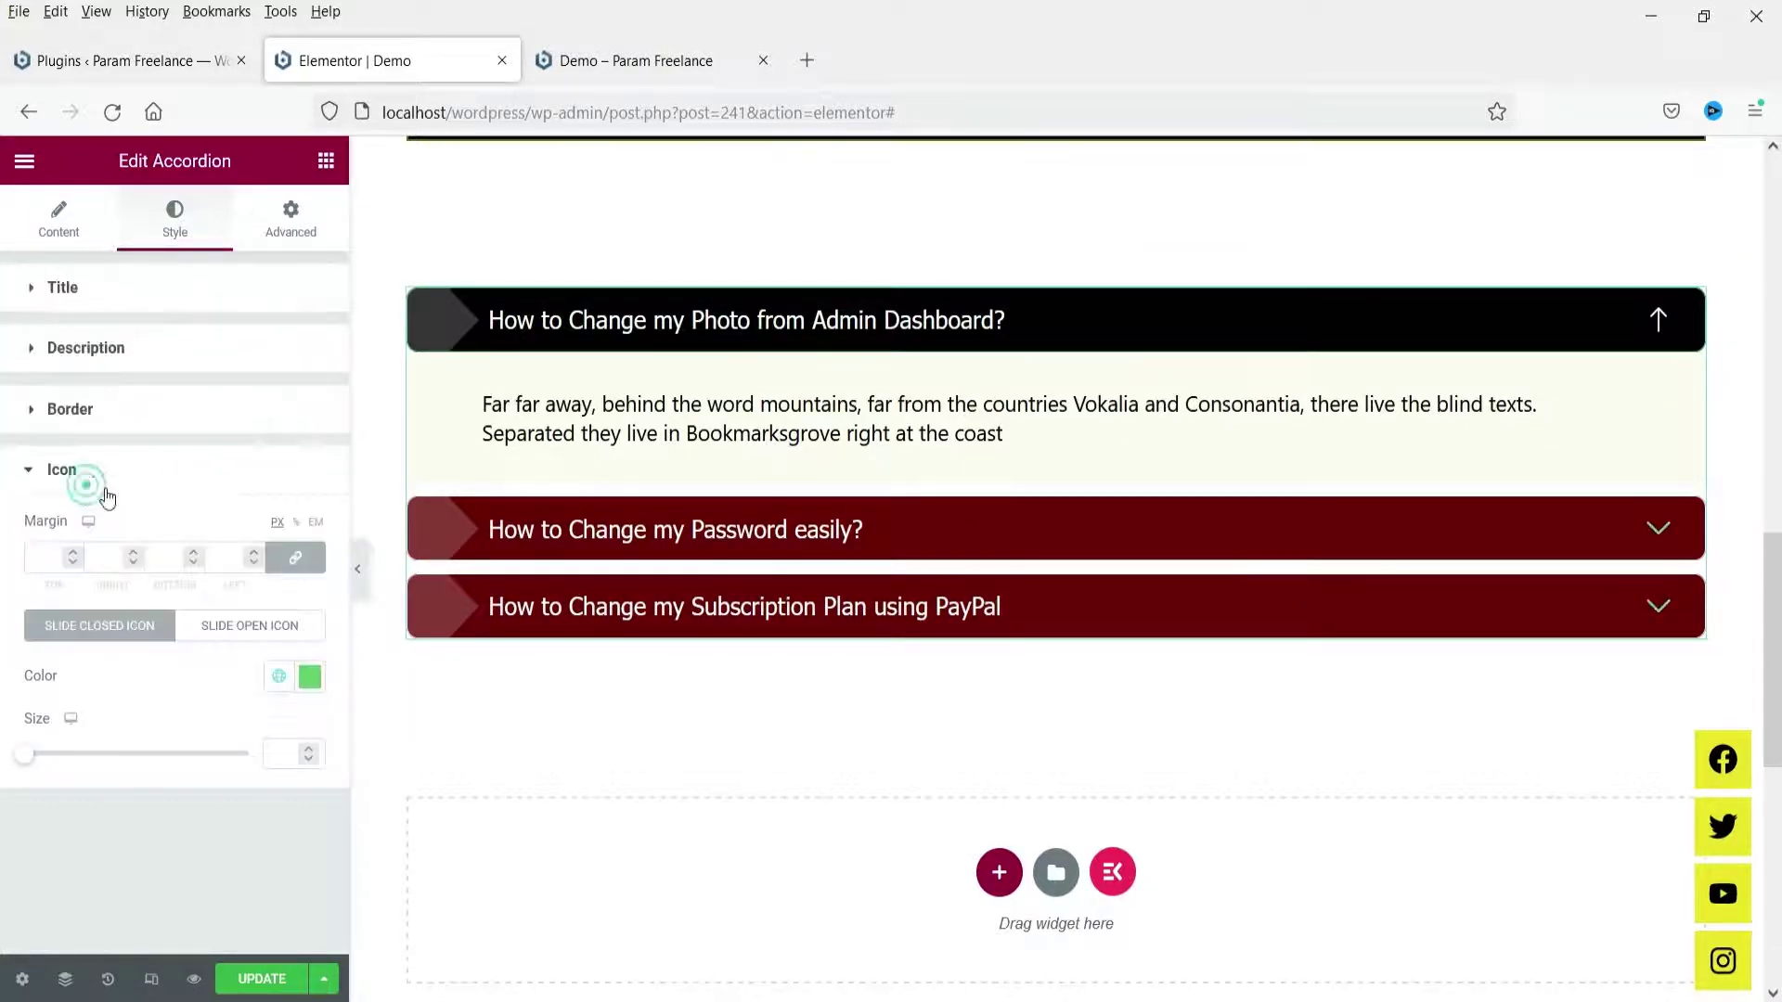
{"action": "mouse_move", "coordinate": [27, 759]}
{"action": "left_mouse_down"}
{"action": "mouse_move", "coordinate": [64, 755]}
{"action": "mouse_move", "coordinate": [40, 763]}
{"action": "left_mouse_up"}
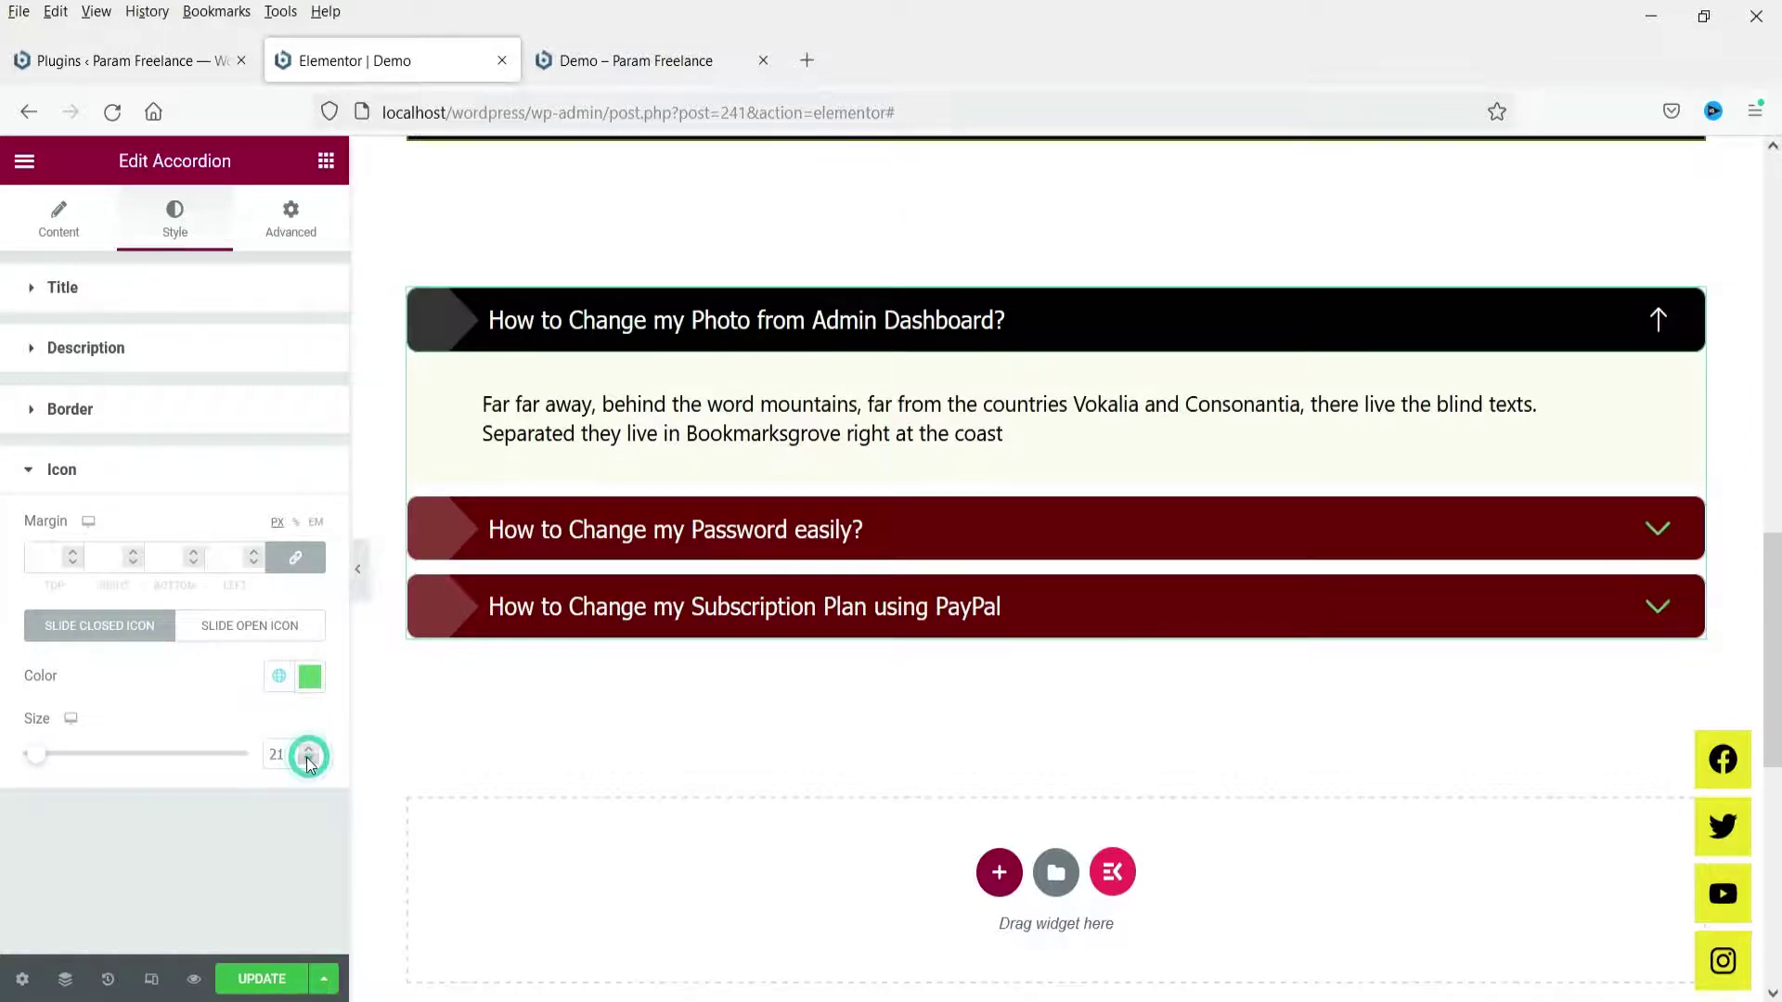
{"action": "left_click", "coordinate": [249, 628]}
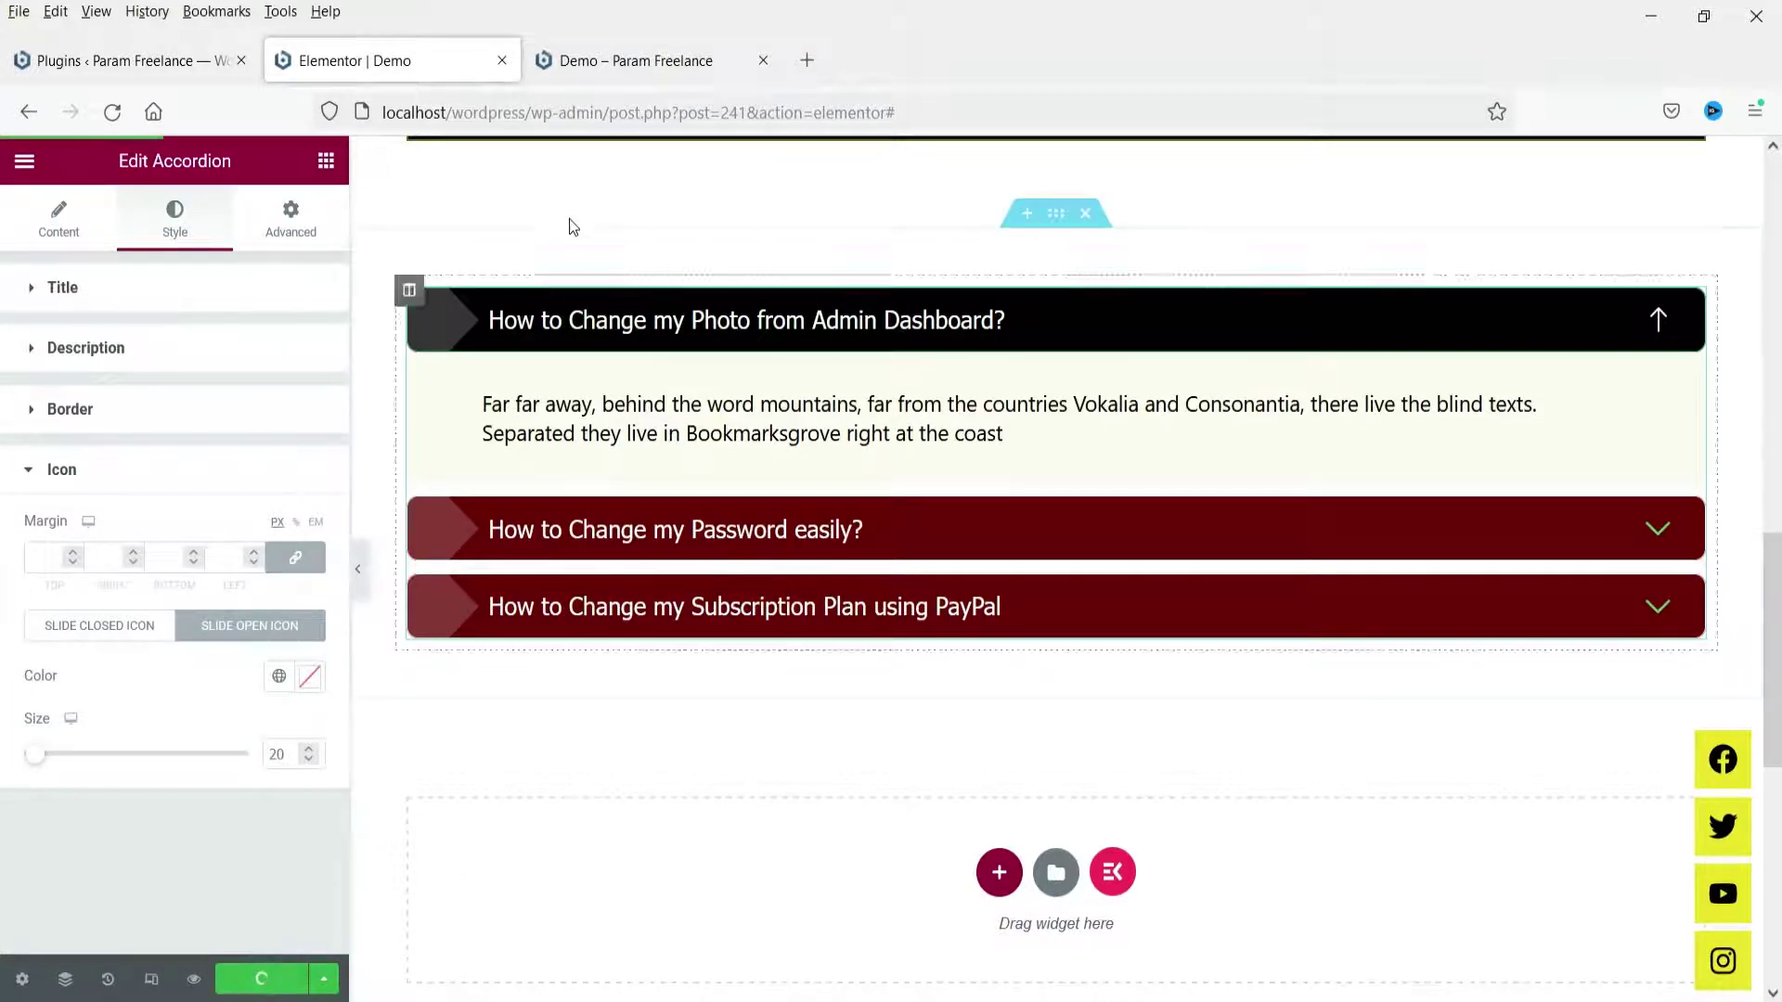
{"action": "left_click", "coordinate": [657, 69]}
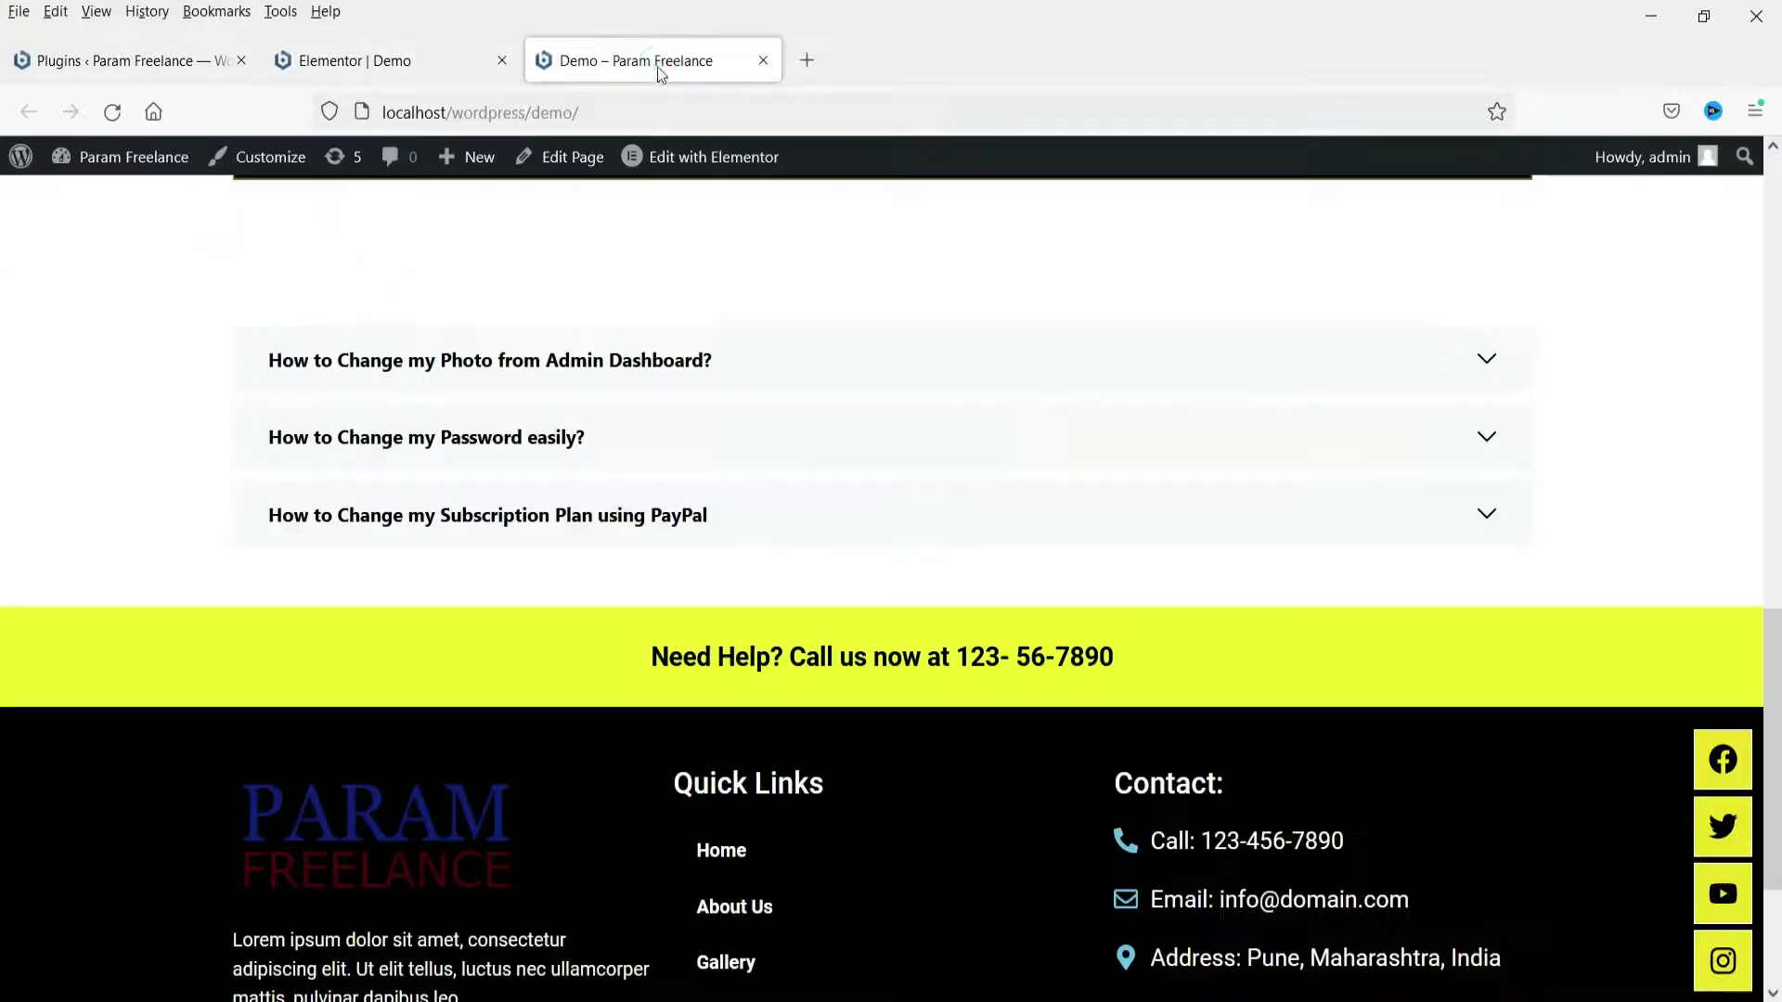
Reload the live Demo page, toggle its Photo, Password and Subscription items, then return to the editor.
{"action": "left_click", "coordinate": [112, 111]}
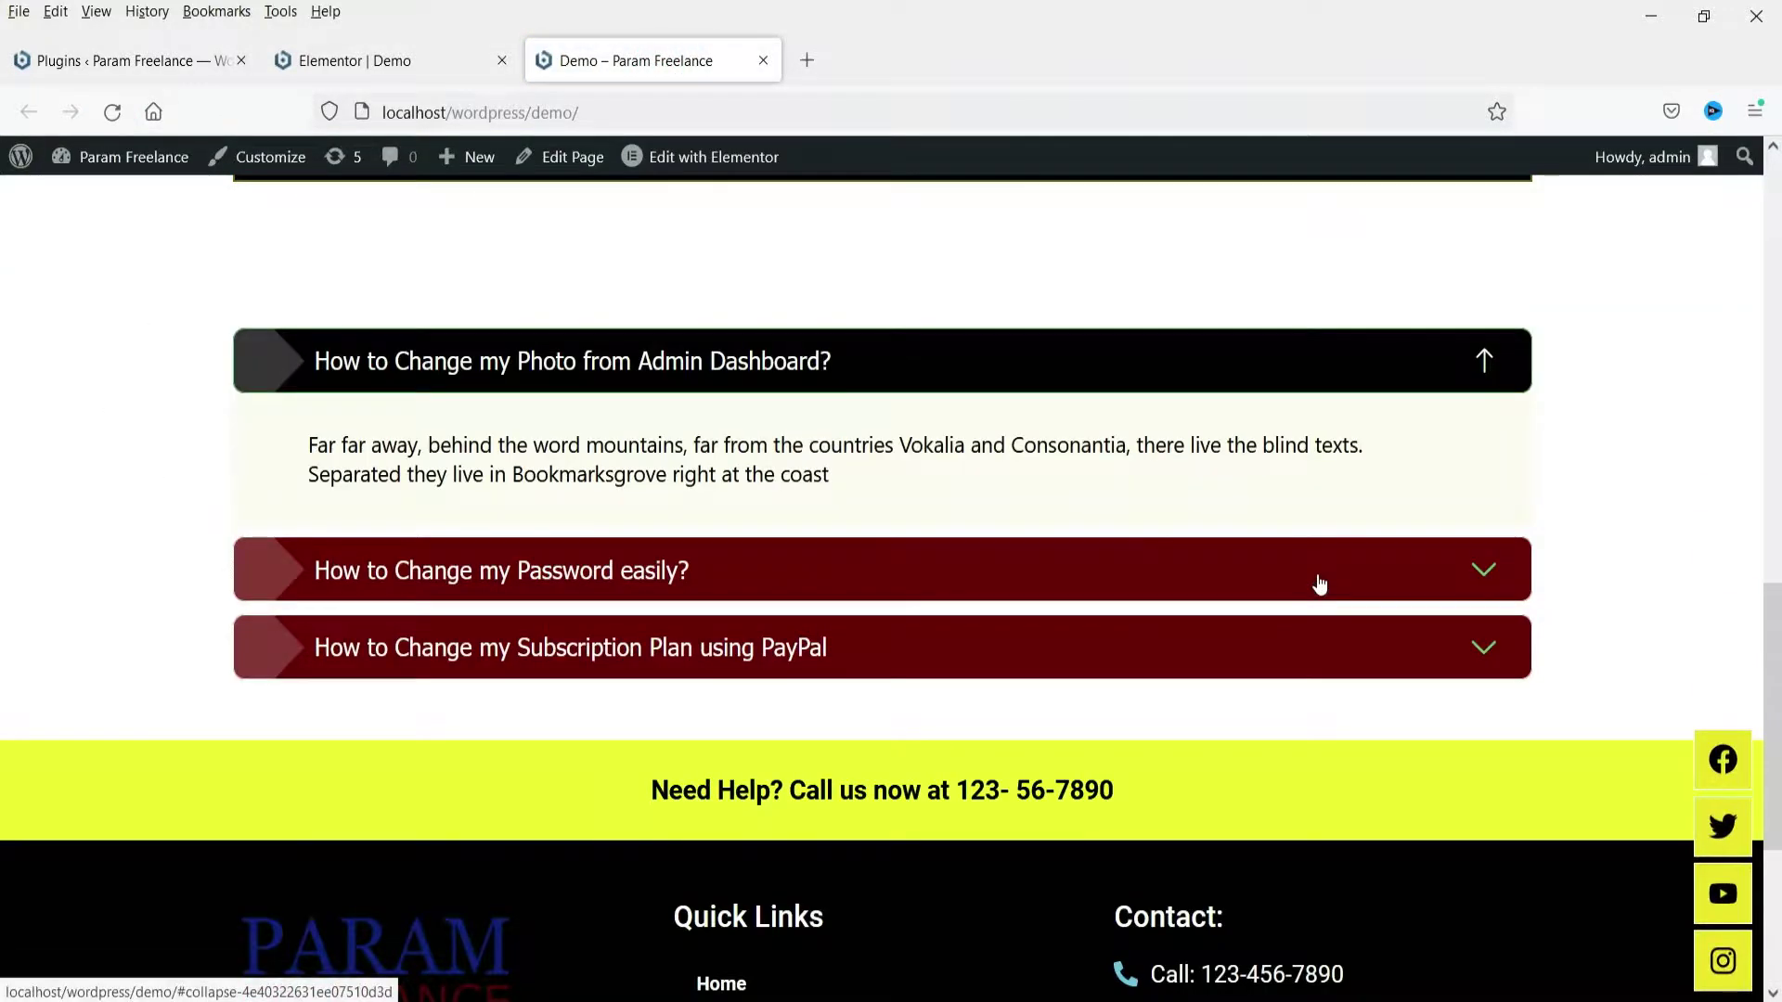
{"action": "left_click", "coordinate": [1317, 585]}
{"action": "scroll", "coordinate": [621, 566], "scroll_direction": "up", "scroll_amount": 2}
{"action": "scroll", "coordinate": [620, 566], "scroll_direction": "up", "scroll_amount": 2}
{"action": "left_click", "coordinate": [636, 649]}
{"action": "left_click", "coordinate": [662, 360]}
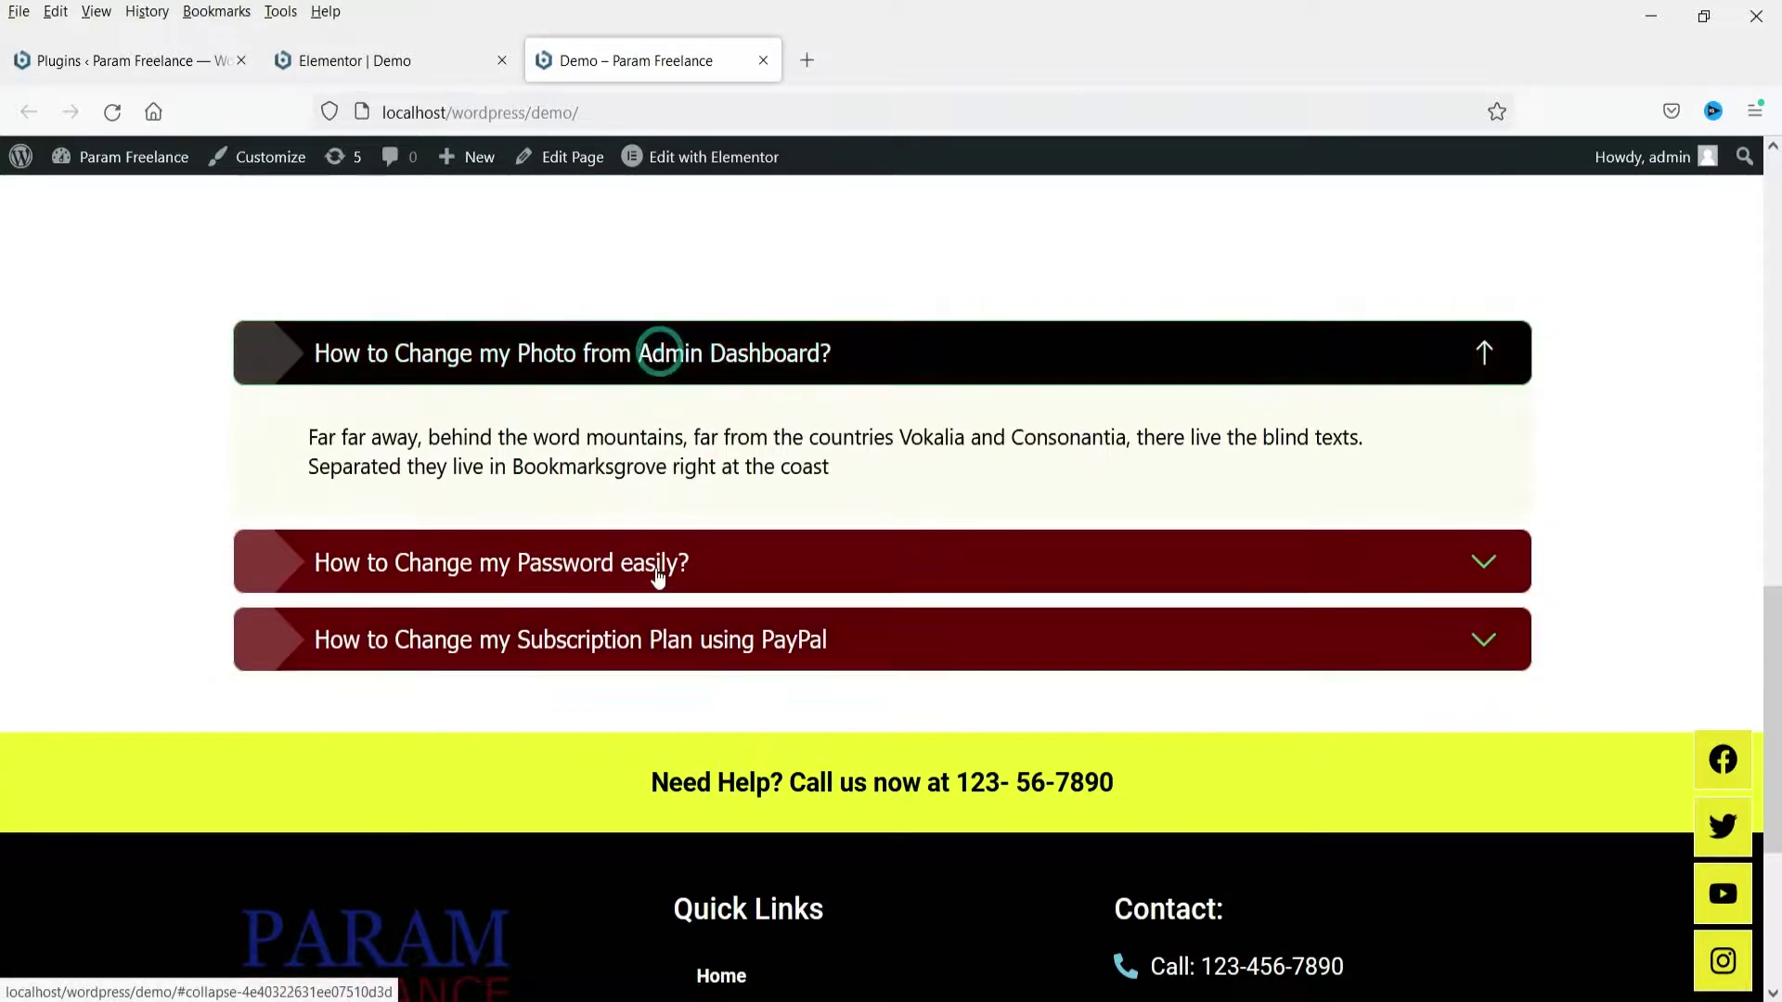
{"action": "left_click", "coordinate": [656, 562]}
{"action": "left_click", "coordinate": [651, 624]}
{"action": "left_click", "coordinate": [637, 419]}
{"action": "left_click", "coordinate": [647, 353]}
{"action": "left_click", "coordinate": [374, 60]}
{"action": "scroll", "coordinate": [1000, 550], "scroll_direction": "down", "scroll_amount": 3}
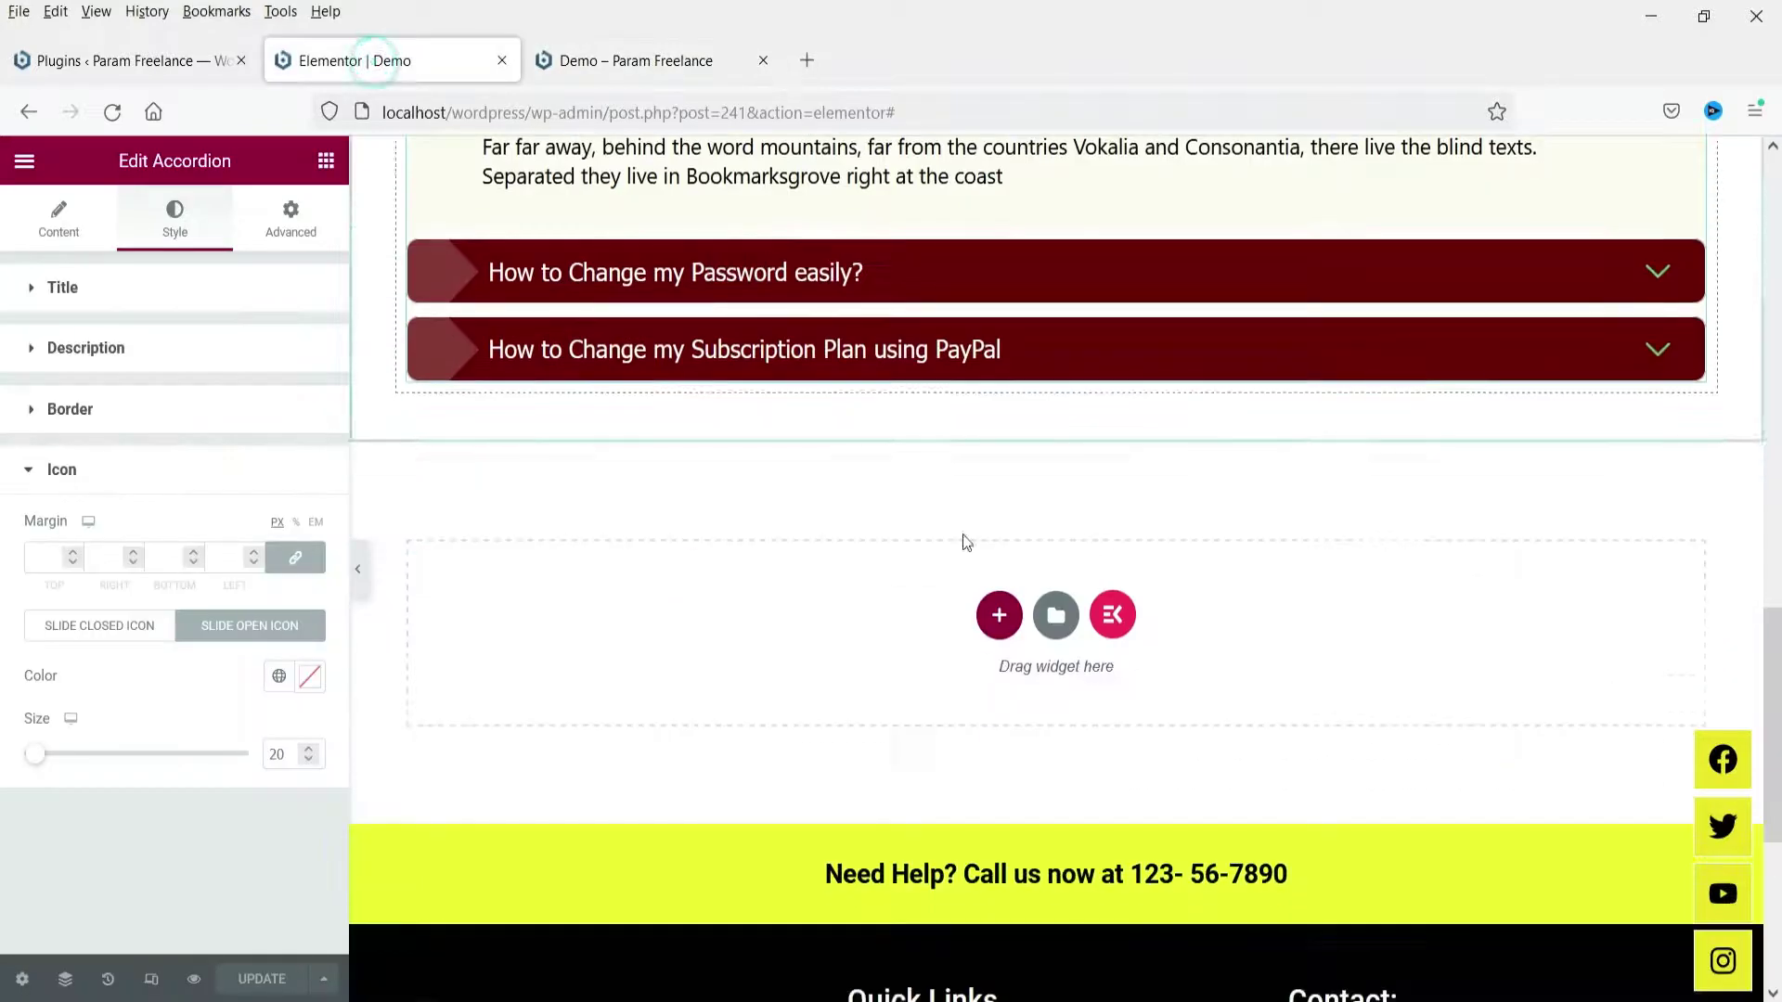
Add a one-column section with 40 px top padding and search the widgets for 'acc'.
{"action": "left_click", "coordinate": [999, 616]}
{"action": "left_click", "coordinate": [745, 712]}
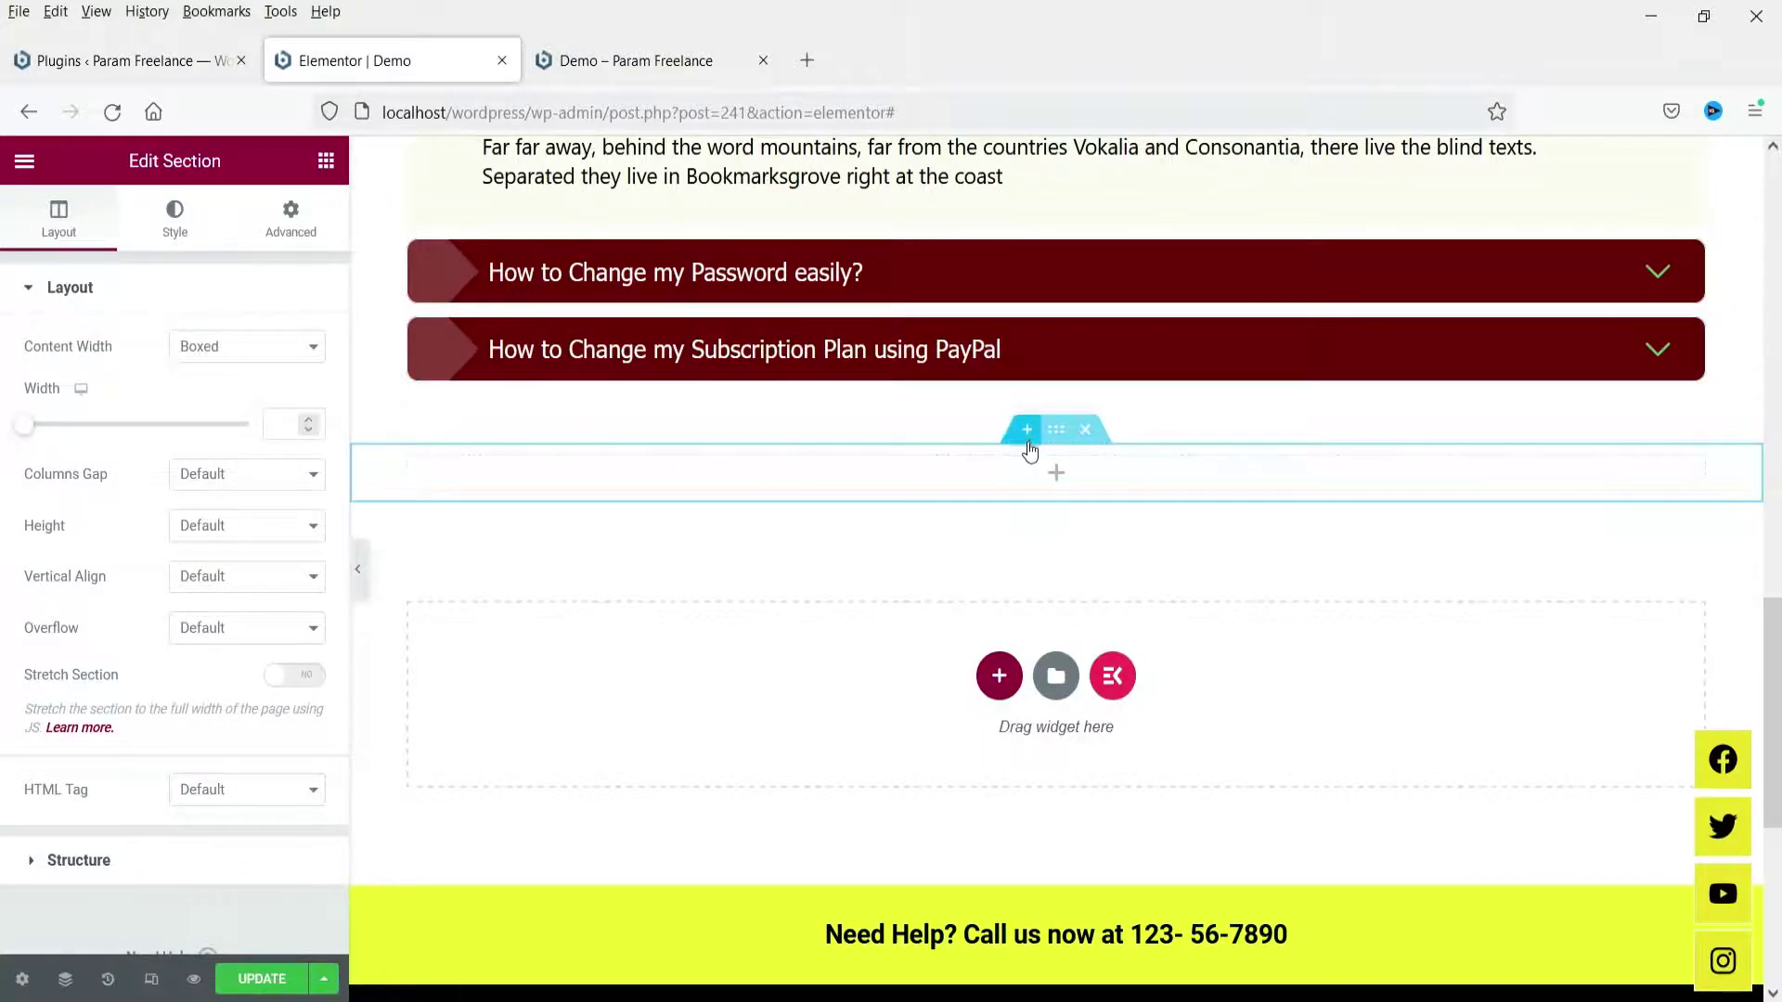
{"action": "left_click", "coordinate": [291, 215]}
{"action": "left_click", "coordinate": [293, 478]}
{"action": "type", "text": "40"}
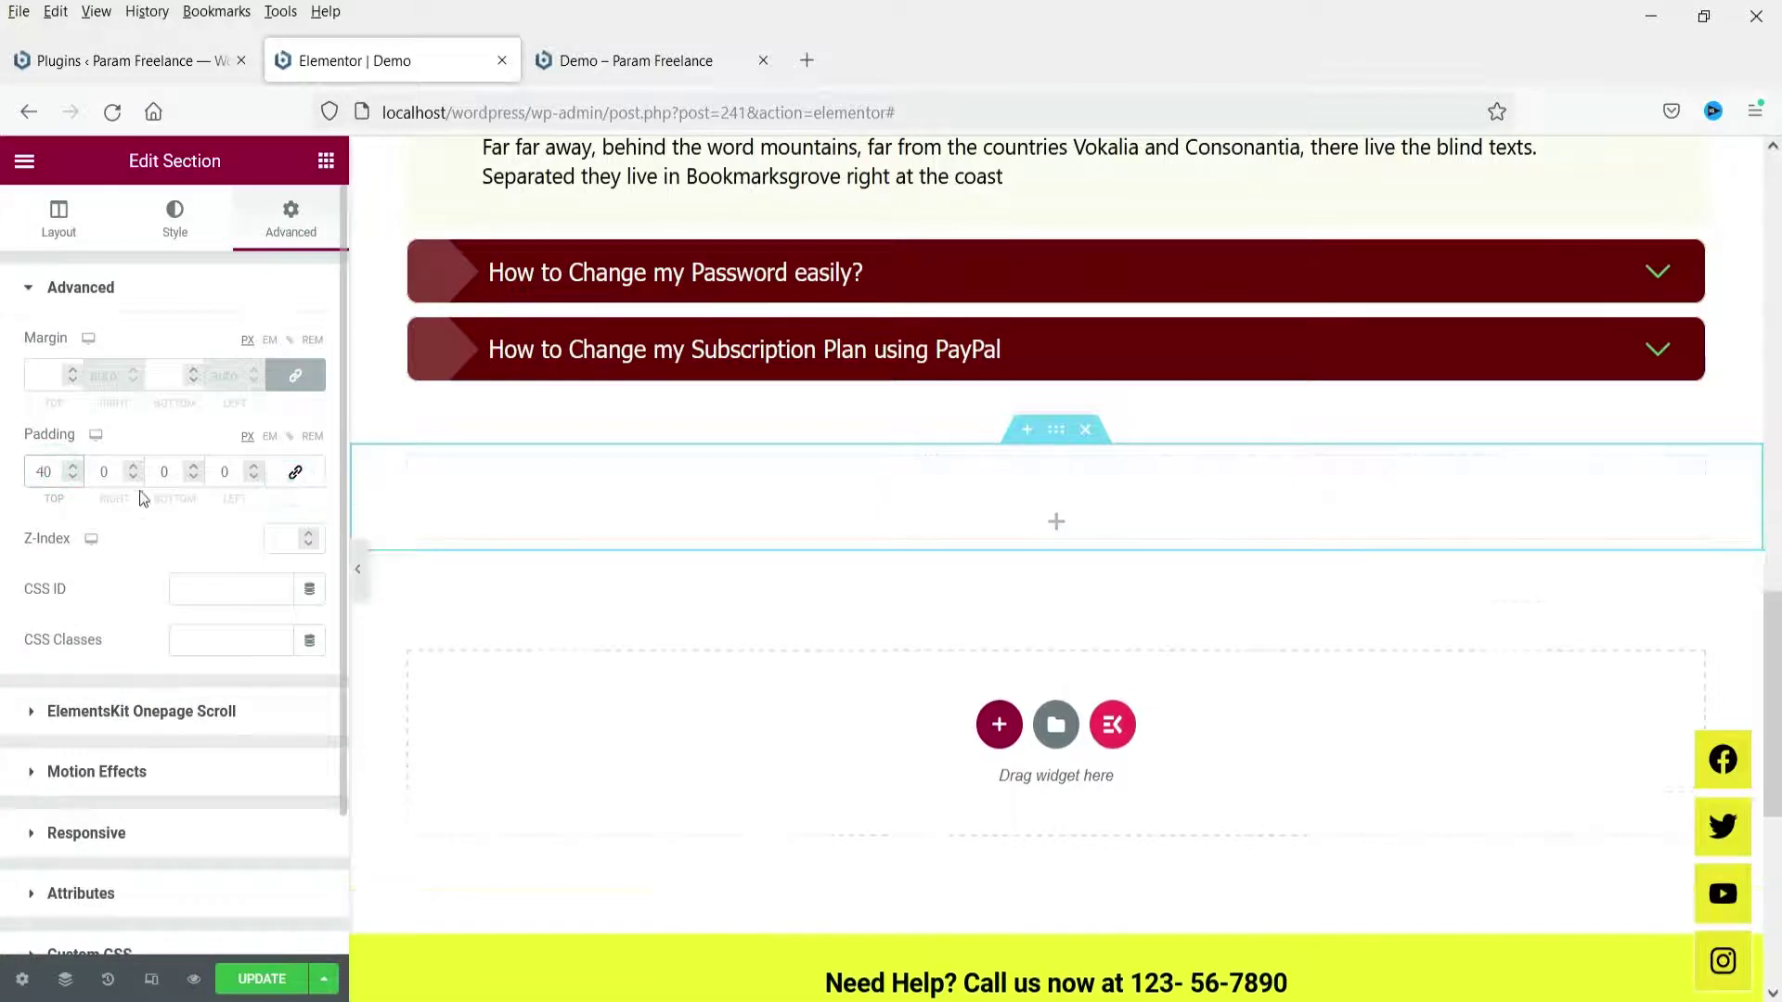
{"action": "left_click", "coordinate": [849, 517]}
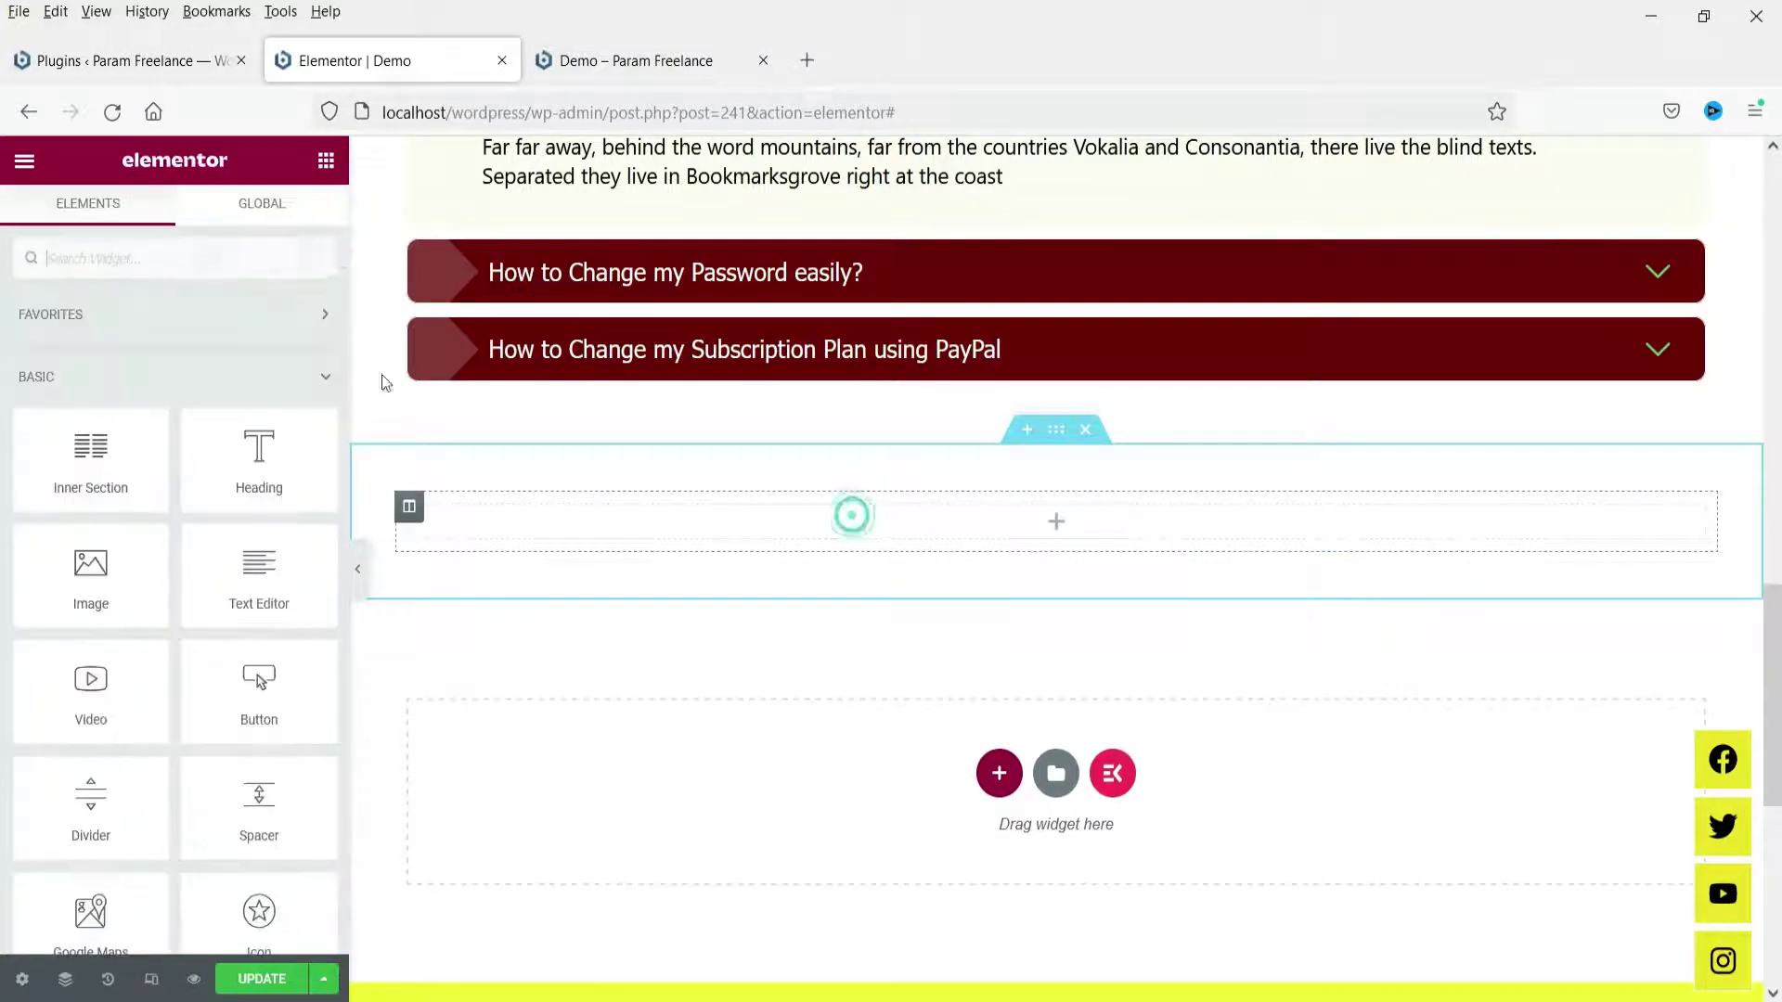
{"action": "type", "text": "acc"}
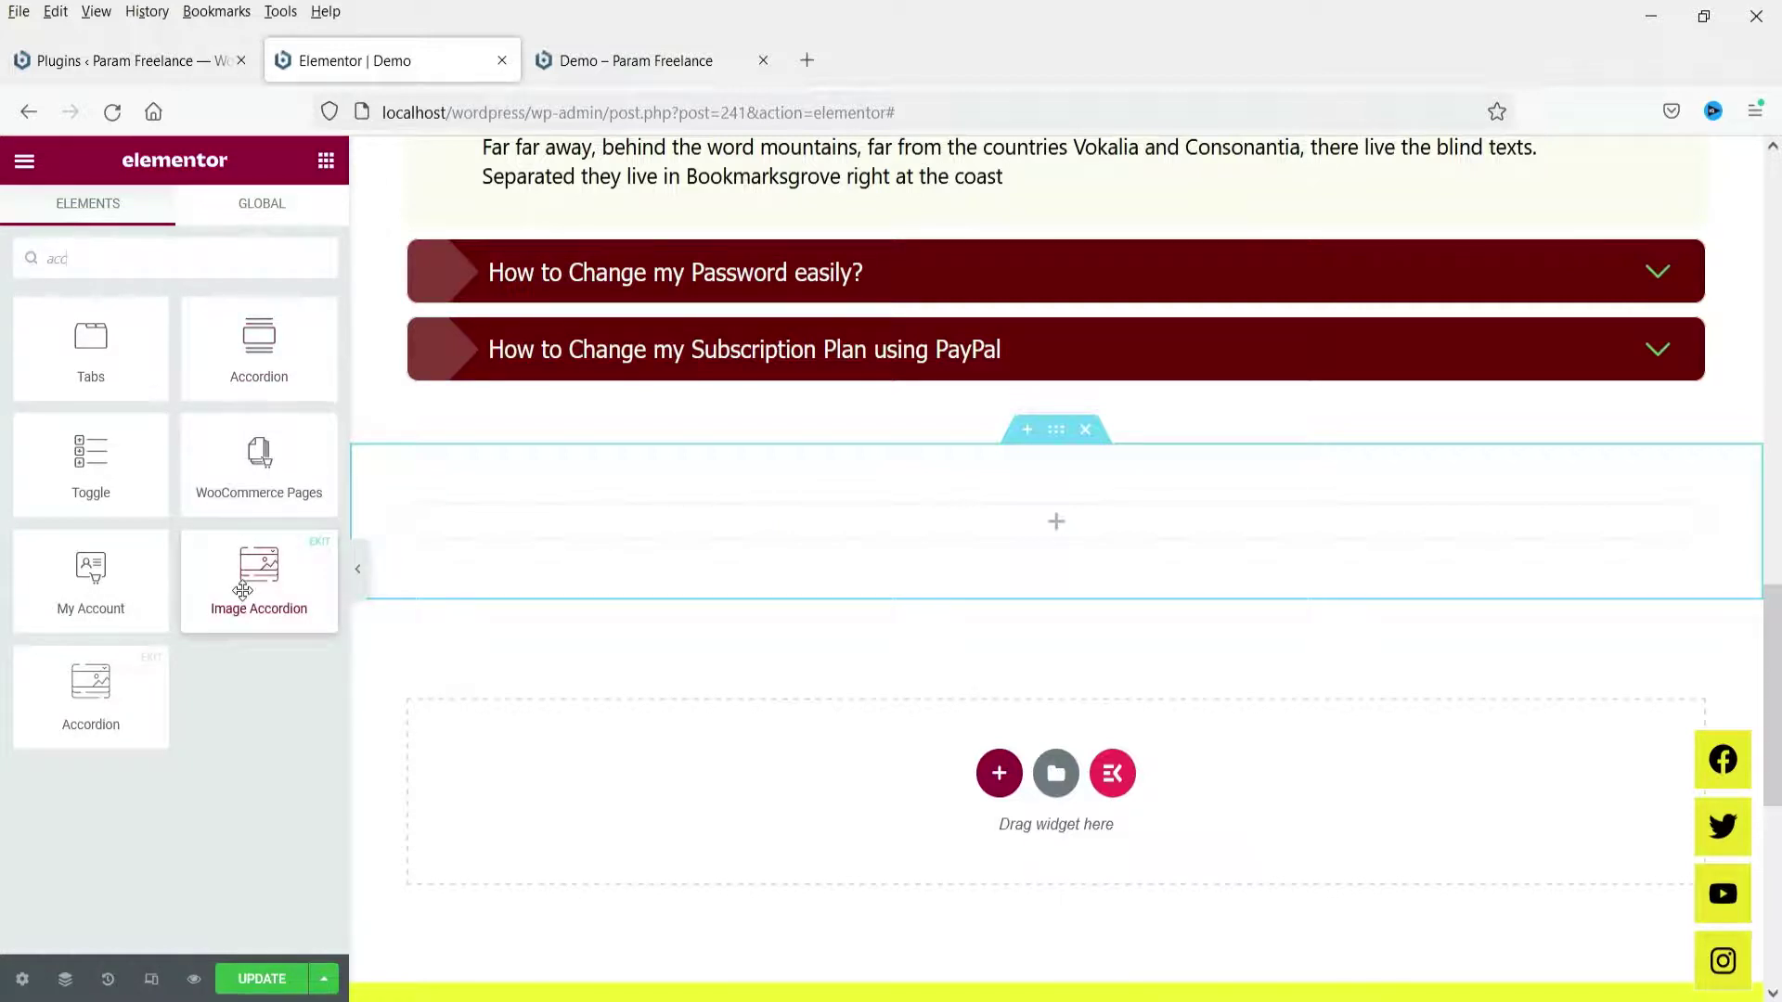
Drop an Image Accordion widget into the new section and preview each of its four panels.
{"action": "left_click_drag", "start_coordinate": [240, 575], "coordinate": [686, 533]}
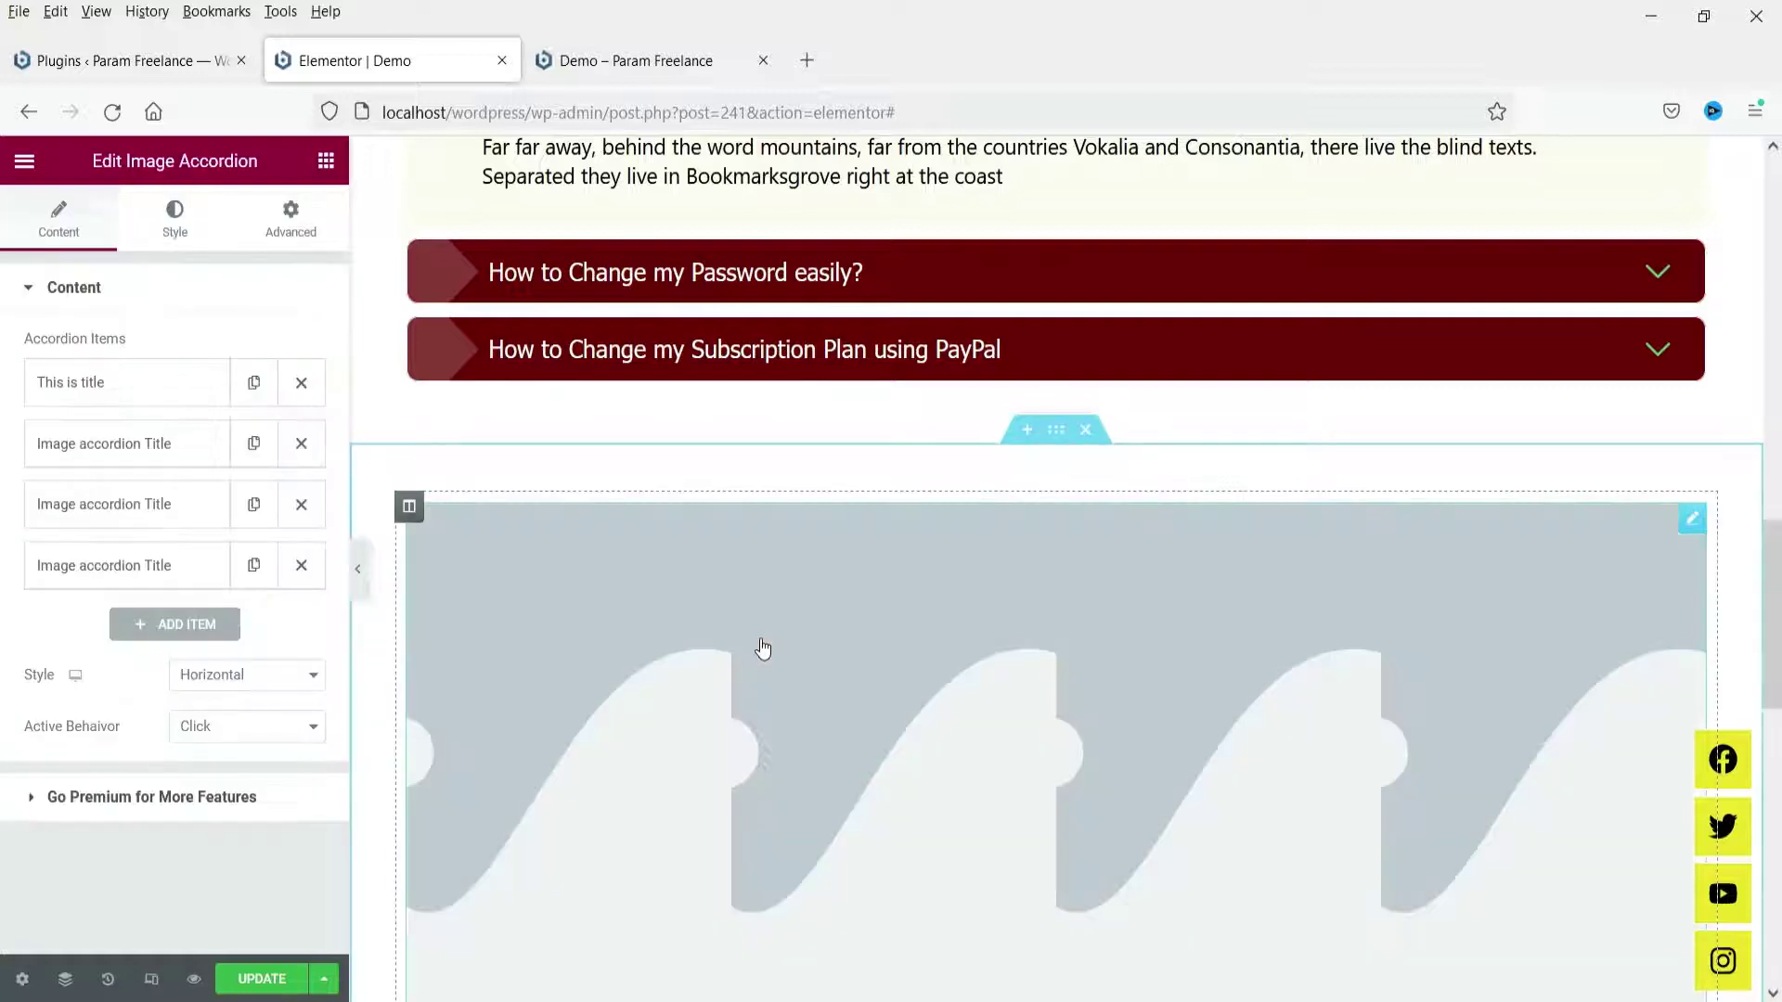
{"action": "scroll", "coordinate": [954, 610], "scroll_direction": "down", "scroll_amount": 3}
{"action": "left_click", "coordinate": [658, 513]}
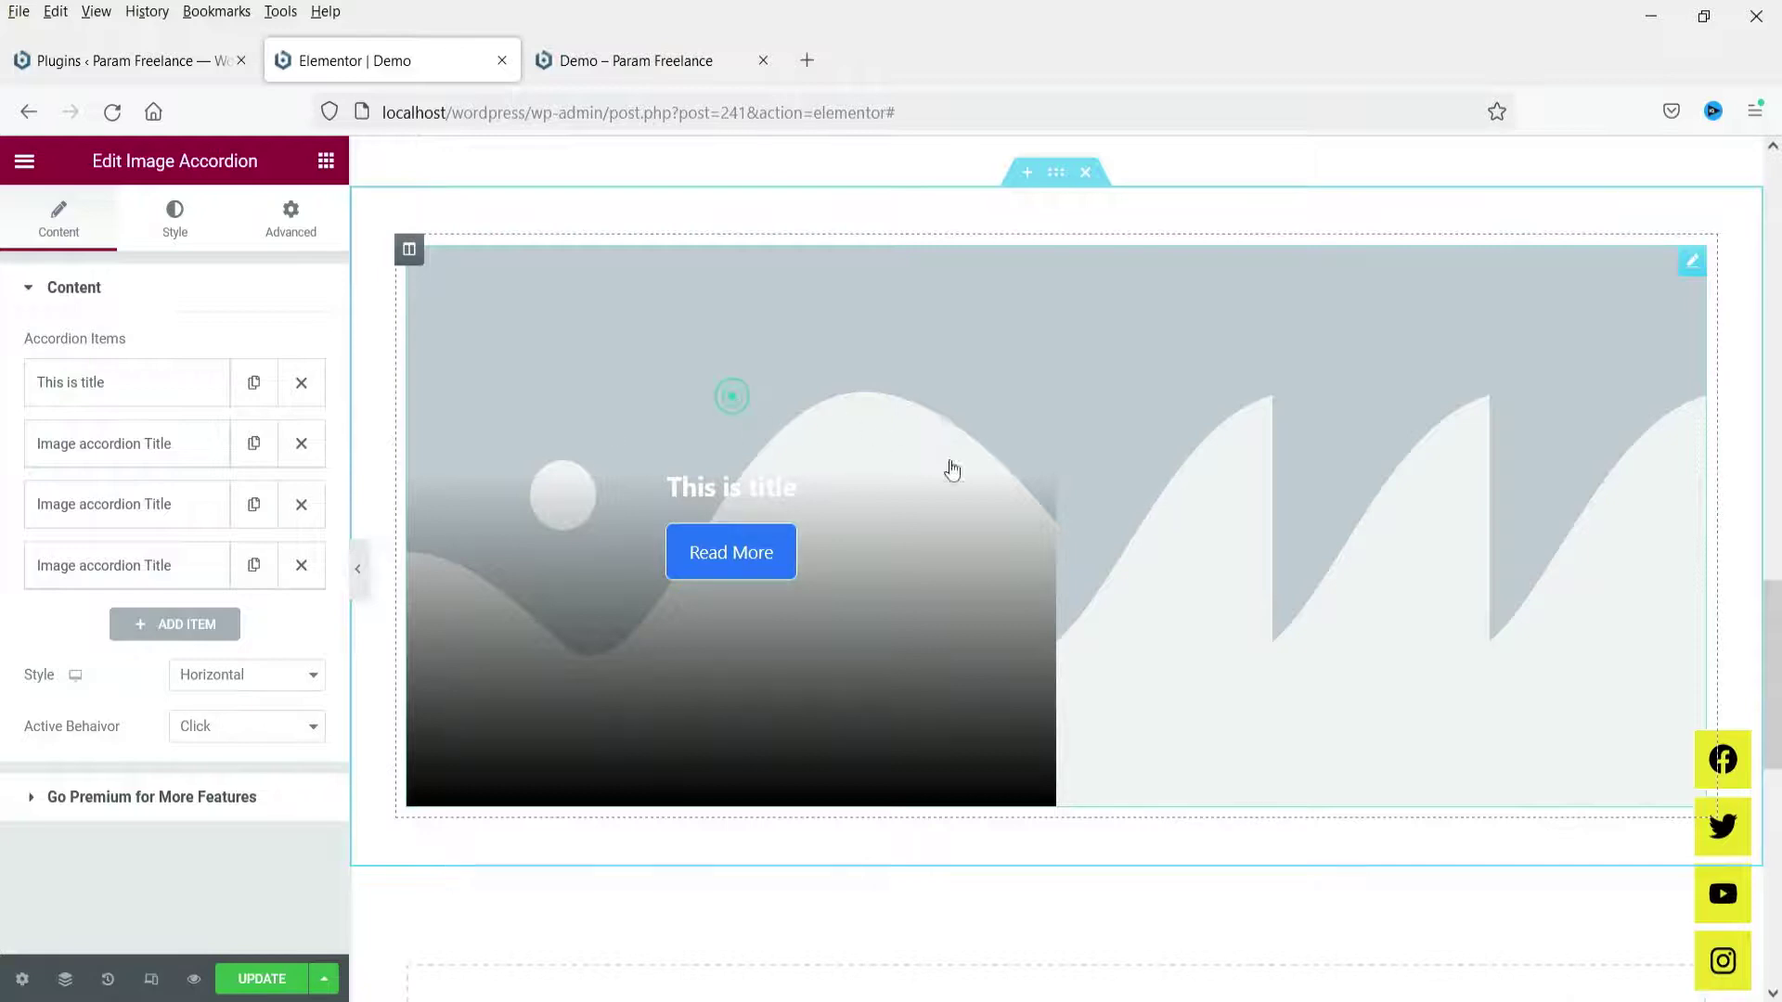
{"action": "left_click", "coordinate": [1123, 476]}
{"action": "left_click", "coordinate": [1337, 471]}
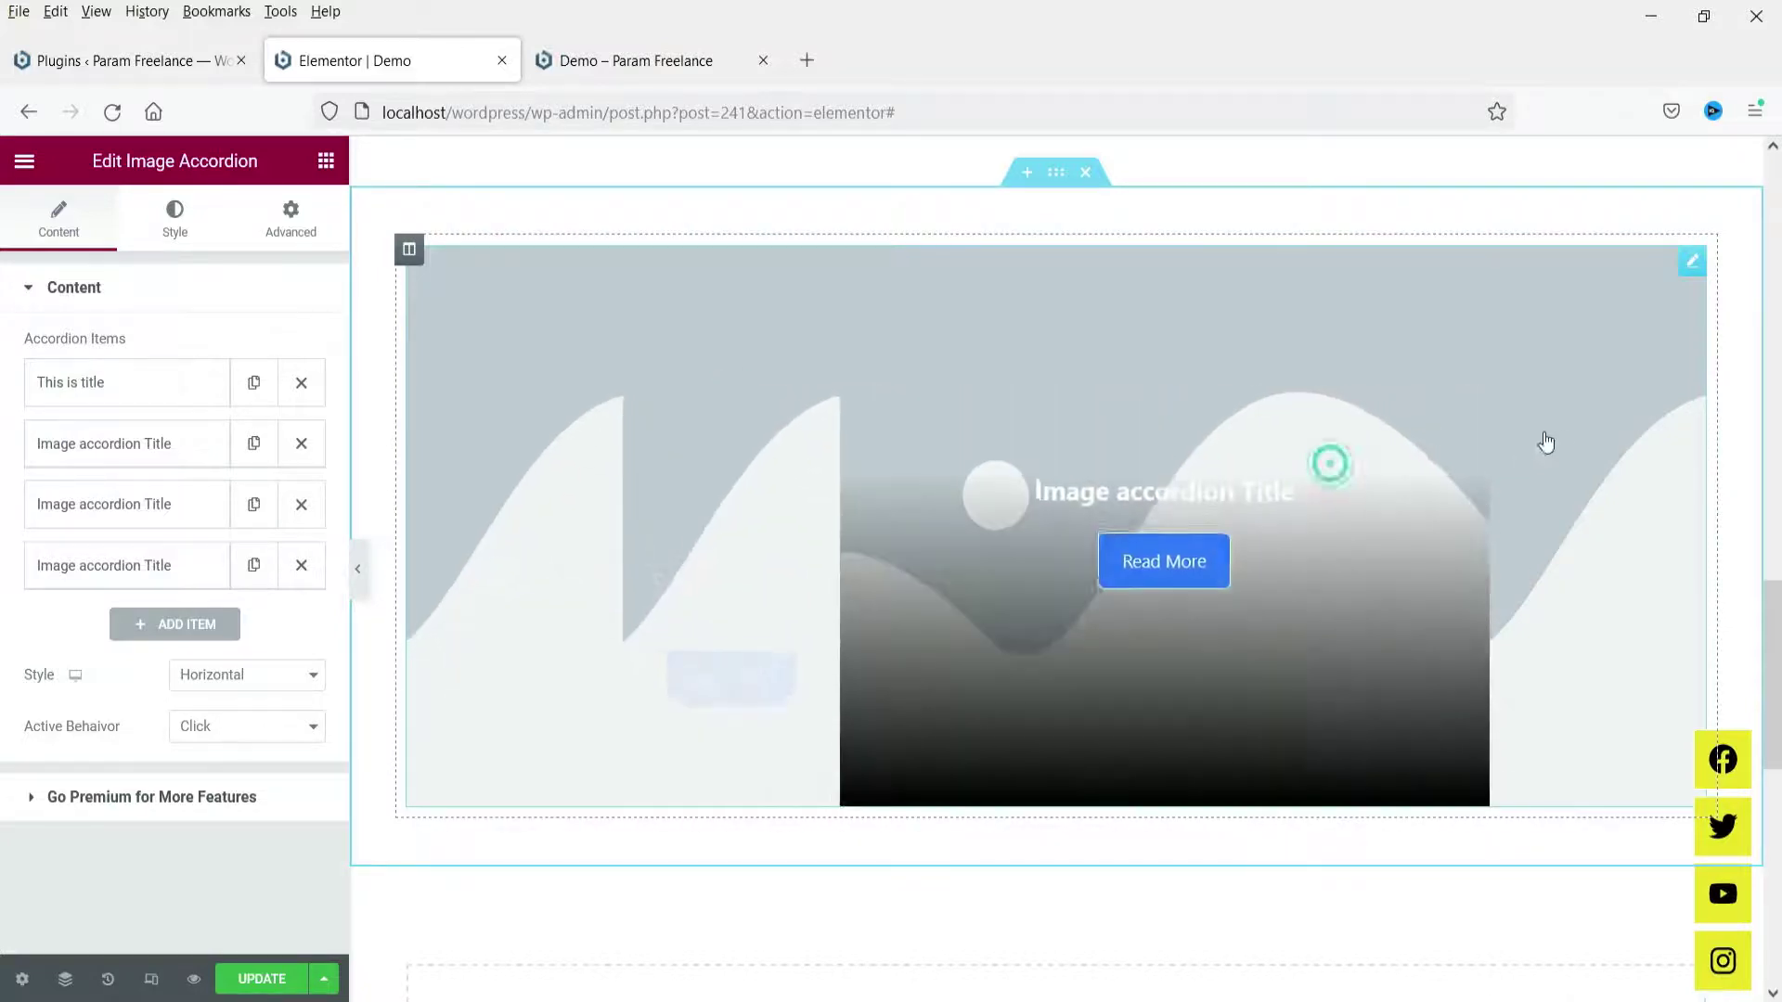
{"action": "left_click", "coordinate": [1485, 580]}
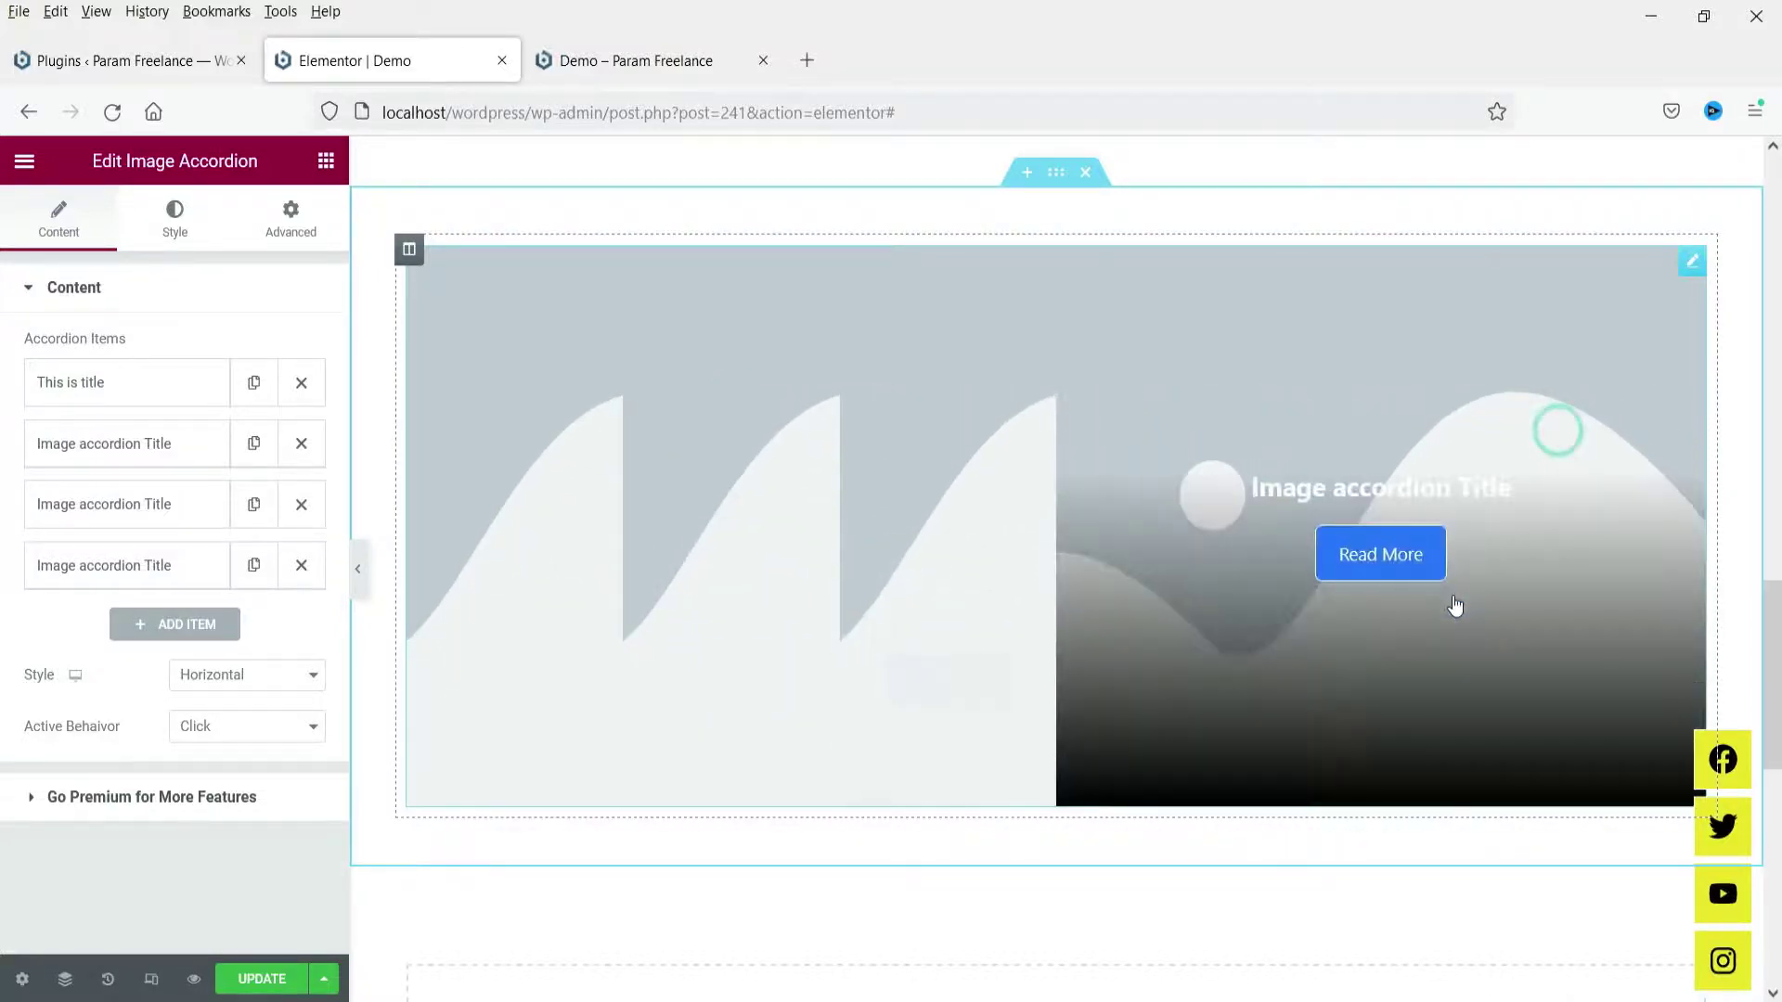
{"action": "left_click", "coordinate": [121, 387]}
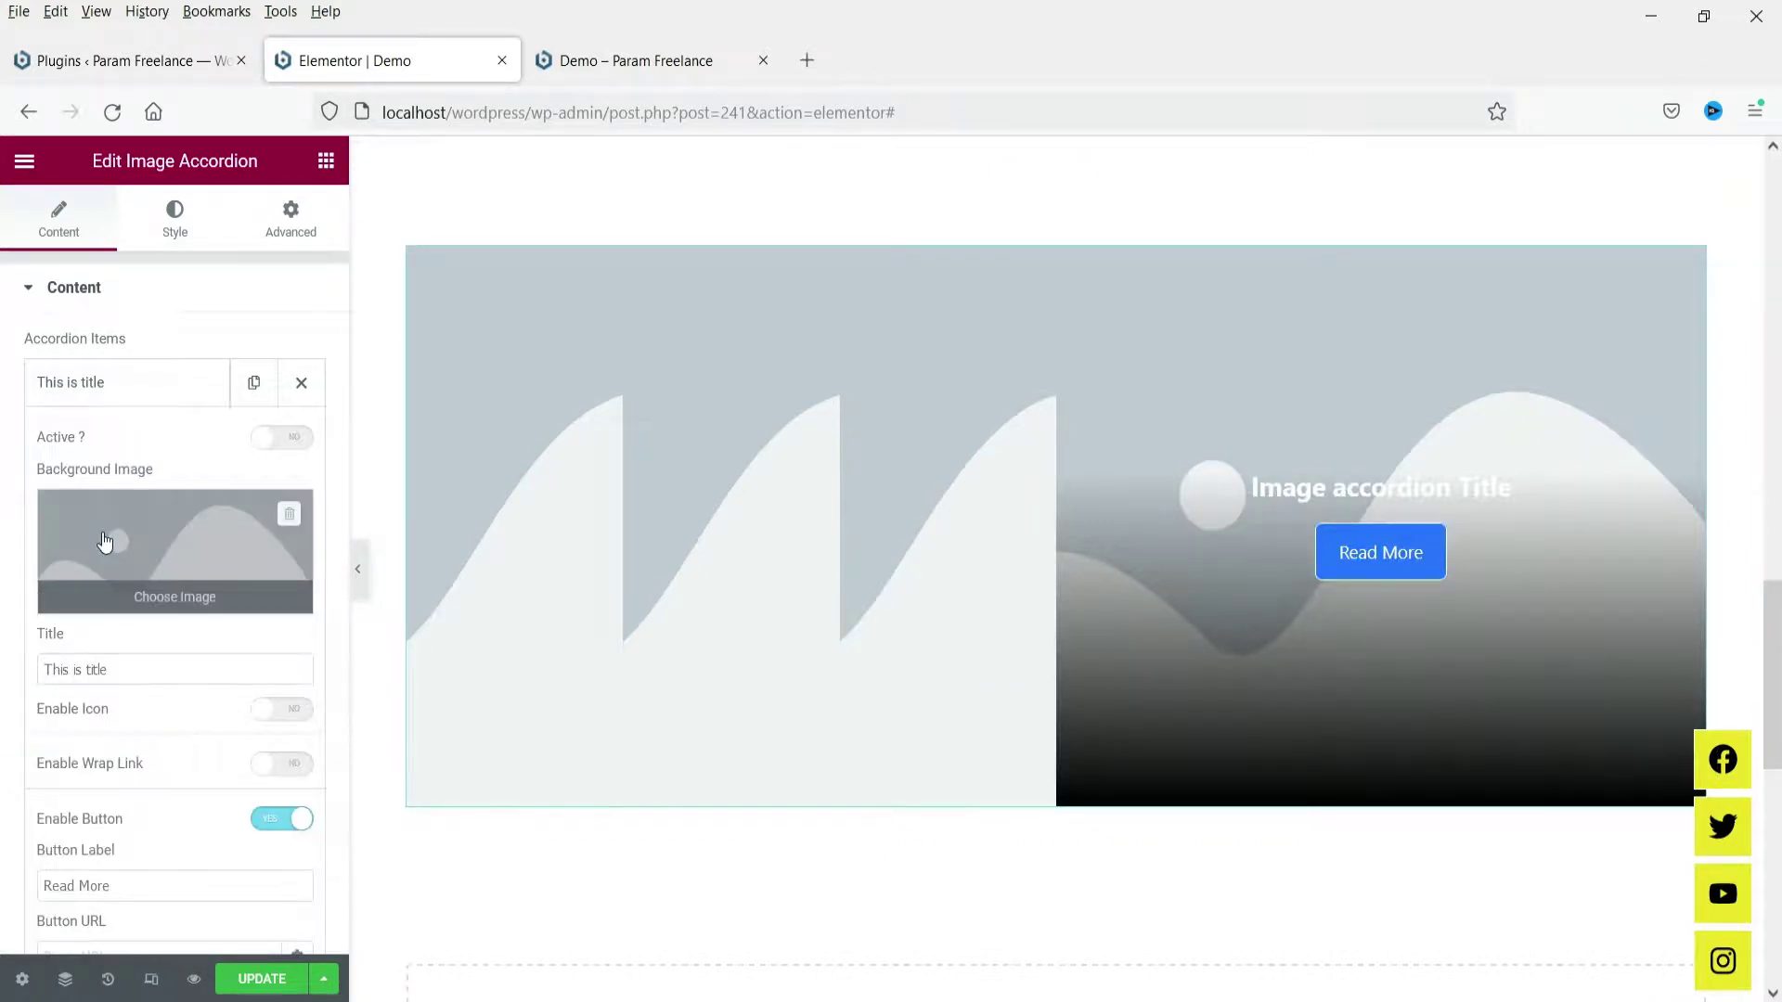
Set the alarm-clock photo banner-2.jpg as the first panel's background image.
{"action": "left_click", "coordinate": [104, 543]}
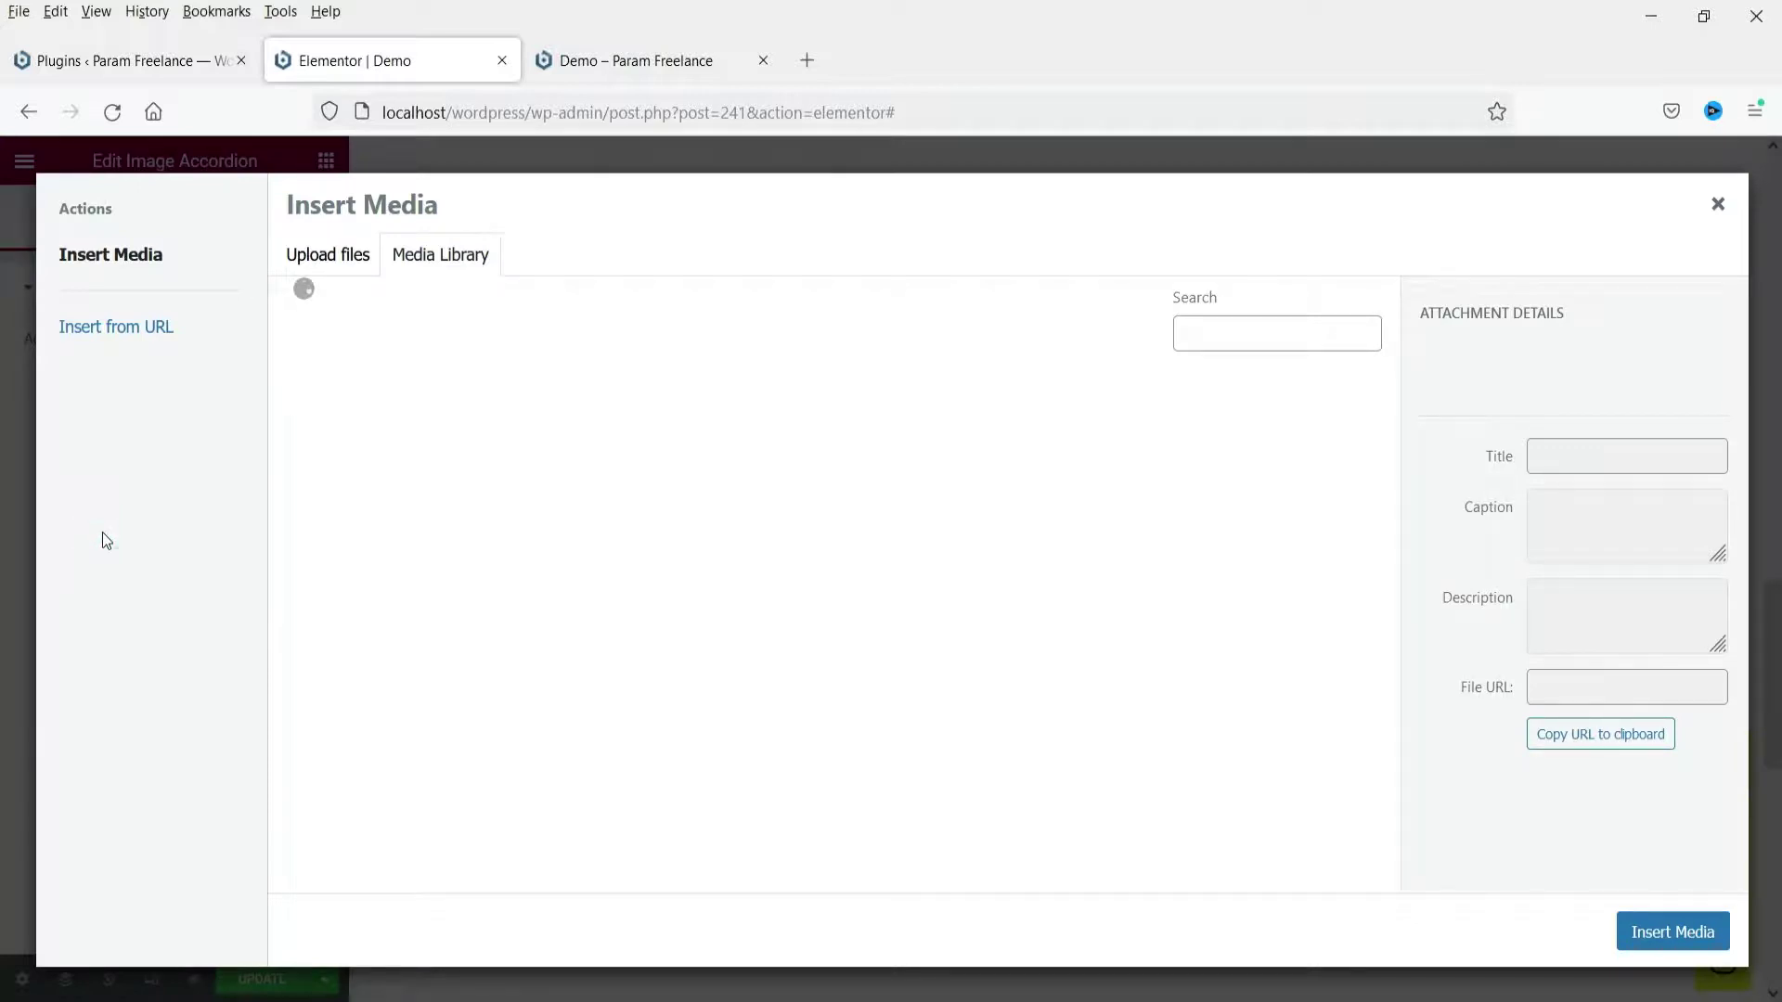
{"action": "left_click", "coordinate": [1123, 473]}
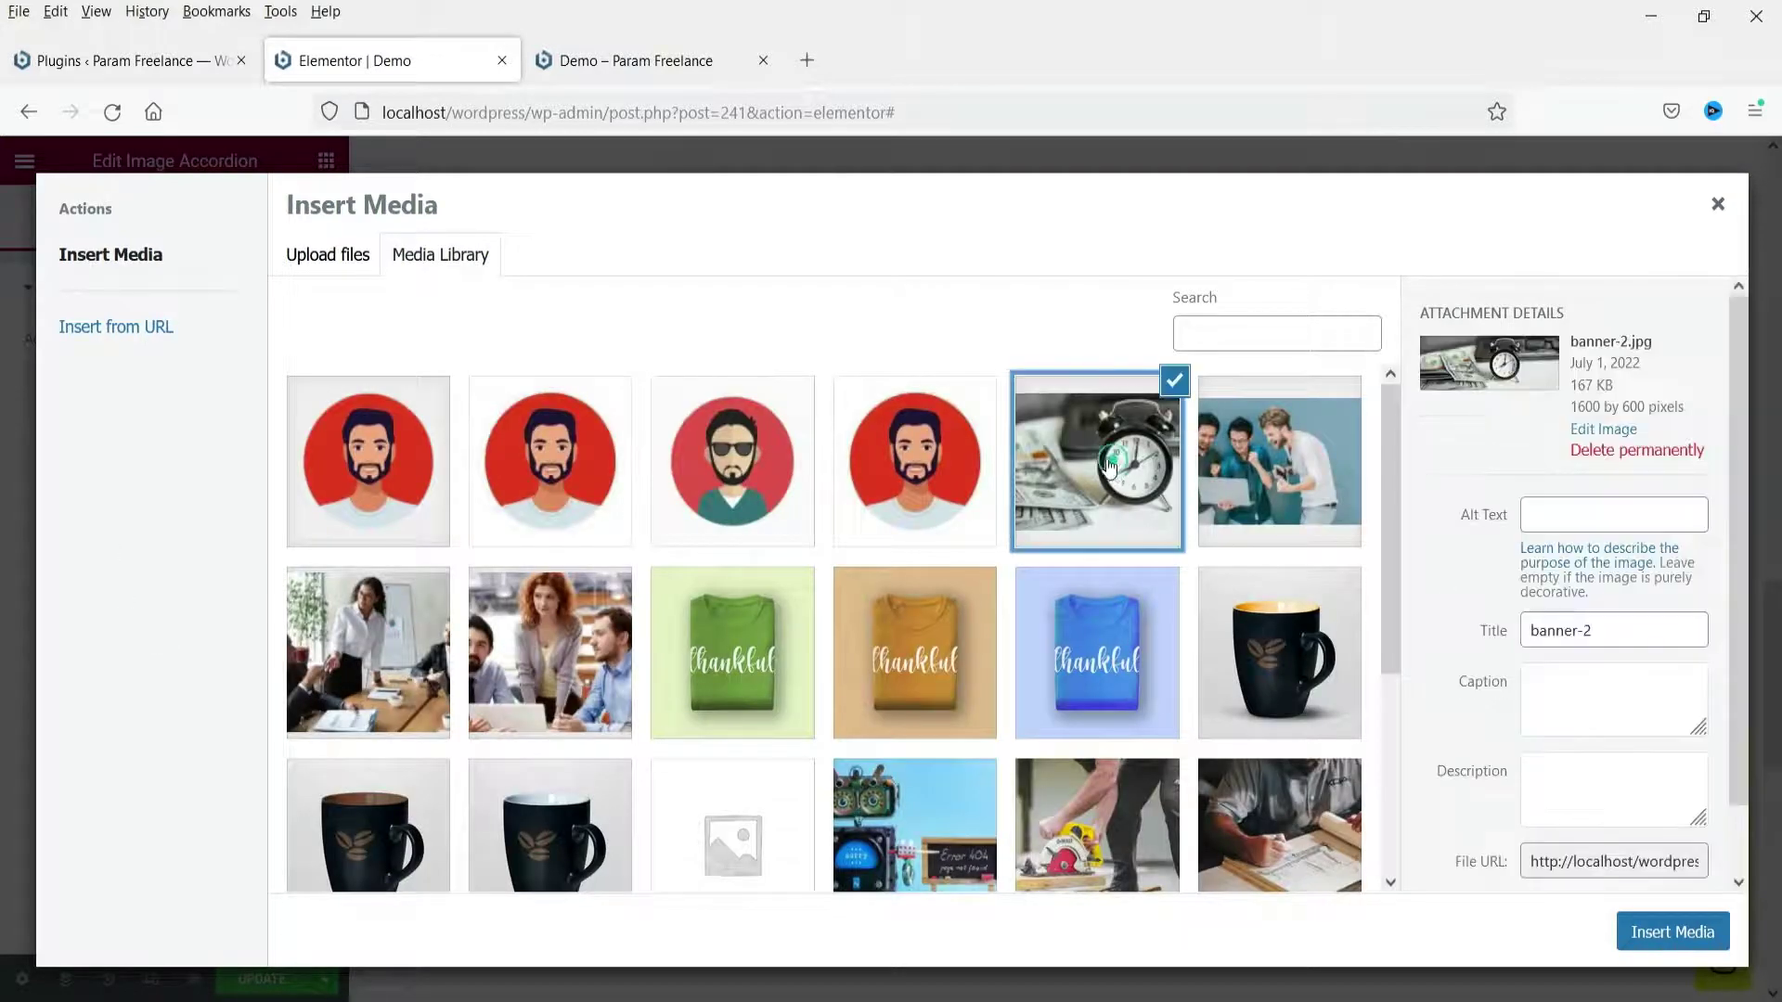
{"action": "left_click", "coordinate": [1675, 937]}
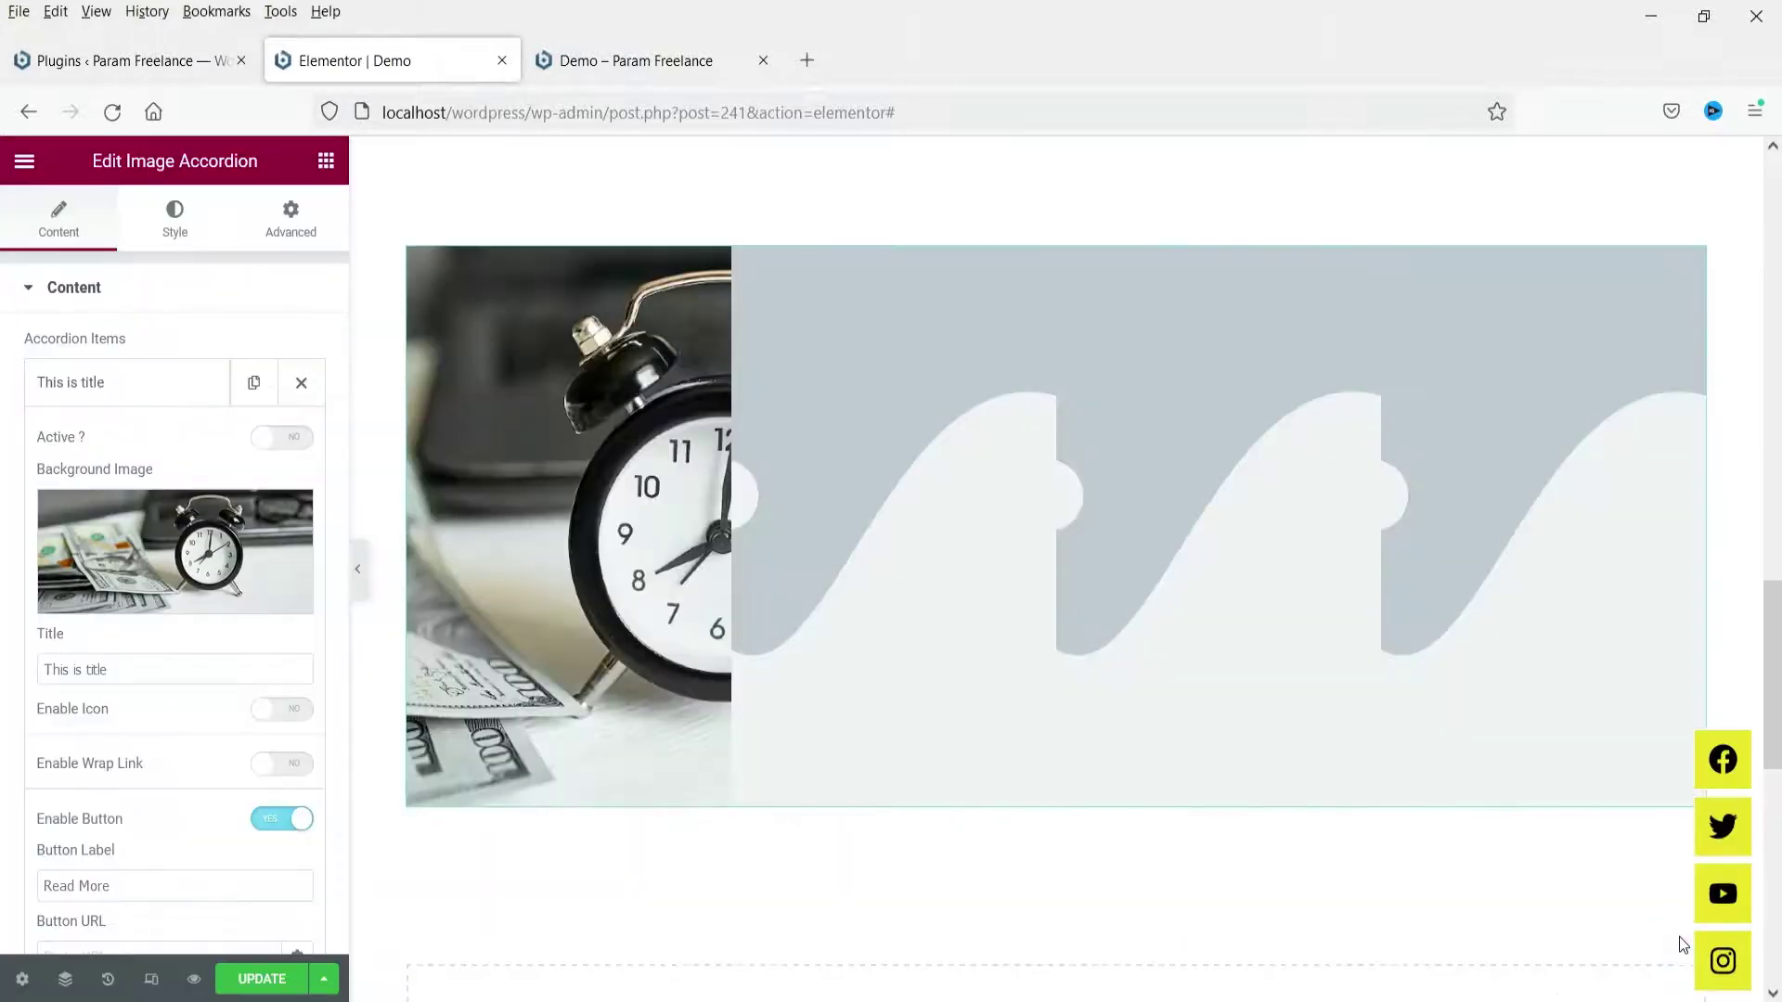
{"action": "mouse_move", "coordinate": [833, 645]}
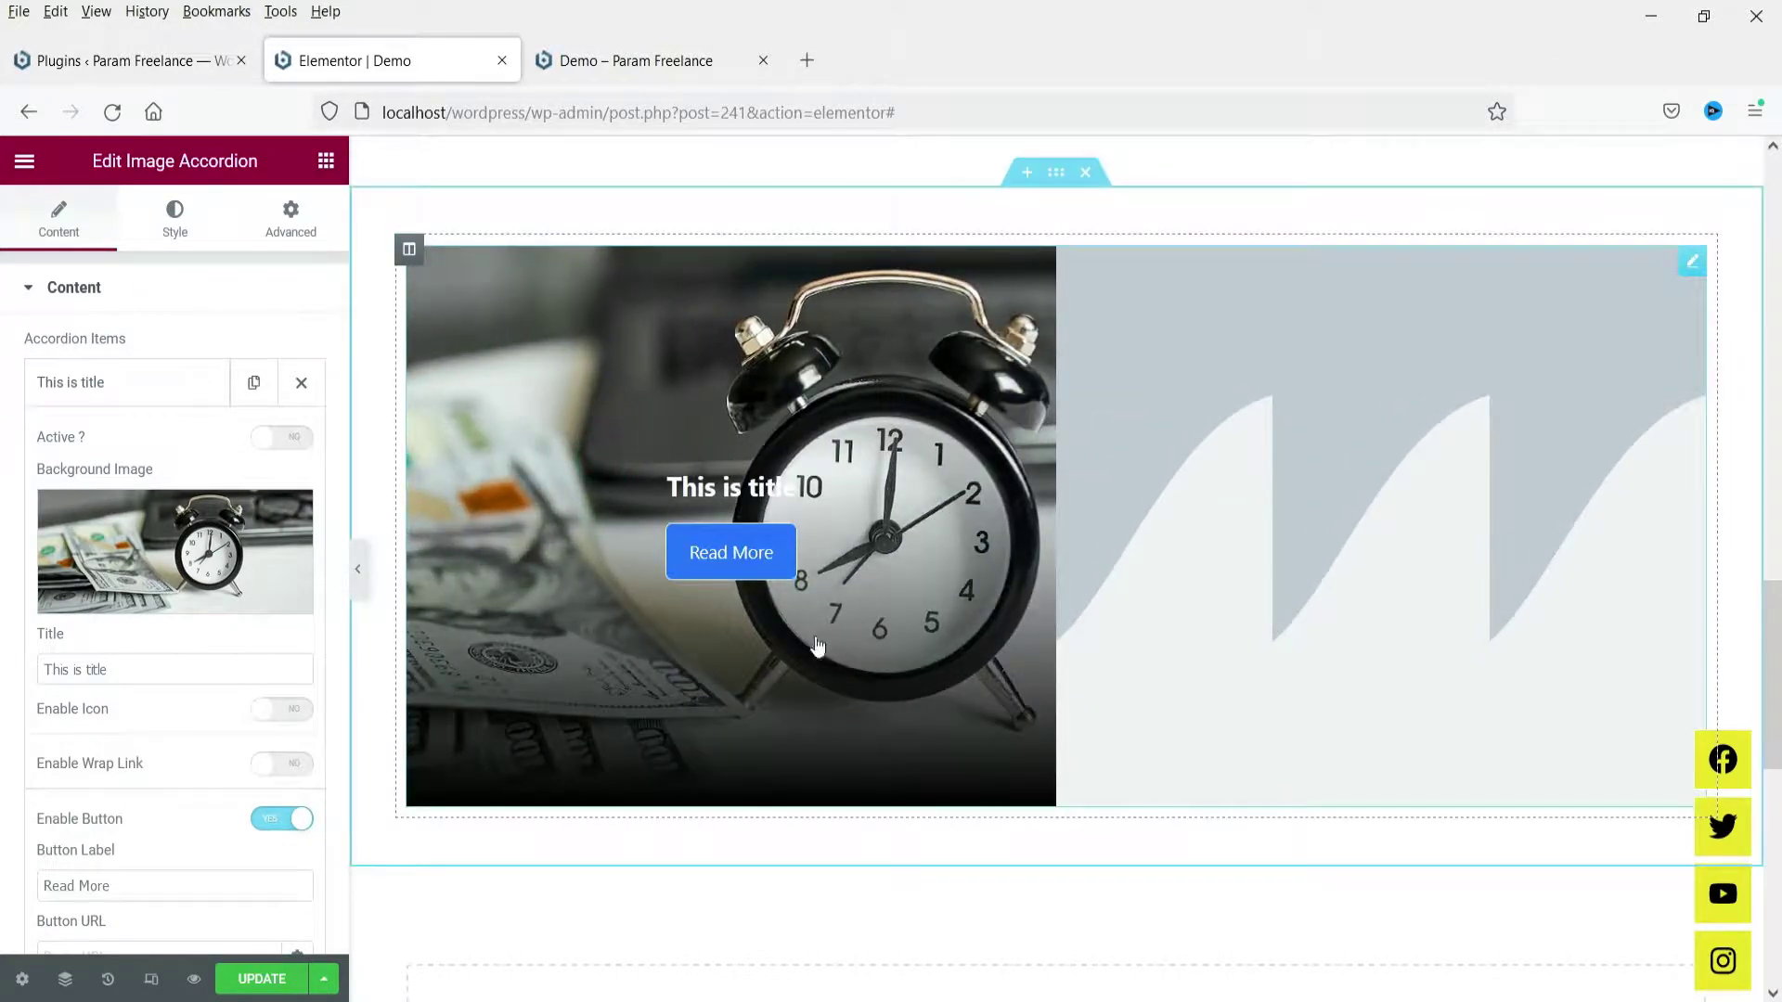
Title the first item 'Website Design' and show a WordPress icon before the title.
{"action": "triple_click", "coordinate": [153, 671]}
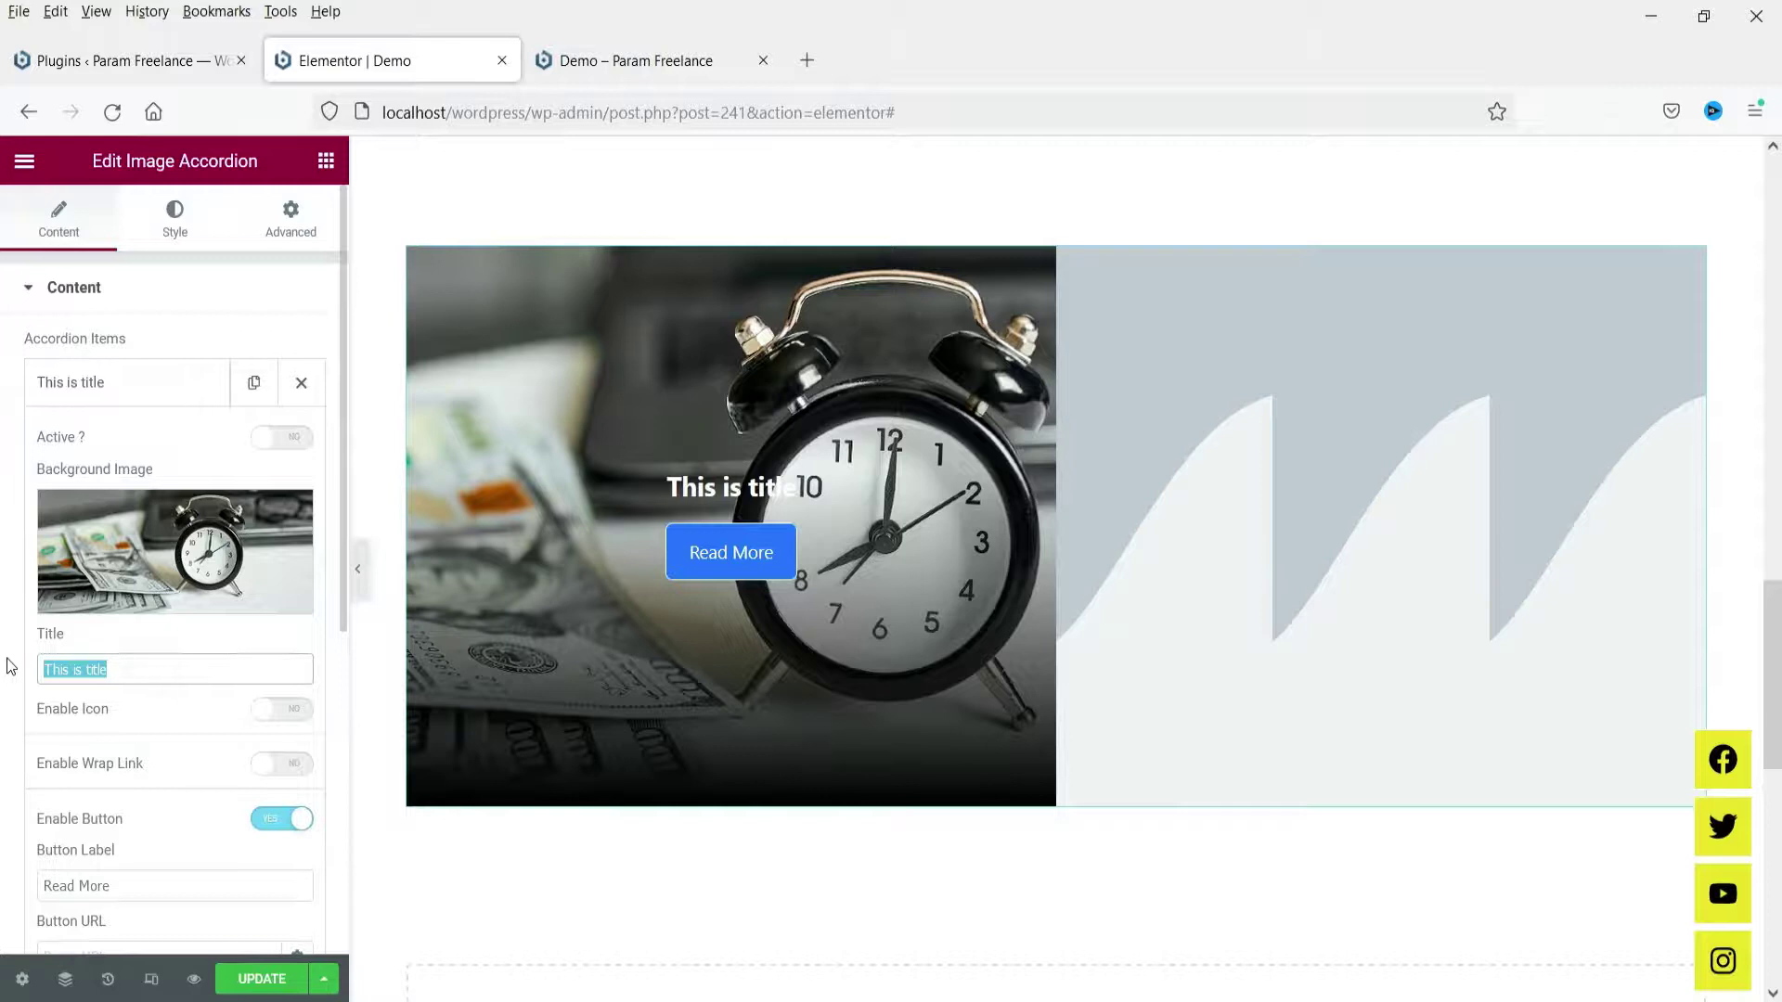
{"action": "type", "text": "Website Design"}
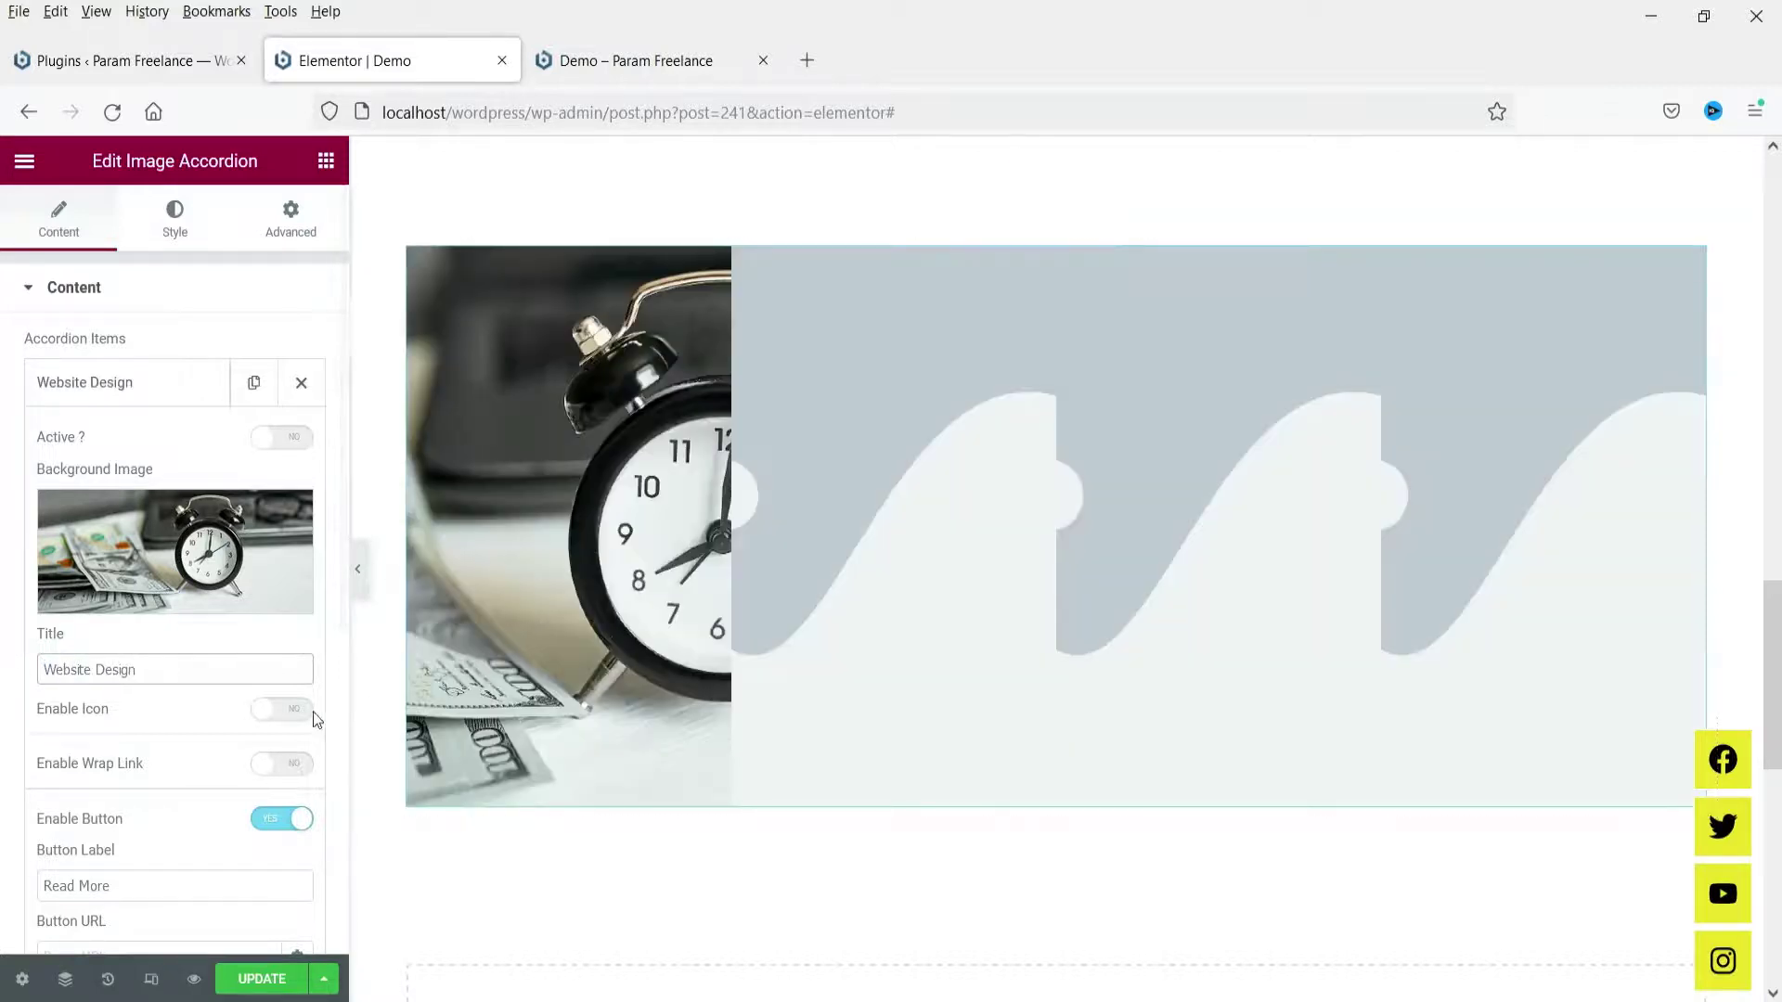
{"action": "left_click", "coordinate": [283, 712]}
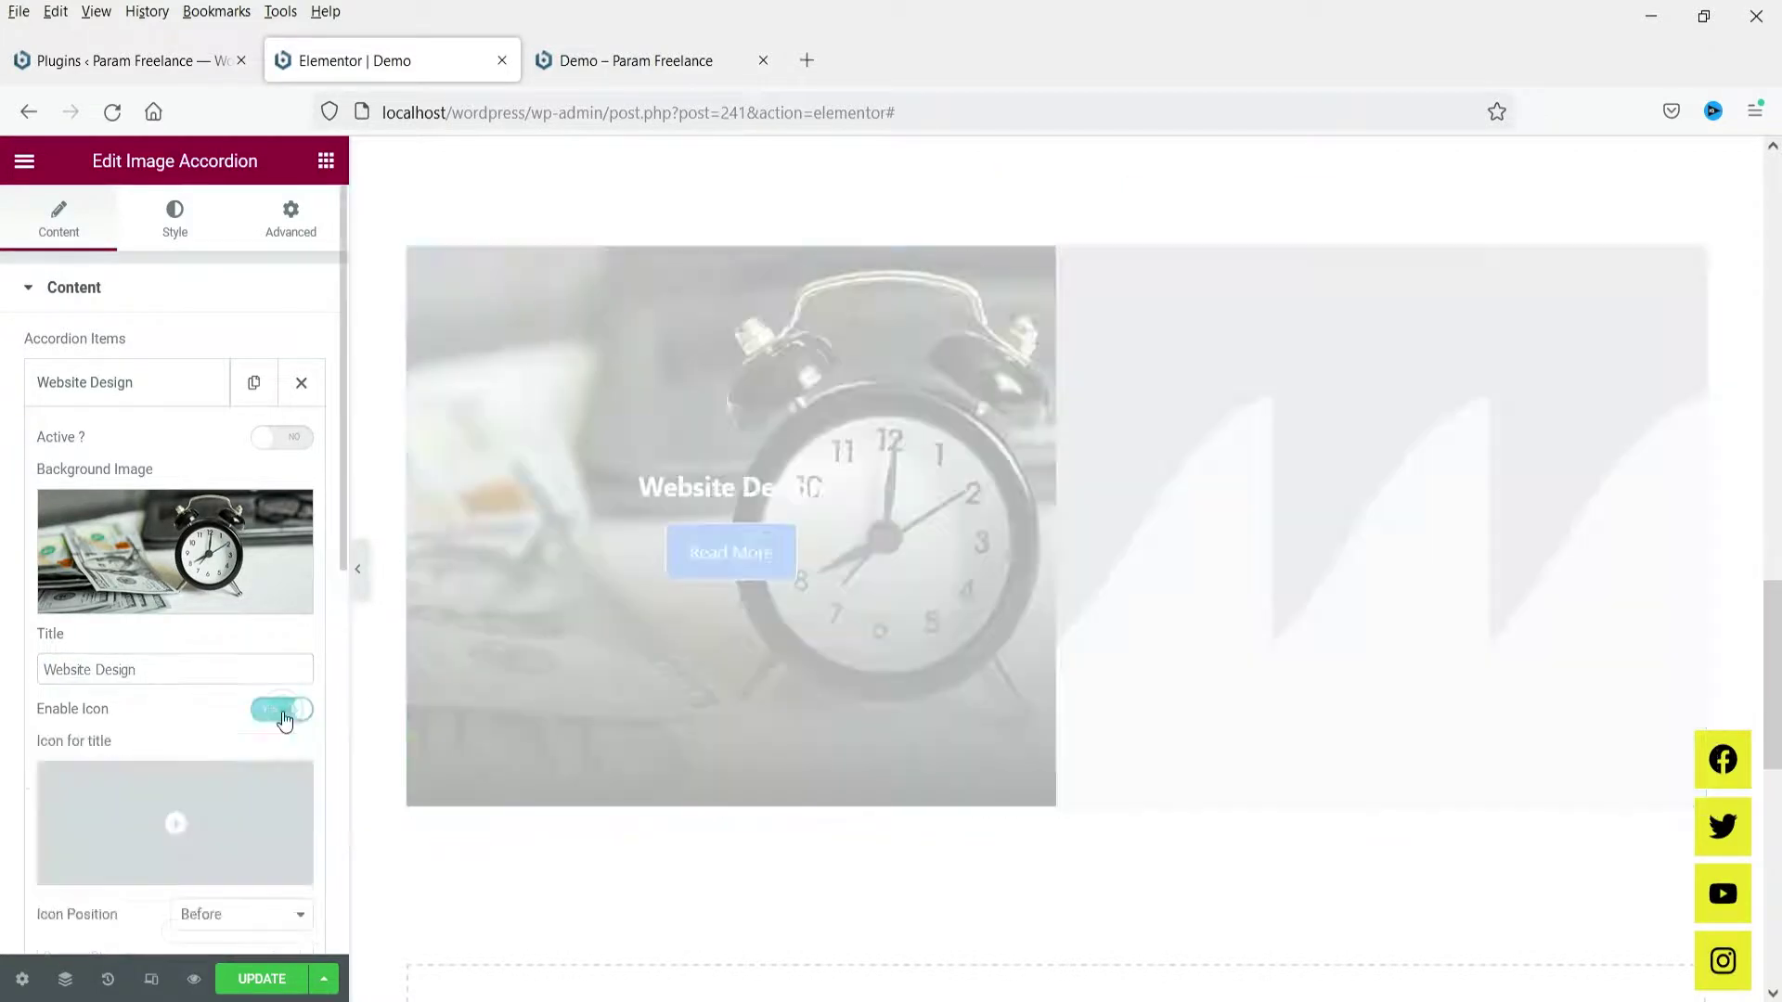
{"action": "left_click", "coordinate": [134, 807]}
{"action": "type", "text": "word"}
{"action": "left_click", "coordinate": [977, 464]}
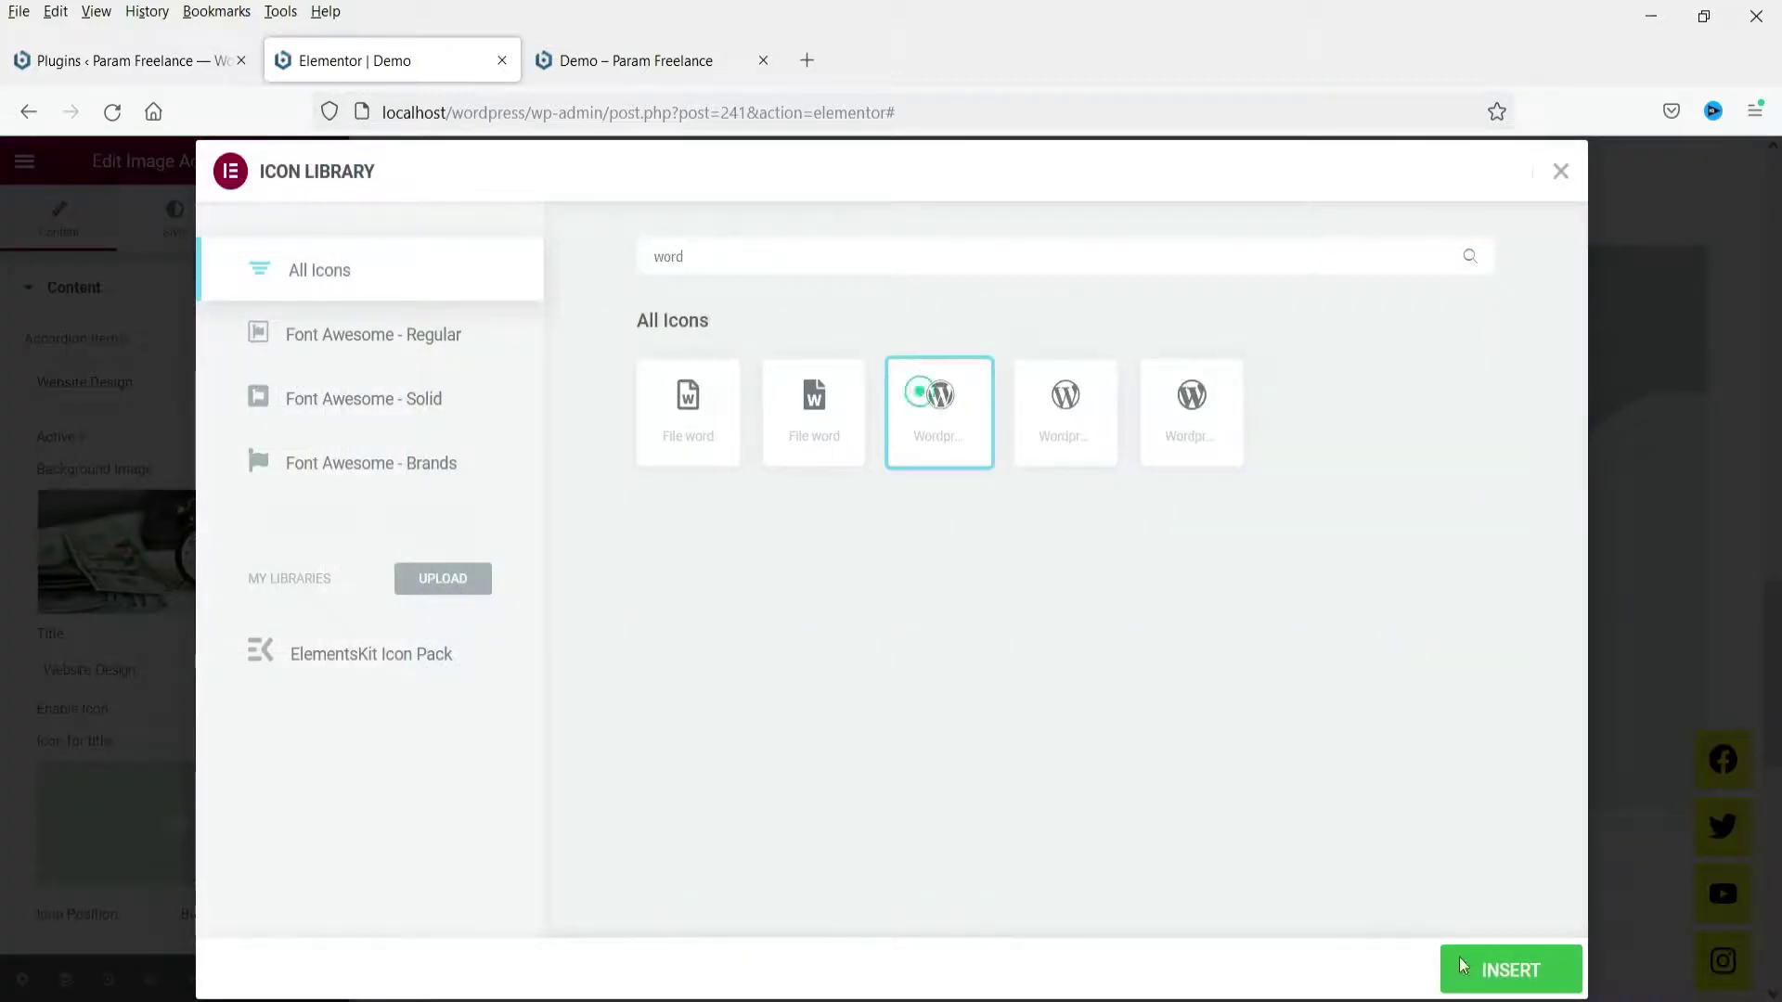
{"action": "left_click", "coordinate": [1531, 970]}
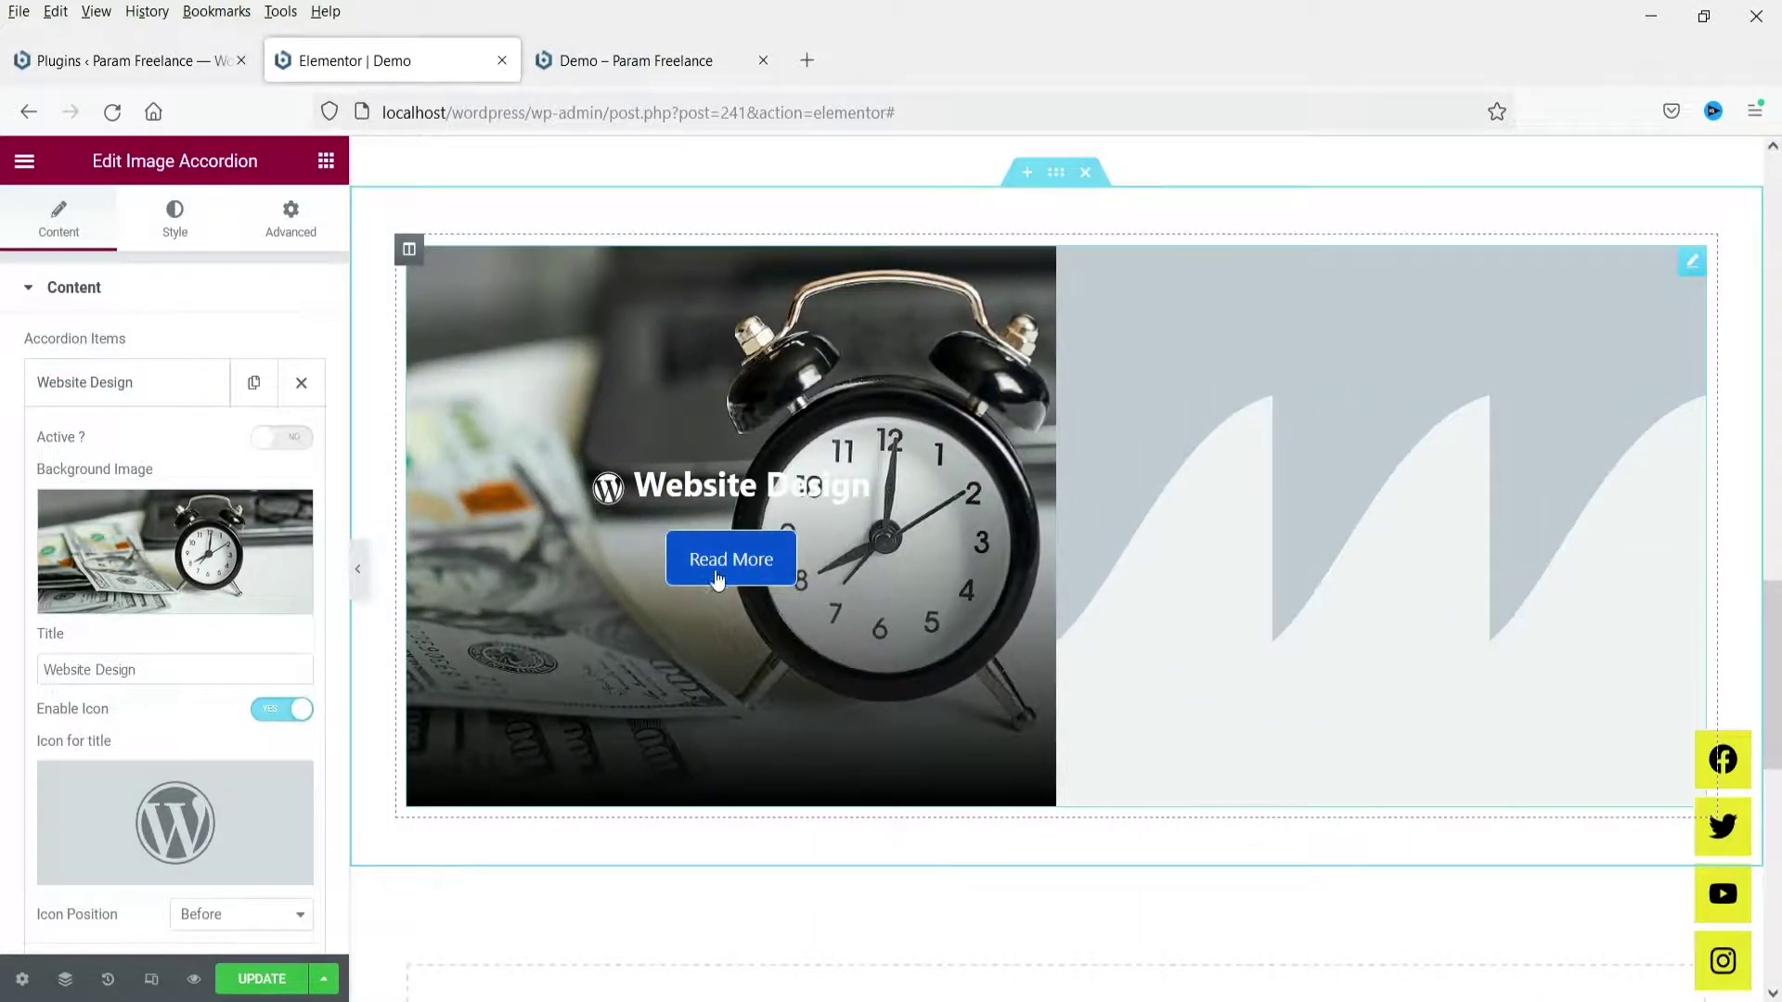
{"action": "scroll", "coordinate": [106, 408], "scroll_direction": "down", "scroll_amount": 3}
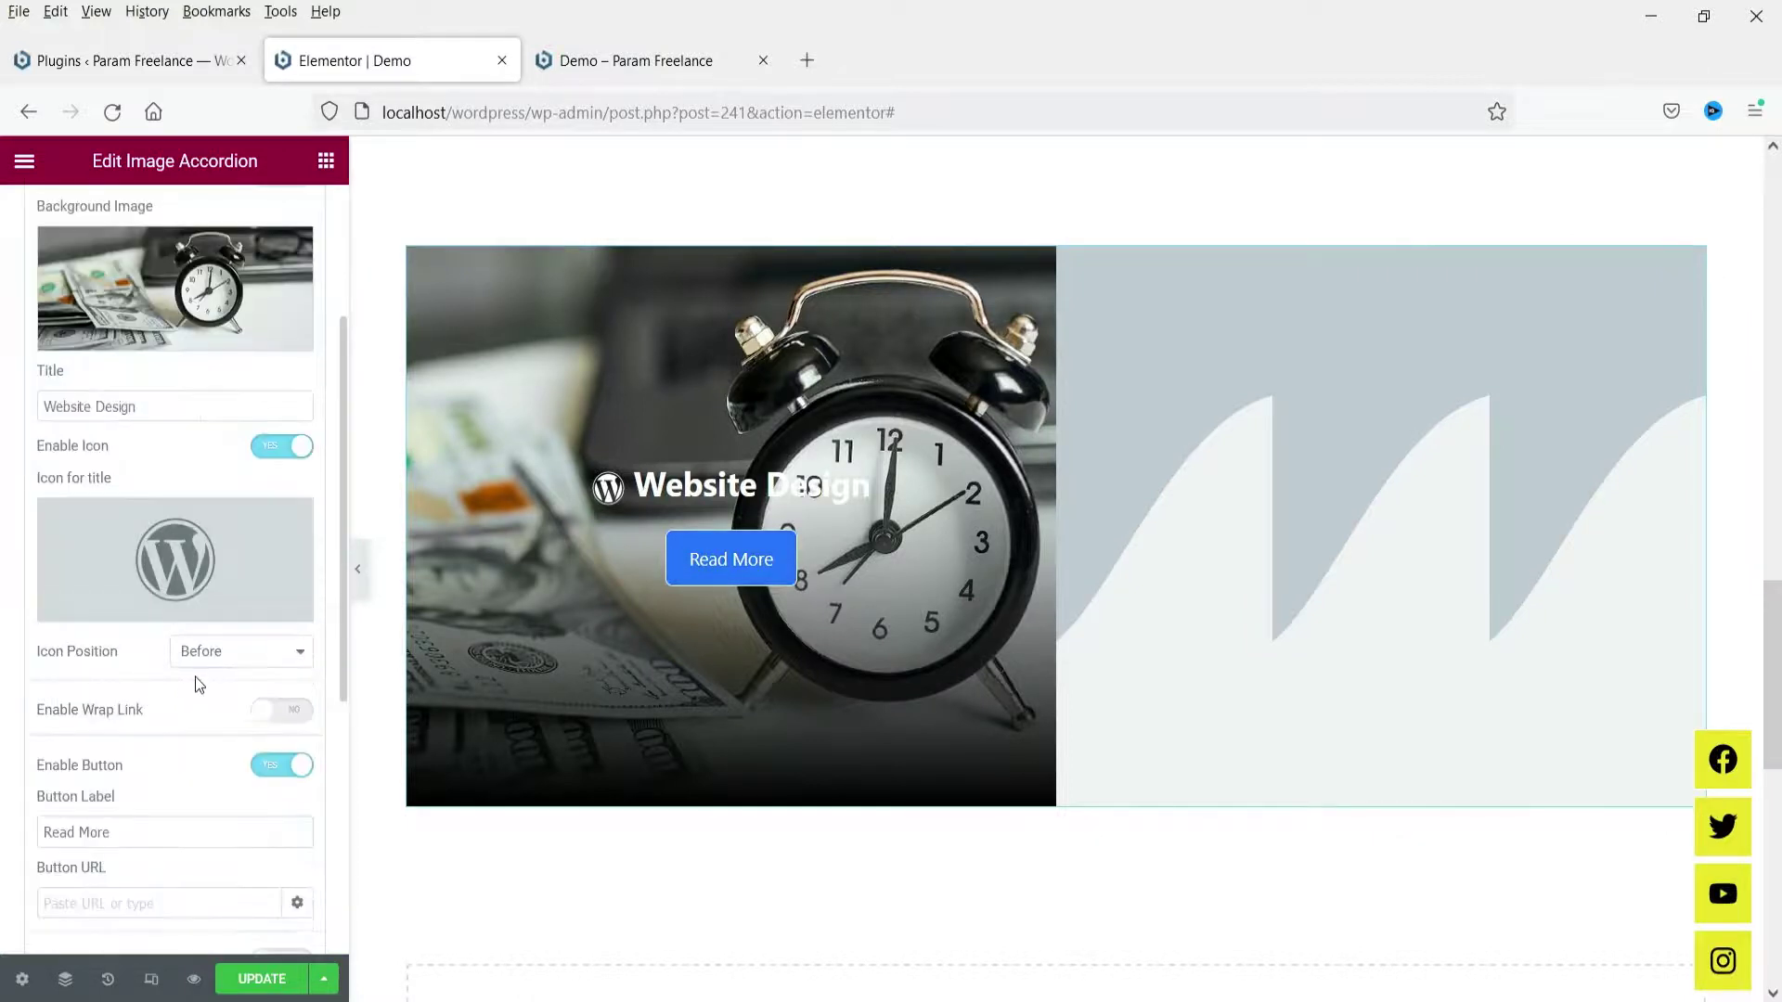
Keep the Website Design Read More button enabled and set its URL to '#'.
{"action": "scroll", "coordinate": [213, 668], "scroll_direction": "down", "scroll_amount": 3}
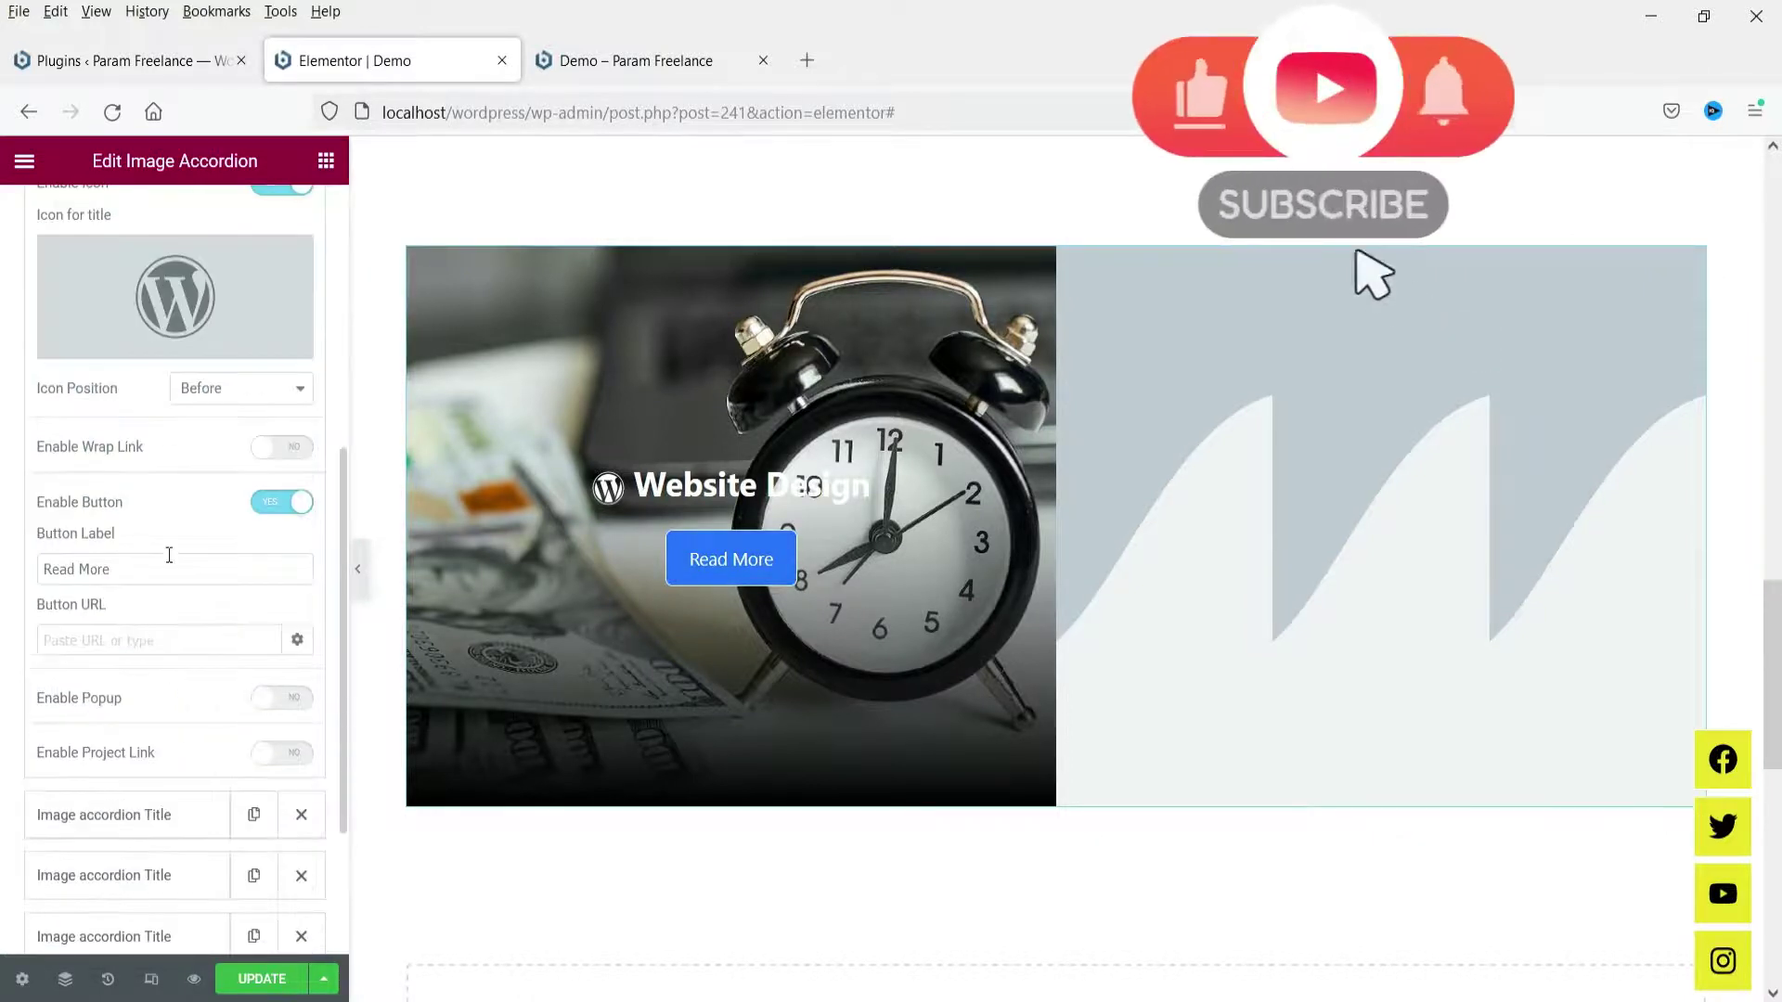
{"action": "left_click", "coordinate": [275, 502]}
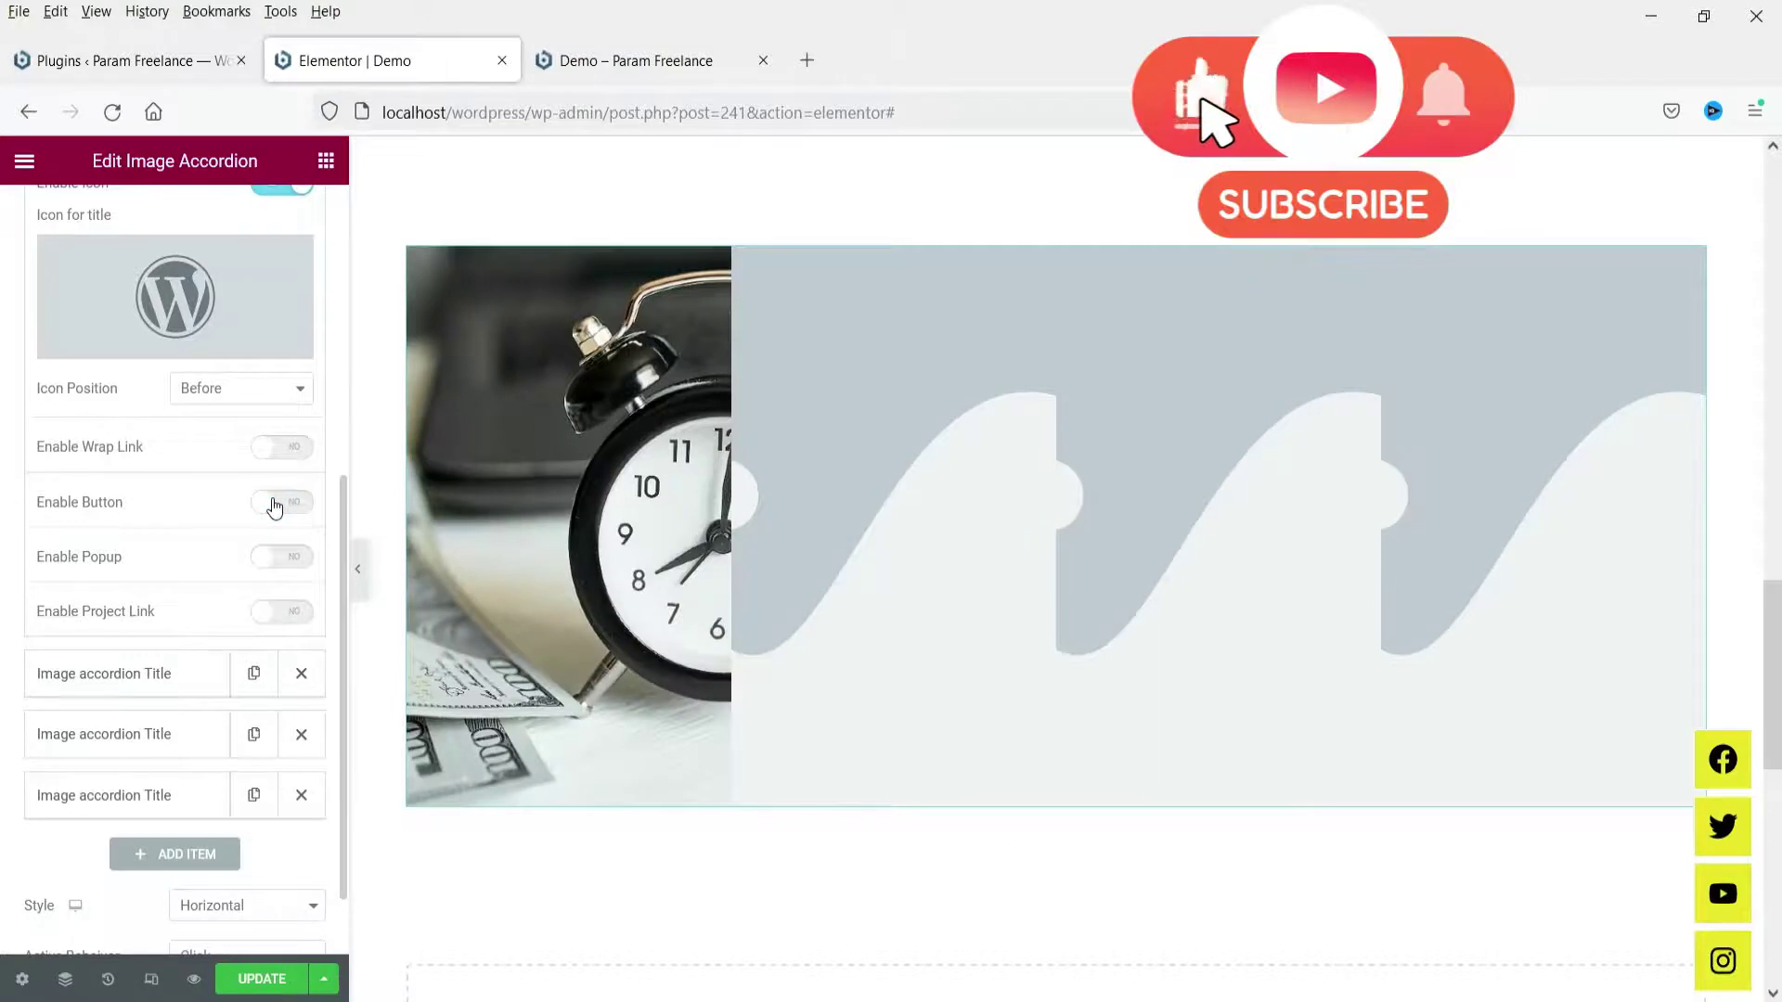
{"action": "left_click", "coordinate": [274, 502]}
{"action": "left_click", "coordinate": [136, 570]}
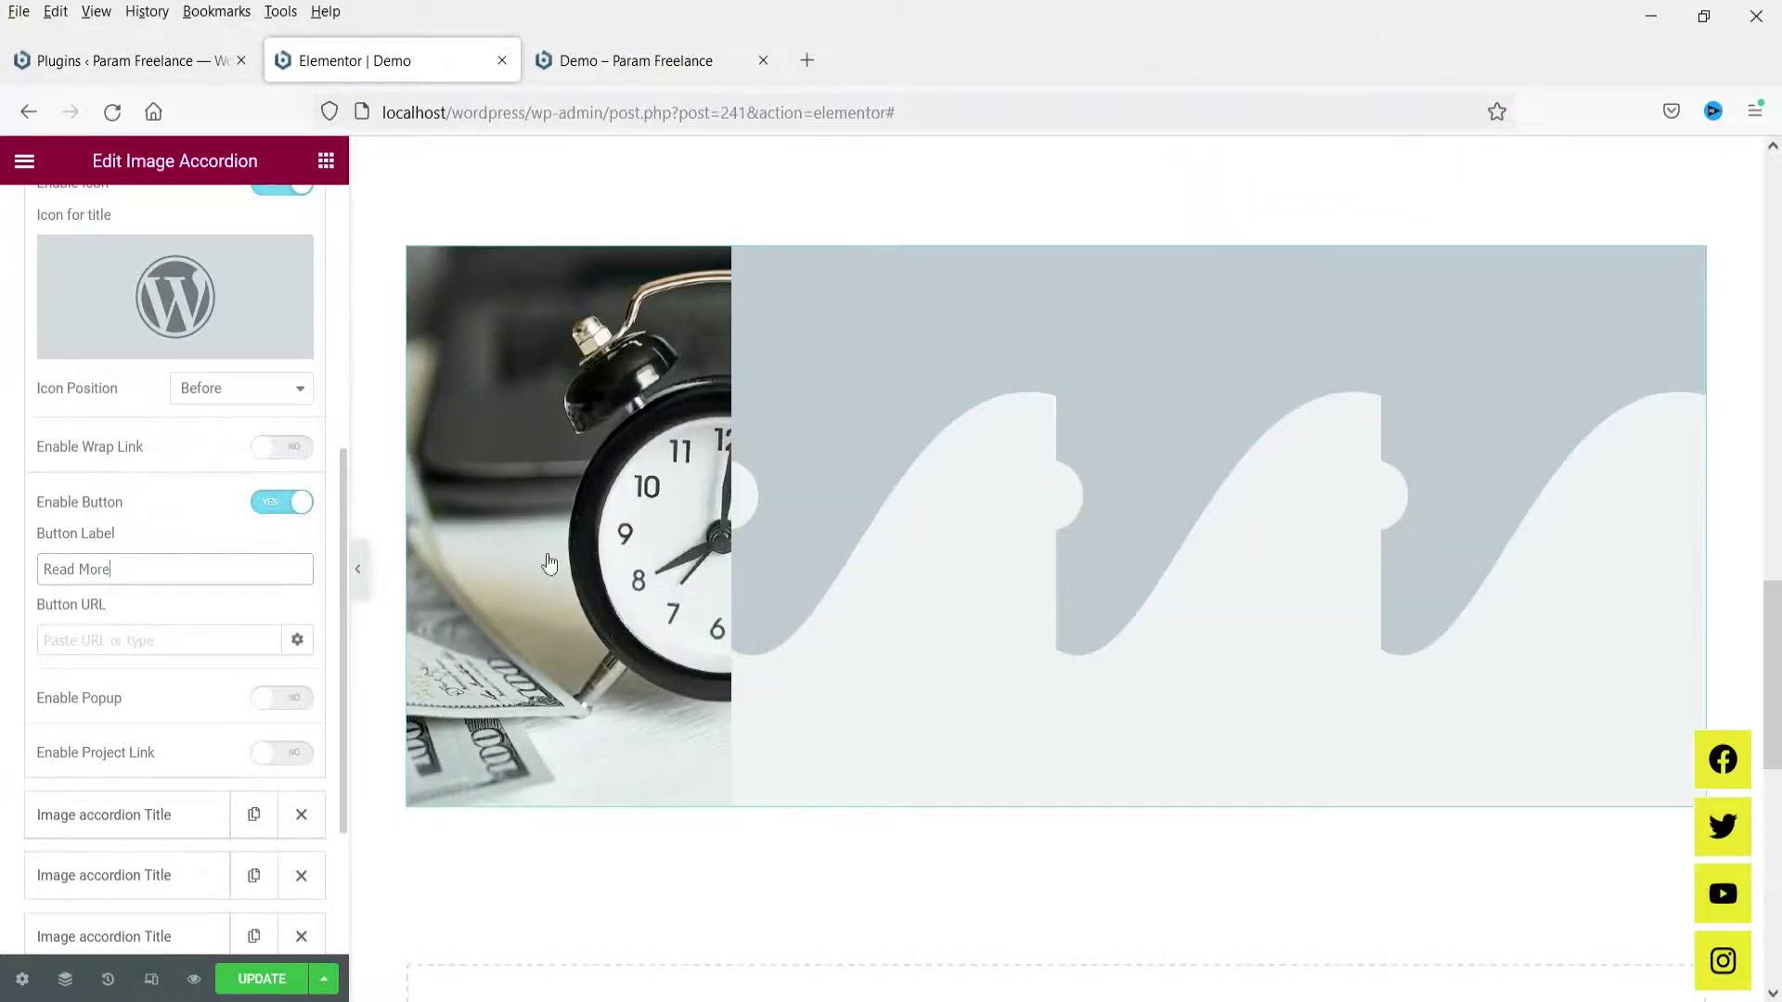
{"action": "left_click", "coordinate": [108, 640]}
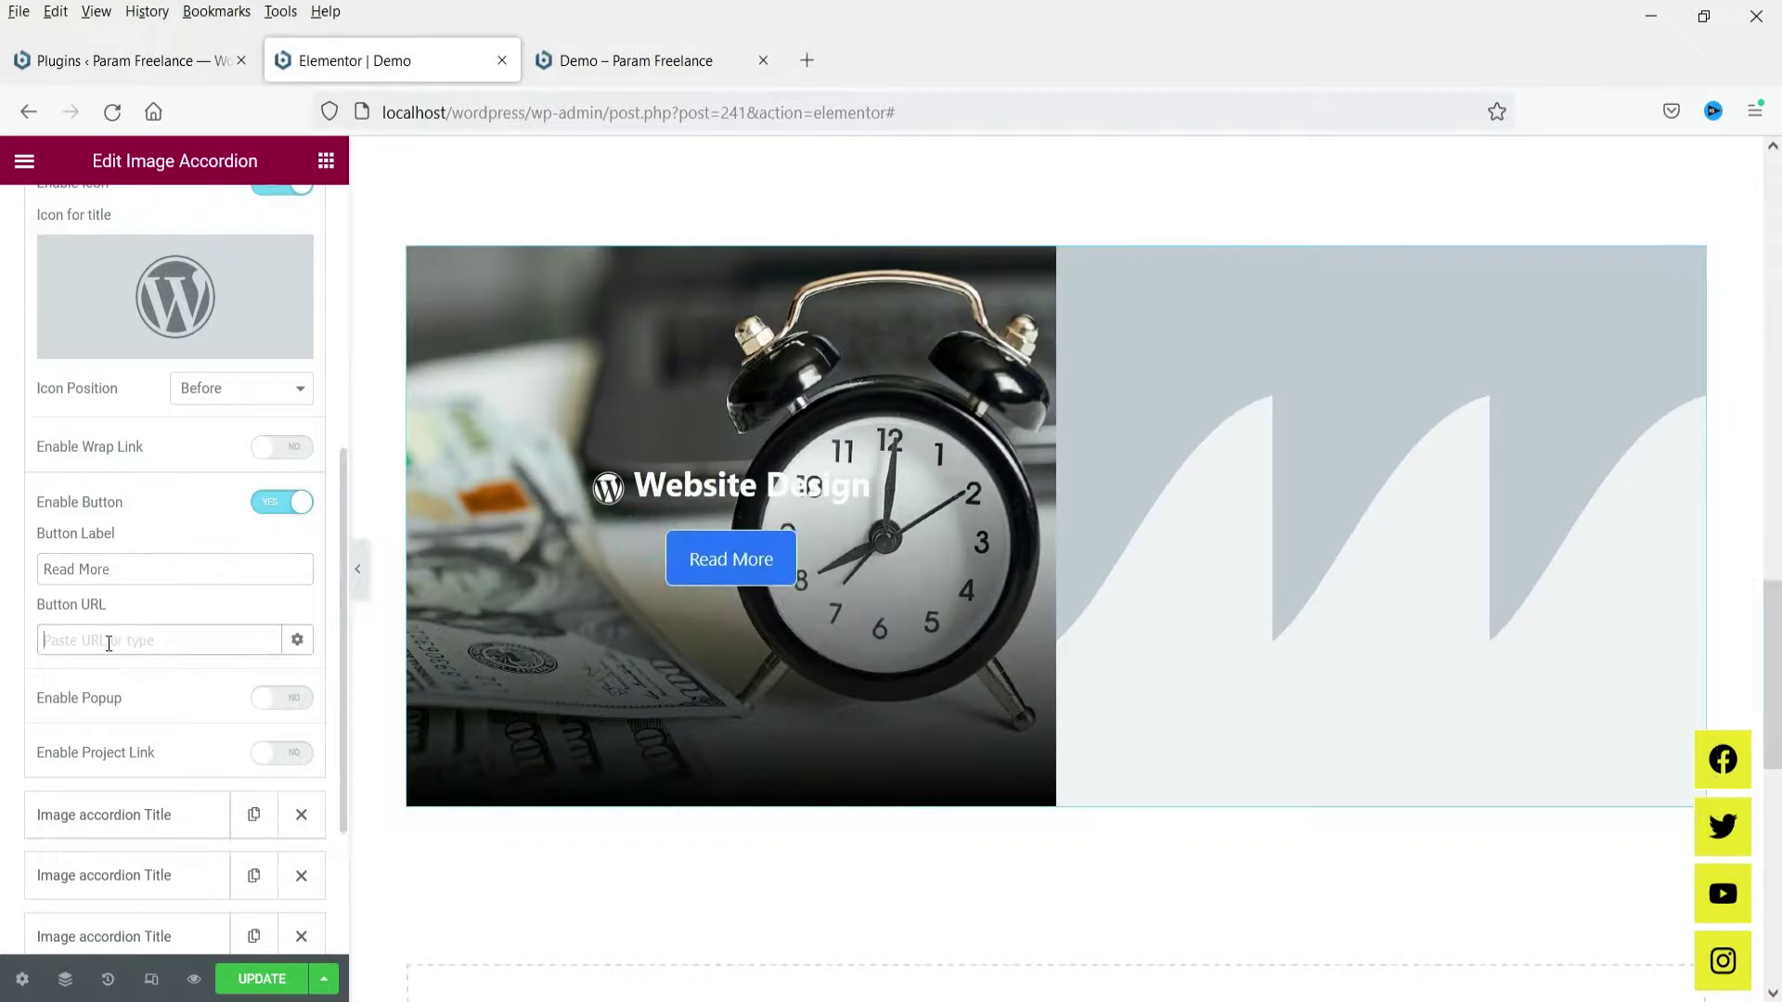
{"action": "type", "text": "#"}
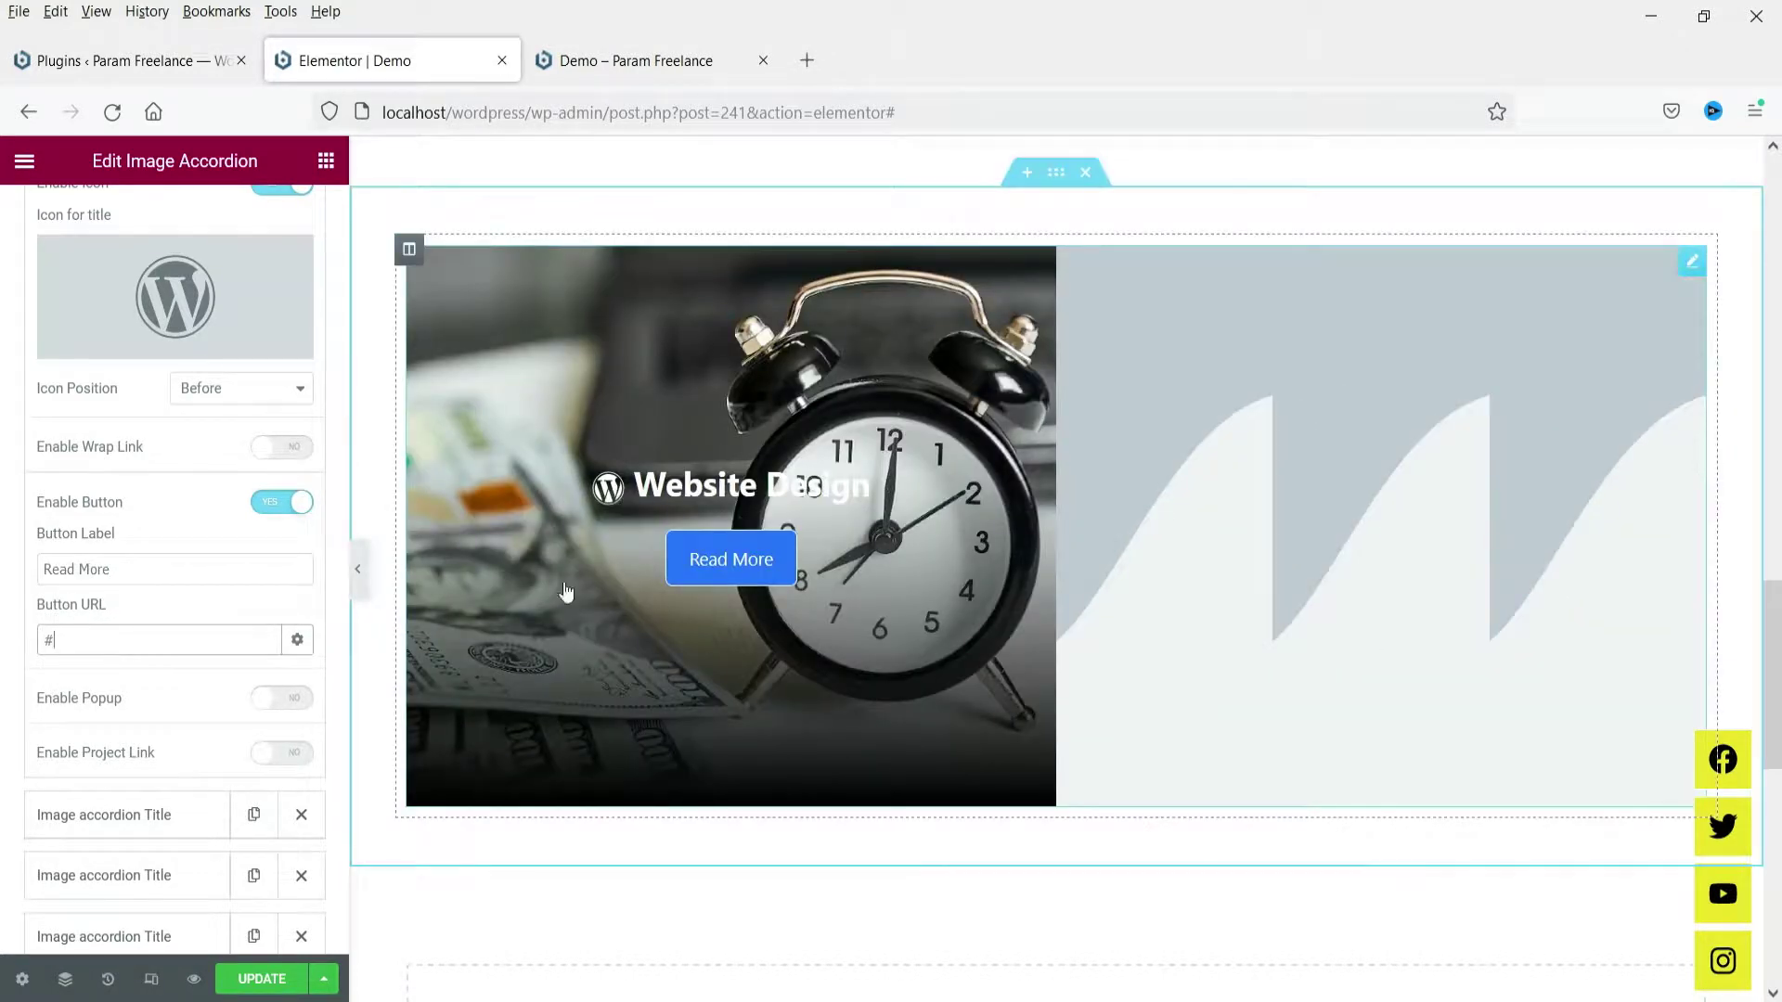
Test the popup lightbox in the preview, then switch the popup option back off.
{"action": "left_click", "coordinate": [285, 703]}
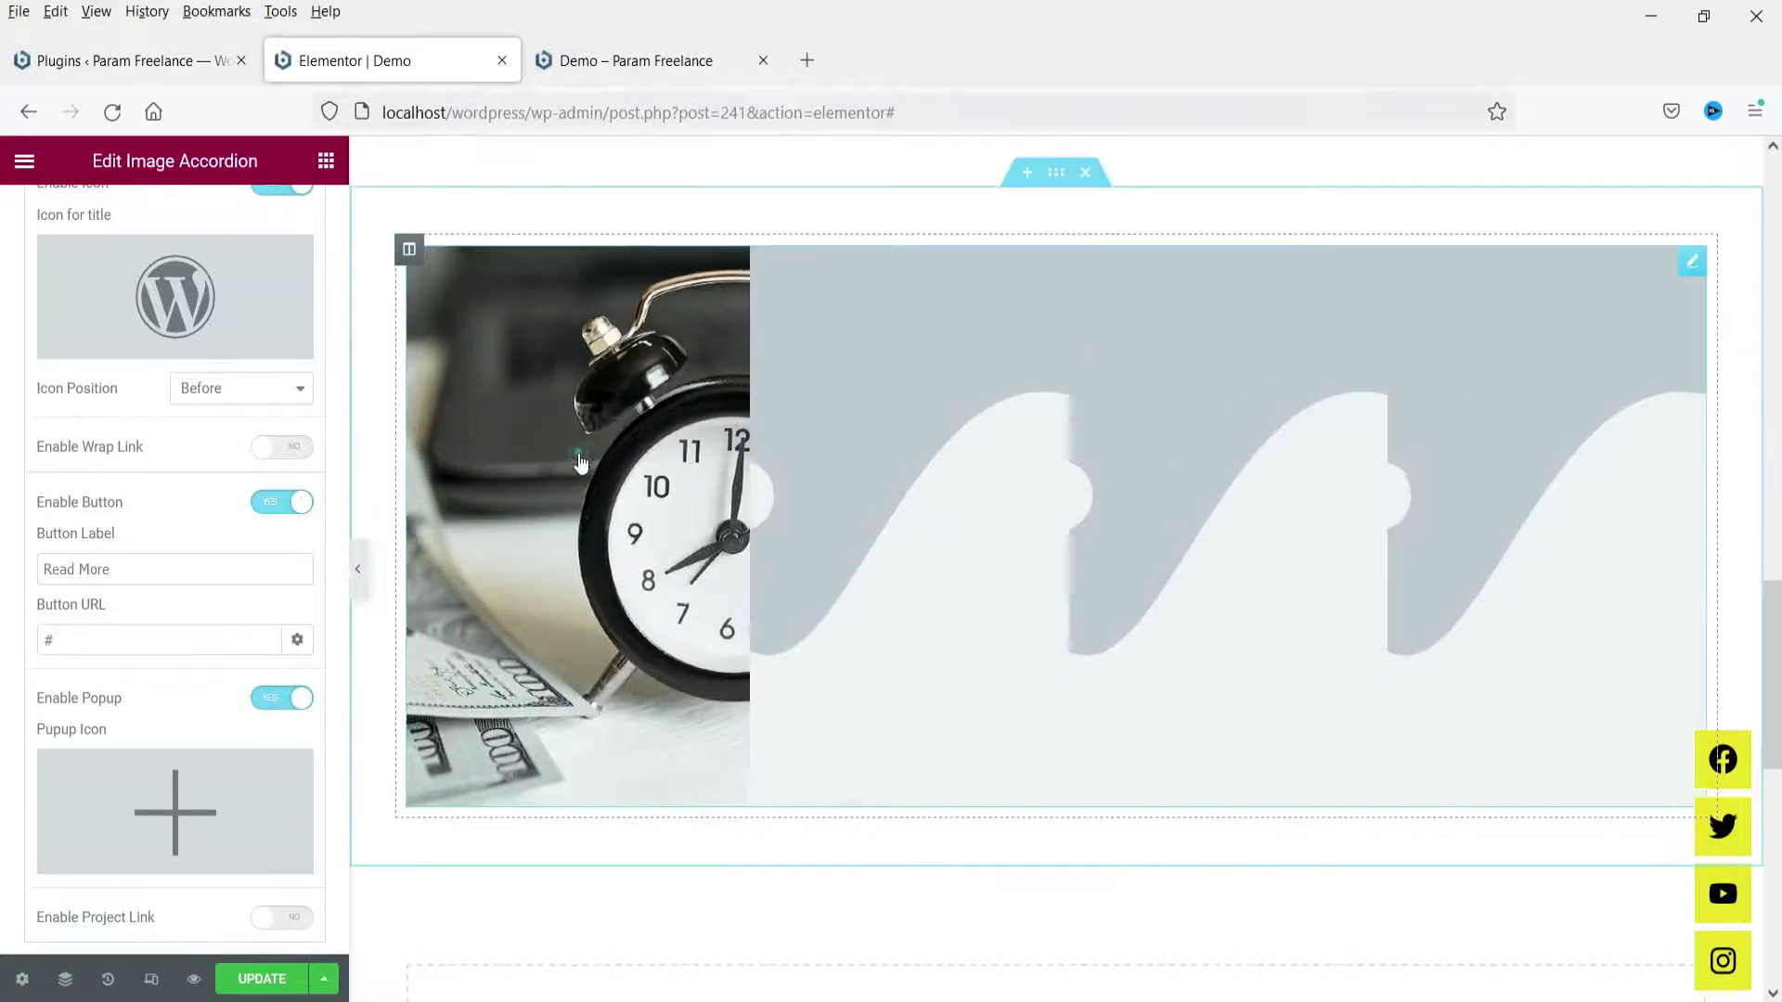
{"action": "left_click", "coordinate": [731, 450]}
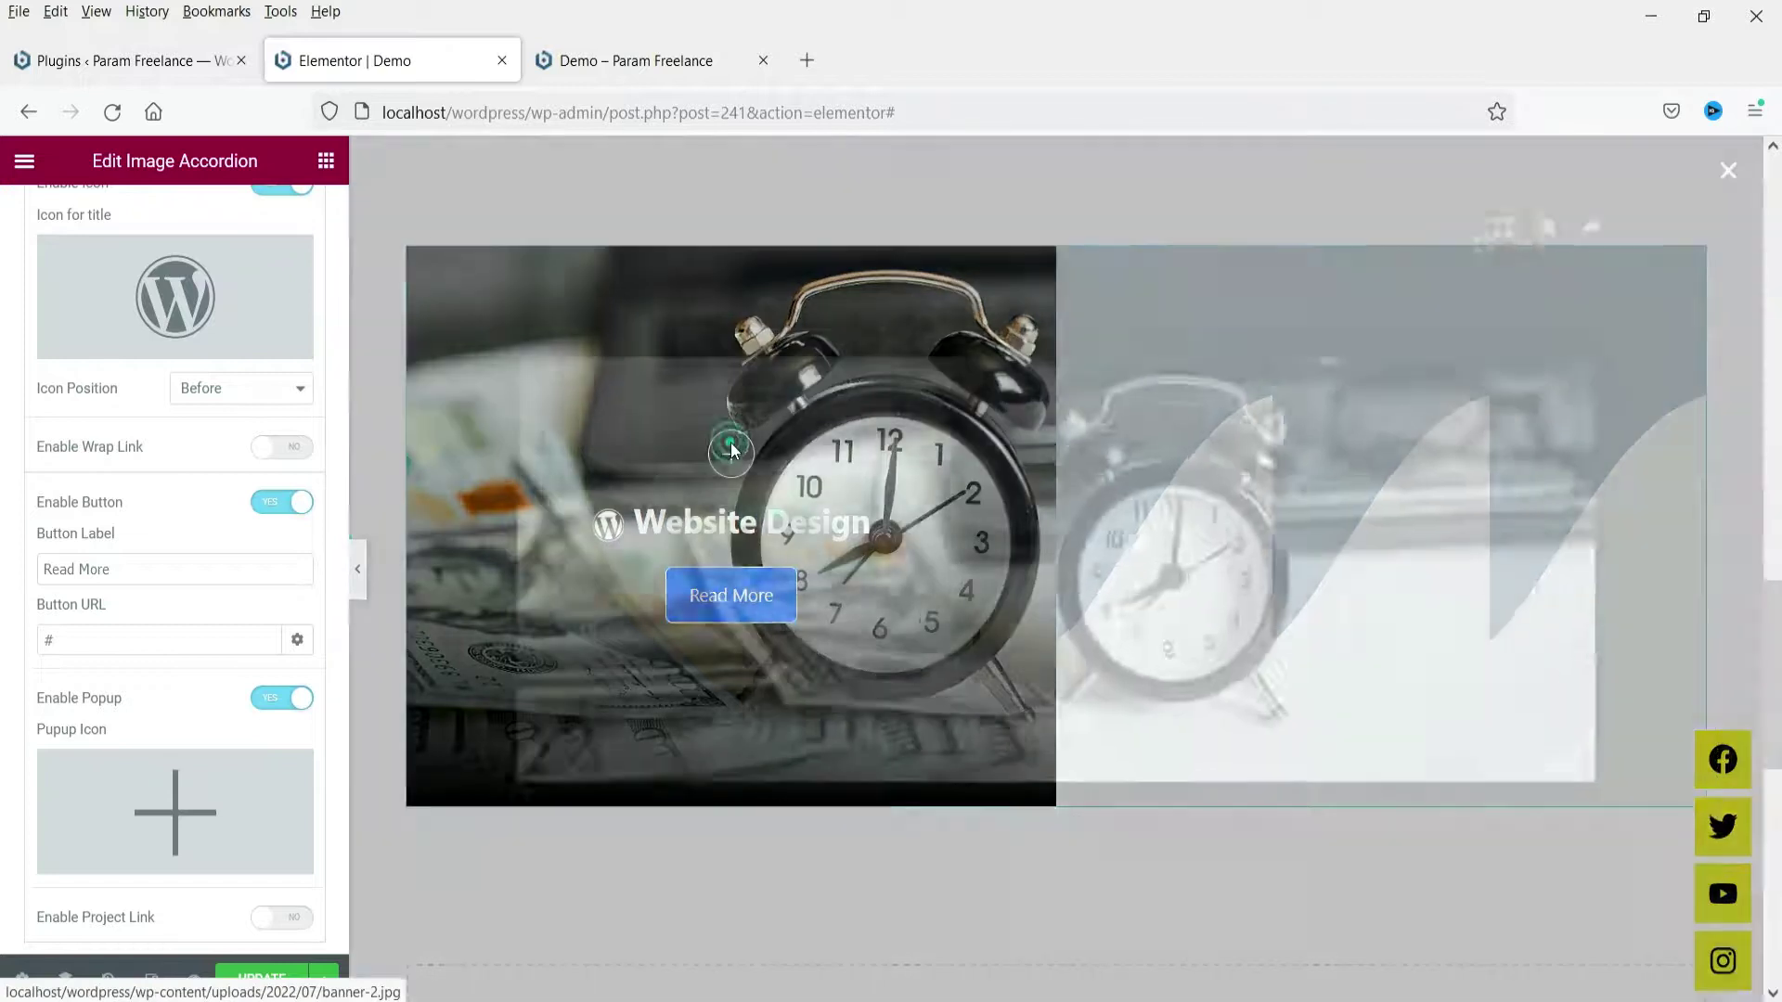
{"action": "left_click", "coordinate": [1034, 271]}
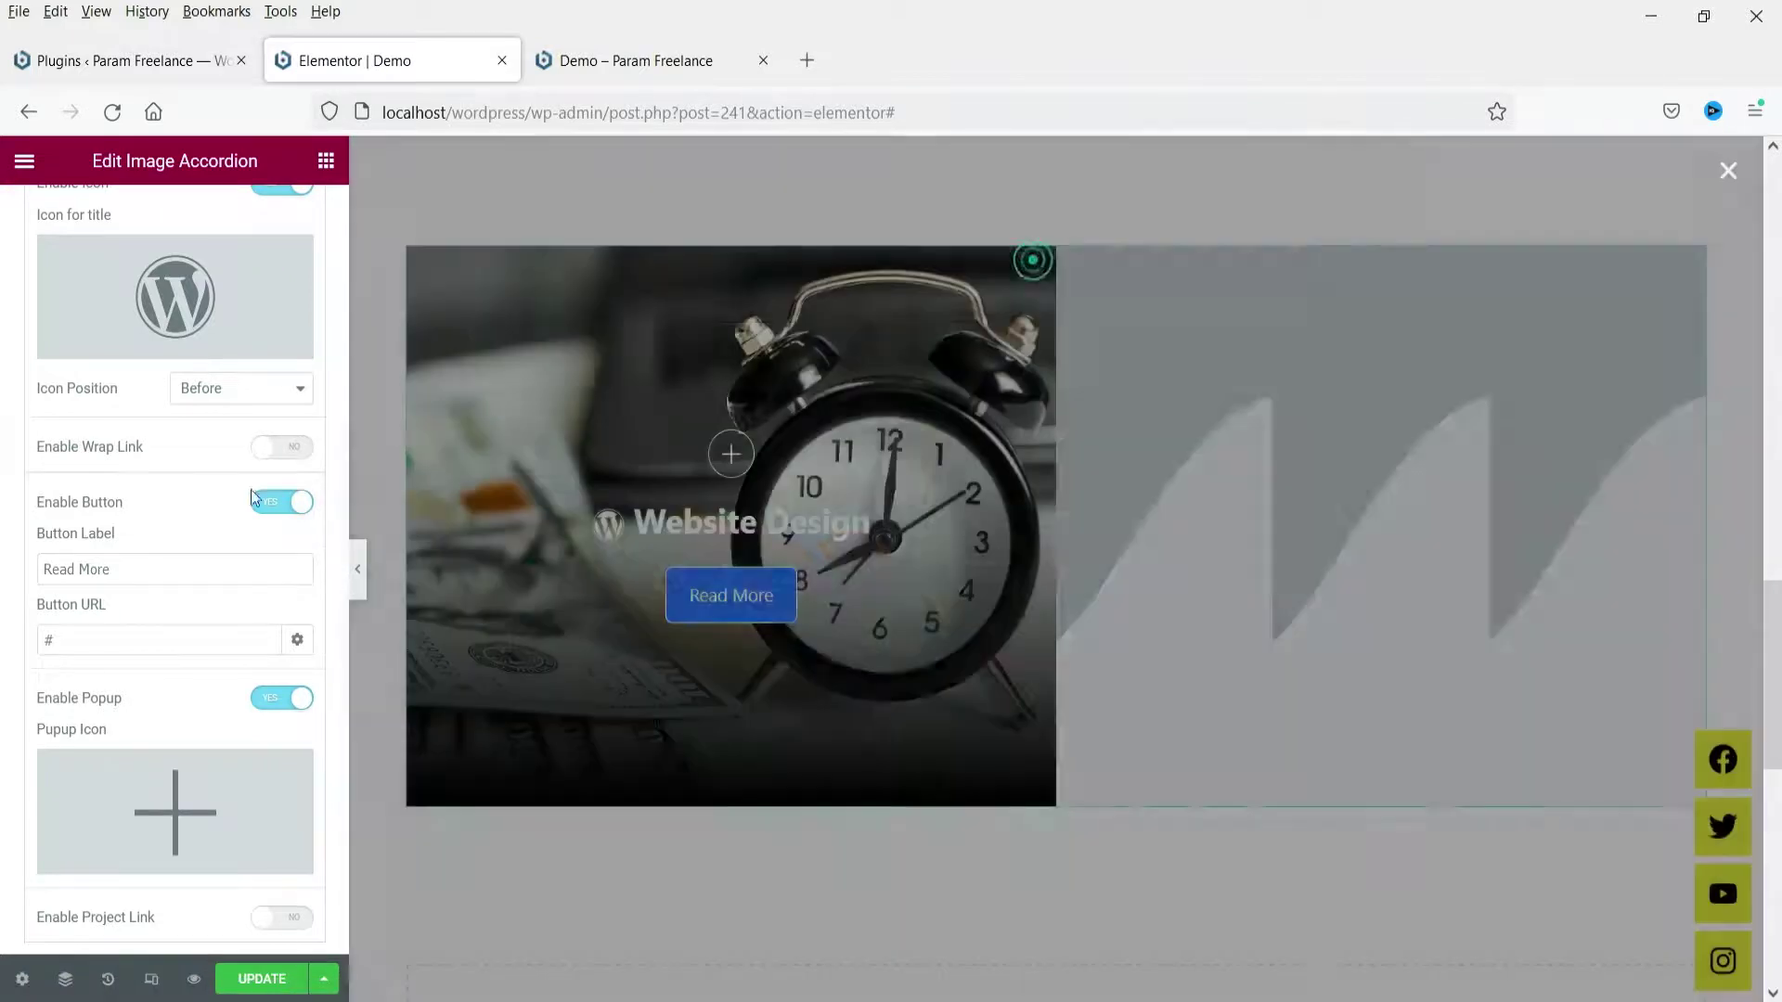
{"action": "left_click", "coordinate": [285, 700]}
{"action": "scroll", "coordinate": [138, 667], "scroll_direction": "up", "scroll_amount": 8}
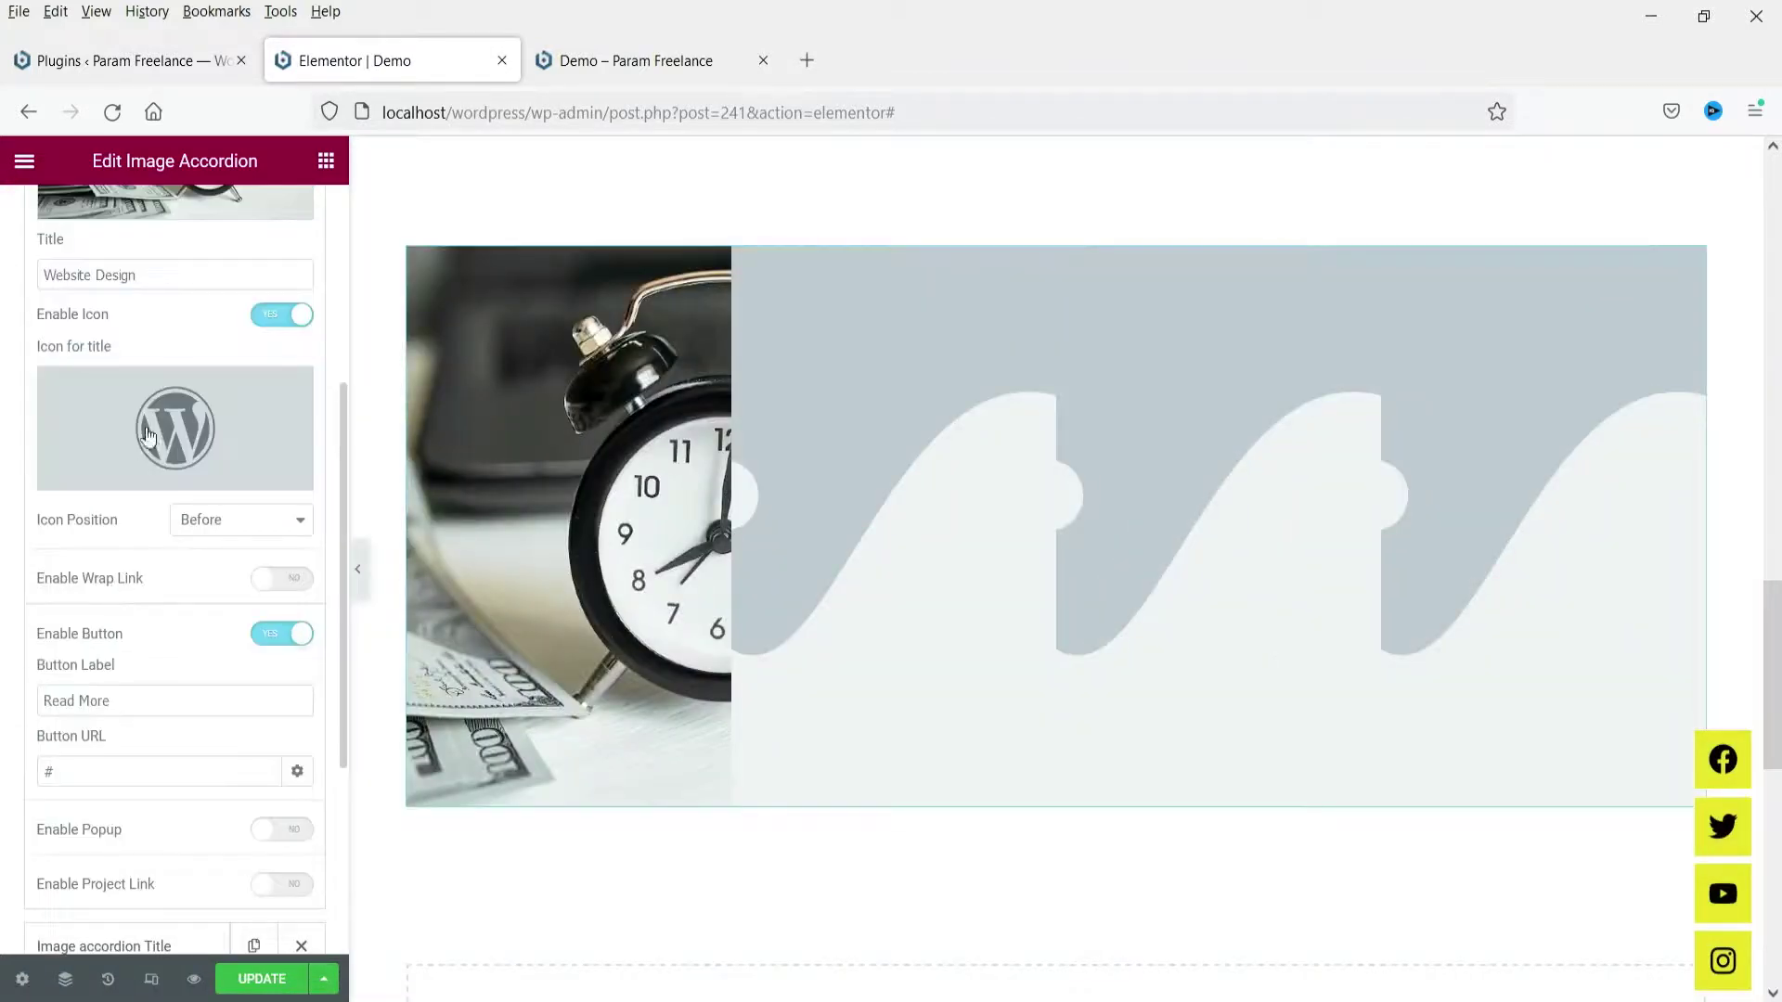
Give the second accordion item the team laptop photo as its background image.
{"action": "left_click", "coordinate": [127, 390]}
{"action": "left_click", "coordinate": [106, 455]}
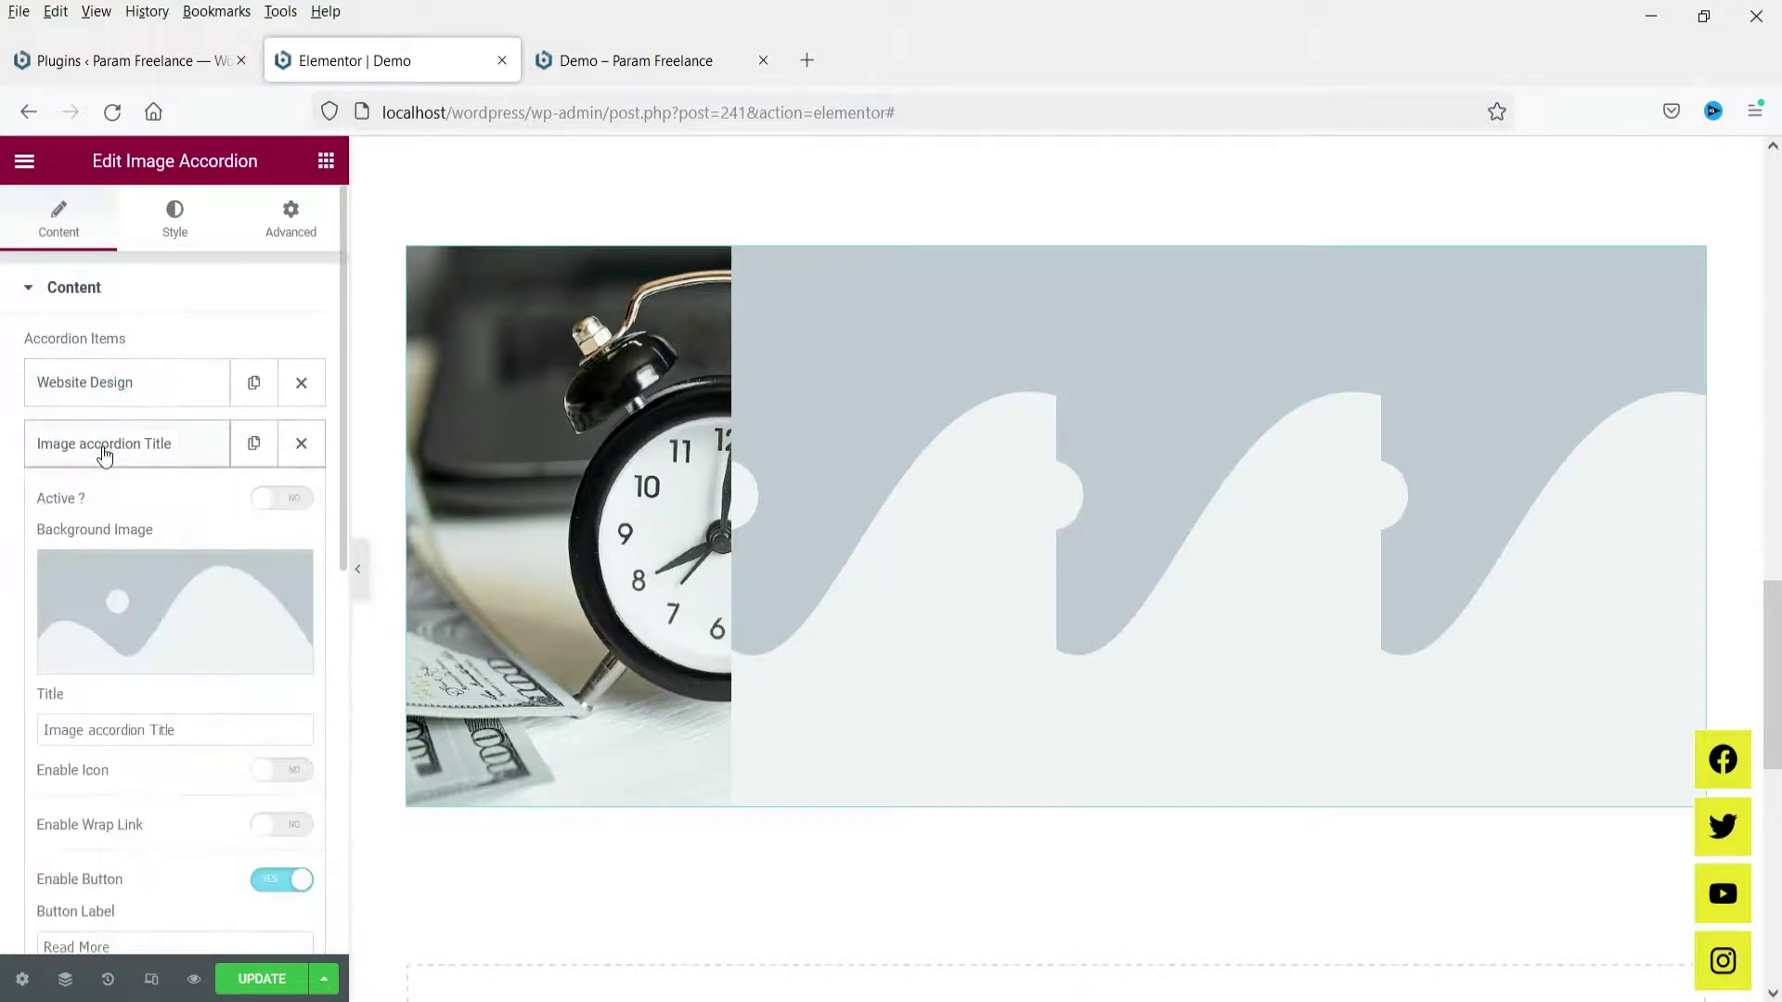
{"action": "scroll", "coordinate": [122, 446], "scroll_direction": "down", "scroll_amount": 2}
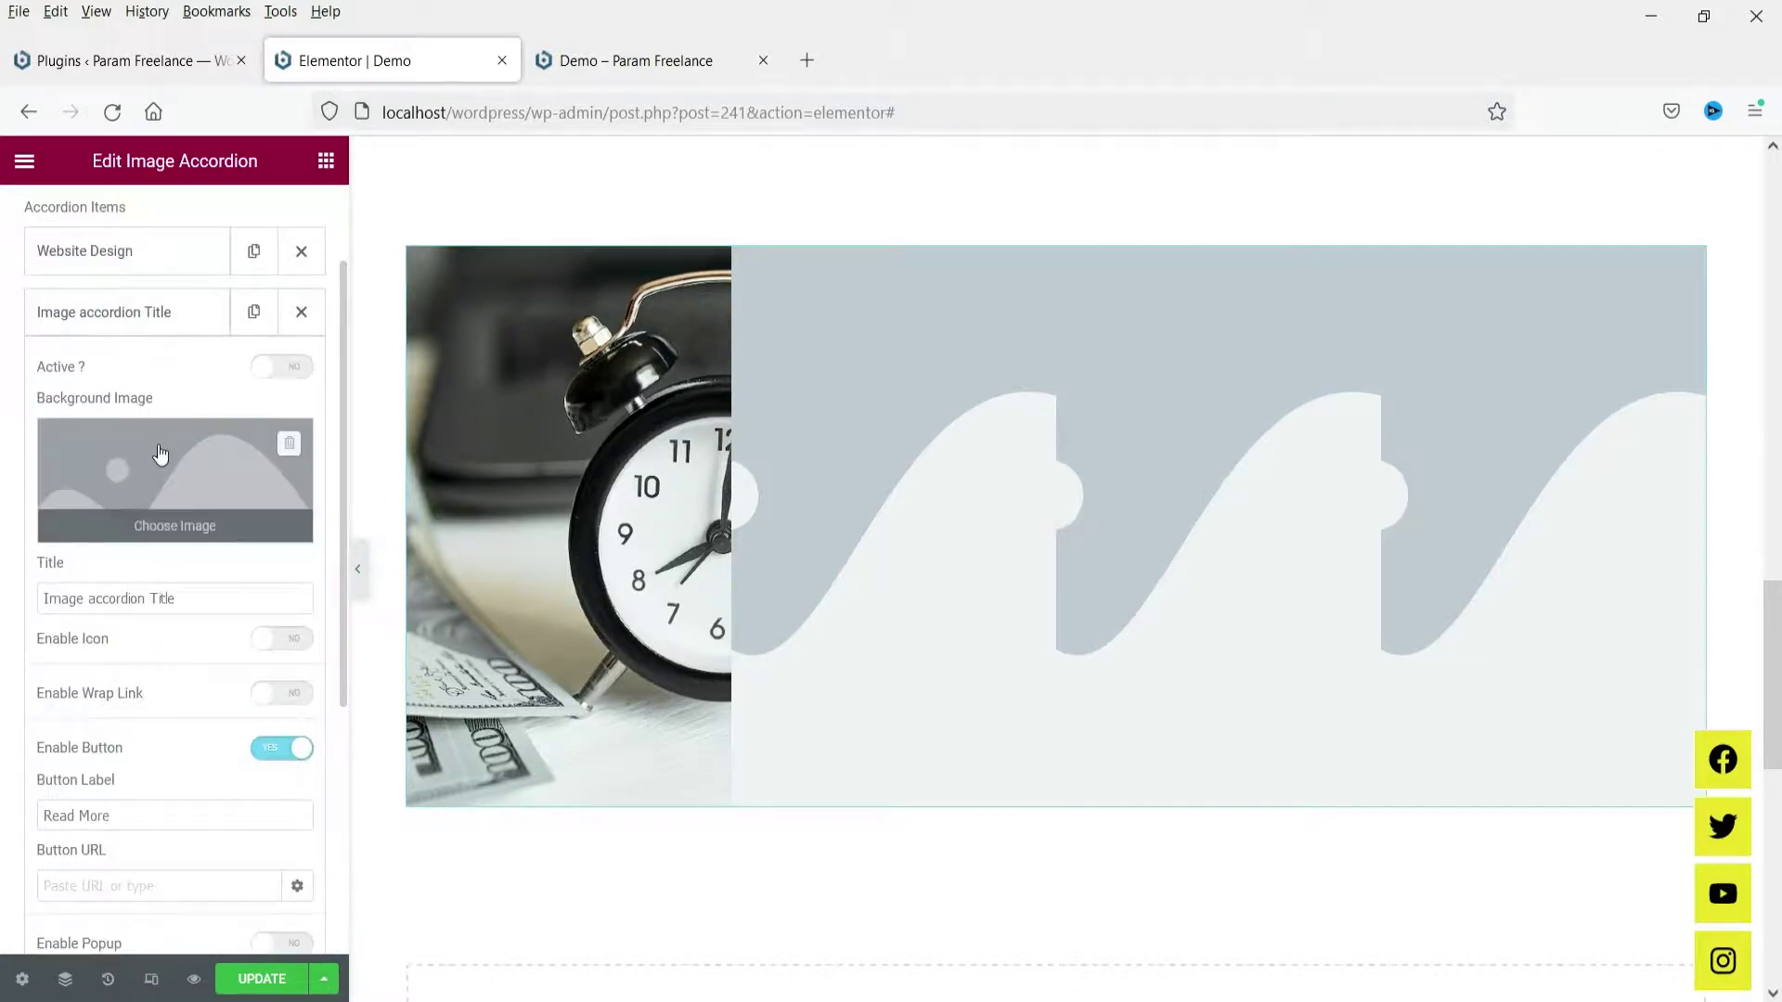
{"action": "left_click", "coordinate": [158, 452]}
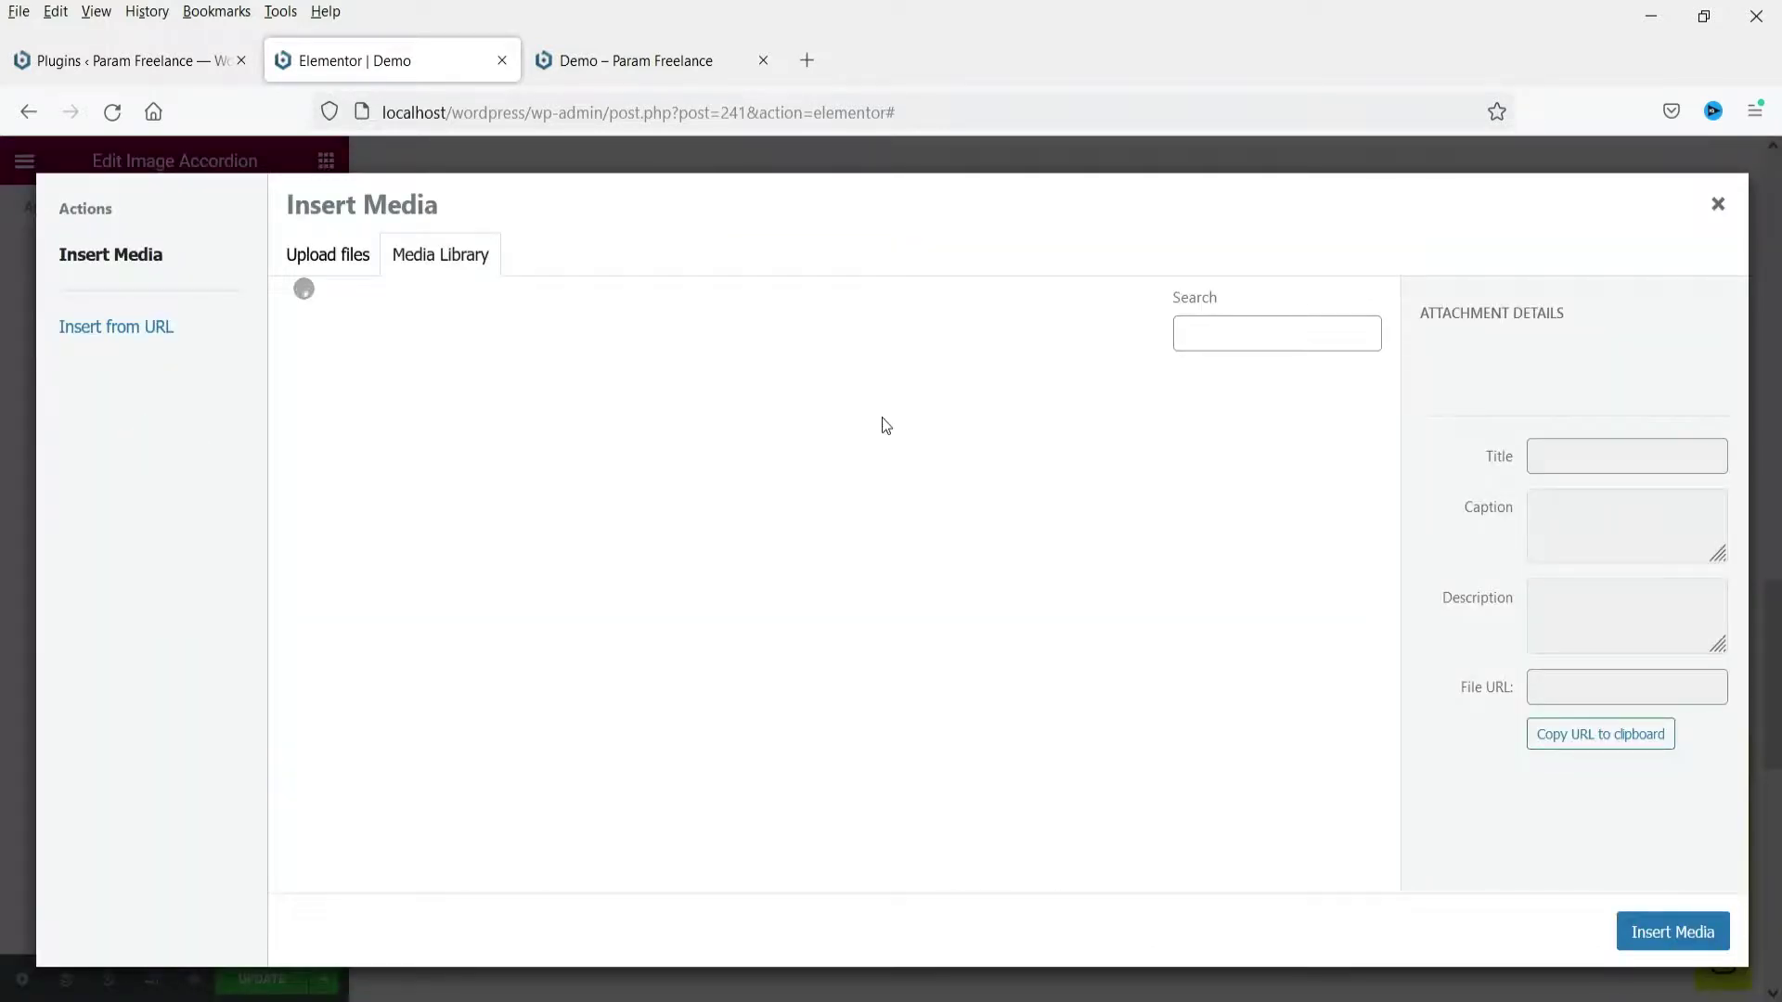
{"action": "left_click", "coordinate": [1227, 464]}
{"action": "left_click", "coordinate": [1629, 923]}
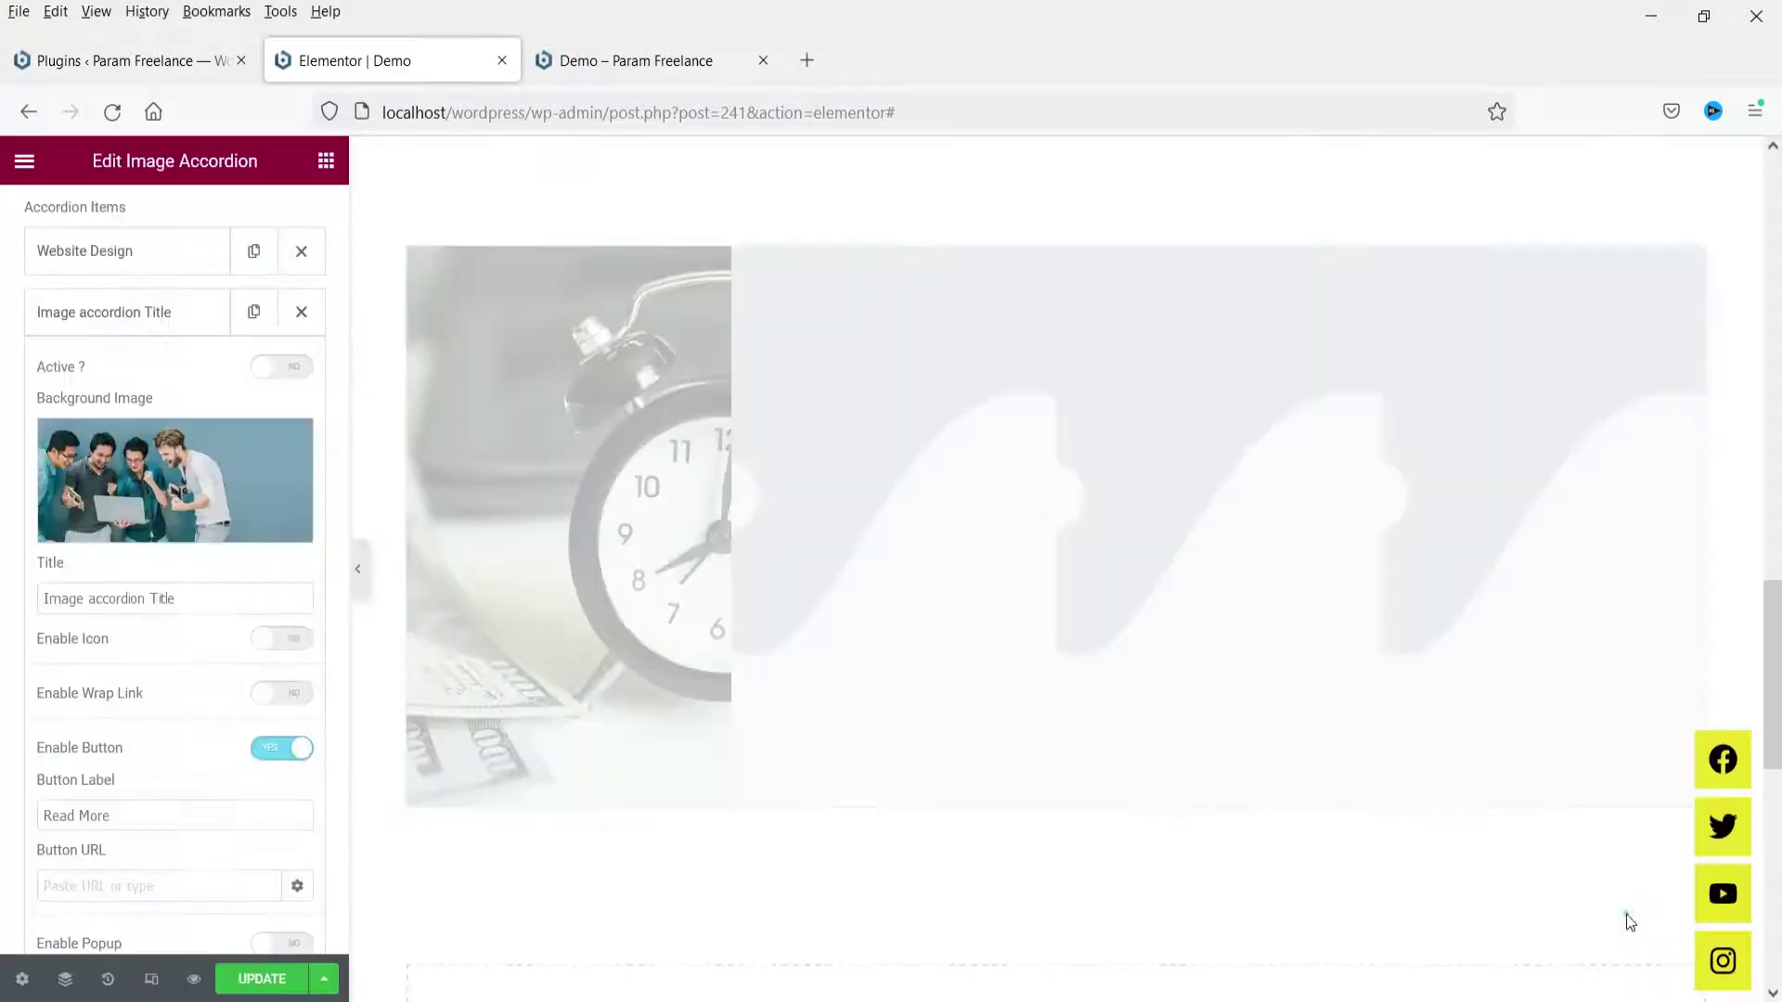
Rename the second item's title to 'SEO'.
{"action": "left_click", "coordinate": [185, 599]}
{"action": "triple_click", "coordinate": [203, 596]}
{"action": "type", "text": "SEO"}
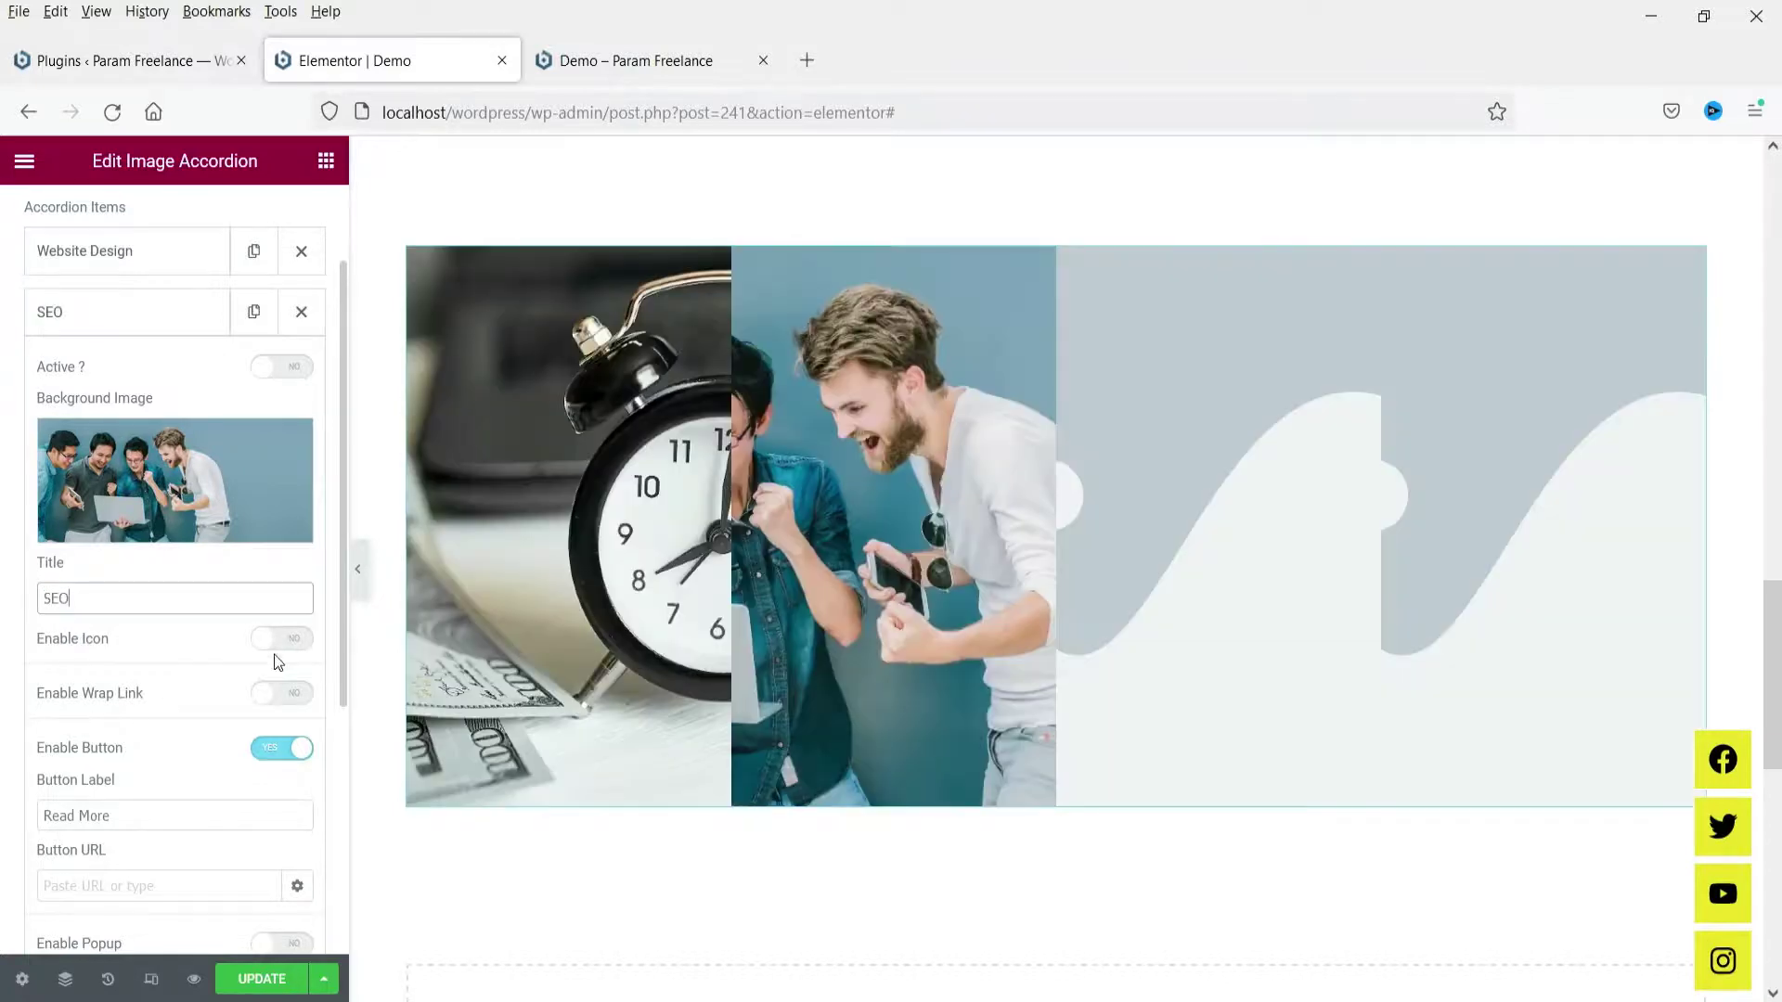
Show a Tools icon from the Icon Library before the SEO title.
{"action": "left_click", "coordinate": [270, 639]}
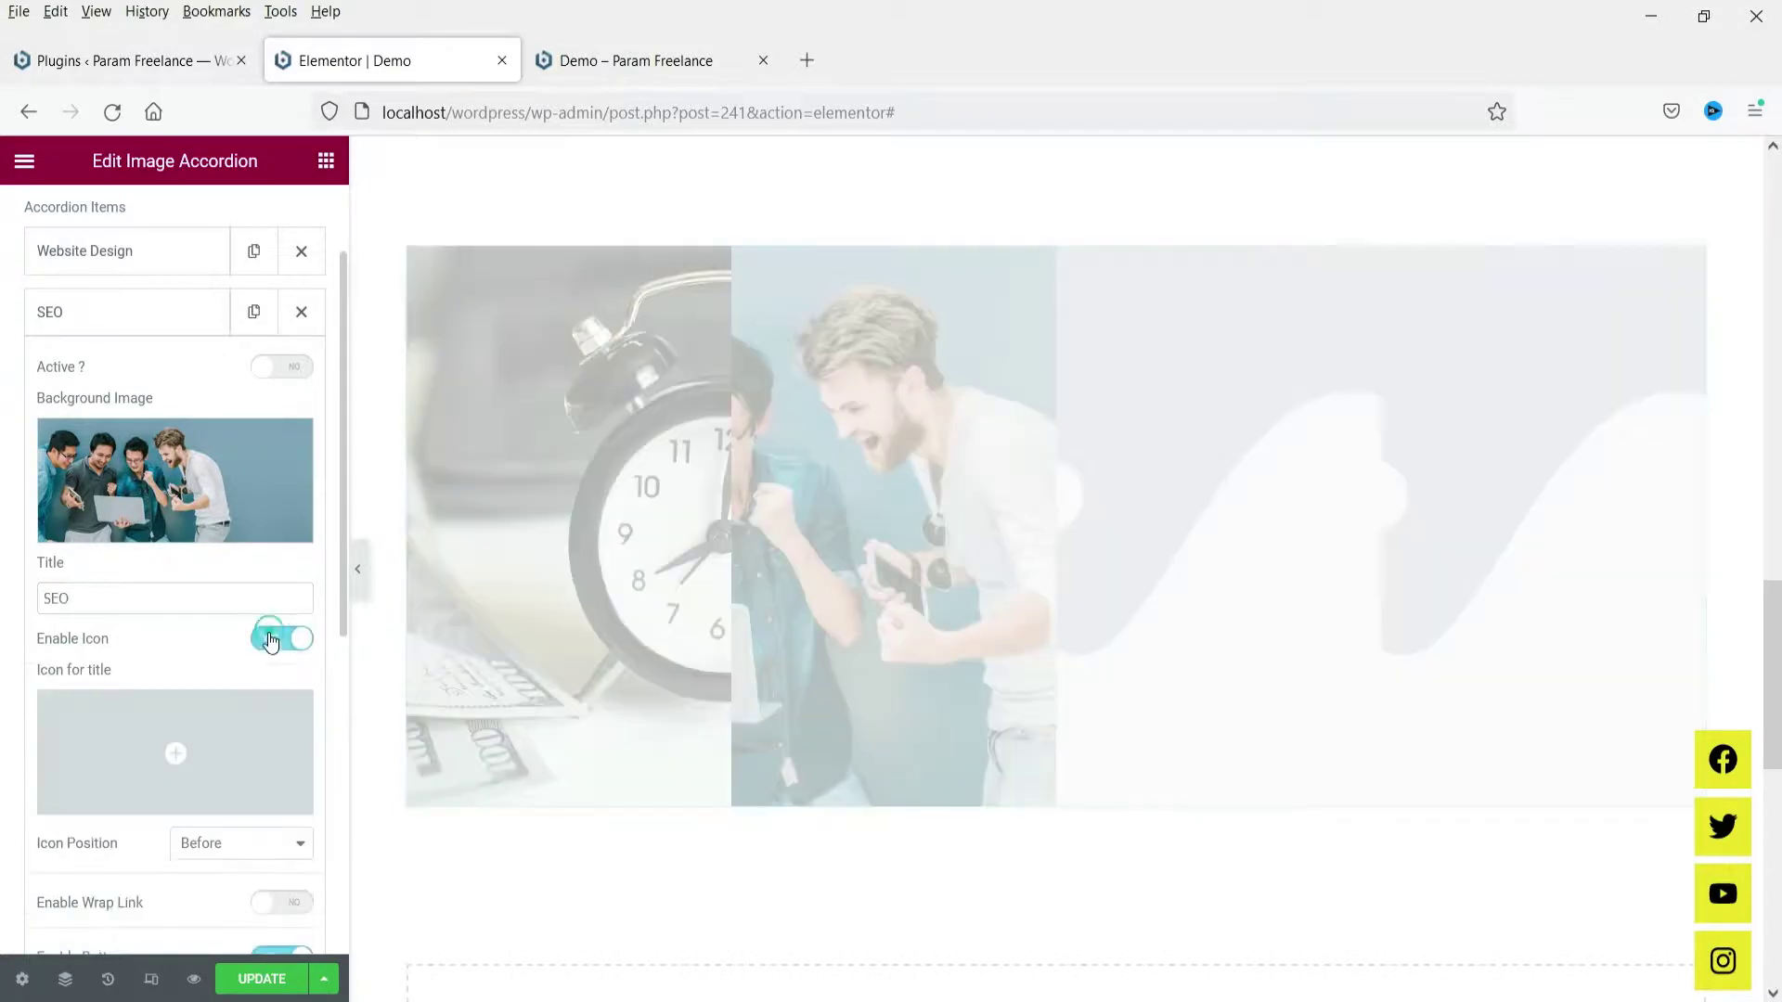
{"action": "left_click", "coordinate": [172, 751]}
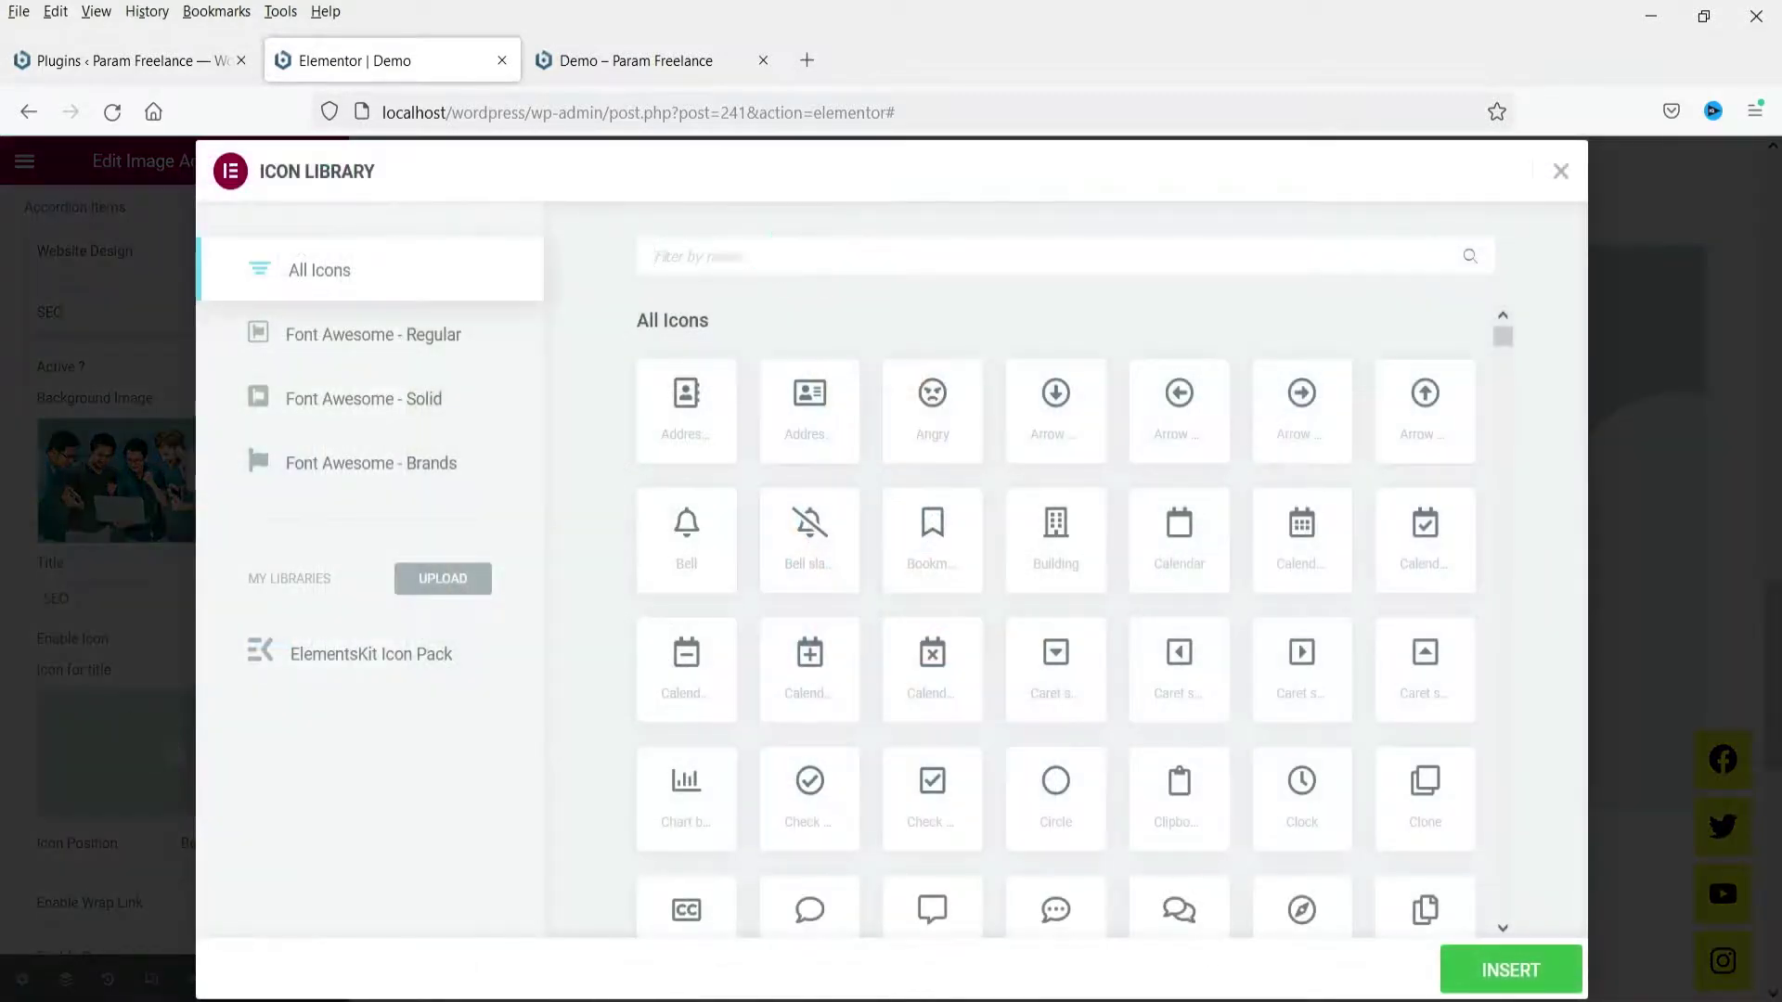
{"action": "left_click", "coordinate": [775, 256]}
{"action": "type", "text": "too"}
{"action": "left_click", "coordinate": [824, 443]}
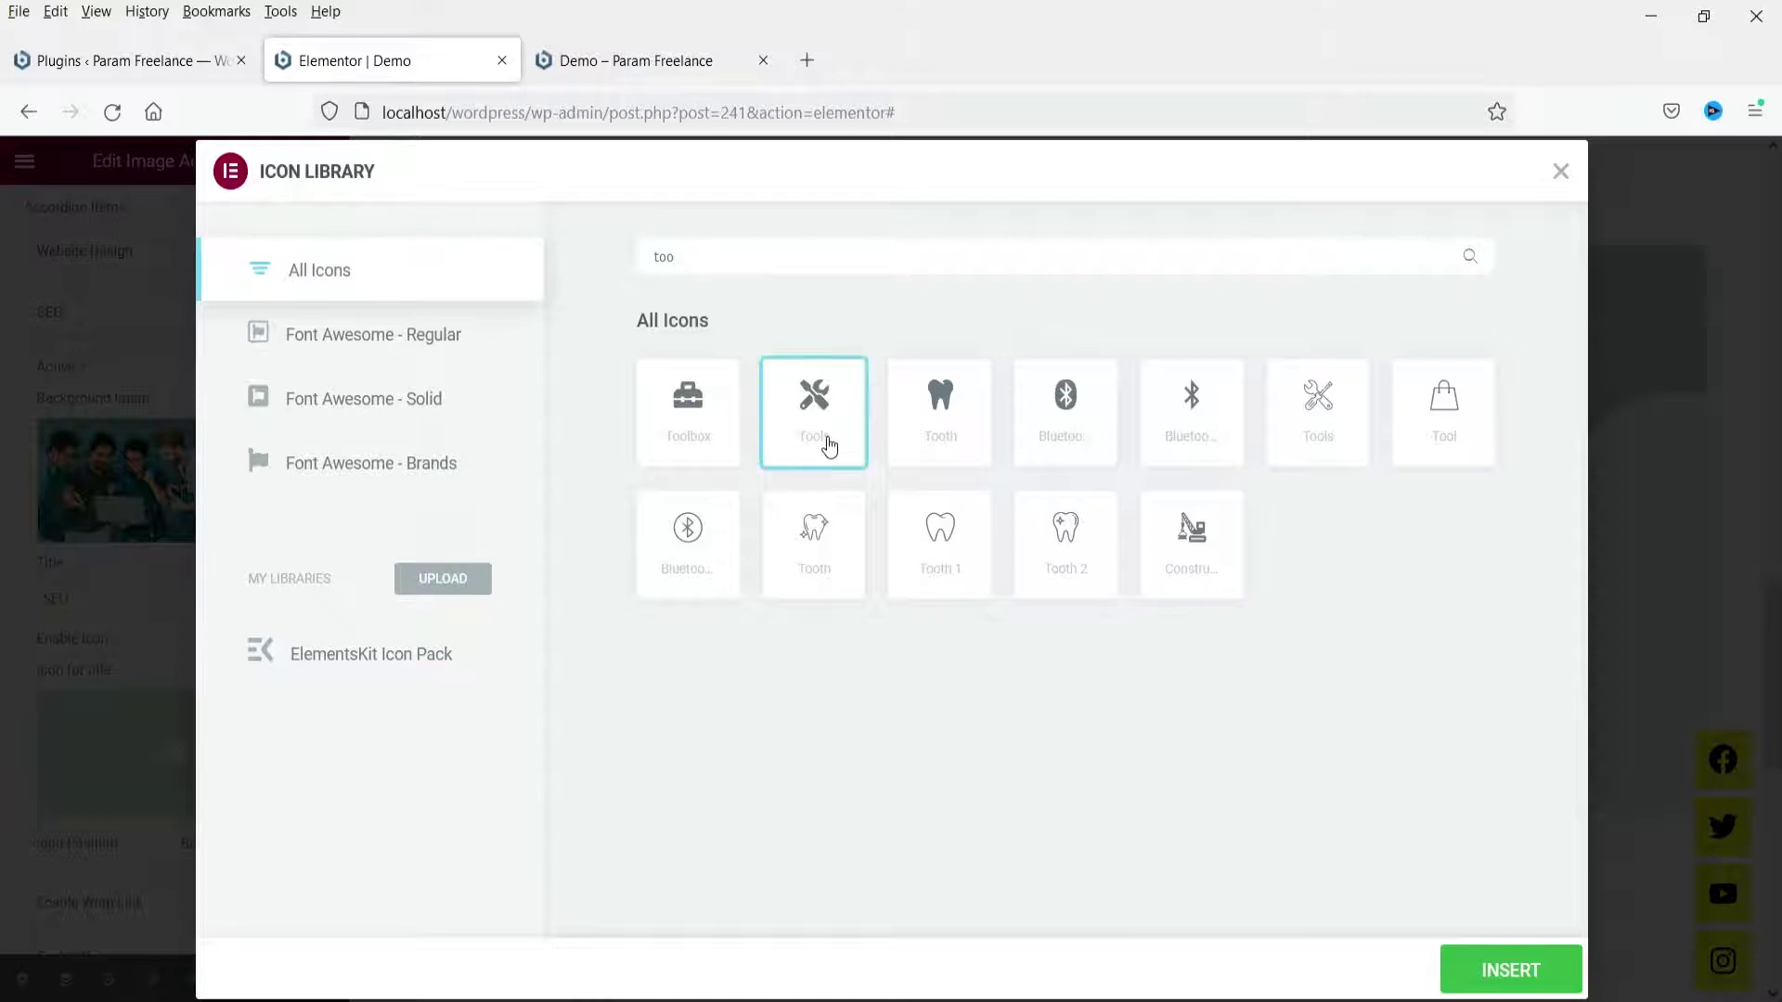
{"action": "left_click", "coordinate": [1504, 970]}
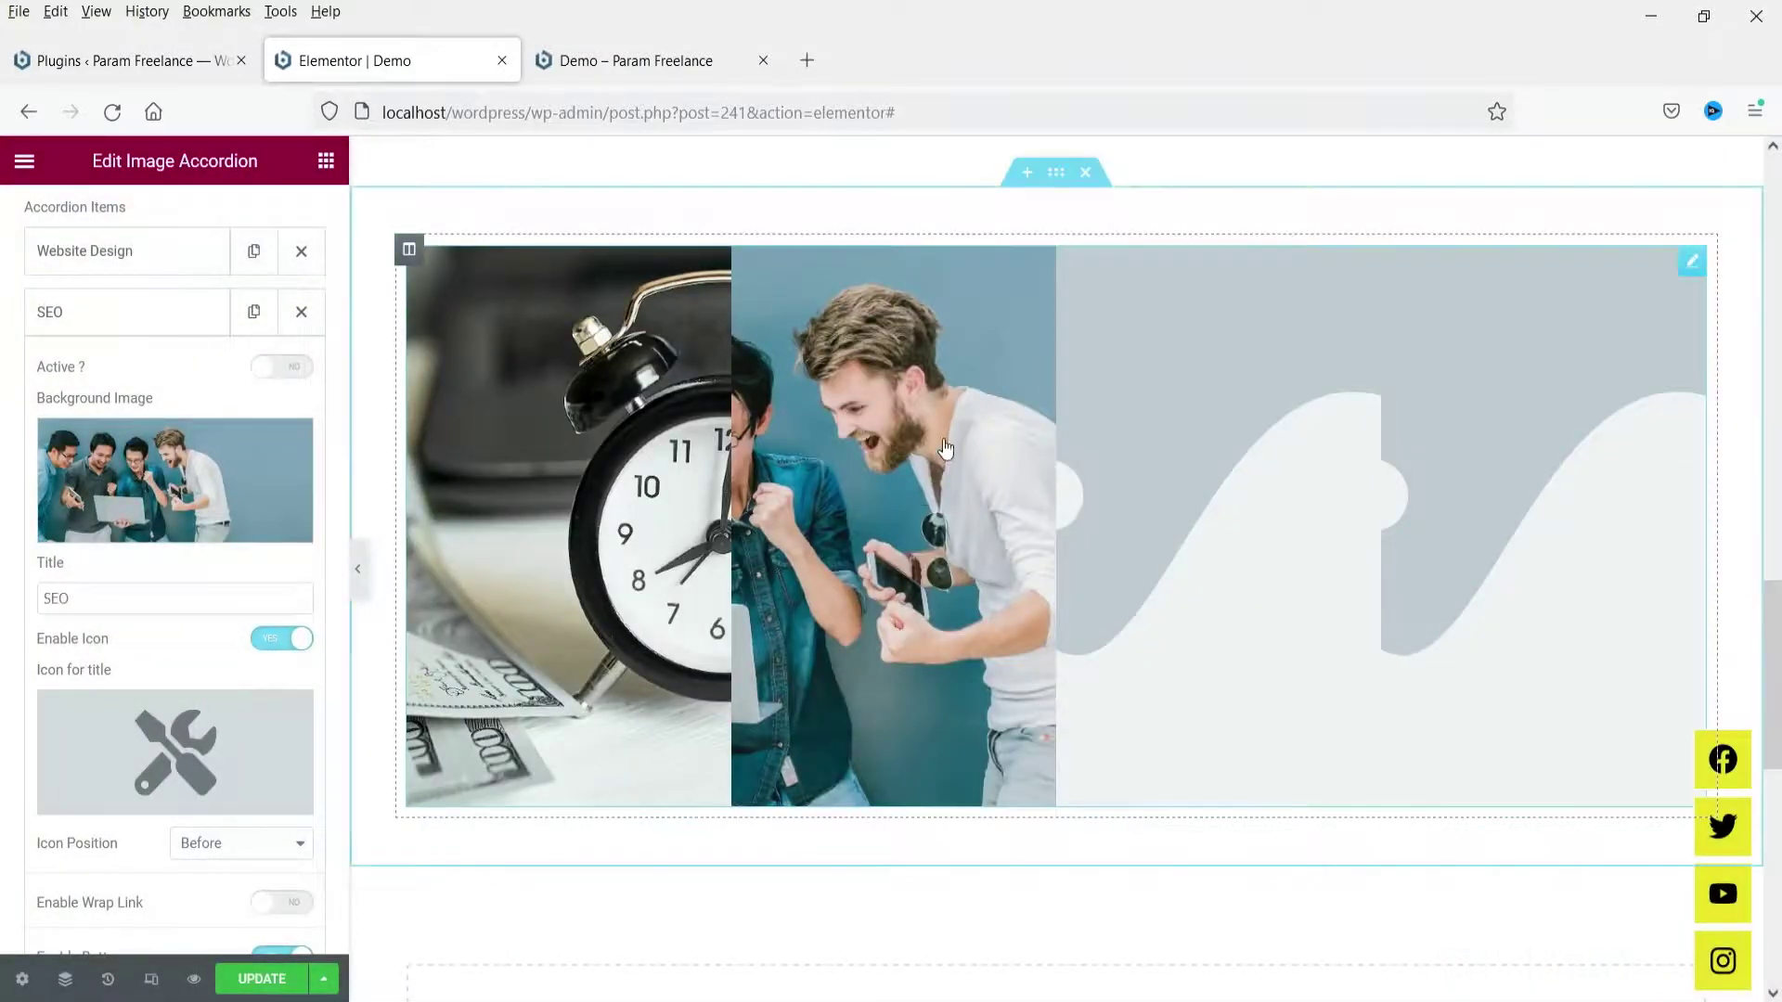
{"action": "mouse_move", "coordinate": [924, 513]}
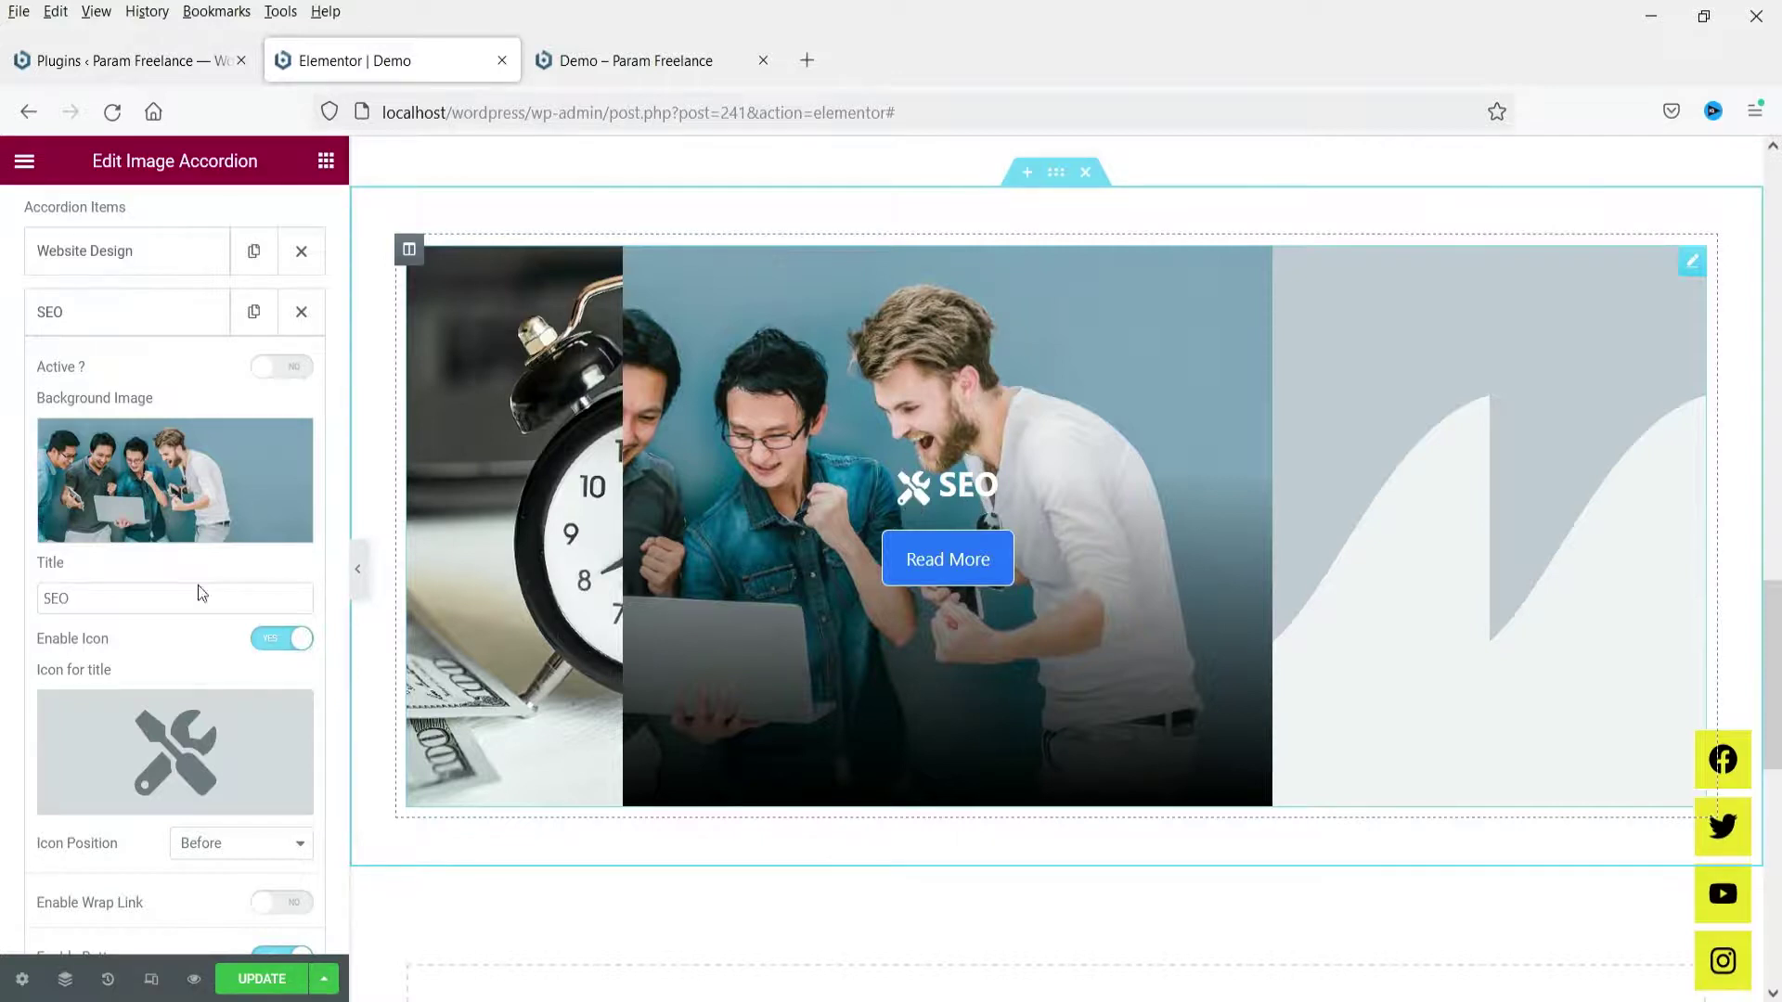
{"action": "scroll", "coordinate": [172, 652], "scroll_direction": "down", "scroll_amount": 5}
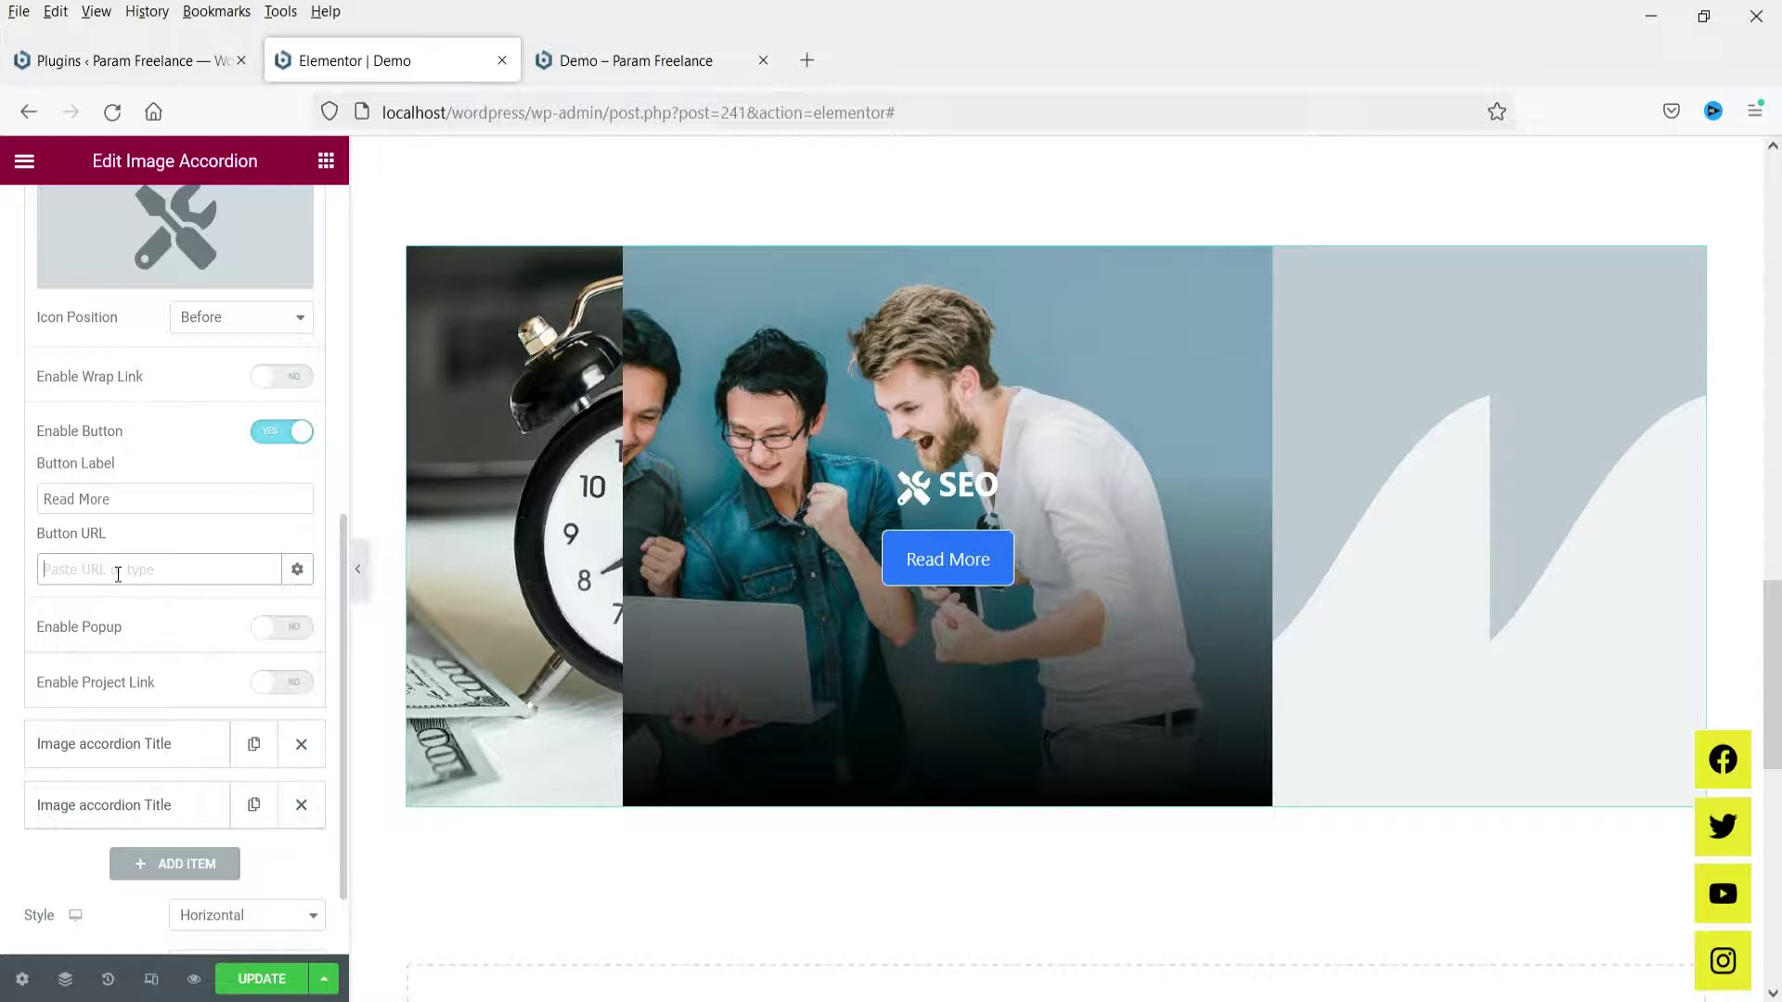
Give the third accordion item the office meeting photo as its background image.
{"action": "left_click", "coordinate": [122, 745]}
{"action": "scroll", "coordinate": [124, 454], "scroll_direction": "up", "scroll_amount": 3}
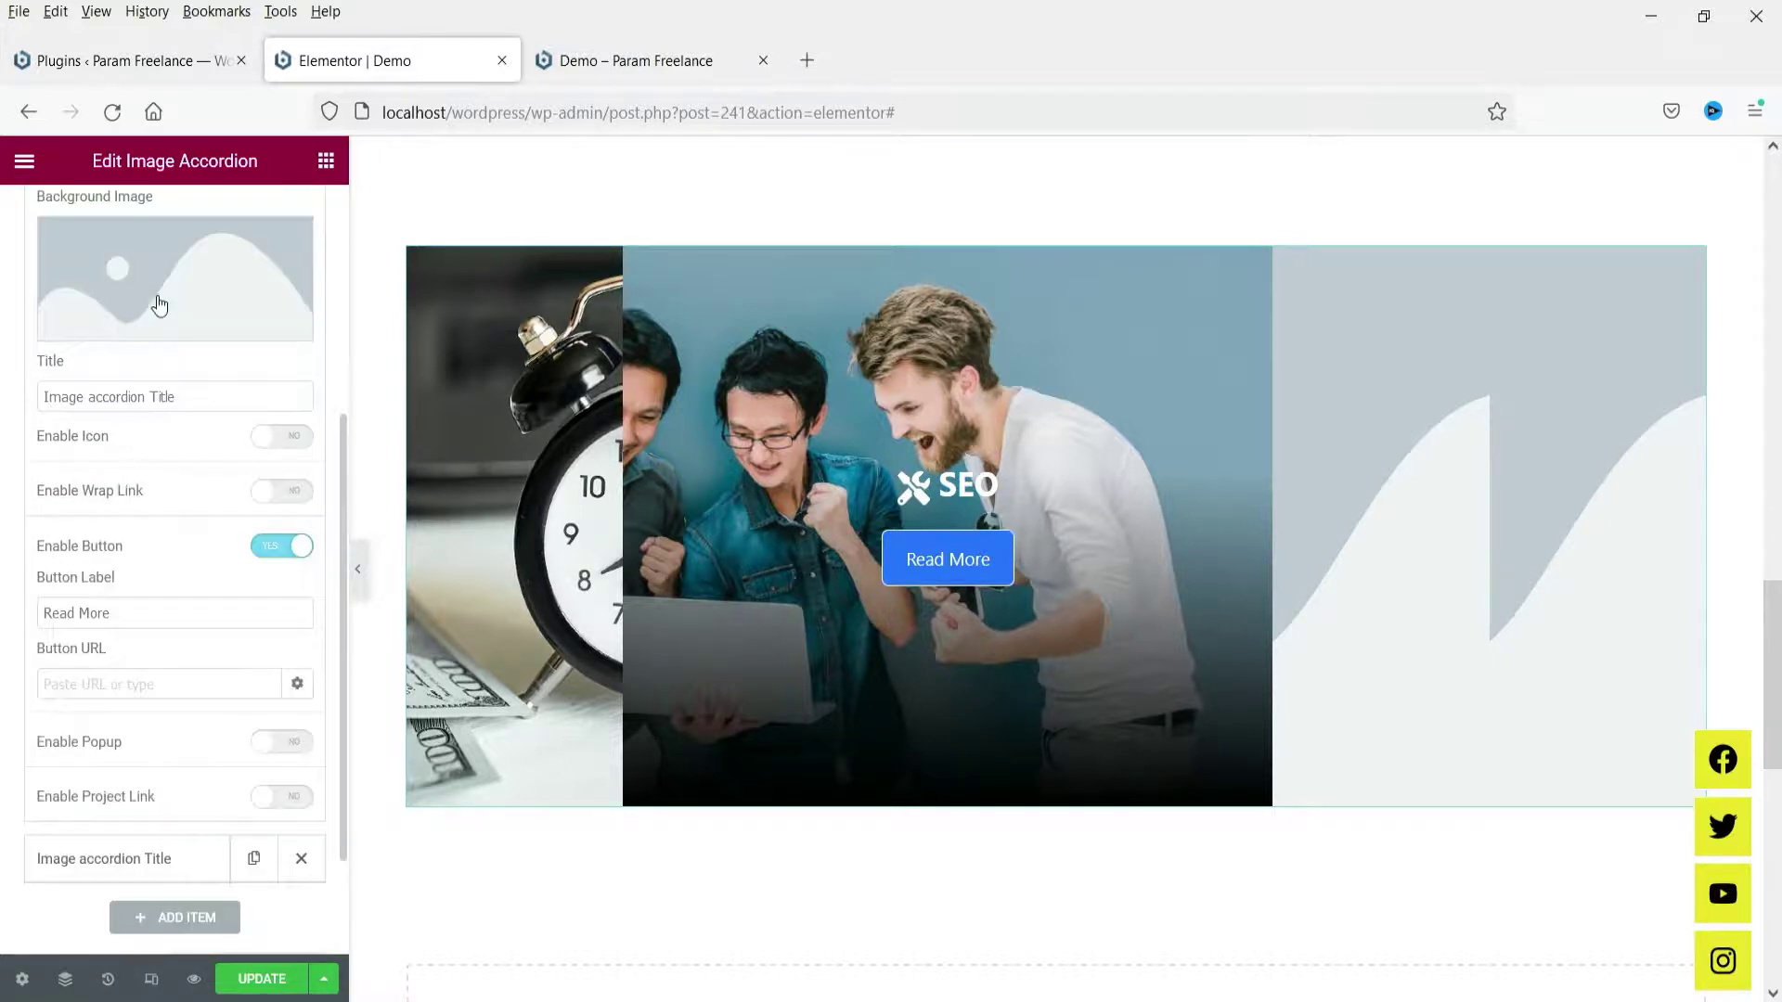
{"action": "left_click", "coordinate": [159, 318]}
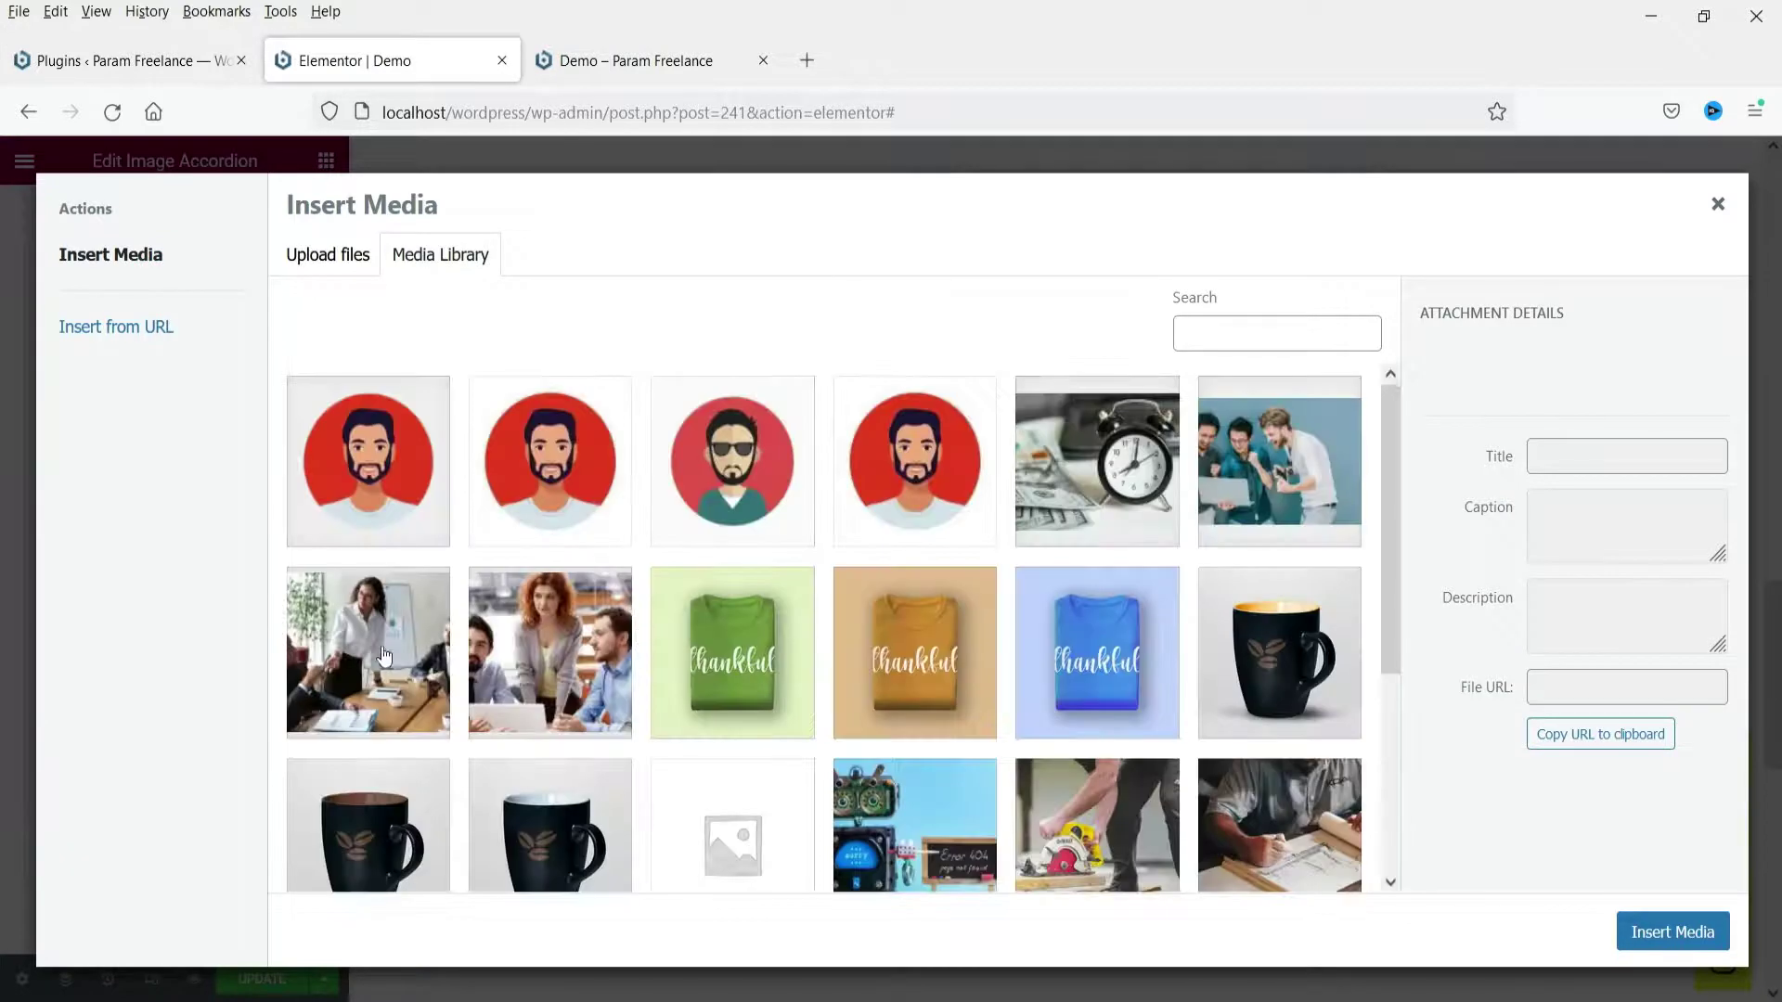
{"action": "left_click", "coordinate": [402, 654]}
{"action": "left_click", "coordinate": [1687, 931]}
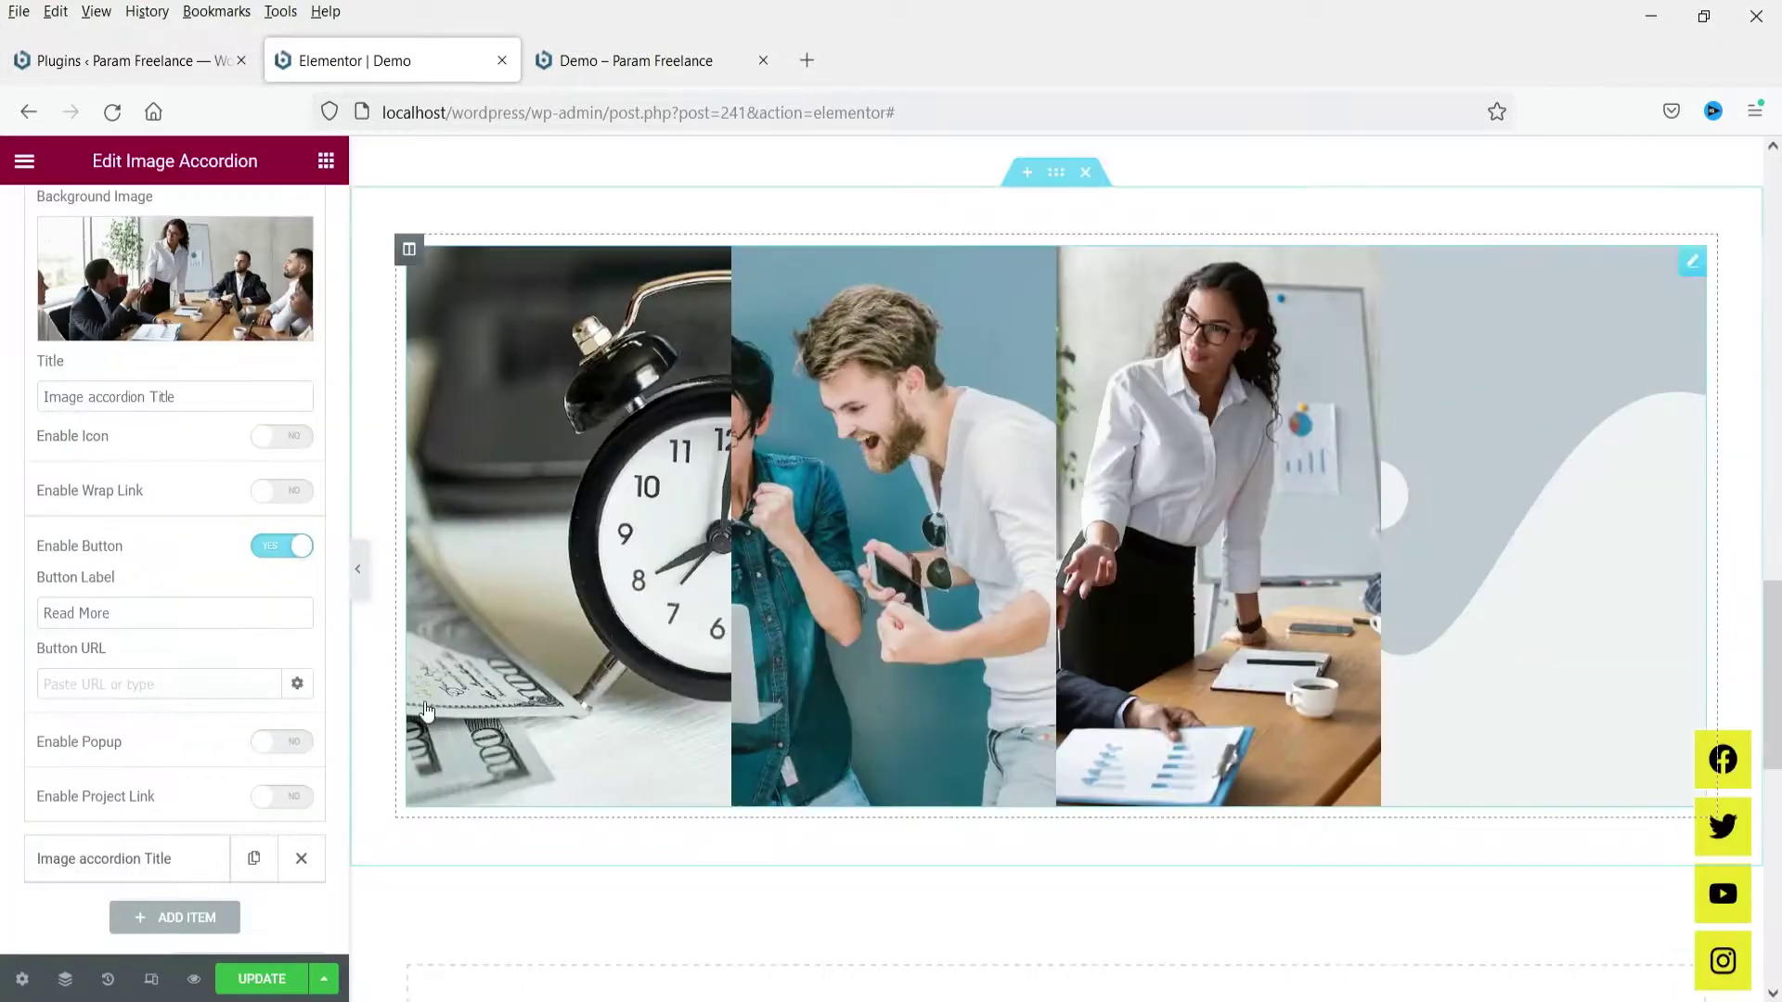
Rename the third item's title to 'Marketing'.
{"action": "scroll", "coordinate": [231, 451], "scroll_direction": "up", "scroll_amount": 3}
{"action": "scroll", "coordinate": [231, 452], "scroll_direction": "up", "scroll_amount": 2}
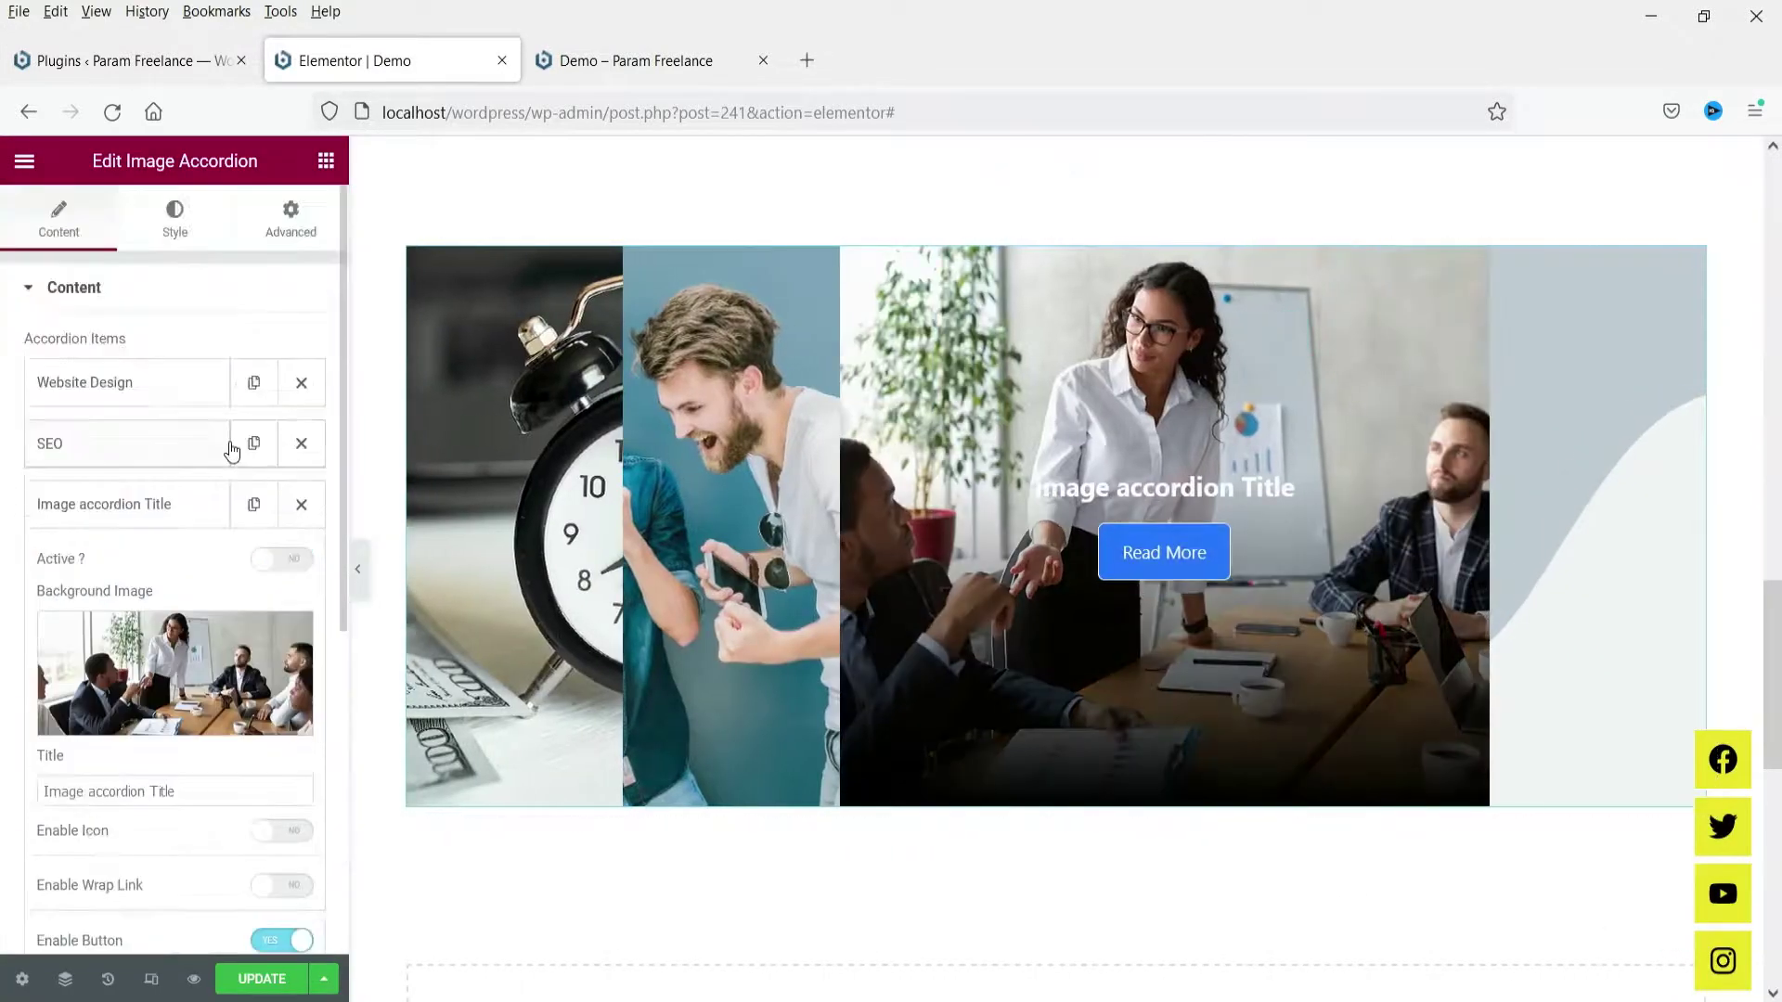
{"action": "scroll", "coordinate": [225, 582], "scroll_direction": "down", "scroll_amount": 3}
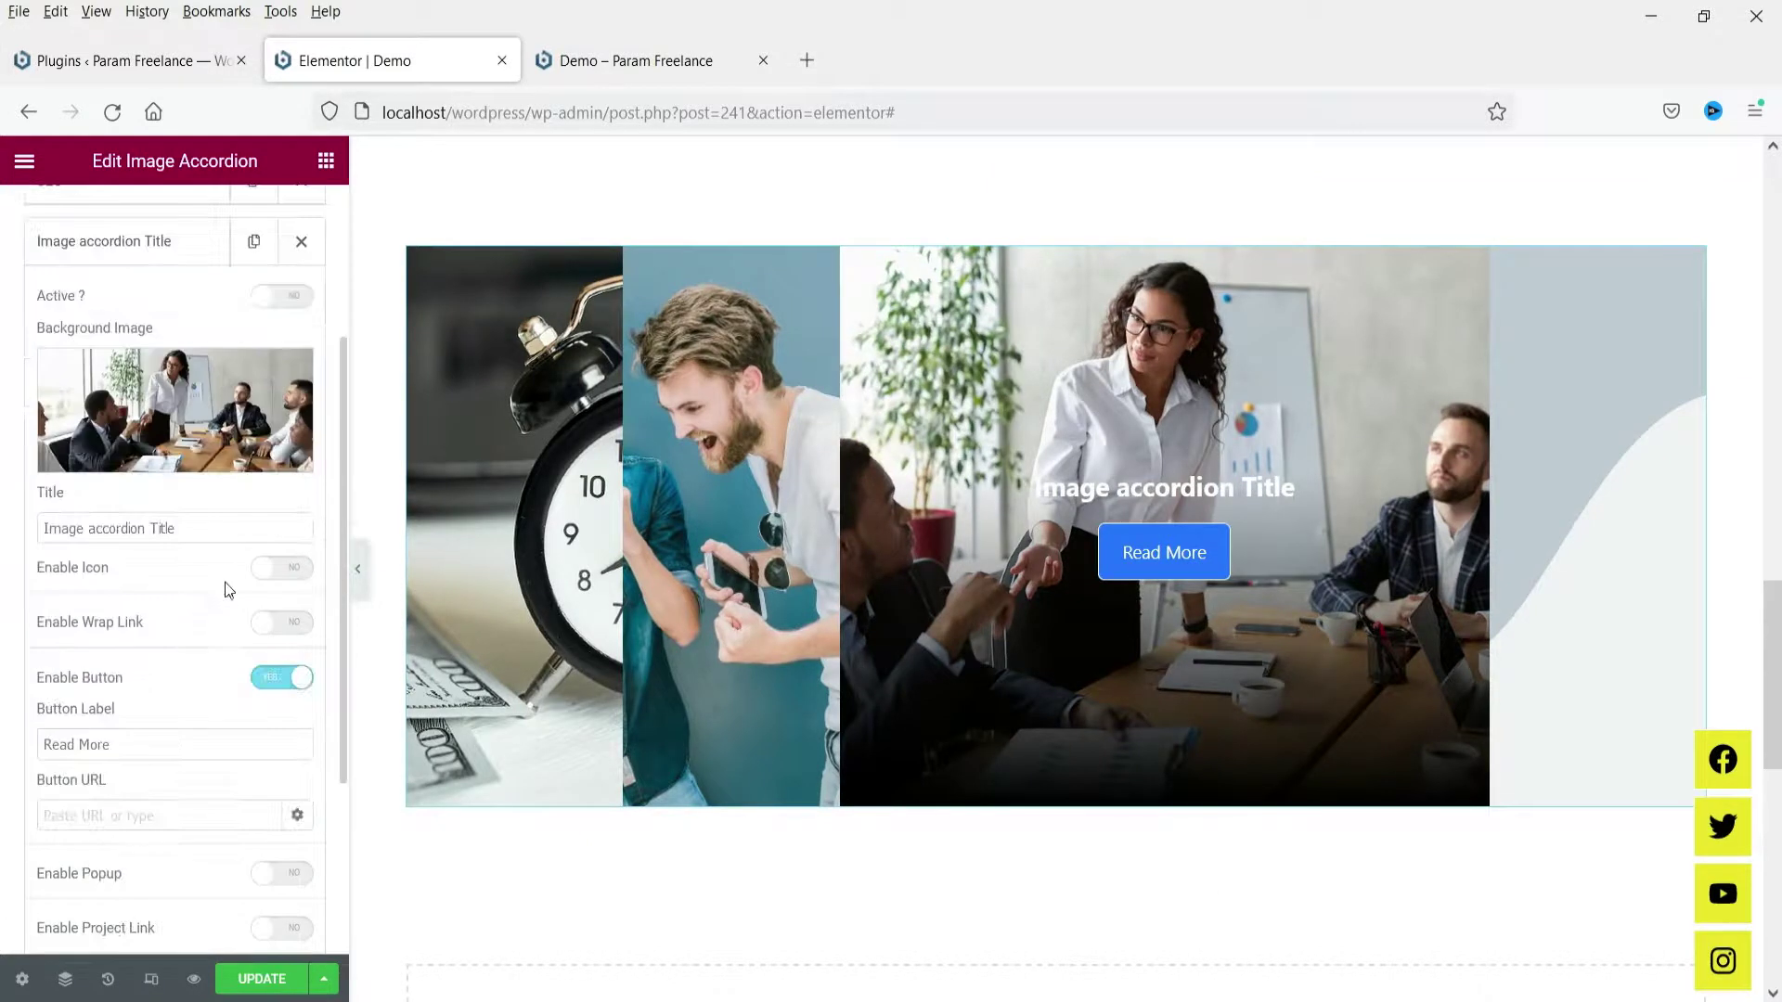
{"action": "triple_click", "coordinate": [221, 527]}
{"action": "type", "text": "Marketing"}
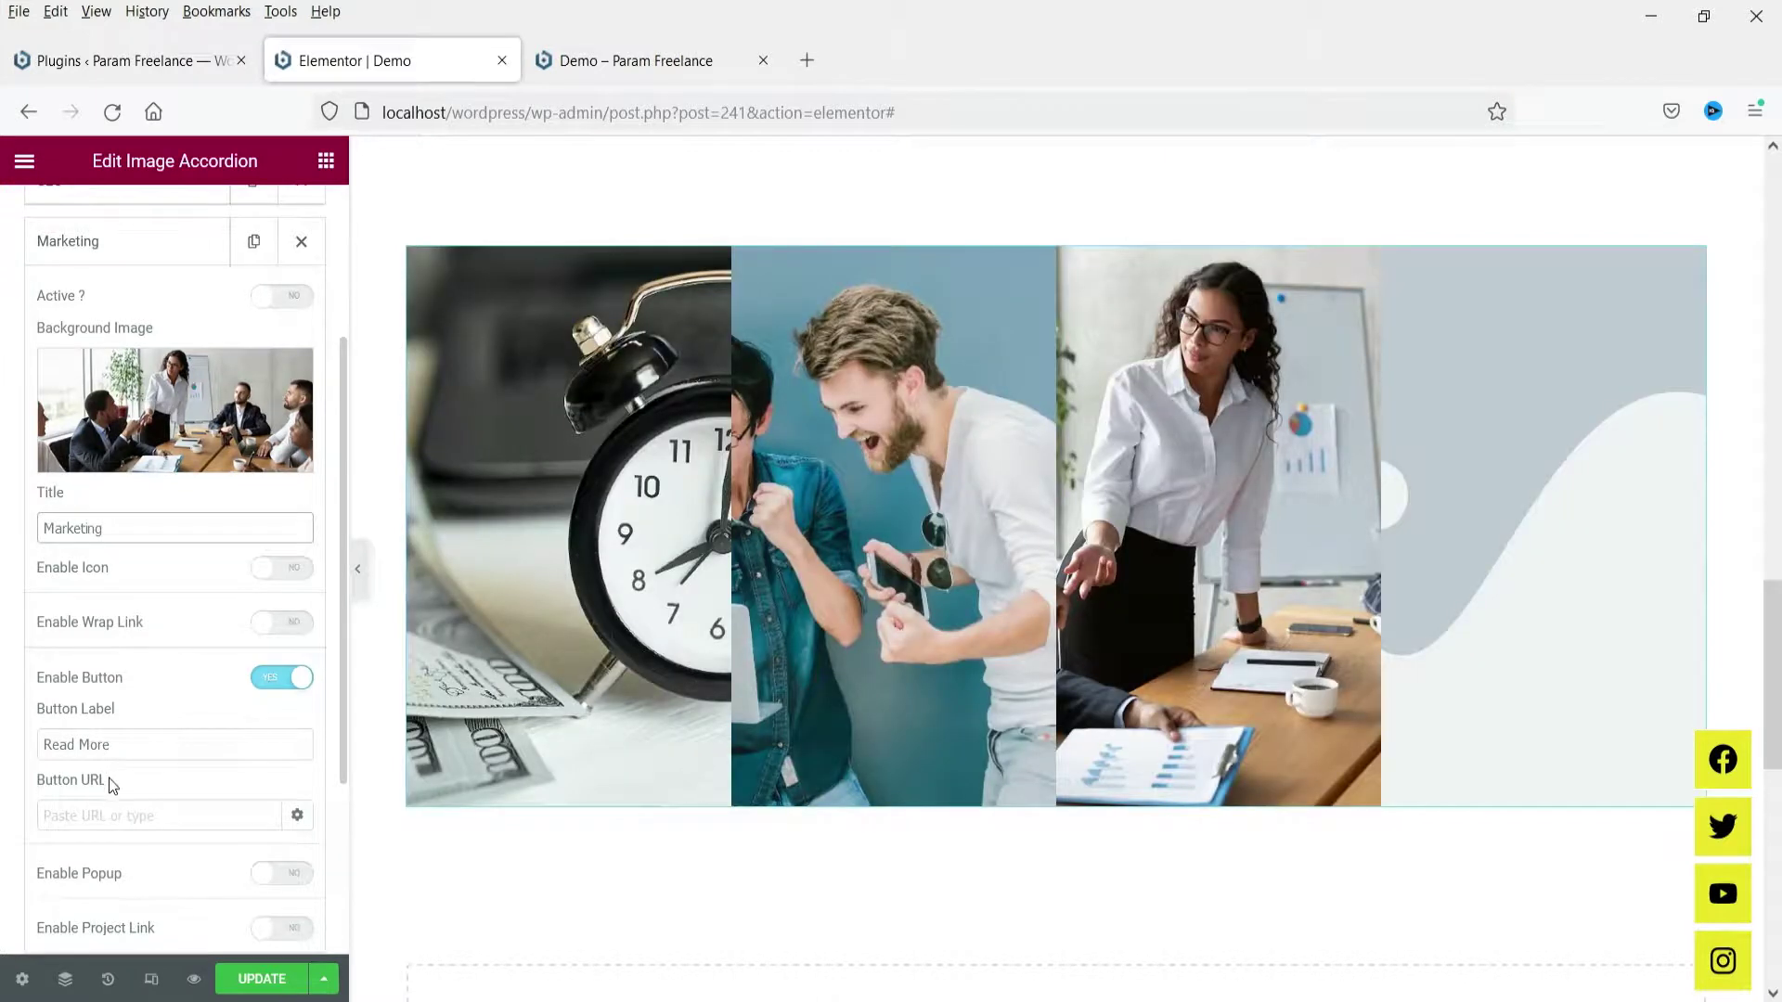
Set the Marketing button URL to '#' and collapse the item.
{"action": "left_click", "coordinate": [93, 803]}
{"action": "type", "text": "#"}
{"action": "left_click", "coordinate": [106, 237]}
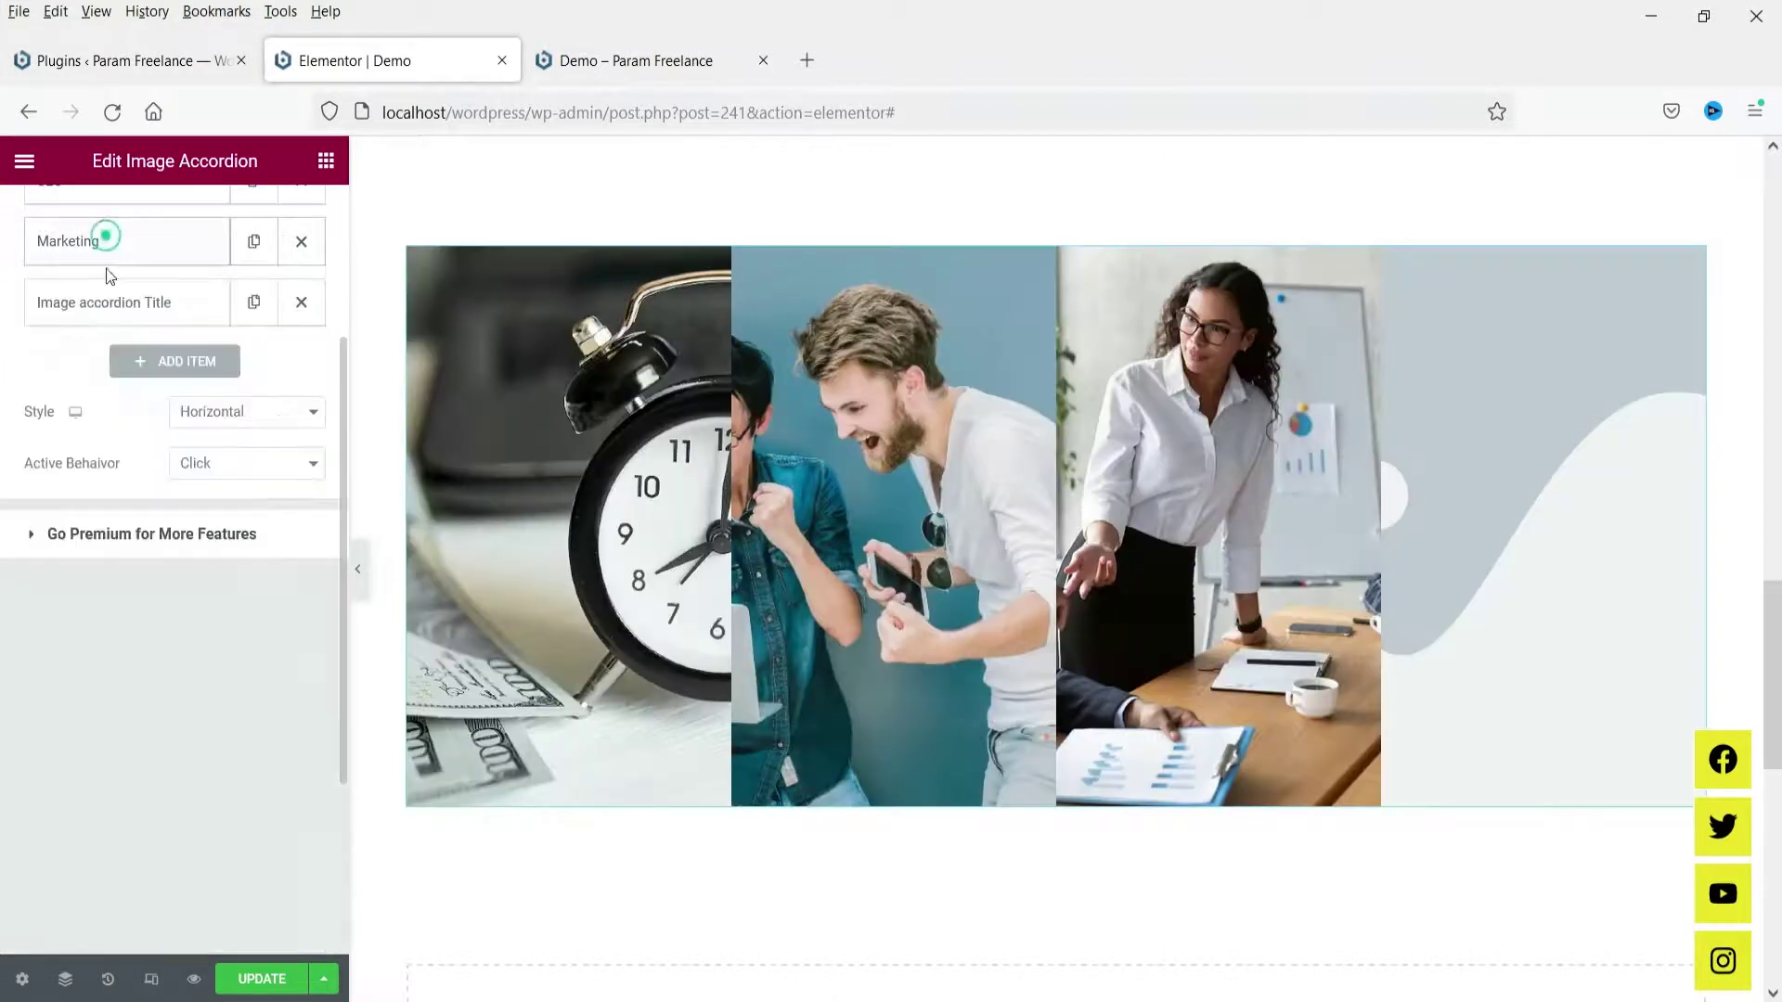
Give the fourth accordion item the red-haired office-team photo as its background image.
{"action": "left_click", "coordinate": [106, 302]}
{"action": "left_click", "coordinate": [115, 499]}
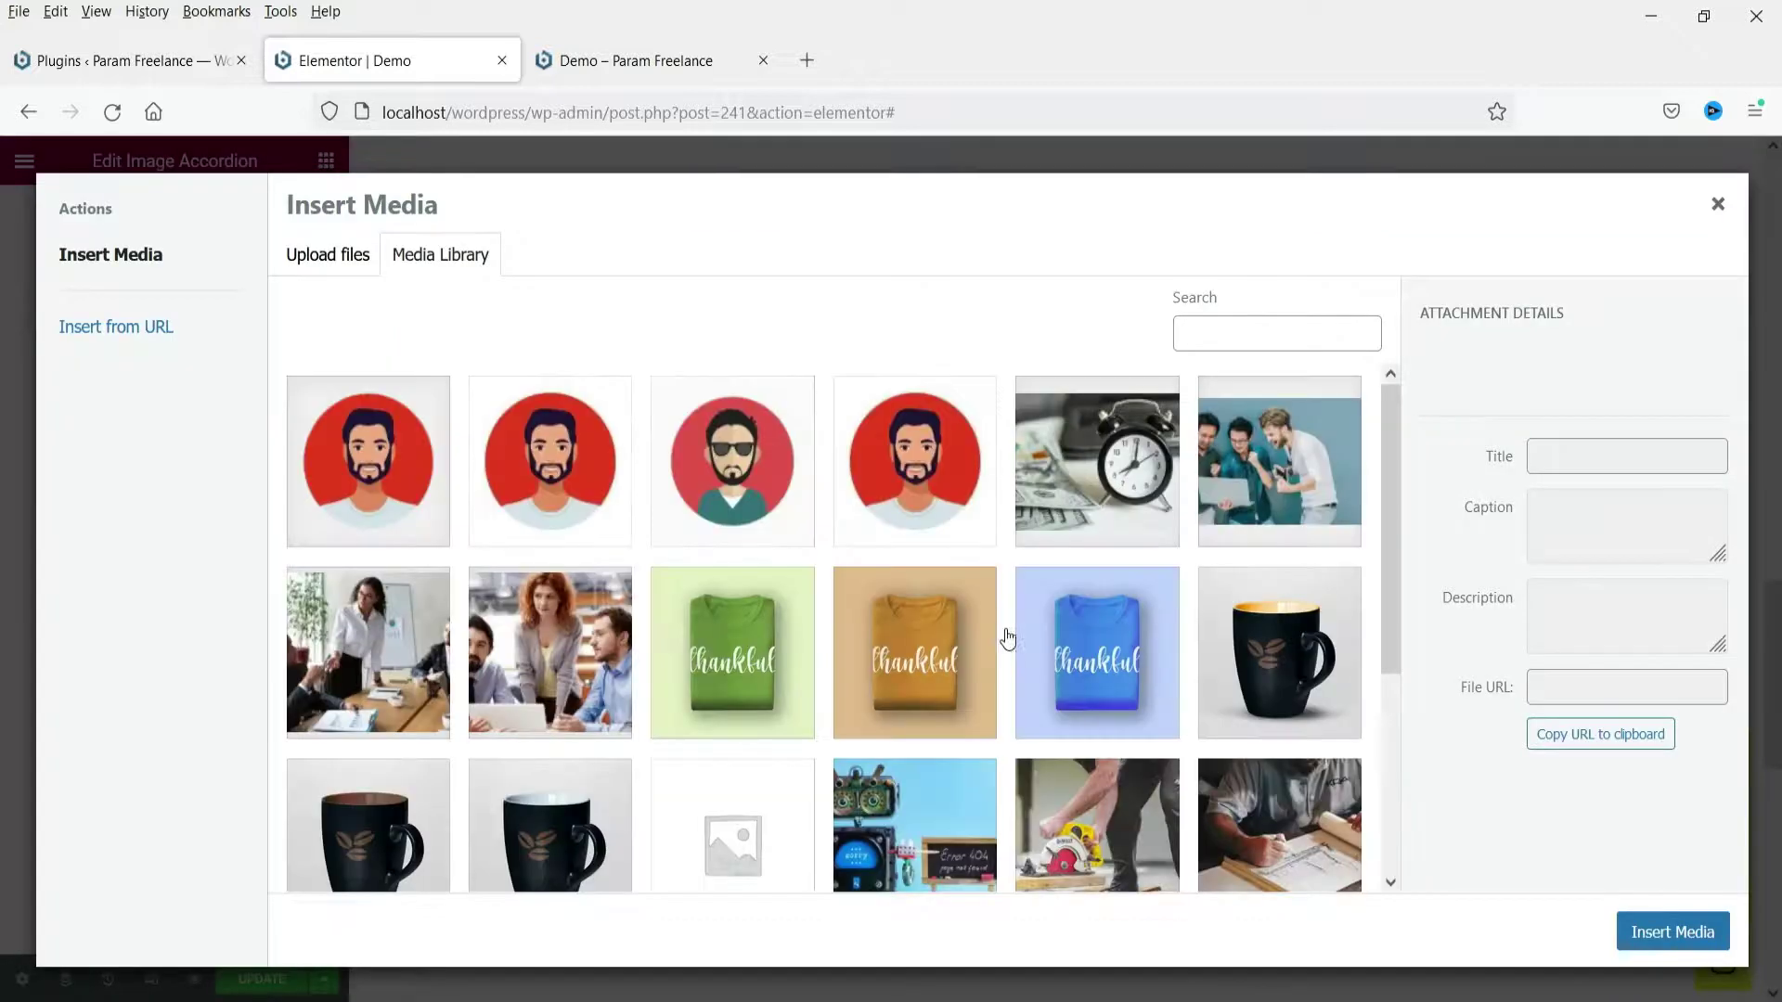
{"action": "left_click", "coordinate": [575, 638]}
{"action": "left_click", "coordinate": [1671, 933]}
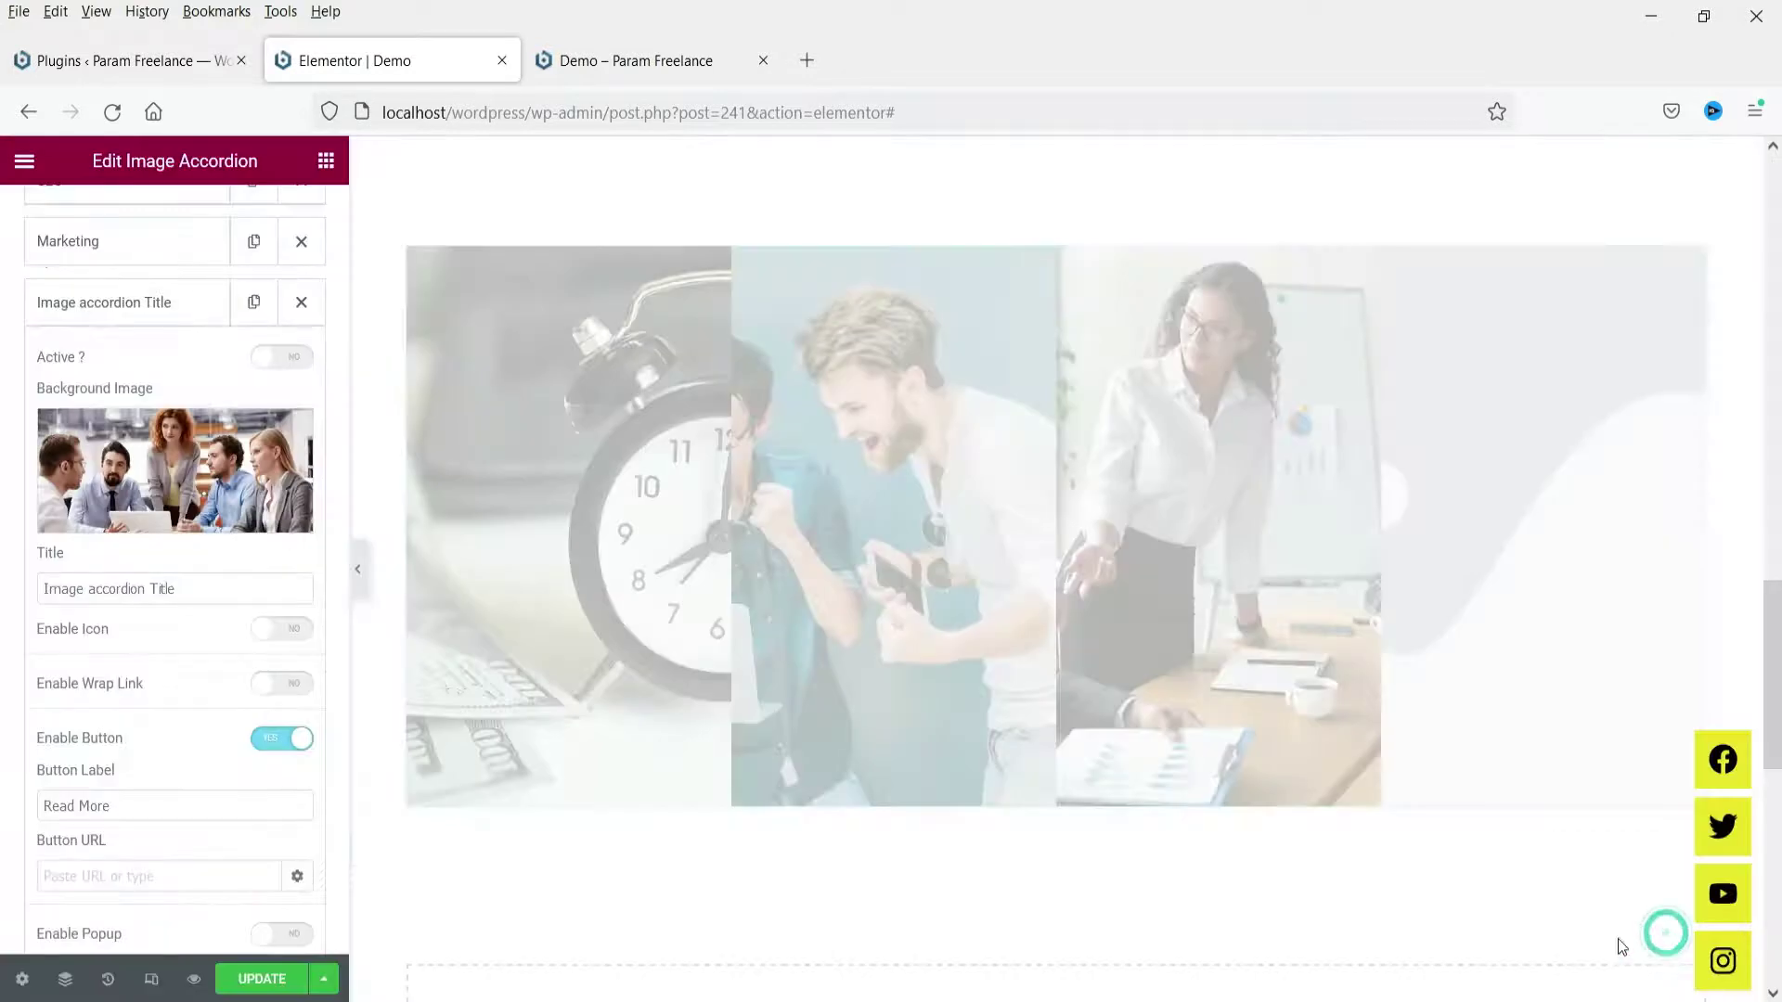
Retitle the fourth item 'My Projects' and set its button link to #.
{"action": "left_click_drag", "start_coordinate": [247, 595], "coordinate": [23, 605]}
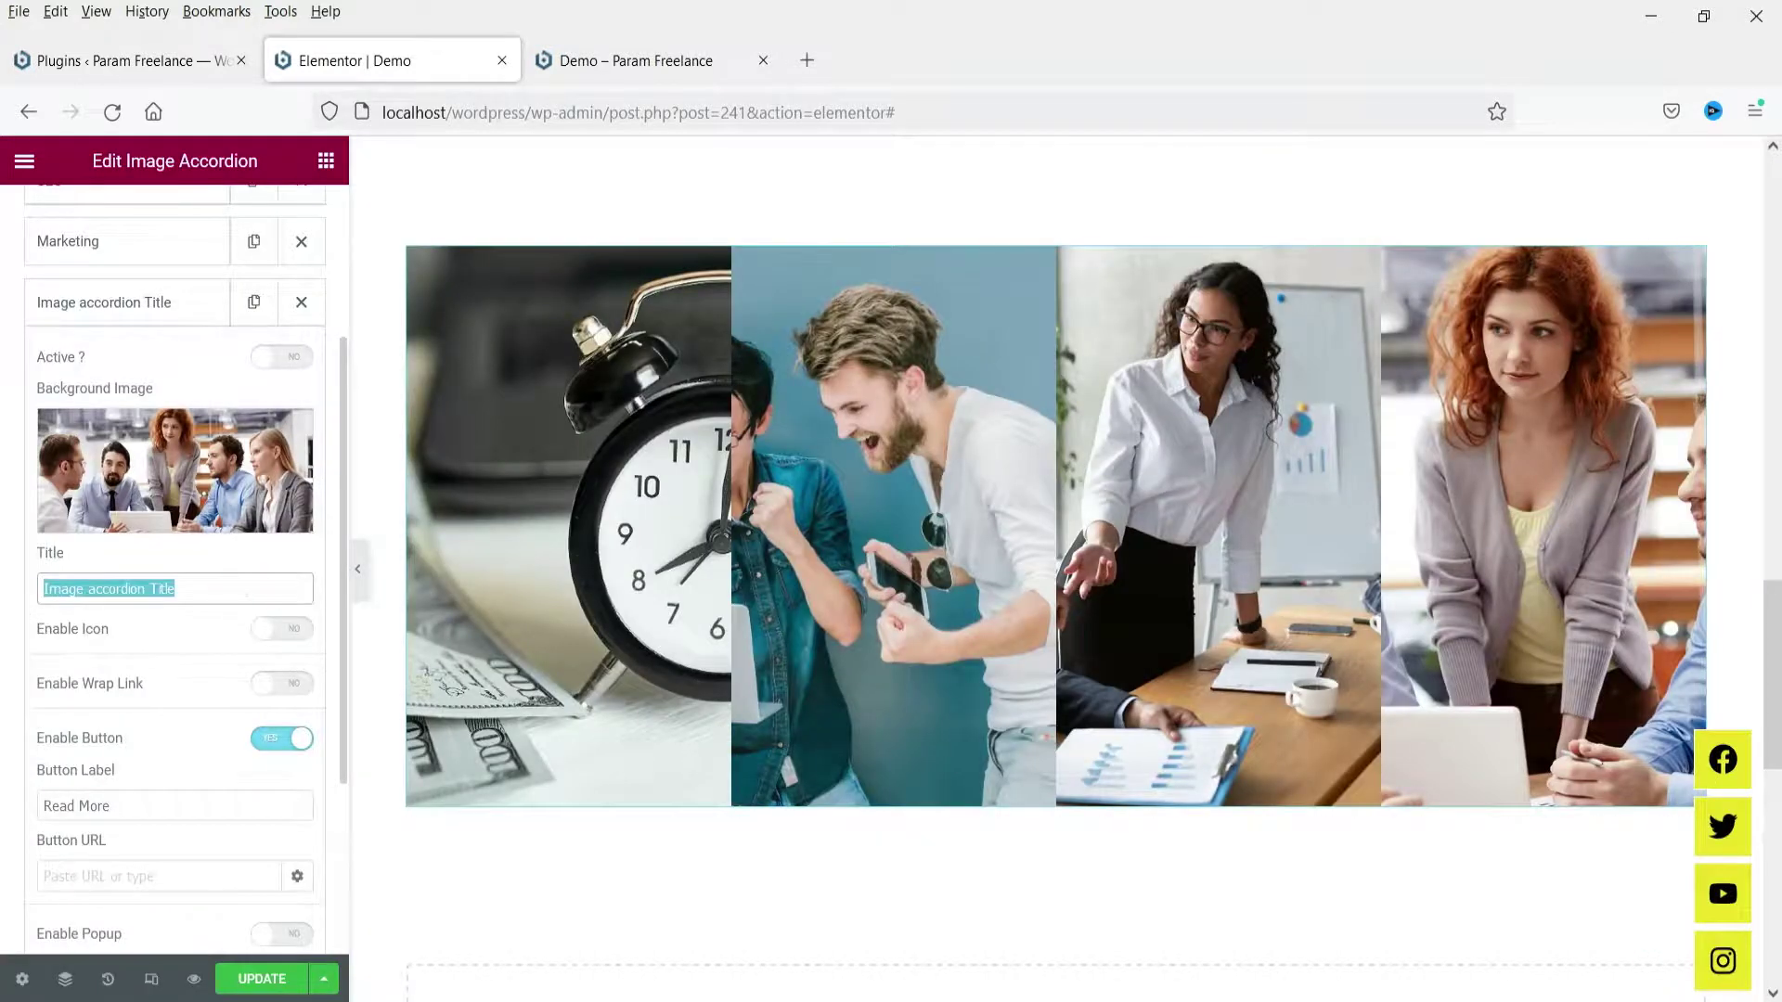
{"action": "type", "text": "My Projects"}
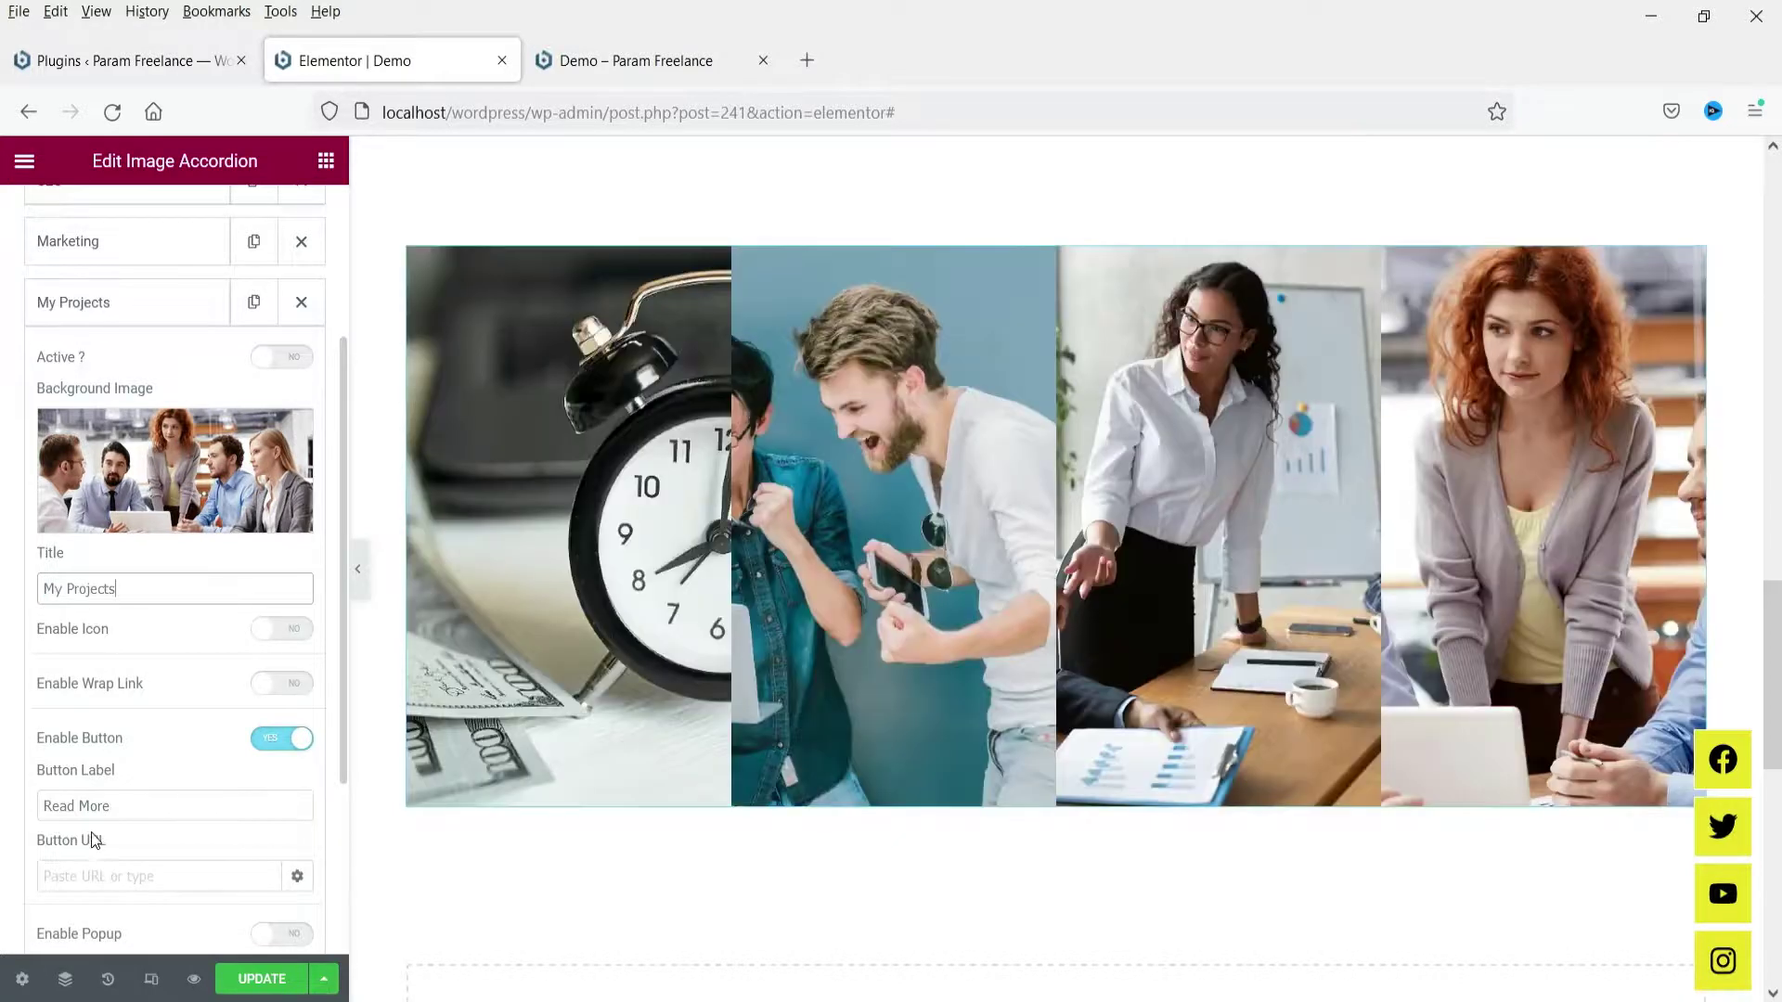
{"action": "left_click", "coordinate": [87, 879]}
{"action": "type", "text": "#"}
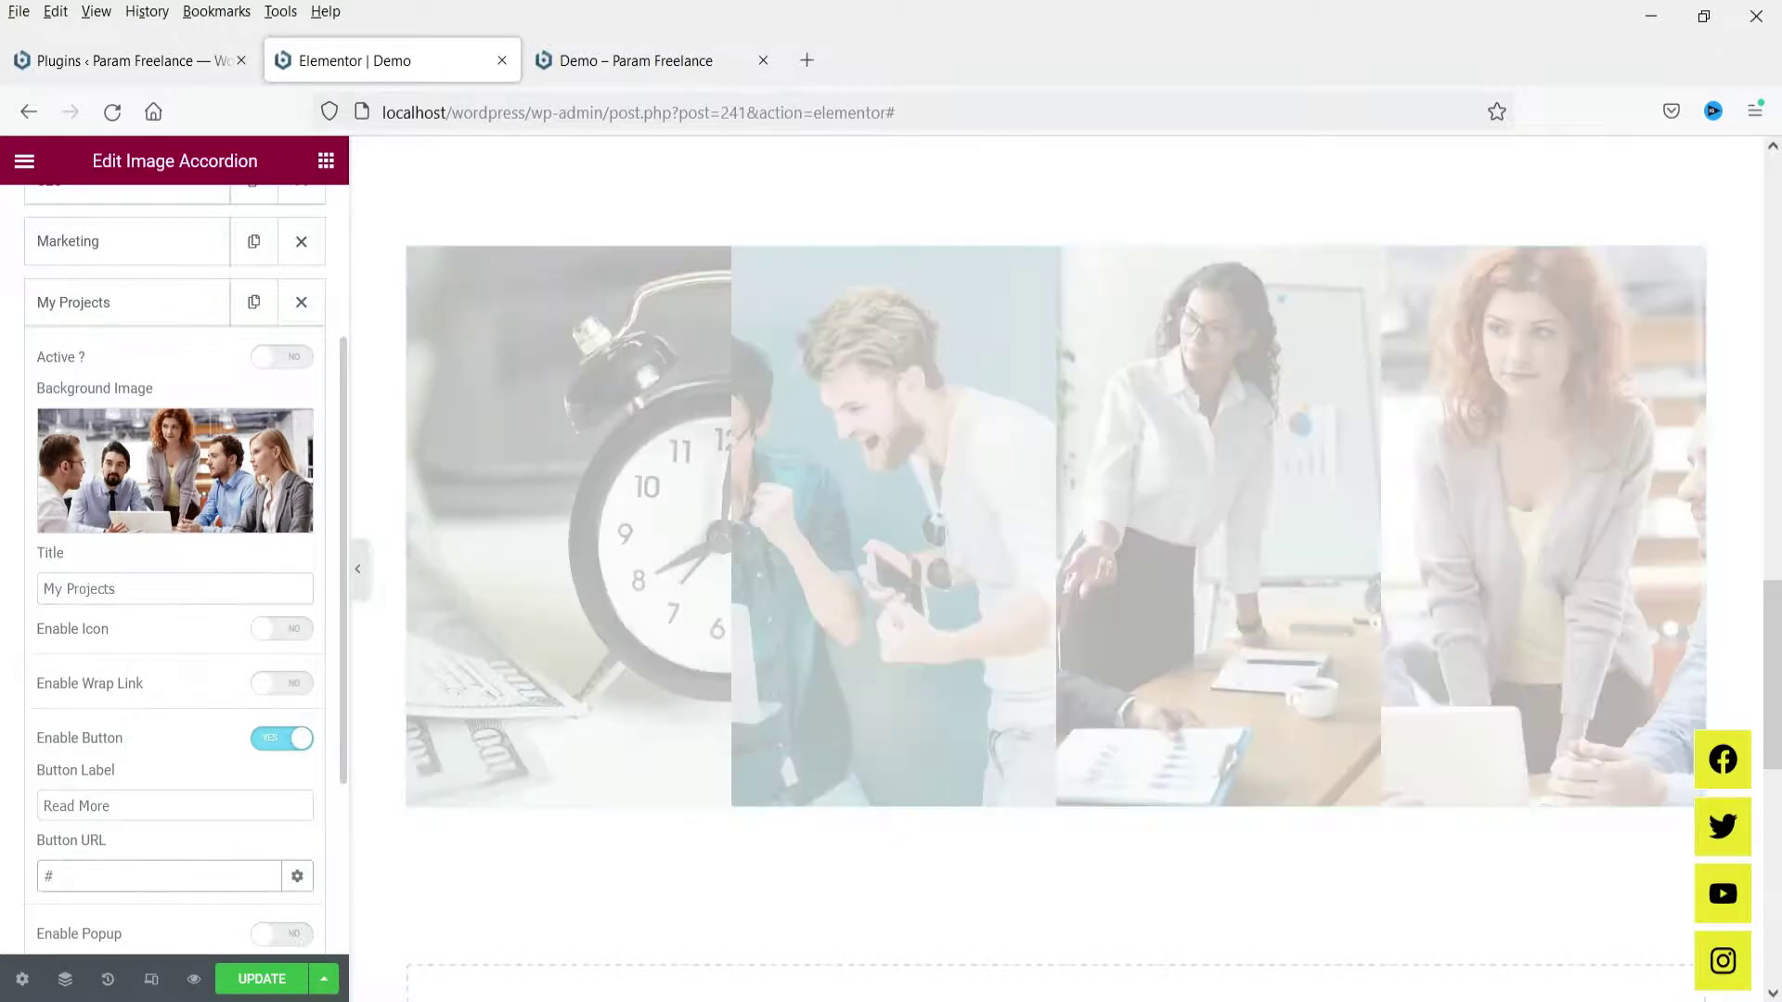
{"action": "scroll", "coordinate": [175, 556], "scroll_direction": "down", "scroll_amount": 3}
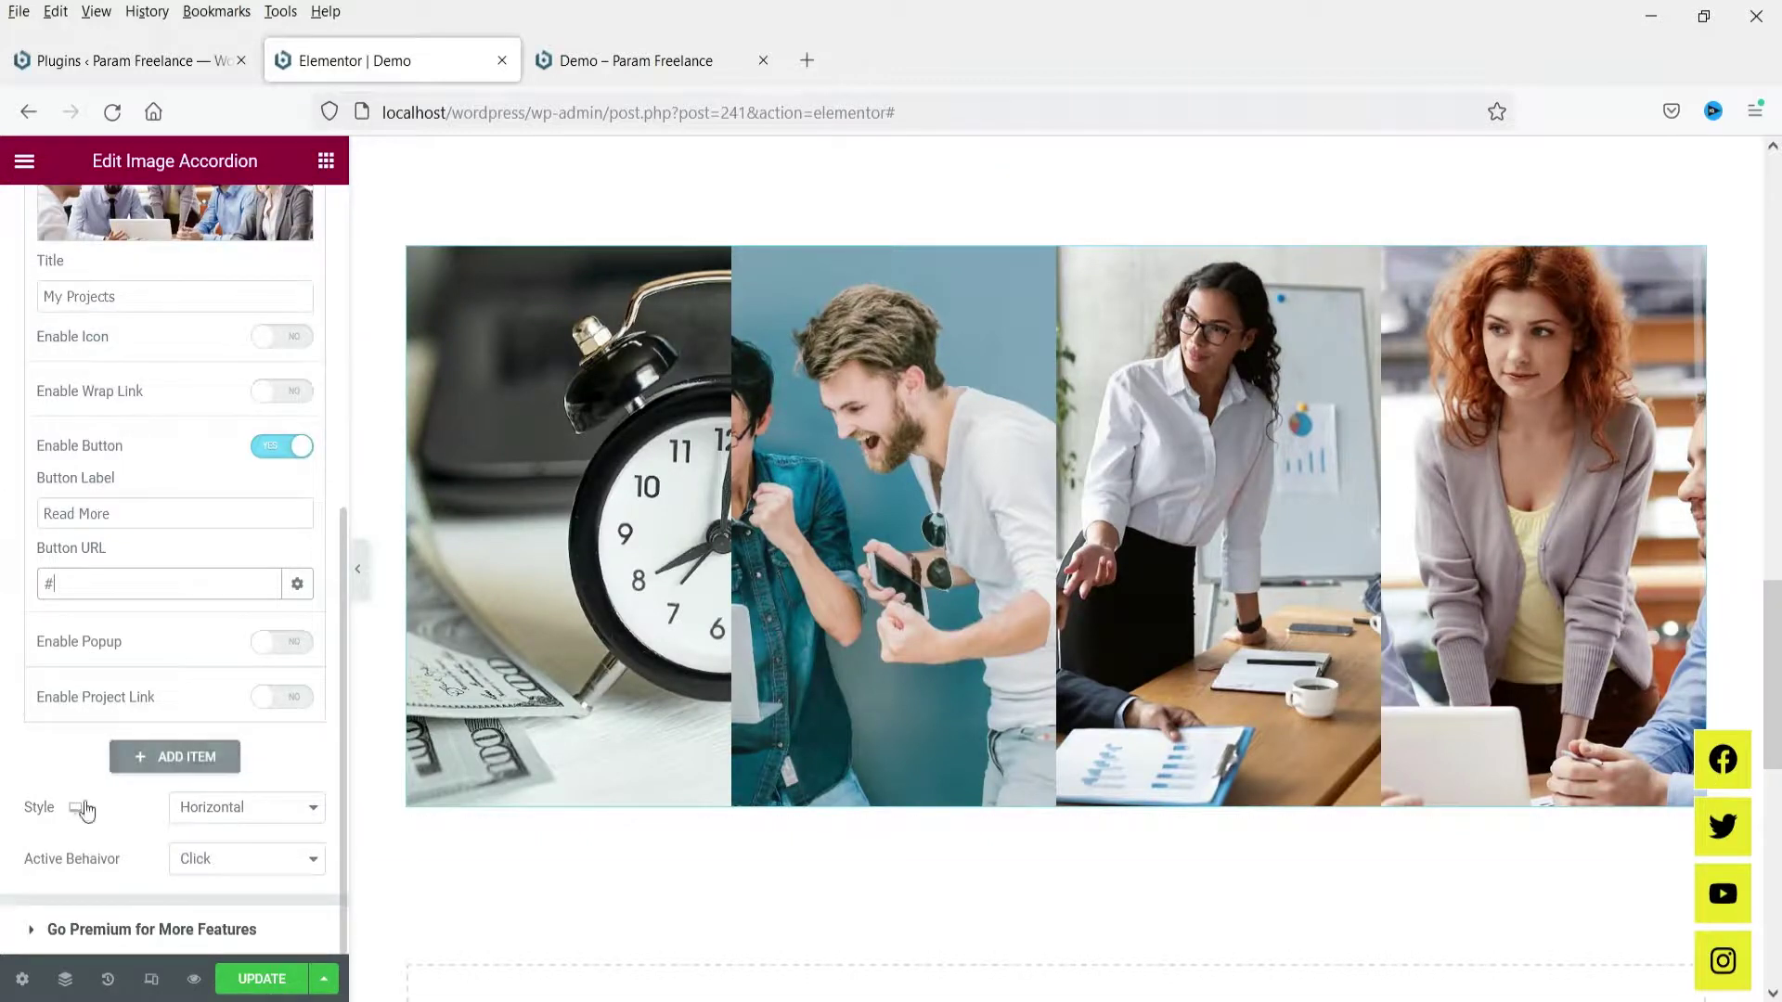
Switch the accordion to the Vertical style and preview each of the four strips.
{"action": "left_click", "coordinate": [259, 823]}
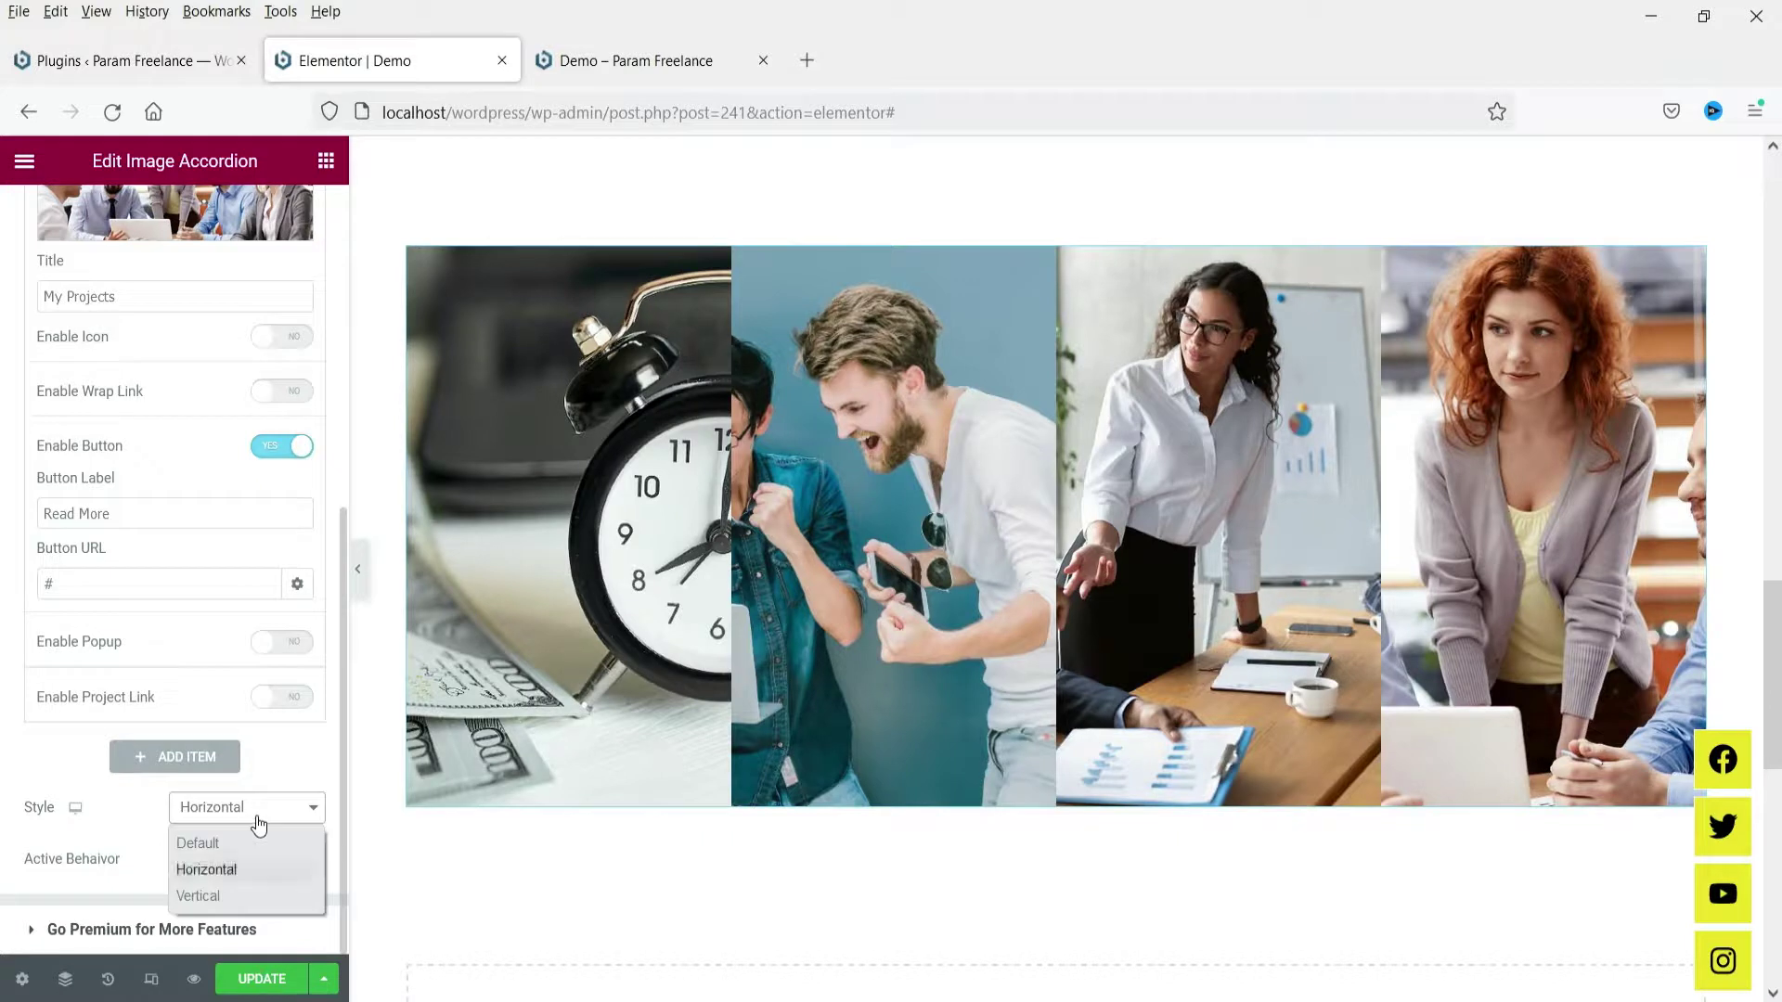
{"action": "left_click", "coordinate": [243, 895]}
{"action": "left_click", "coordinate": [940, 320]}
{"action": "left_click", "coordinate": [947, 553]}
{"action": "left_click", "coordinate": [903, 675]}
{"action": "left_click", "coordinate": [900, 732]}
Return the accordion to the Horizontal style, keeping items opening on click.
{"action": "left_click", "coordinate": [225, 870]}
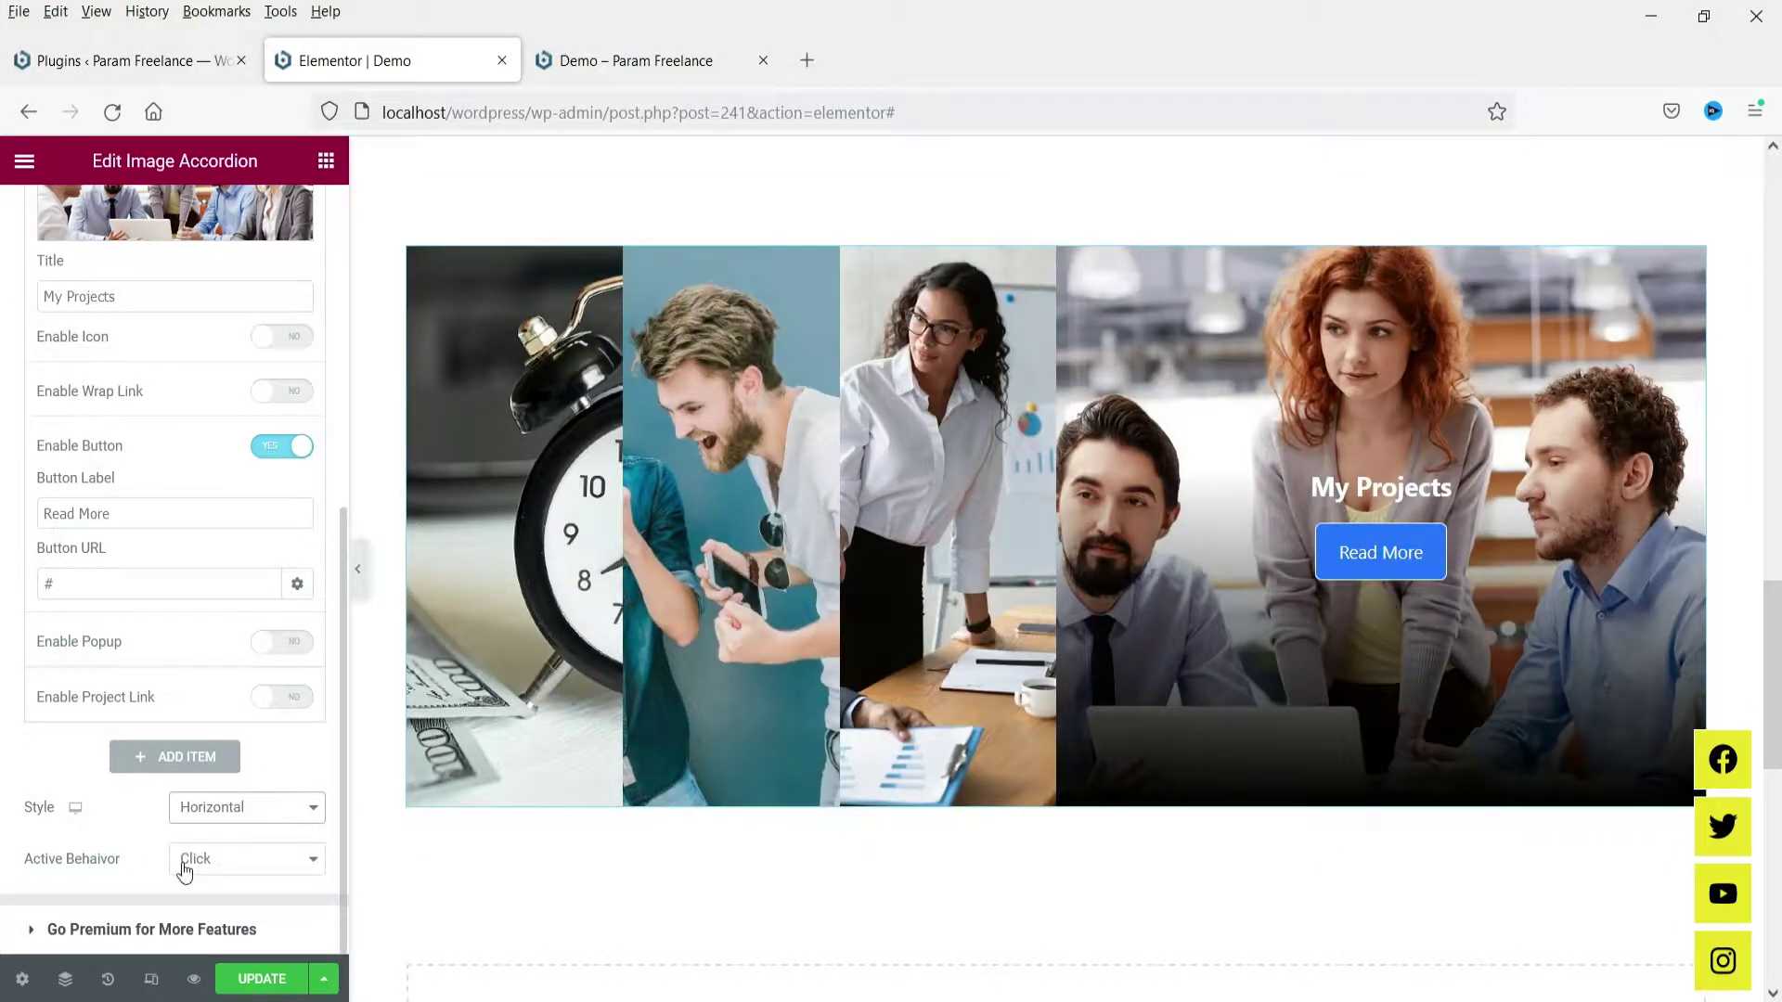
{"action": "left_click", "coordinate": [228, 868]}
{"action": "left_click", "coordinate": [229, 868]}
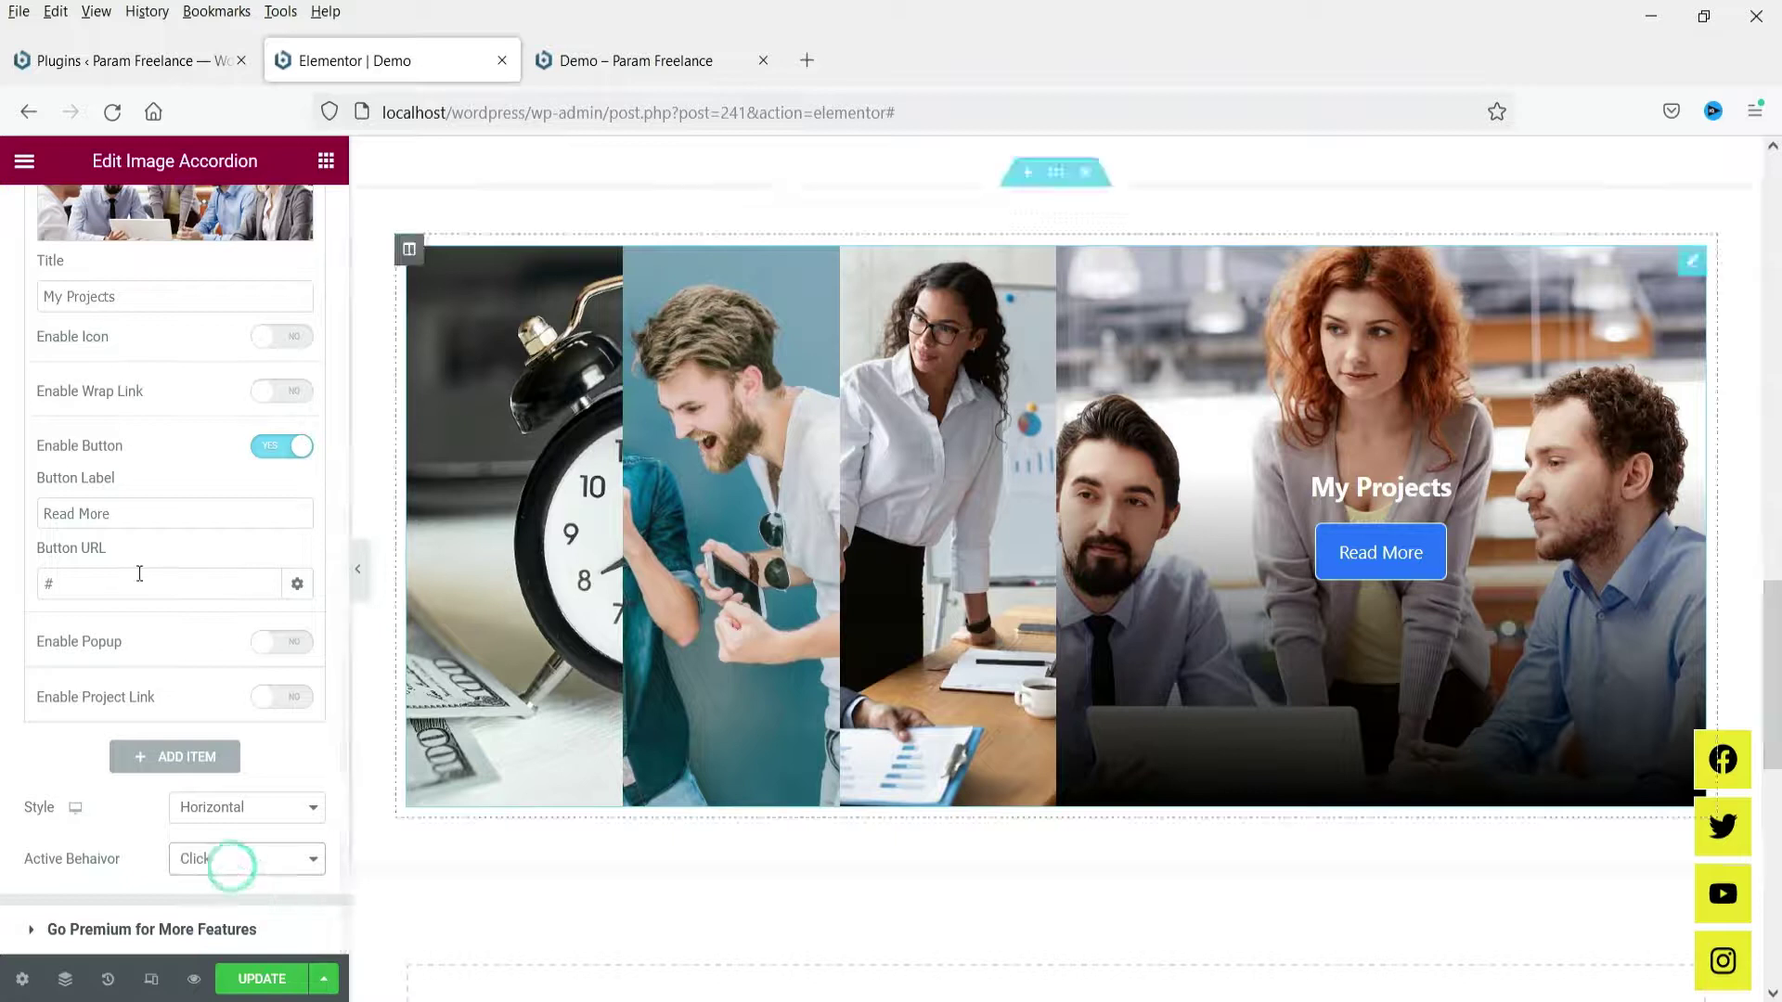
{"action": "scroll", "coordinate": [163, 418], "scroll_direction": "up", "scroll_amount": 6}
{"action": "left_click", "coordinate": [182, 238]}
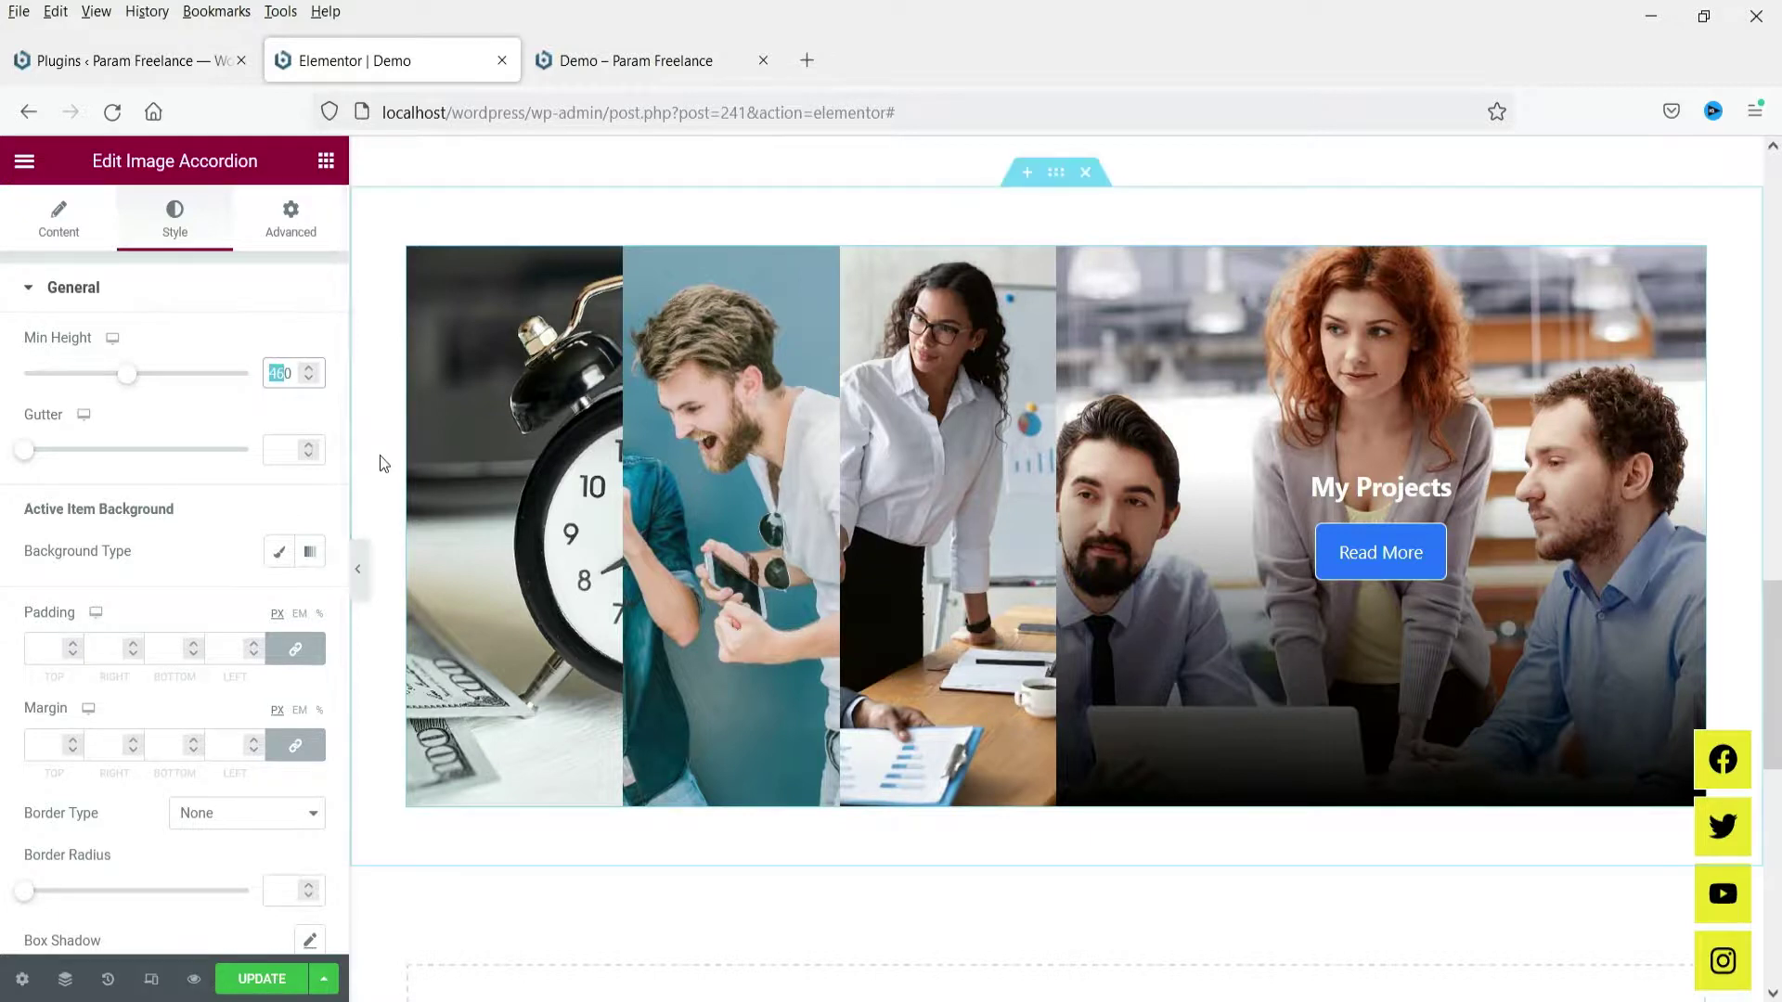
Give the accordion a minimum height of 500 and a Classic active-item background.
{"action": "type", "text": "500"}
{"action": "left_click", "coordinate": [278, 551]}
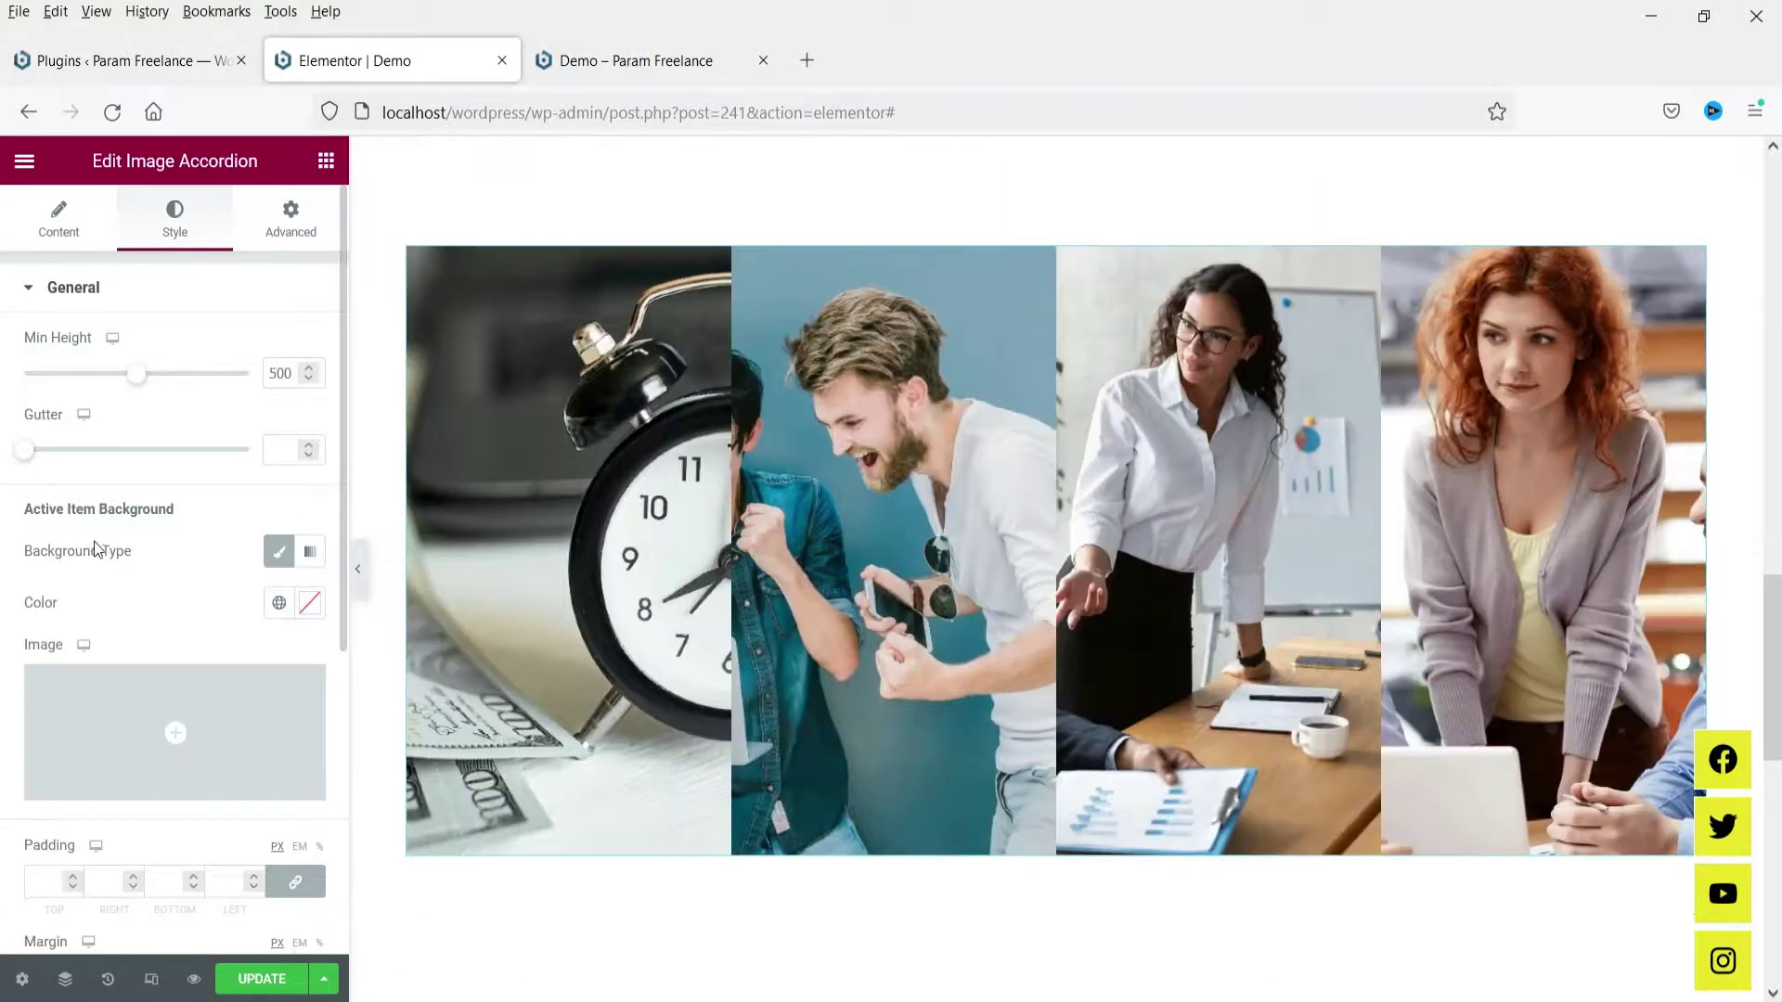
{"action": "scroll", "coordinate": [119, 510], "scroll_direction": "down", "scroll_amount": 4}
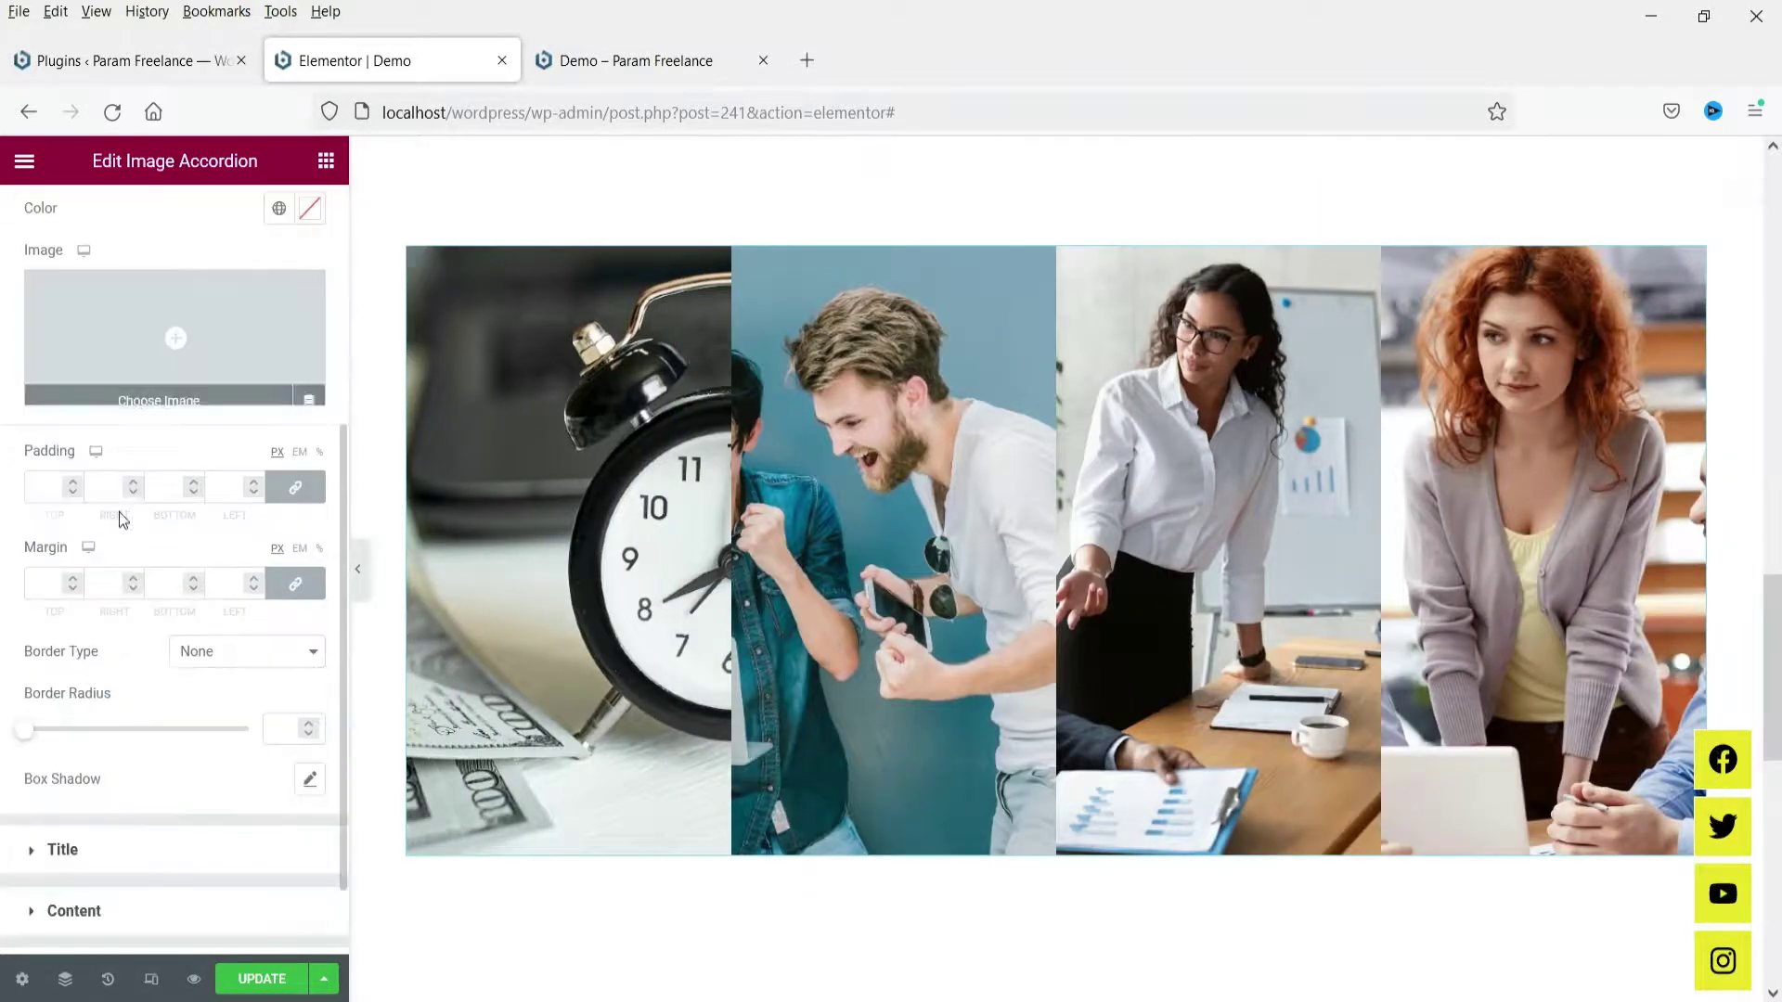
{"action": "scroll", "coordinate": [125, 724], "scroll_direction": "down", "scroll_amount": 1}
Set the item titles to the white global colour, after briefly trying dark blue.
{"action": "left_click", "coordinate": [118, 746]}
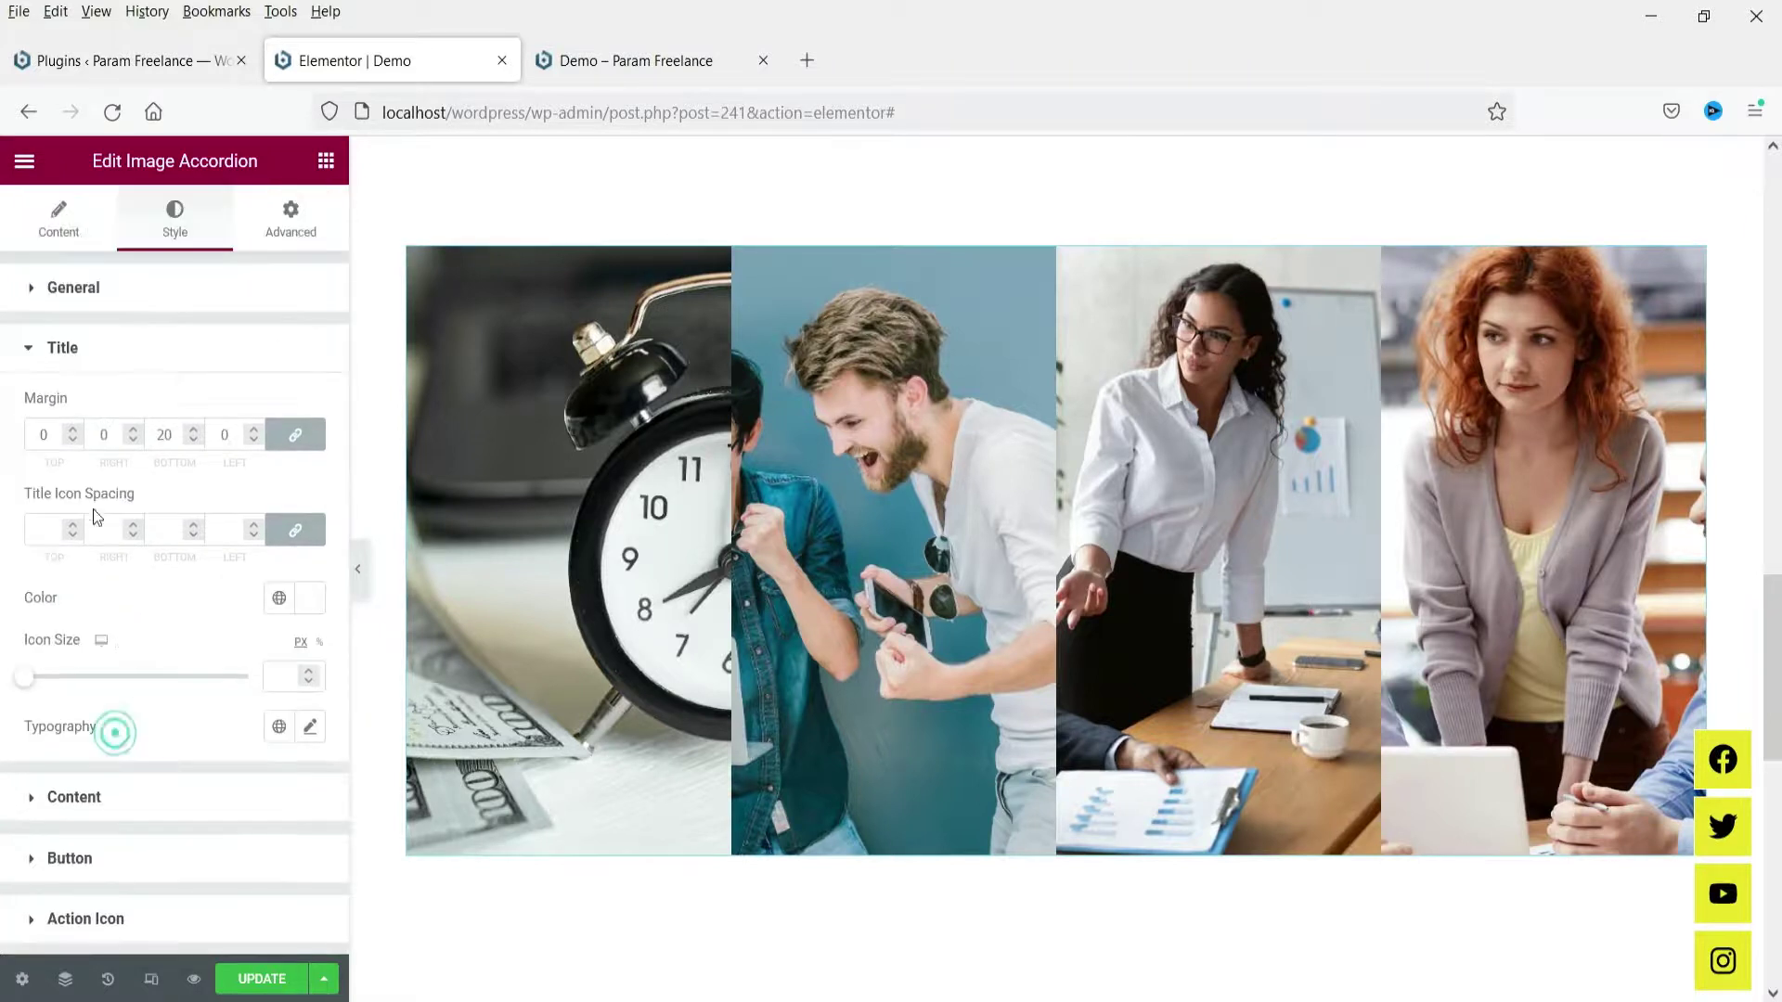
{"action": "mouse_move", "coordinate": [632, 458]}
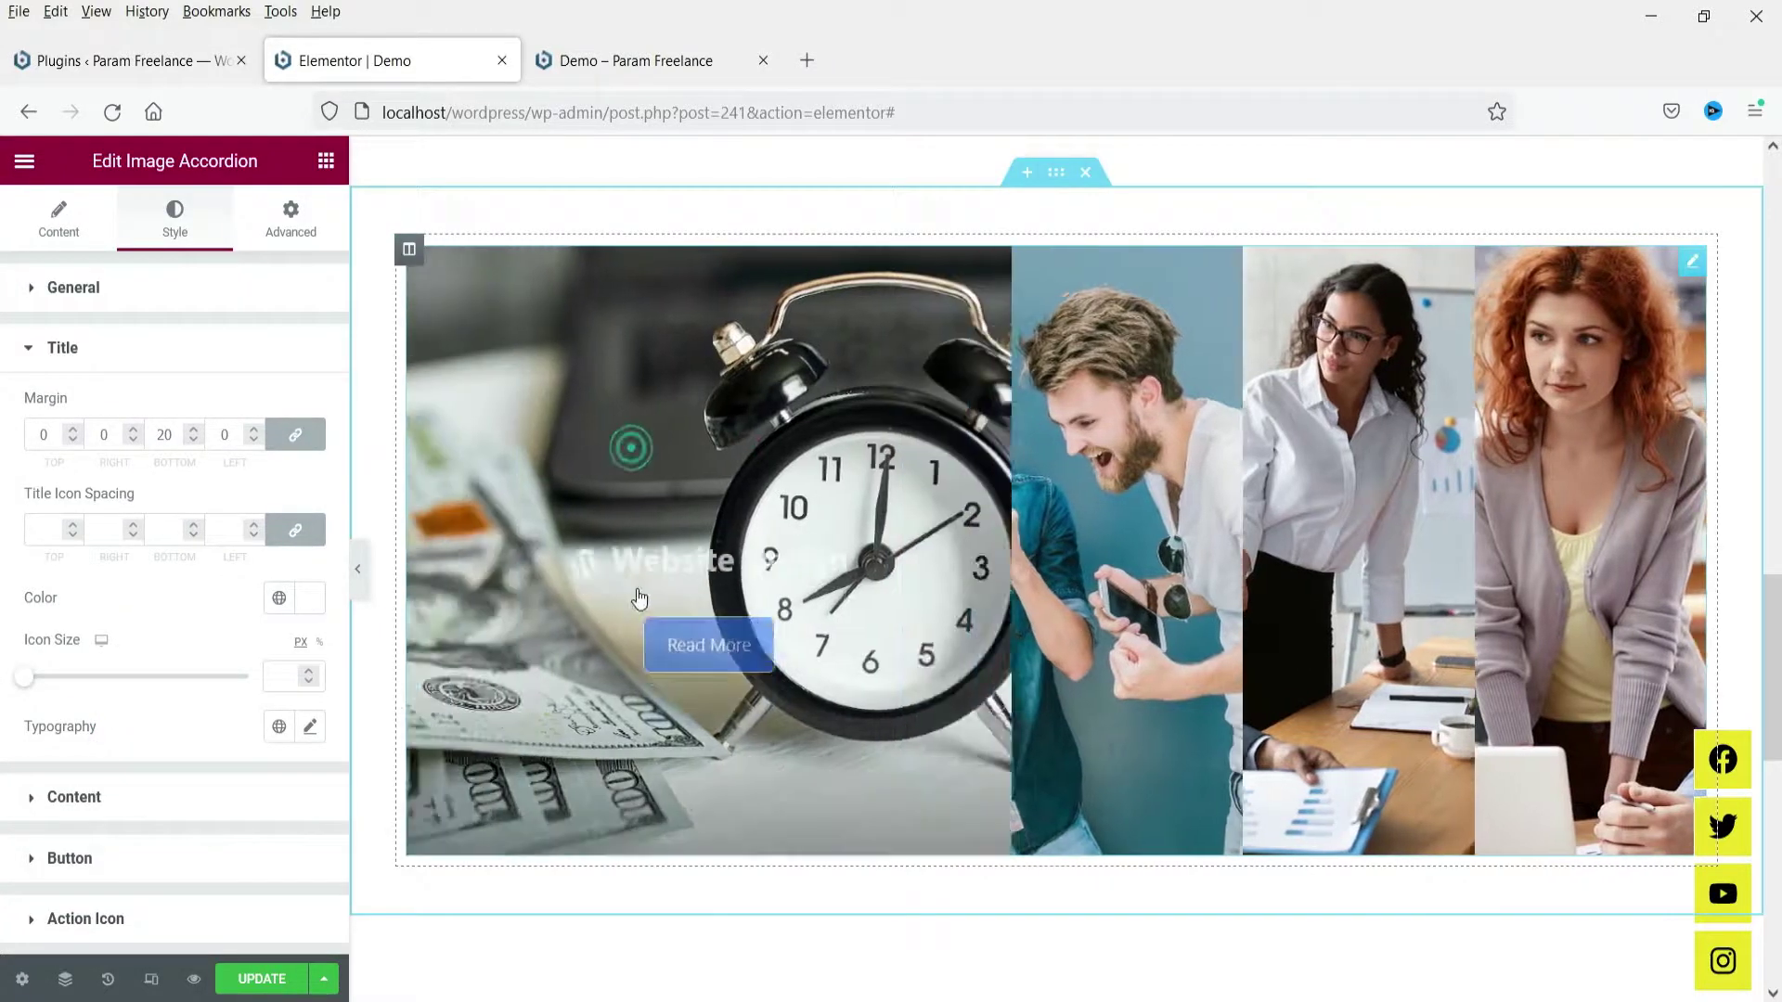
{"action": "left_click", "coordinate": [277, 598]}
{"action": "left_click", "coordinate": [108, 889]}
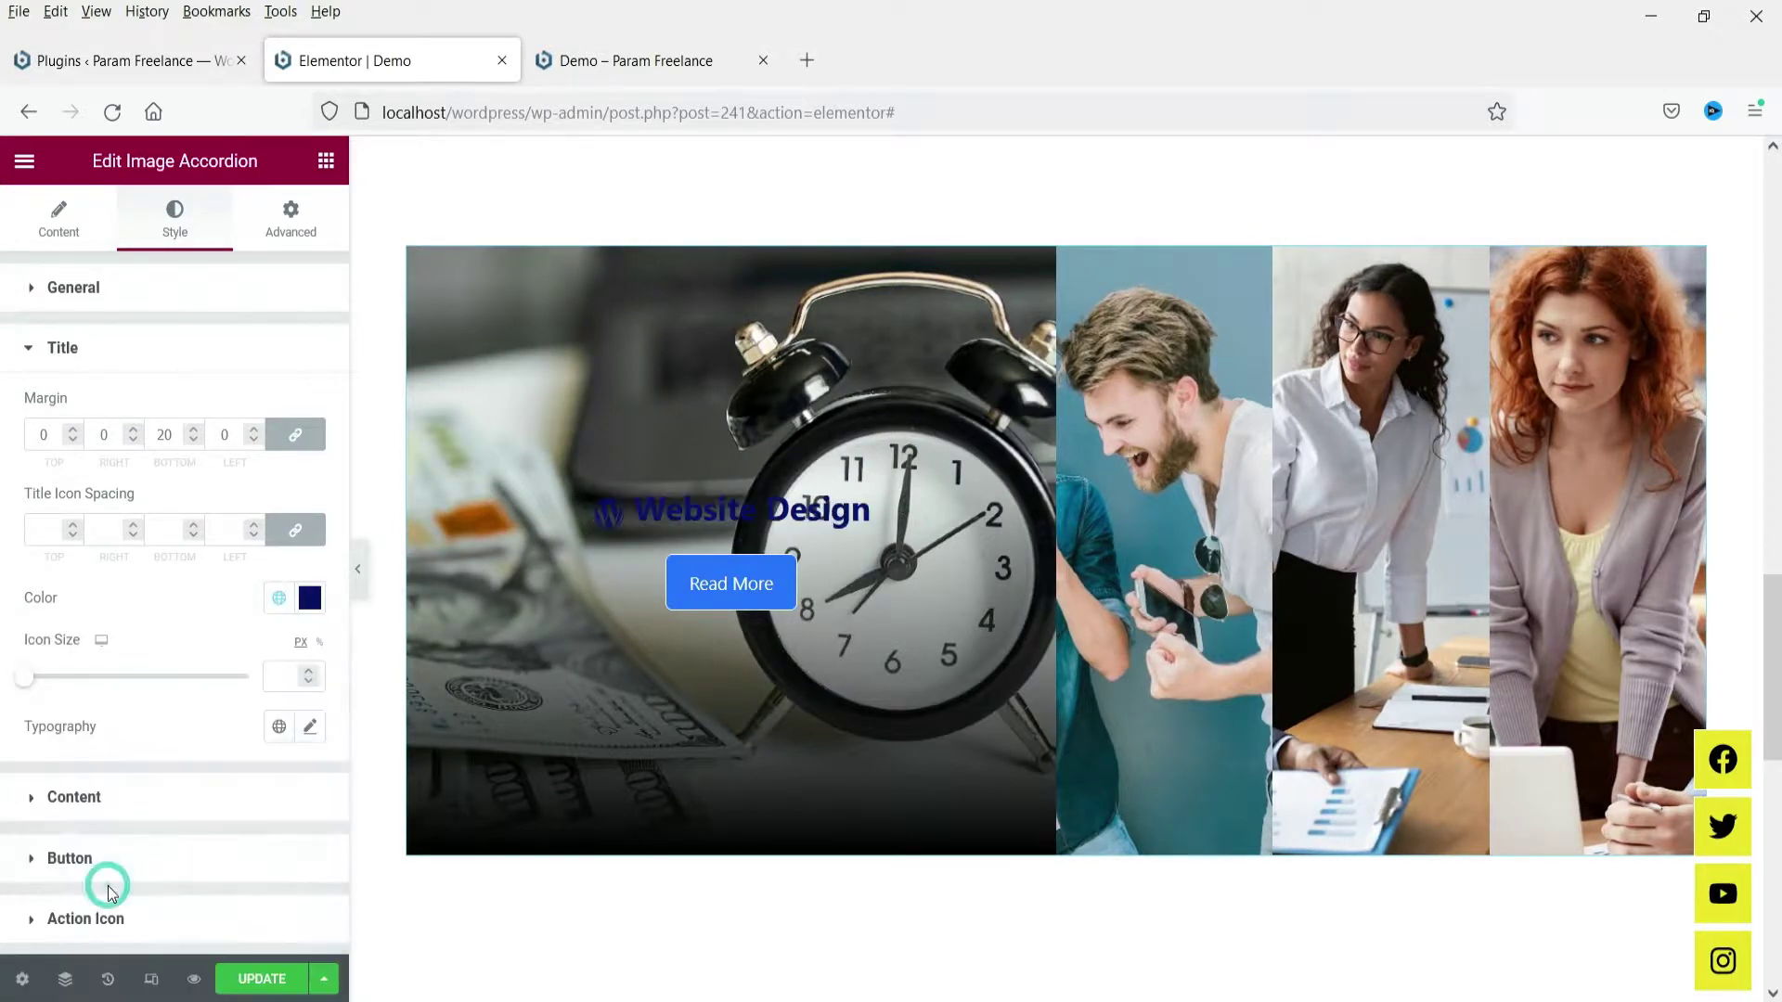
{"action": "left_click", "coordinate": [290, 596]}
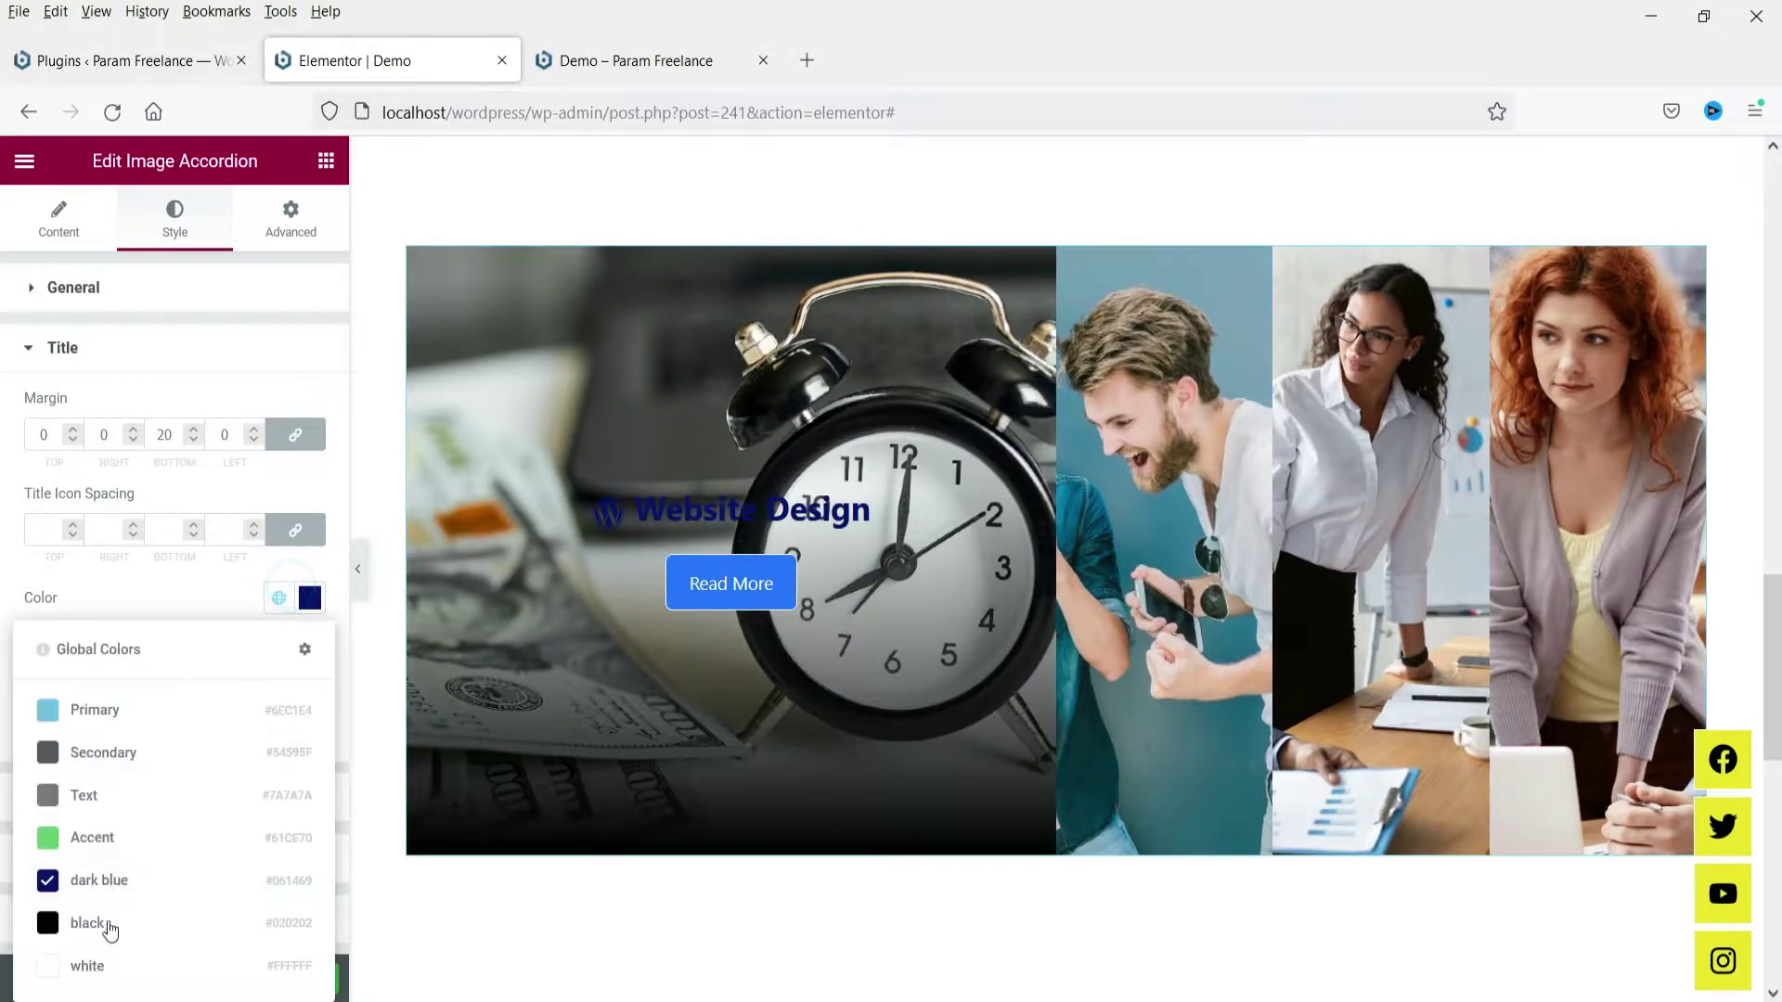
{"action": "left_click", "coordinate": [104, 966]}
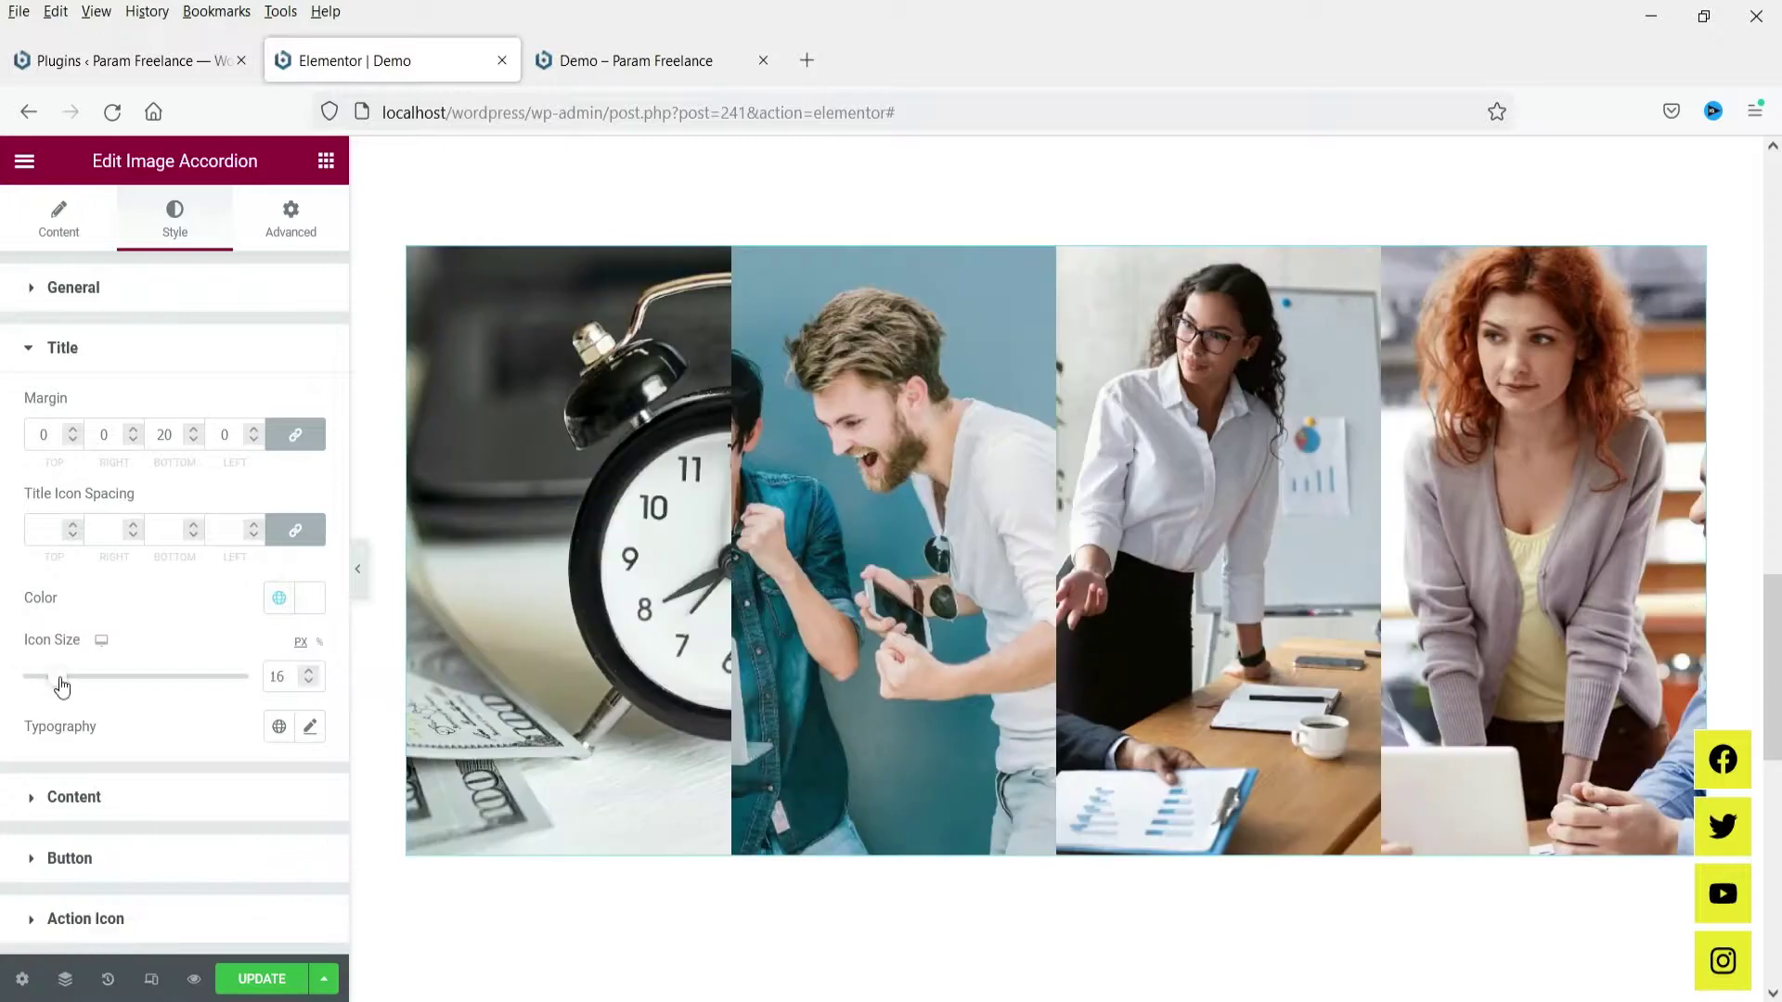
{"action": "left_click", "coordinate": [637, 426]}
Enlarge the title icon to size 45.
{"action": "type", "text": "45"}
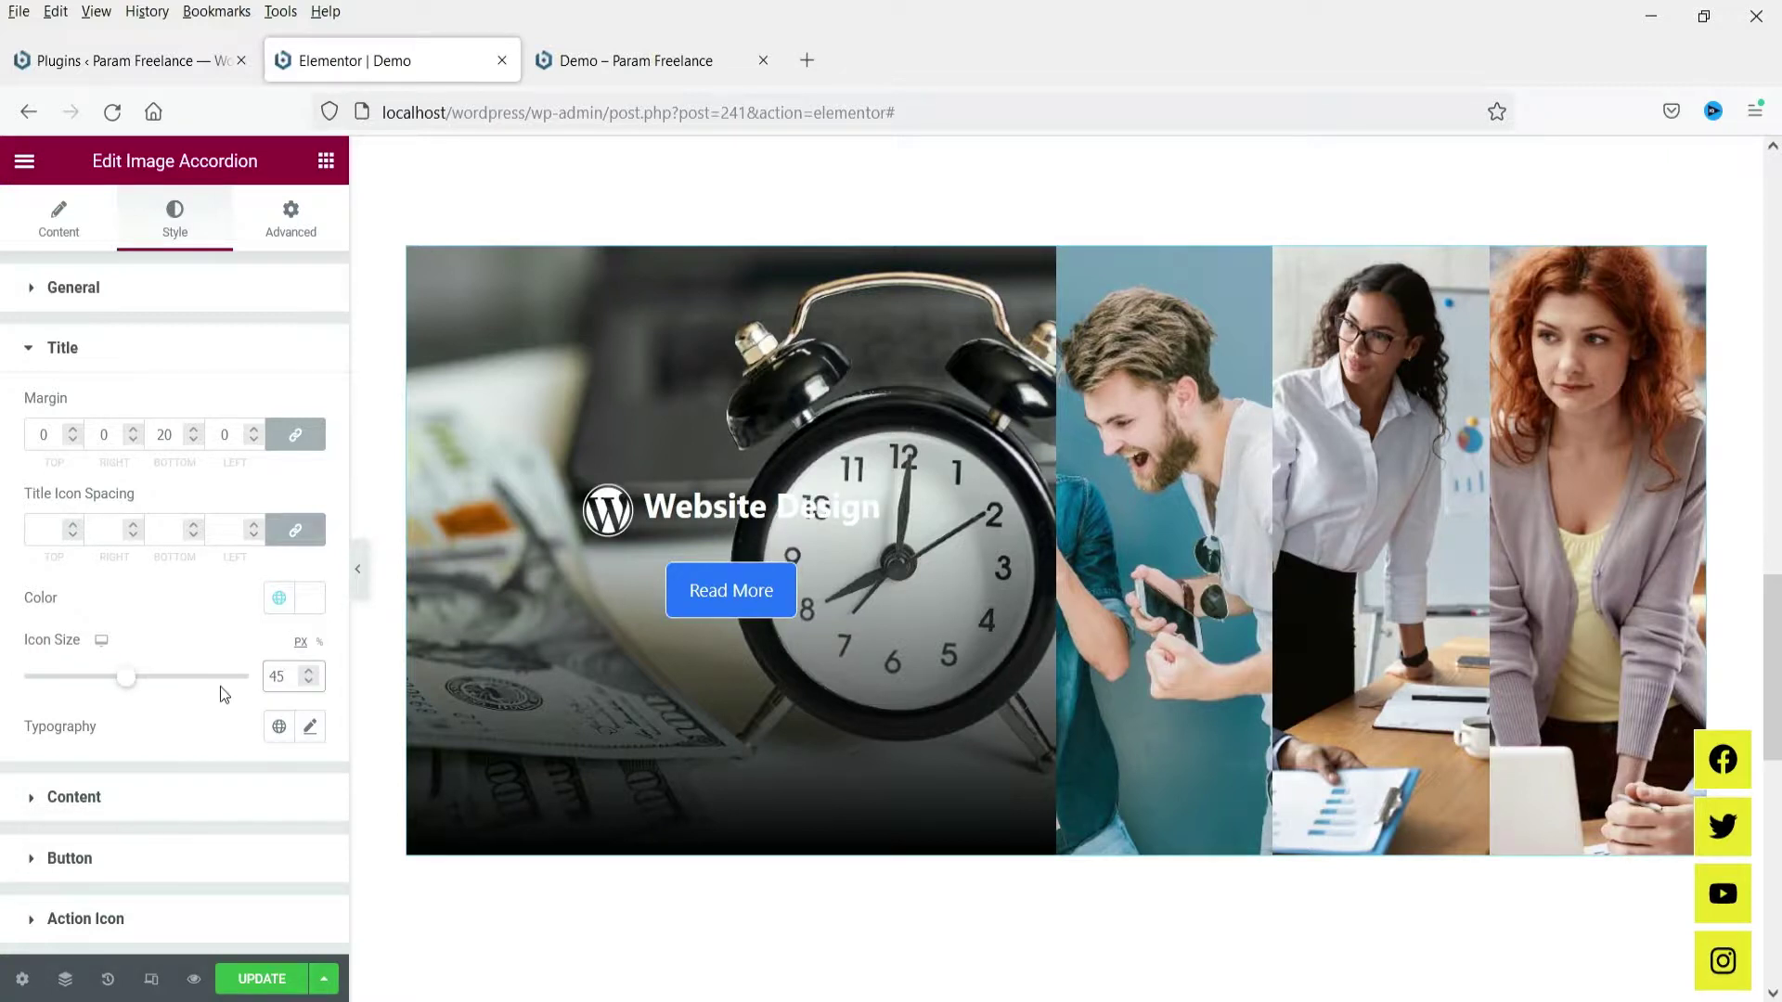
{"action": "left_click", "coordinate": [93, 798]}
{"action": "left_click", "coordinate": [127, 698]}
{"action": "scroll", "coordinate": [181, 583], "scroll_direction": "down", "scroll_amount": 3}
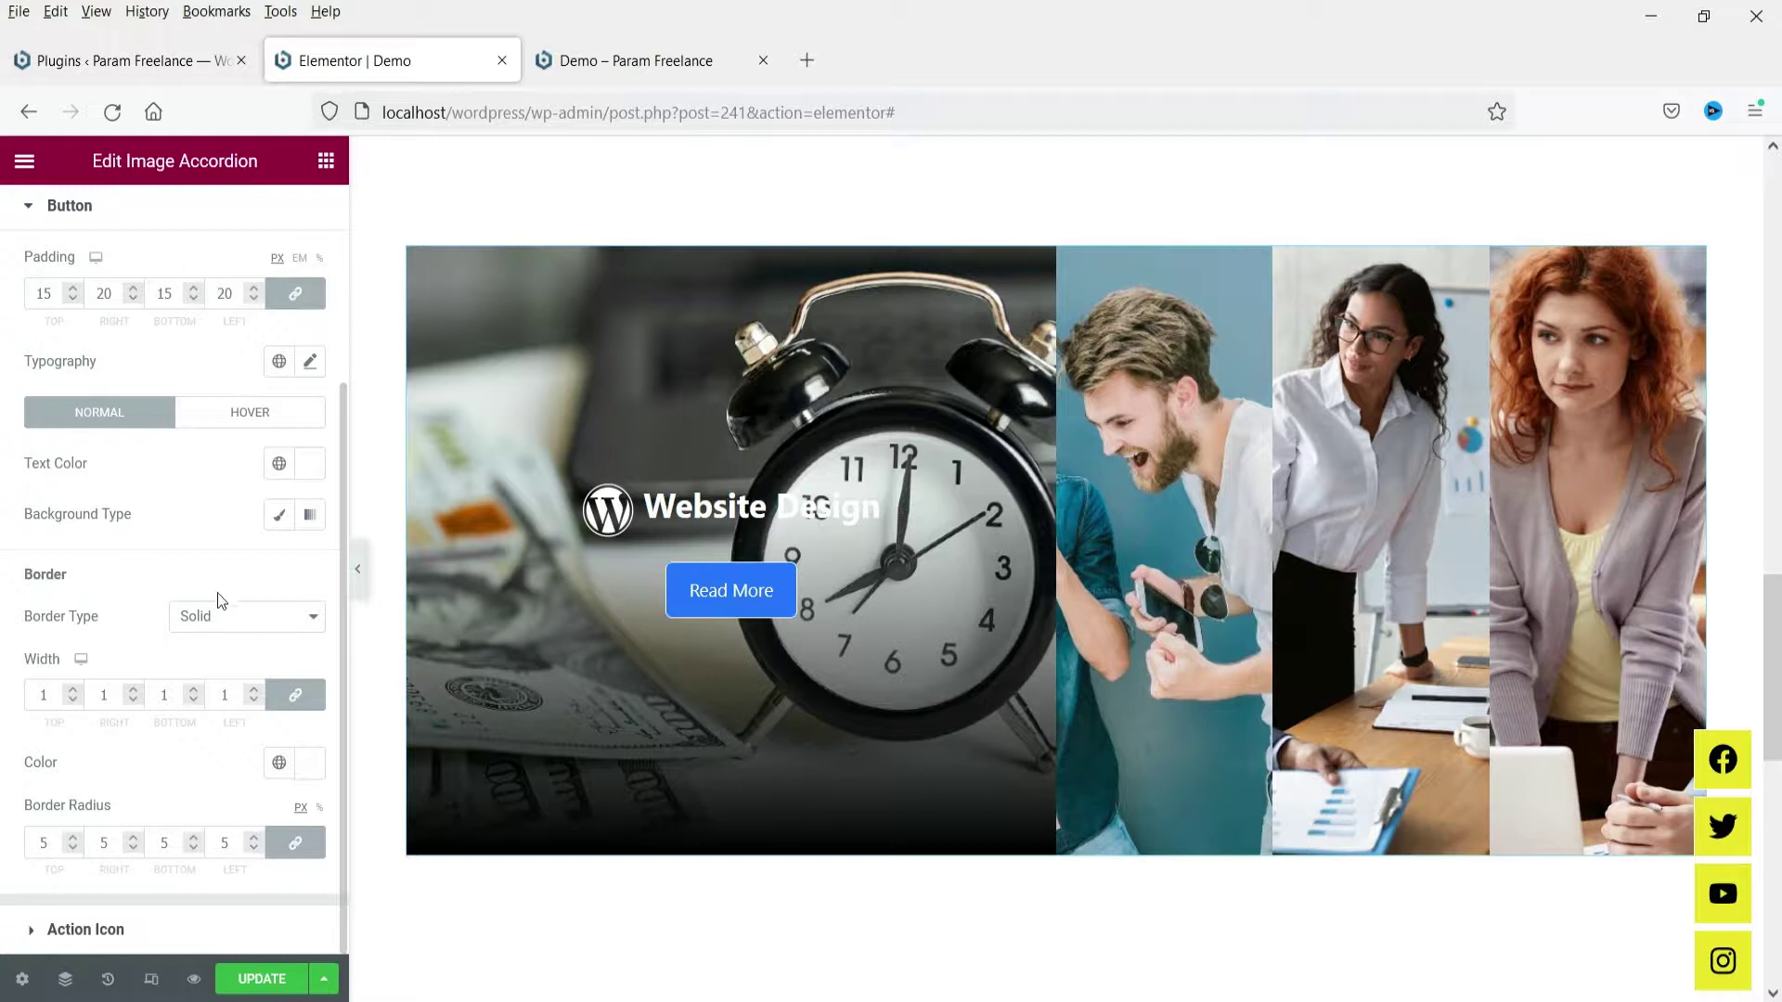
Give the Read More button a Classic dark navy global-colour background.
{"action": "left_click", "coordinate": [279, 514]}
{"action": "left_click", "coordinate": [278, 565]}
{"action": "left_click", "coordinate": [130, 840]}
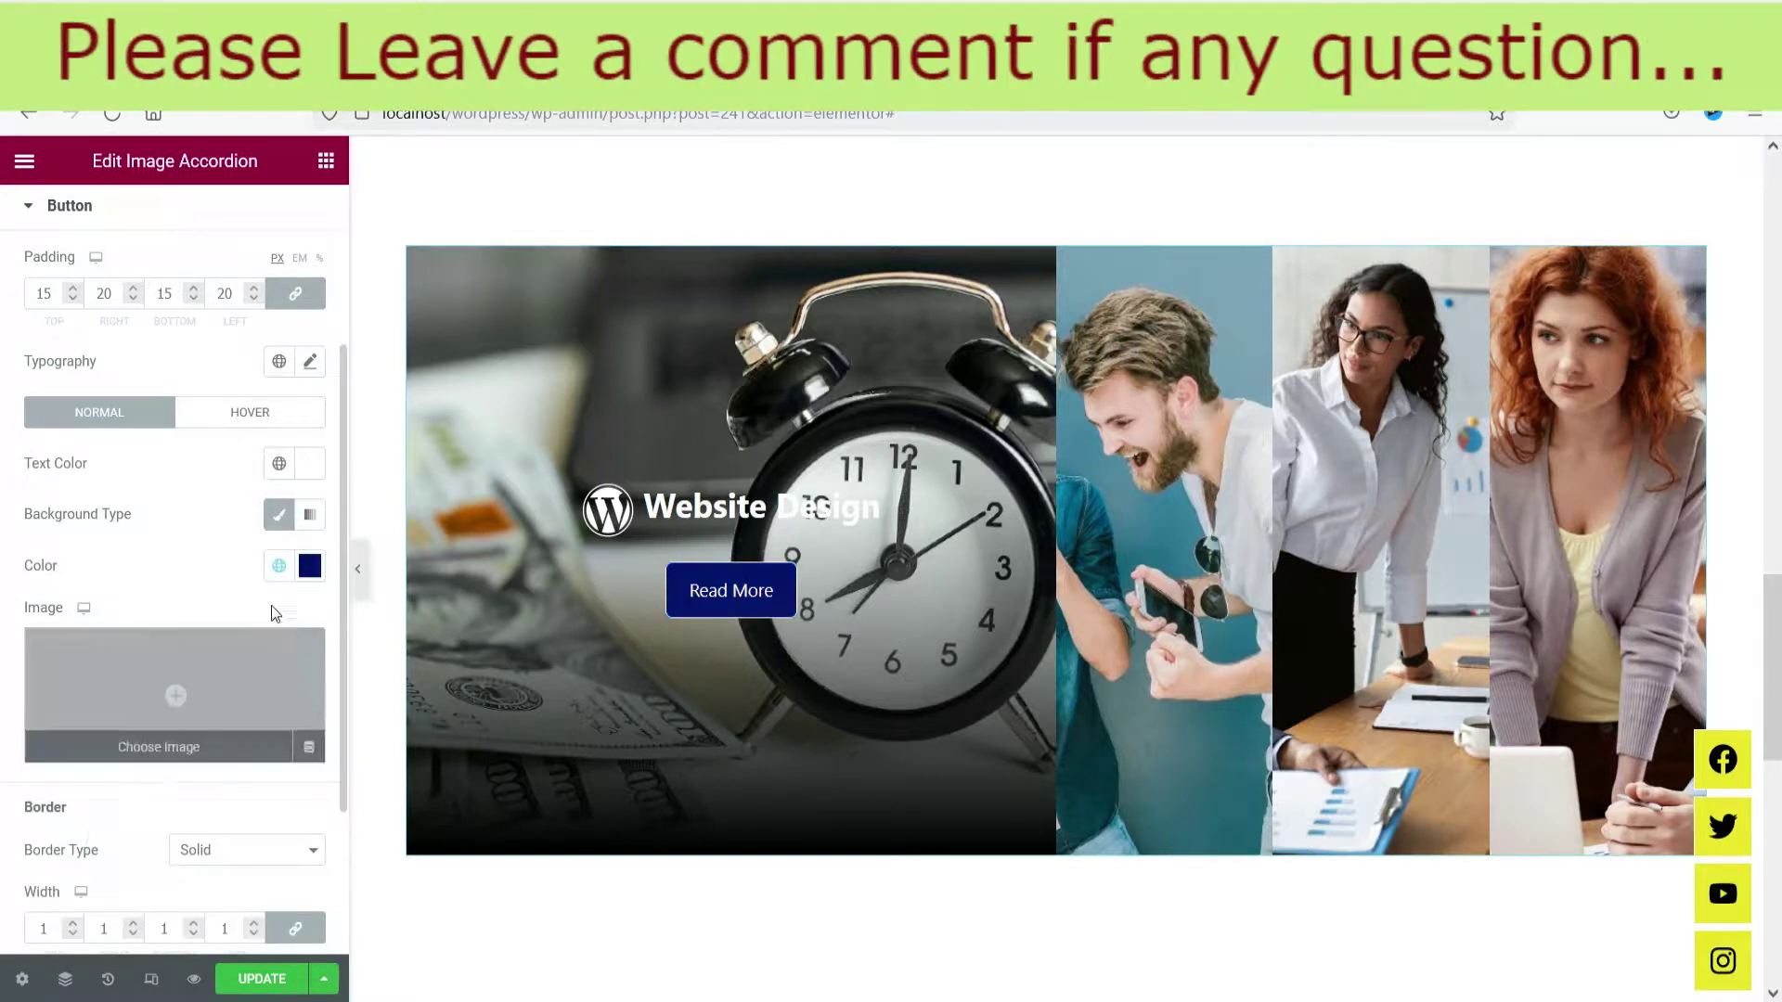
Make the button background turn black on hover, then update the page.
{"action": "left_click", "coordinate": [249, 412]}
{"action": "left_click", "coordinate": [278, 659]}
{"action": "left_click", "coordinate": [279, 712]}
{"action": "left_click", "coordinate": [62, 603]}
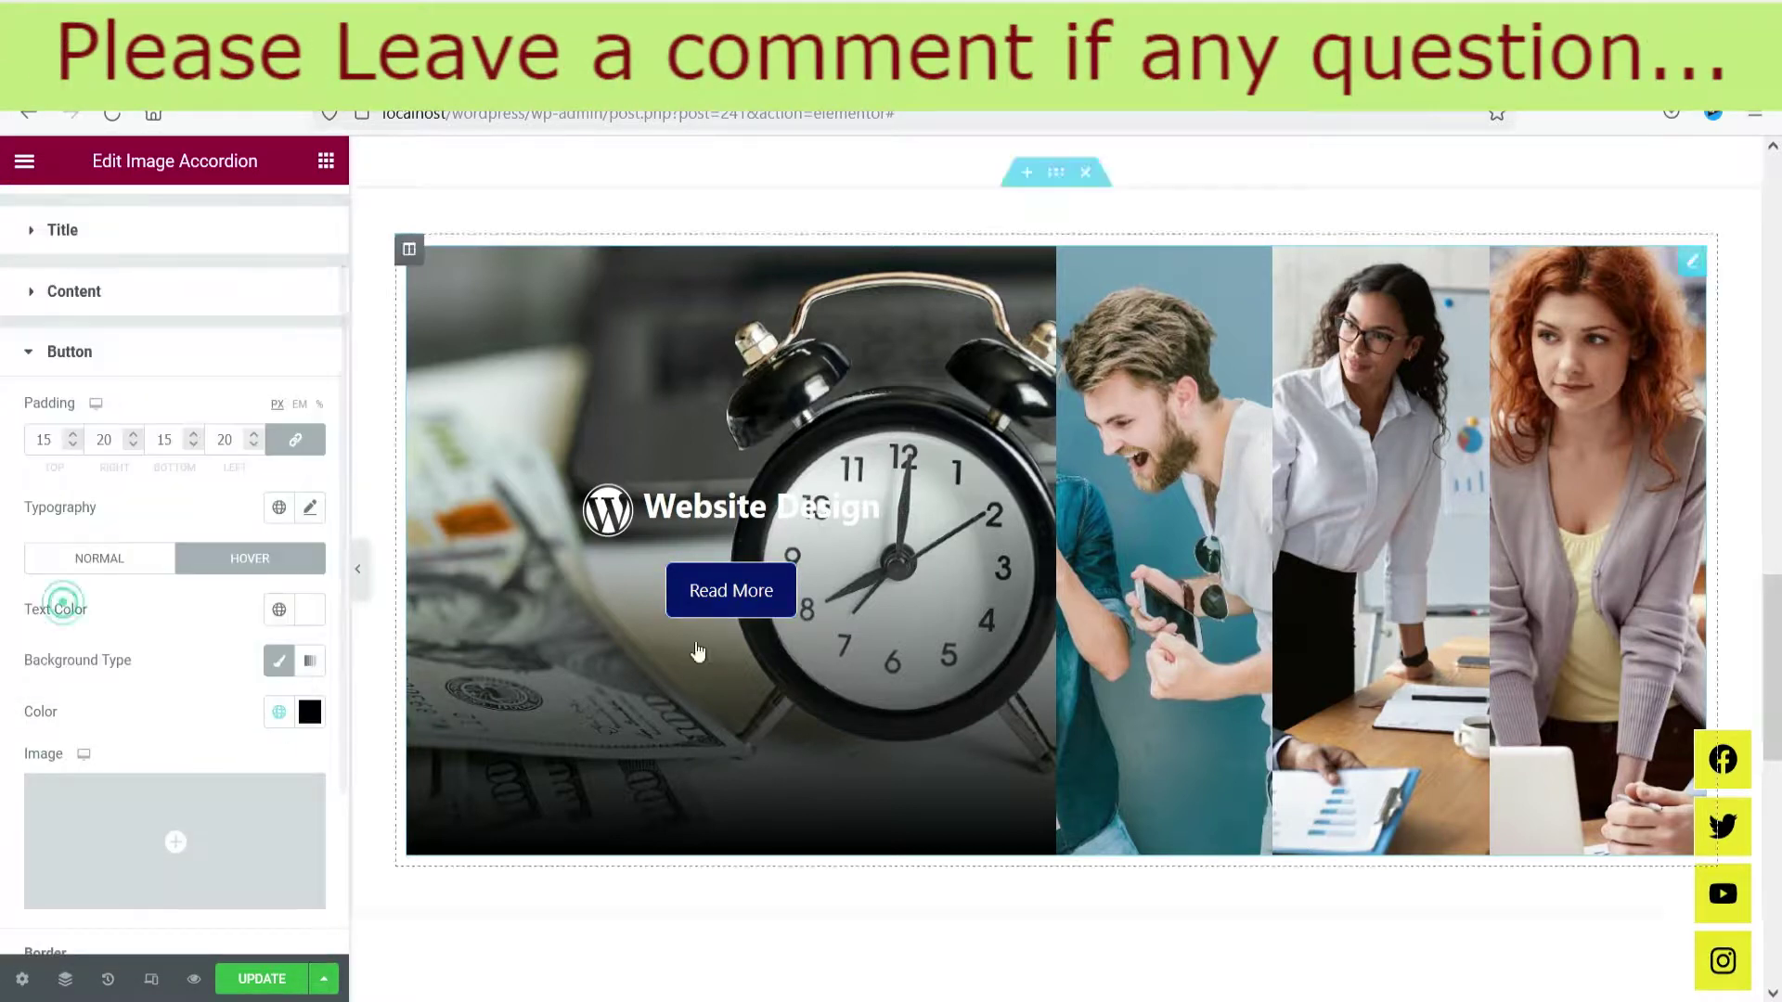
{"action": "left_click", "coordinate": [84, 353]}
{"action": "left_click", "coordinate": [123, 538]}
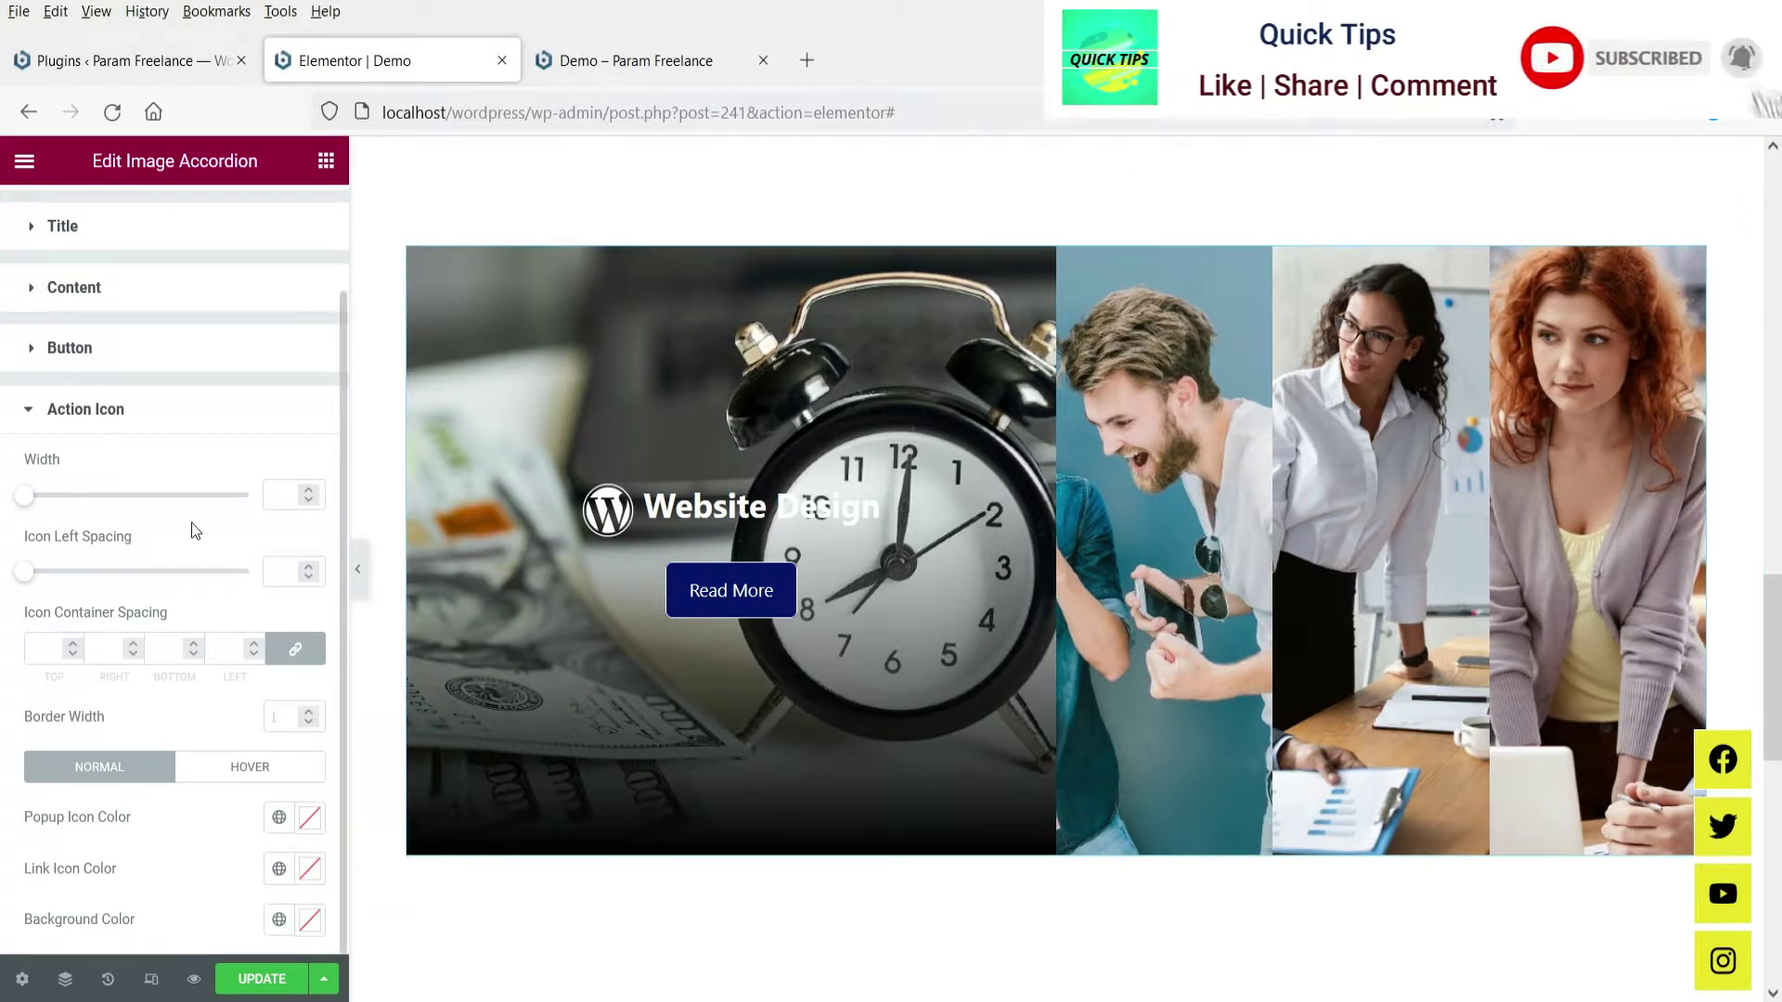
{"action": "left_click", "coordinate": [248, 982]}
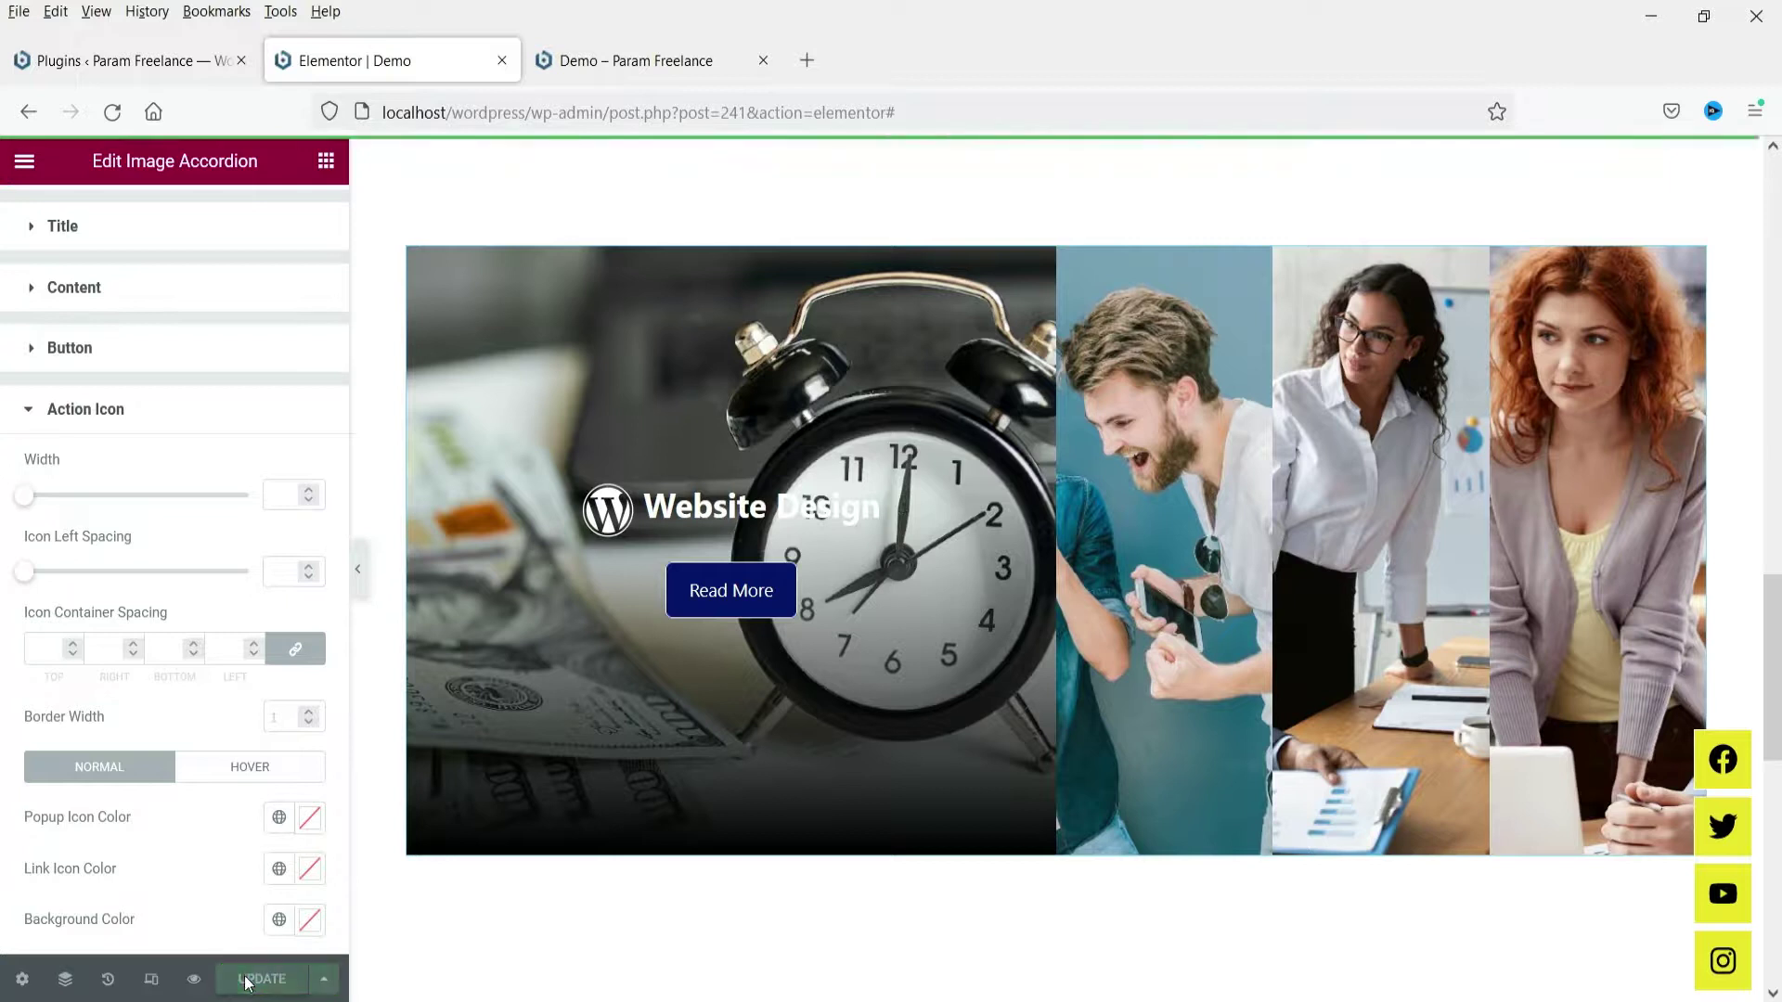
Reload the live Demo page, scroll to the image accordion, and follow Marketing's Read More link.
{"action": "left_click", "coordinate": [625, 63]}
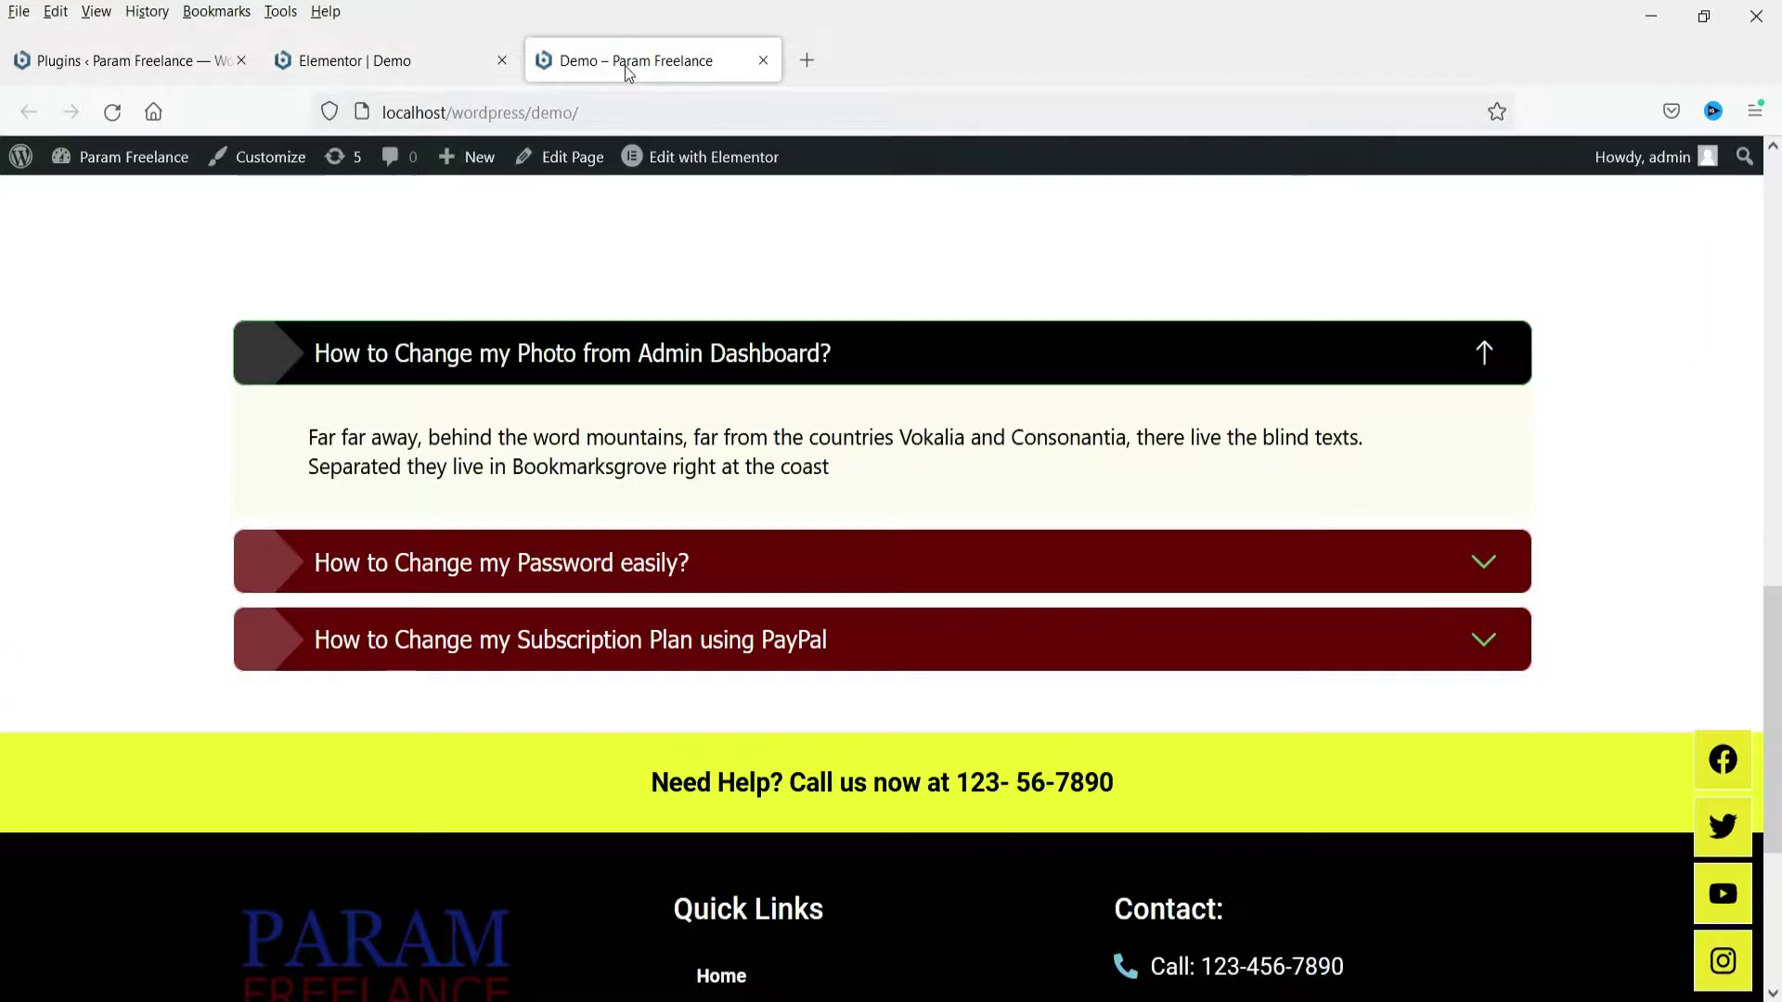
{"action": "left_click", "coordinate": [112, 111]}
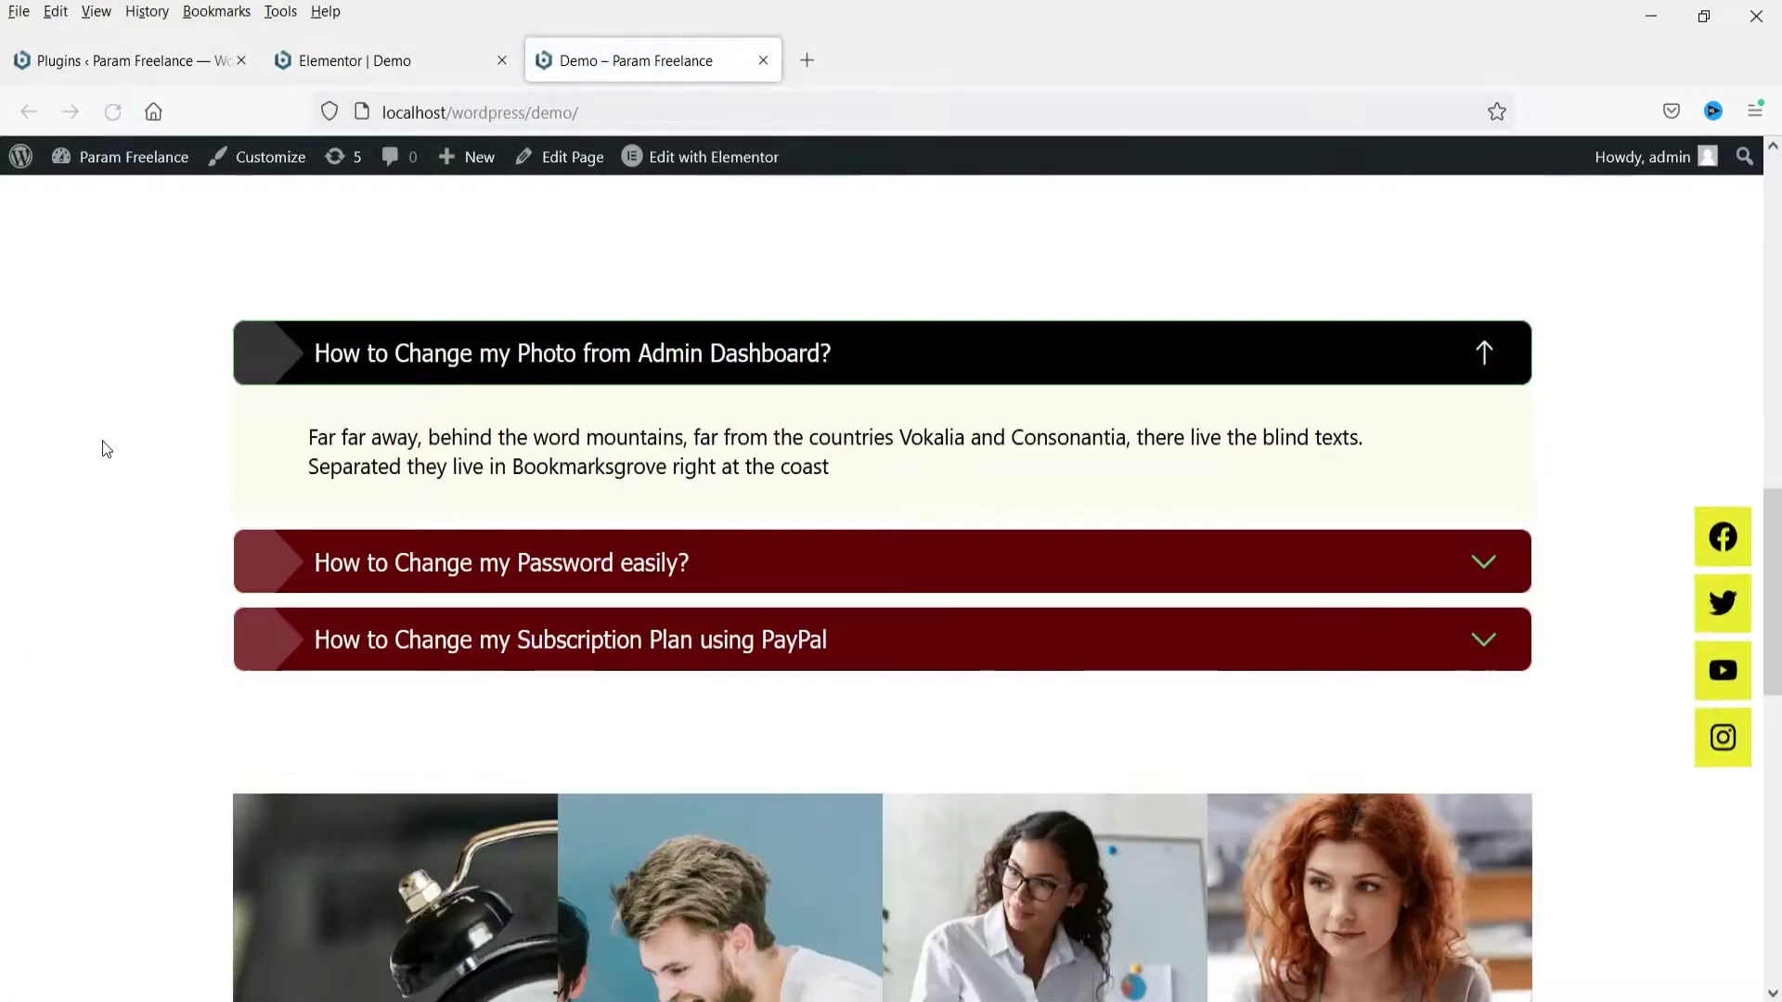
{"action": "scroll", "coordinate": [88, 389], "scroll_direction": "down", "scroll_amount": 5}
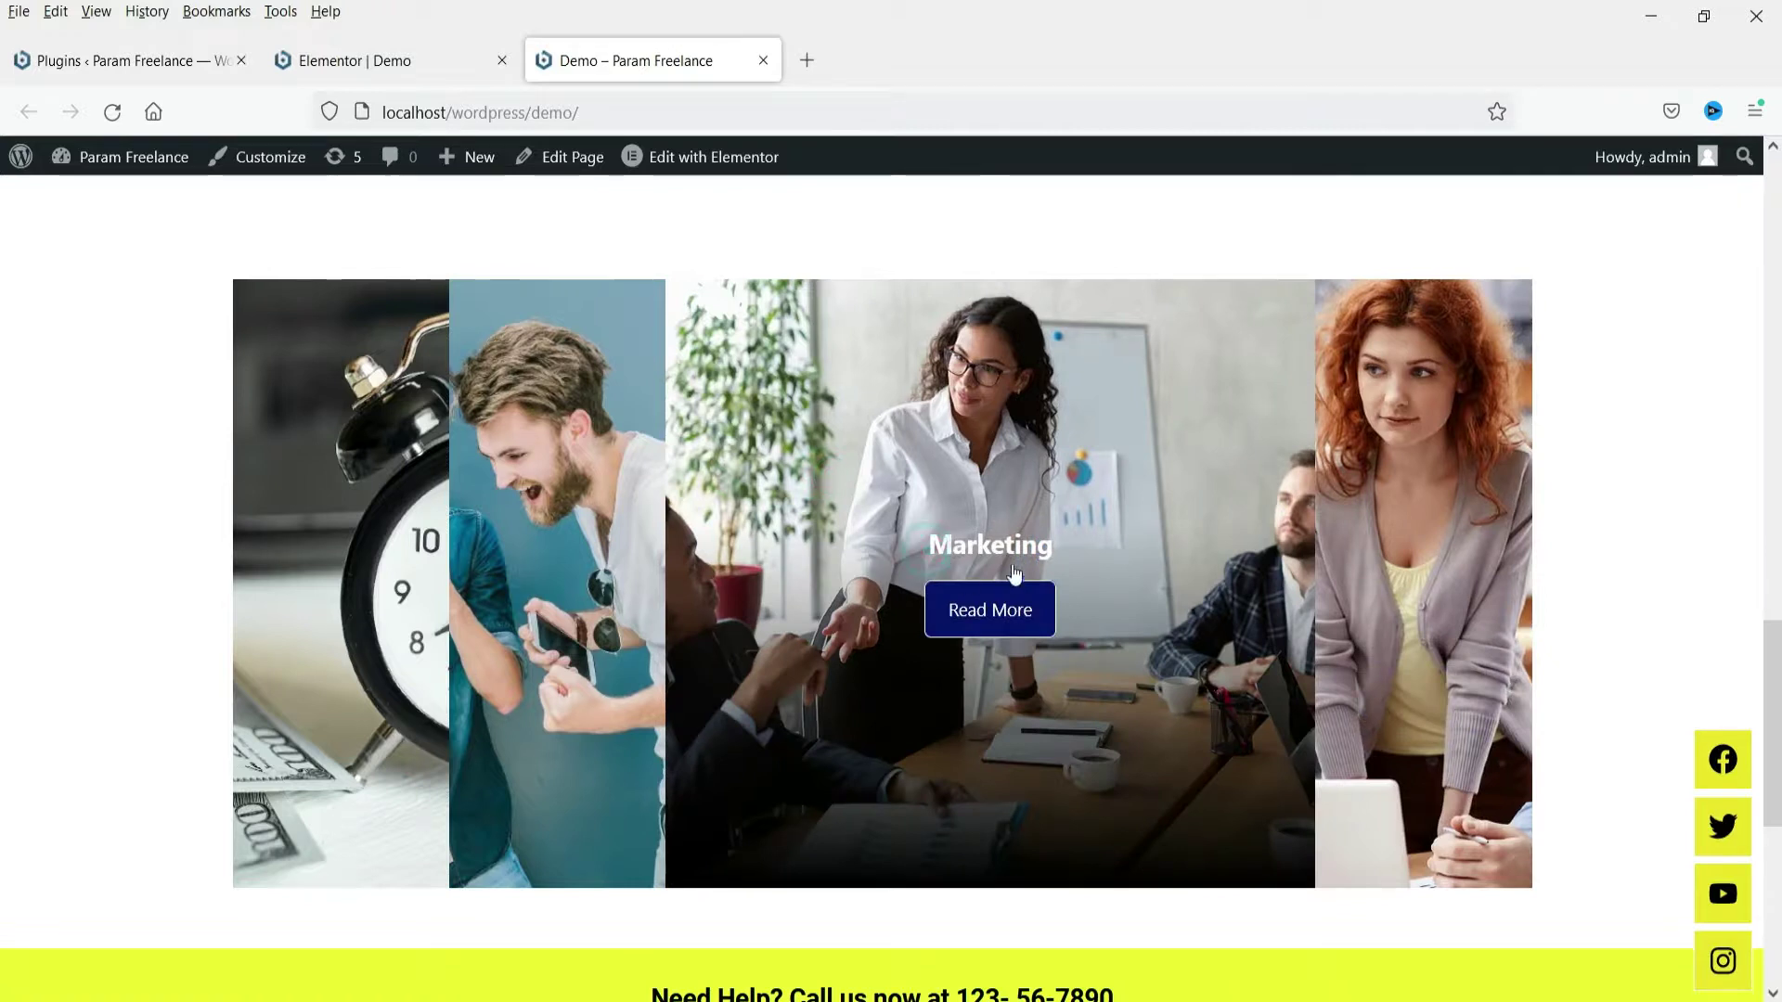
{"action": "left_click", "coordinate": [994, 614]}
{"action": "scroll", "coordinate": [816, 464], "scroll_direction": "down", "scroll_amount": 15}
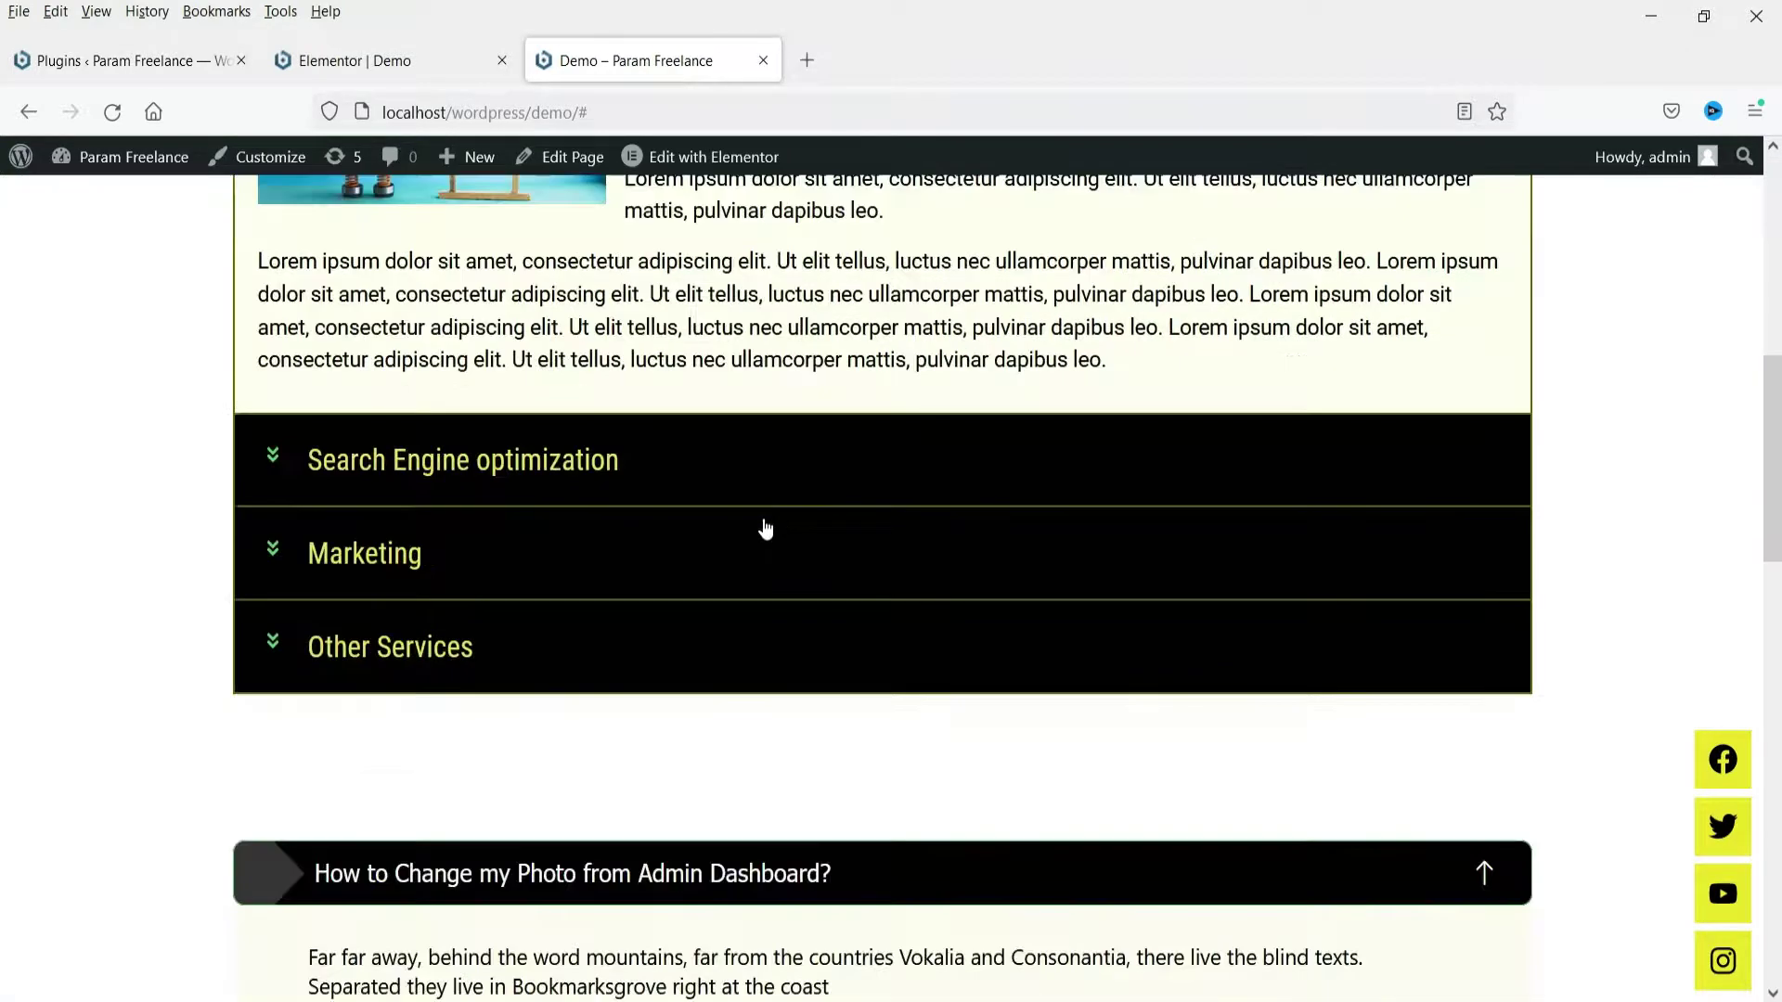